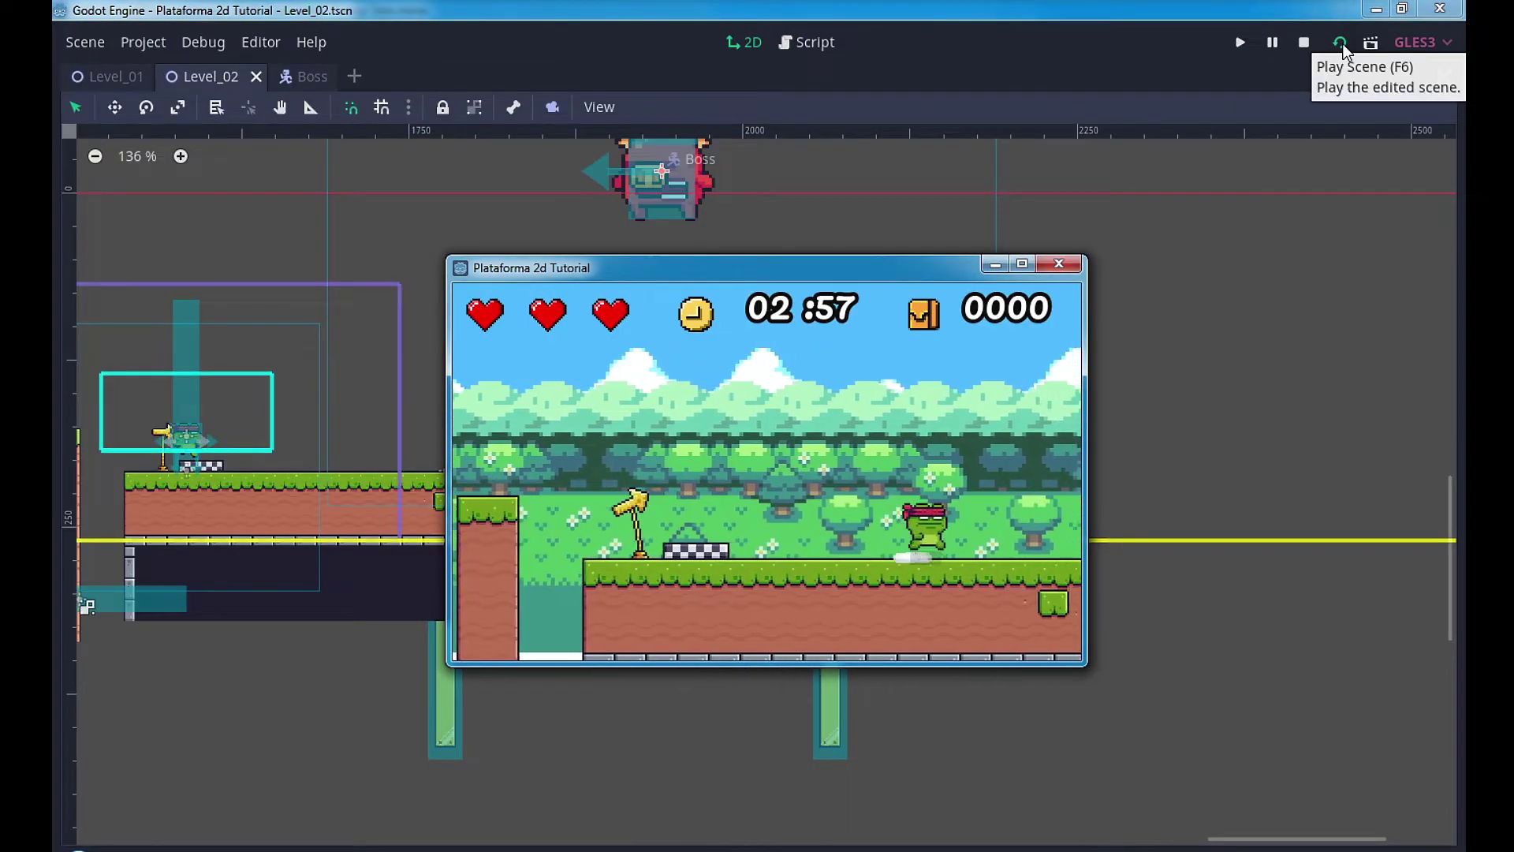
Step: Run the frog right into the boss arena and onto the right platform
key(Right)
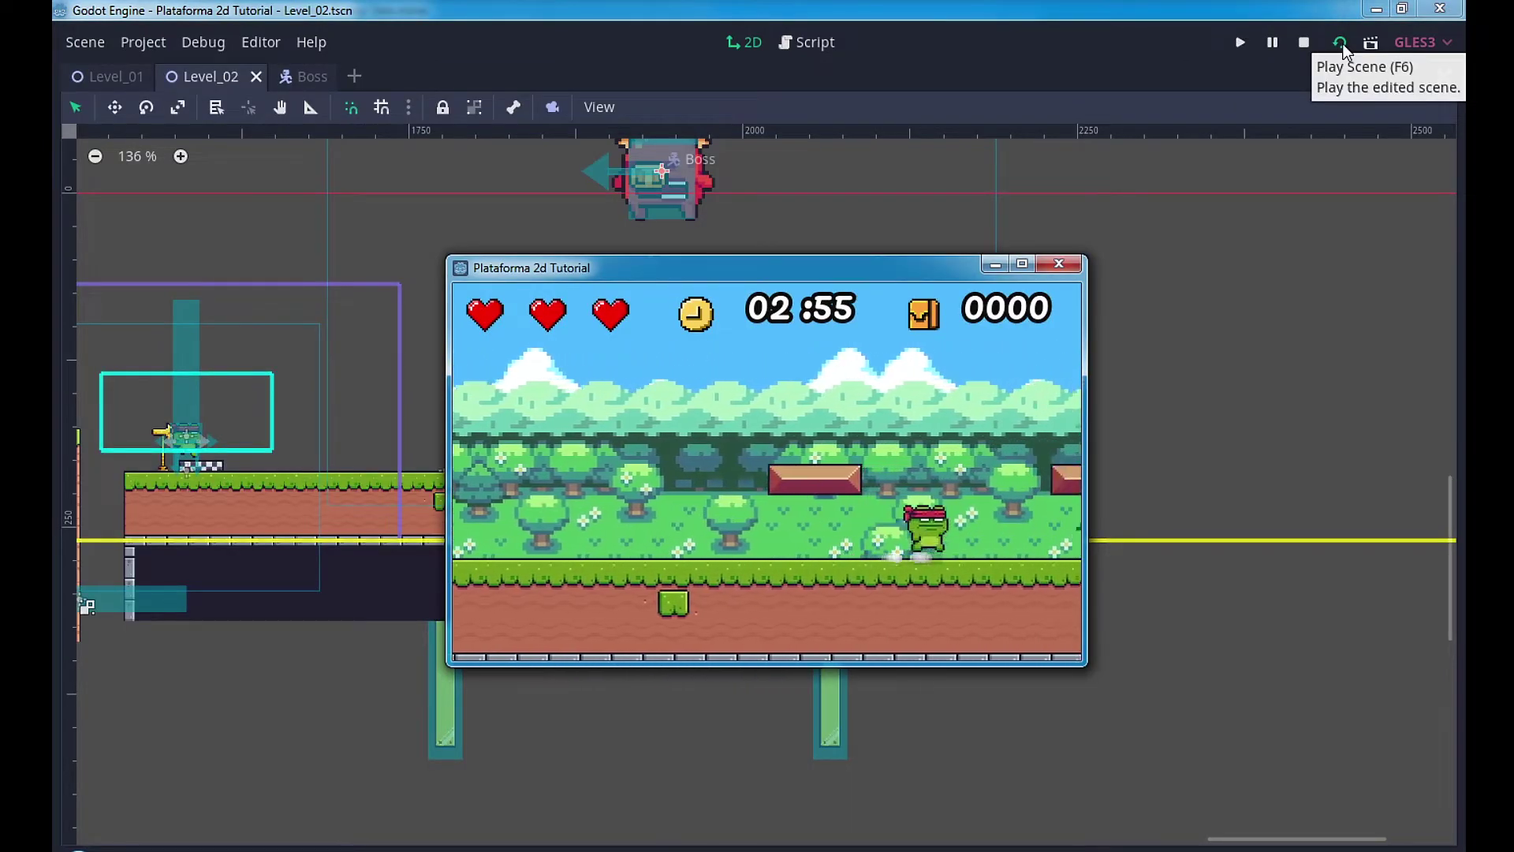
key(Right)
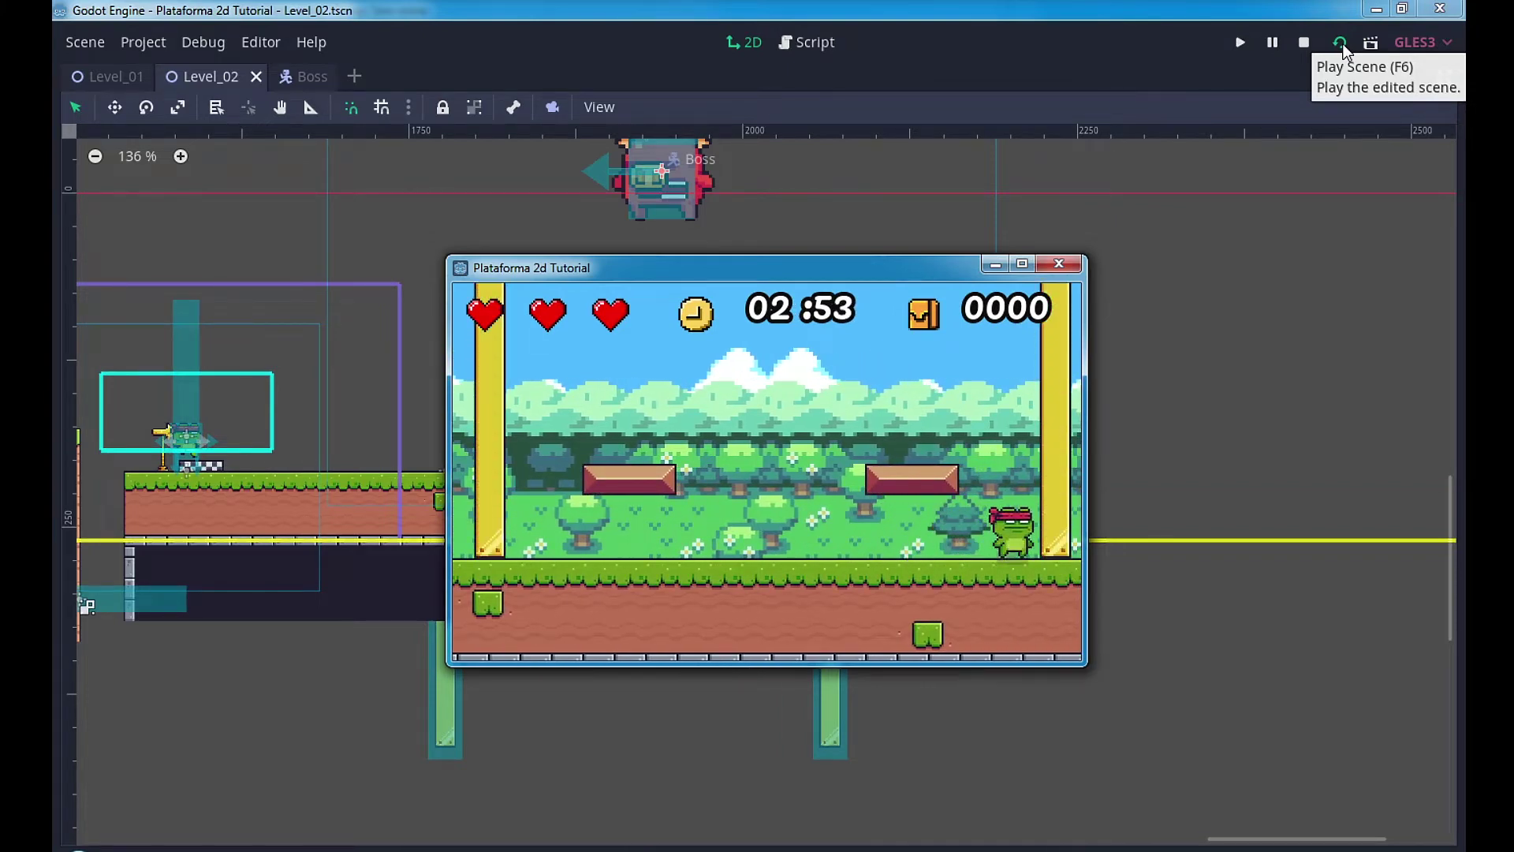
key(Up)
key(Left)
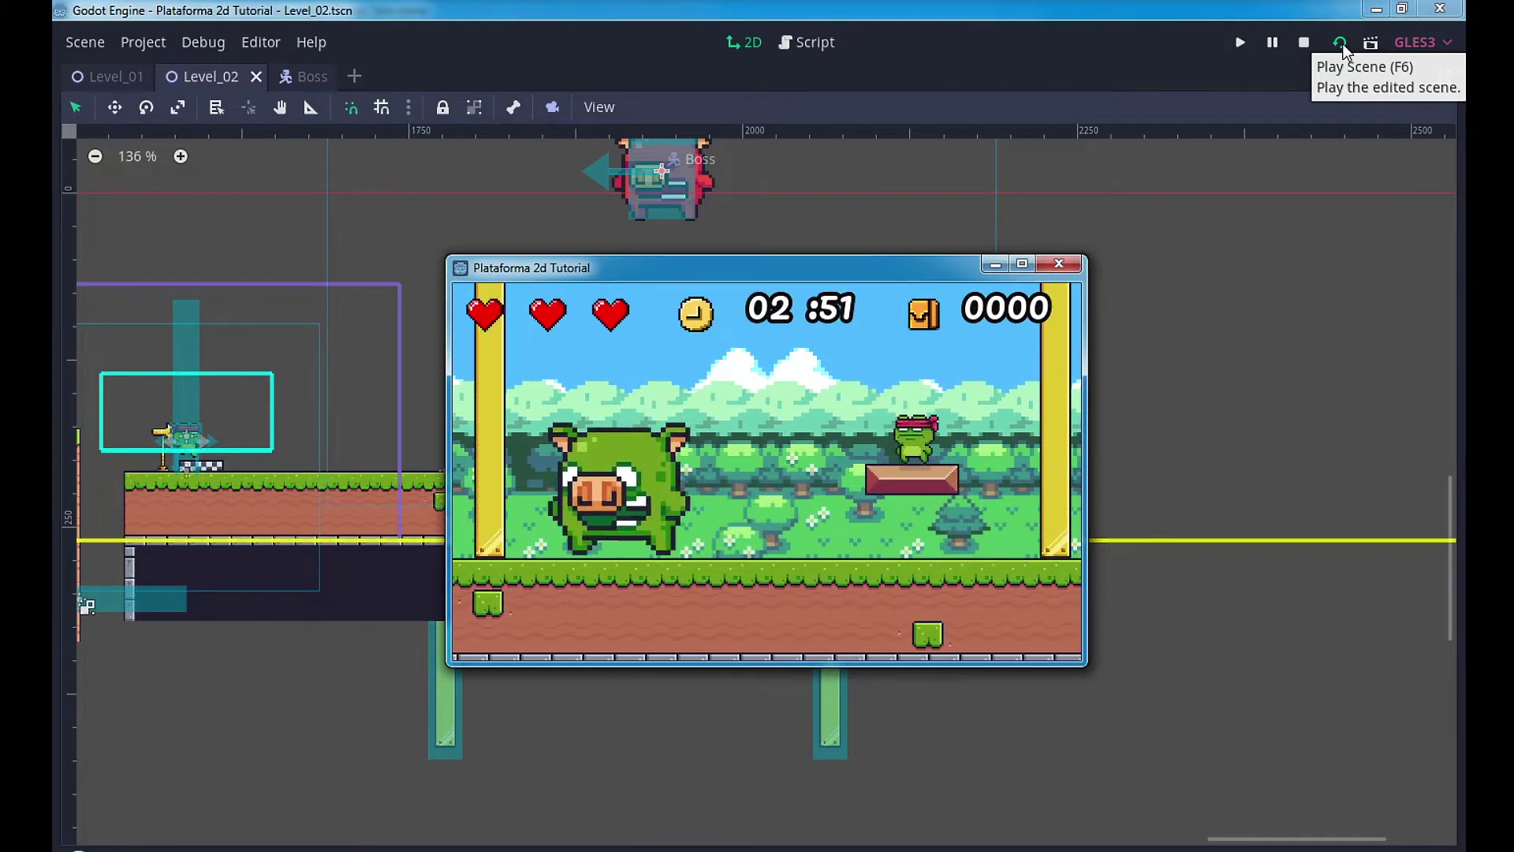
key(Left)
key(Right)
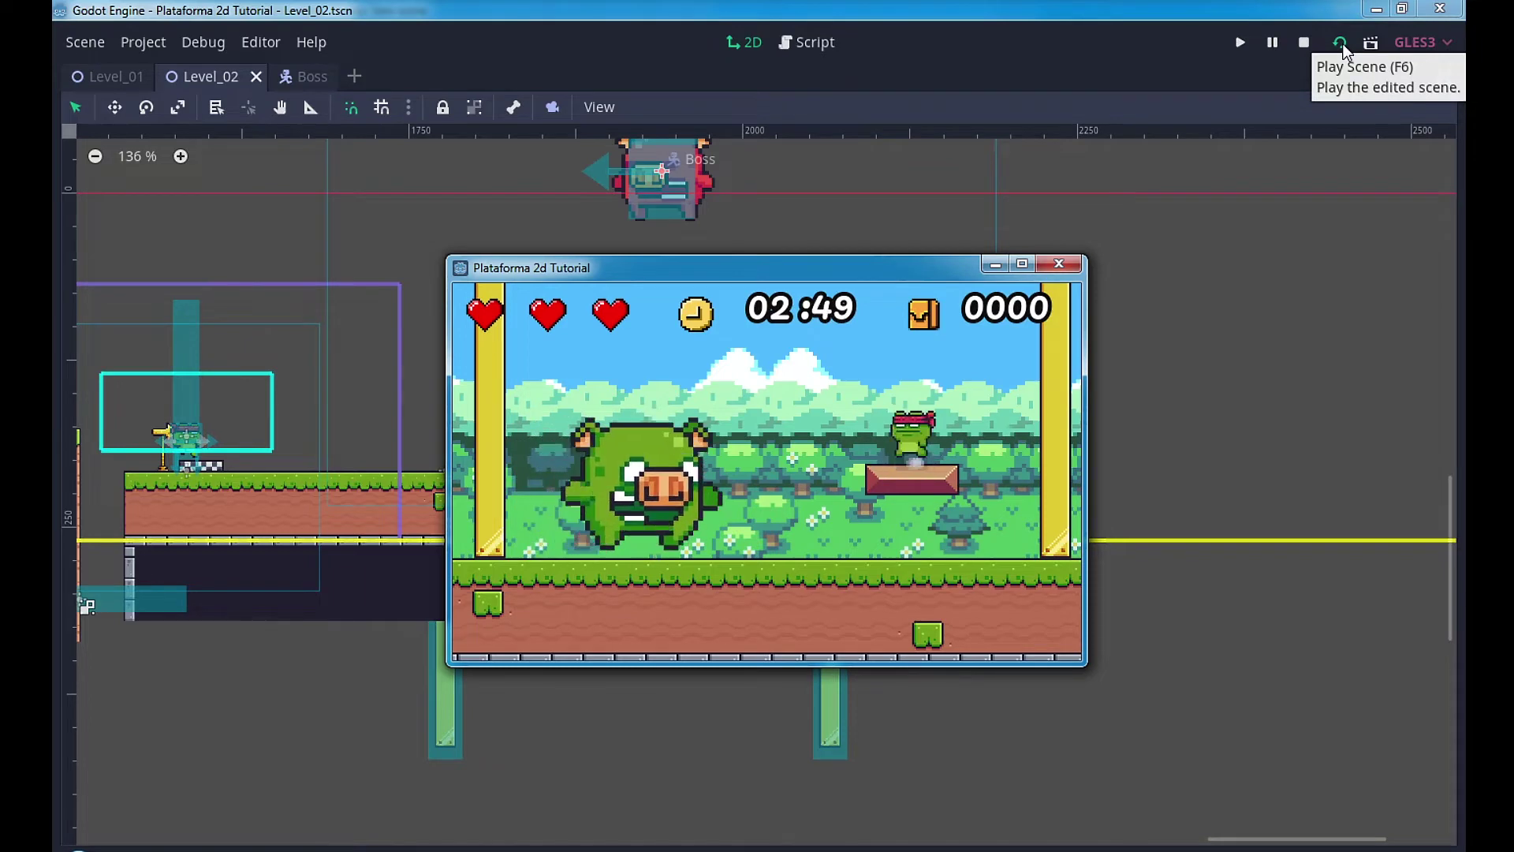
Step: Jump the frog back and forth between the arena's left and right platforms, fighting the AngryPig
key(Up)
key(Left)
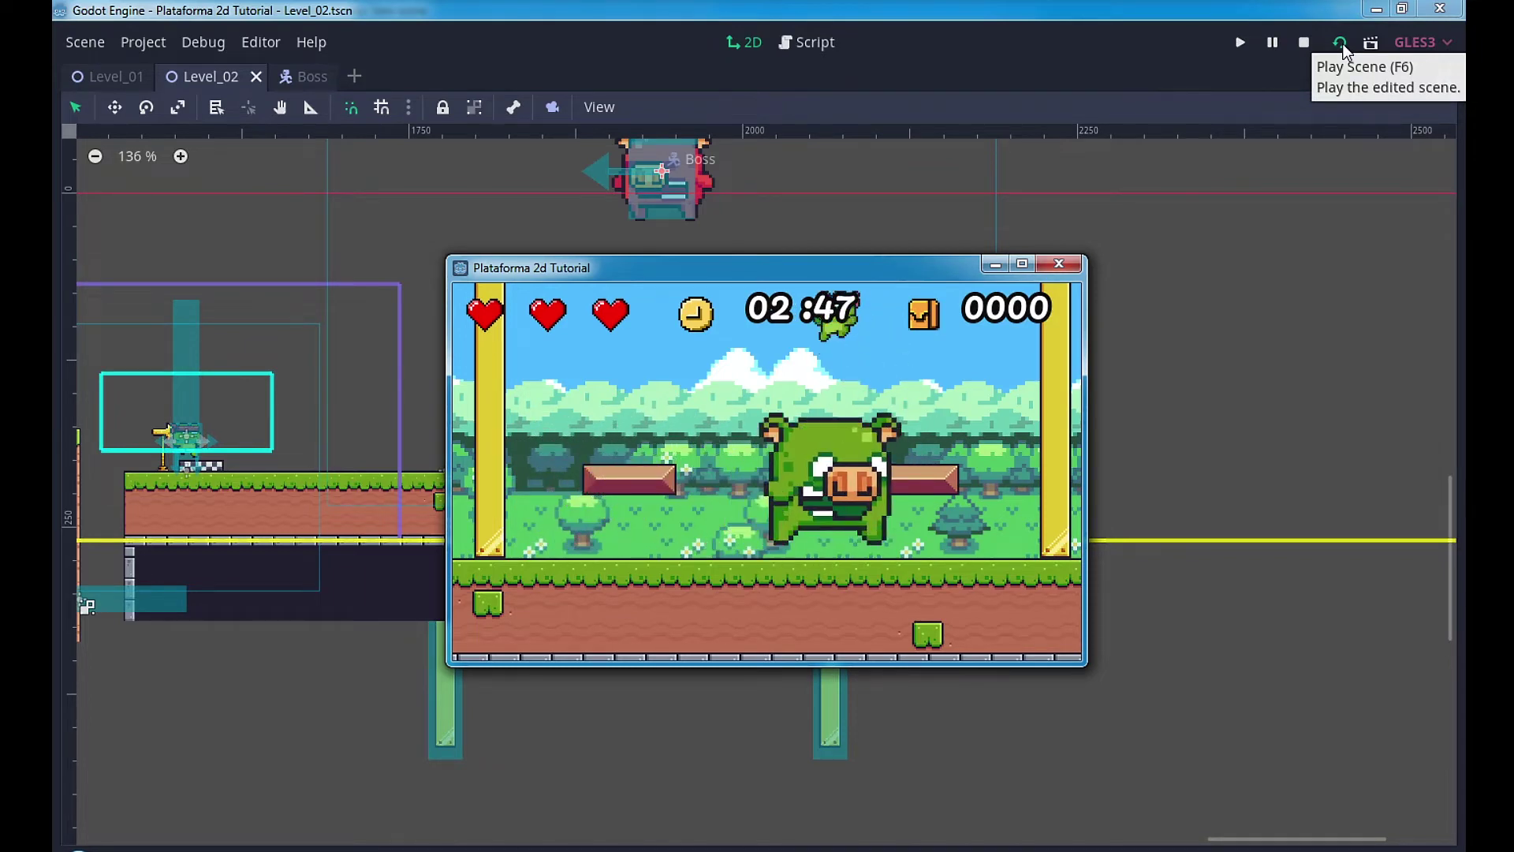
key(Left)
key(Up)
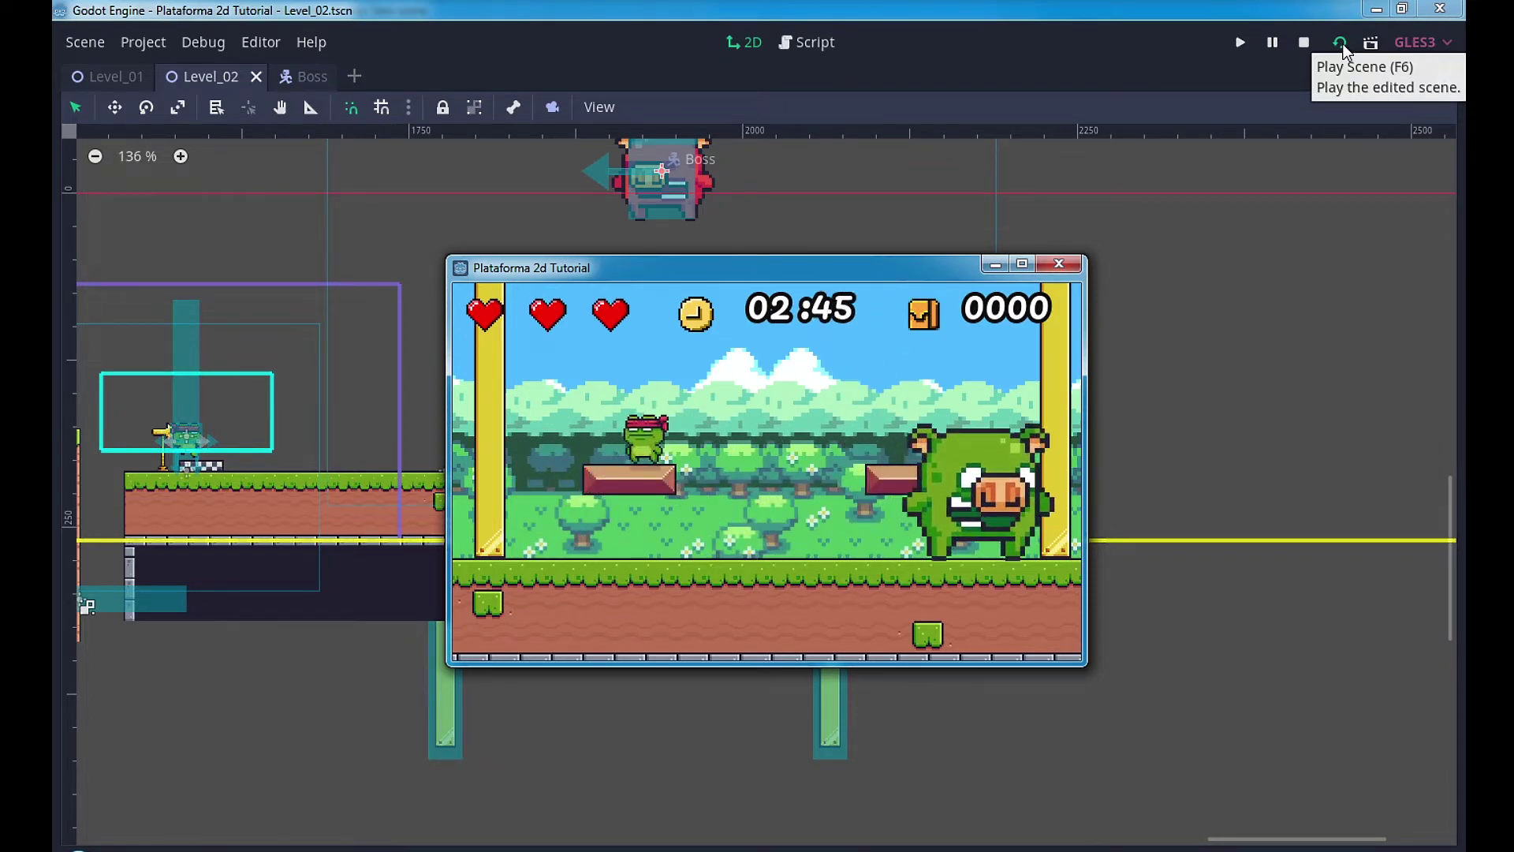
key(Up)
key(Right)
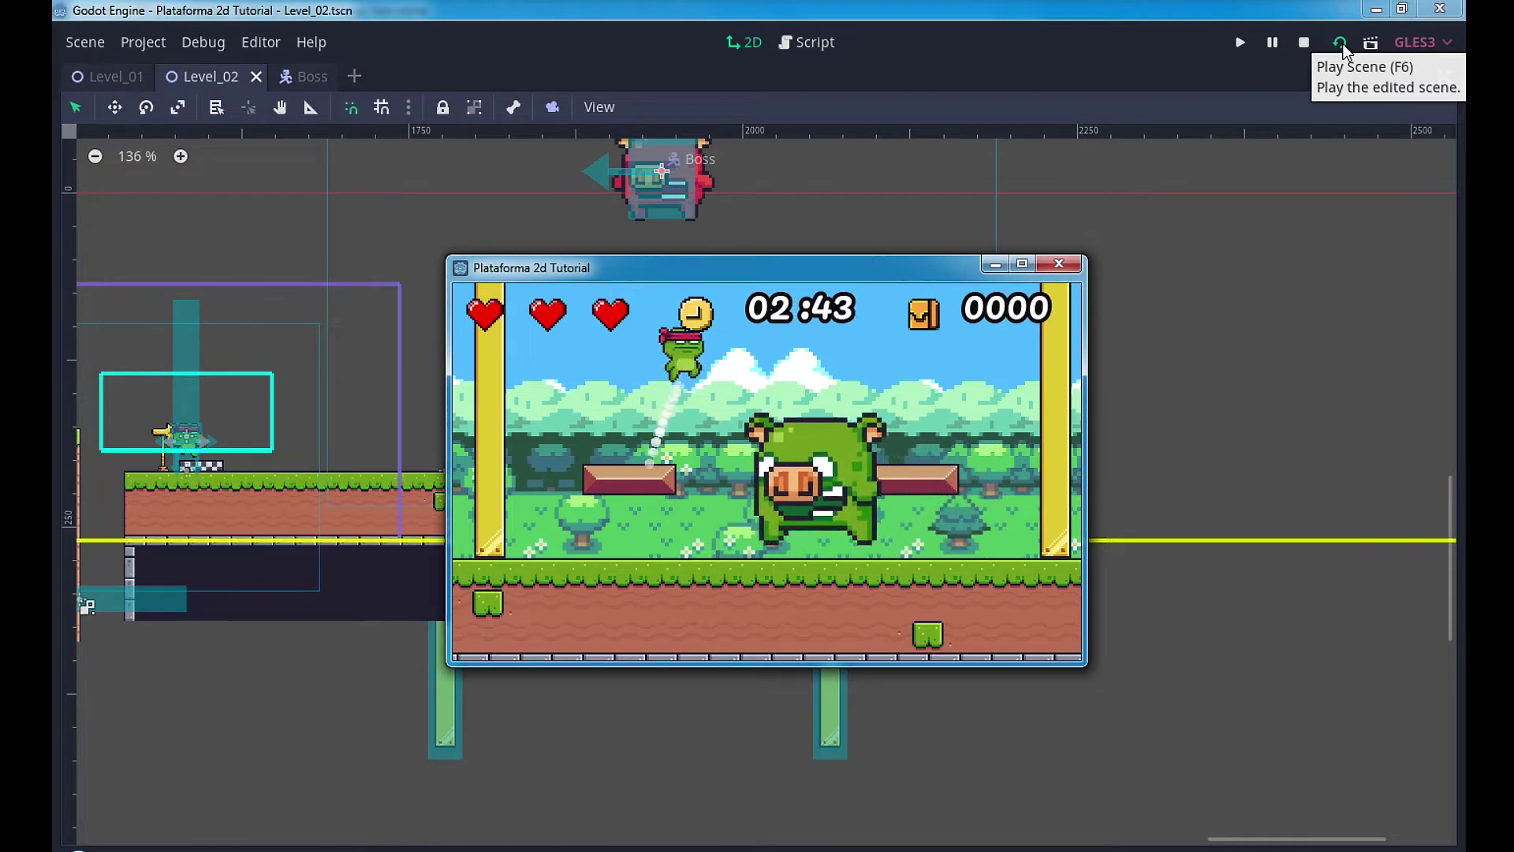
key(Right)
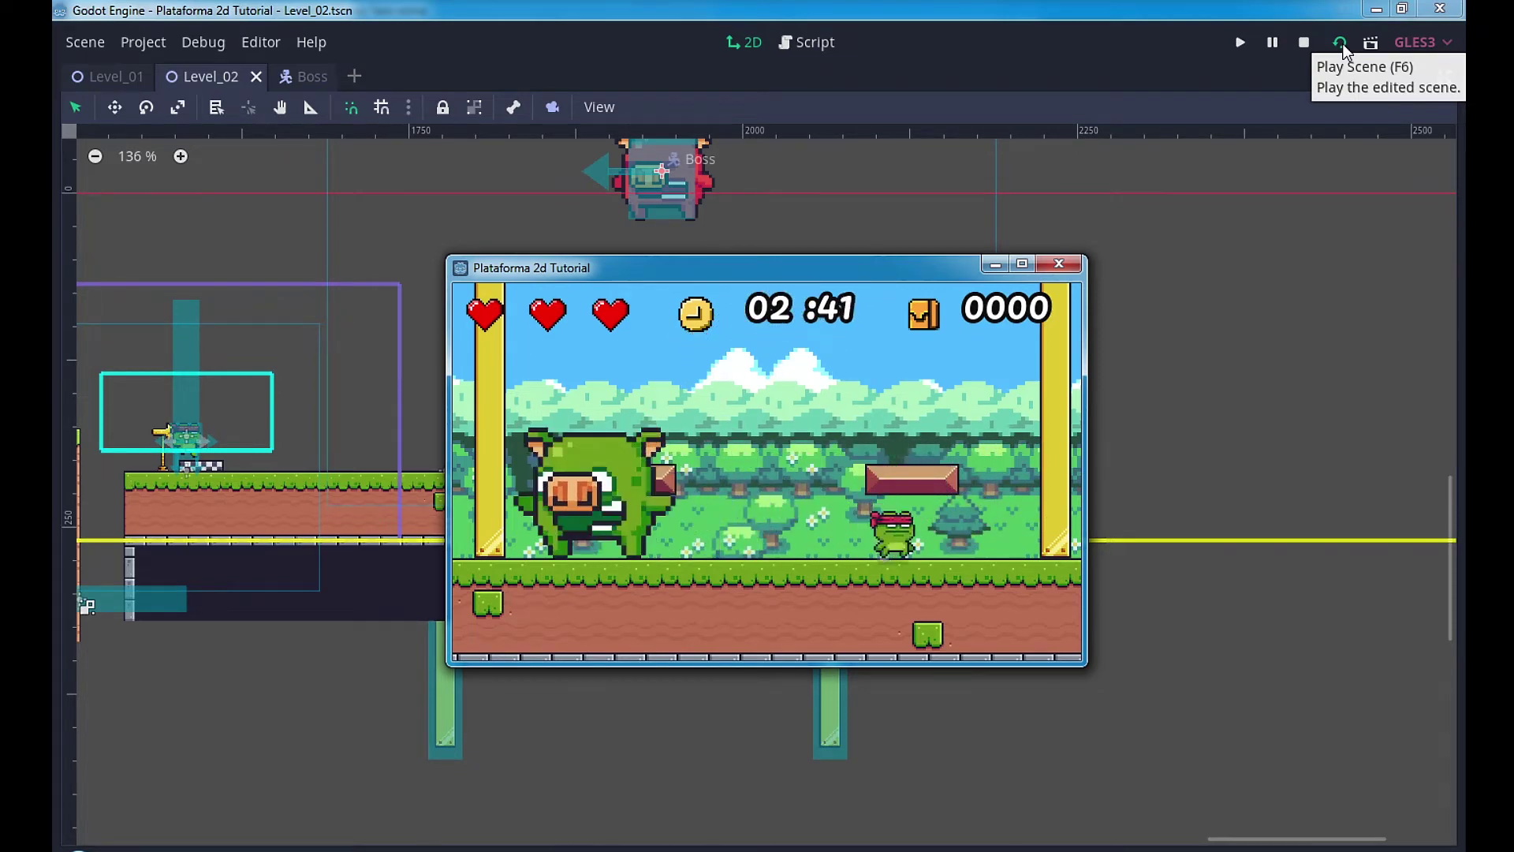
key(Up)
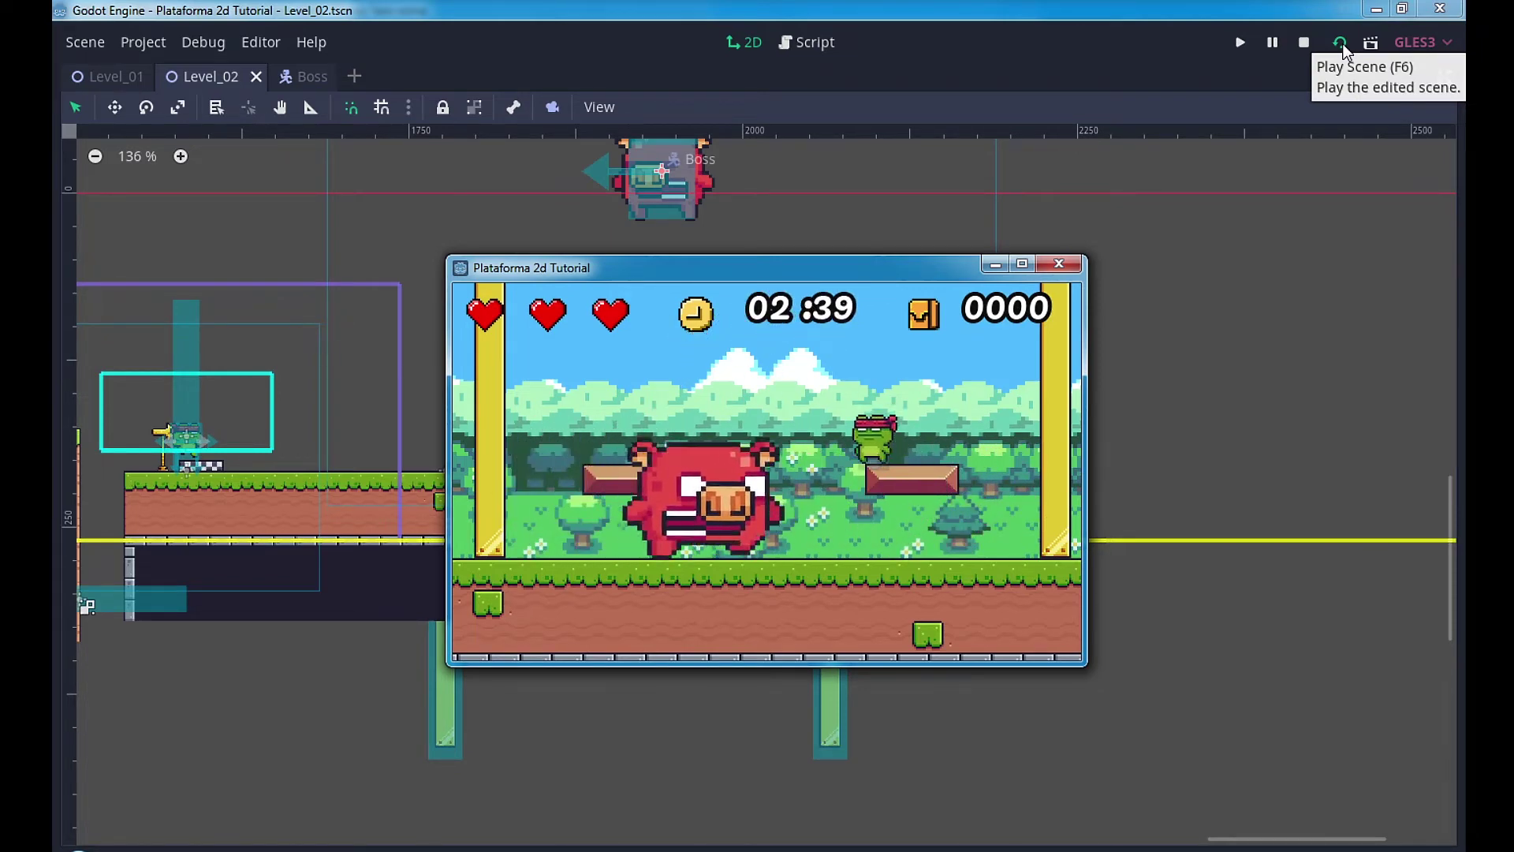
key(Up)
key(Left)
key(Up)
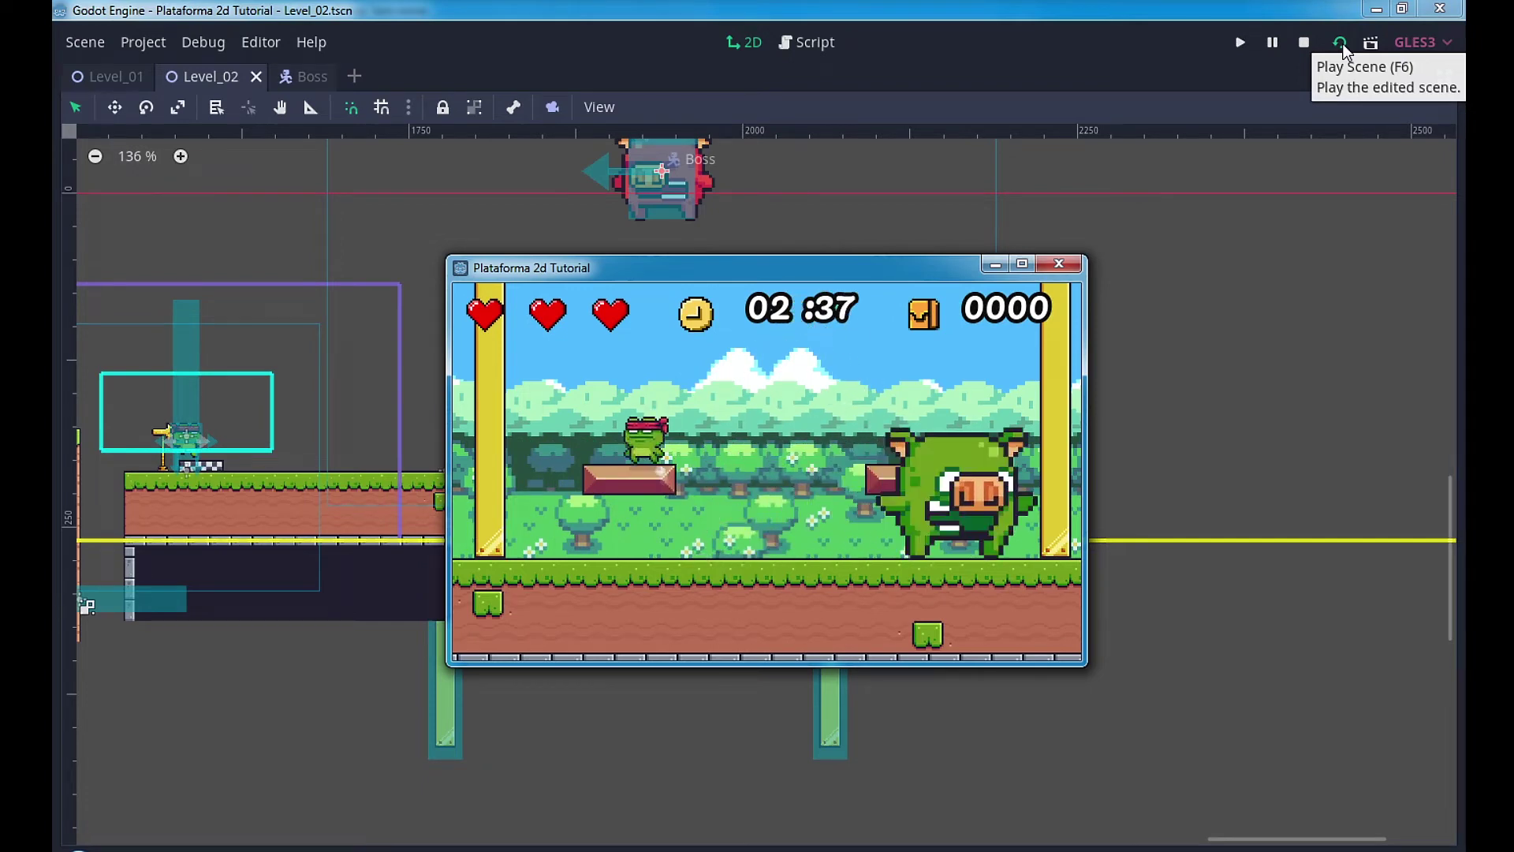
key(Up)
key(Right)
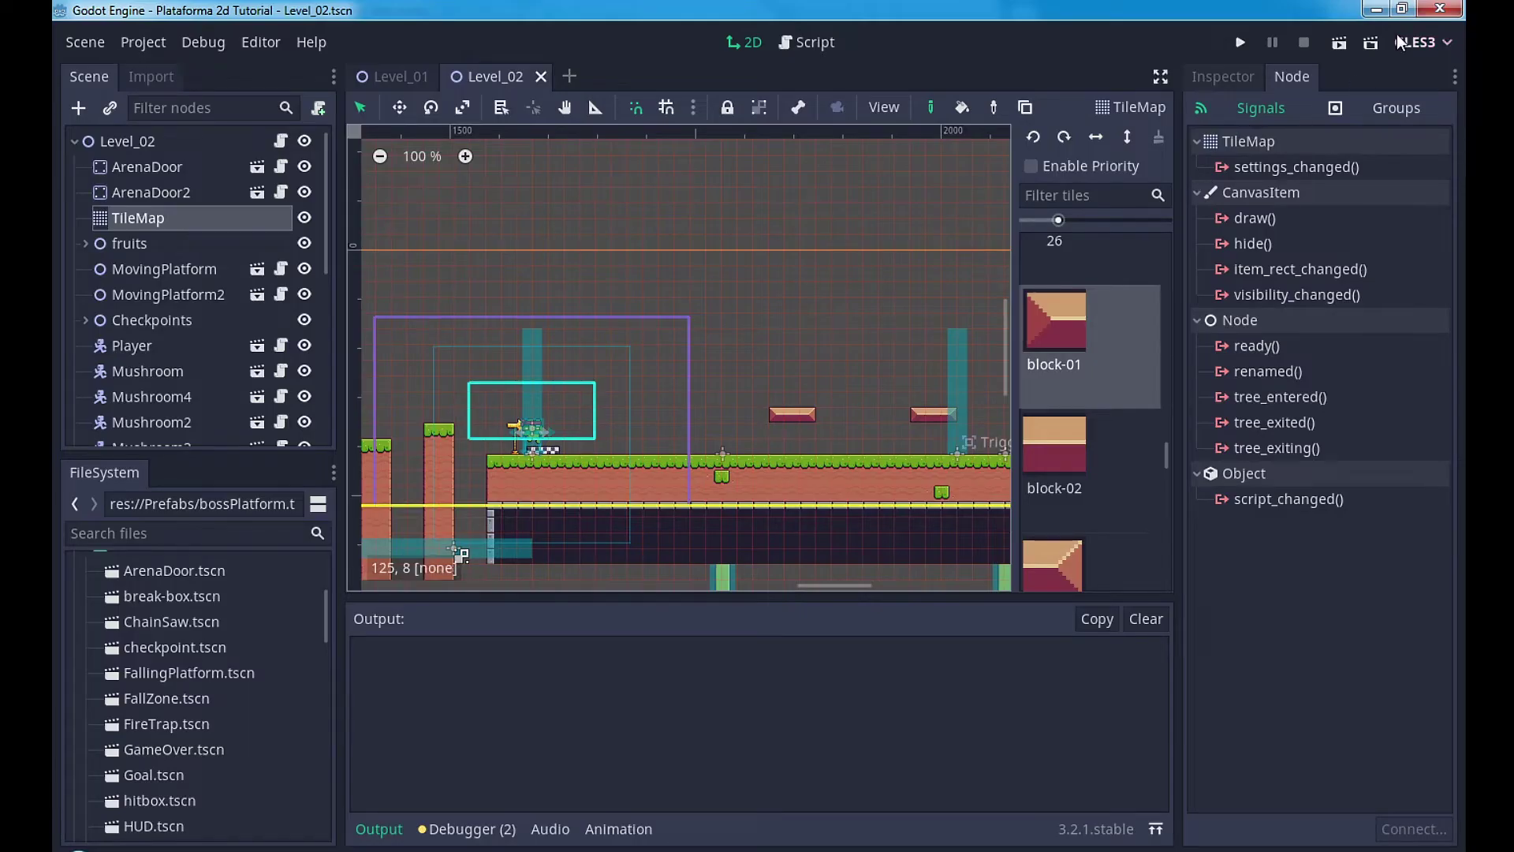
Step: Play Level_02 again, running the player right into the arena, then left with a jump
click(1345, 42)
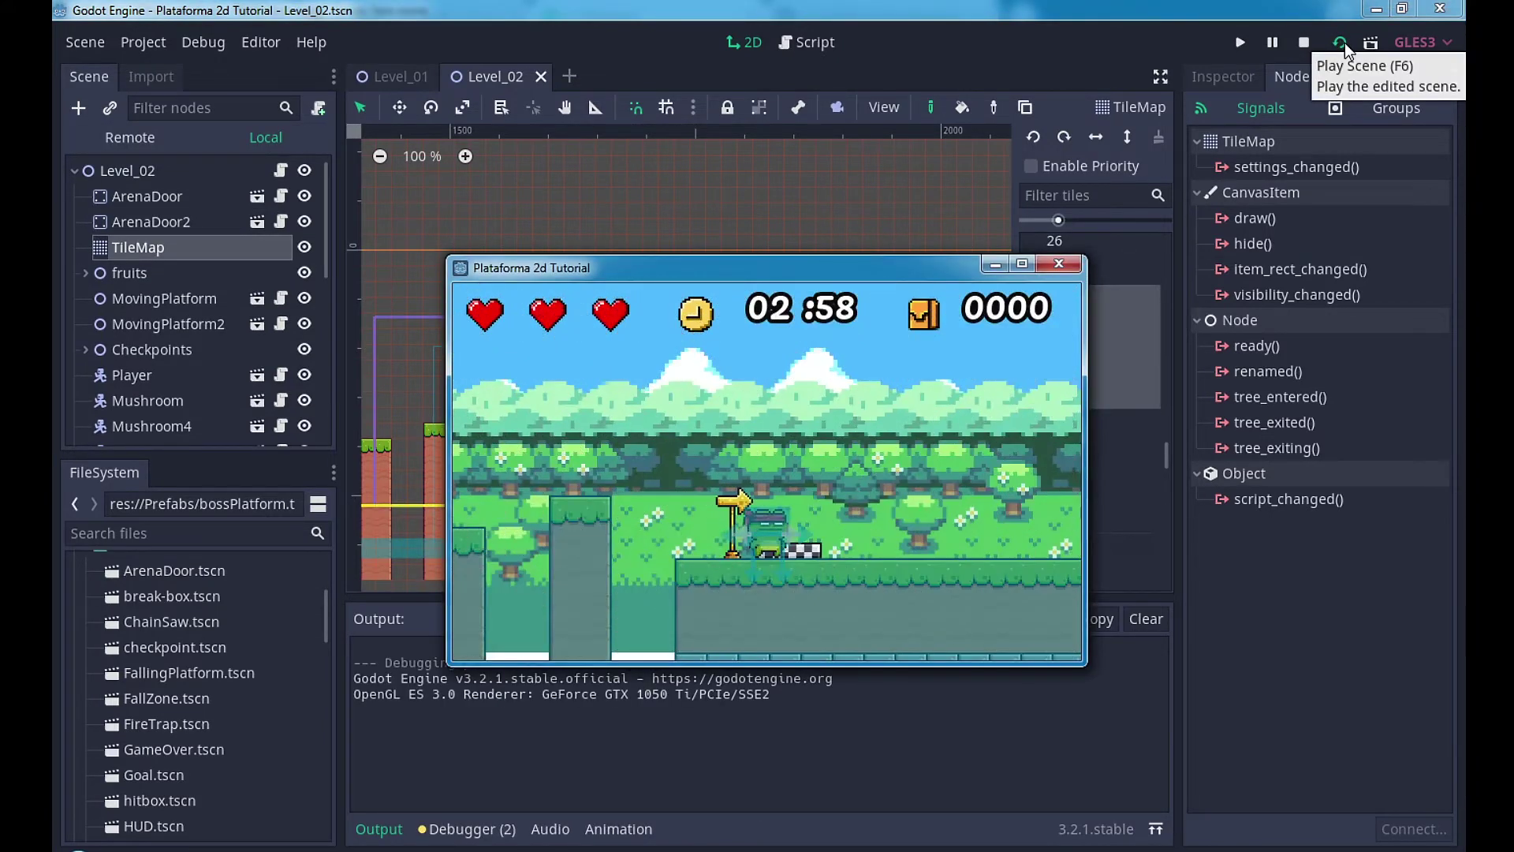
key(Right)
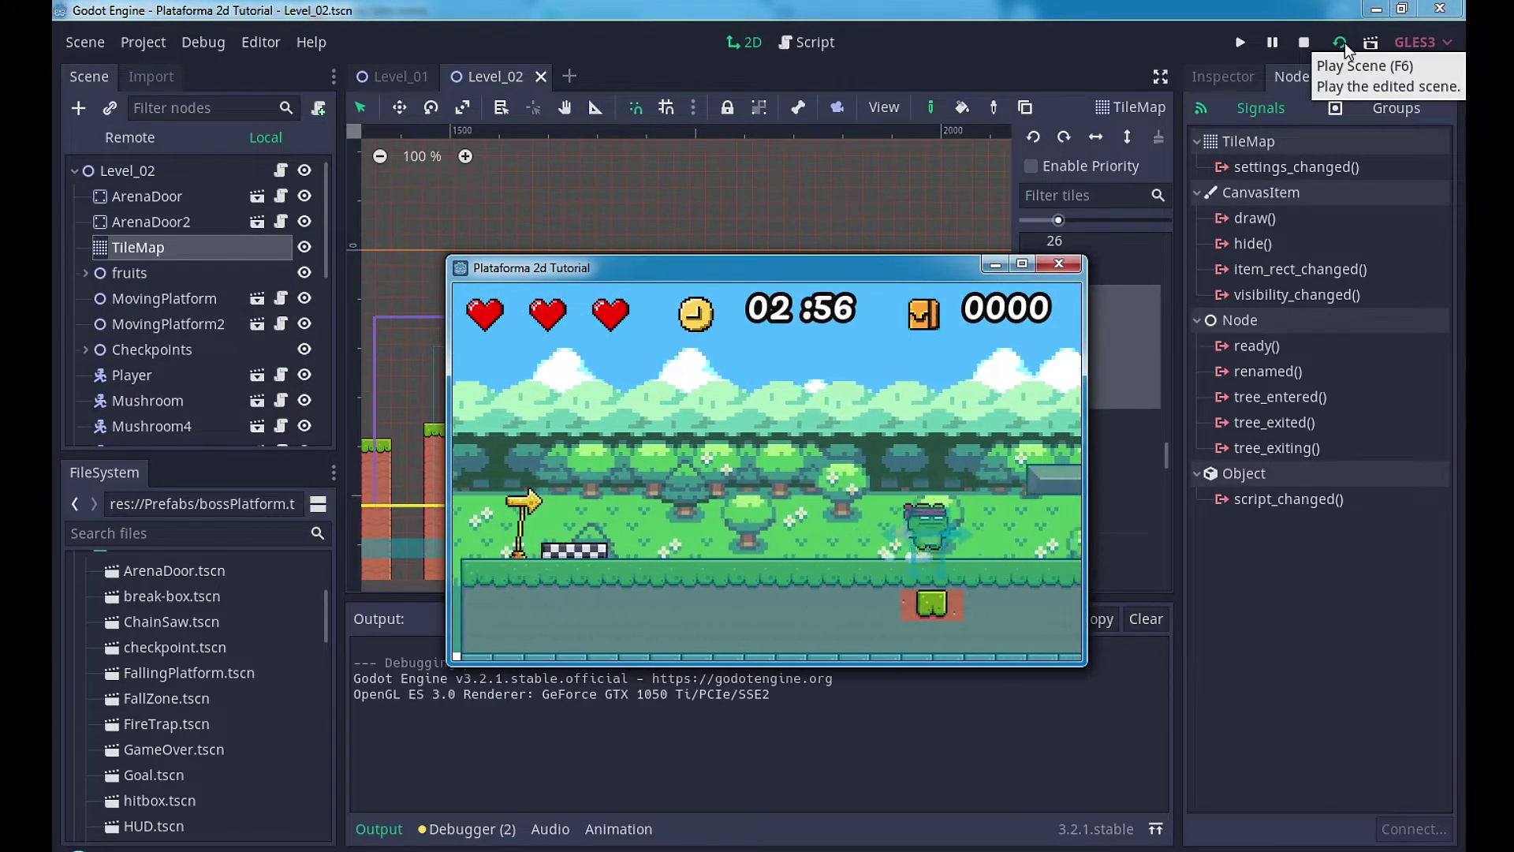
key(Right)
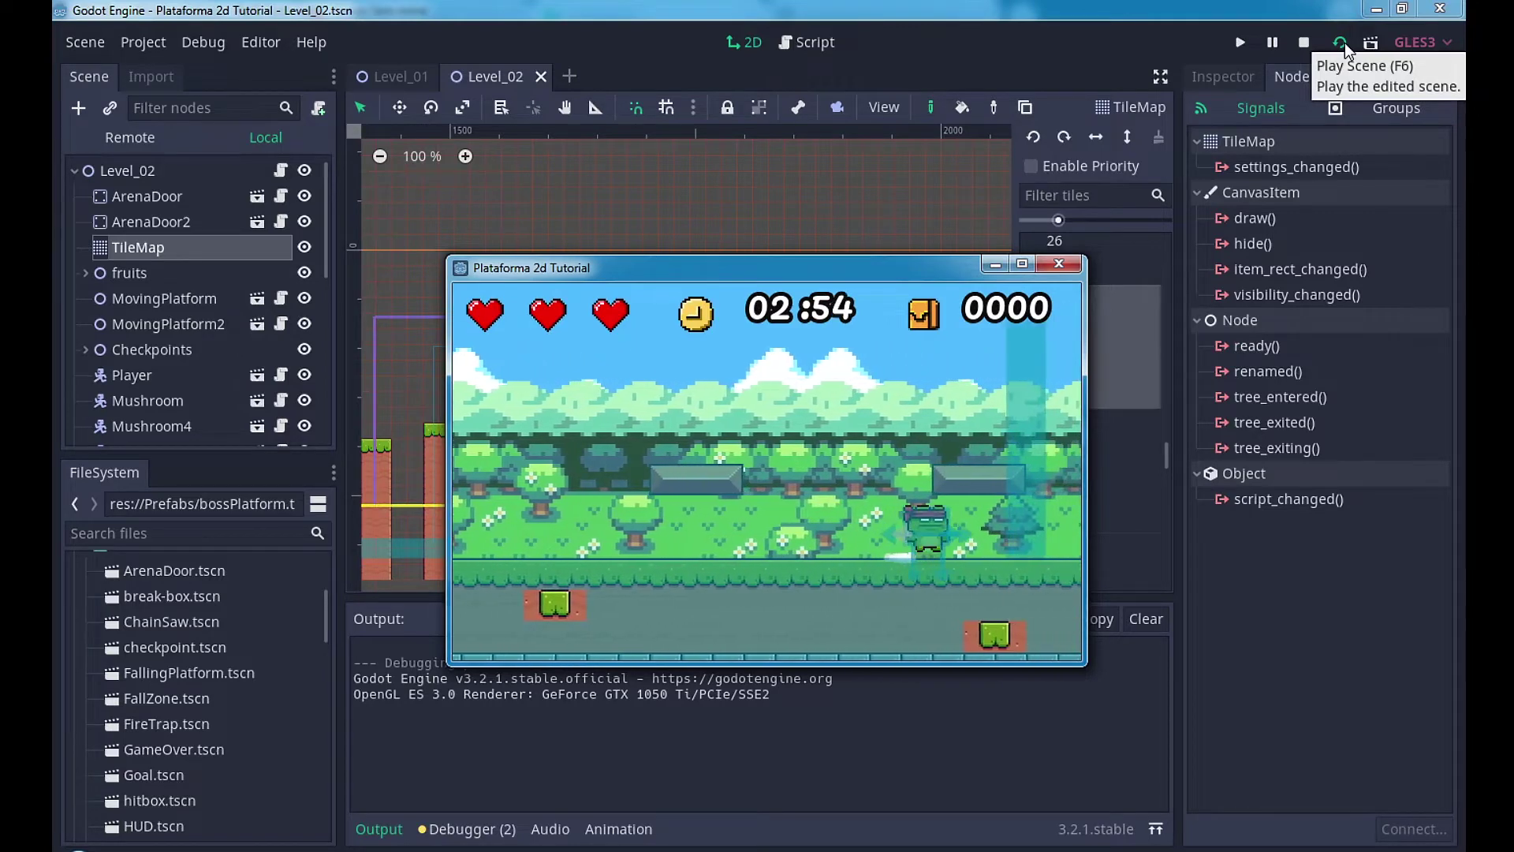
key(Left)
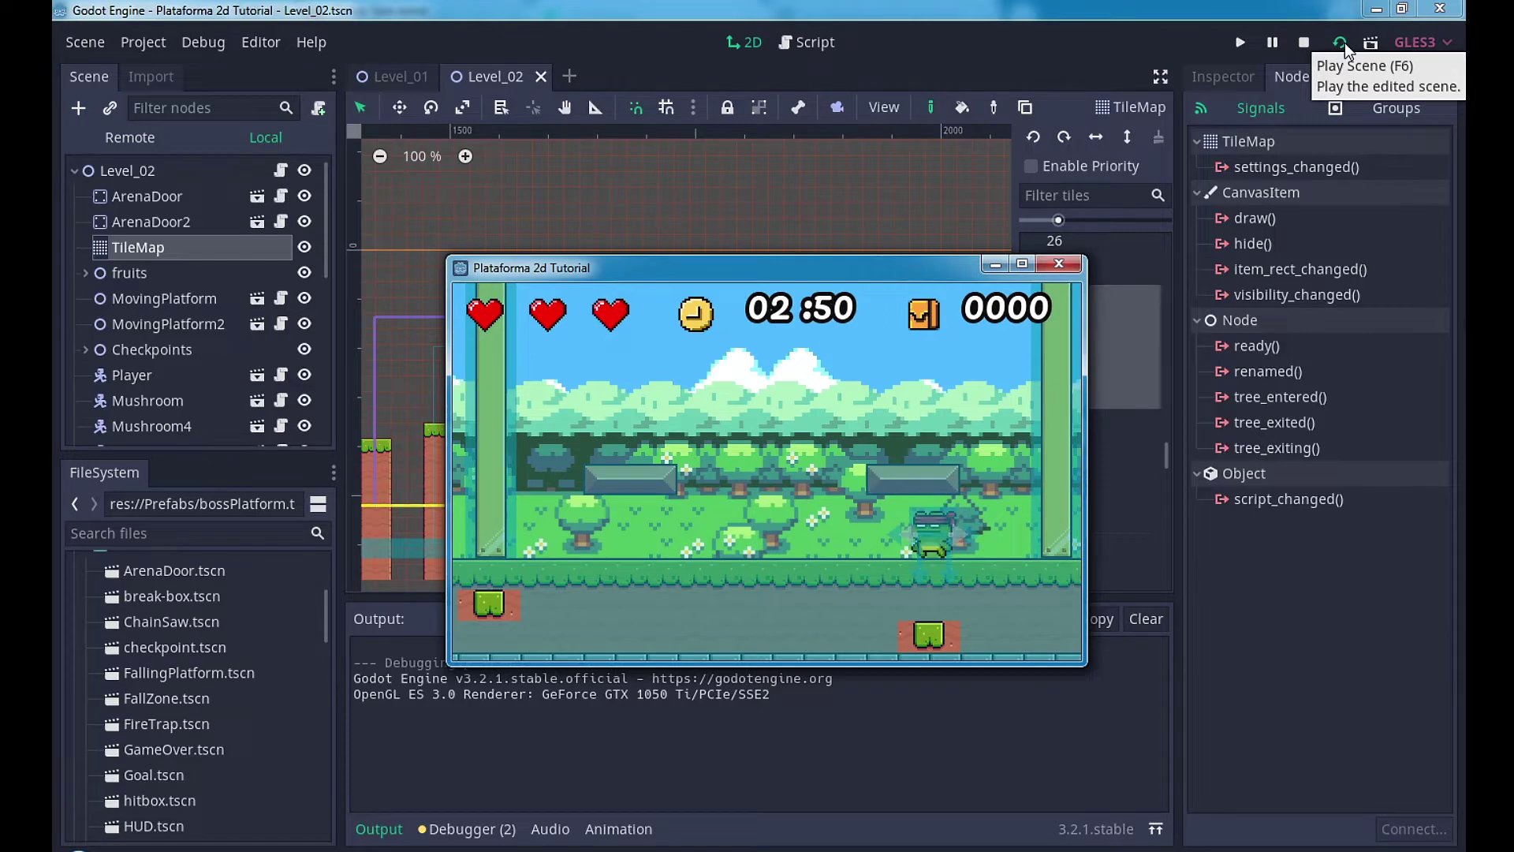
key(Left)
key(Left)
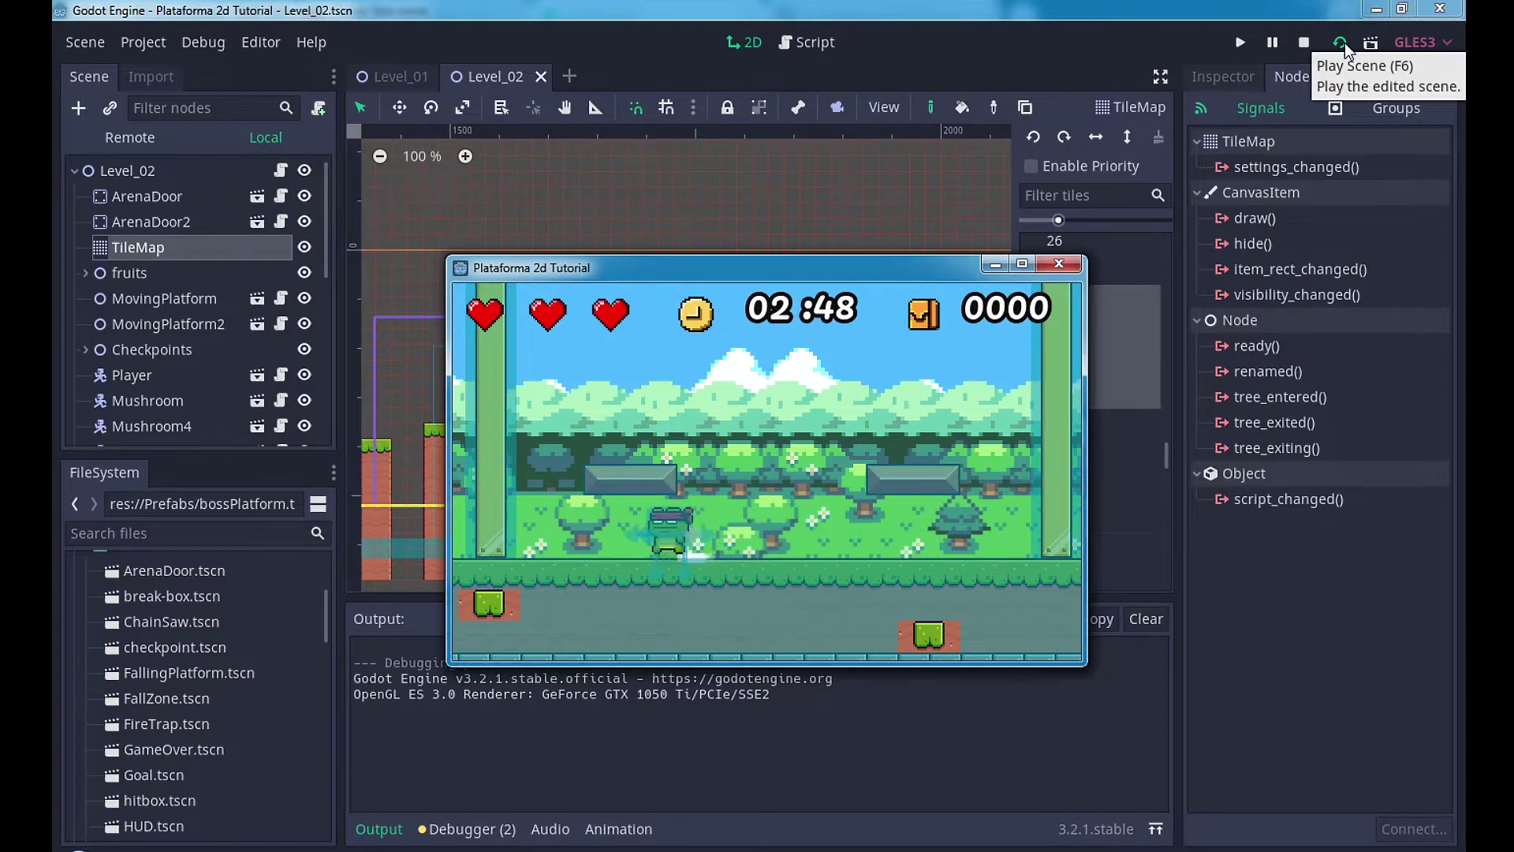
key(space)
key(Right)
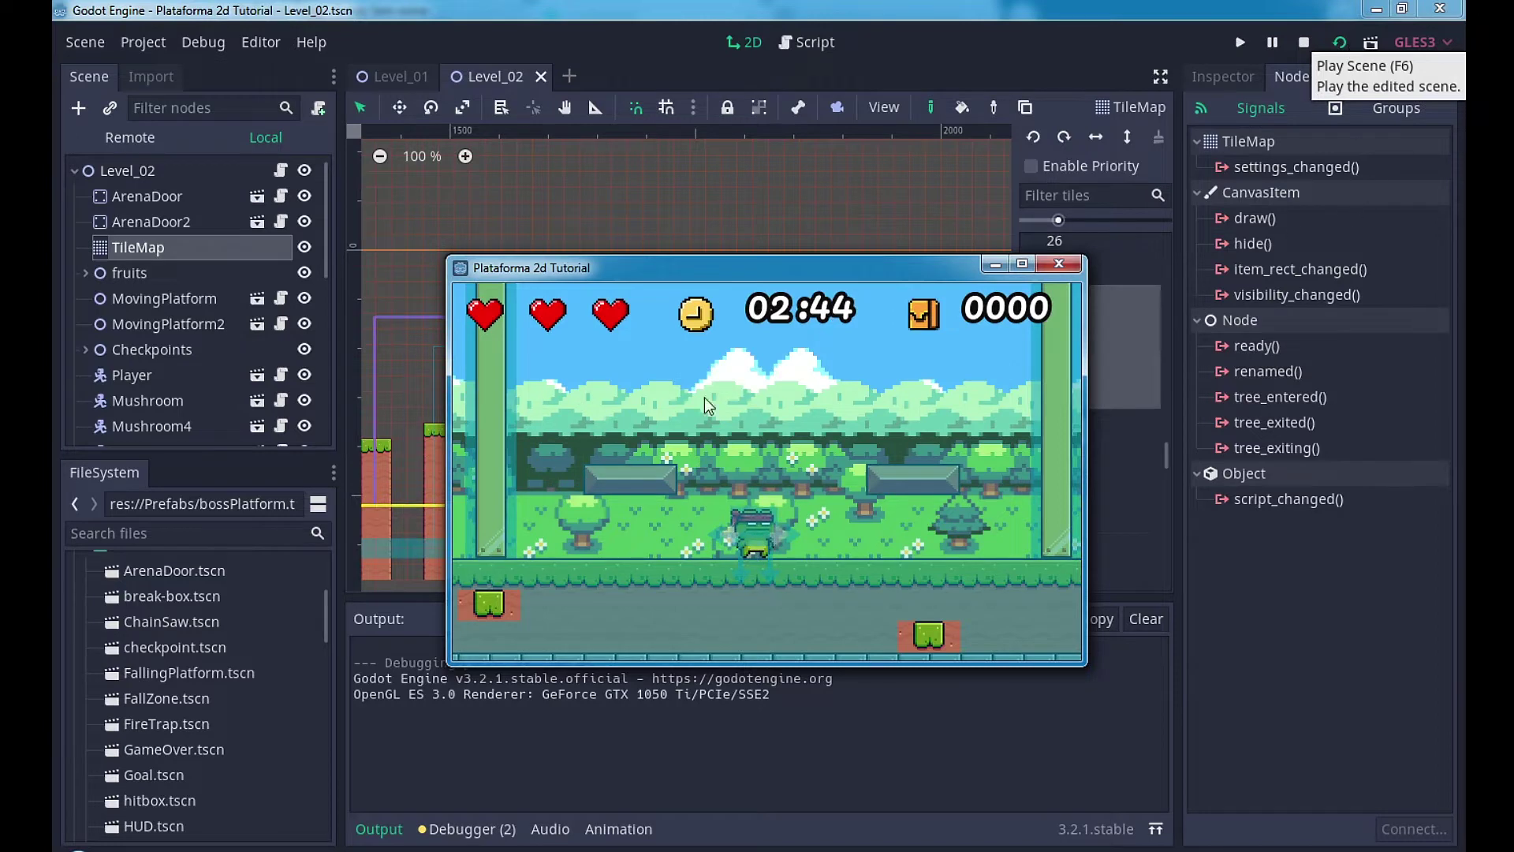
Step: Close the game, paint a block-01 tile on the TileMap, and start a new empty scene
click(1057, 266)
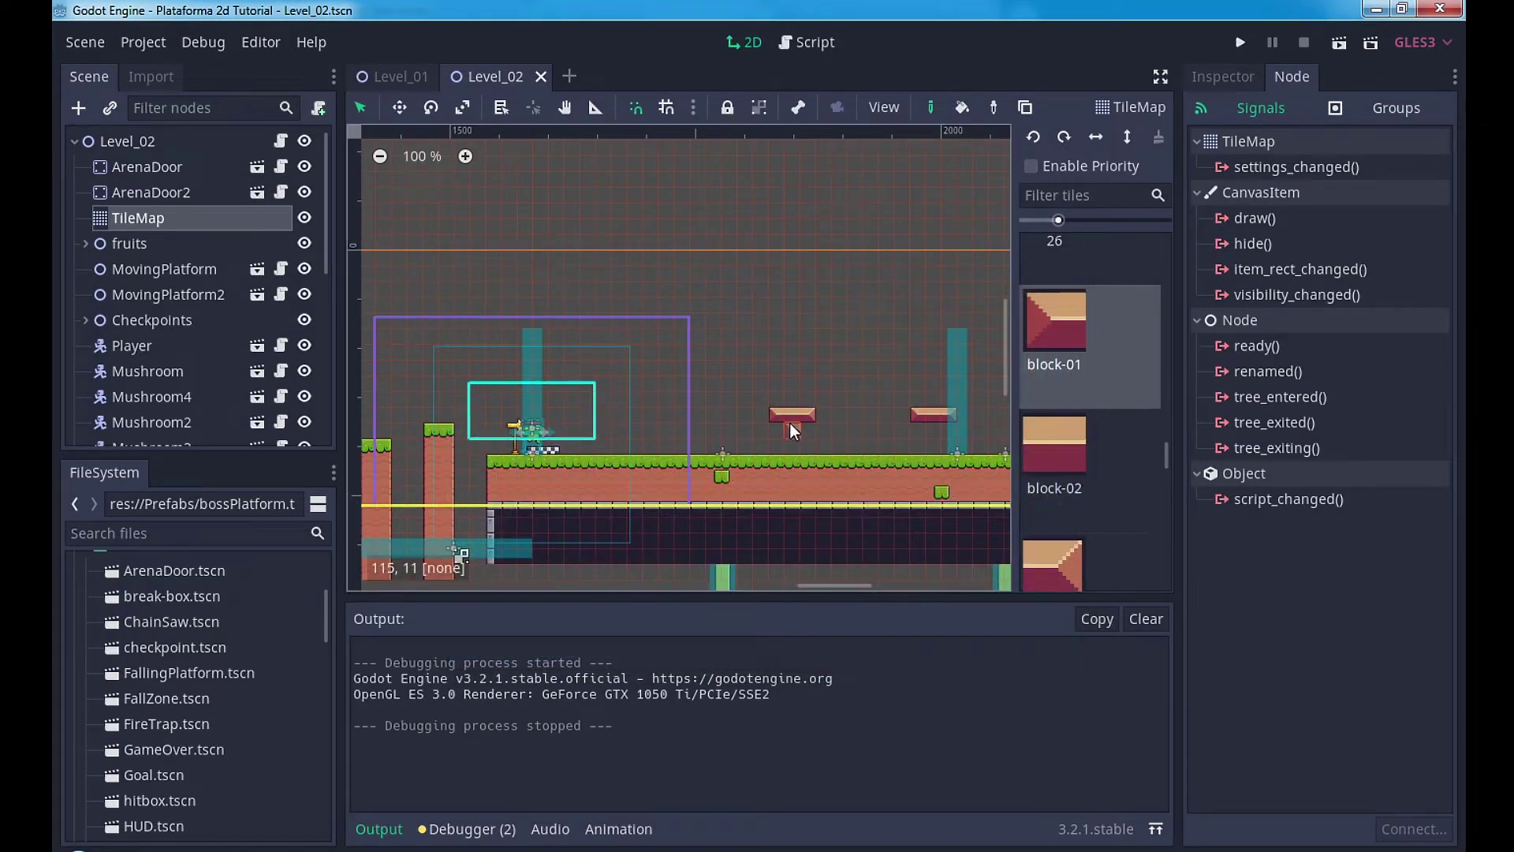
click(927, 351)
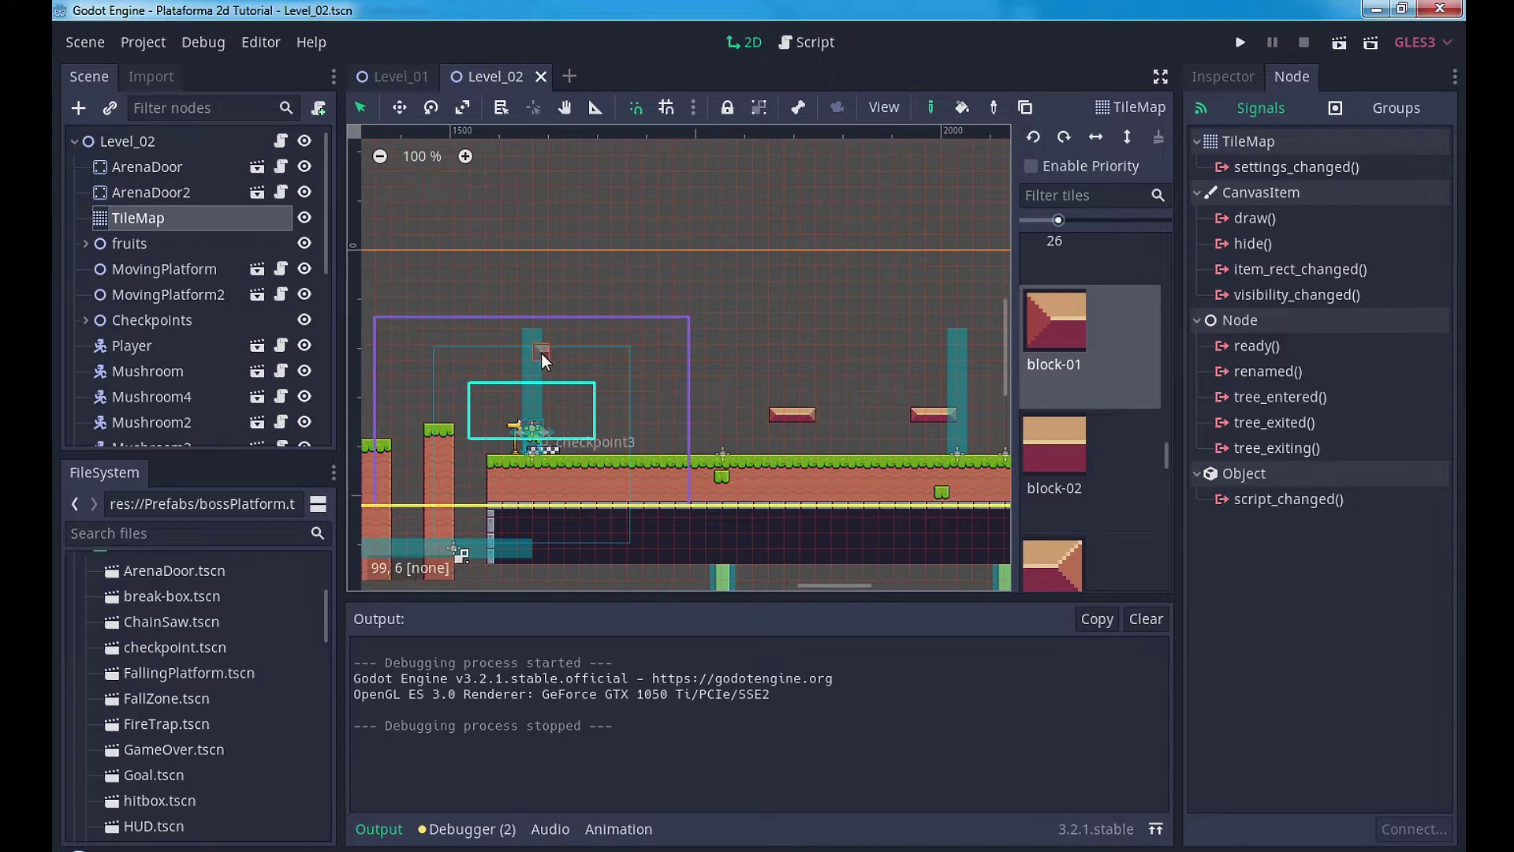
click(567, 77)
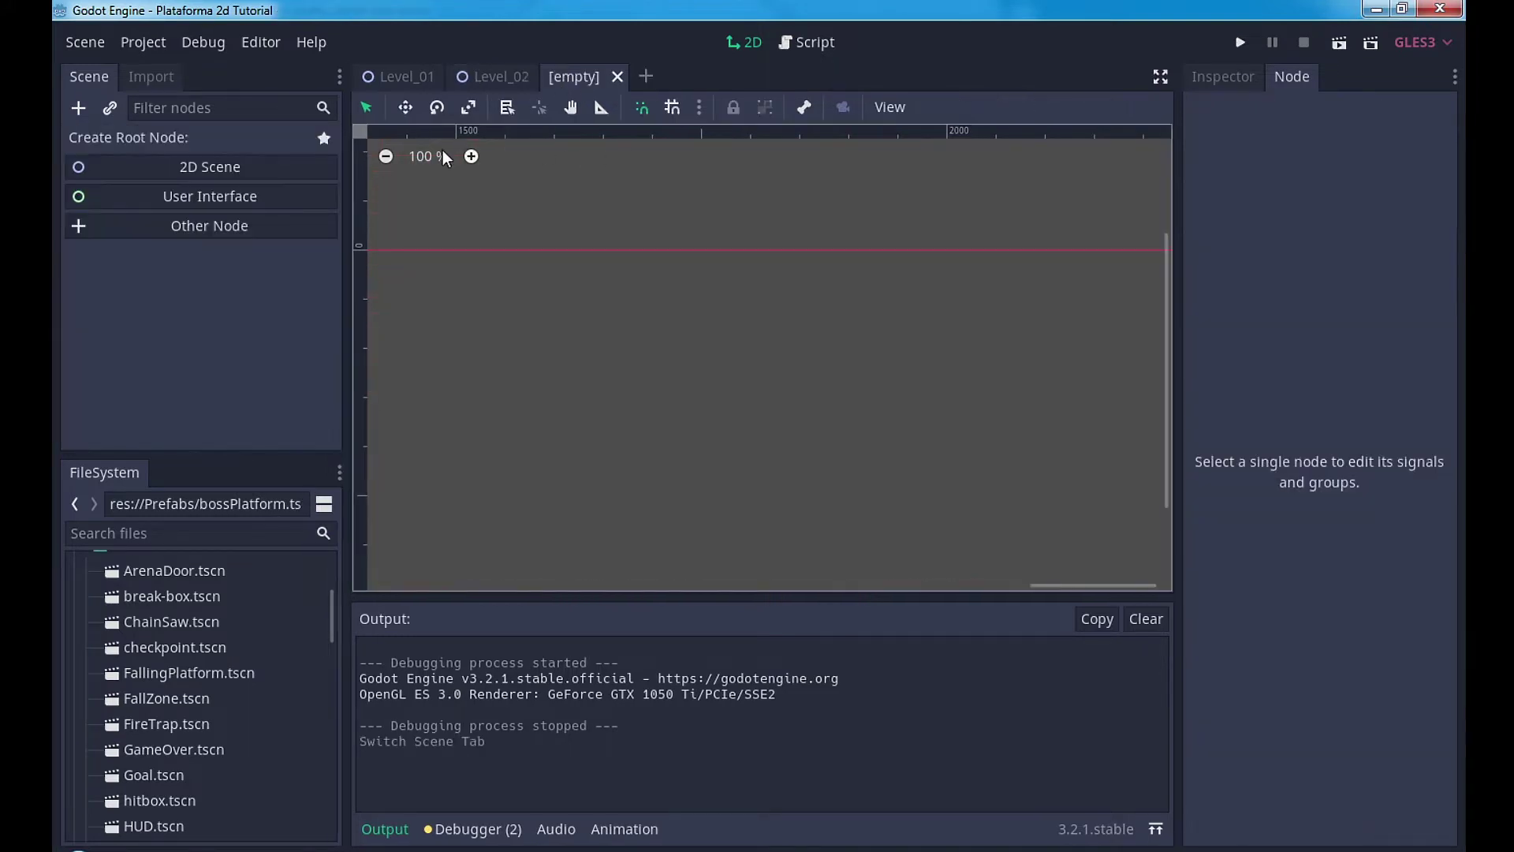
Step: Create a StaticBody2D root node from Other Node and rename it BossPlatform
click(200, 225)
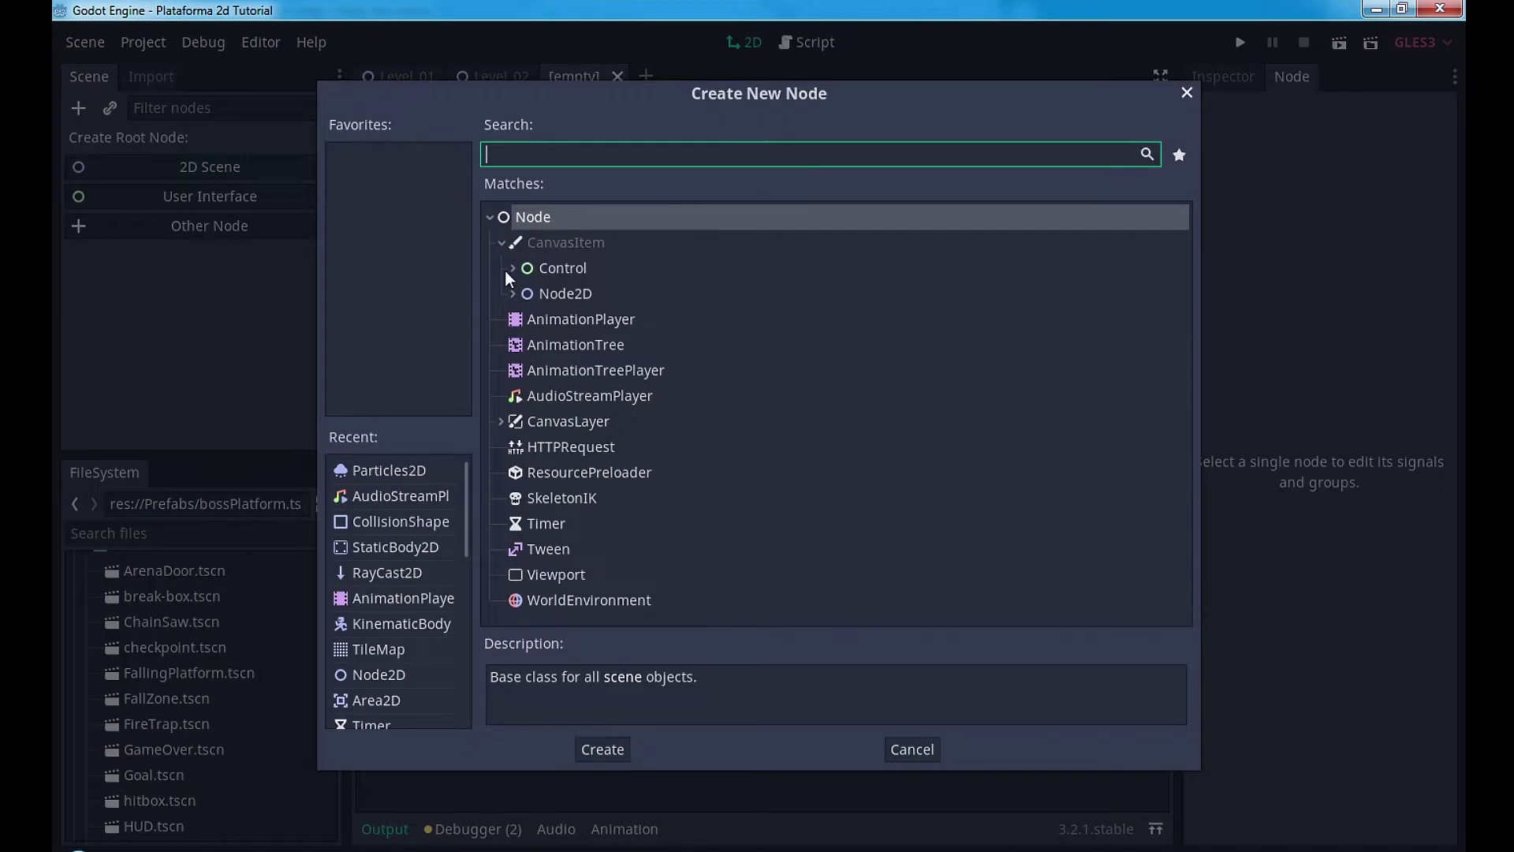
click(399, 548)
click(400, 548)
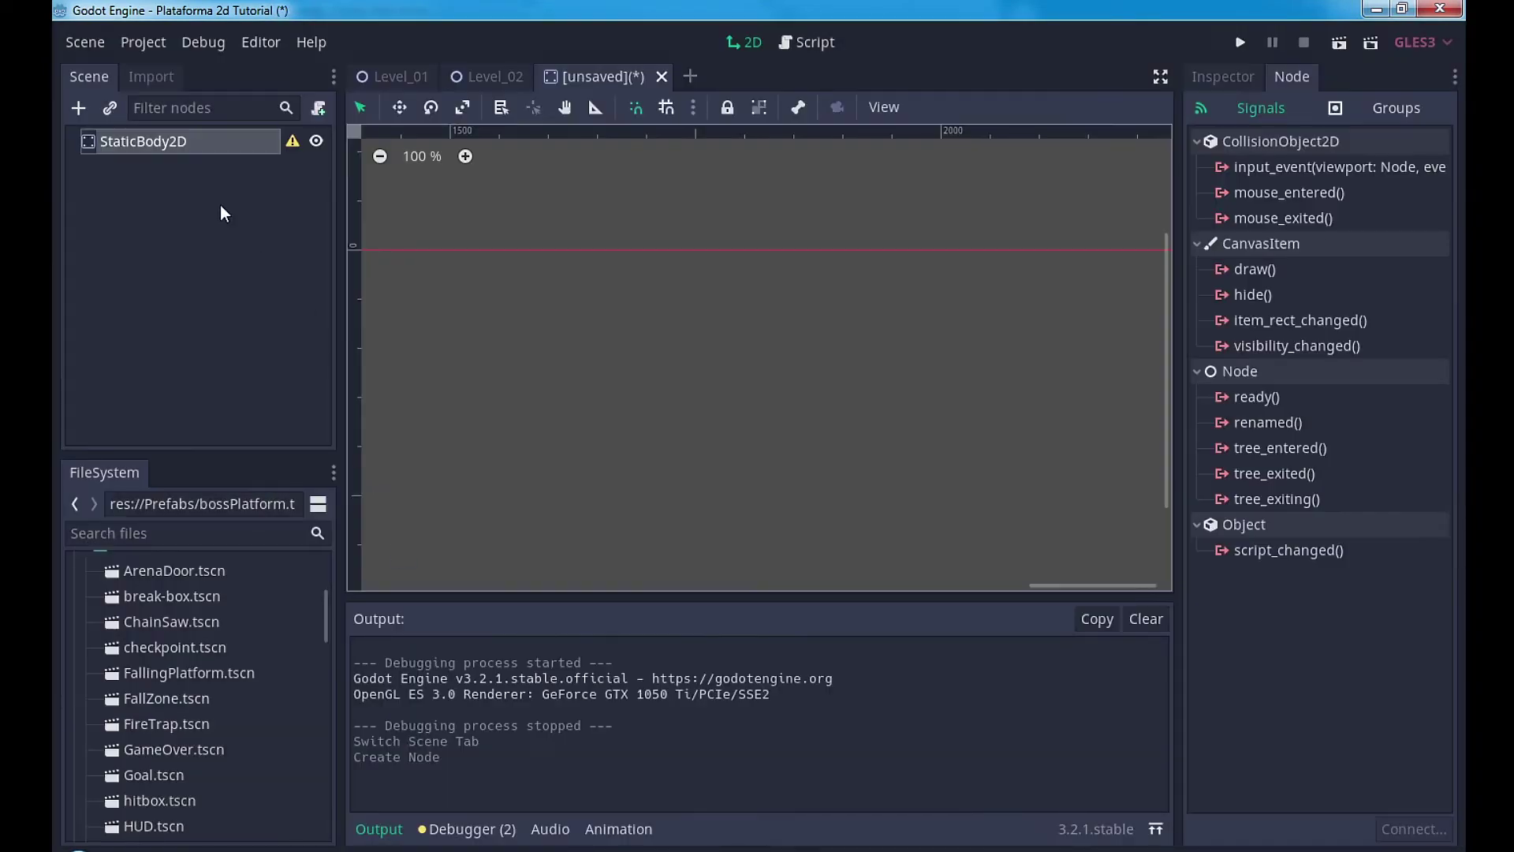
double_click(173, 142)
text(BOss)
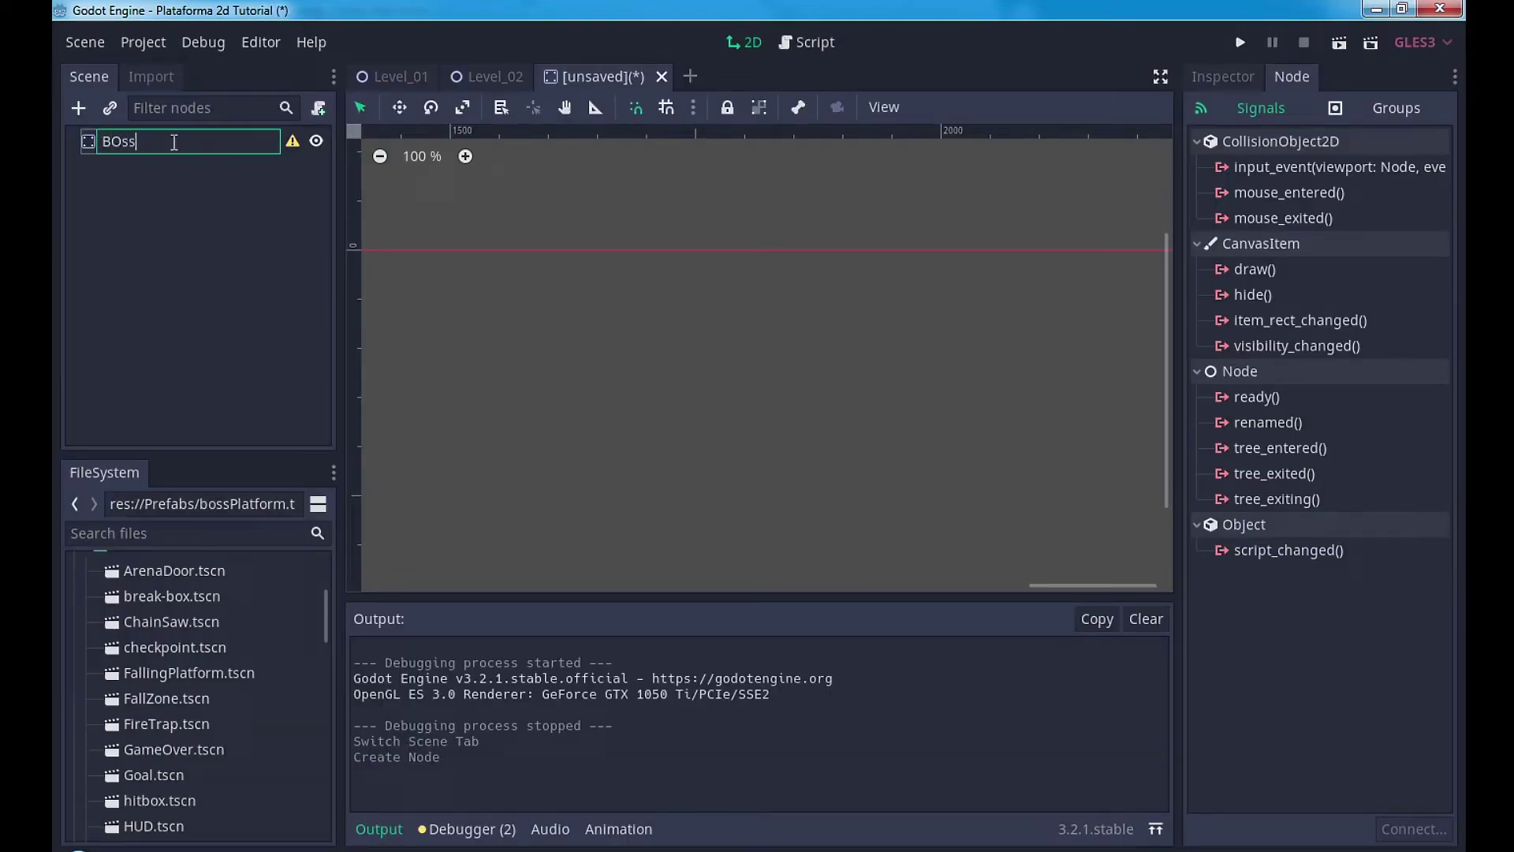
text(ossPlat)
text(form)
text(rm)
key(Return)
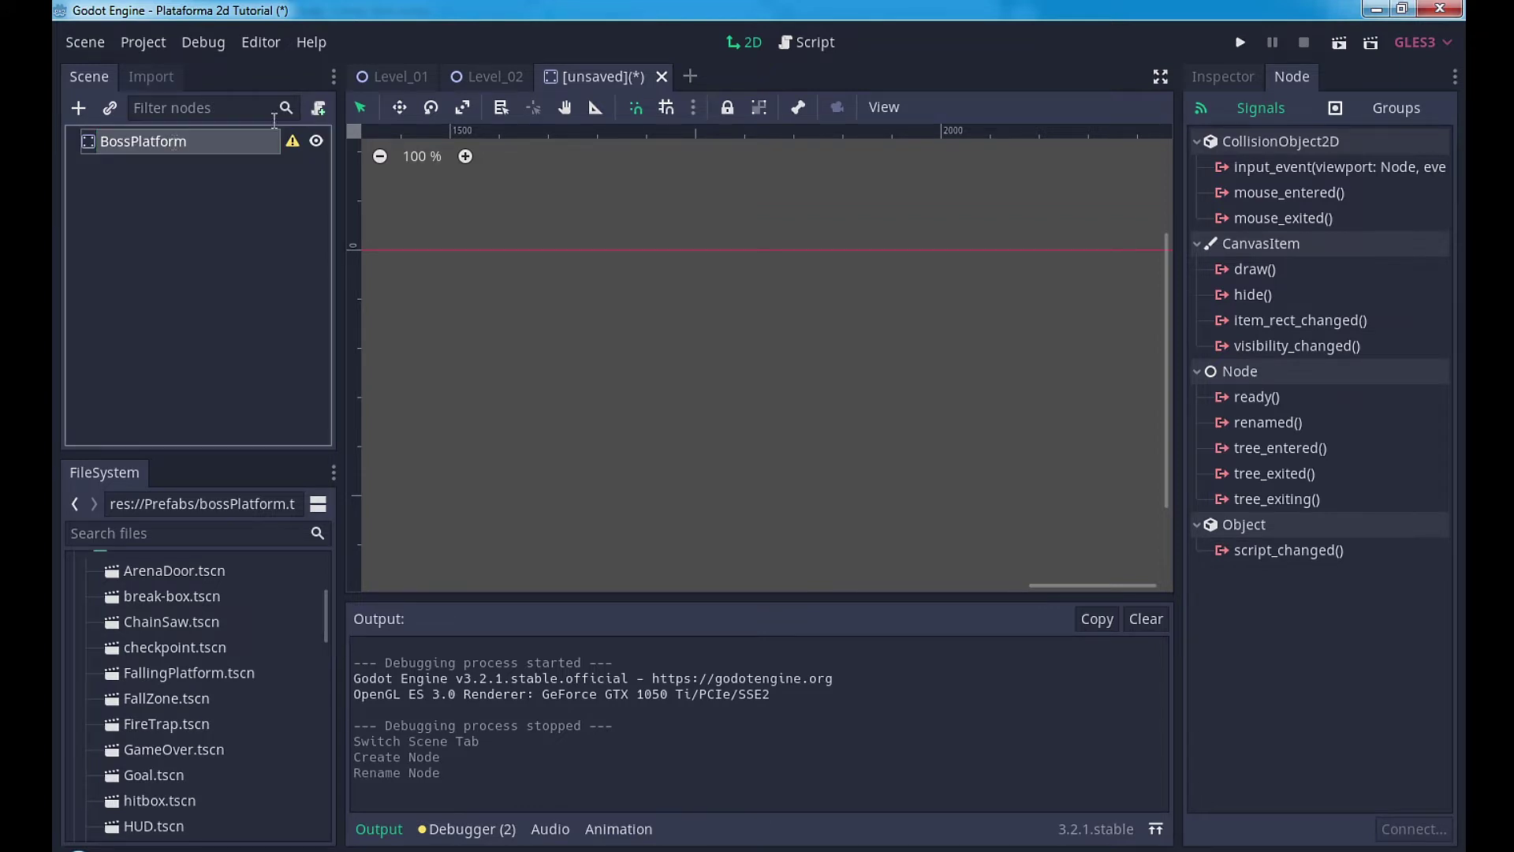
Step: Add Terrain (16x16).png from the Assets/Terrain folder to the scene as a Sprite
scroll(880, 363, down, 6)
scroll(881, 363, down, 8)
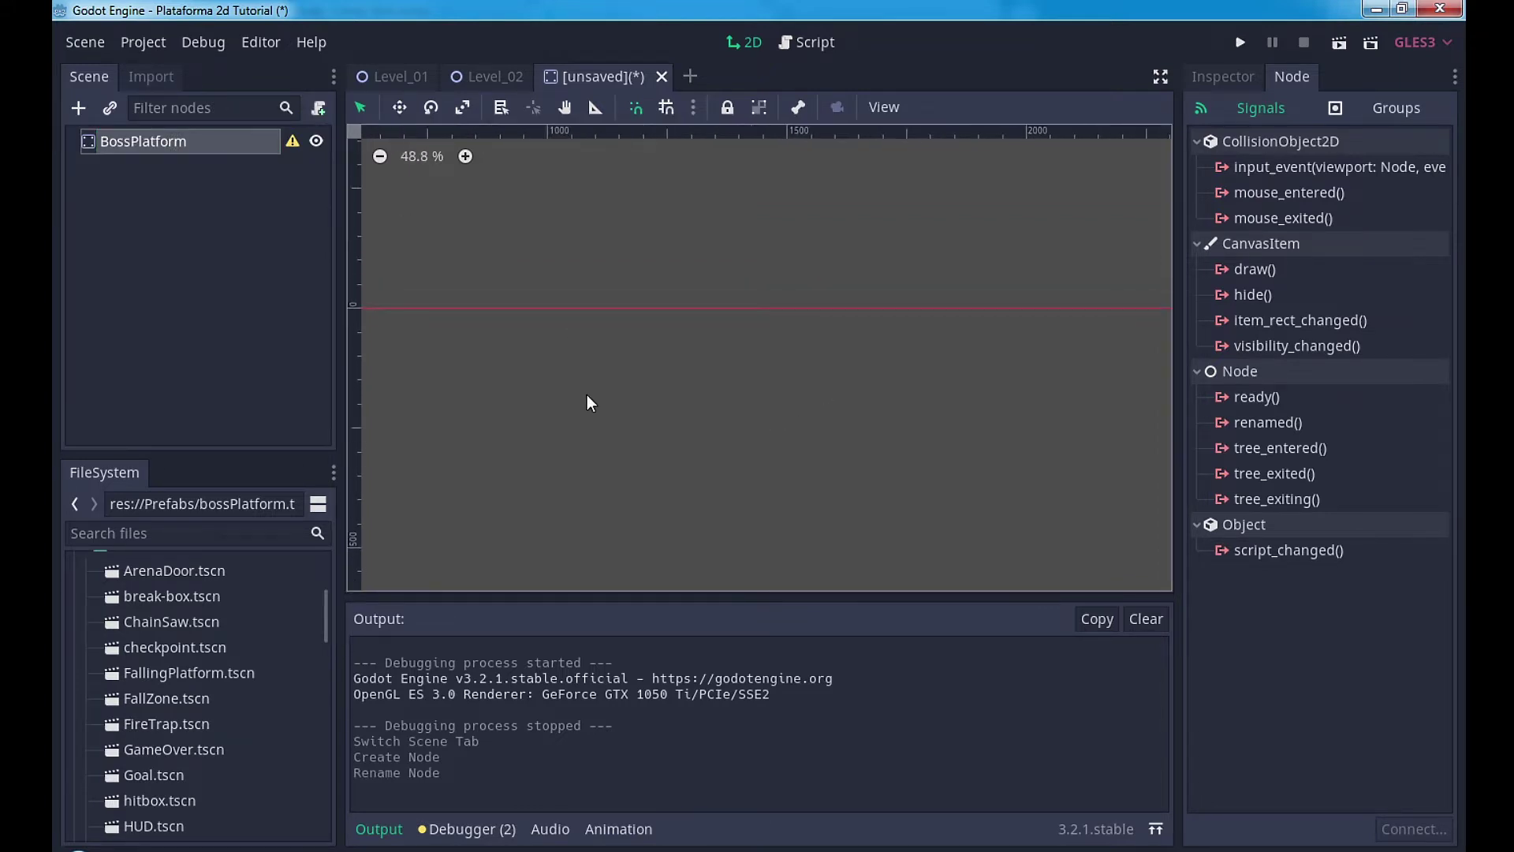
middle_drag(587, 403, 887, 398)
scroll(652, 290, up, 11)
scroll(593, 330, up, 11)
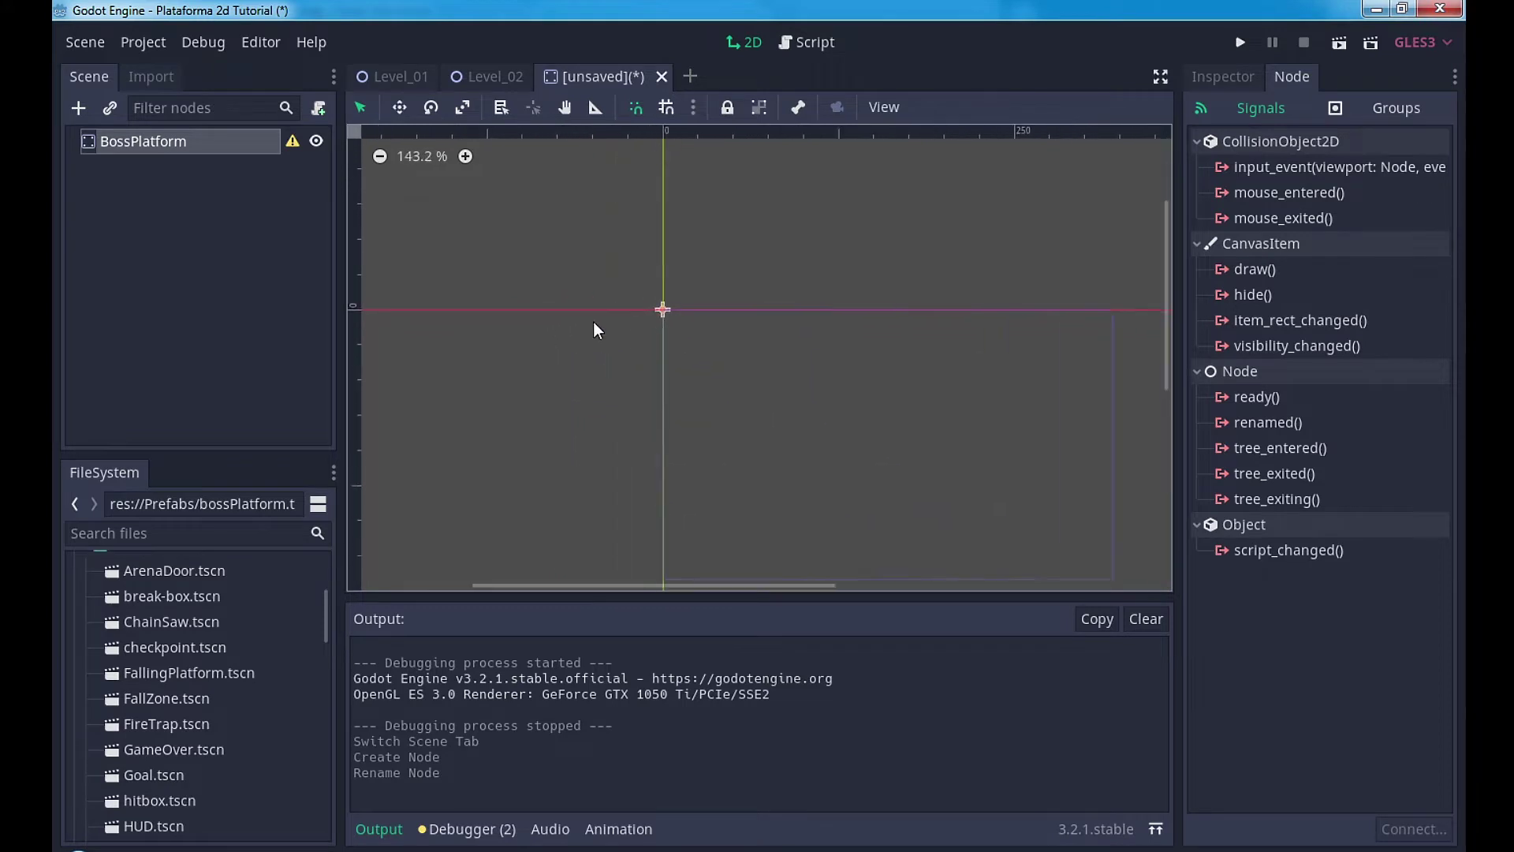
scroll(688, 327, up, 5)
scroll(620, 294, up, 8)
scroll(711, 442, up, 6)
scroll(732, 448, up, 4)
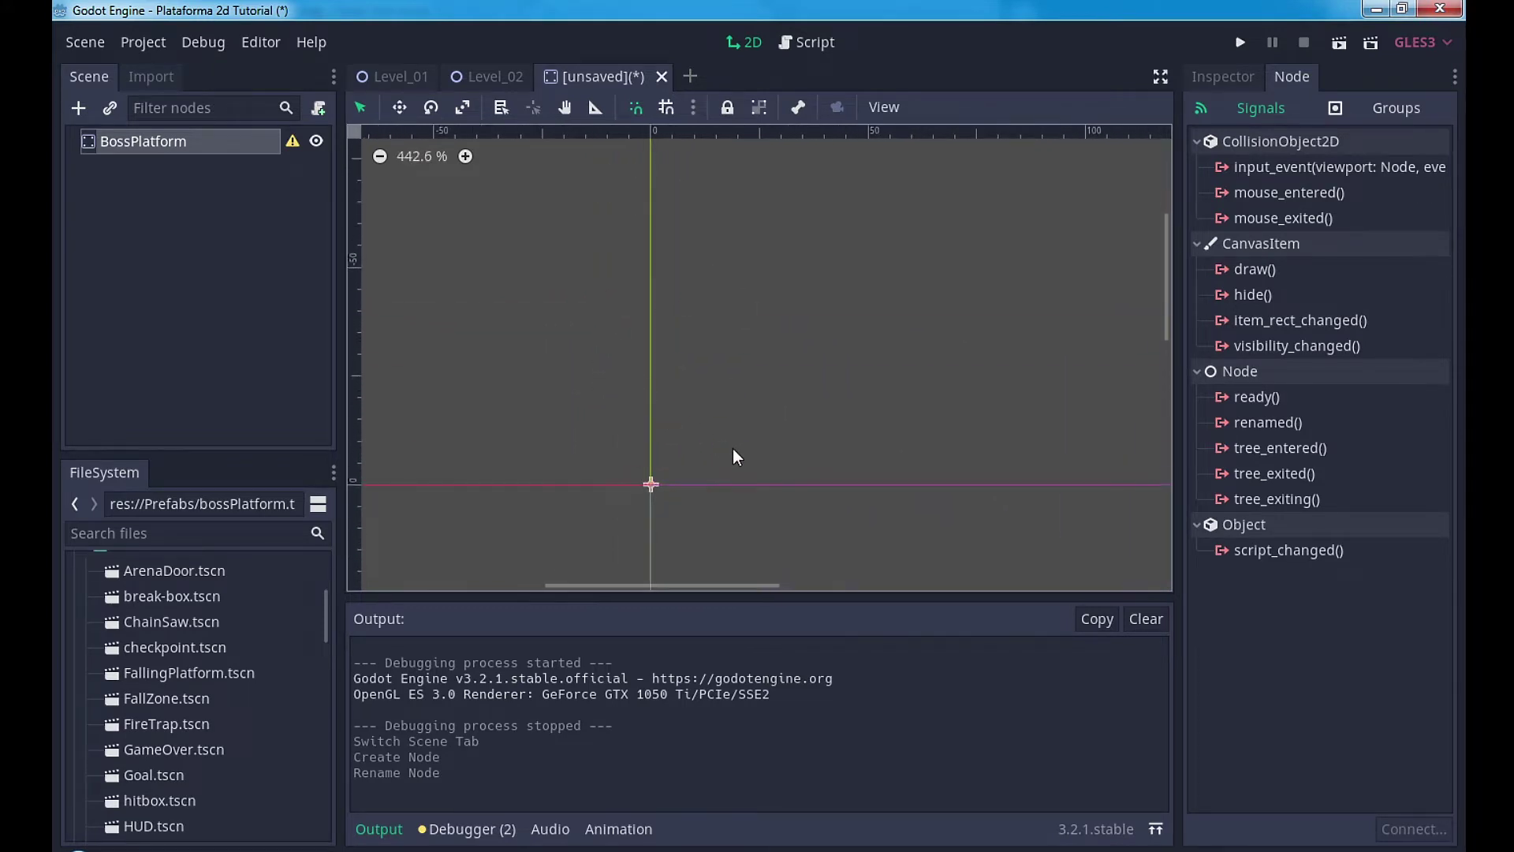
middle_drag(732, 449, 735, 382)
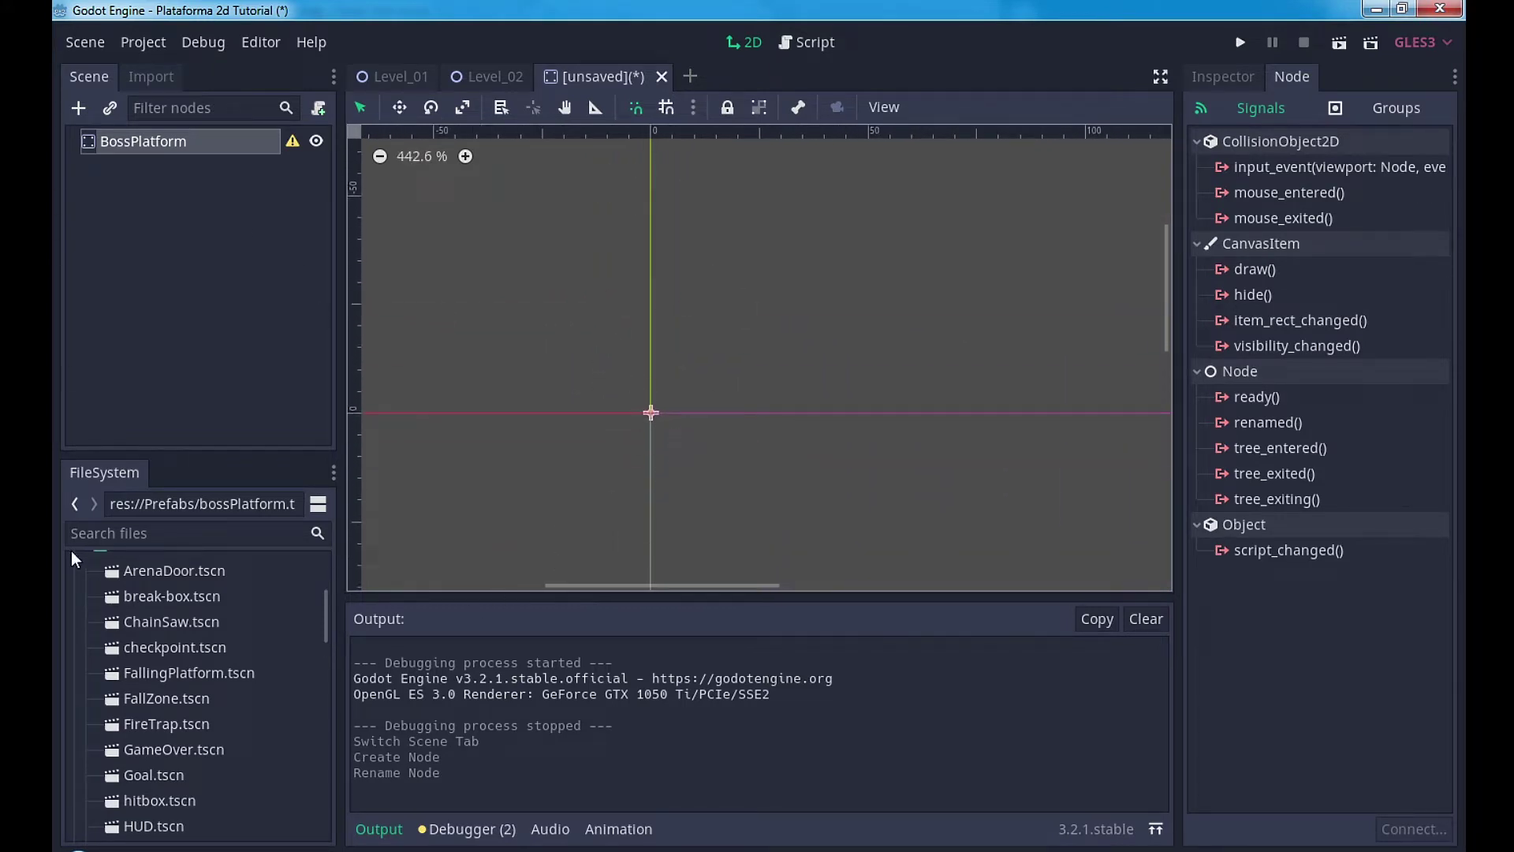
scroll(88, 640, up, 3)
click(87, 684)
click(85, 581)
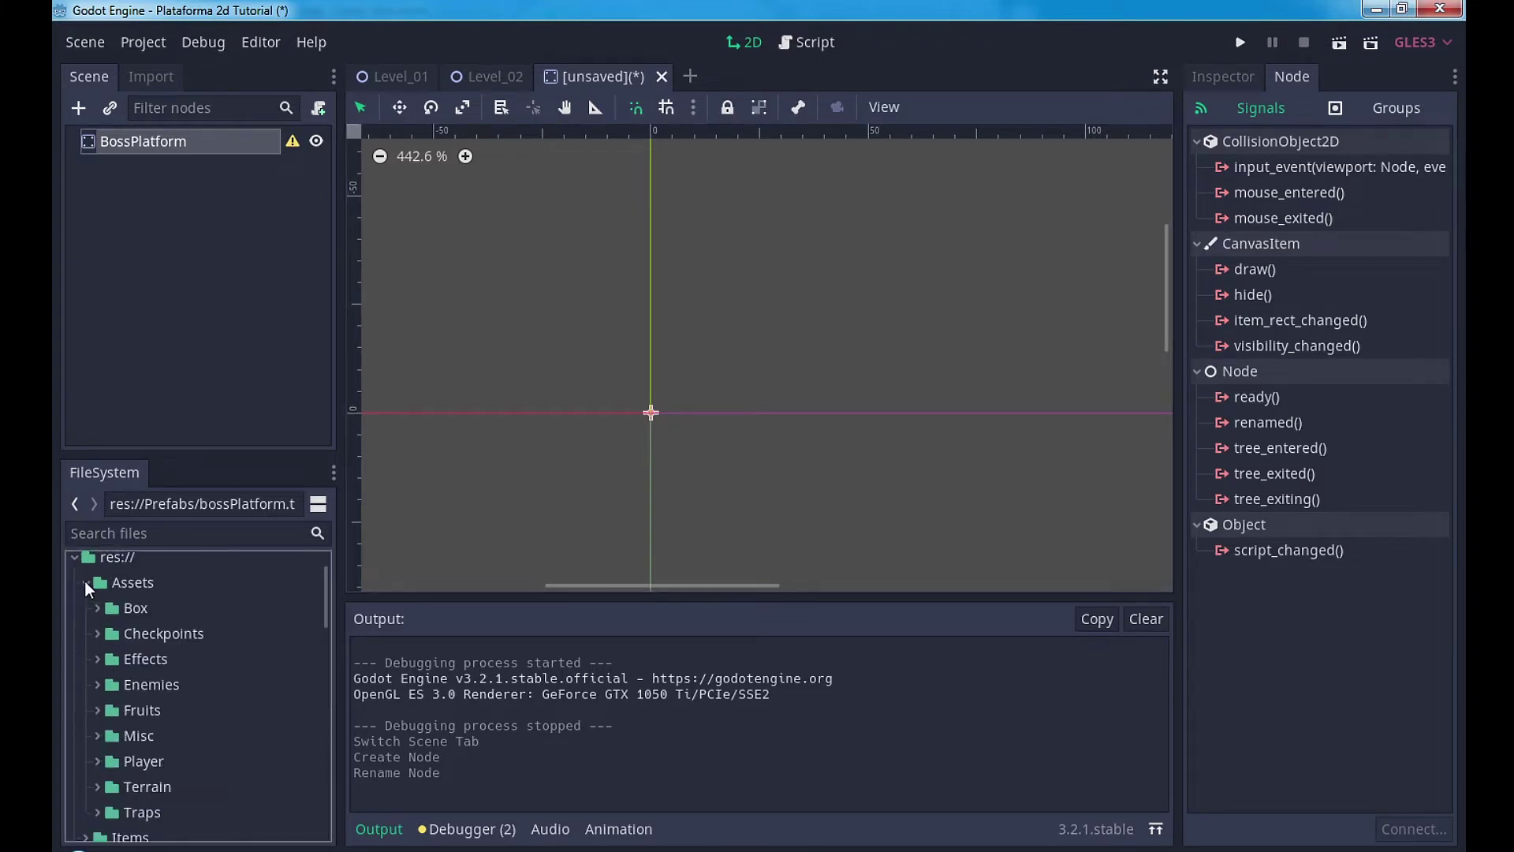
scroll(130, 765, down, 1)
click(95, 749)
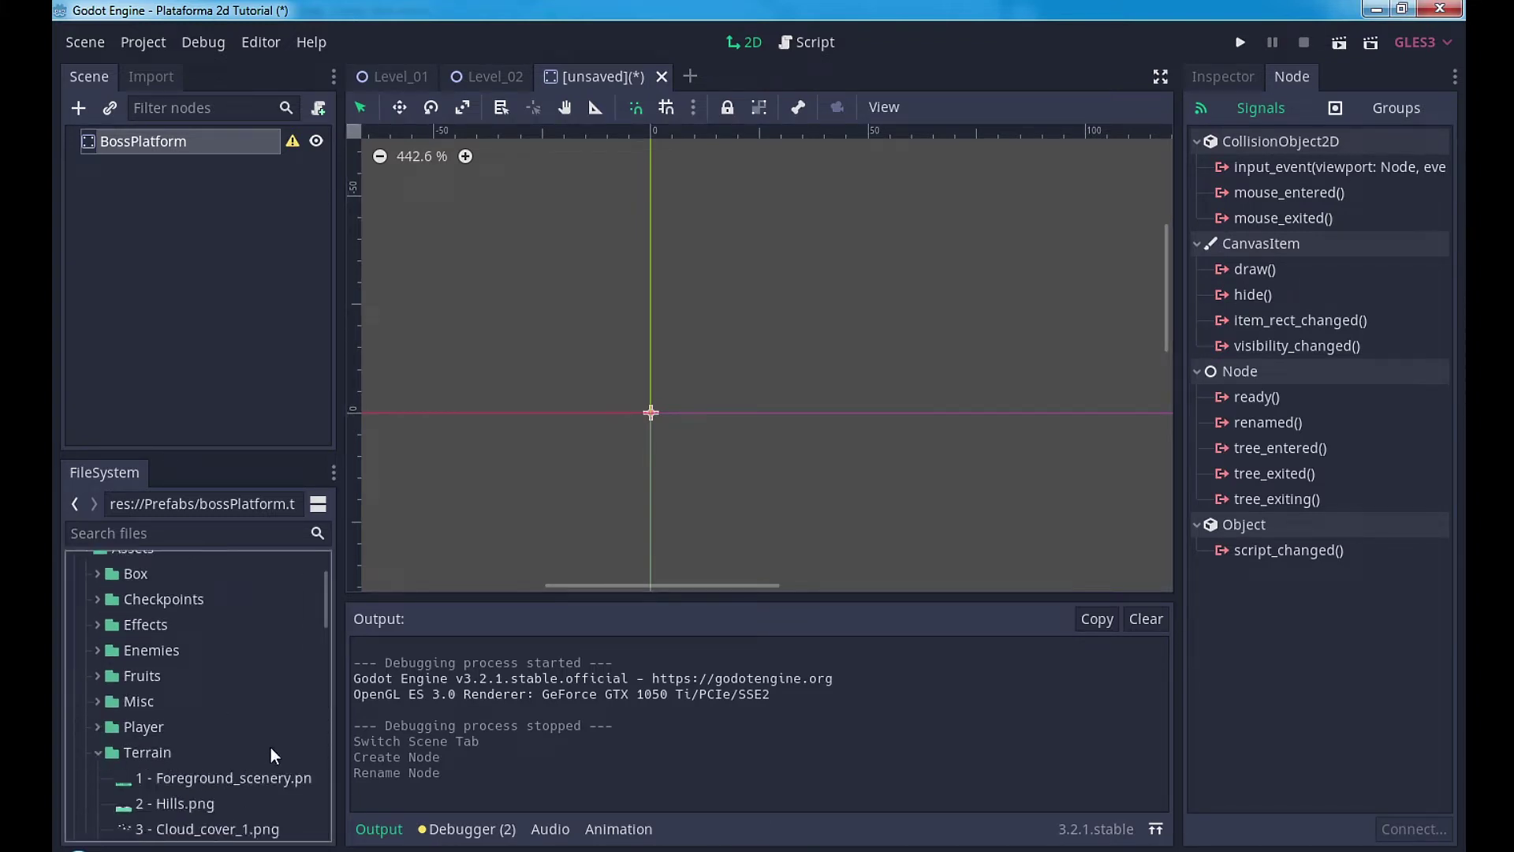
scroll(206, 738, down, 4)
drag(217, 802, 614, 411)
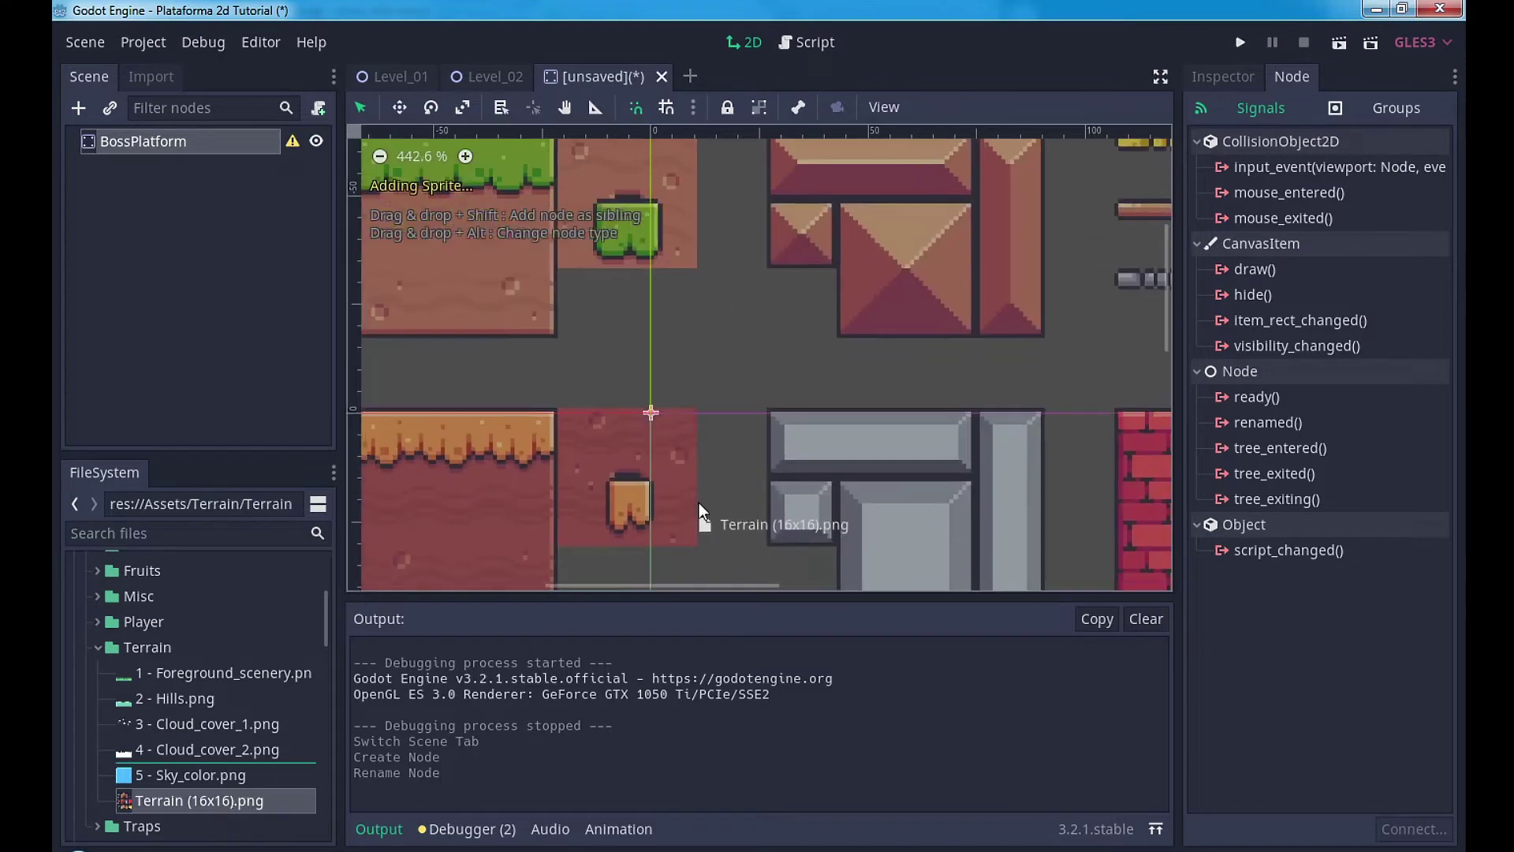
Step: Rename the sprite node to texture and reset its Transform position to 0,0
click(192, 169)
click(192, 168)
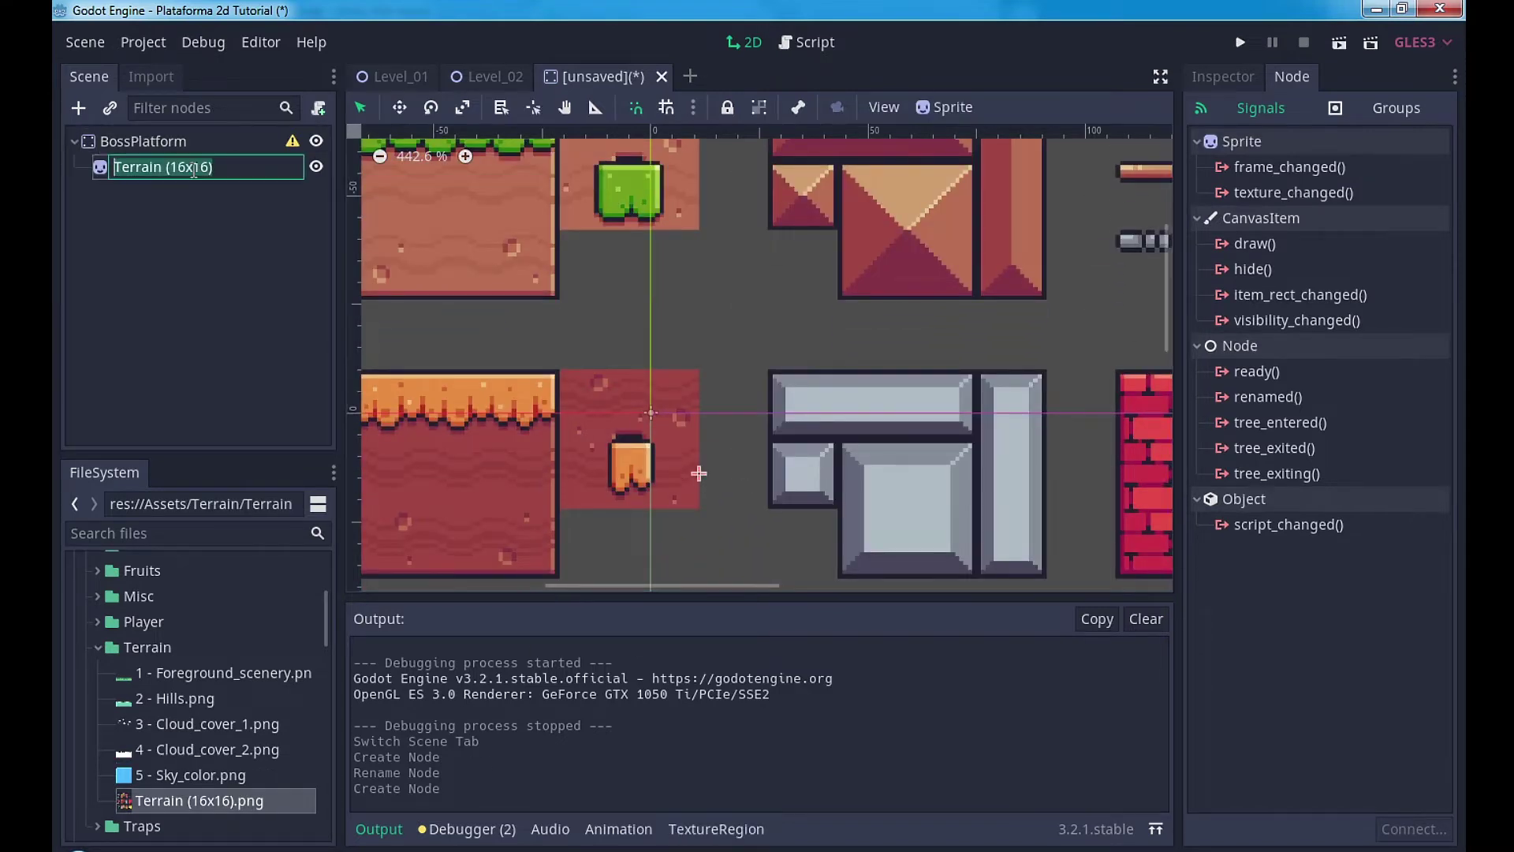
text(texture)
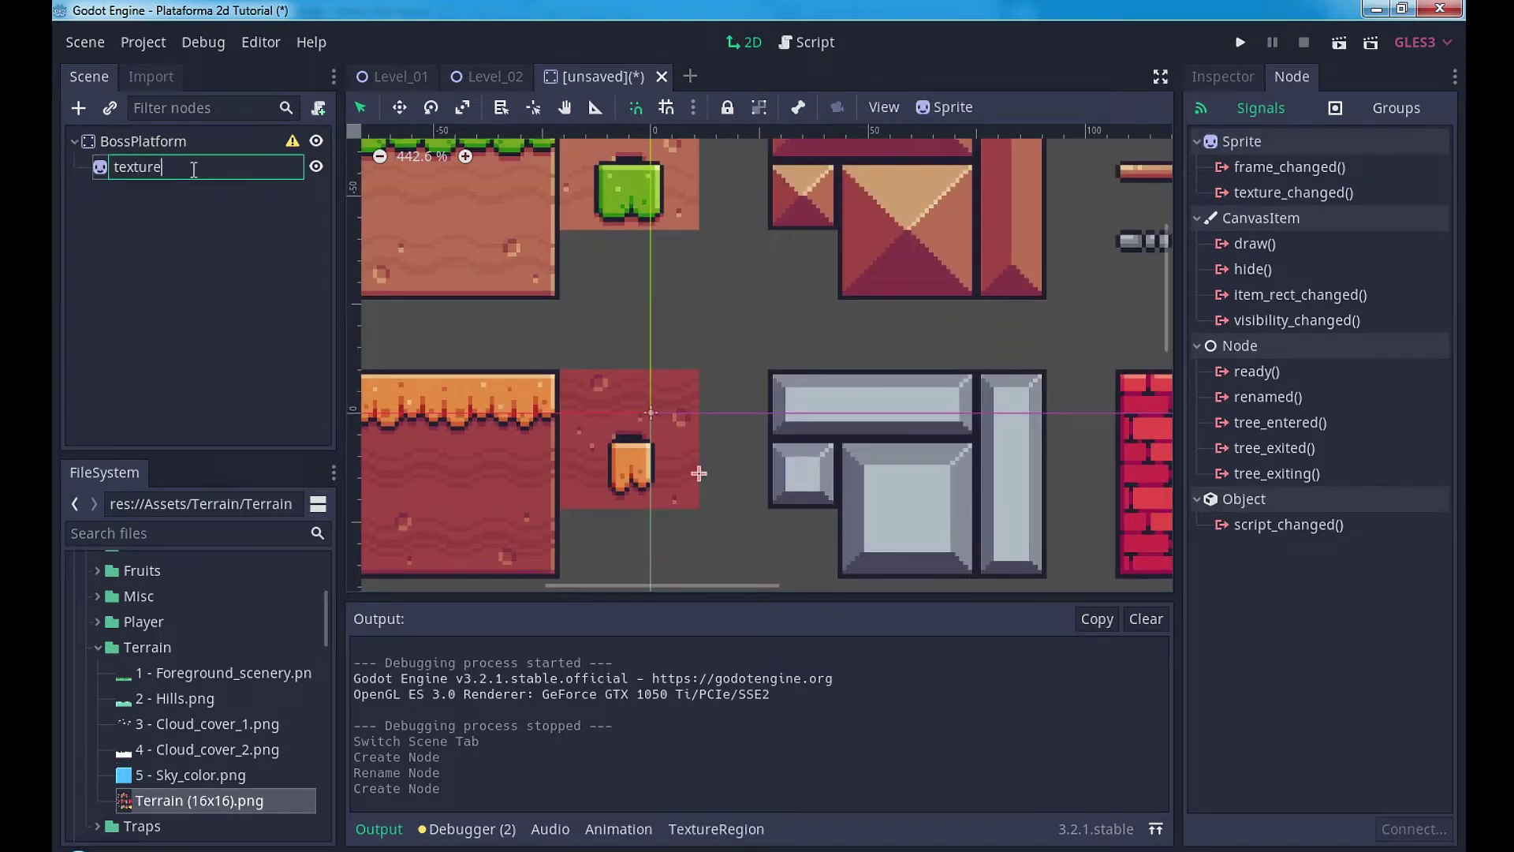
key(Return)
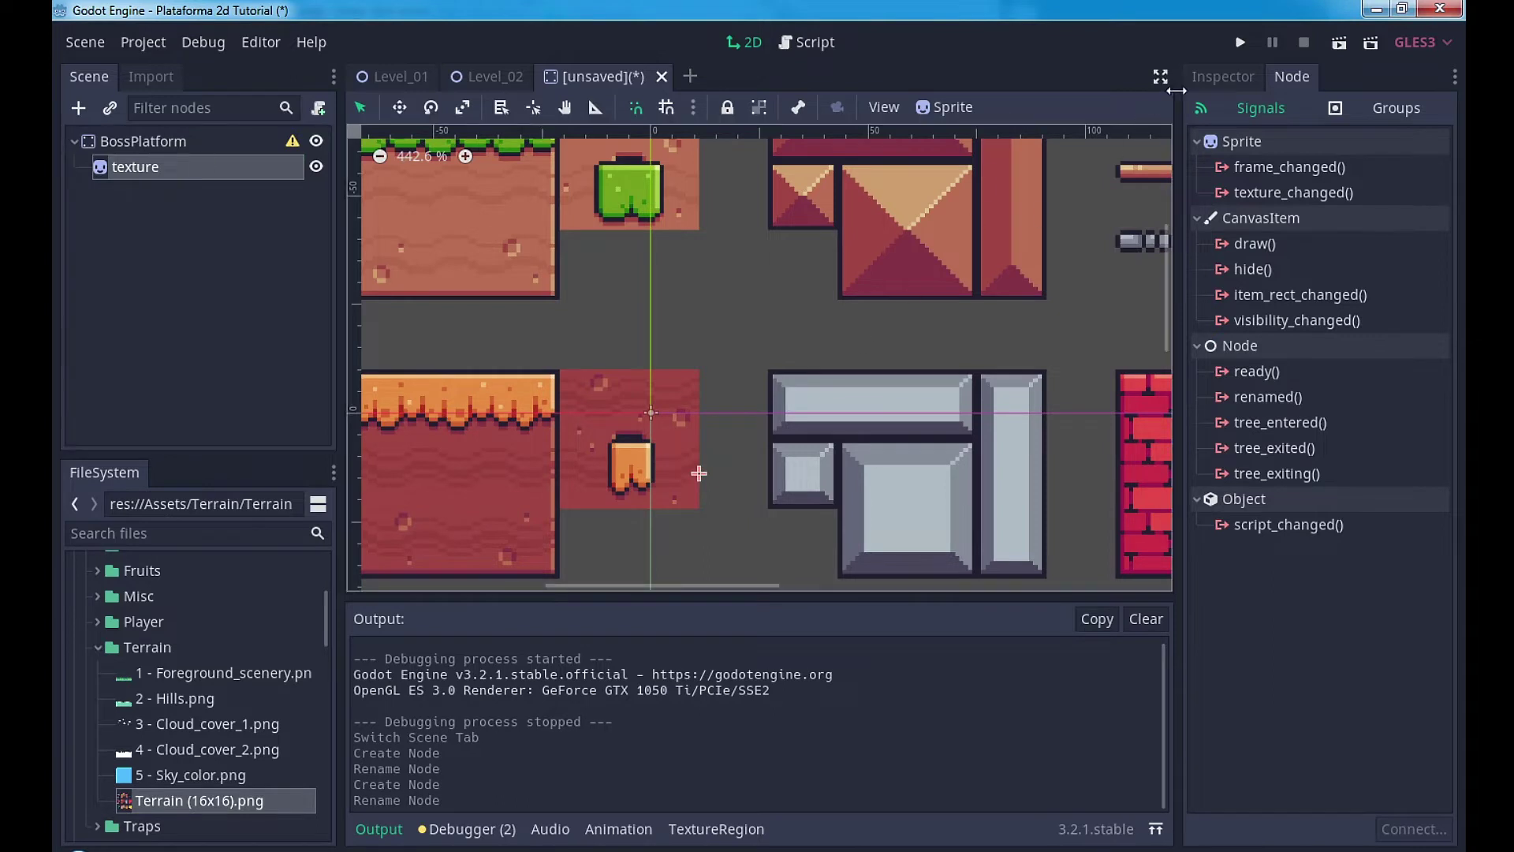
click(1222, 75)
click(1243, 398)
click(1304, 422)
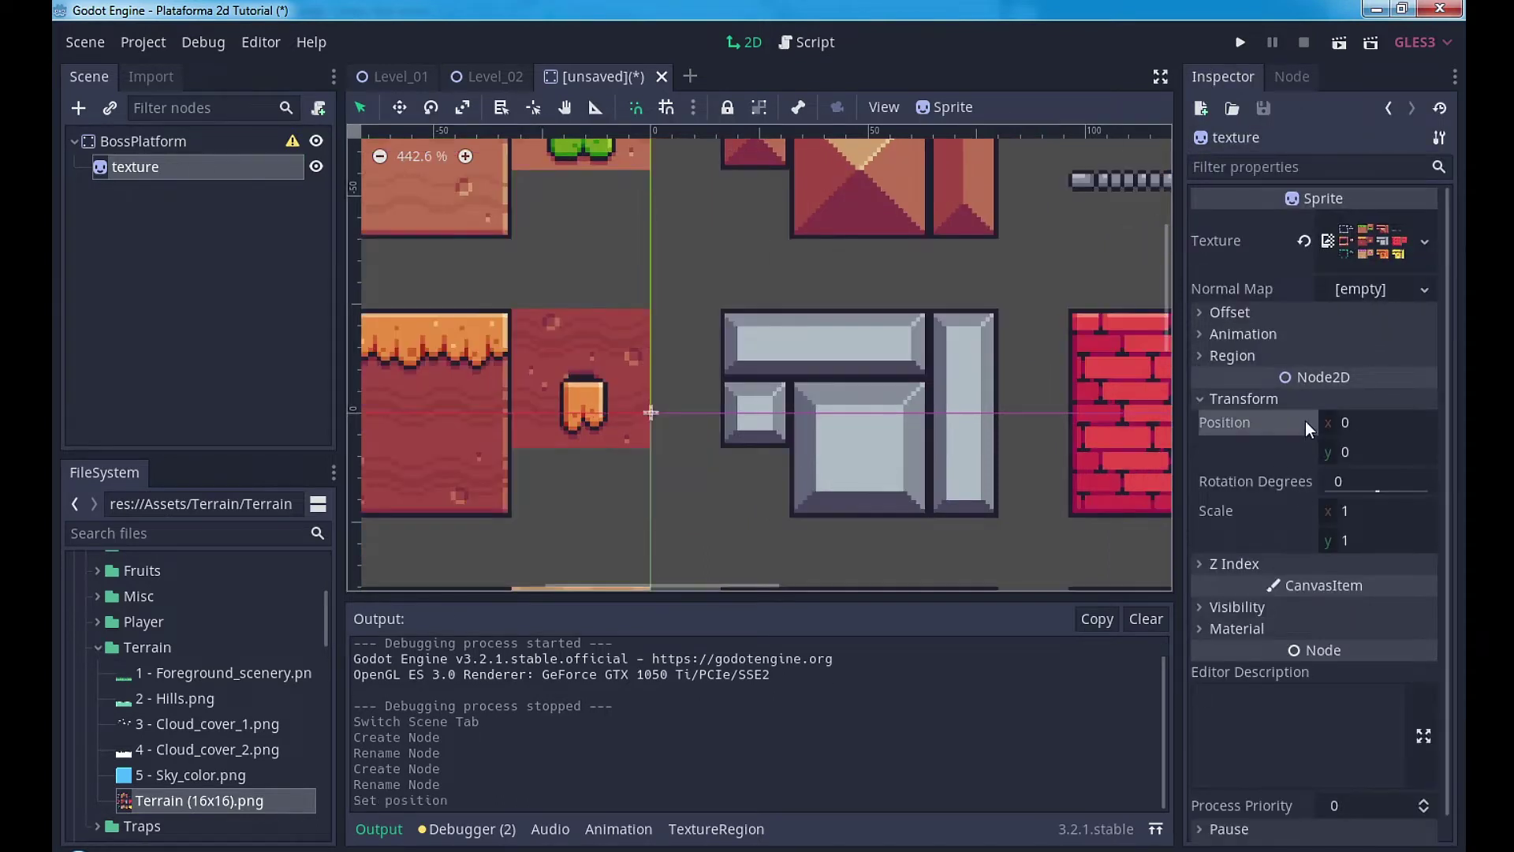
scroll(740, 419, down, 2)
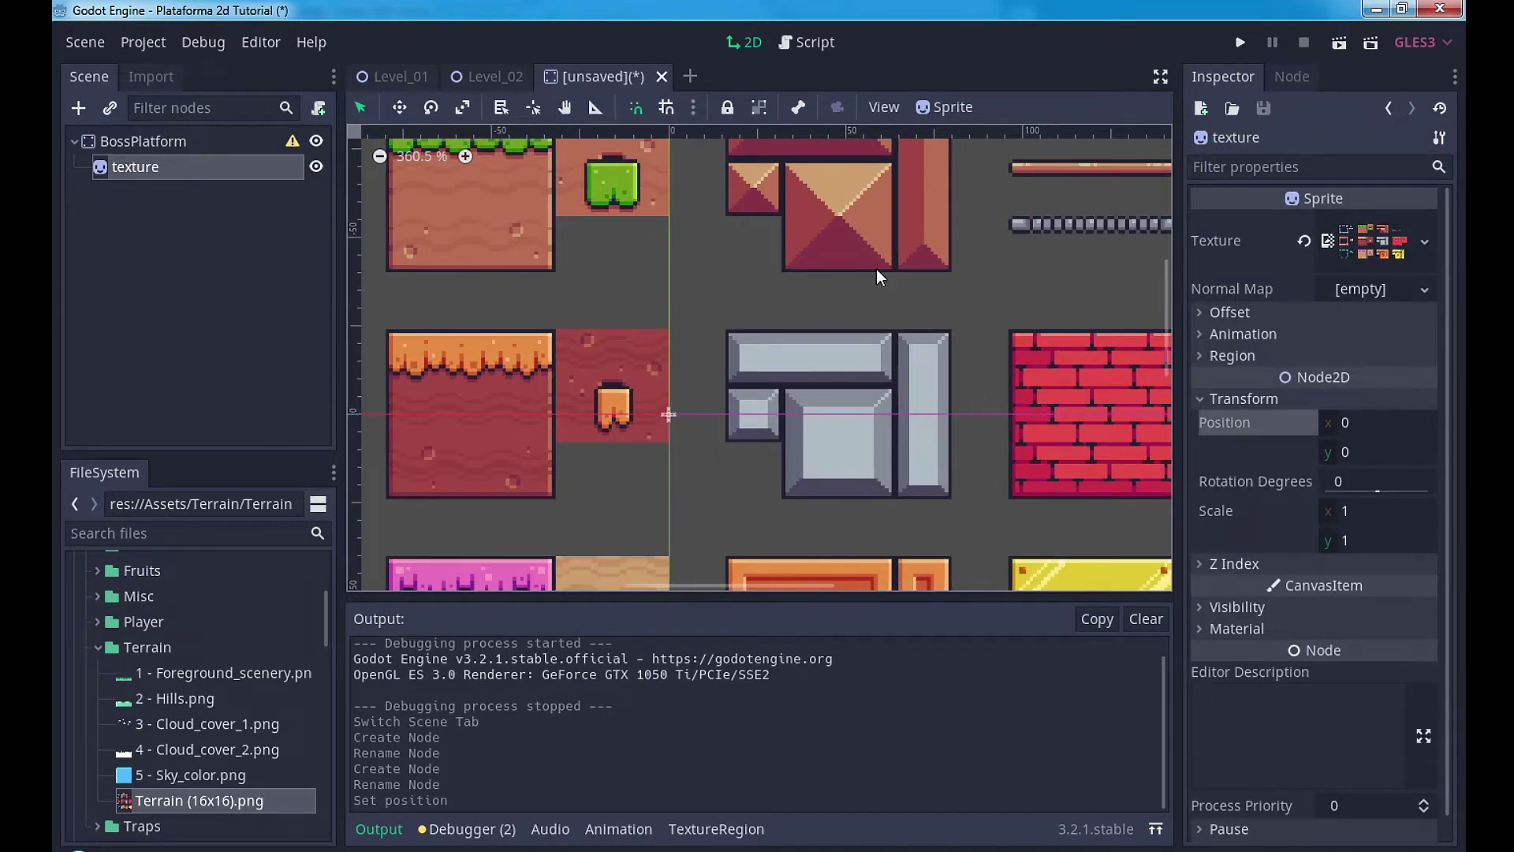
middle_drag(983, 452, 792, 309)
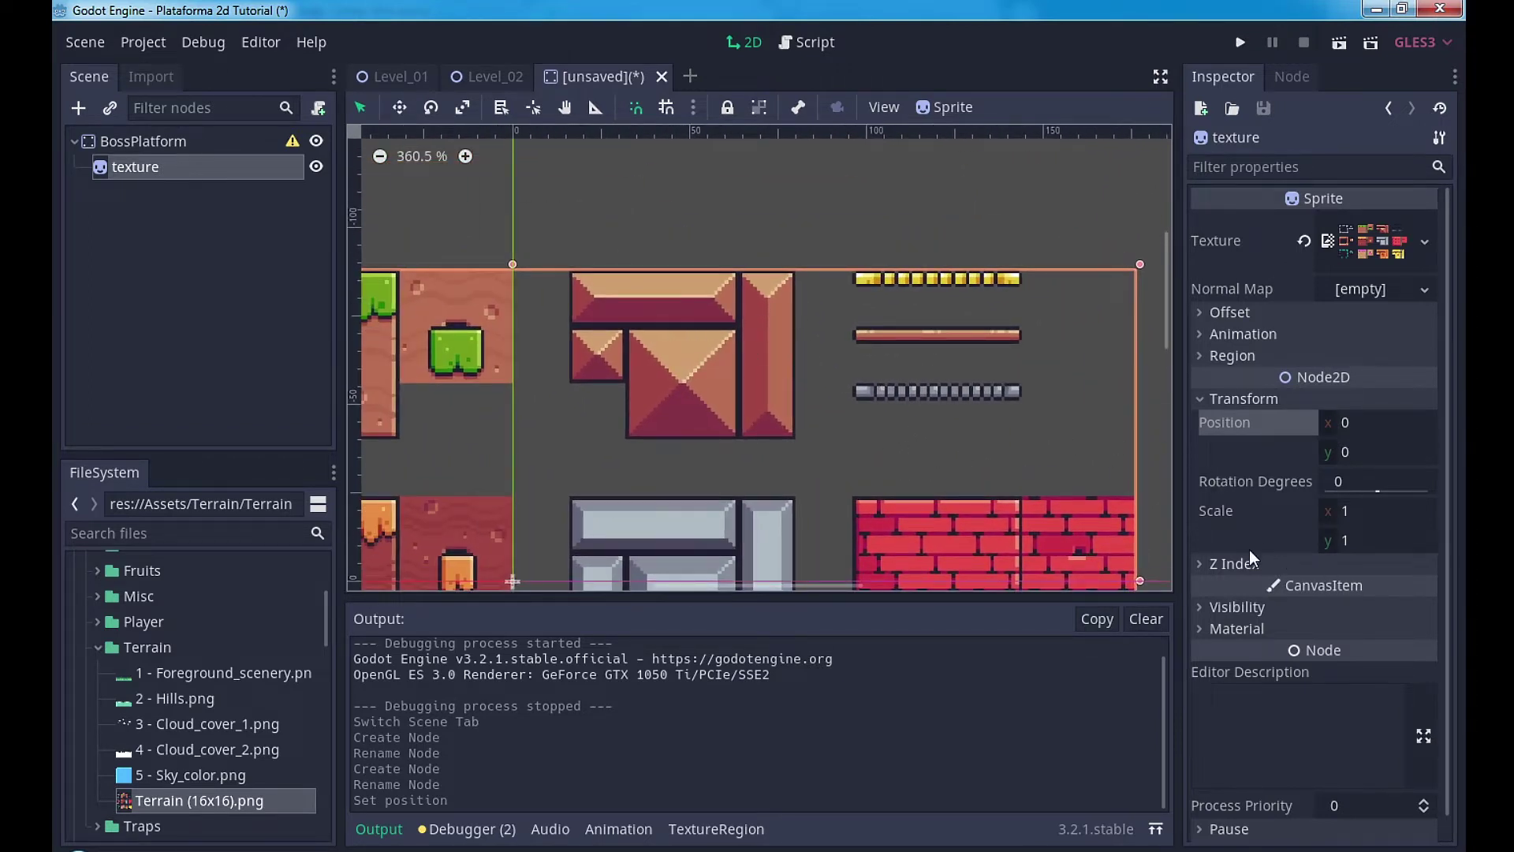
Step: Enable the sprite's Region and set the TextureRegion snap mode to Grid Snap
click(1234, 355)
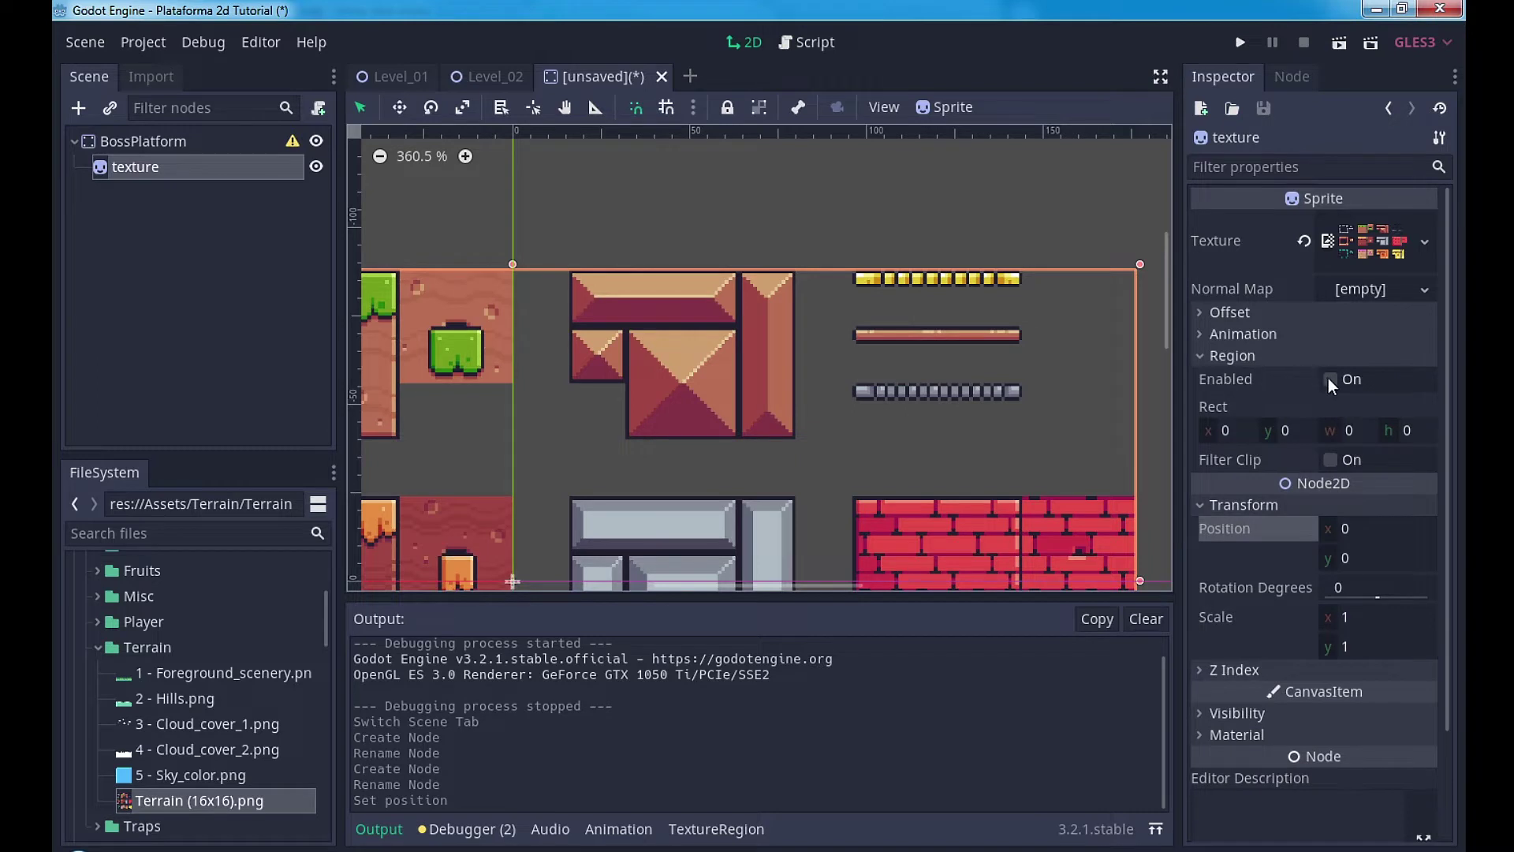
click(1330, 379)
middle_drag(669, 517, 769, 402)
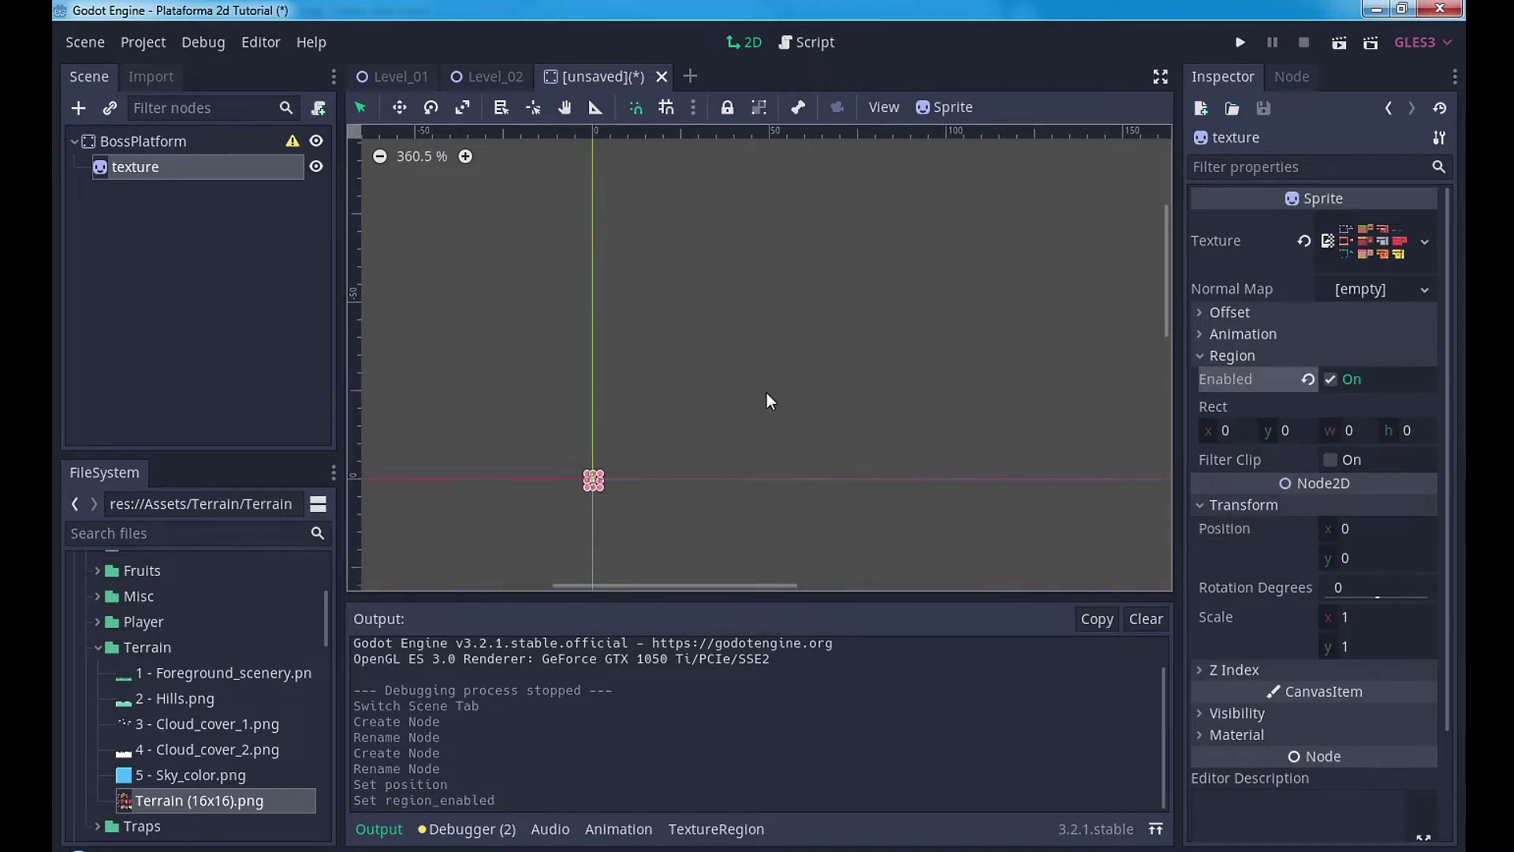
scroll(623, 456, up, 5)
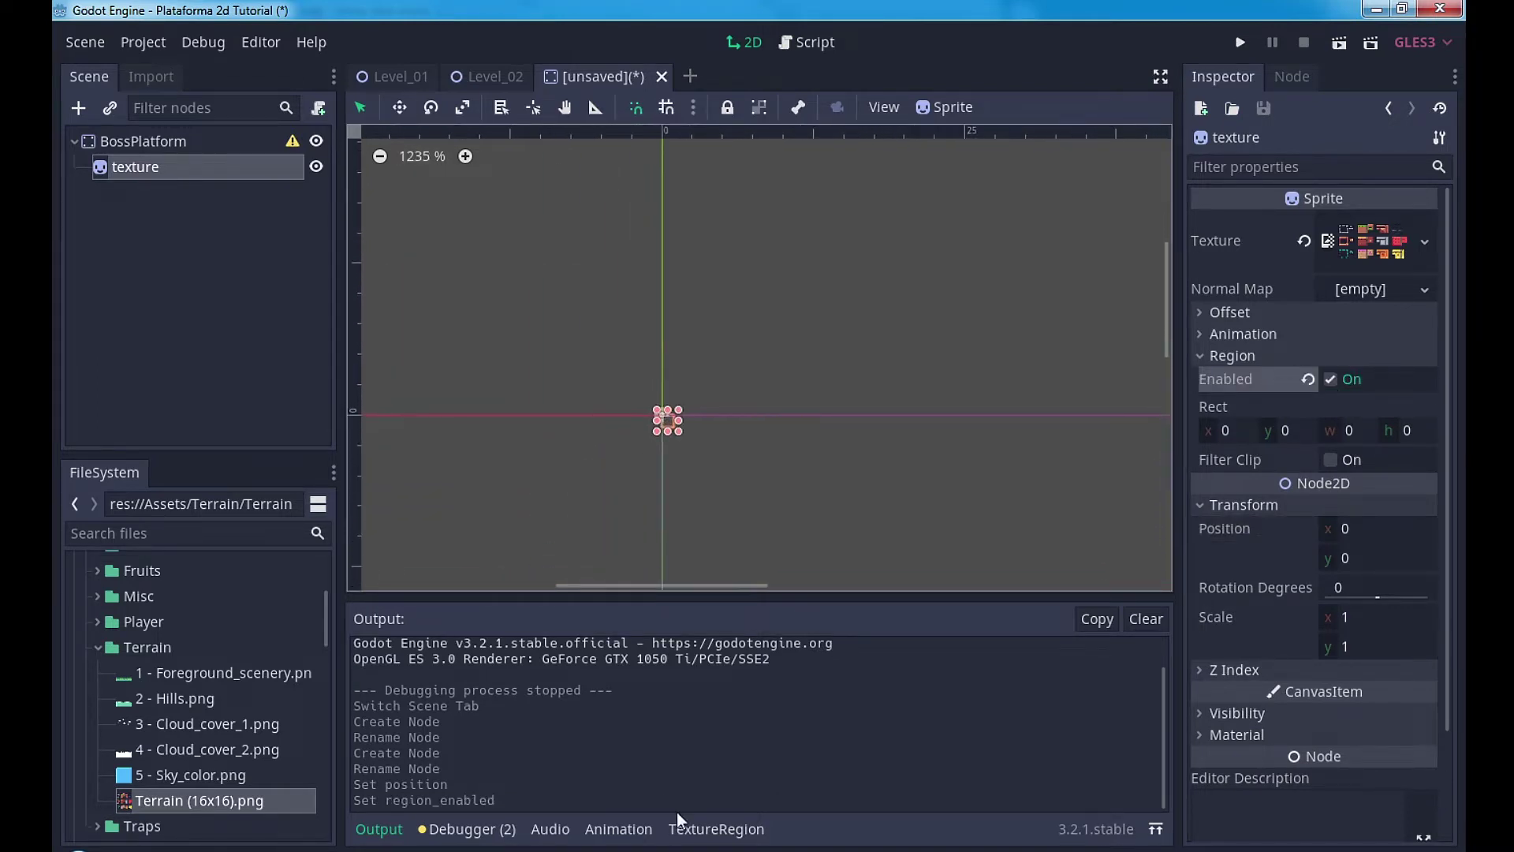
click(721, 829)
click(492, 630)
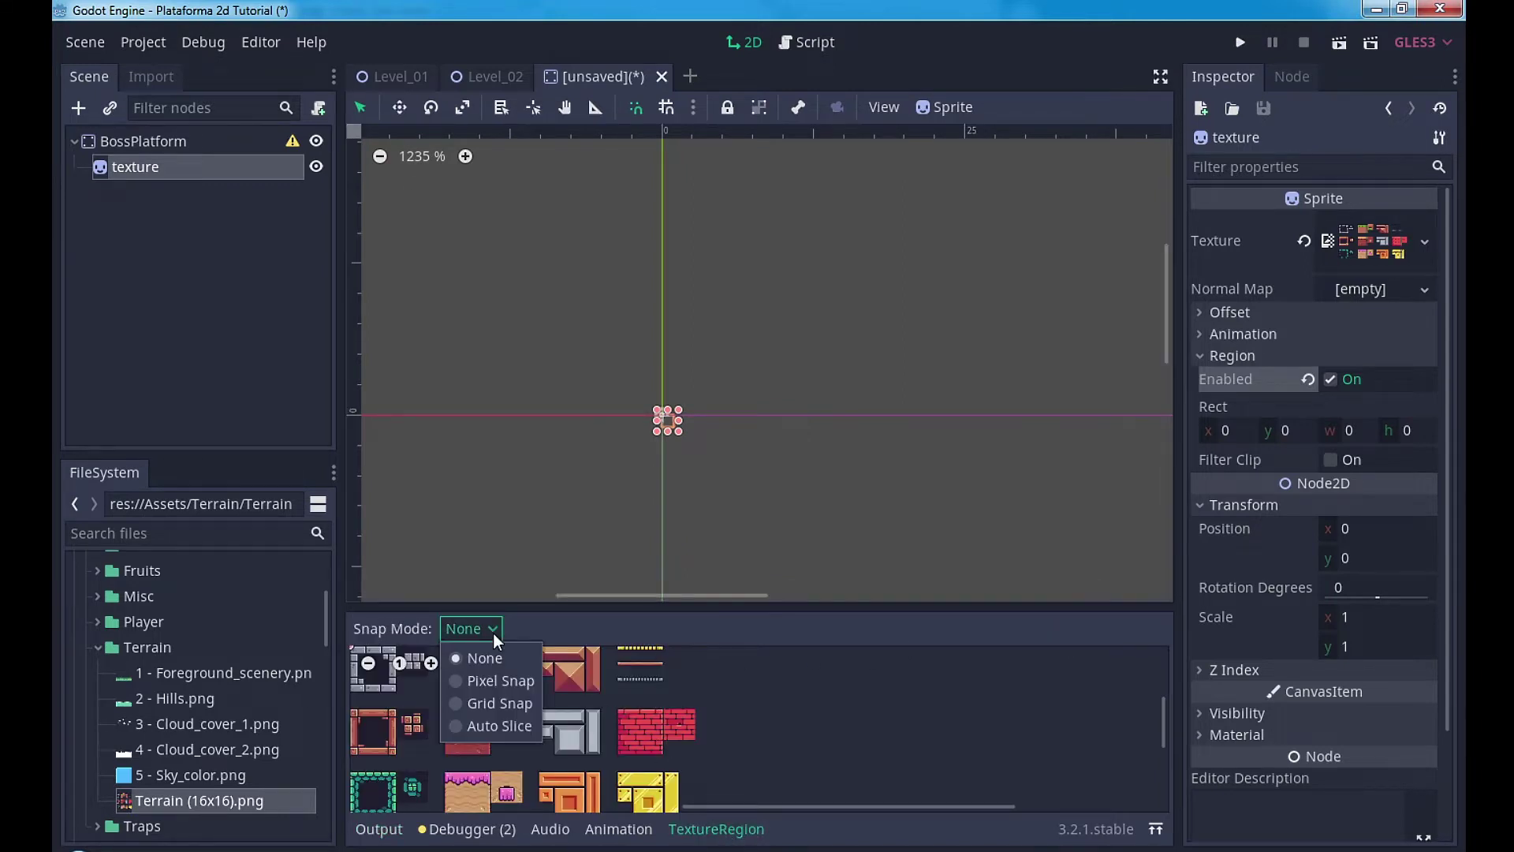
click(495, 703)
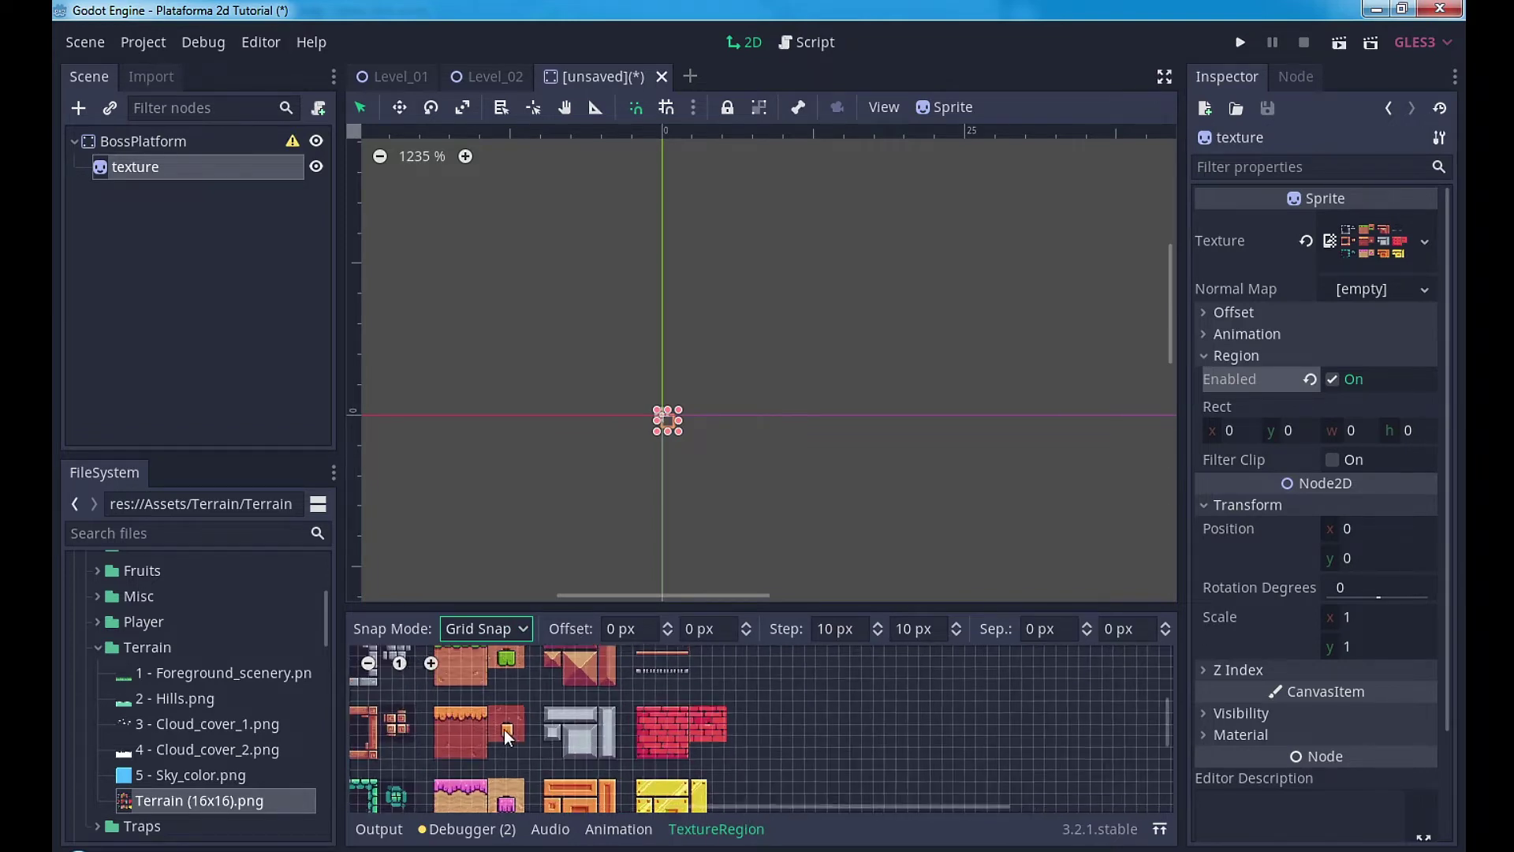
Step: Set the grid step to 16×16 px and select the 48×16 platform tile at x 192
scroll(480, 711, up, 2)
scroll(575, 727, up, 2)
scroll(746, 727, up, 2)
scroll(746, 727, up, 1)
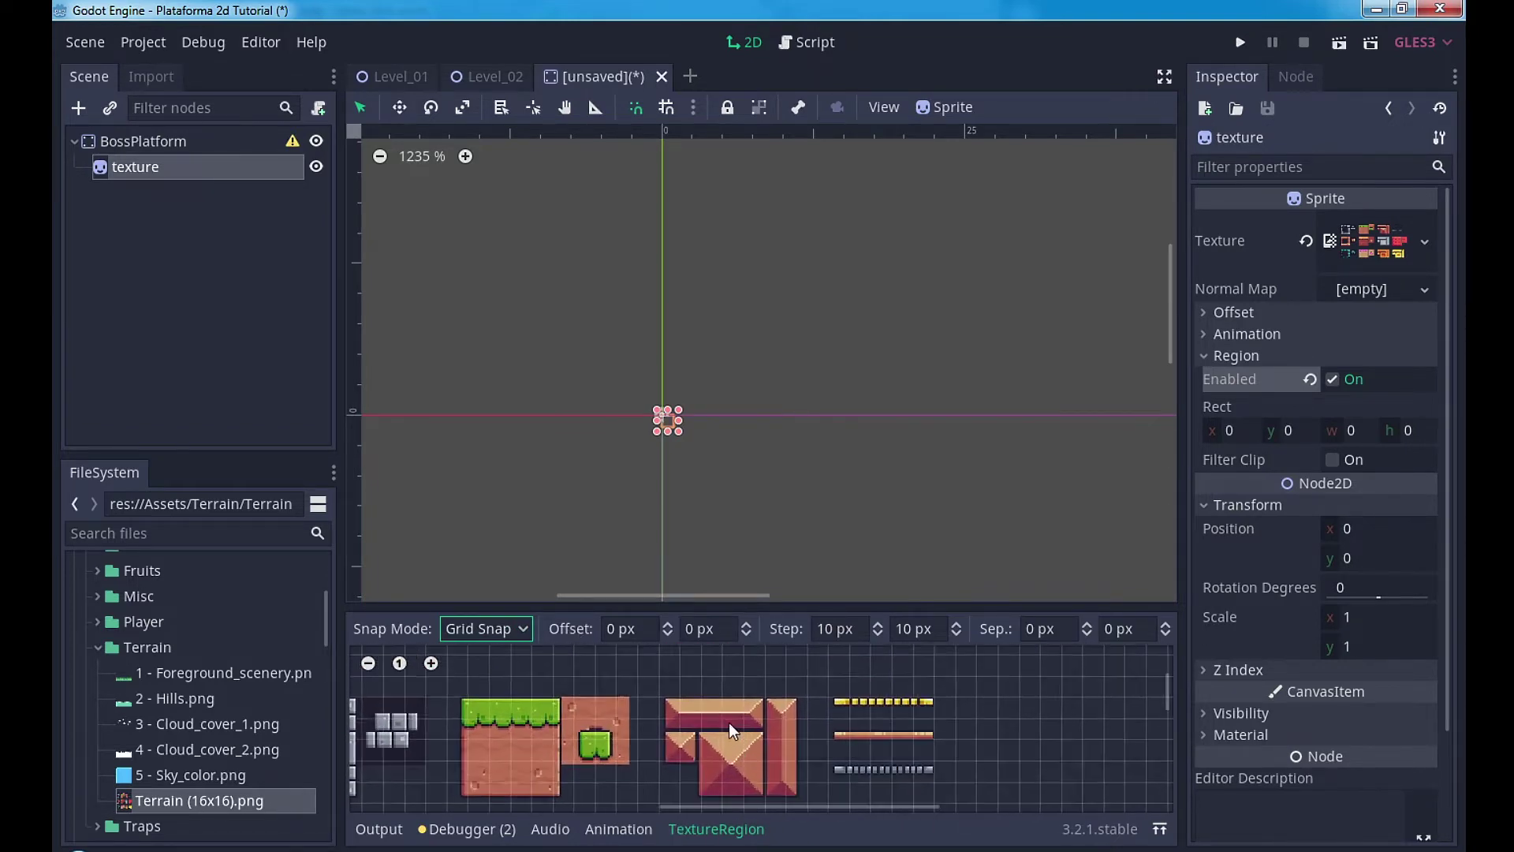
scroll(730, 718, up, 1)
scroll(704, 727, up, 1)
scroll(717, 712, up, 1)
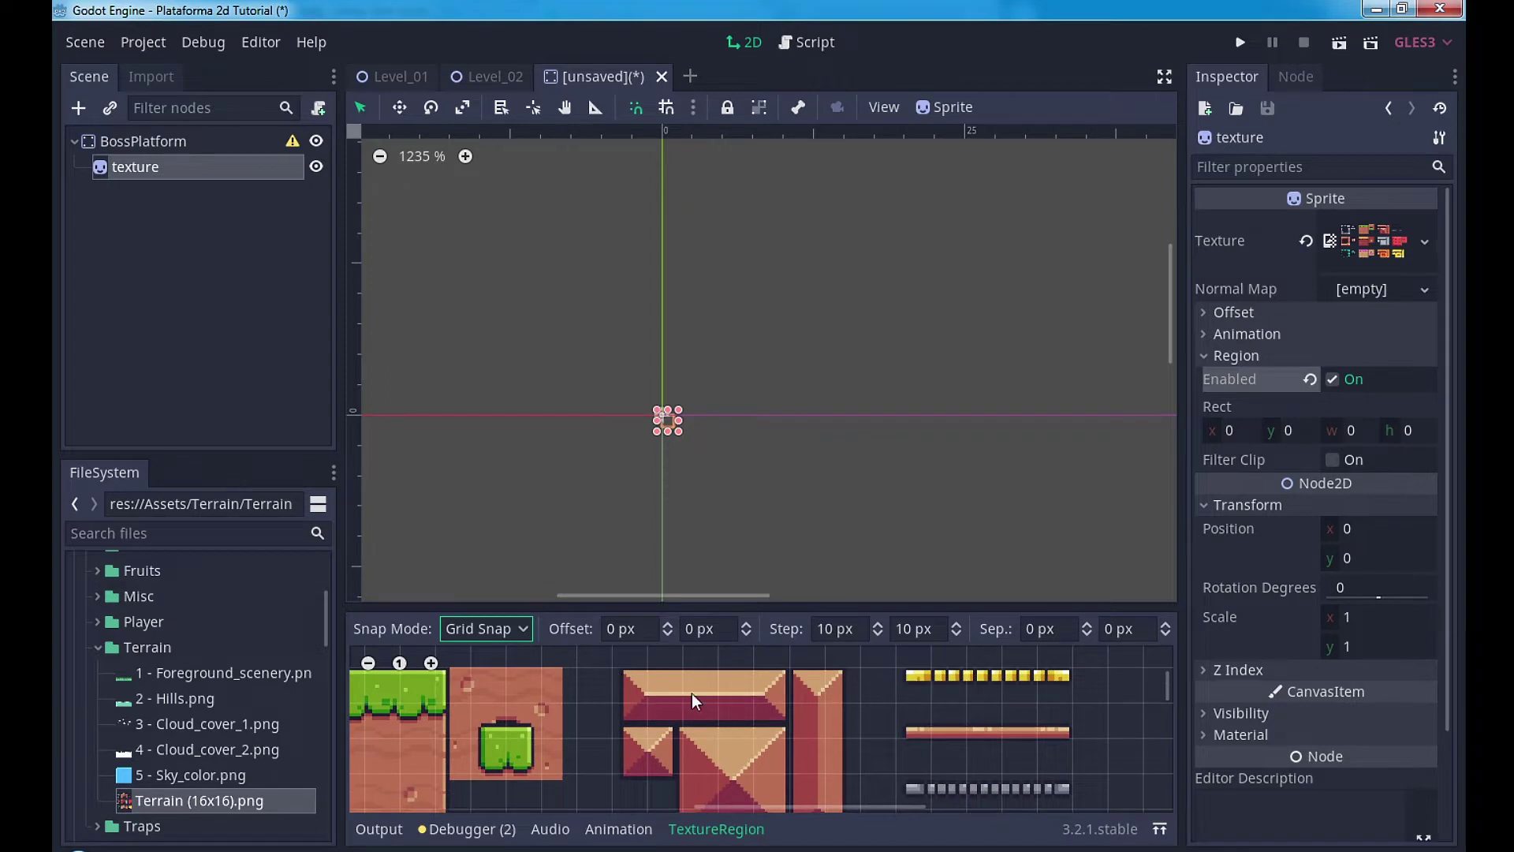
click(836, 628)
key(ctrl+a)
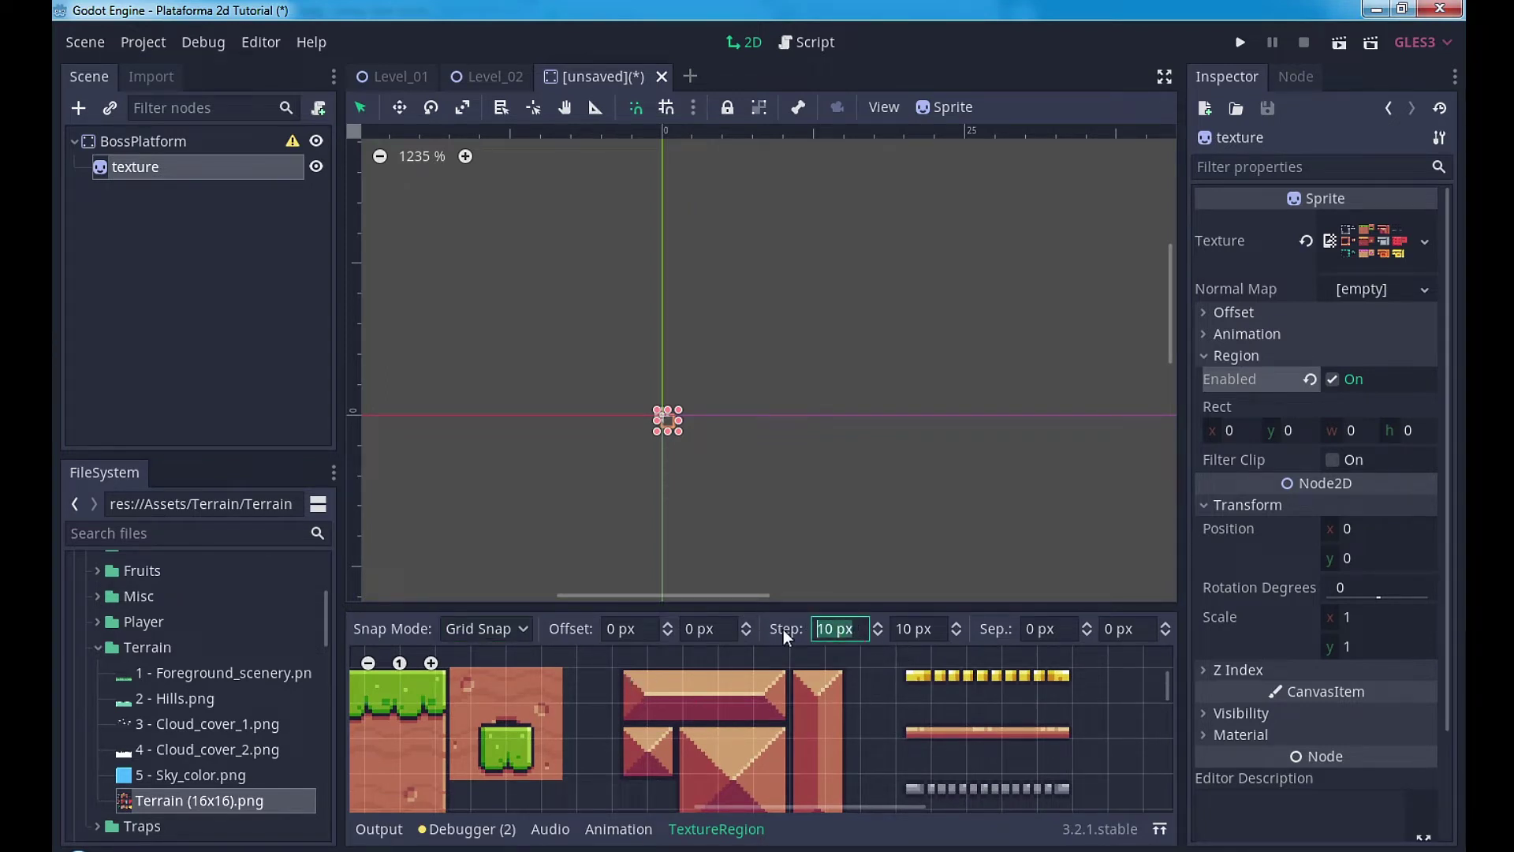
text(16)
click(936, 629)
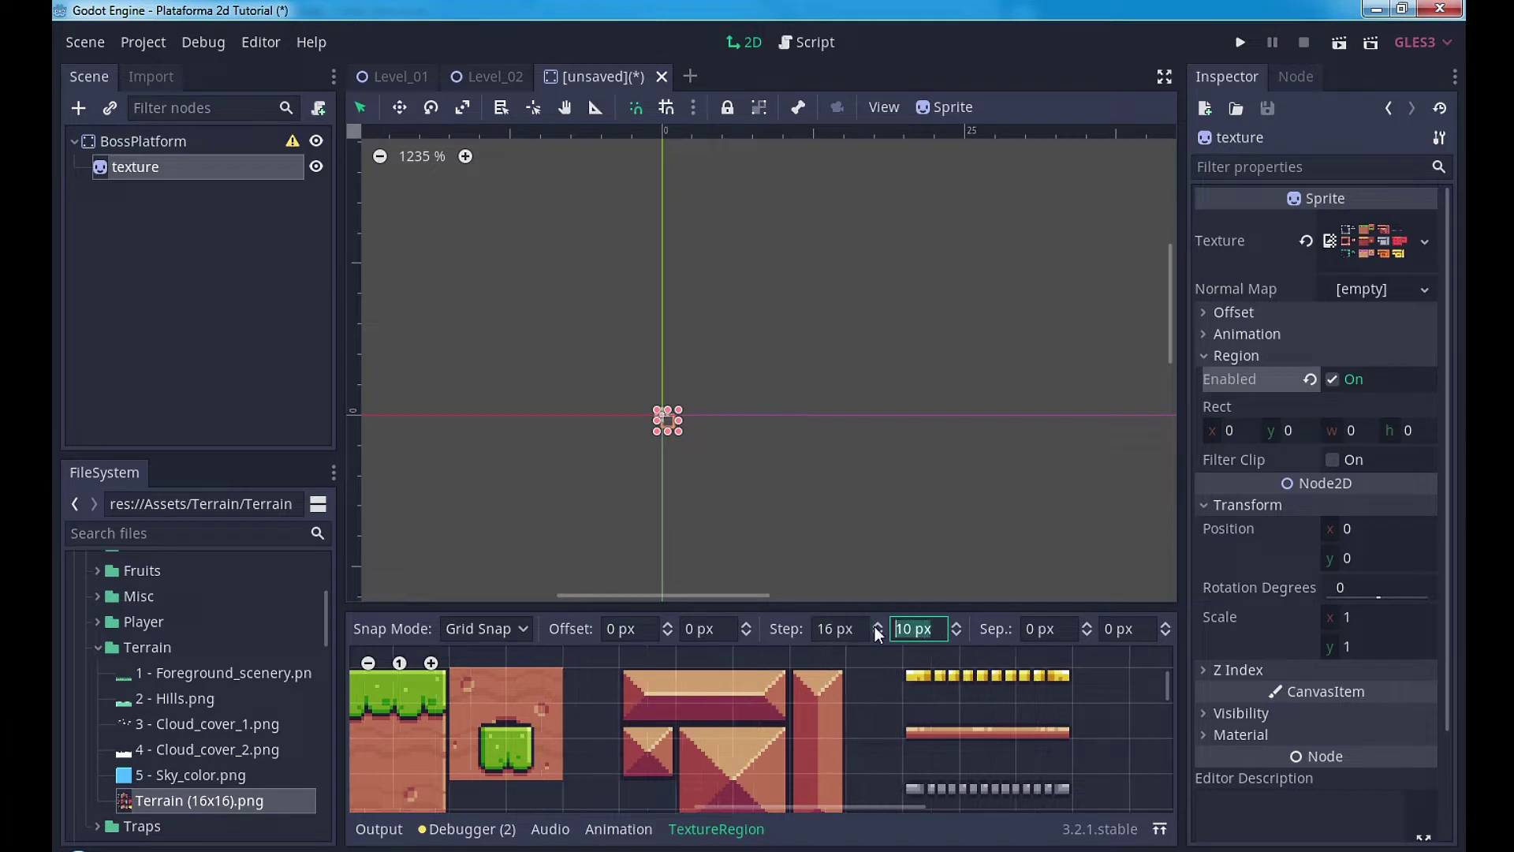
text(16)
key(Return)
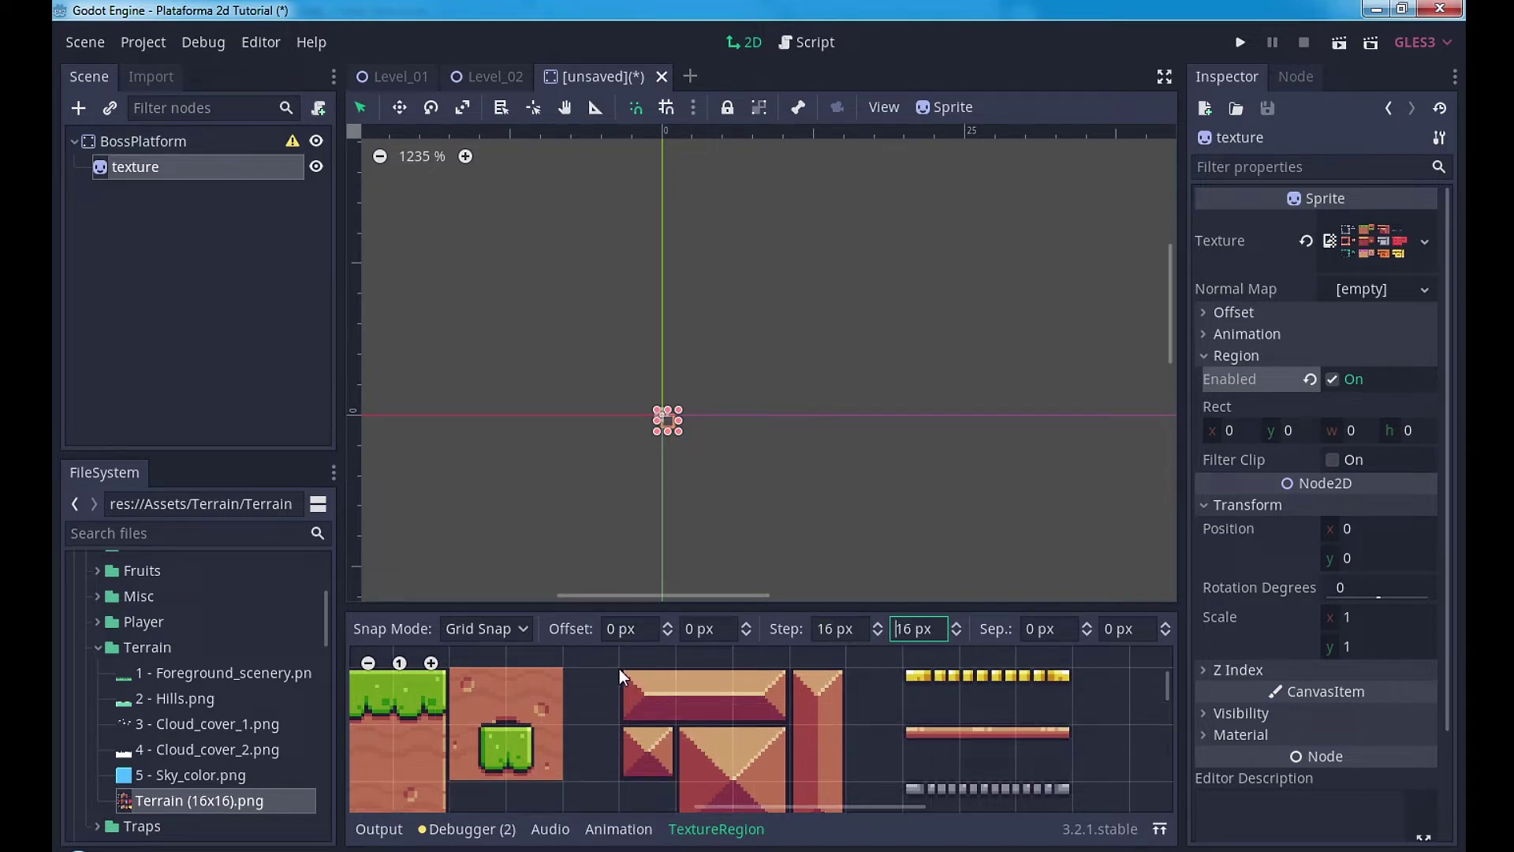
drag(622, 668, 772, 719)
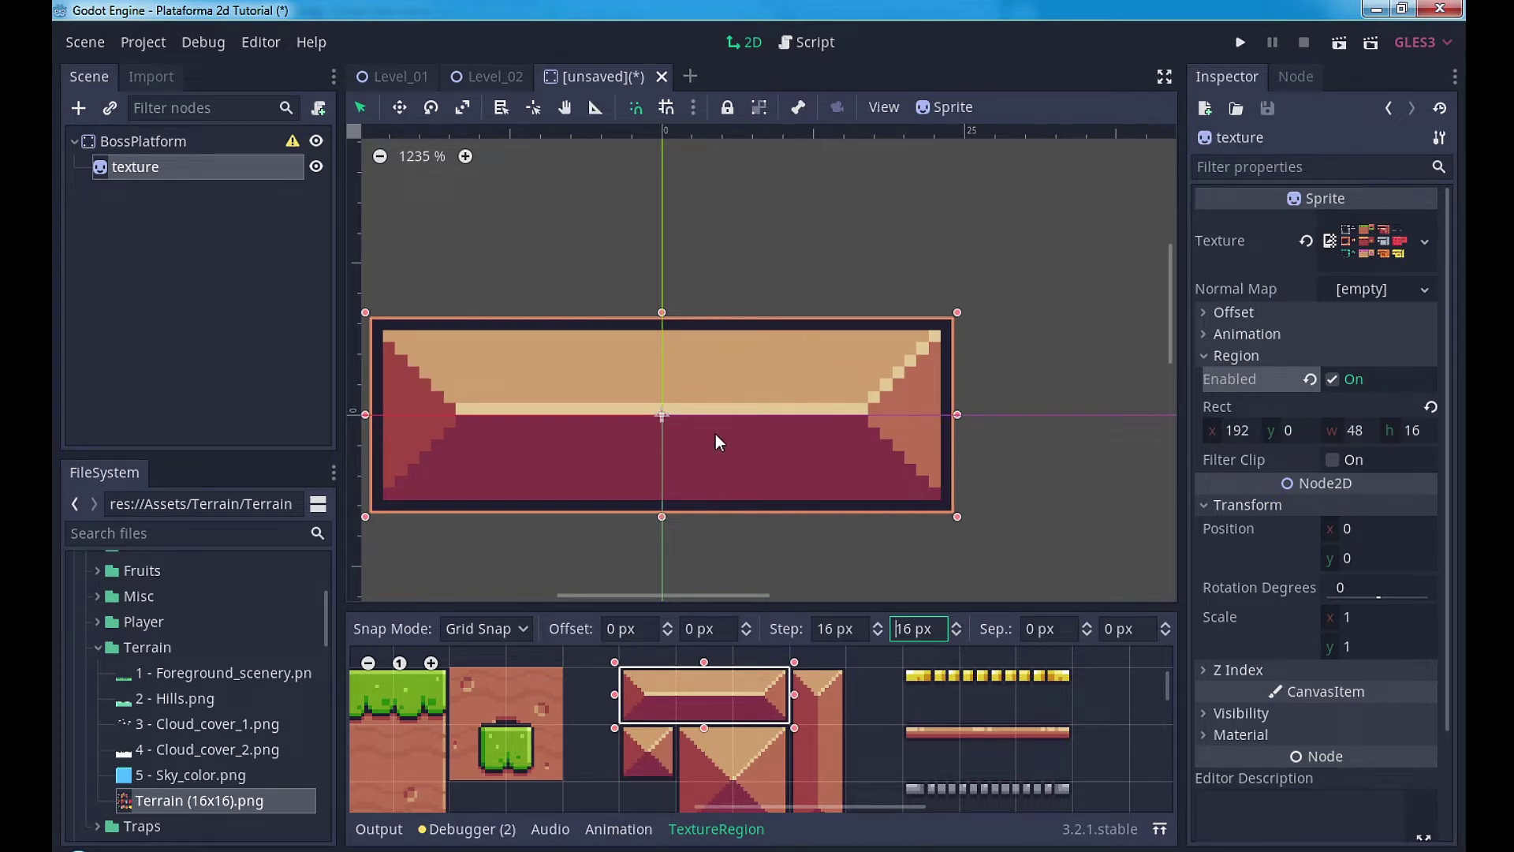
scroll(716, 434, down, 3)
Step: Add a CollisionShape2D child to BossPlatform and name it collision
click(155, 145)
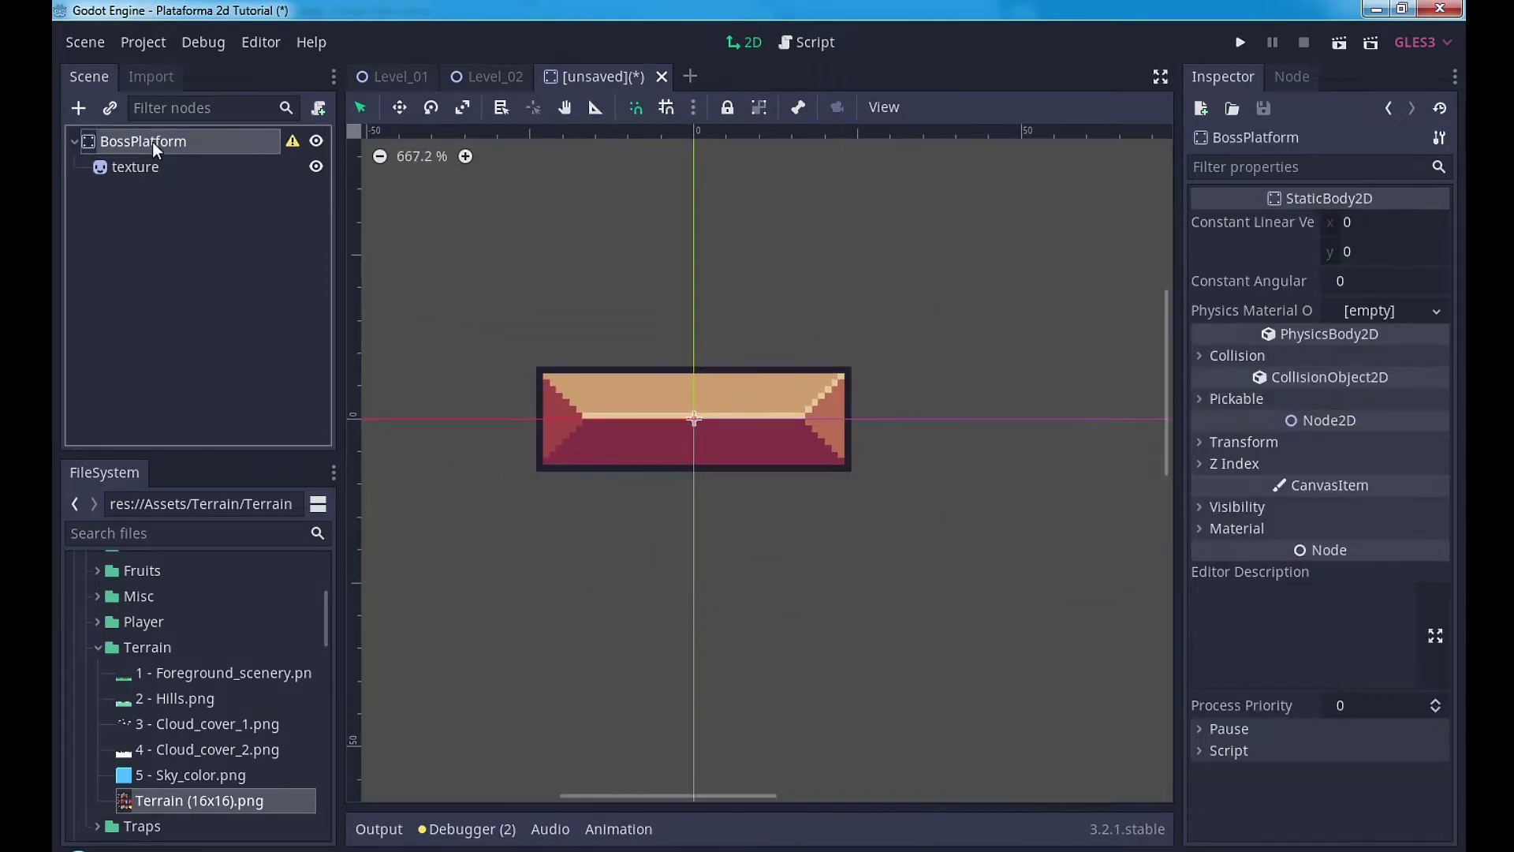
right_click(200, 144)
click(276, 157)
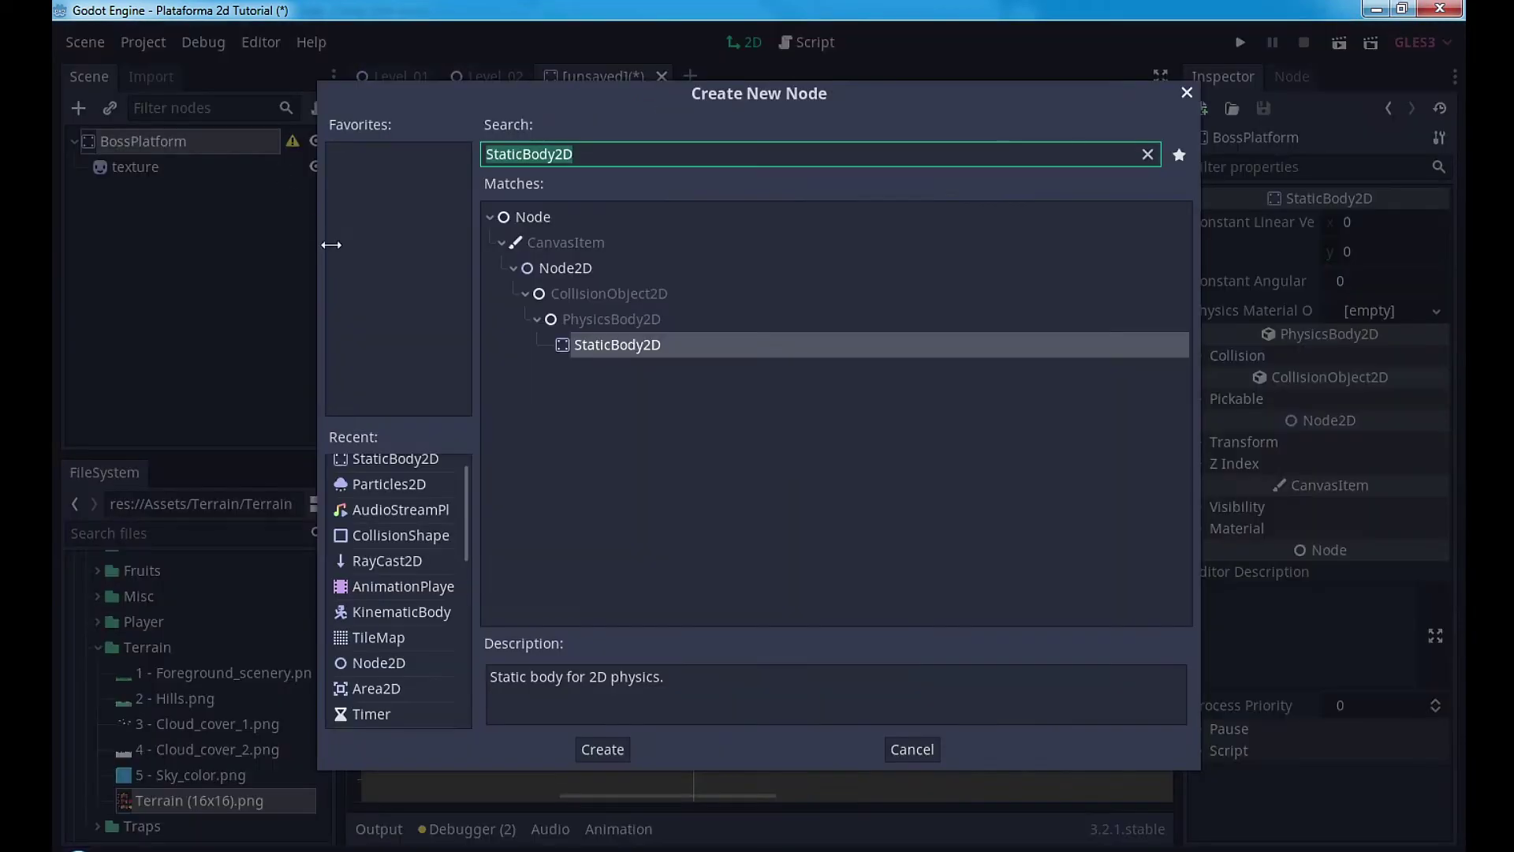
scroll(399, 548, up, 1)
double_click(402, 556)
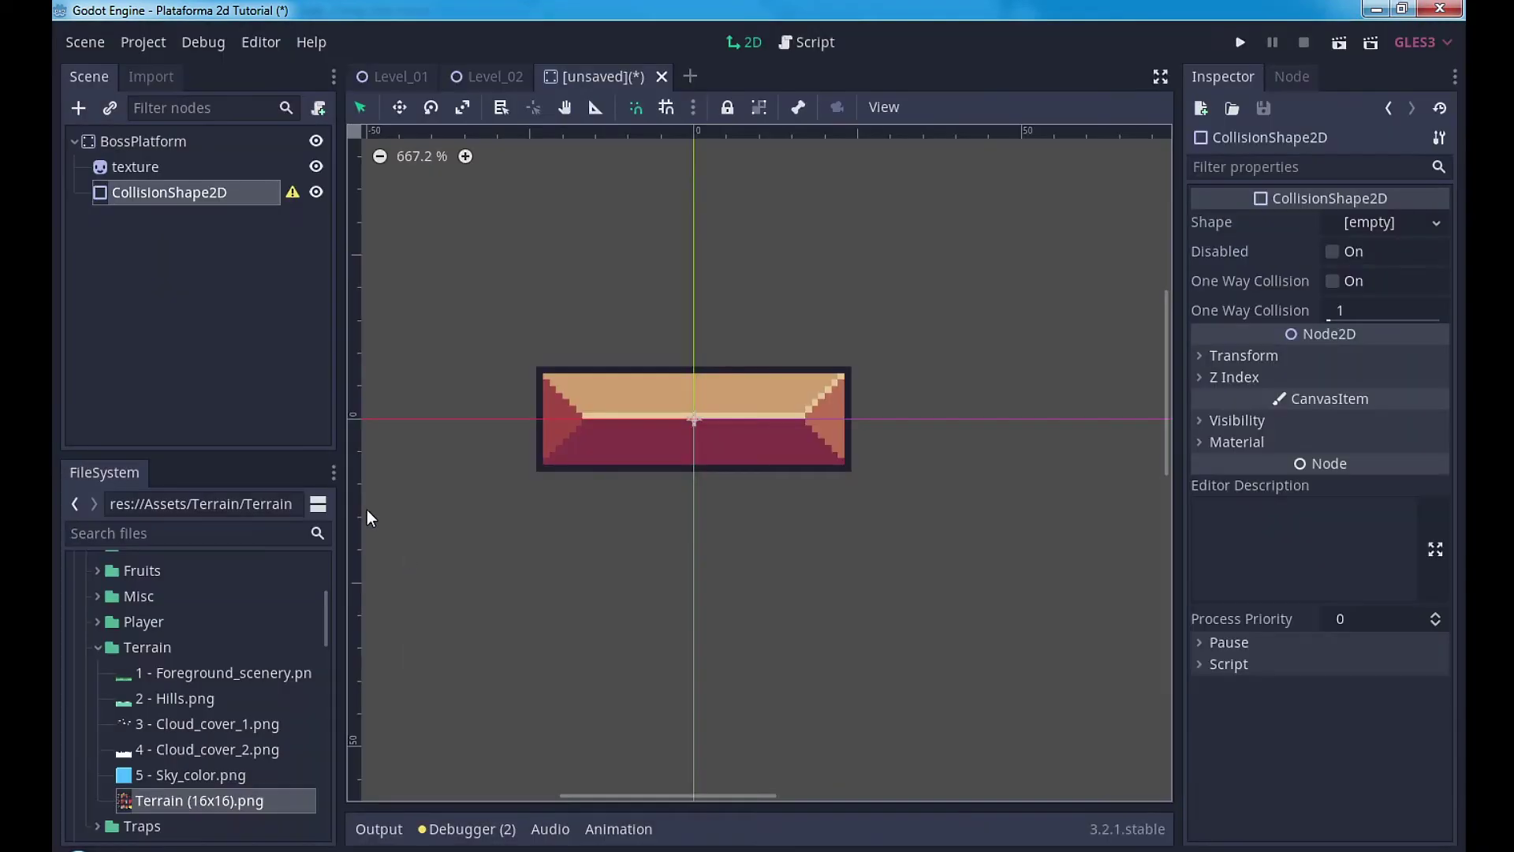
double_click(161, 193)
text(collision)
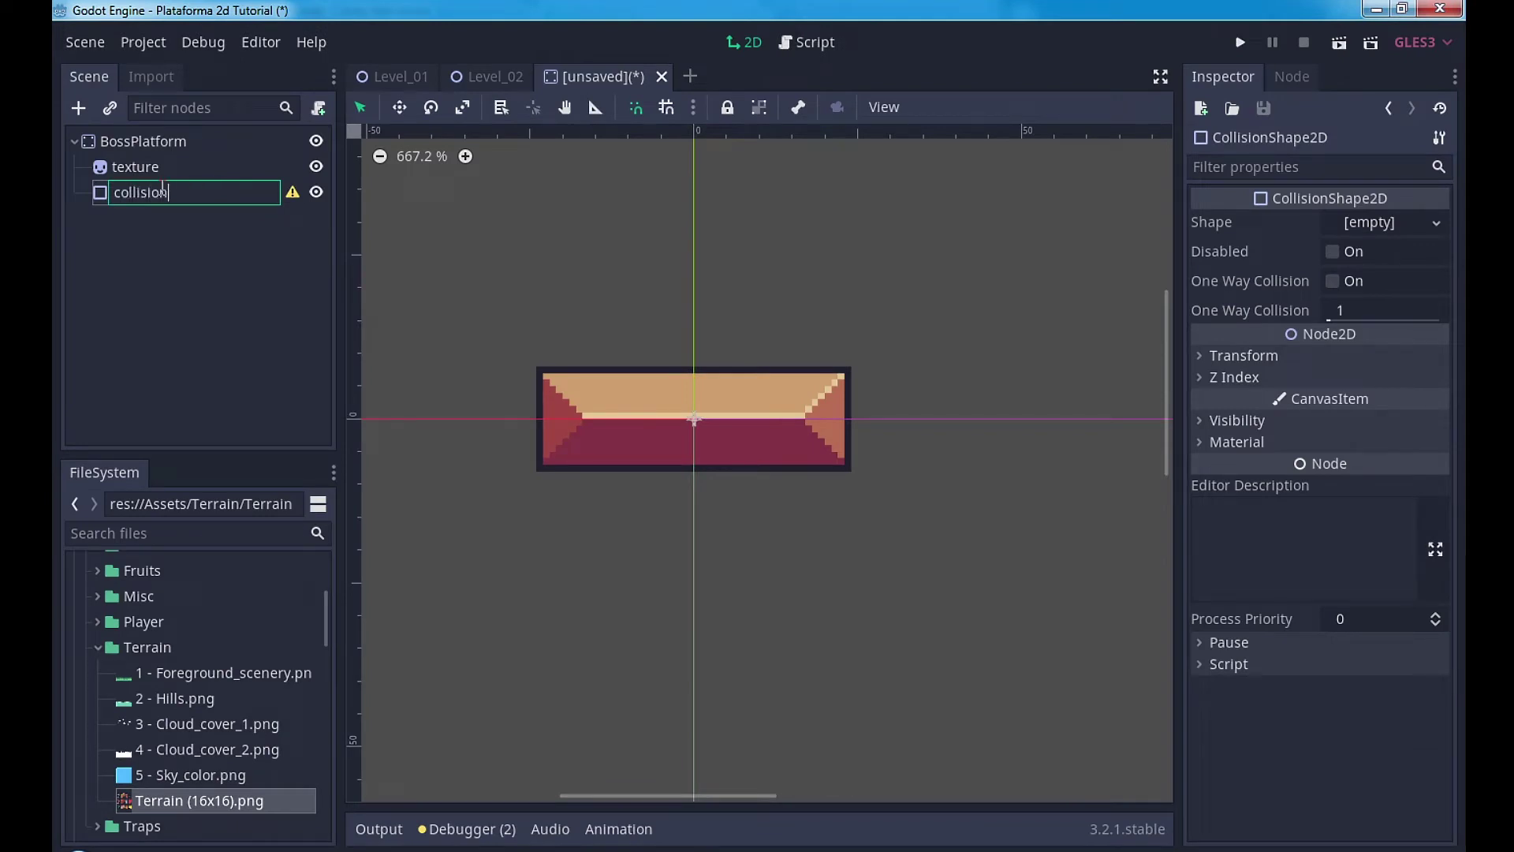
key(Return)
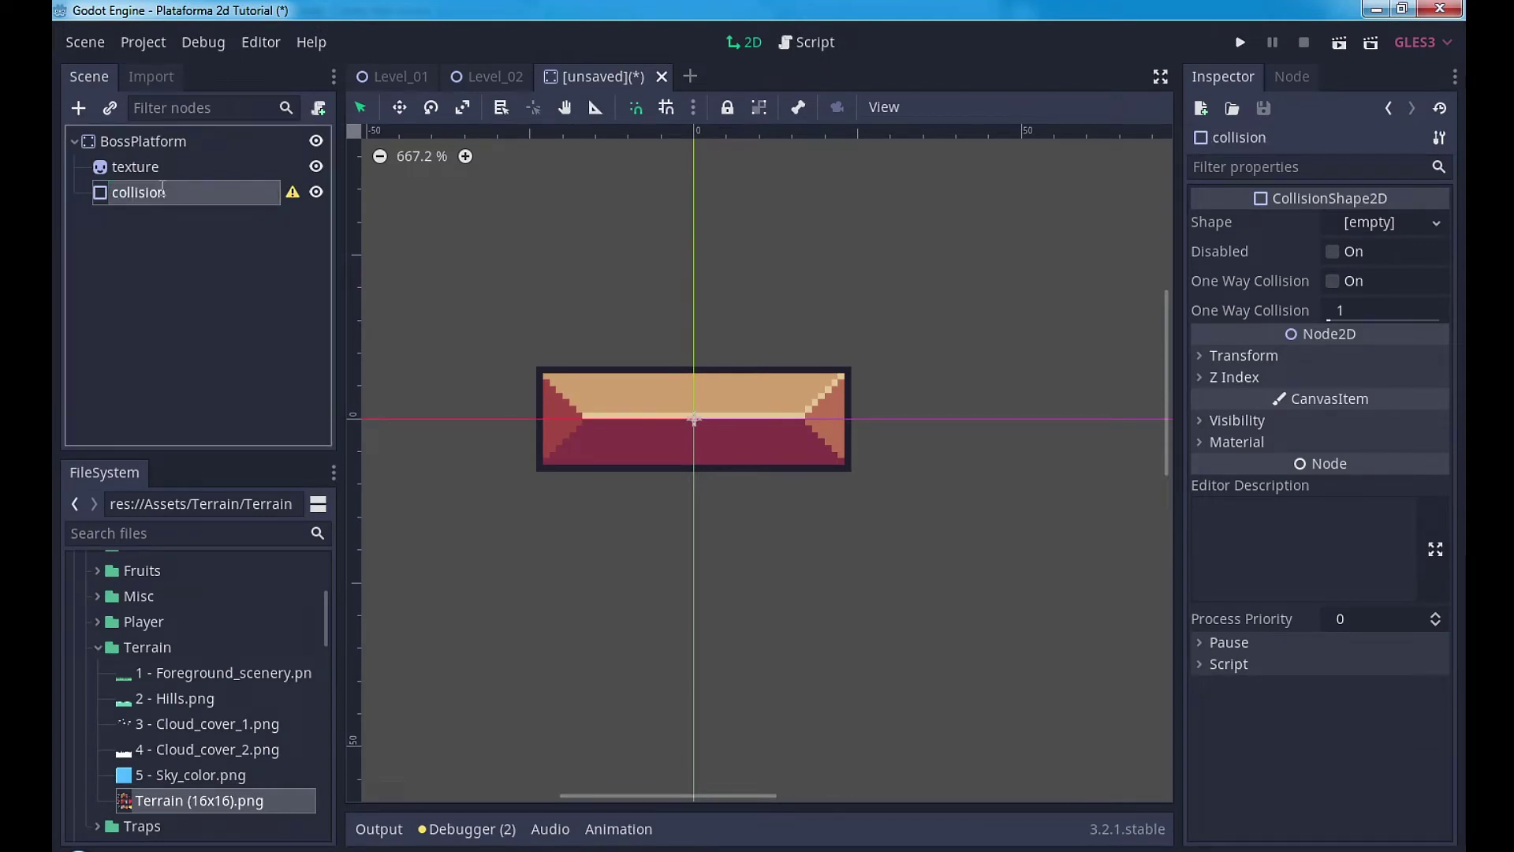
Step: Give collision a RectangleShape2D fitted to the platform top, with One Way Collision enabled
click(1365, 222)
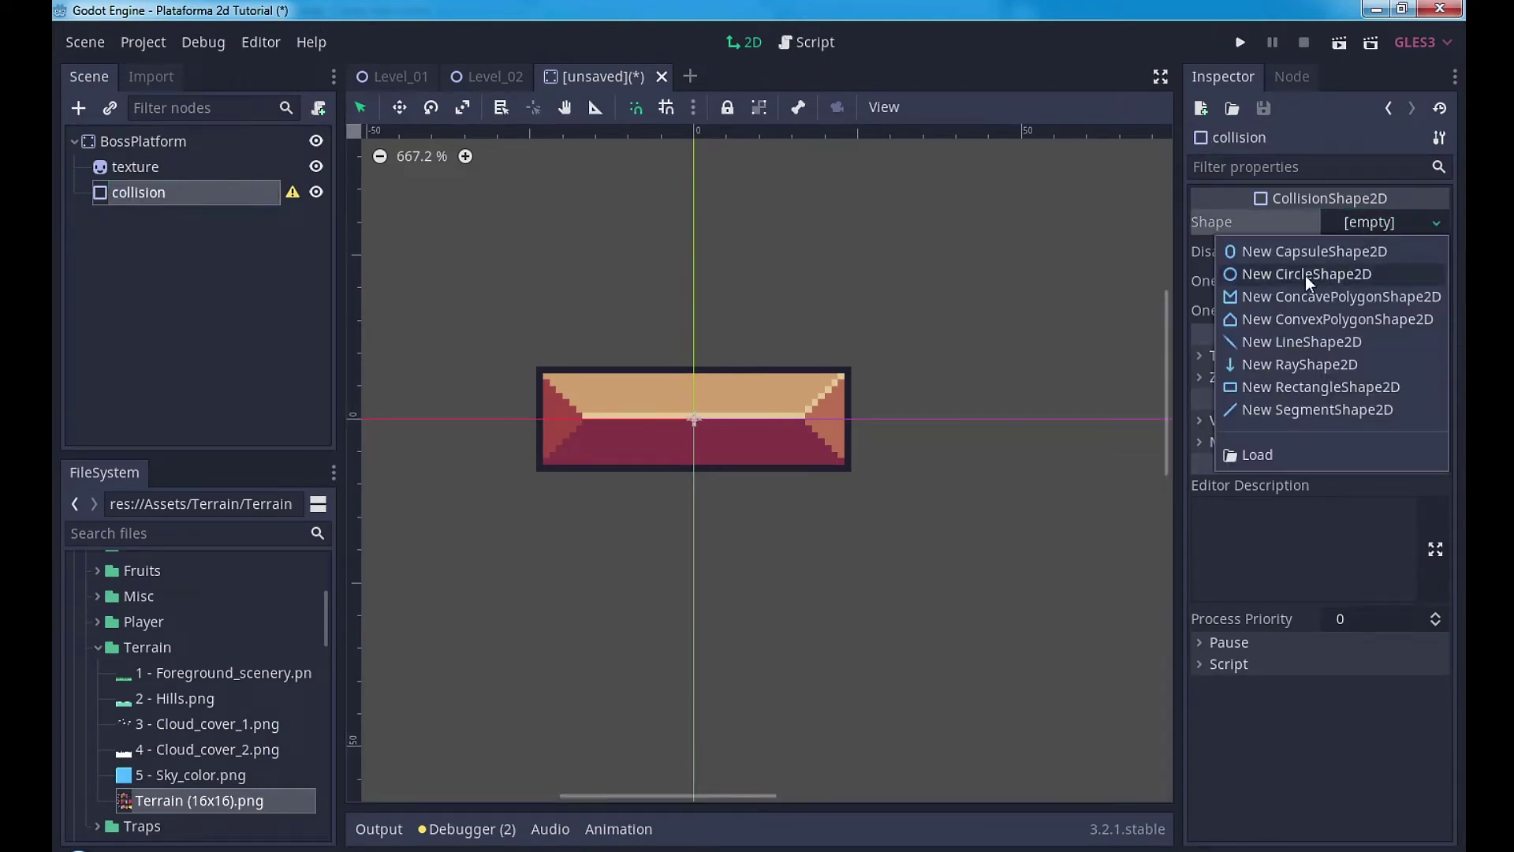
click(1261, 383)
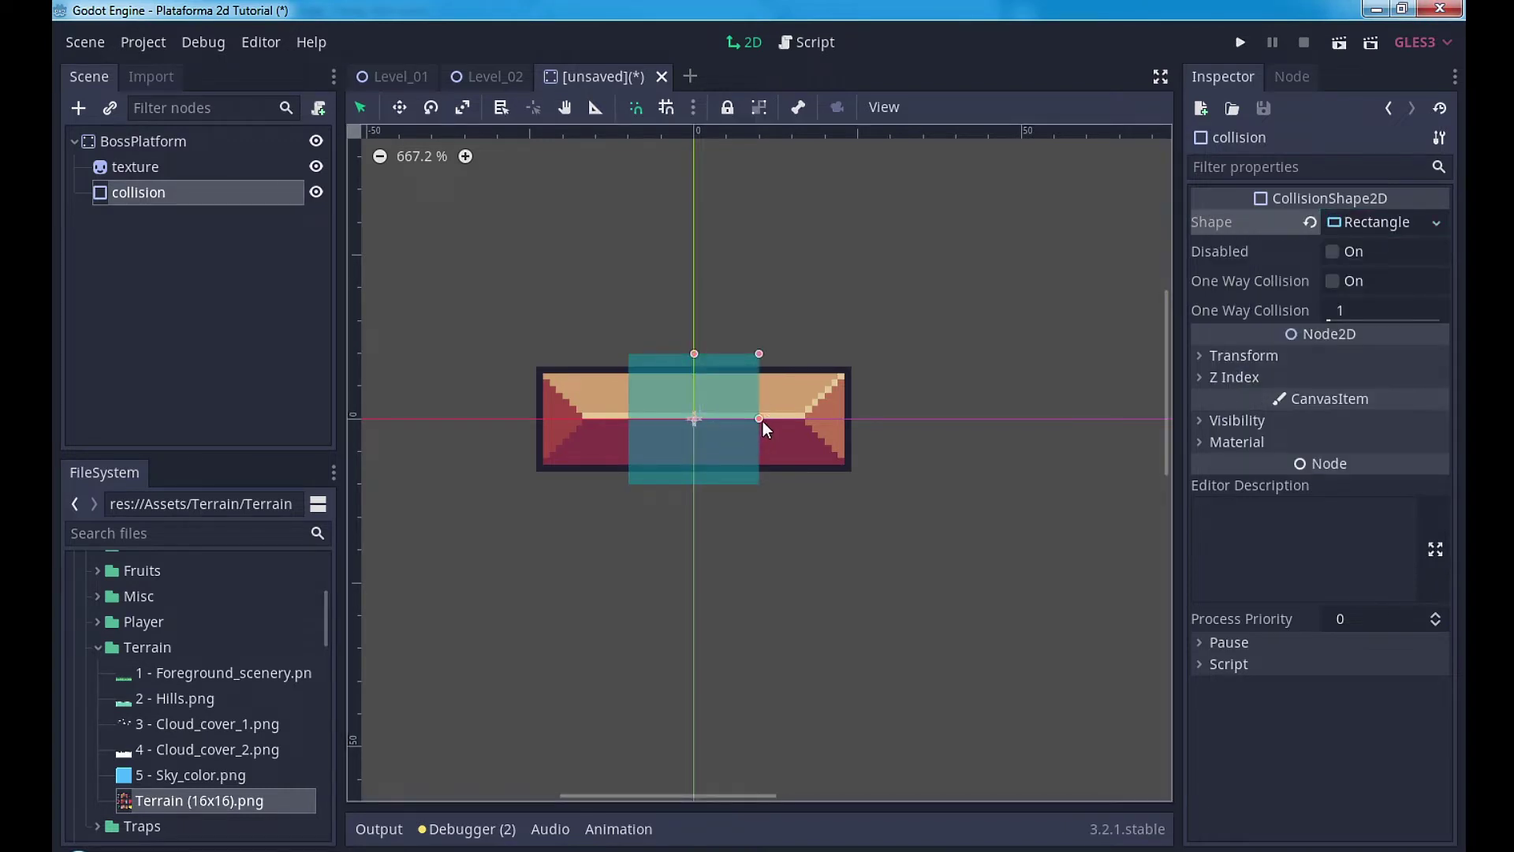
drag(759, 418, 851, 428)
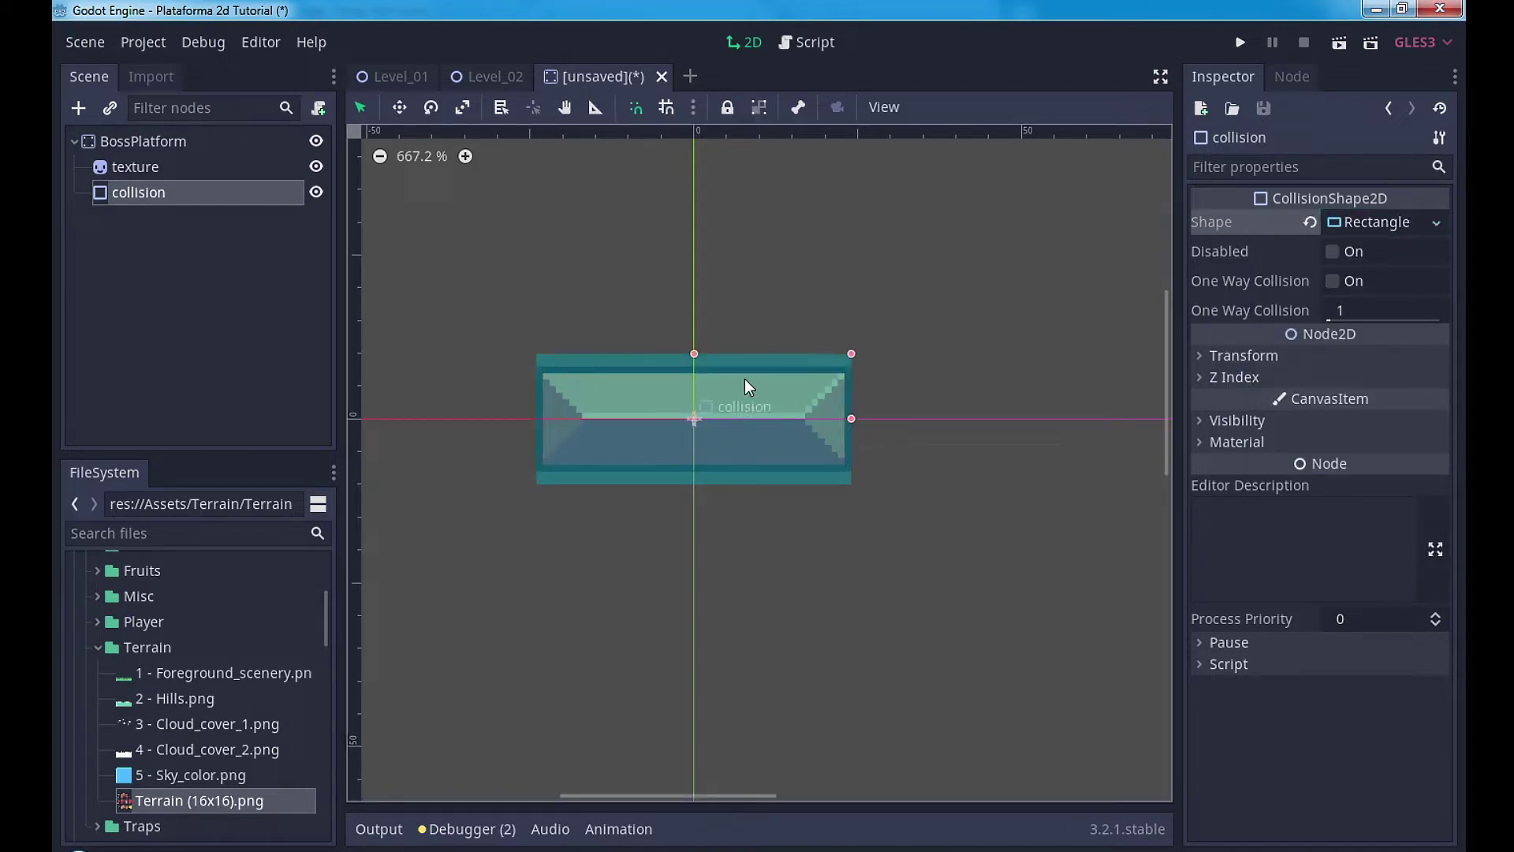
drag(694, 356, 694, 366)
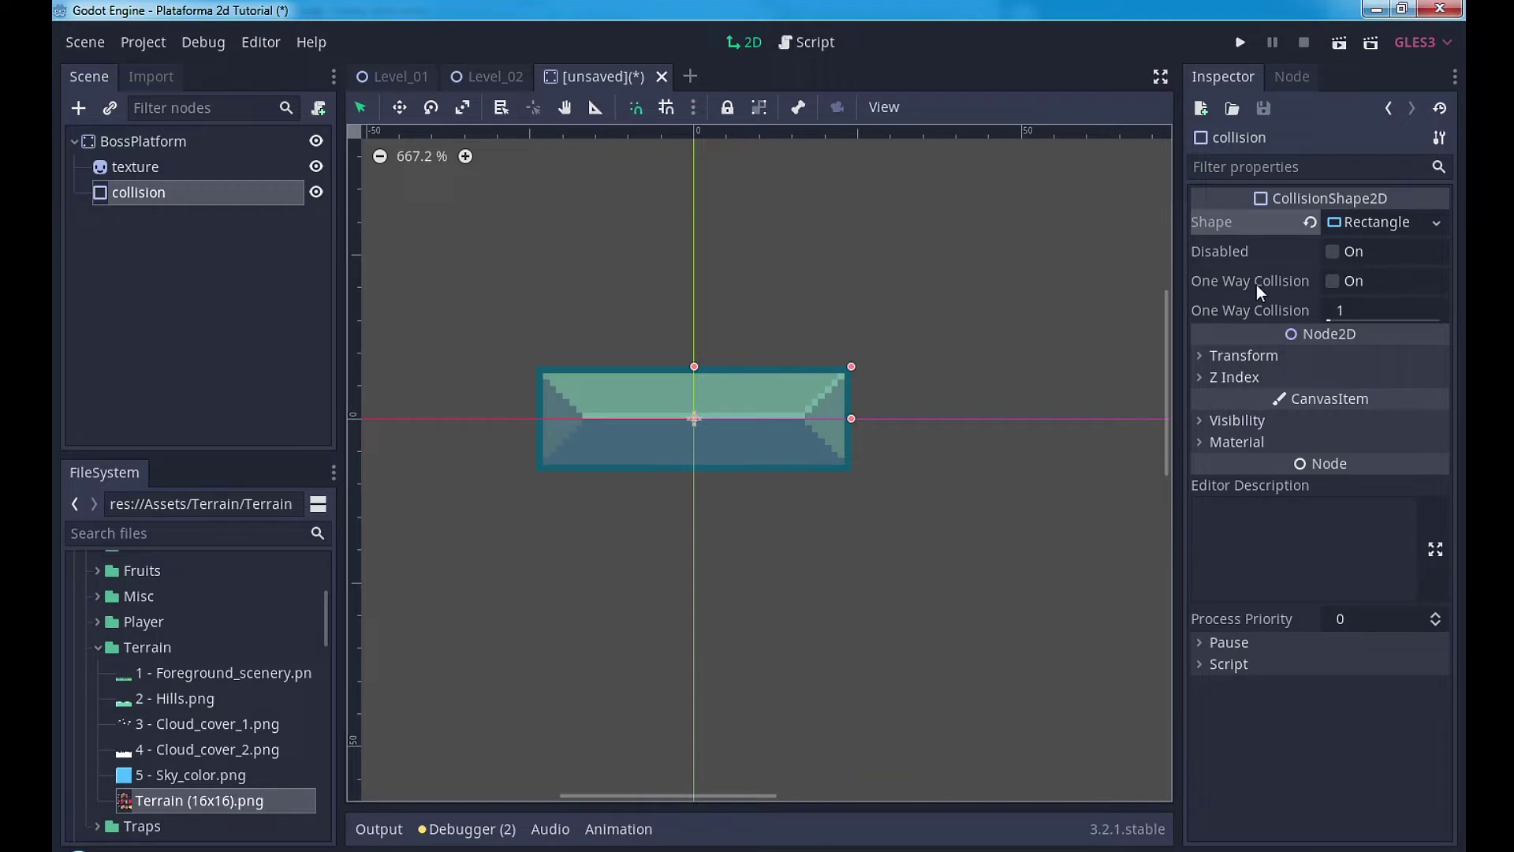
click(1332, 281)
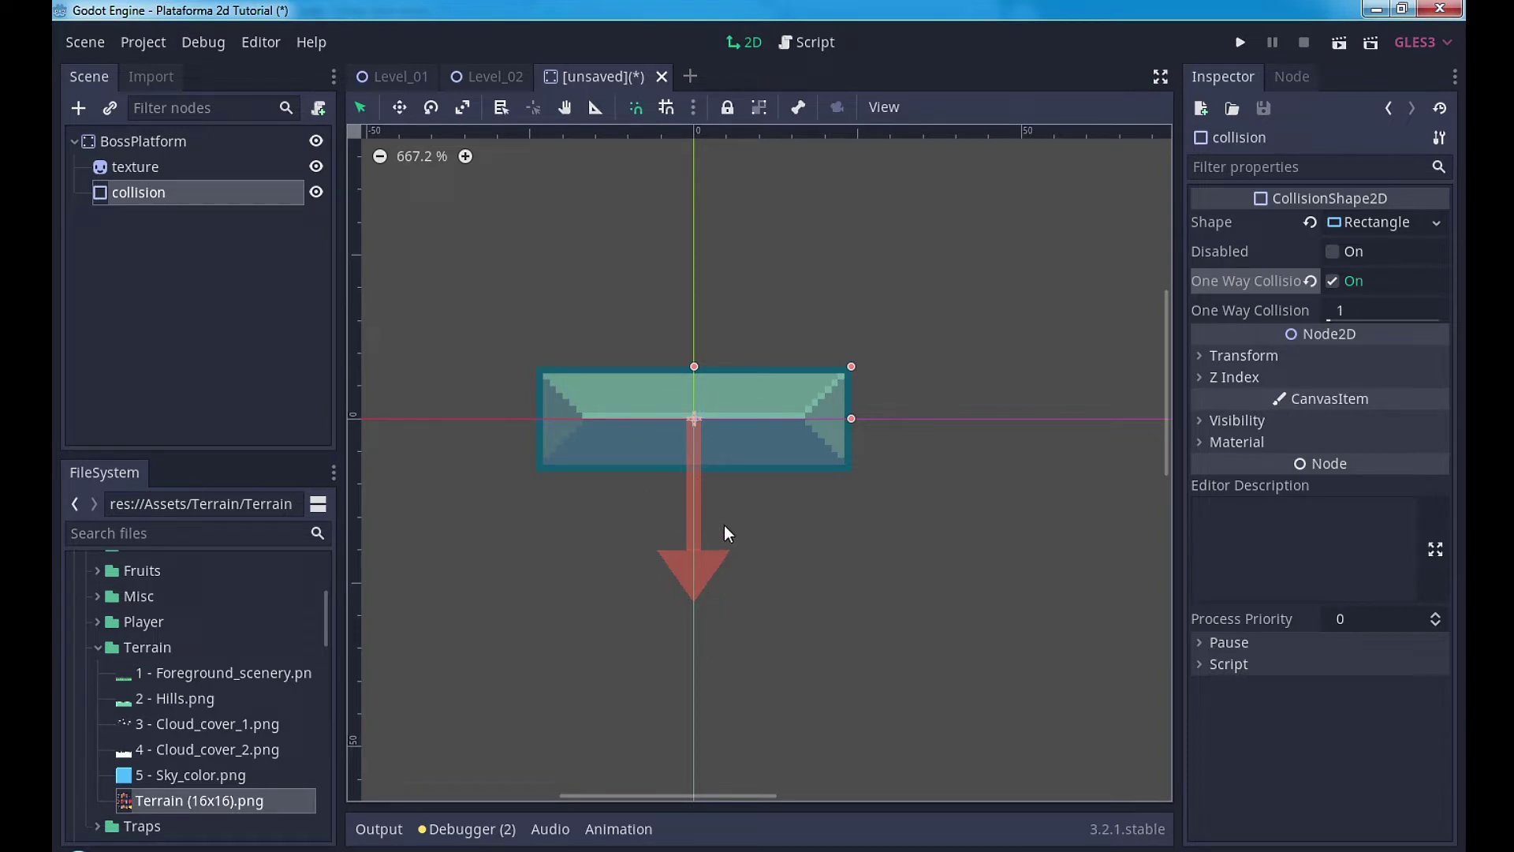
Step: Save the scene as BossPlatform.tscn in the Prefabs folder
key(ctrl+s)
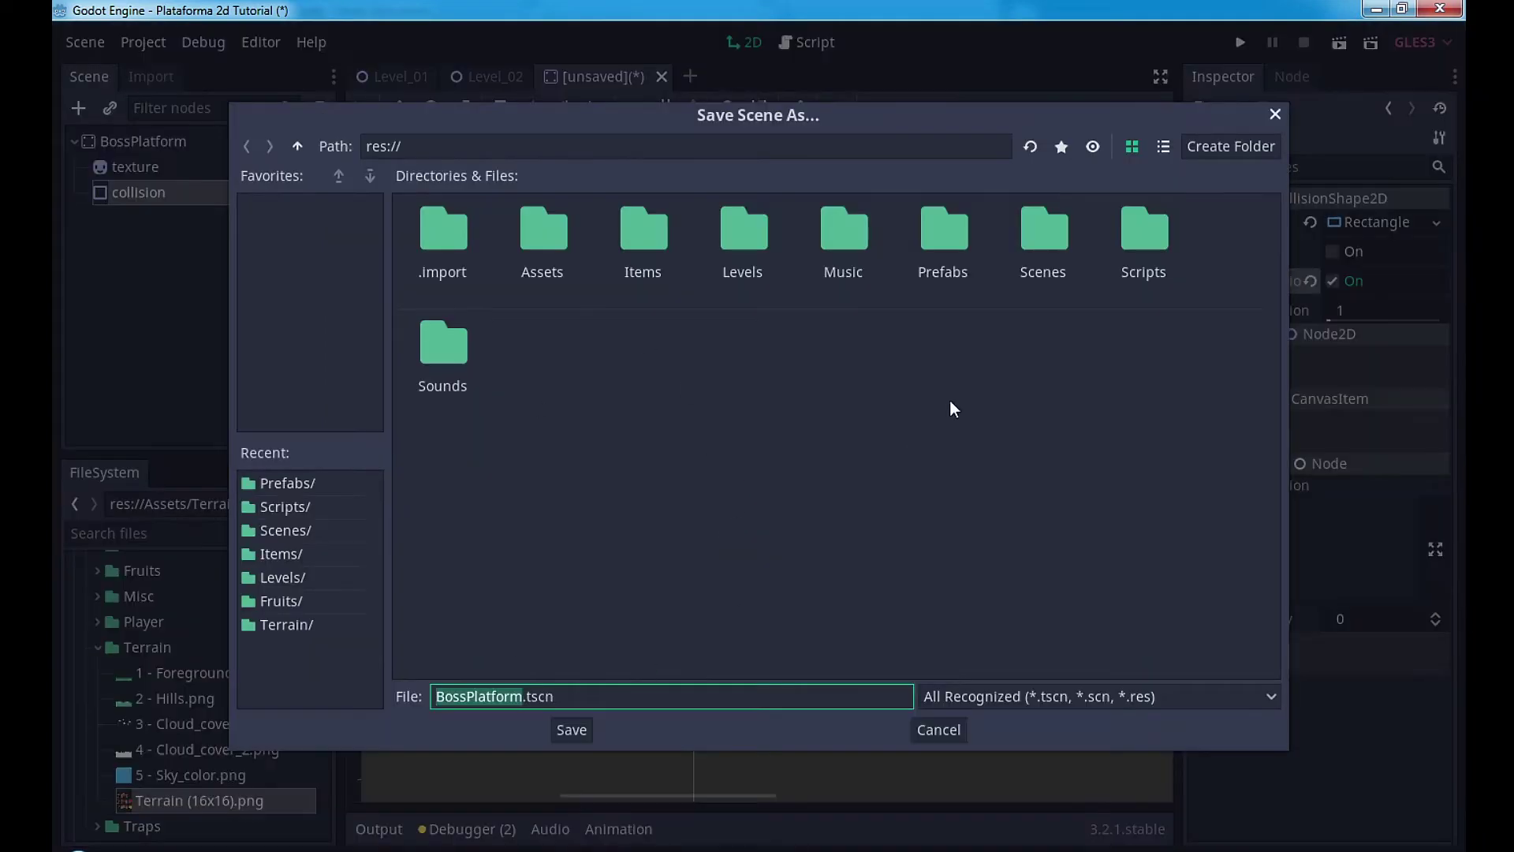
double_click(944, 231)
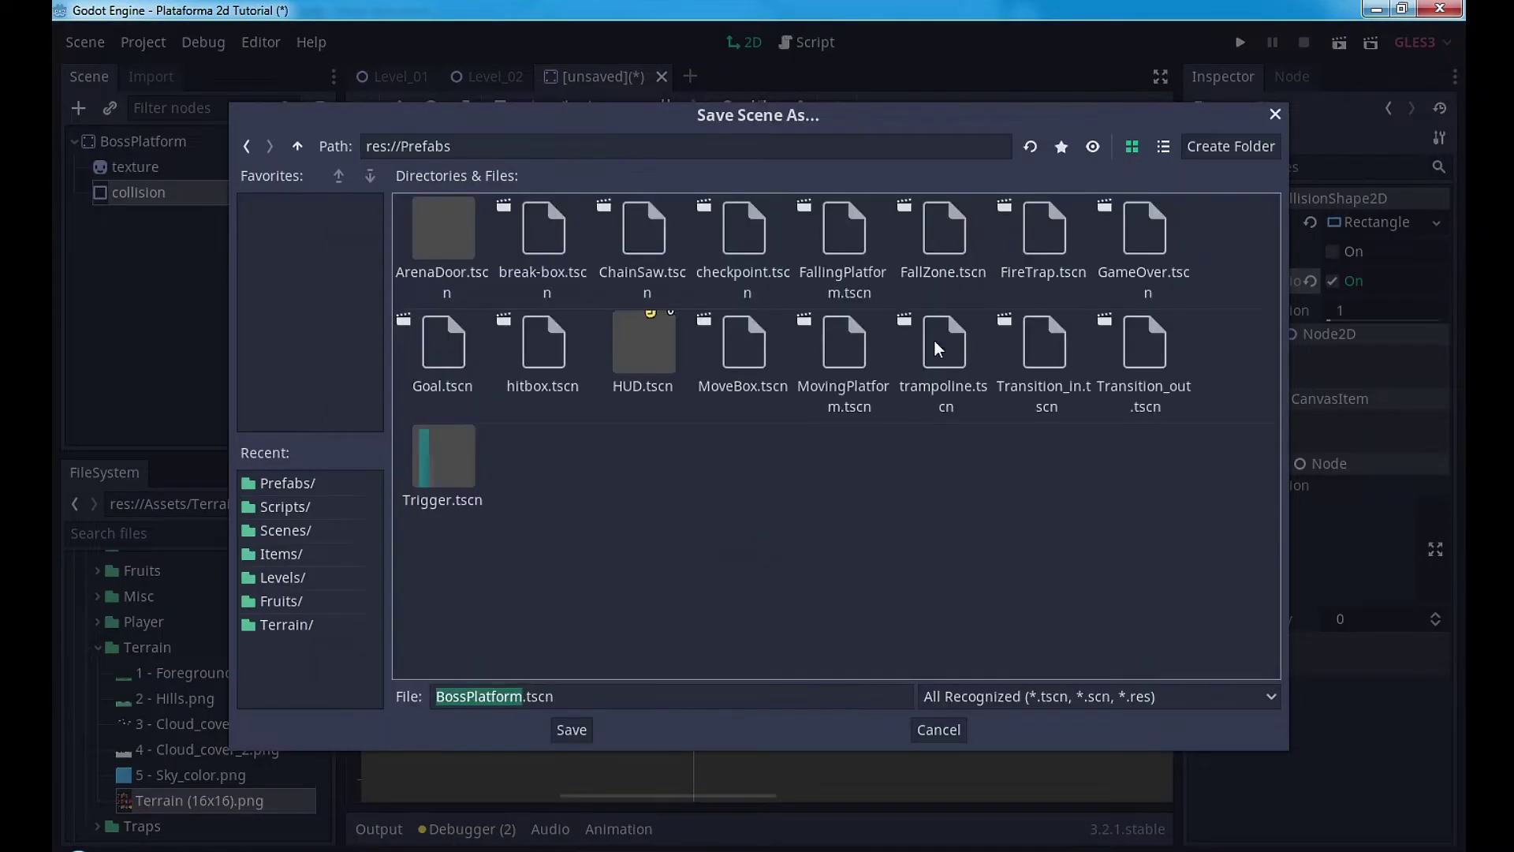
click(572, 729)
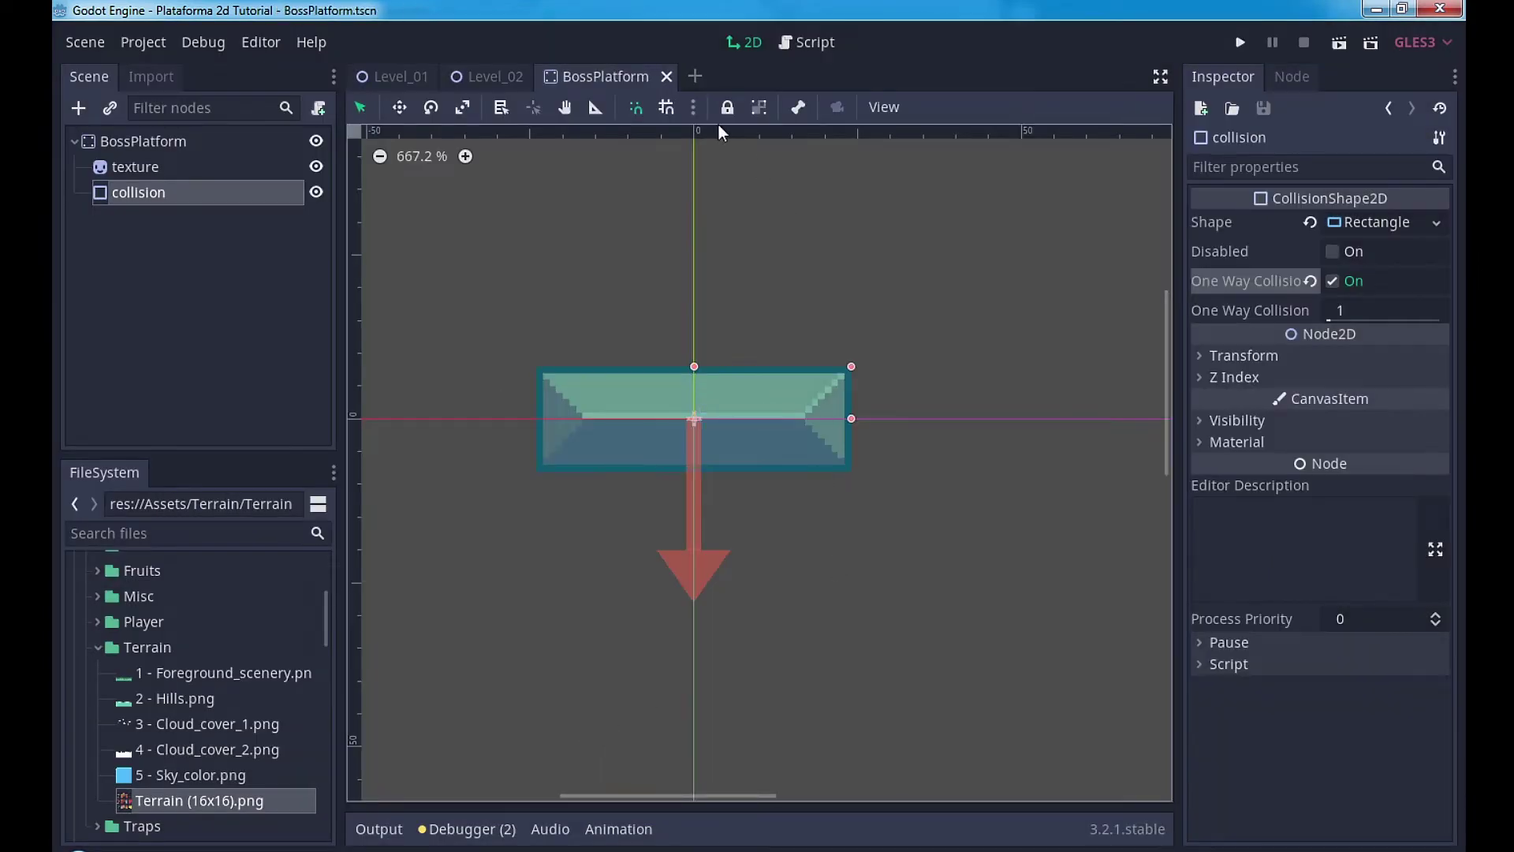
Step: Return to the Level_02 scene, framing its floating platforms, and collapse the Terrain folder
click(504, 74)
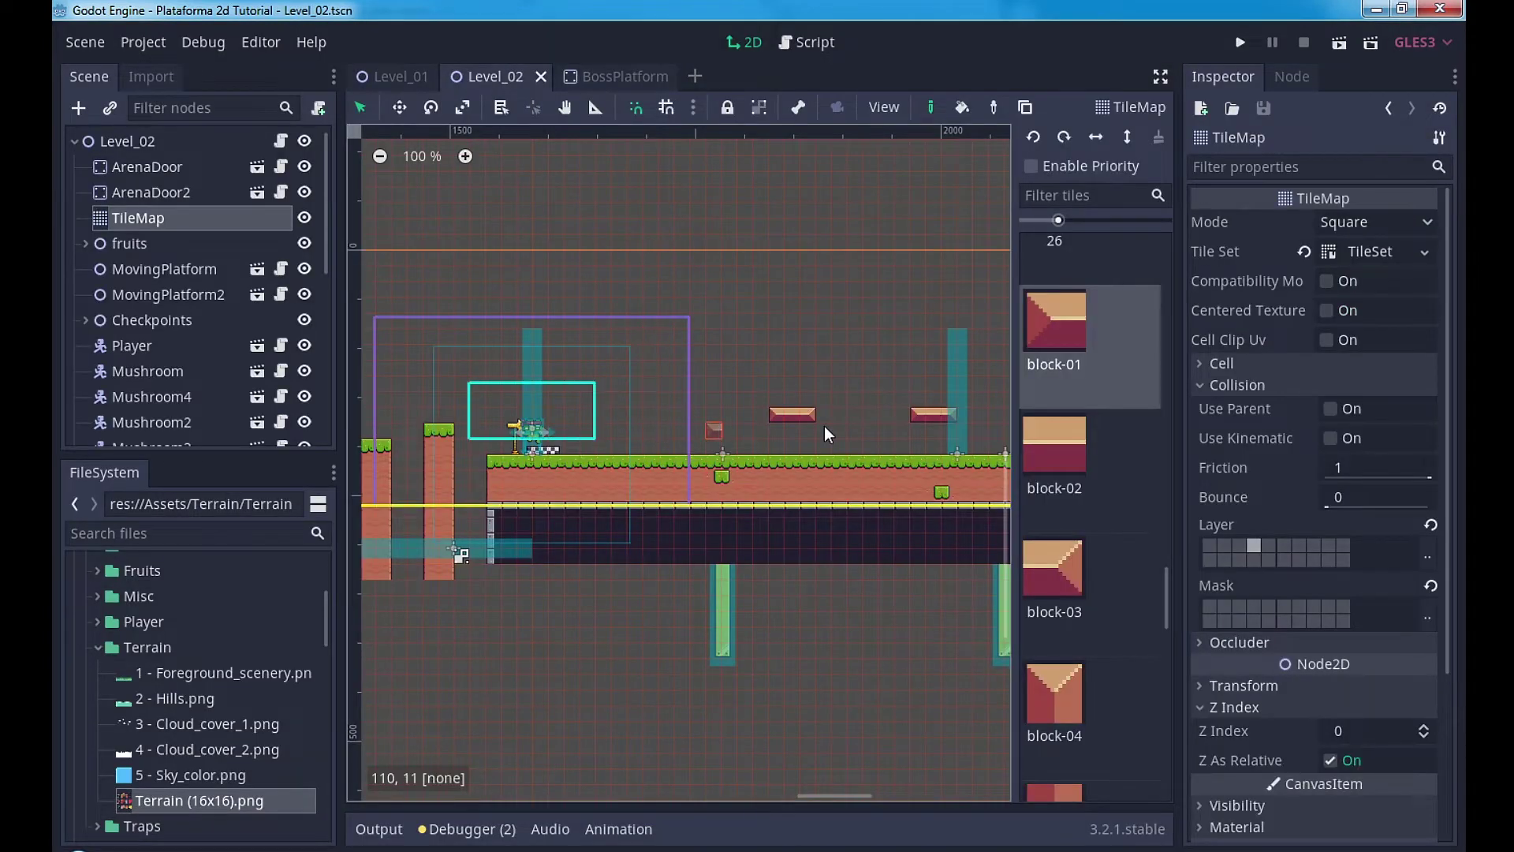
scroll(794, 419, up, 2)
scroll(793, 419, up, 1)
middle_drag(901, 416, 702, 389)
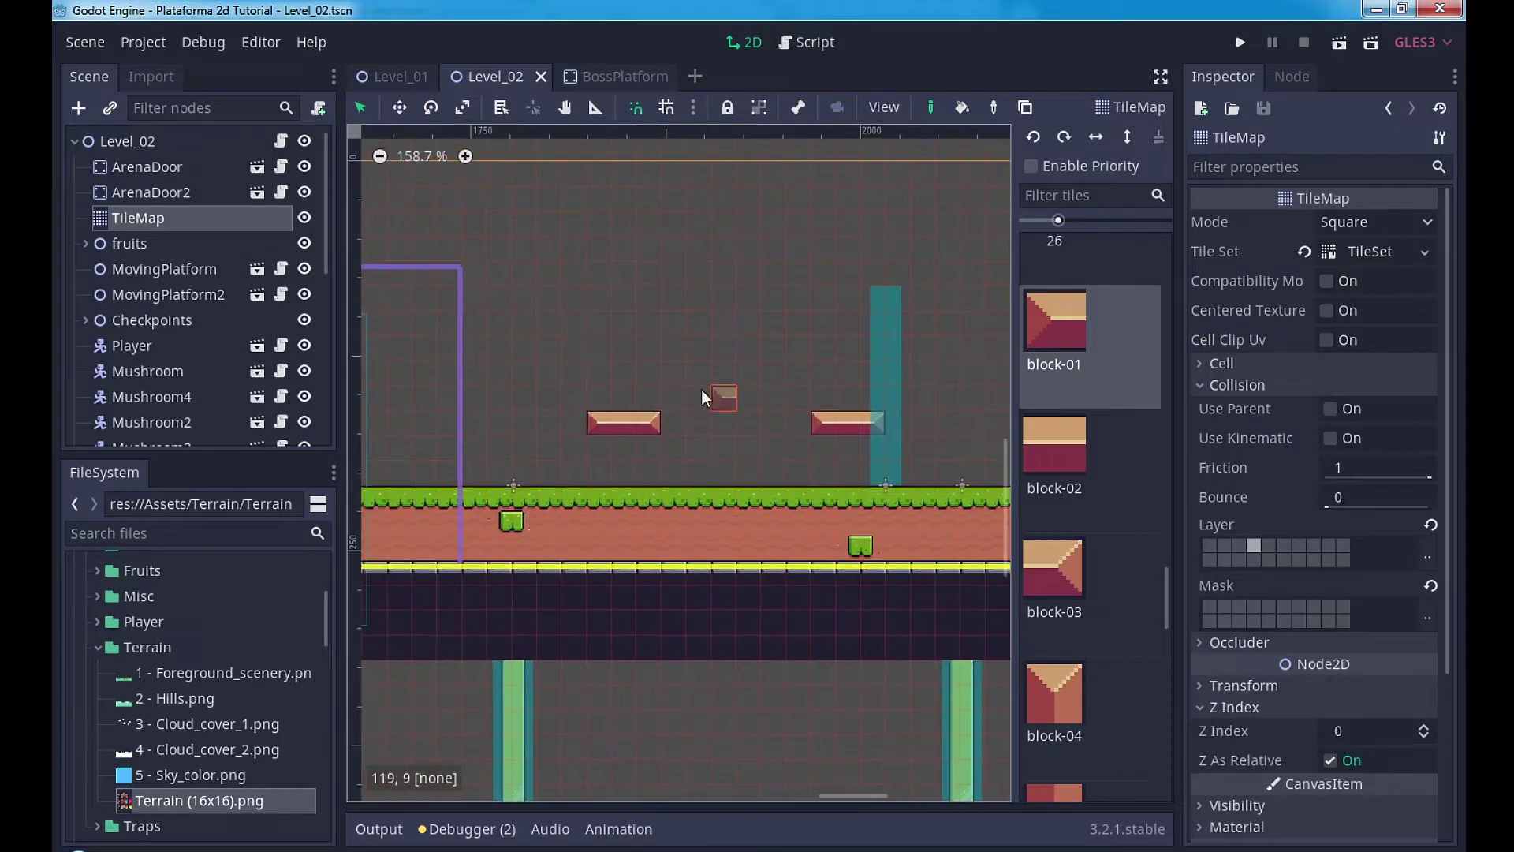
click(98, 647)
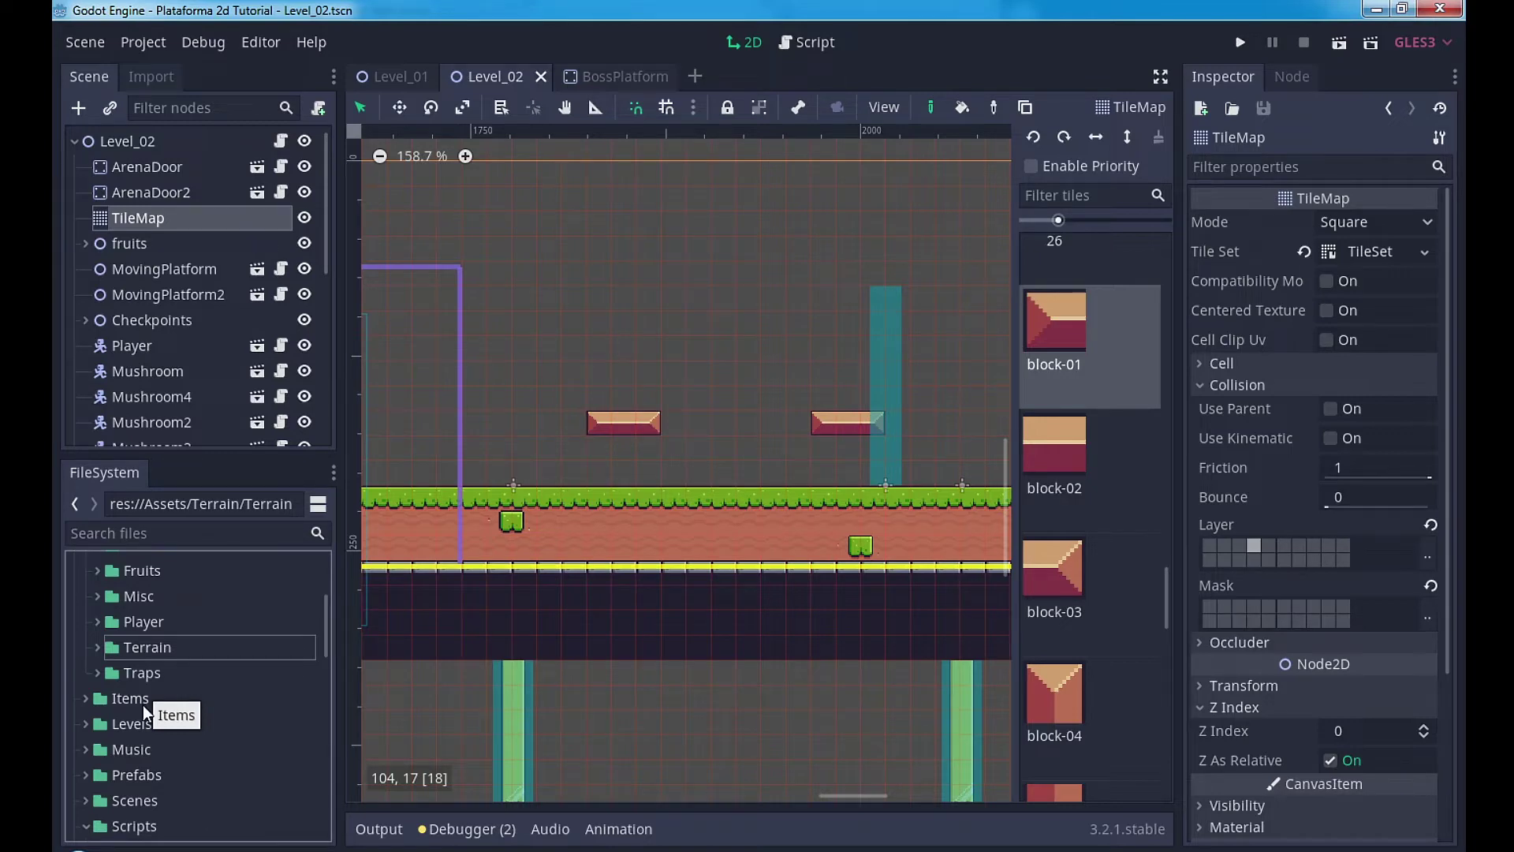
Step: Drag a BossPlatform.tscn instance from Prefabs into Level_02, then undo the misplaced instance
click(87, 774)
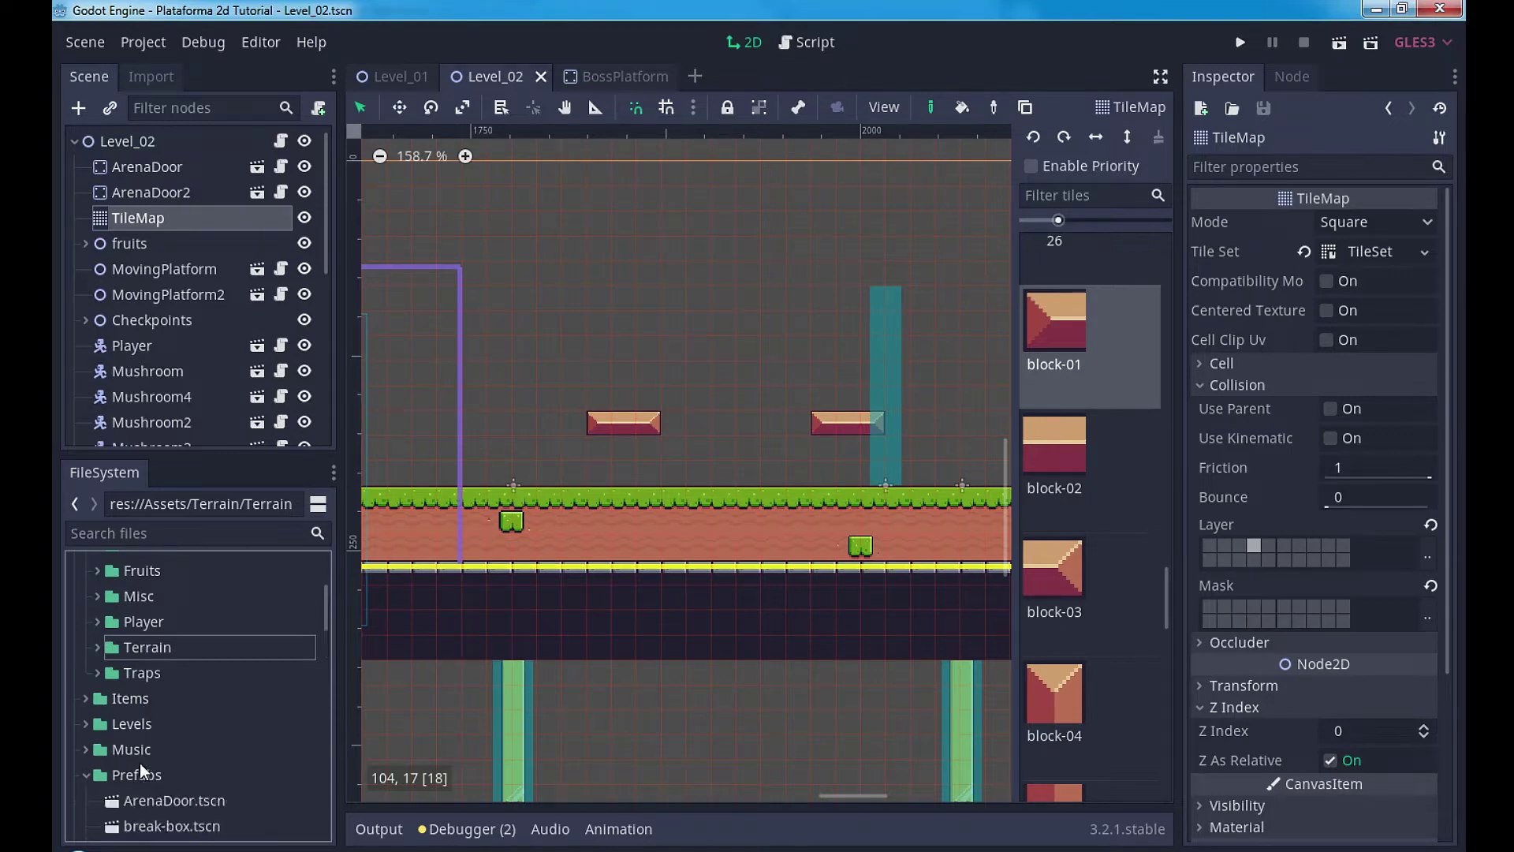
scroll(140, 764, down, 2)
scroll(157, 778, down, 2)
scroll(156, 778, down, 1)
scroll(156, 778, down, 1)
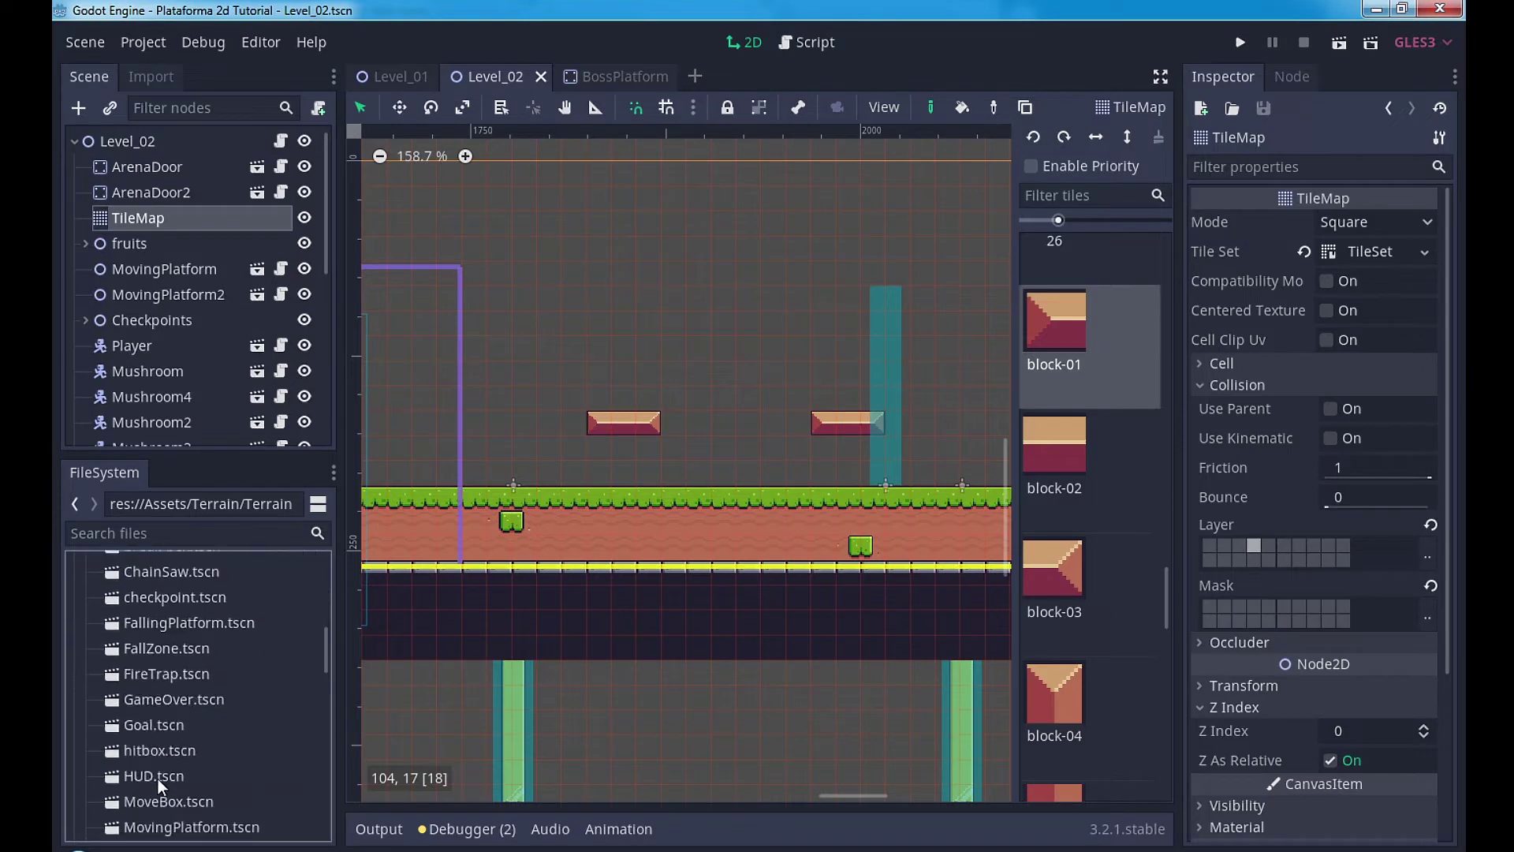
scroll(158, 778, down, 2)
scroll(158, 779, down, 1)
drag(192, 668, 623, 425)
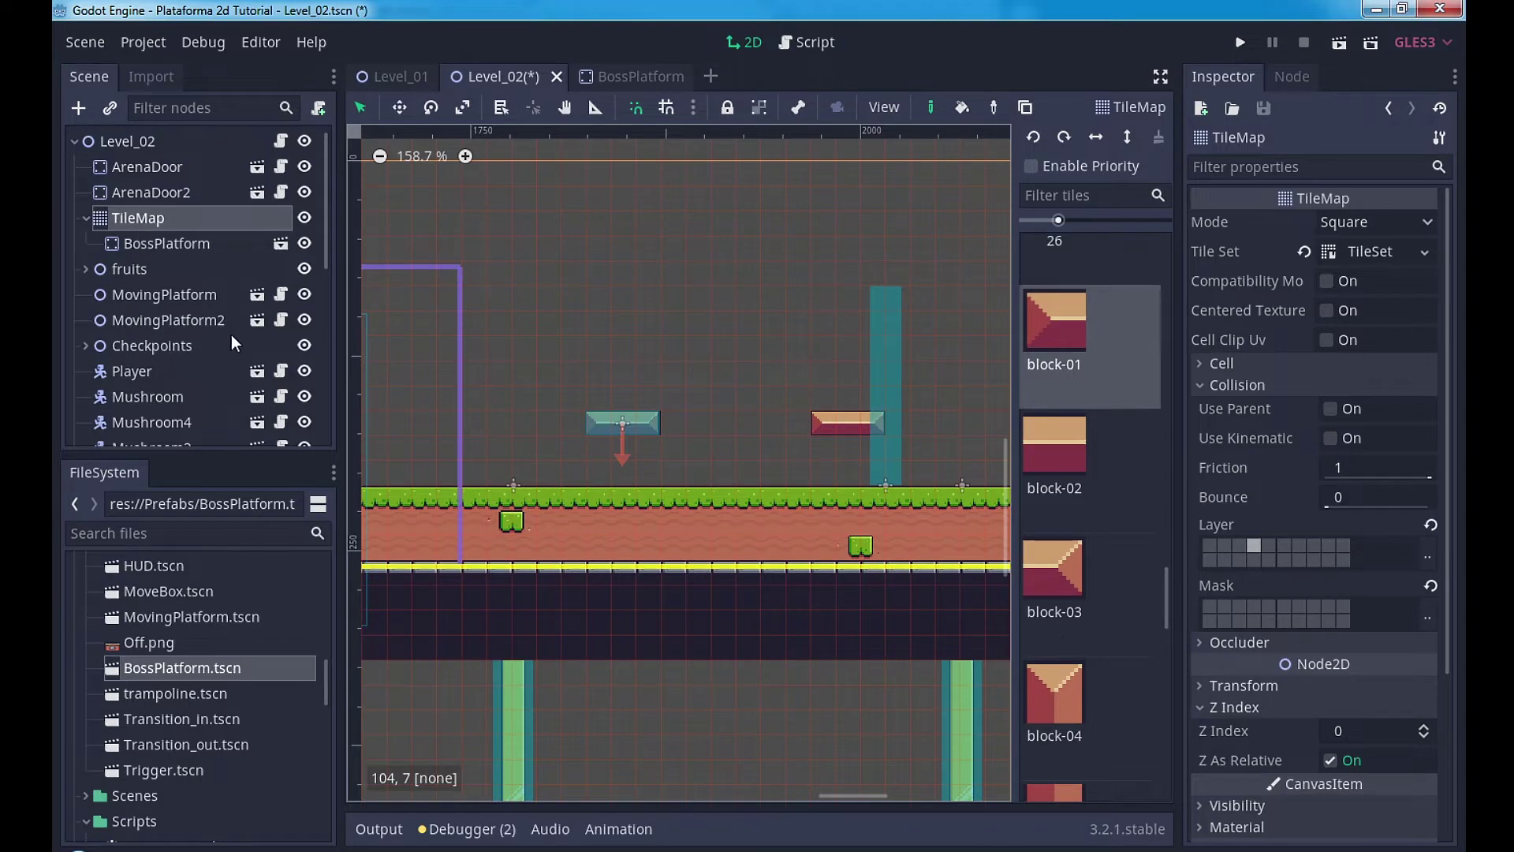
key(ctrl+z)
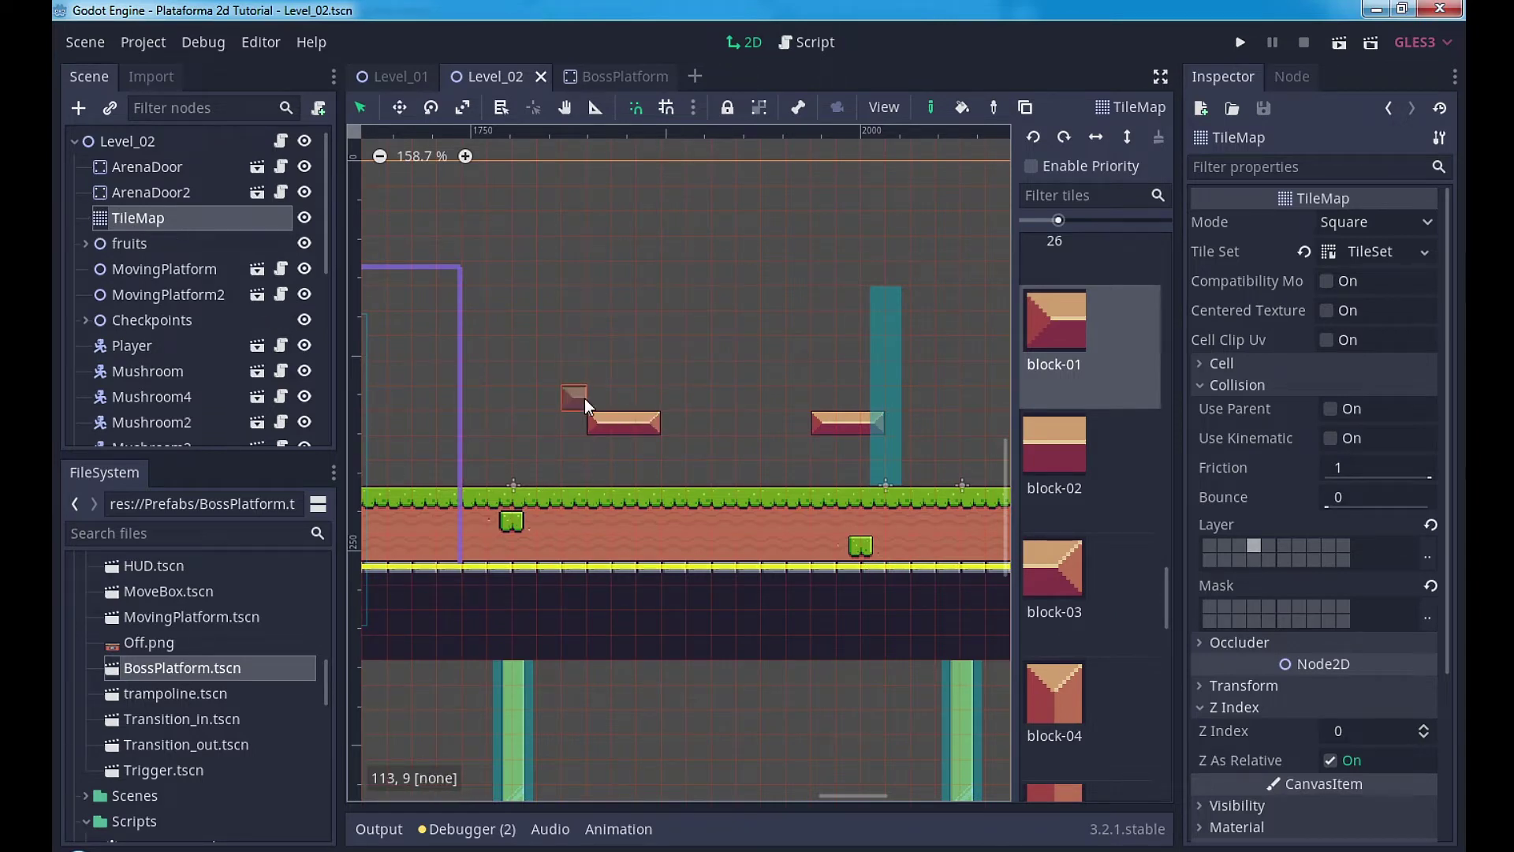
Step: With the Level_02 root selected, retry and undo the placement, then enable Use Grid Snap
click(134, 143)
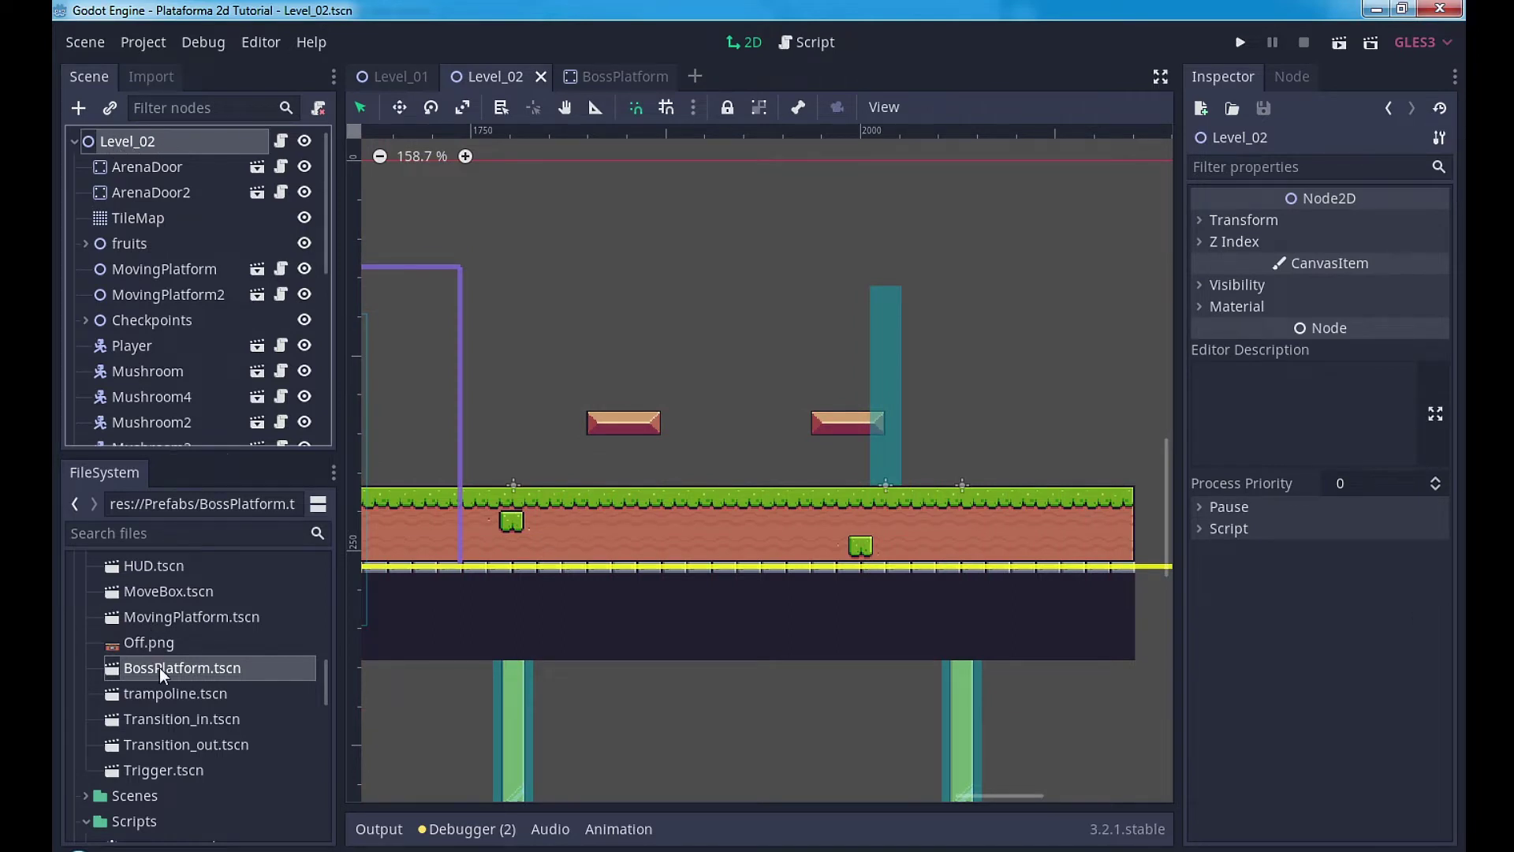
drag(159, 667, 626, 424)
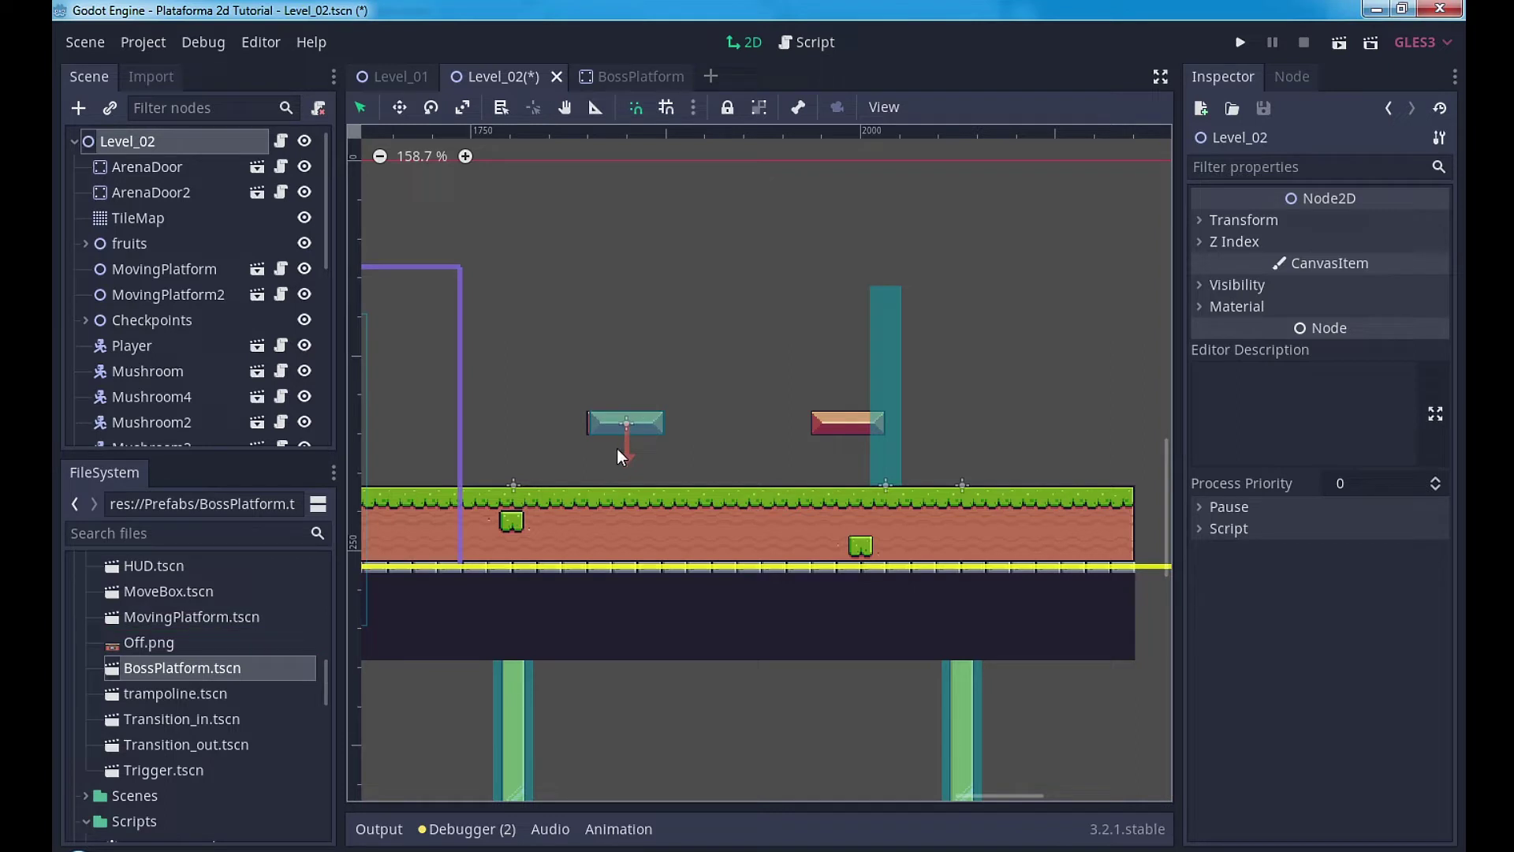
key(ctrl+z)
click(666, 107)
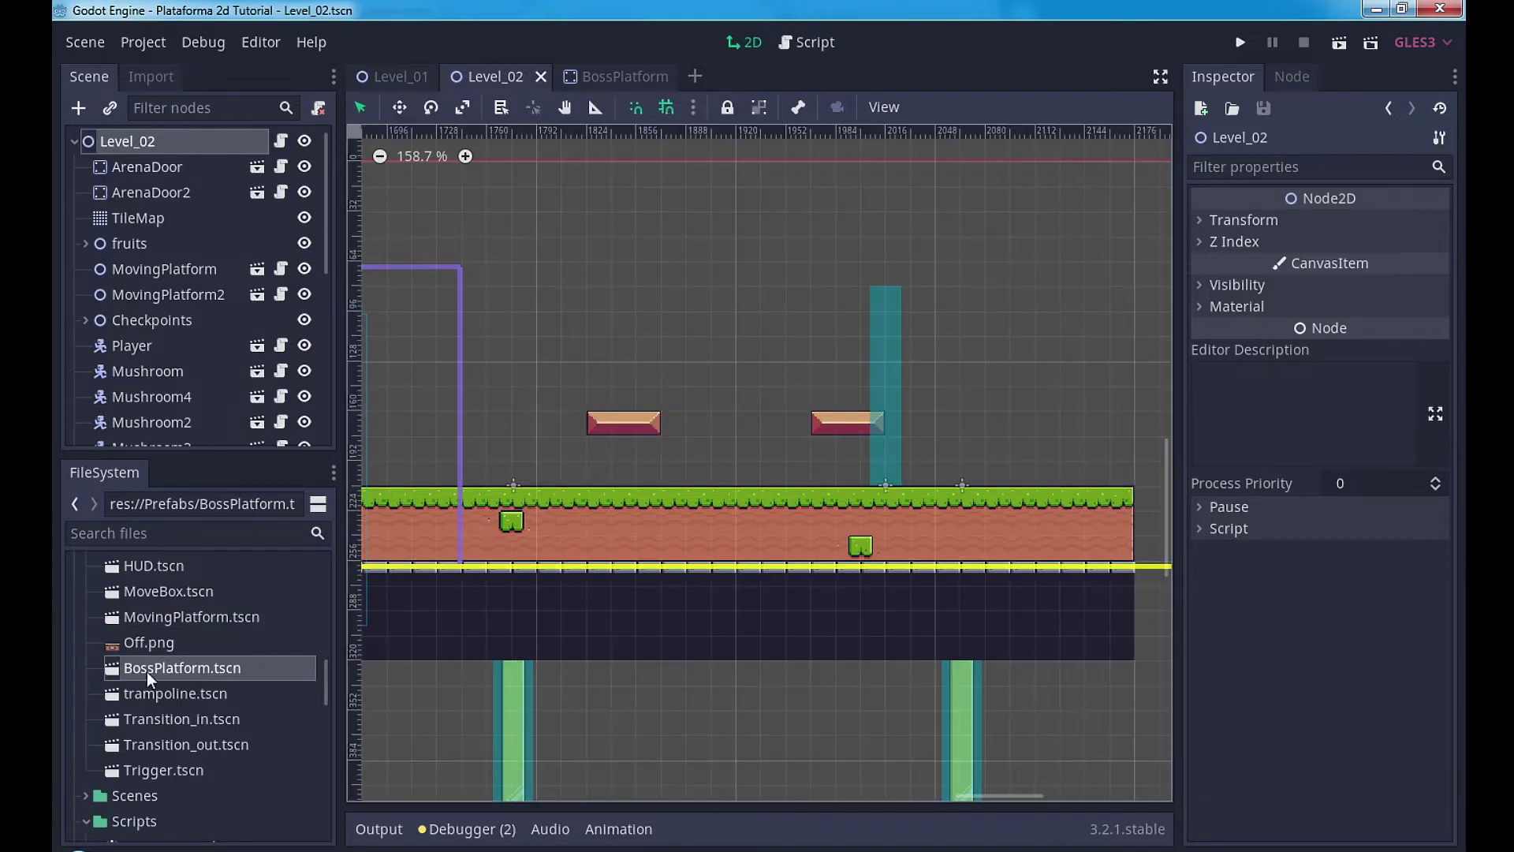
Step: Place a BossPlatform instance over the left red platform and a duplicate over the right one
drag(147, 671, 631, 423)
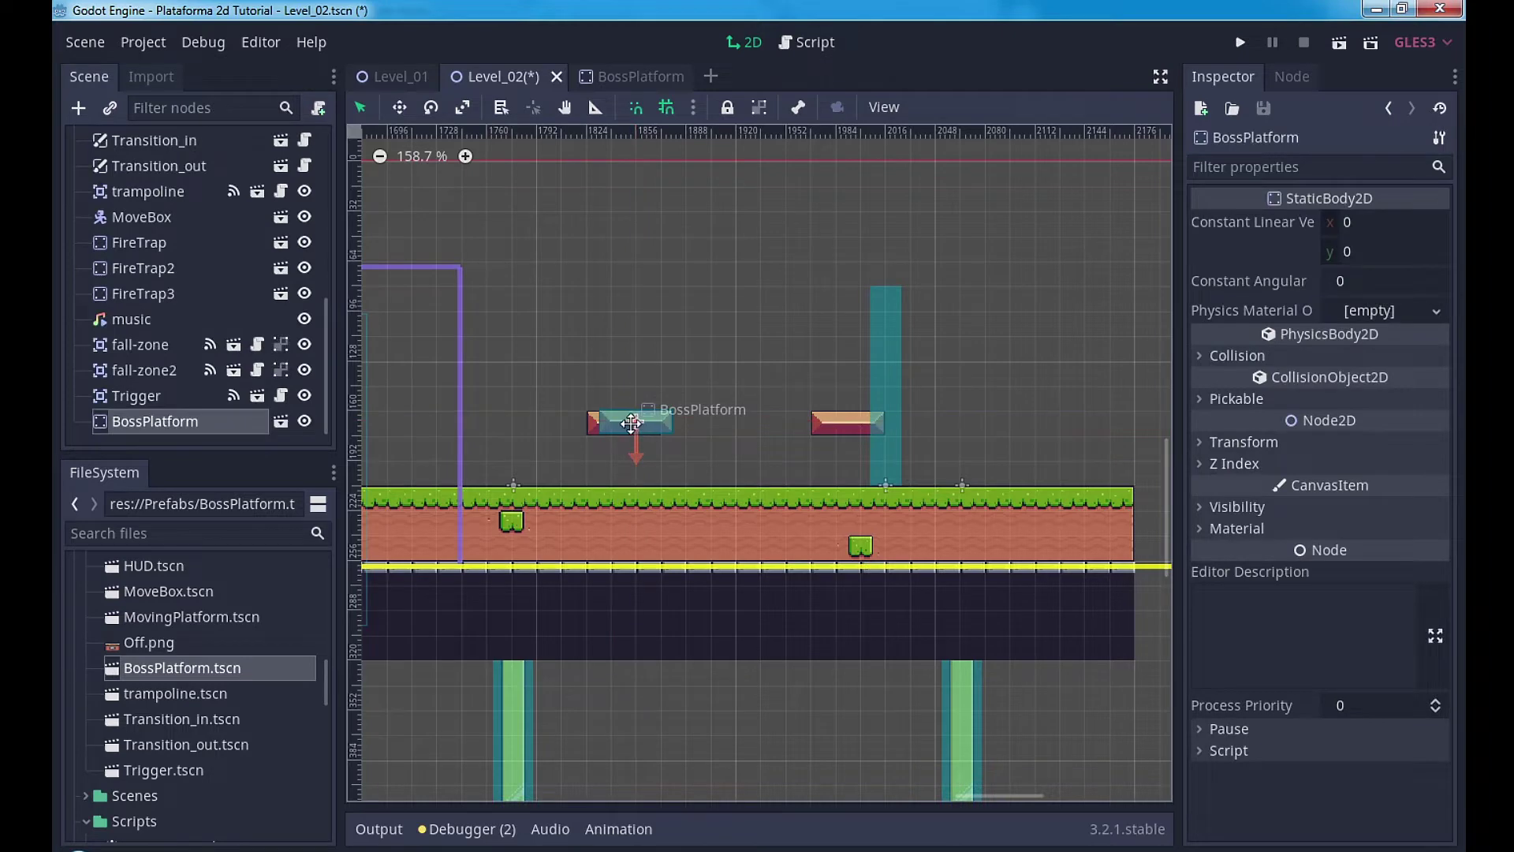
scroll(636, 433, up, 1)
scroll(637, 432, up, 2)
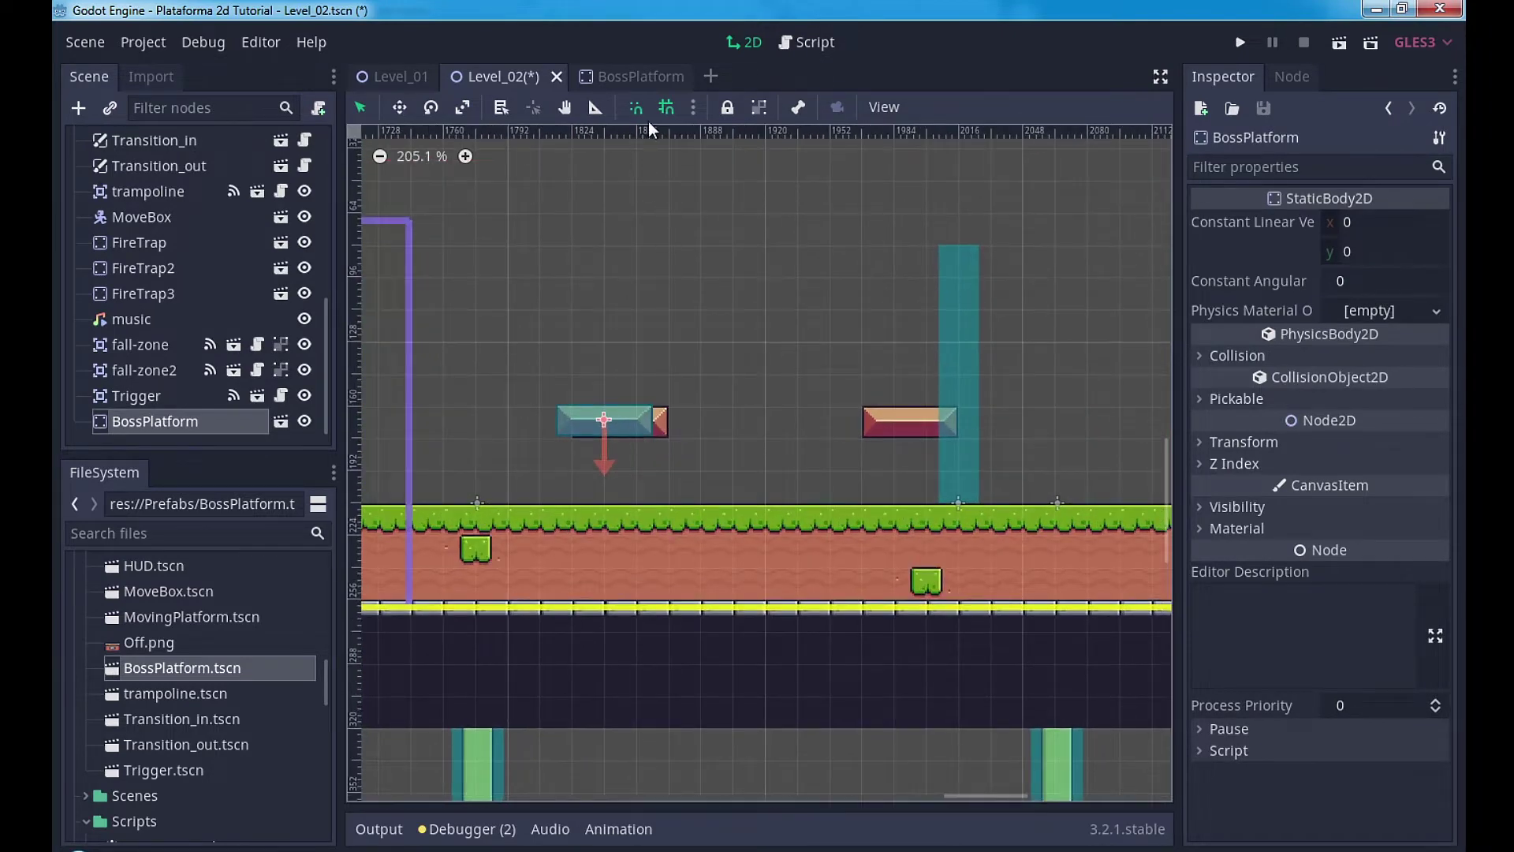
scroll(606, 424, up, 2)
scroll(609, 422, up, 3)
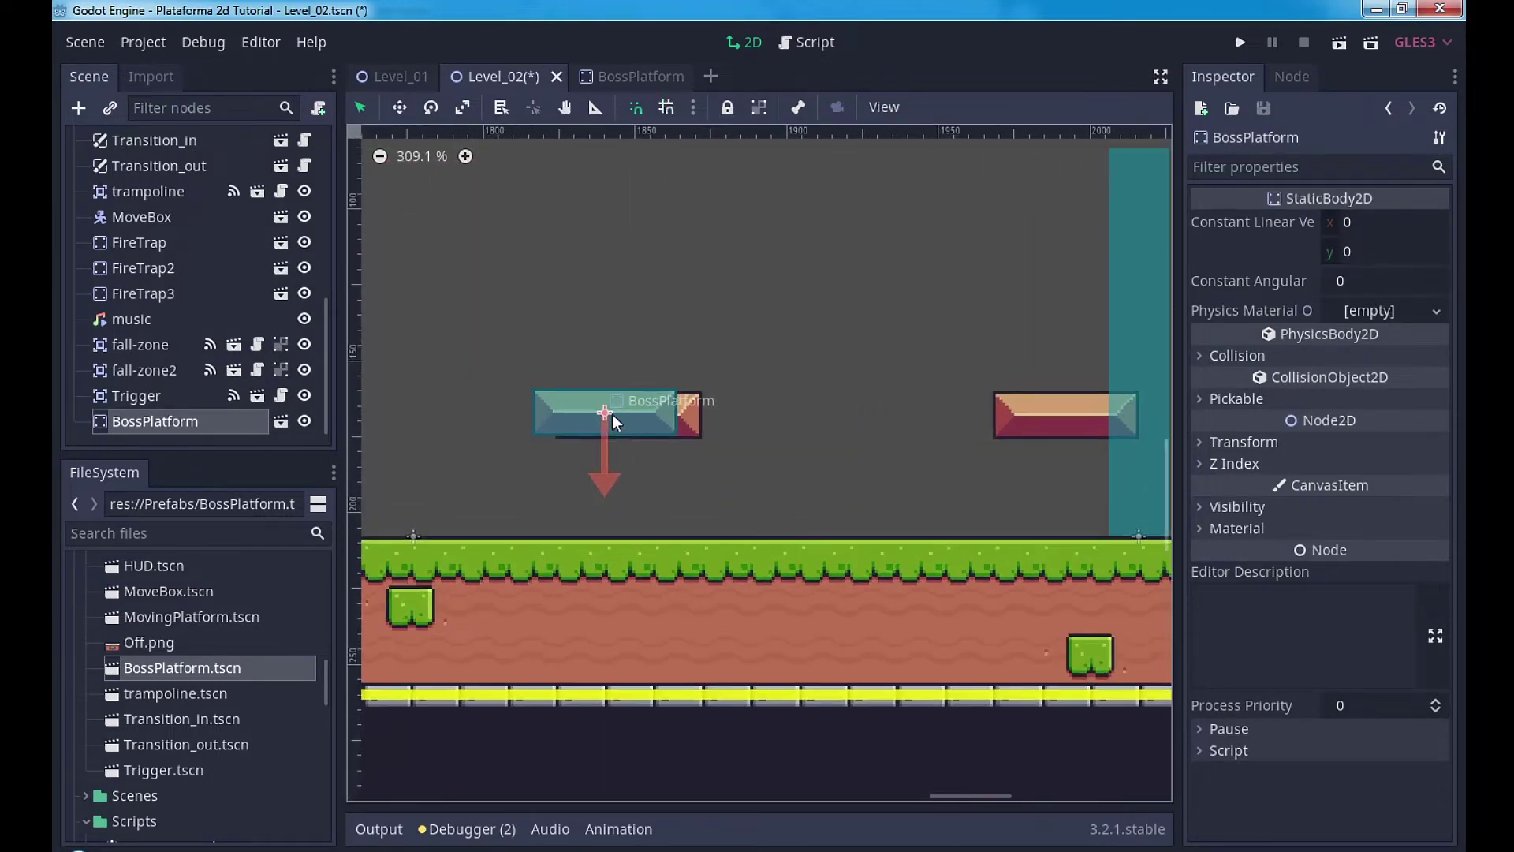
key(w)
drag(614, 422, 639, 420)
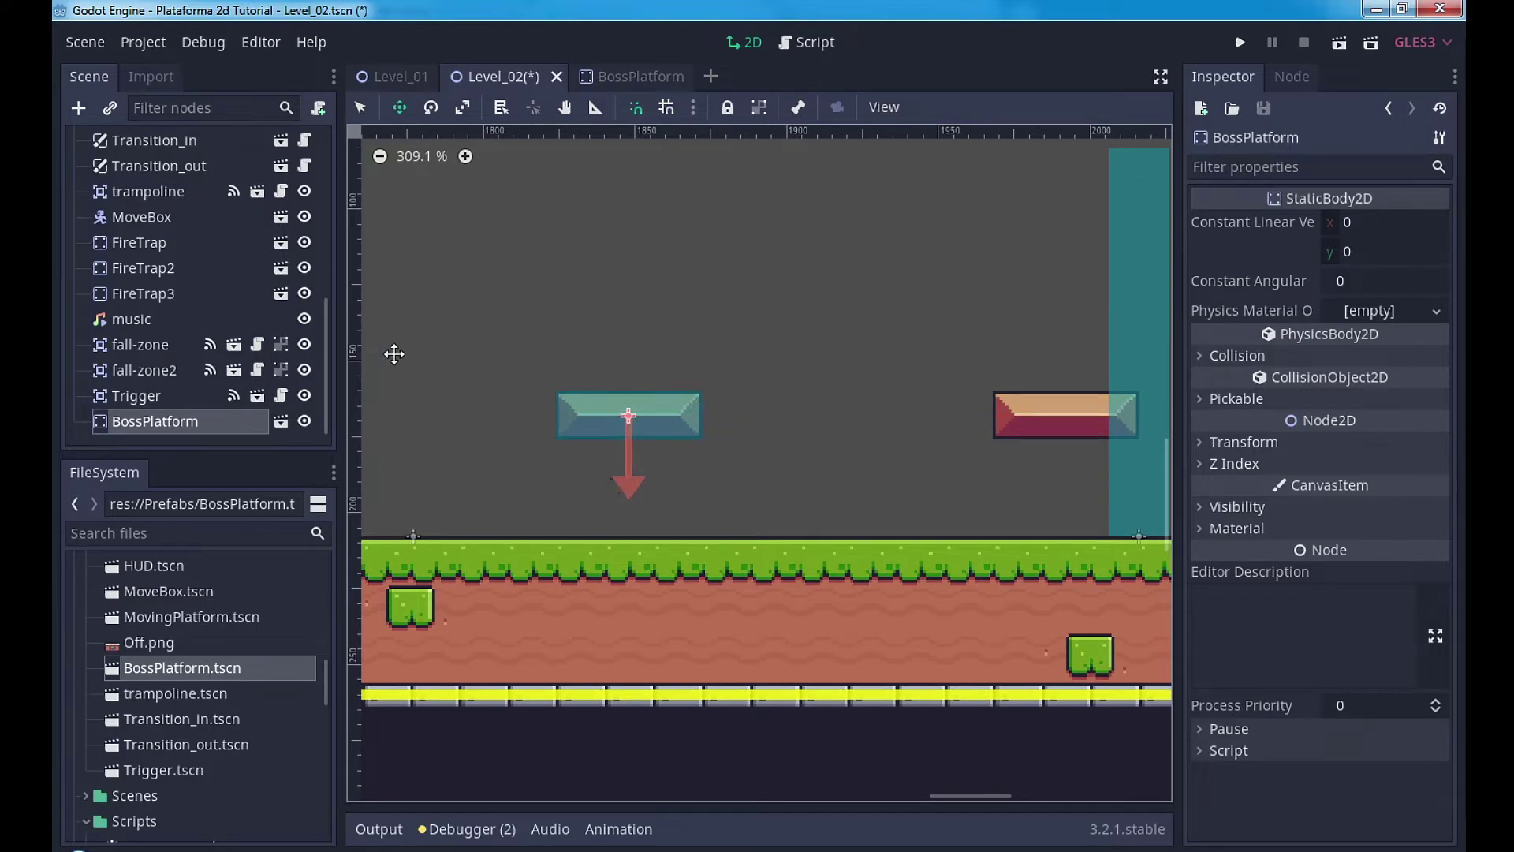
key(ctrl+d)
drag(649, 429, 1084, 429)
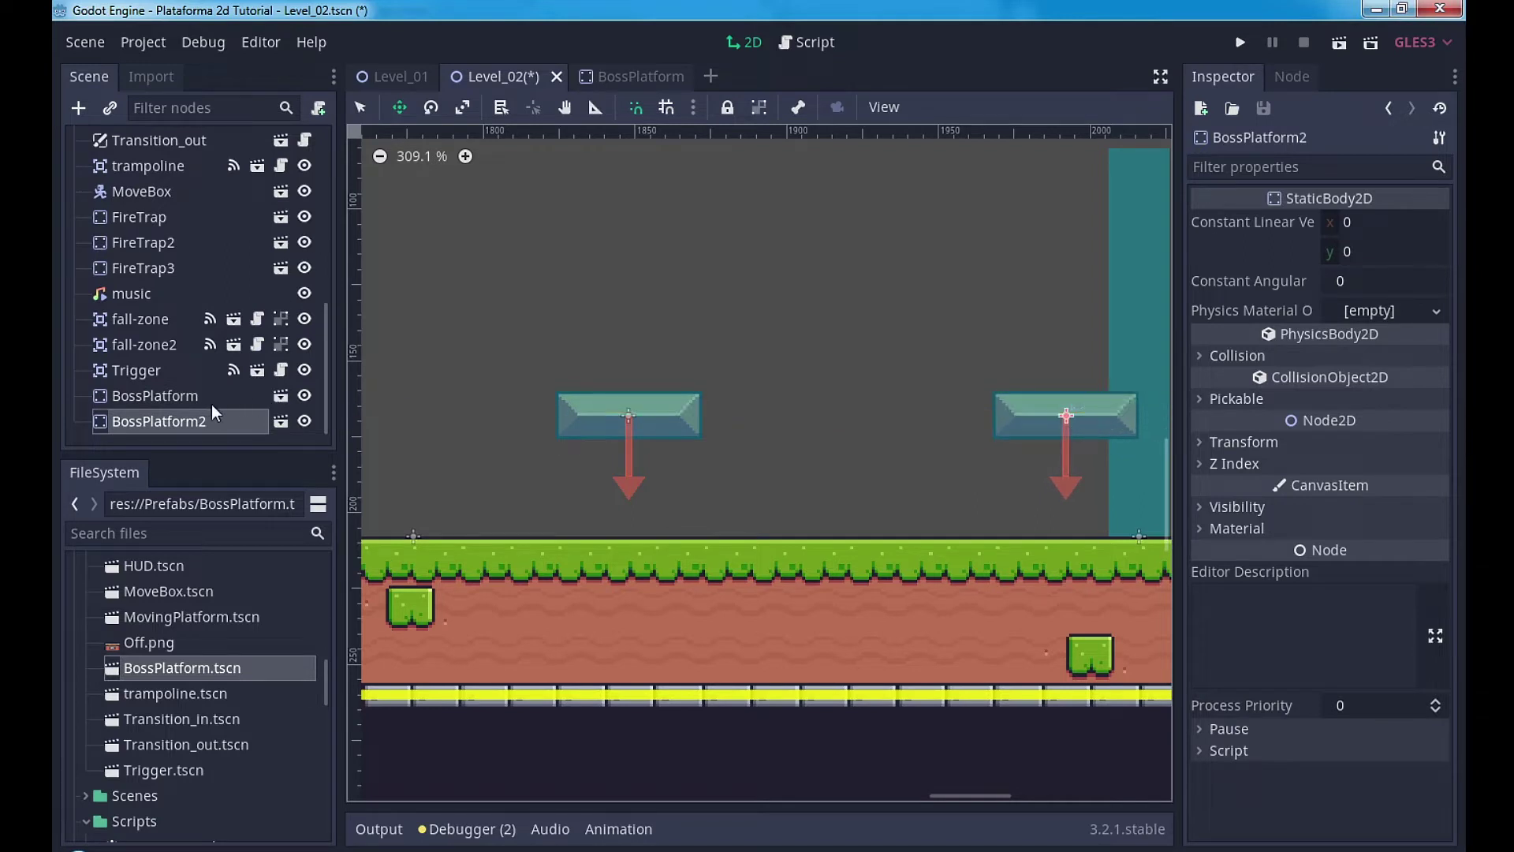
Step: Hide both BossPlatform instances to reveal the red tiles beneath them
scroll(193, 261, up, 3)
scroll(189, 254, up, 4)
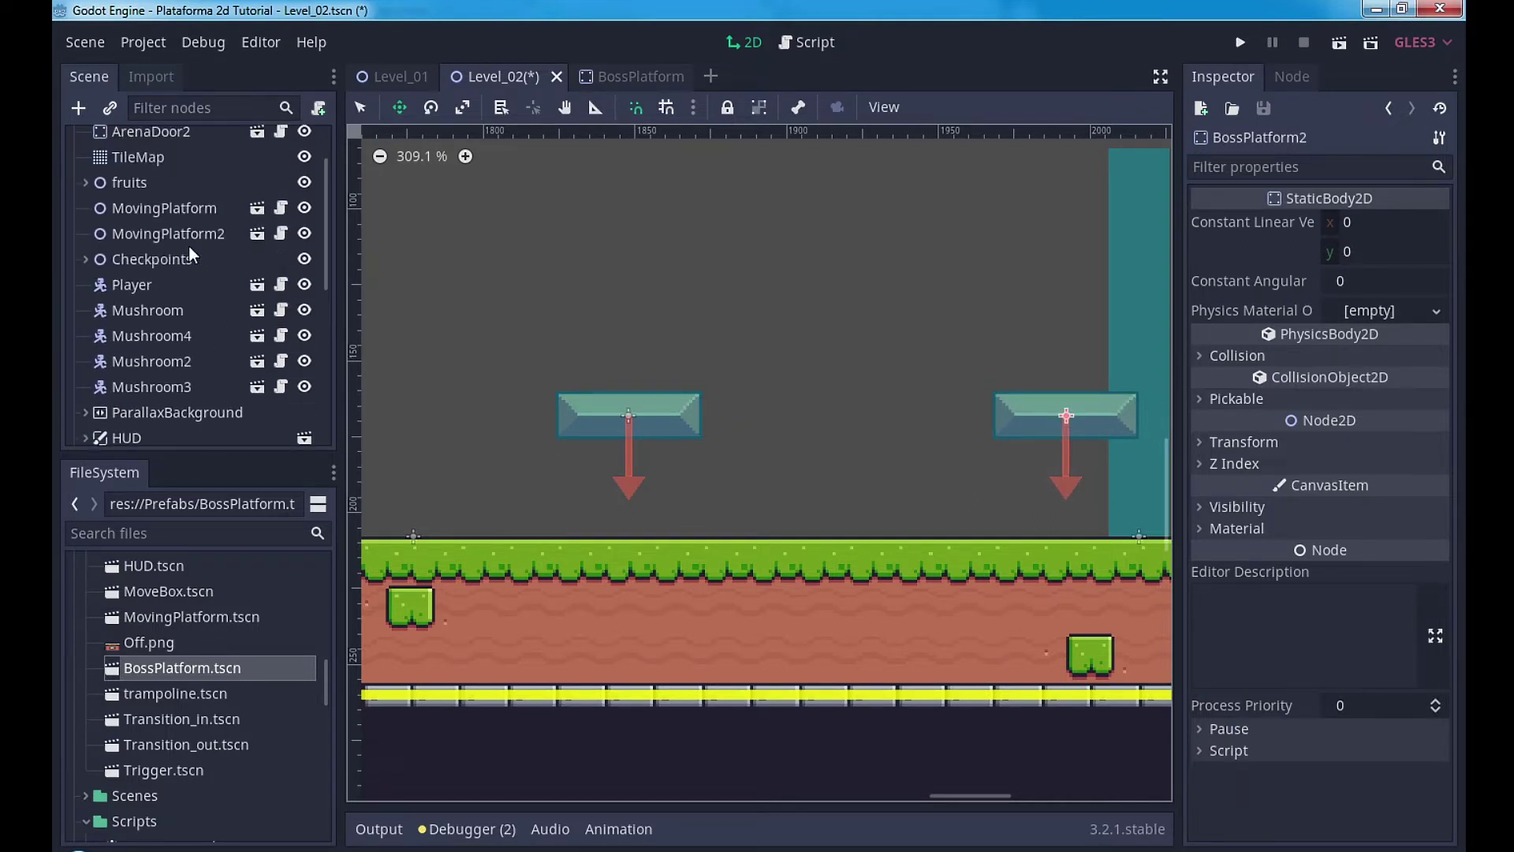
scroll(189, 254, up, 2)
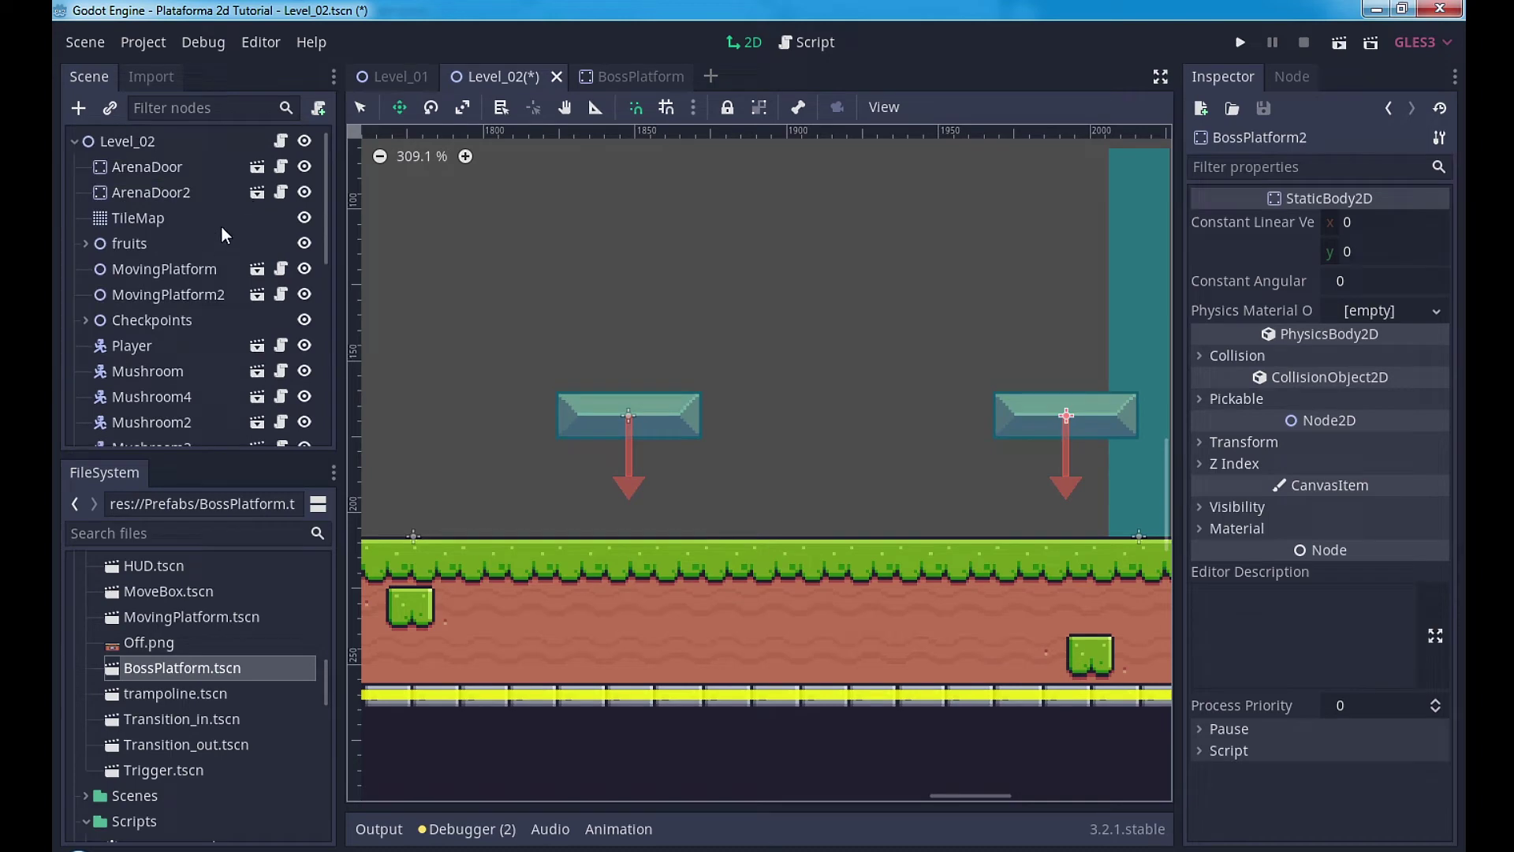
scroll(282, 370, down, 10)
click(305, 397)
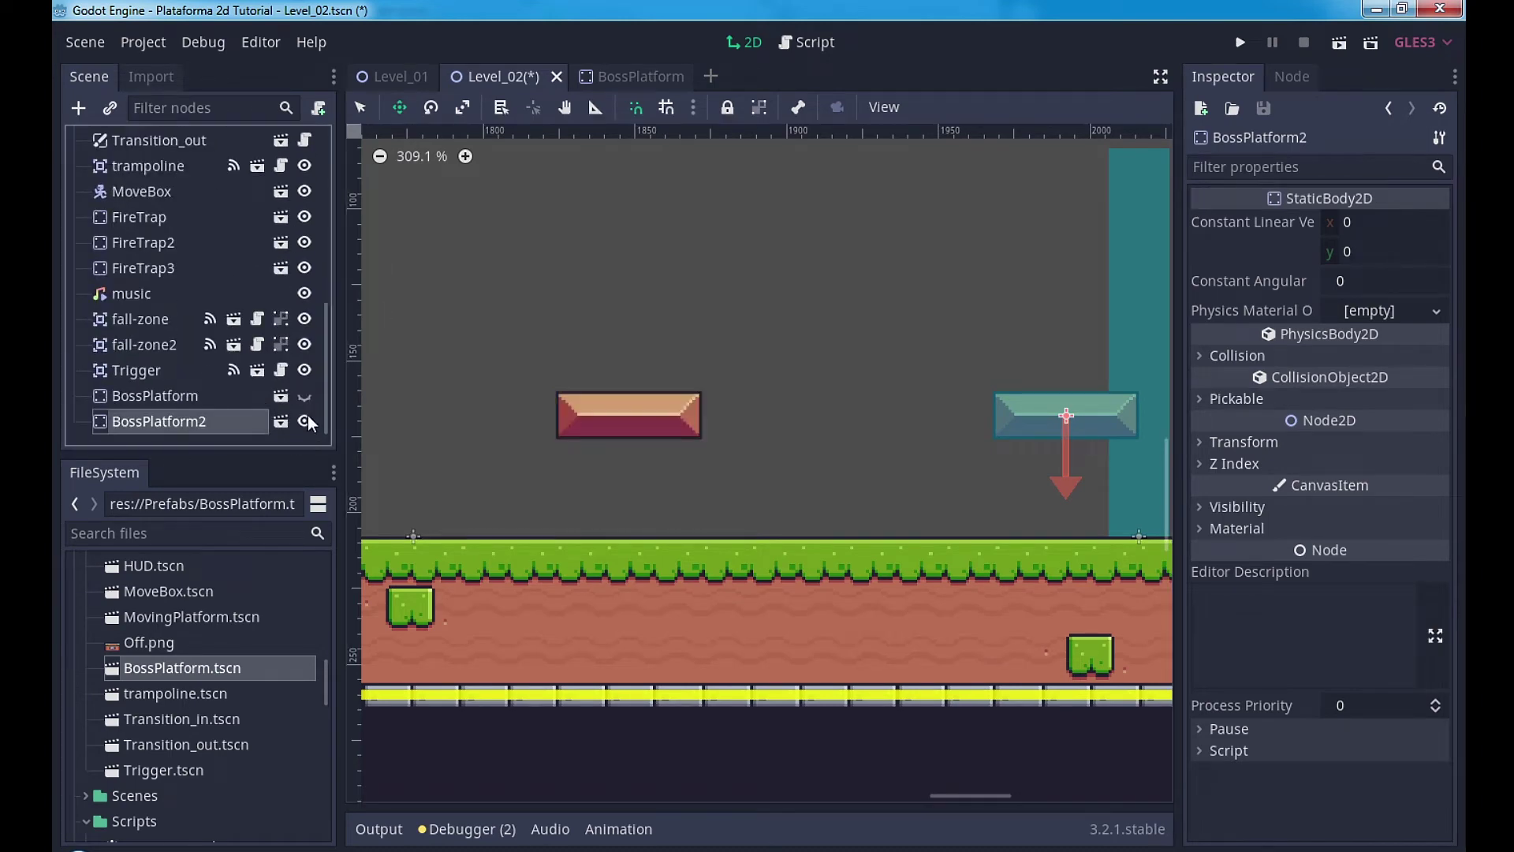
click(304, 421)
Step: Erase the red platform tiles from the TileMap, then show both BossPlatforms again
scroll(191, 290, up, 8)
scroll(187, 290, up, 2)
click(159, 218)
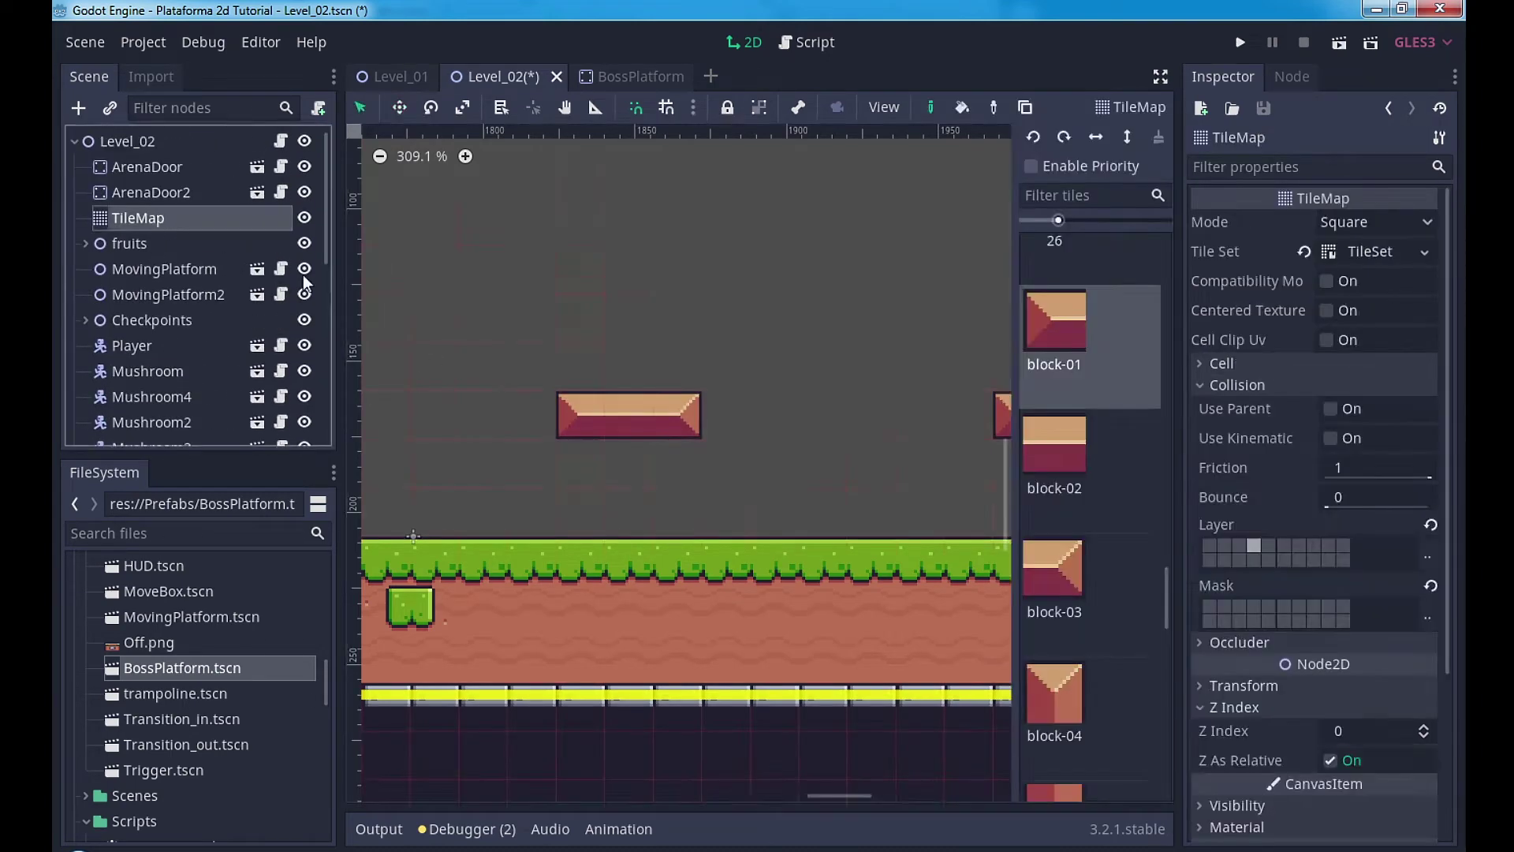
right_drag(575, 418, 892, 427)
scroll(631, 410, right, 3)
scroll(631, 410, right, 2)
scroll(191, 350, down, 5)
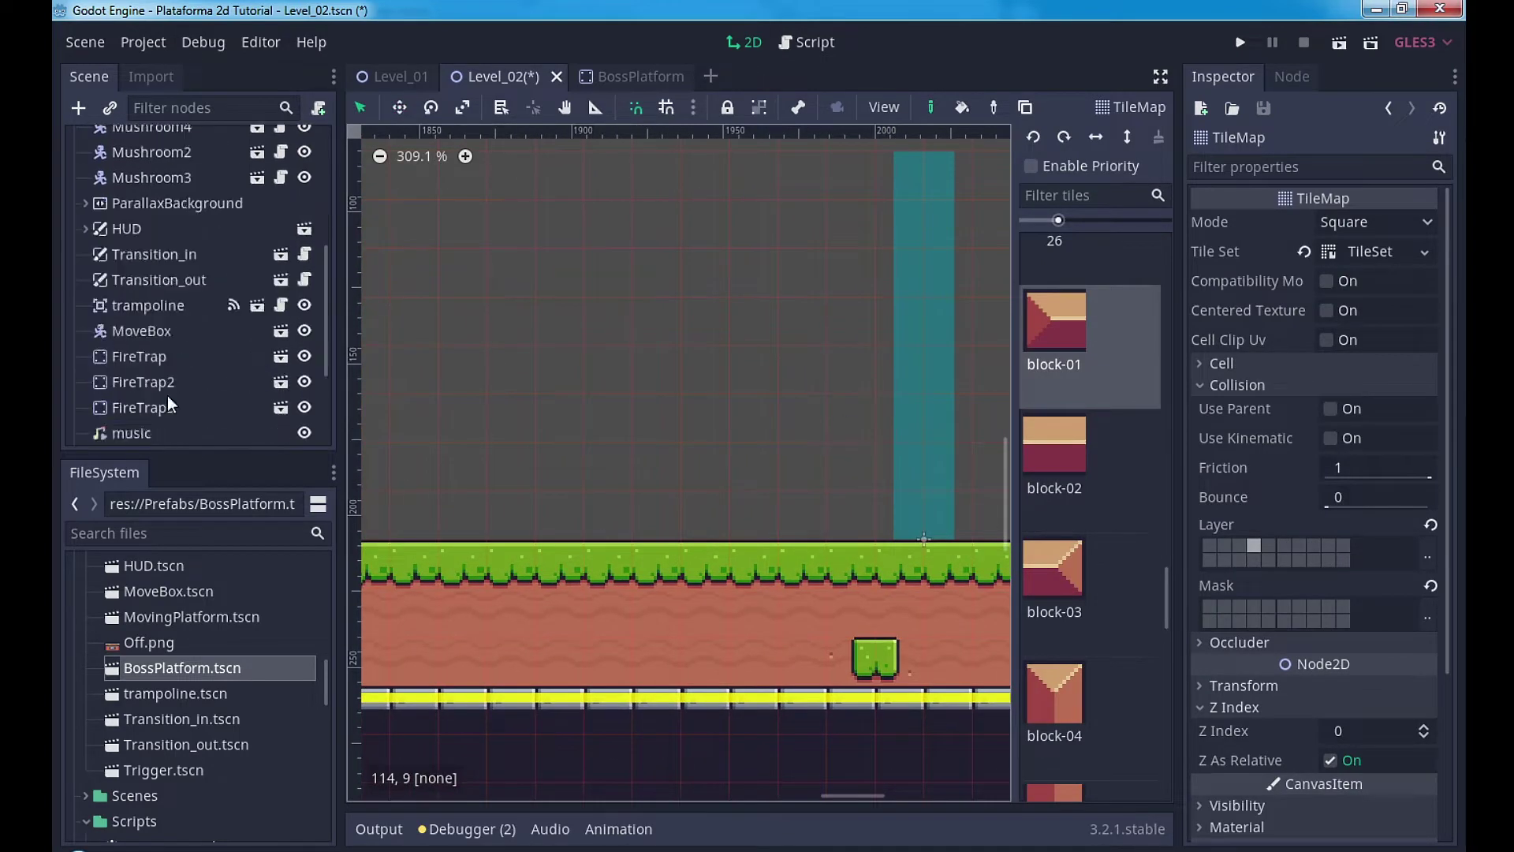
scroll(190, 396, down, 5)
click(305, 395)
click(305, 421)
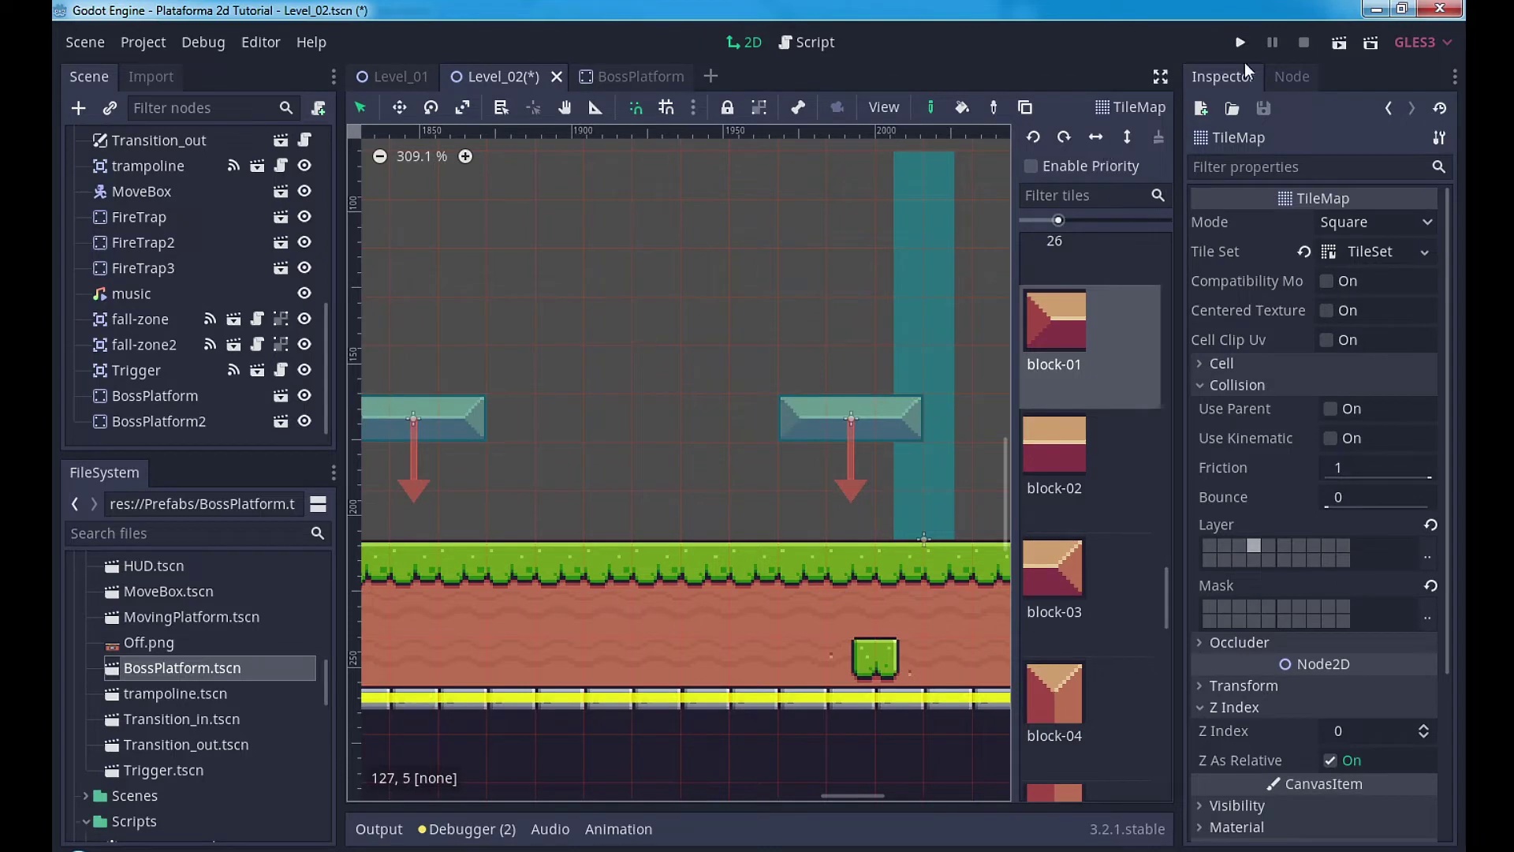
Step: Playtest Level_02 by running right and jumping onto the left platform, then return to the BossPlatform scene
click(1341, 41)
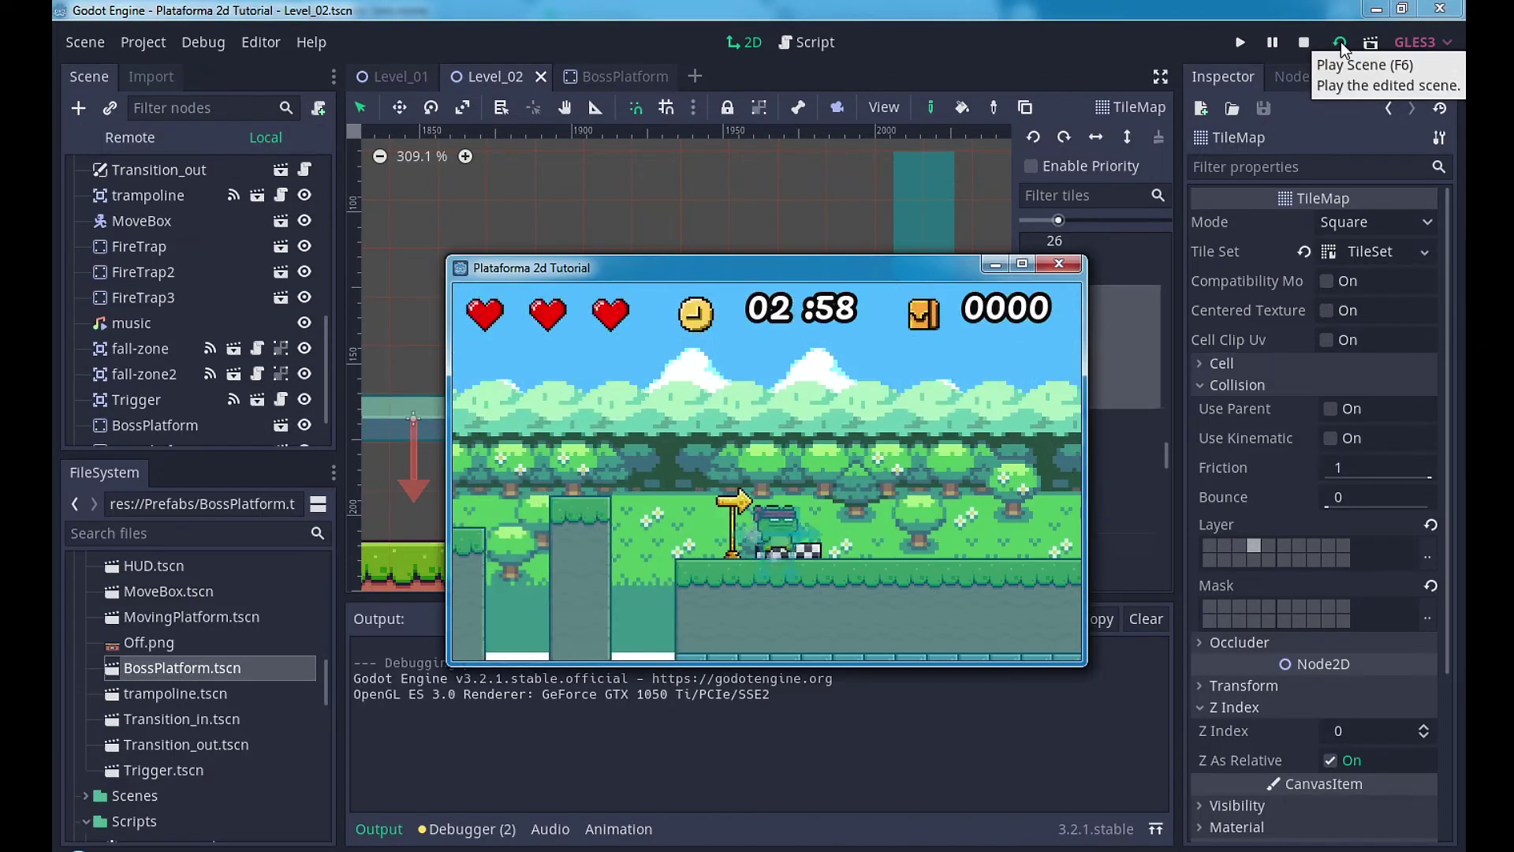
key(Right)
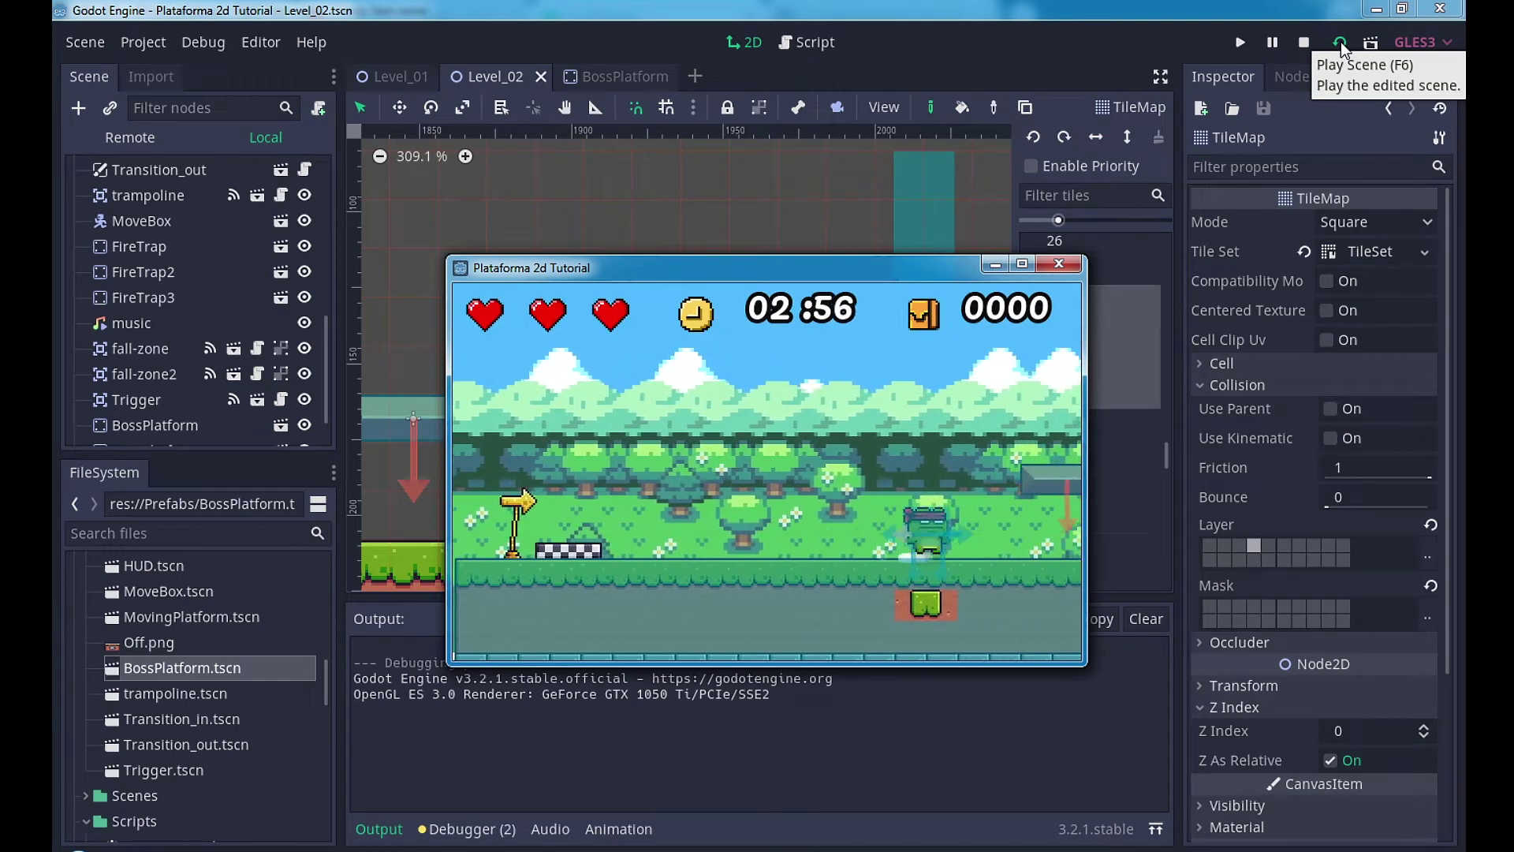
key(Right)
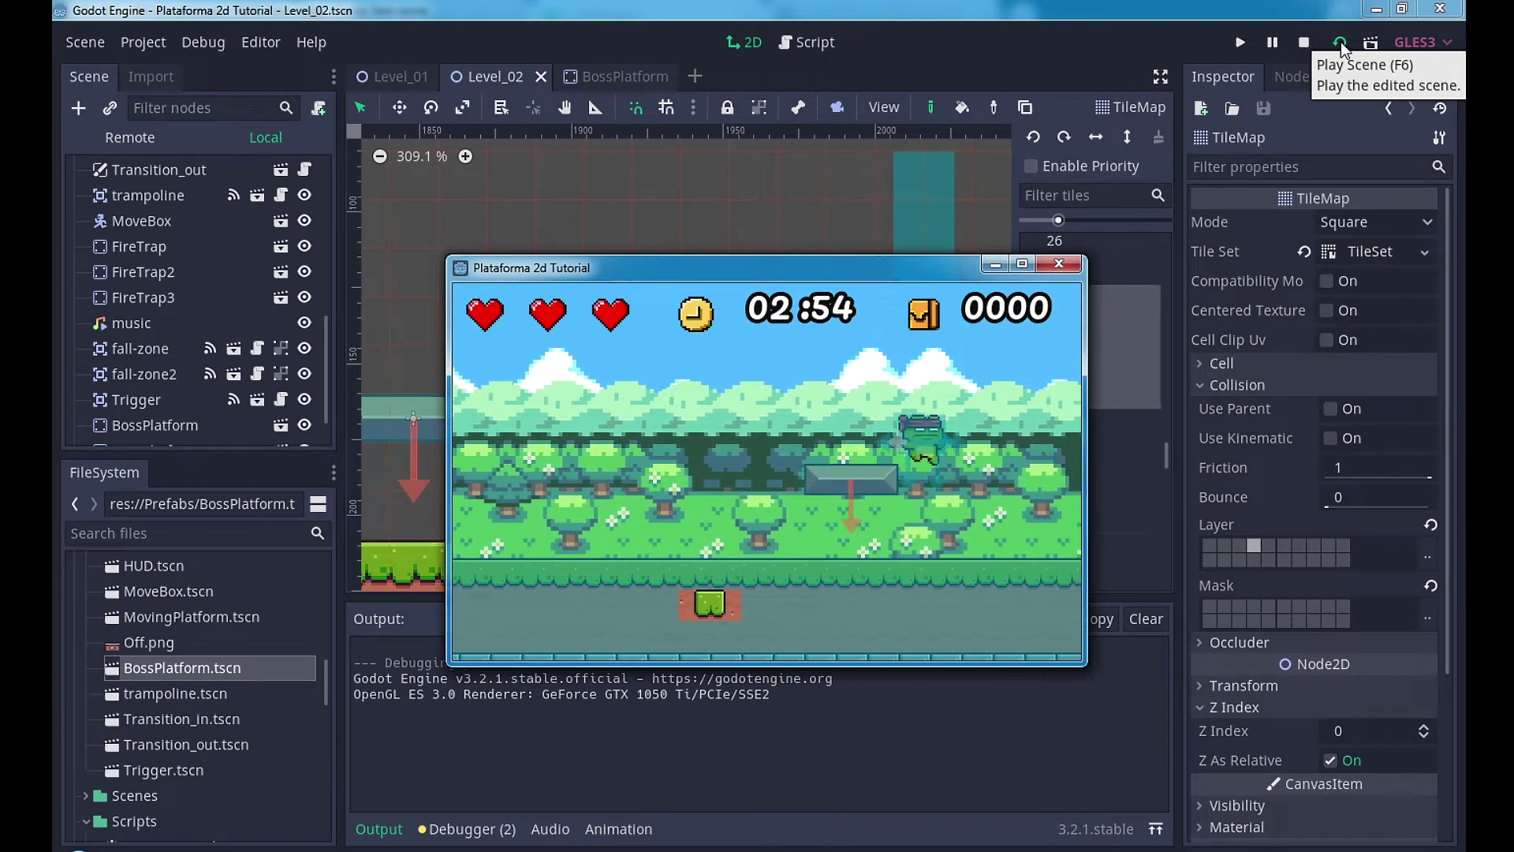
key(Right)
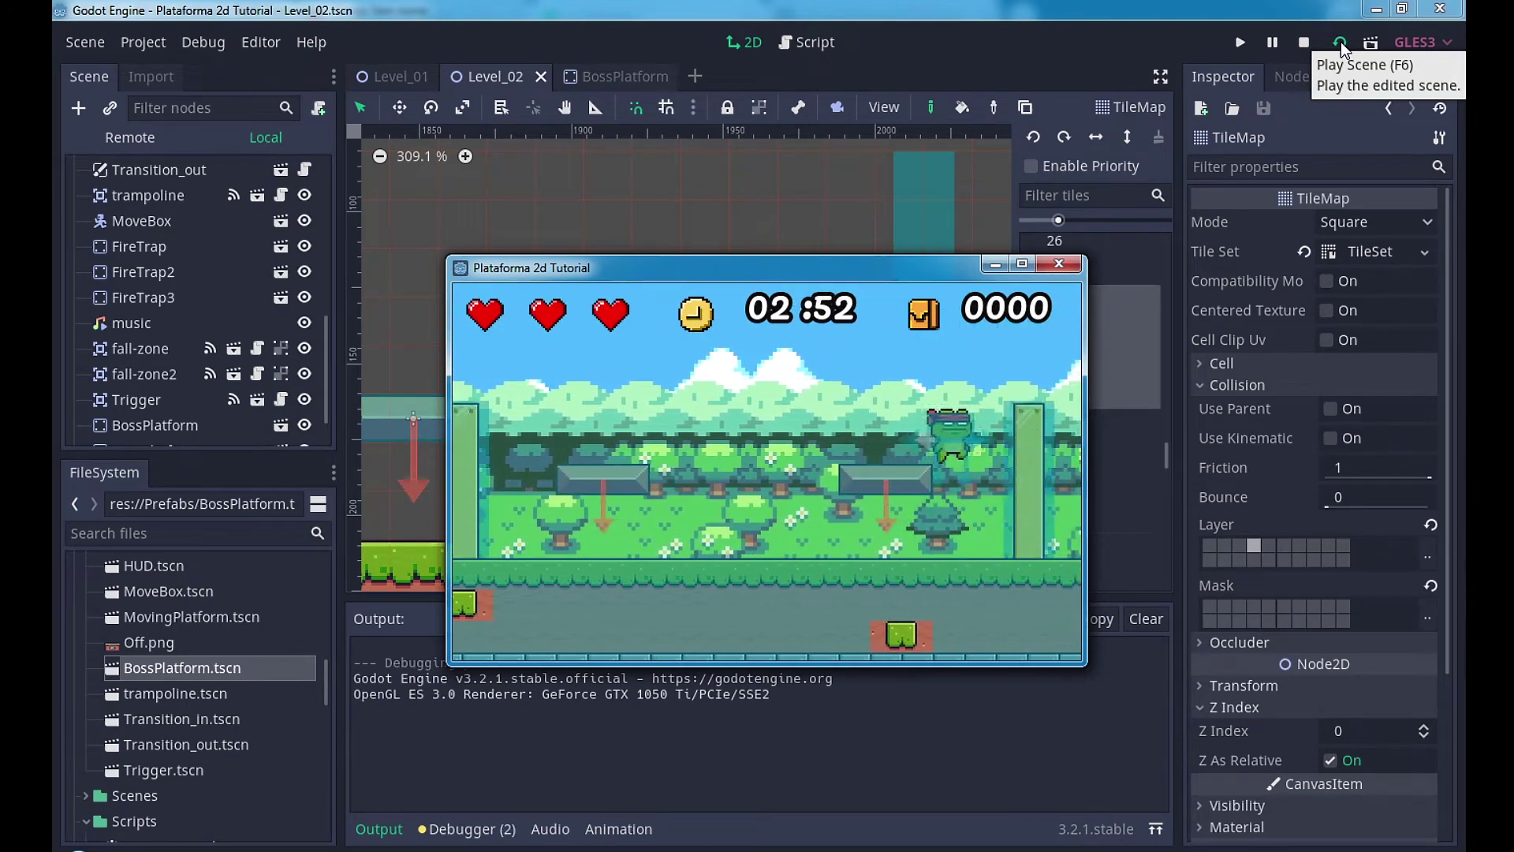
key(Left)
key(space)
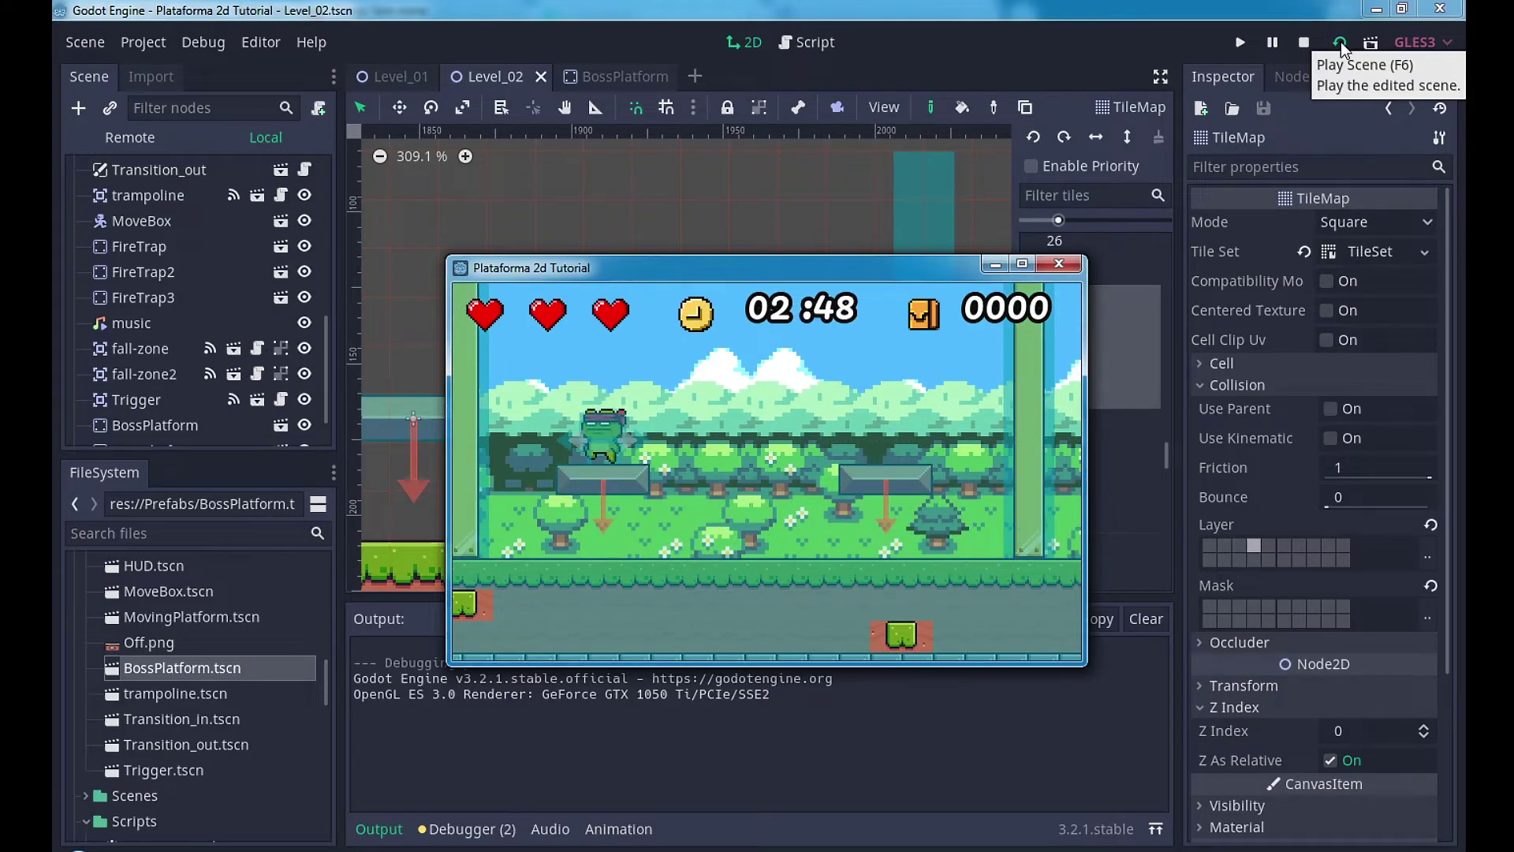
click(1059, 263)
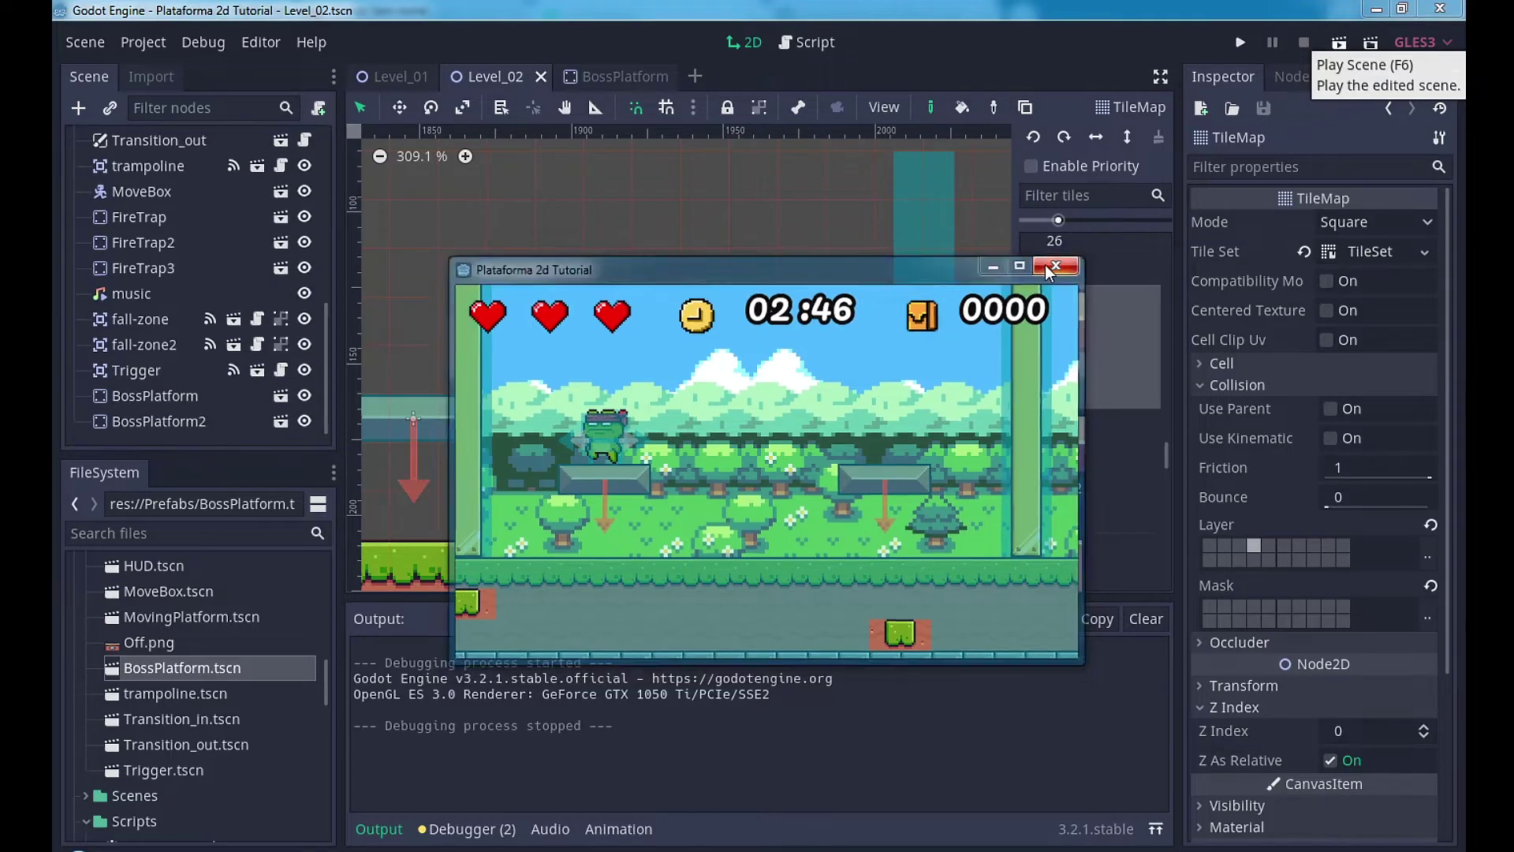
click(599, 77)
Step: Put the BossPlatform root on the World collision layer instead of Player, and save
click(150, 145)
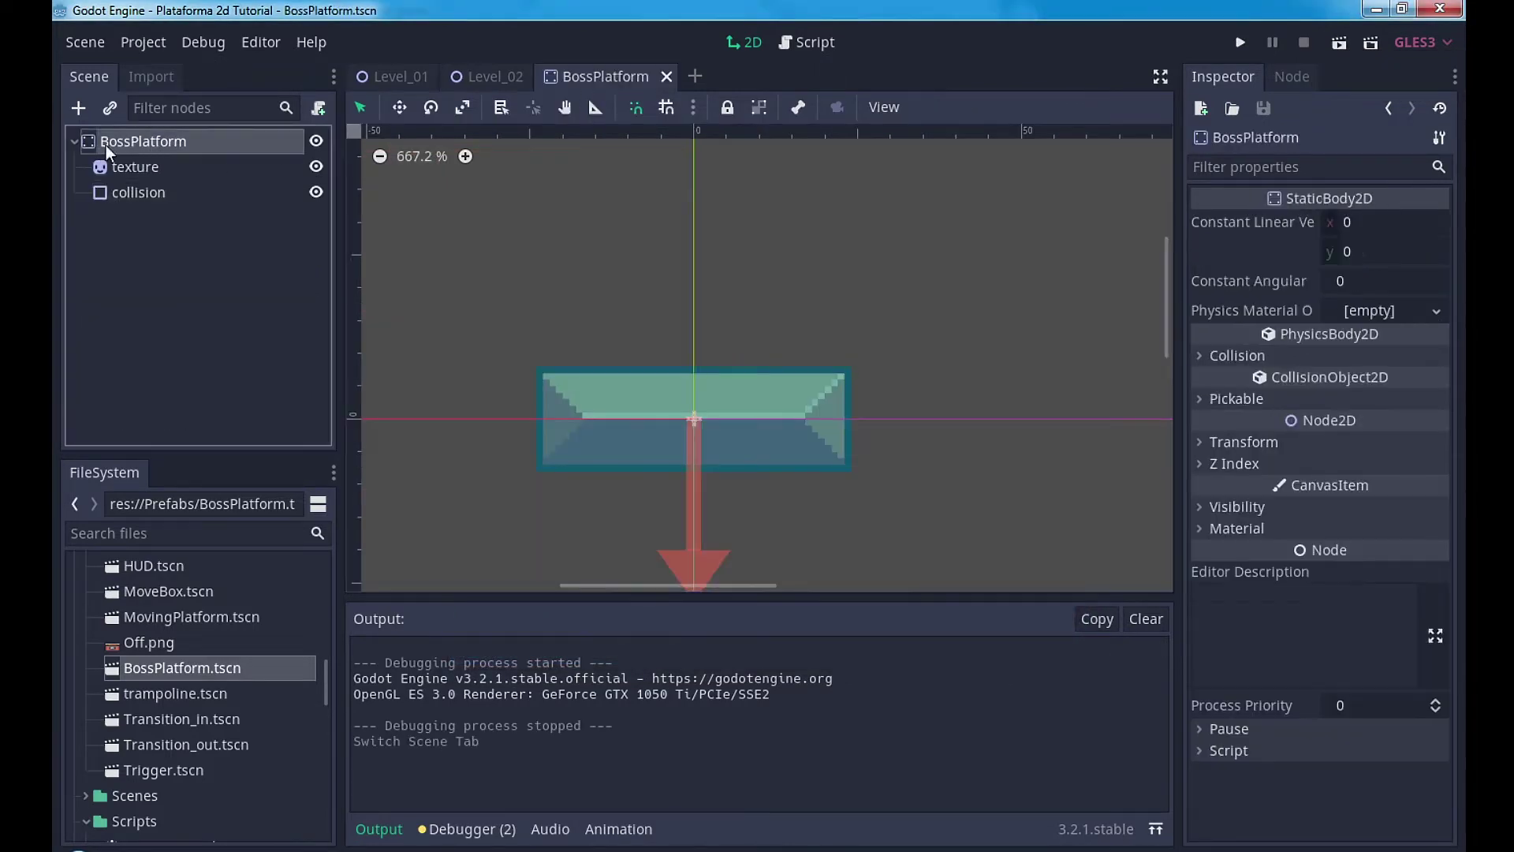
click(1238, 355)
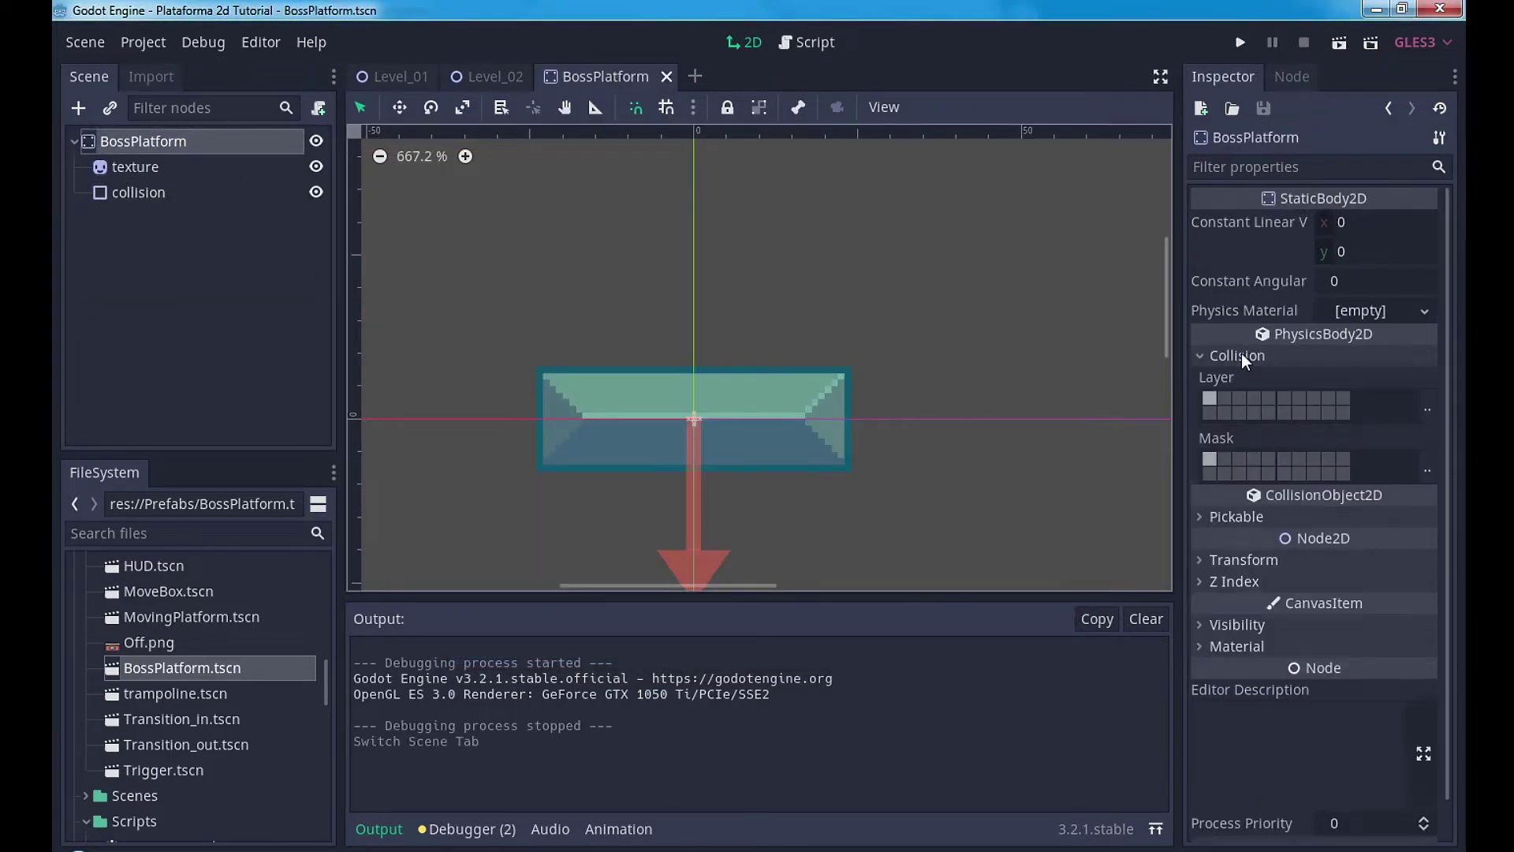
click(1424, 409)
click(1356, 408)
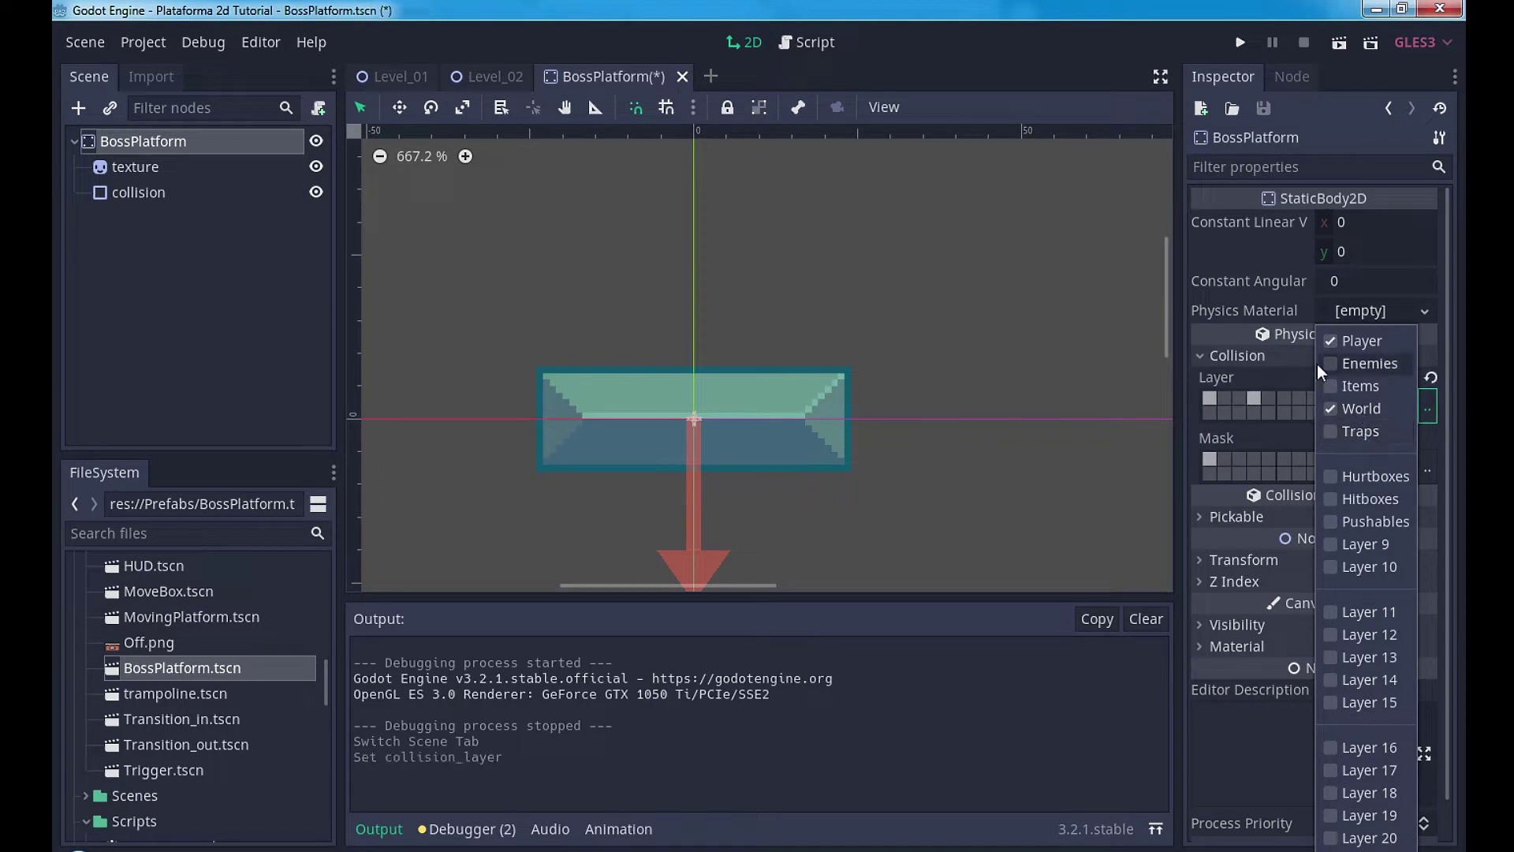
click(1331, 340)
click(514, 325)
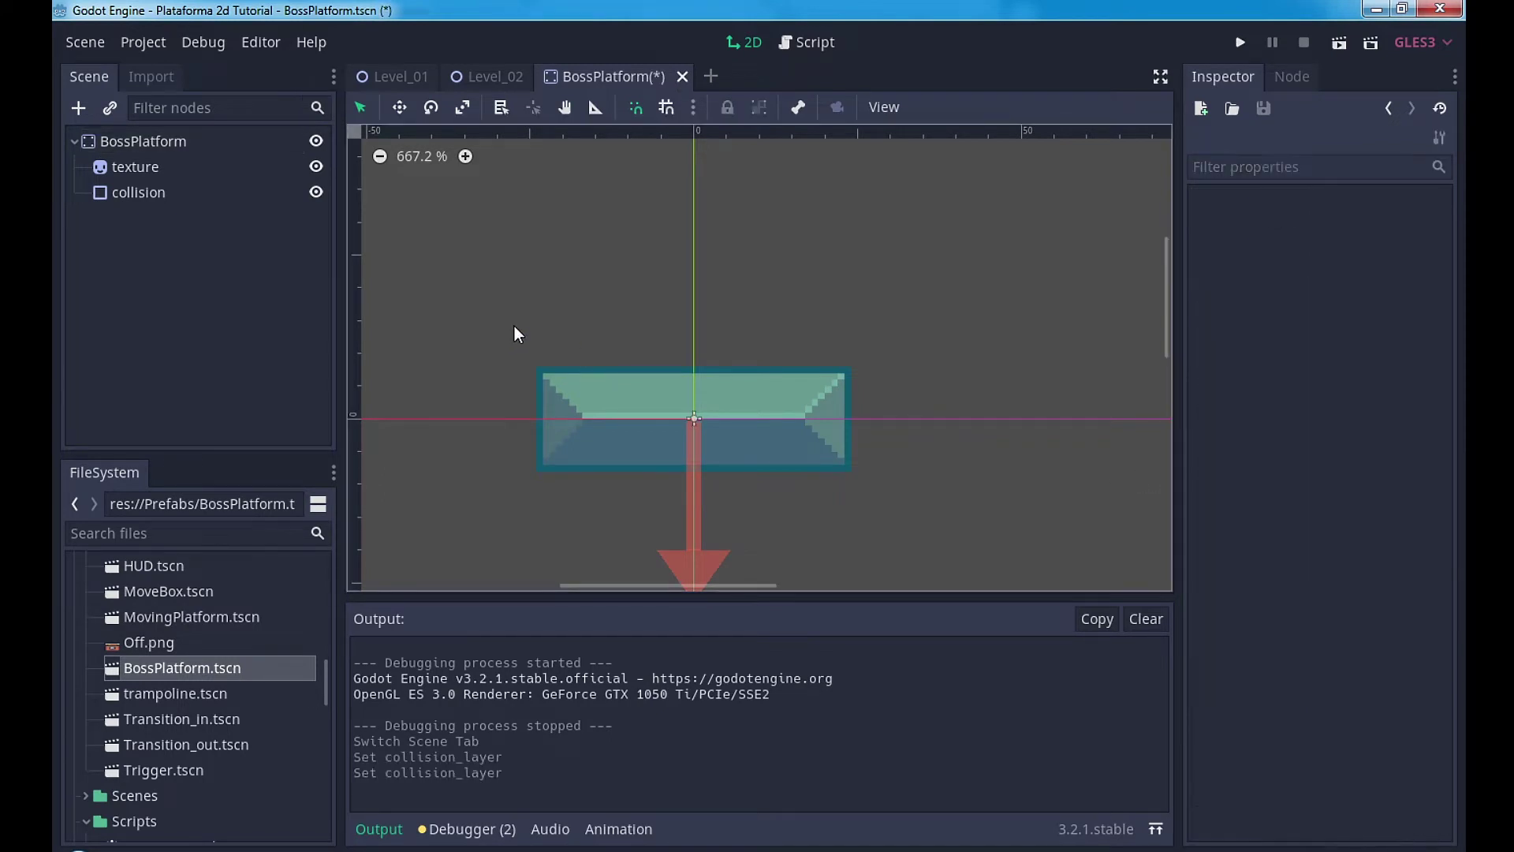
key(ctrl+s)
Step: In Level_02, move BossPlatform and BossPlatform2 just below ArenaDoor2, then save and run the level
click(484, 78)
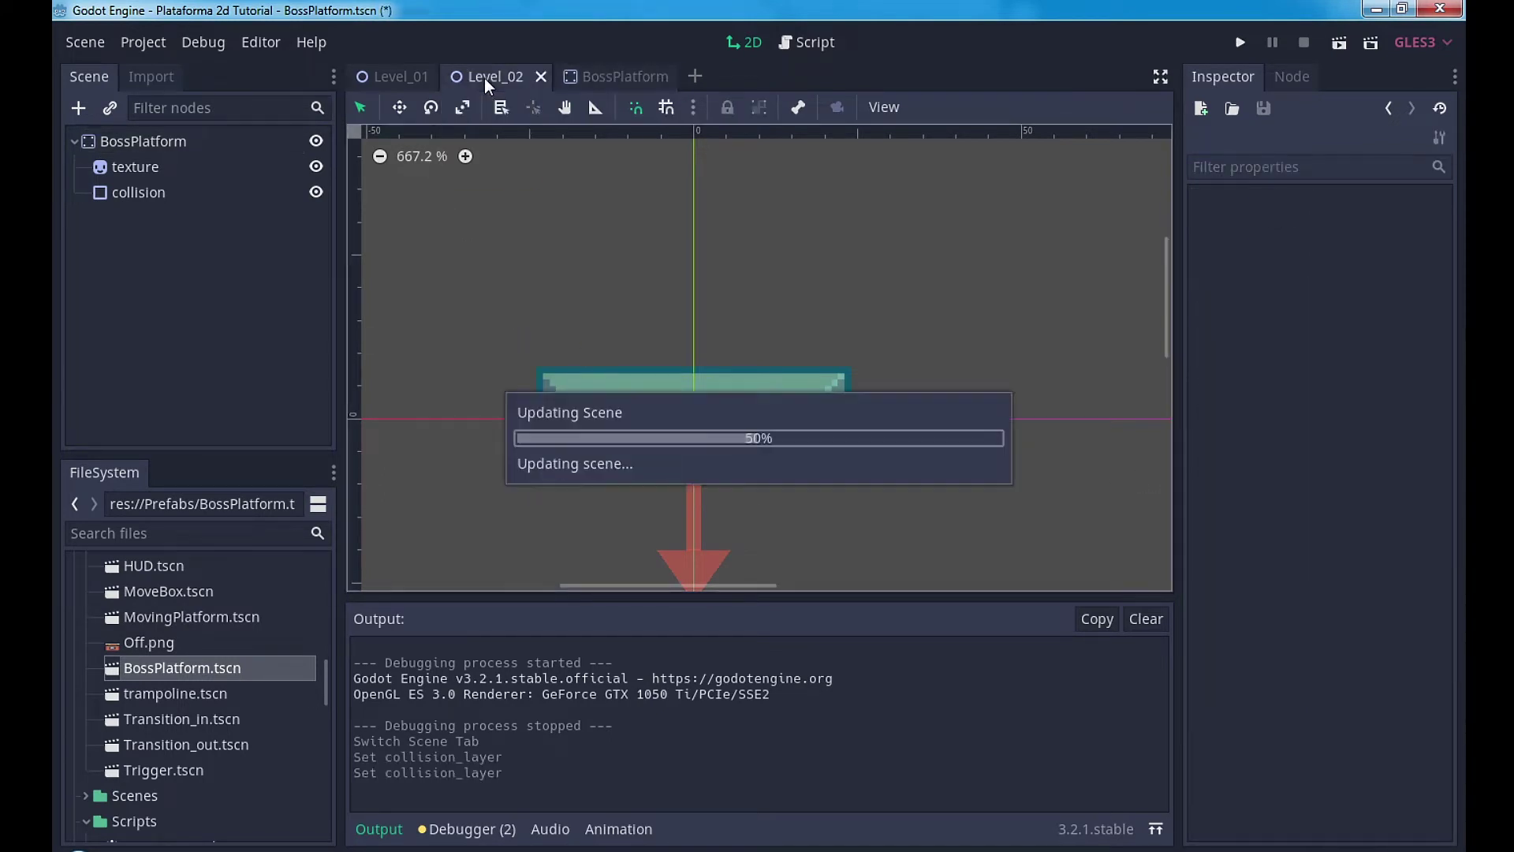
click(173, 392)
shift+click(174, 420)
drag(173, 420, 181, 146)
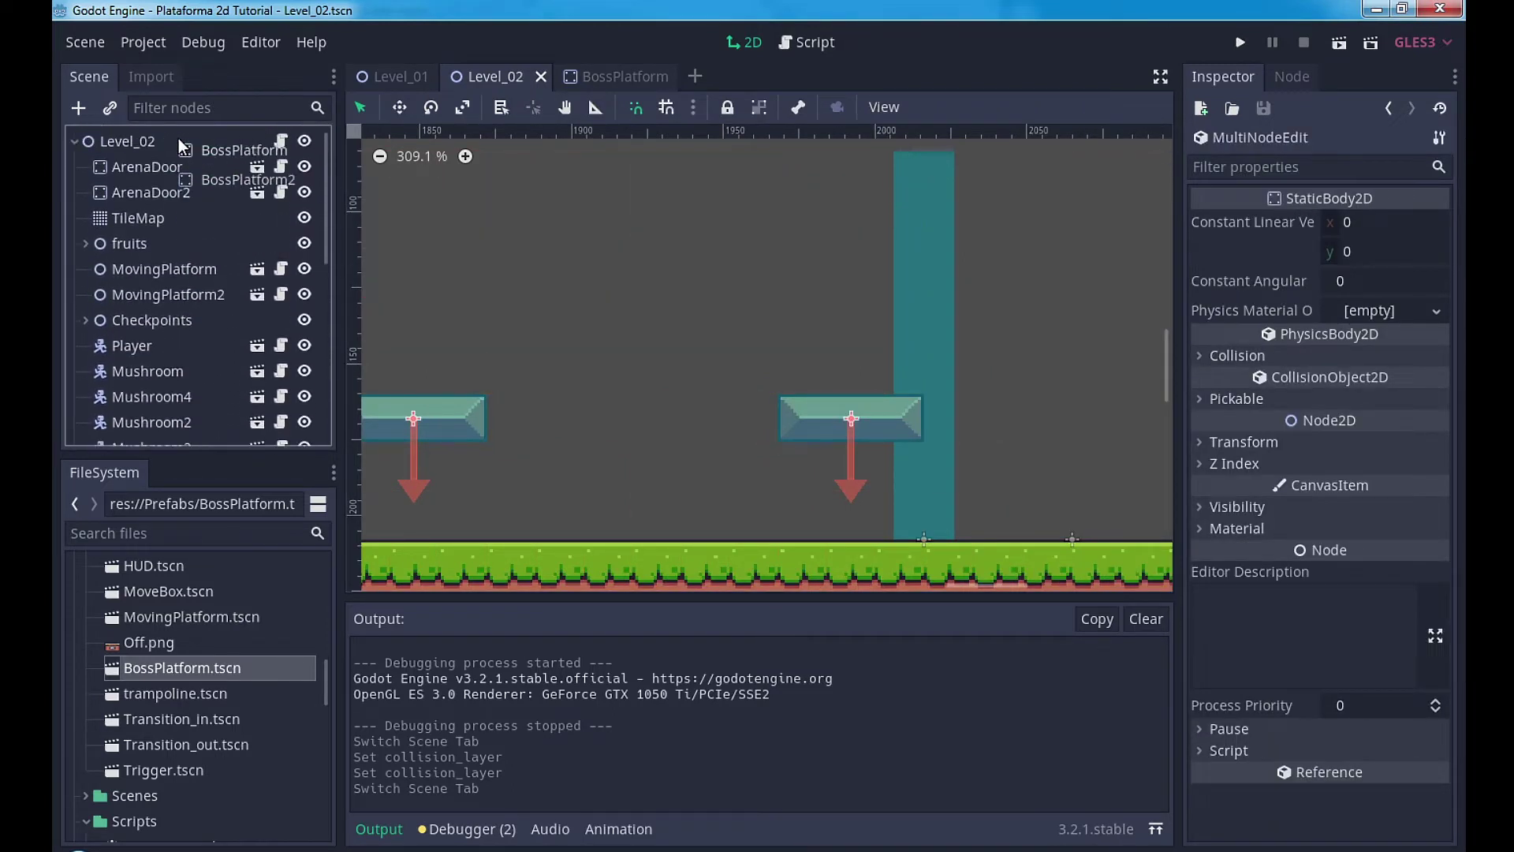
drag(181, 144, 166, 202)
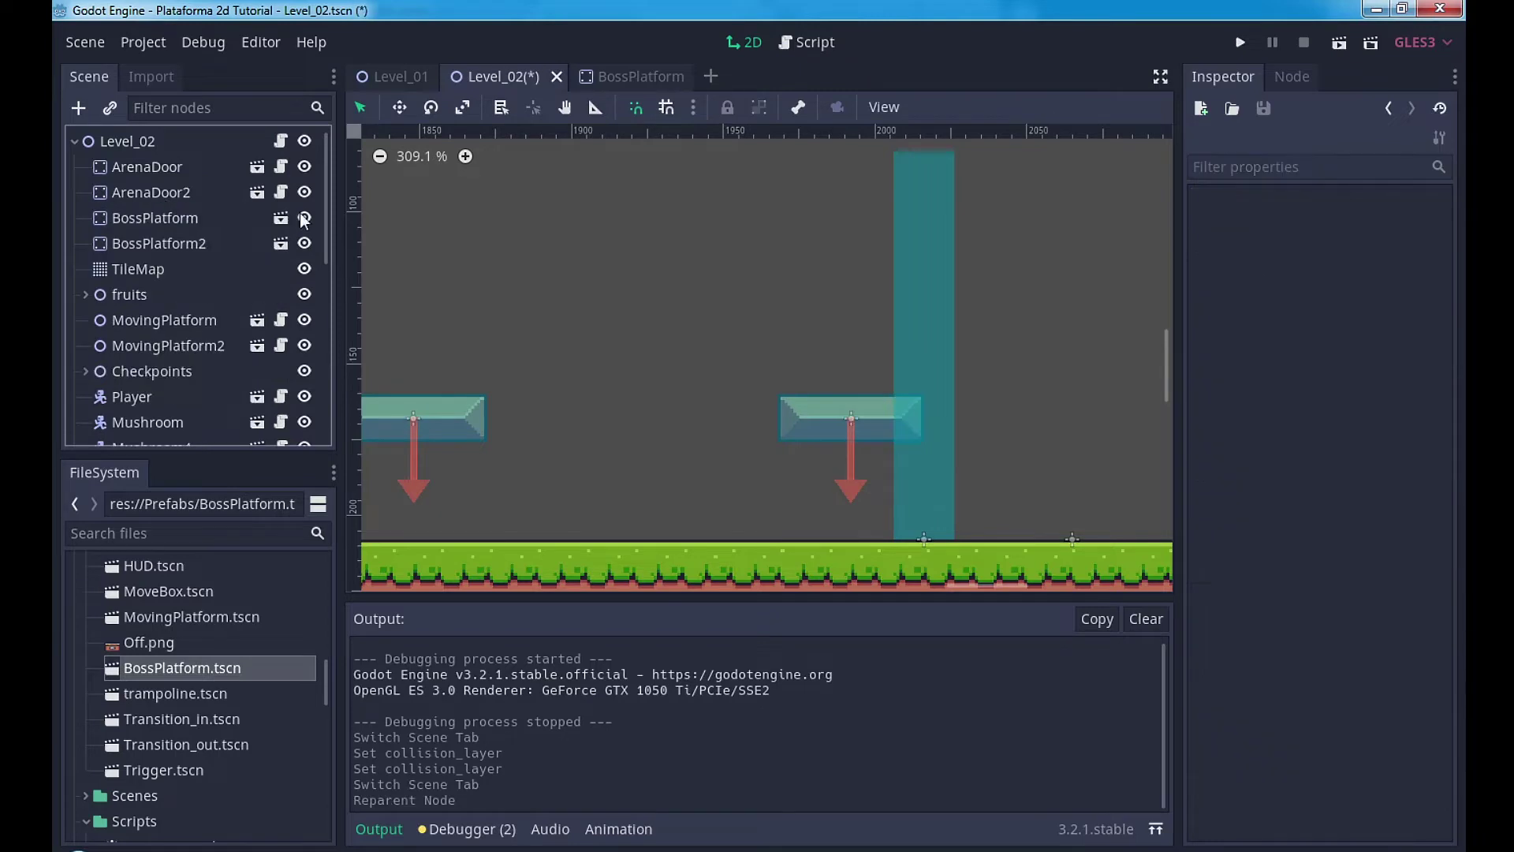
click(1339, 45)
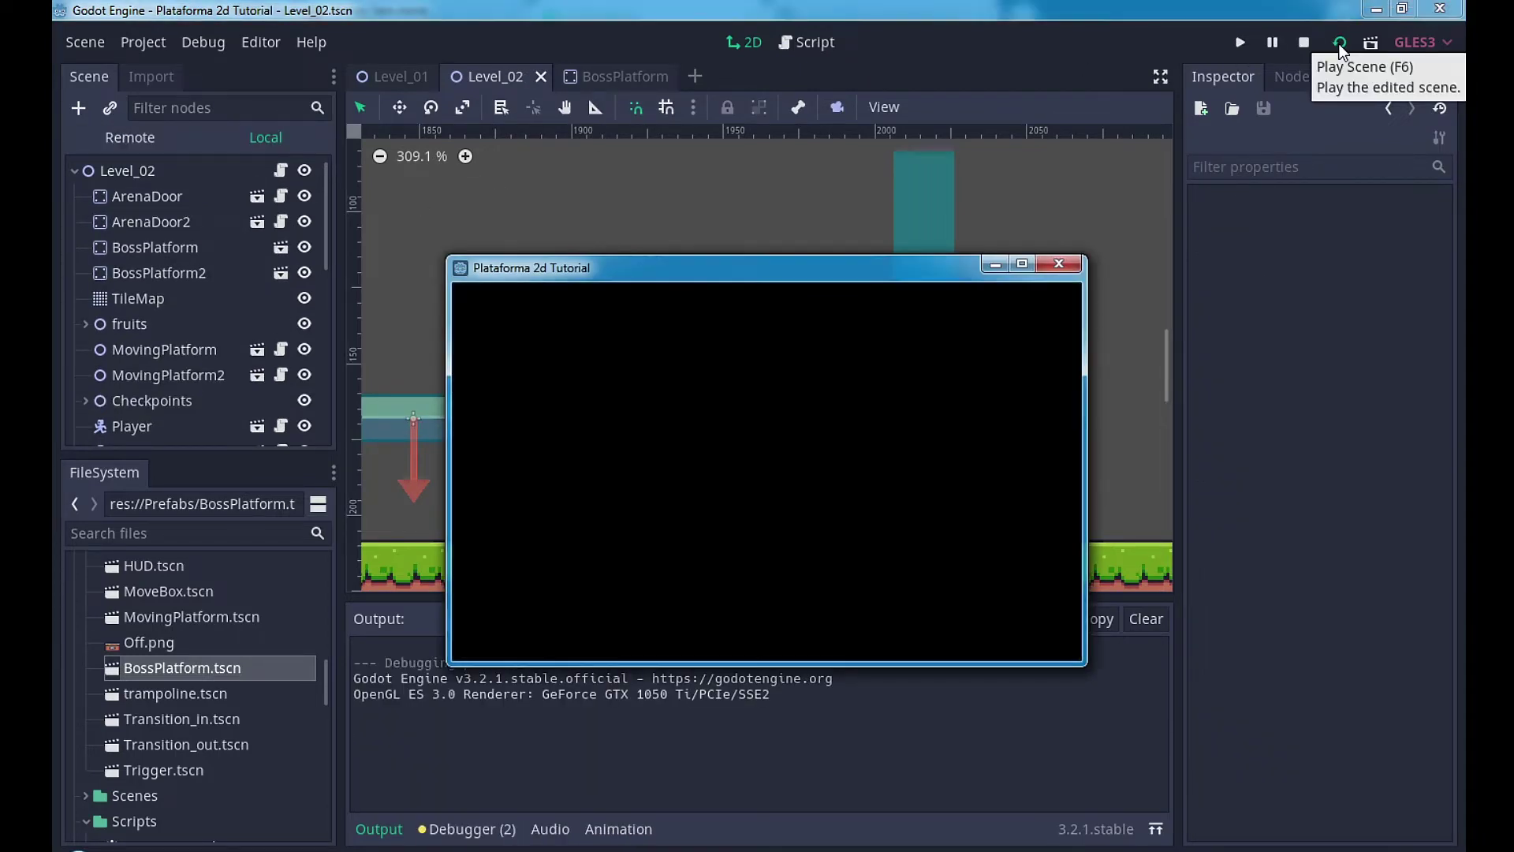
Step: Walk the frog into the arena, land it on the right floating boss platform, then close the game
key(Right)
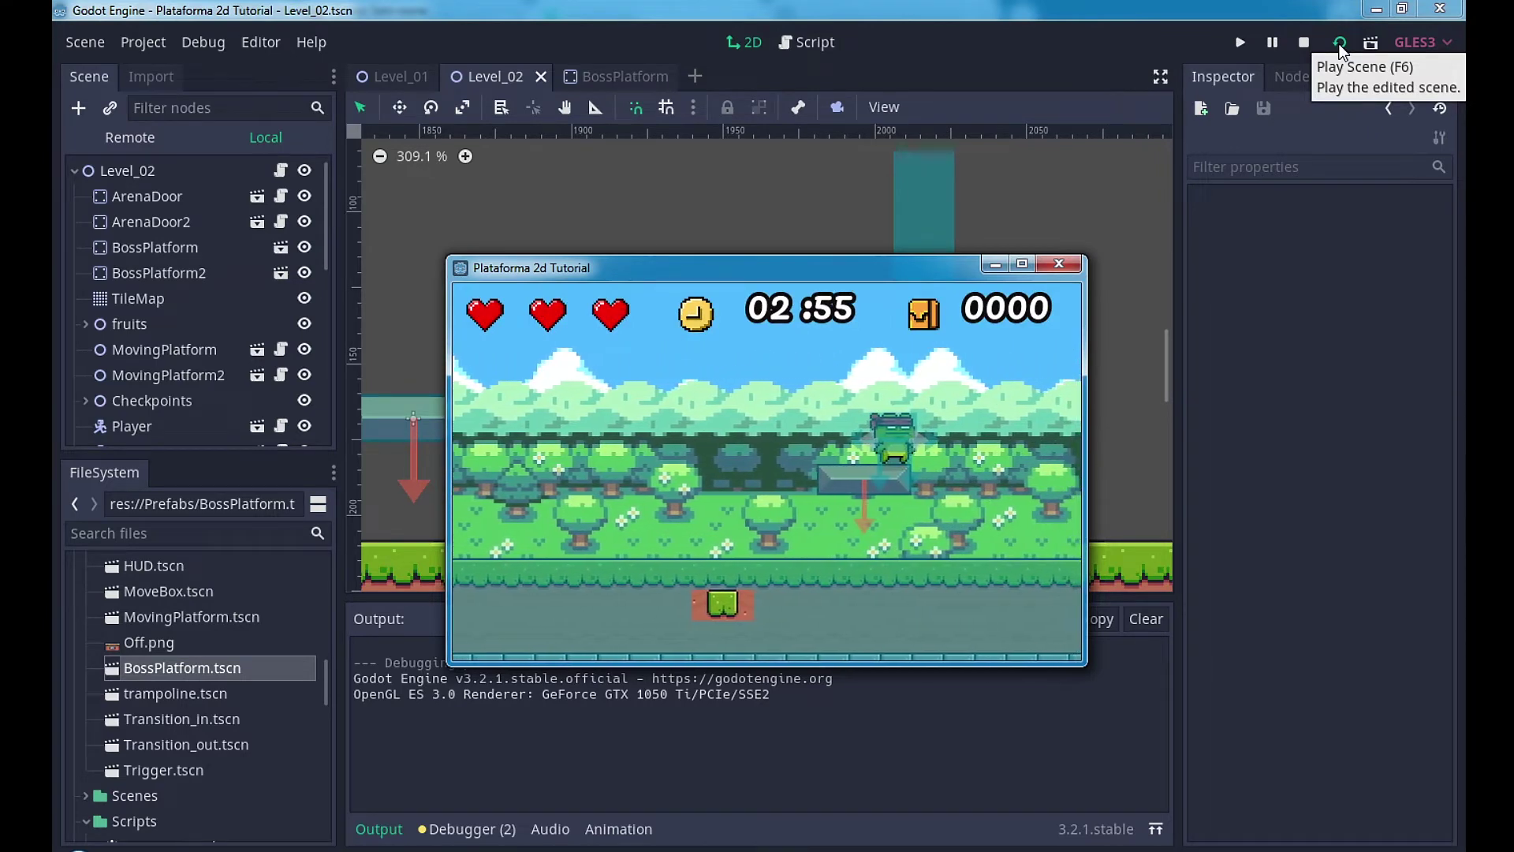
key(space)
key(Right)
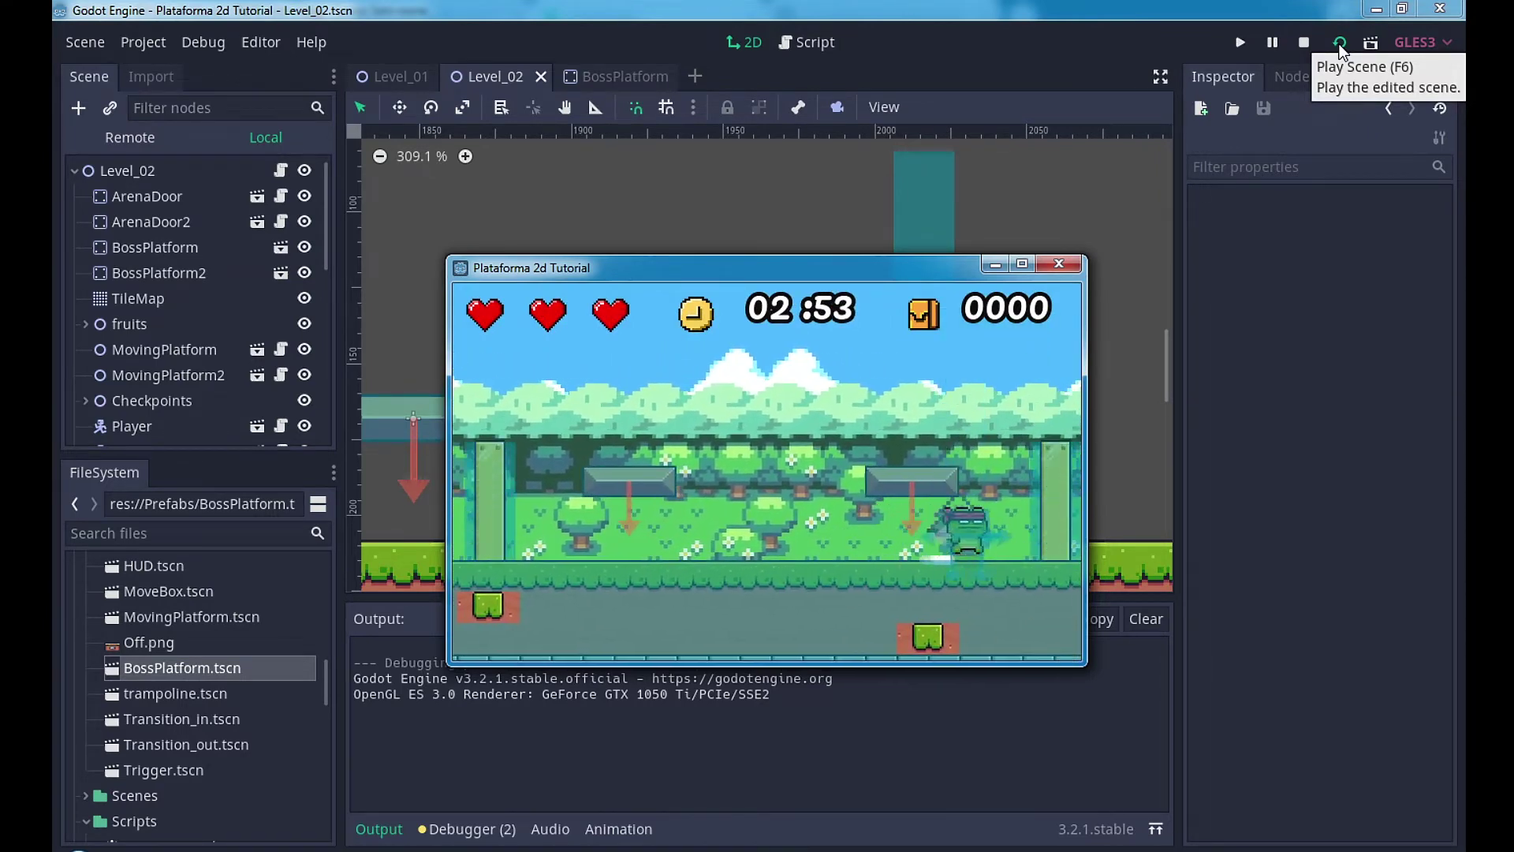
key(space)
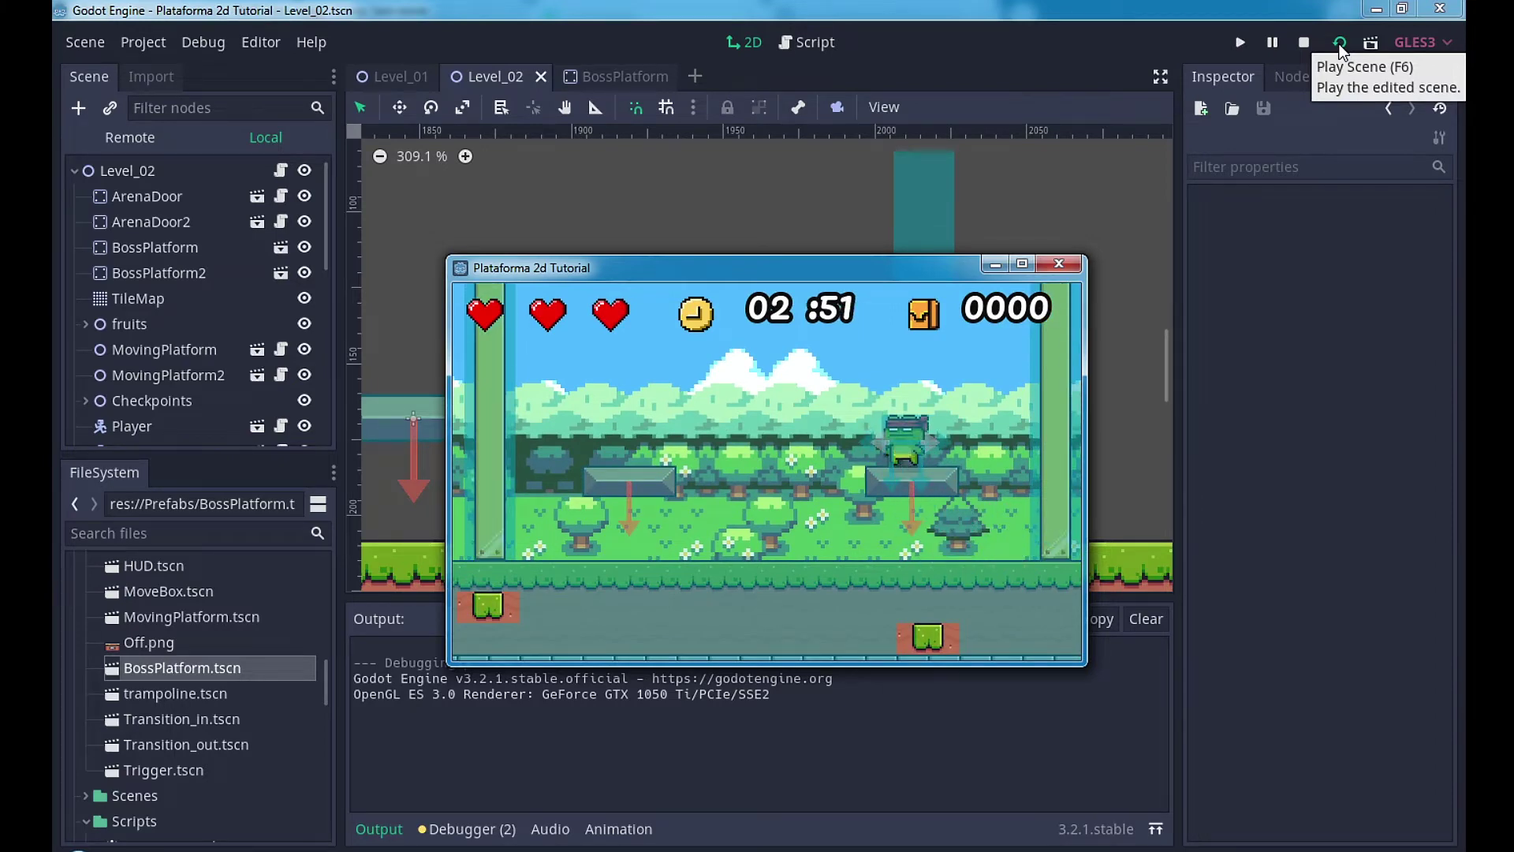
key(Left)
key(space)
key(Right)
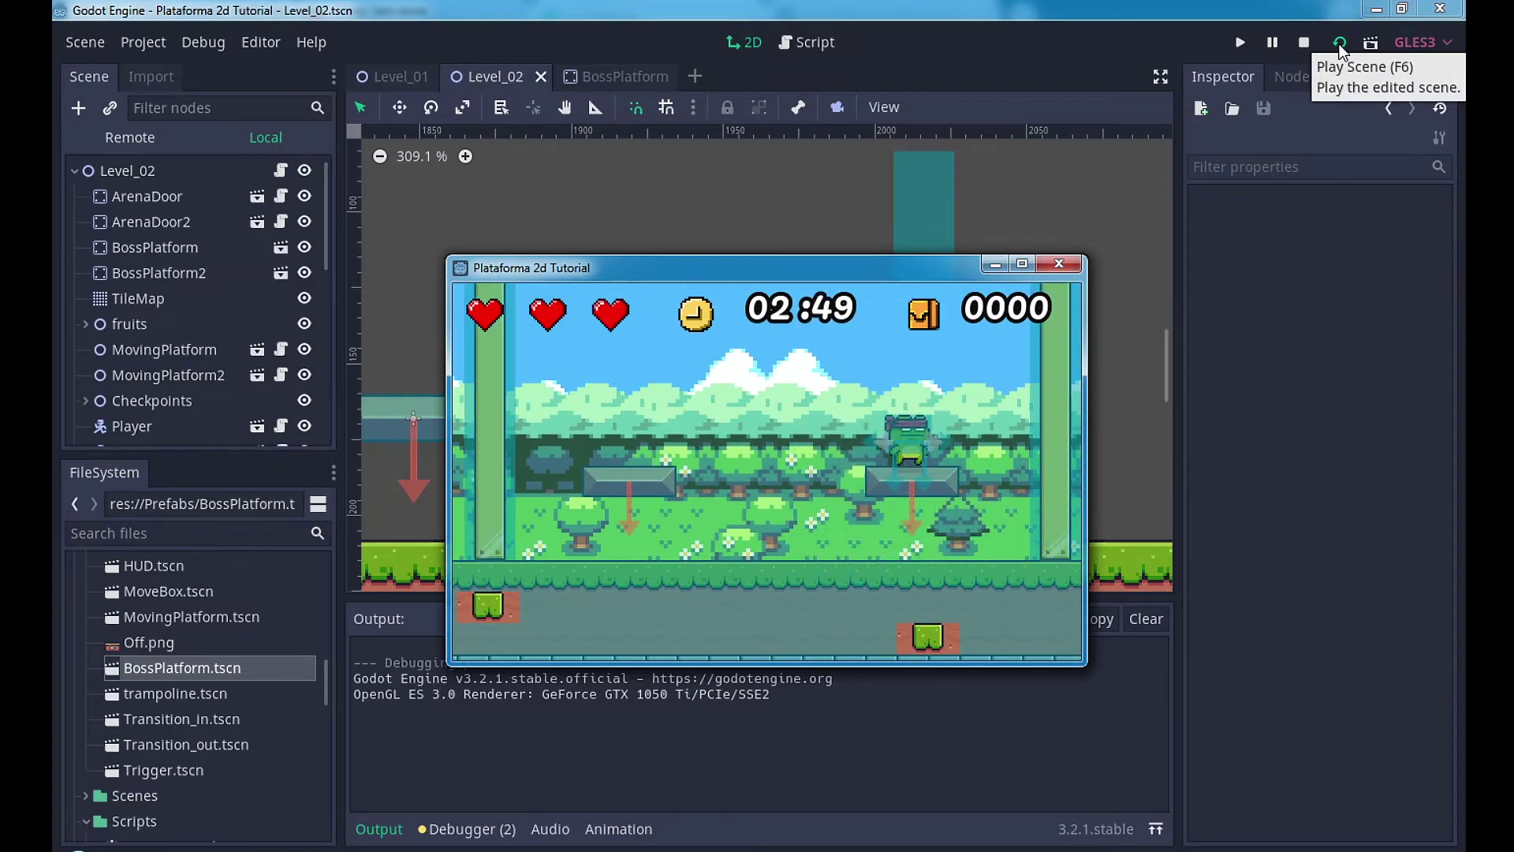
click(1058, 263)
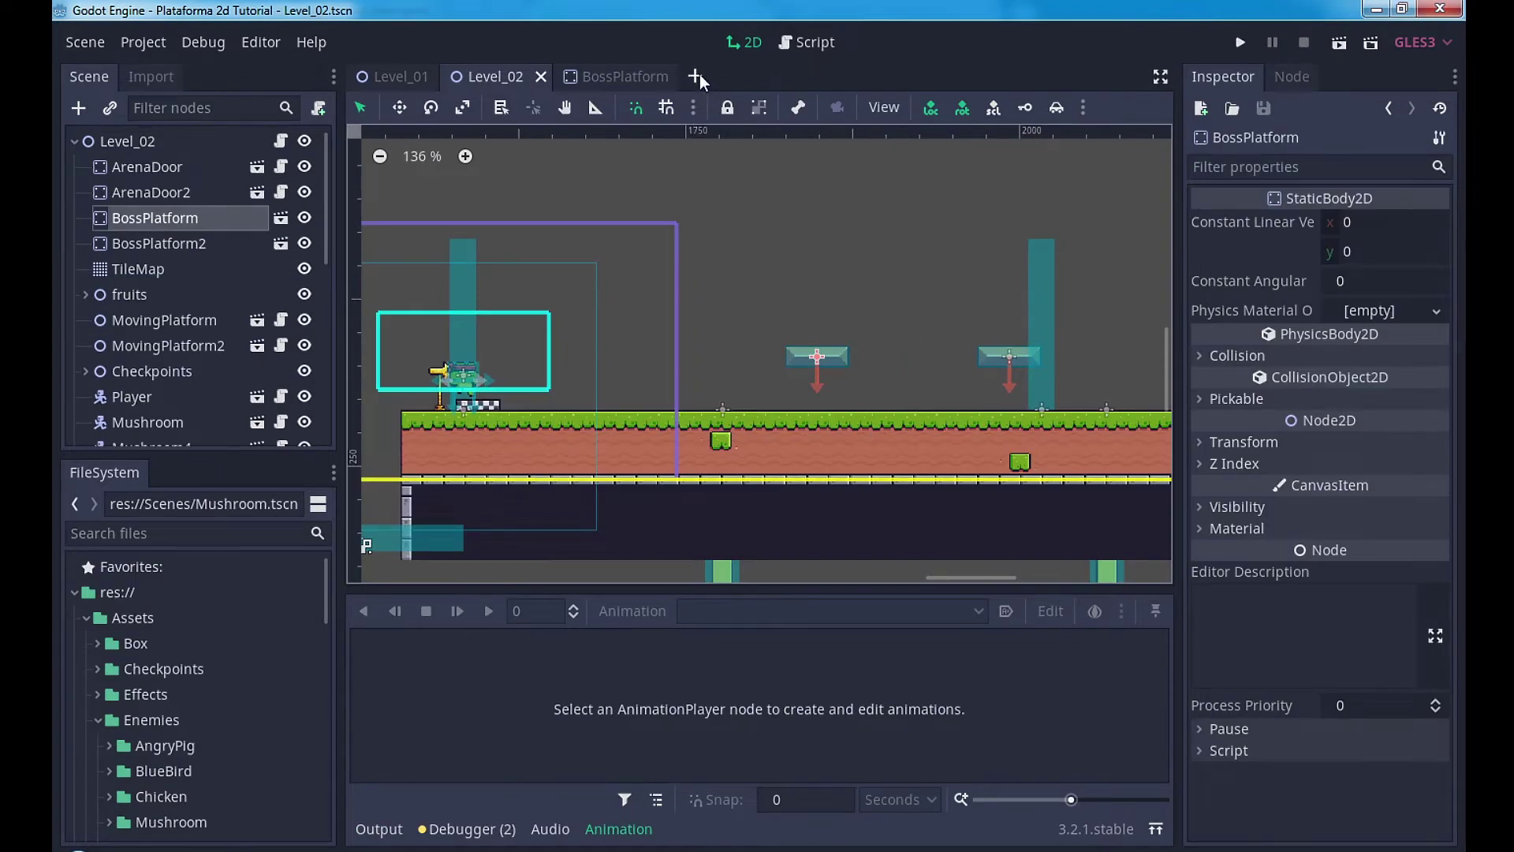
Step: Move BossPlatform from the World to the Traps collision layer, save it, and start a new scene
click(641, 76)
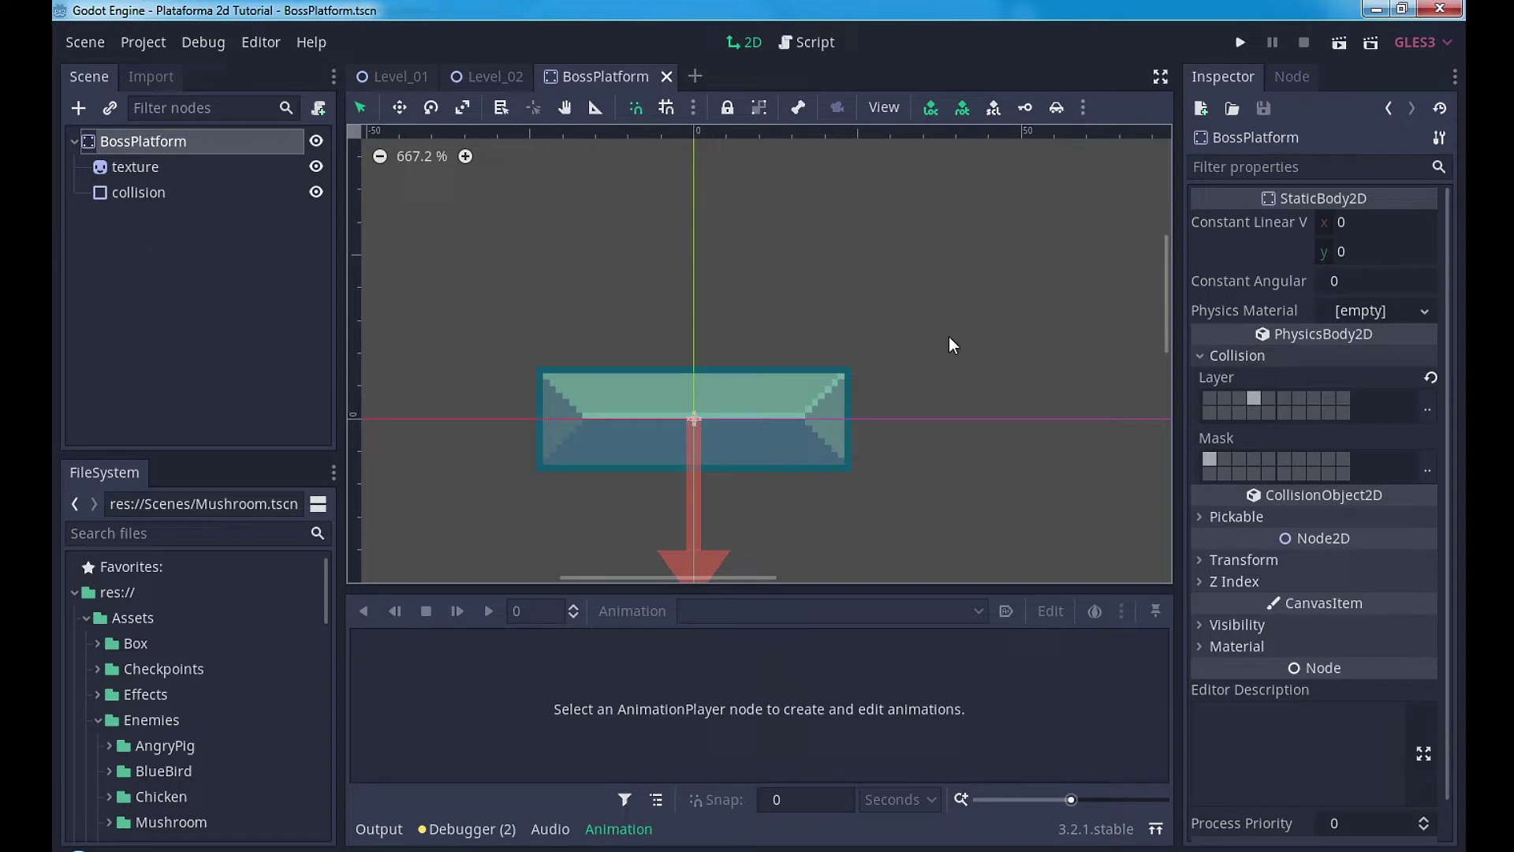
click(1420, 420)
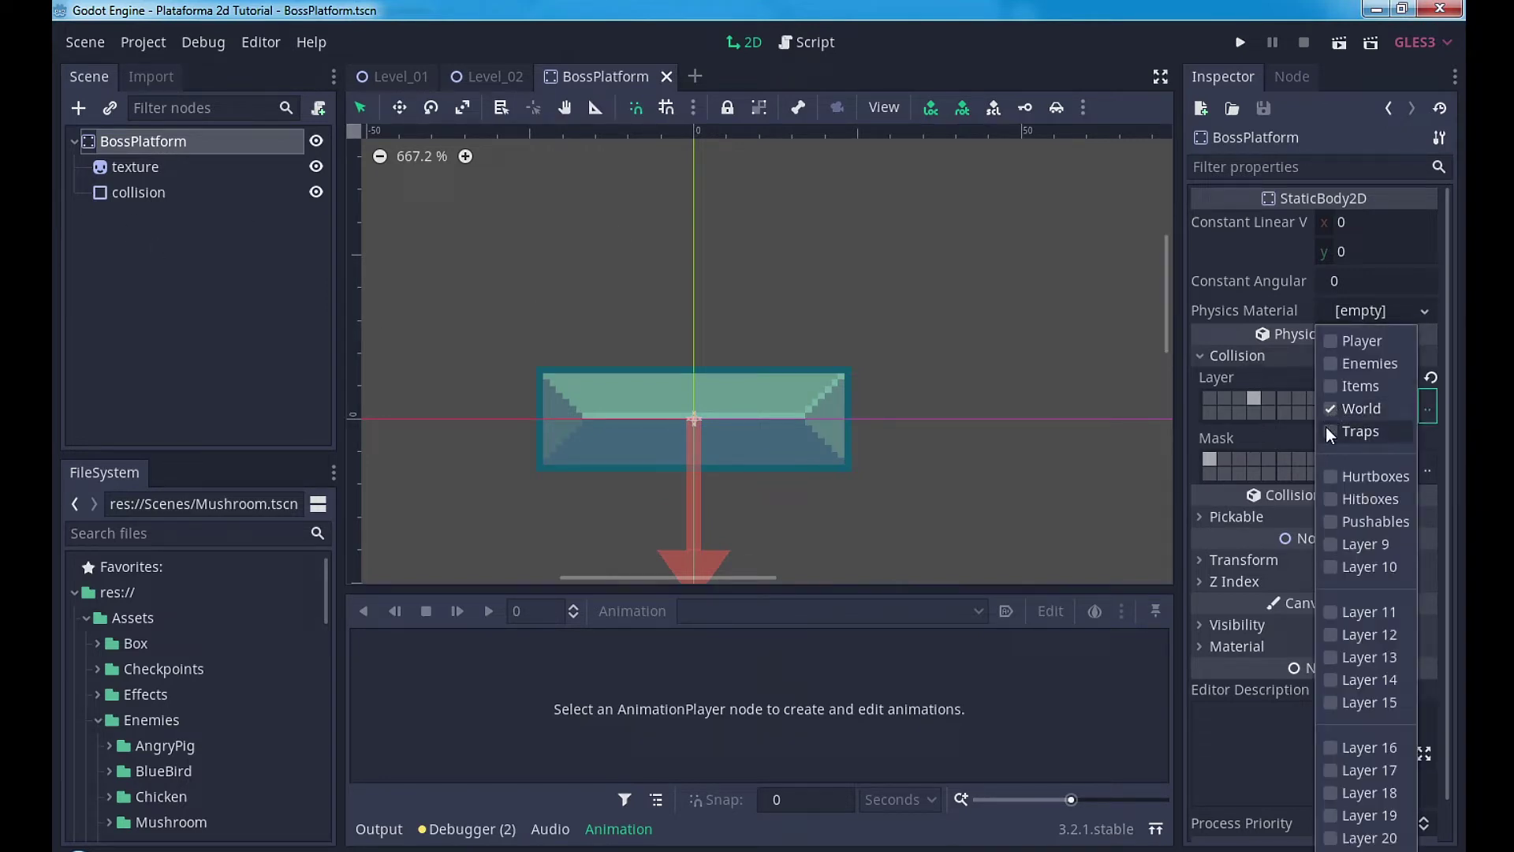
click(1330, 430)
click(1330, 408)
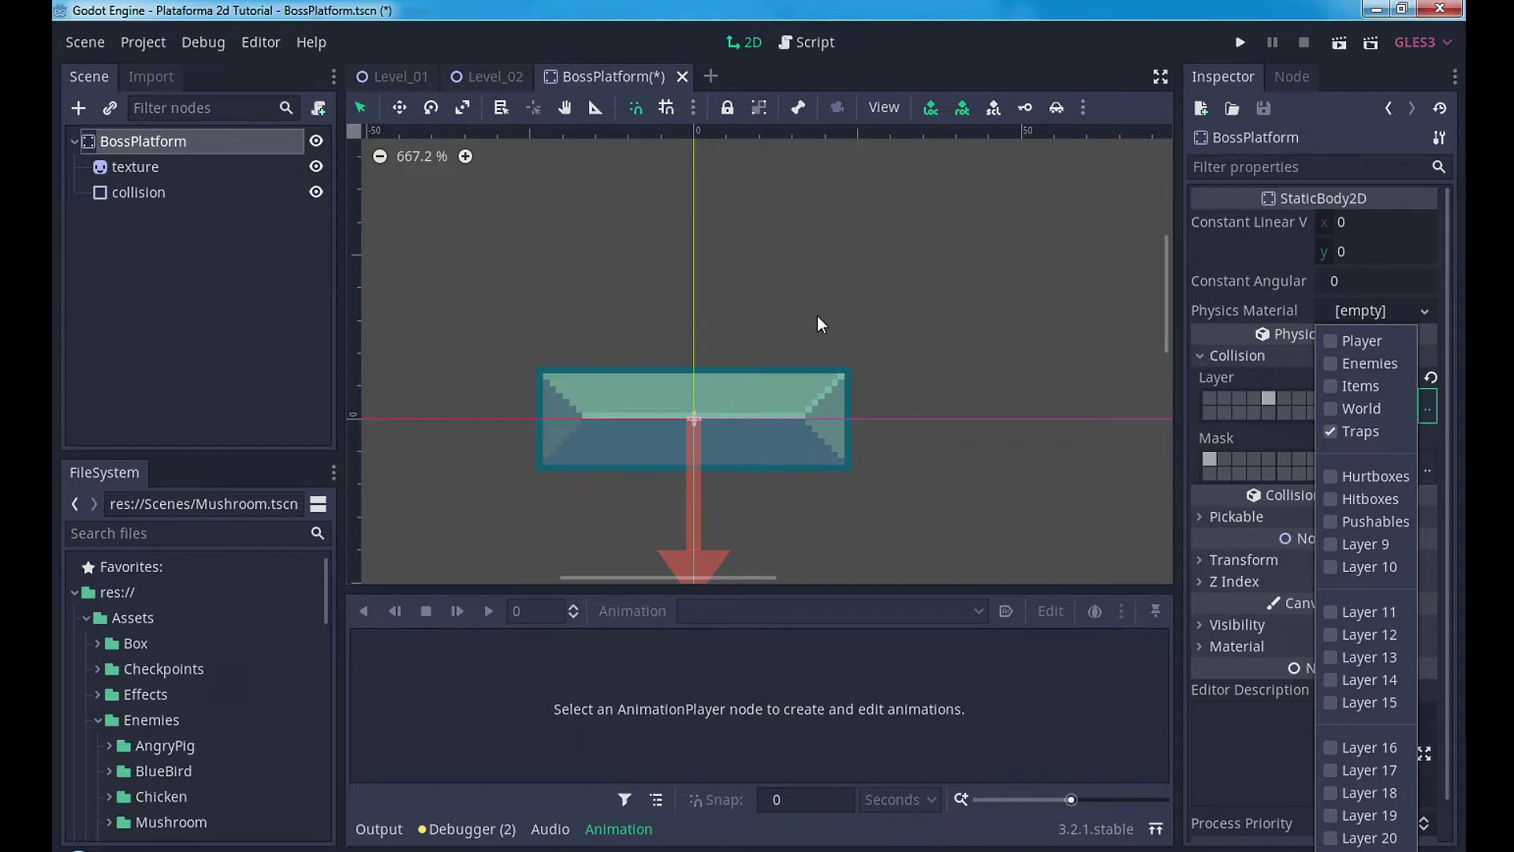
click(818, 317)
key(ctrl+s)
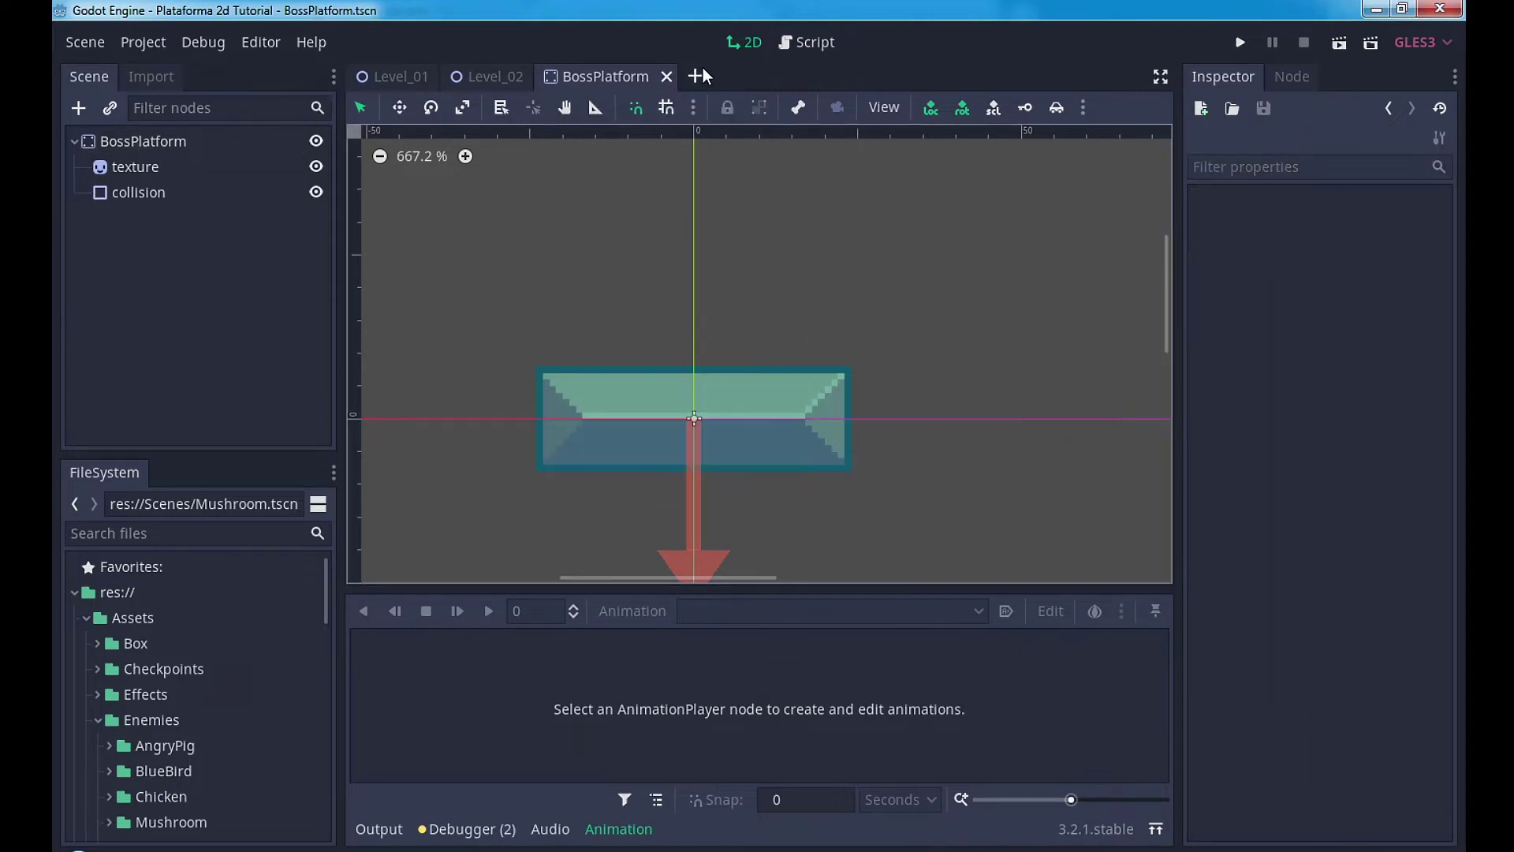
click(710, 75)
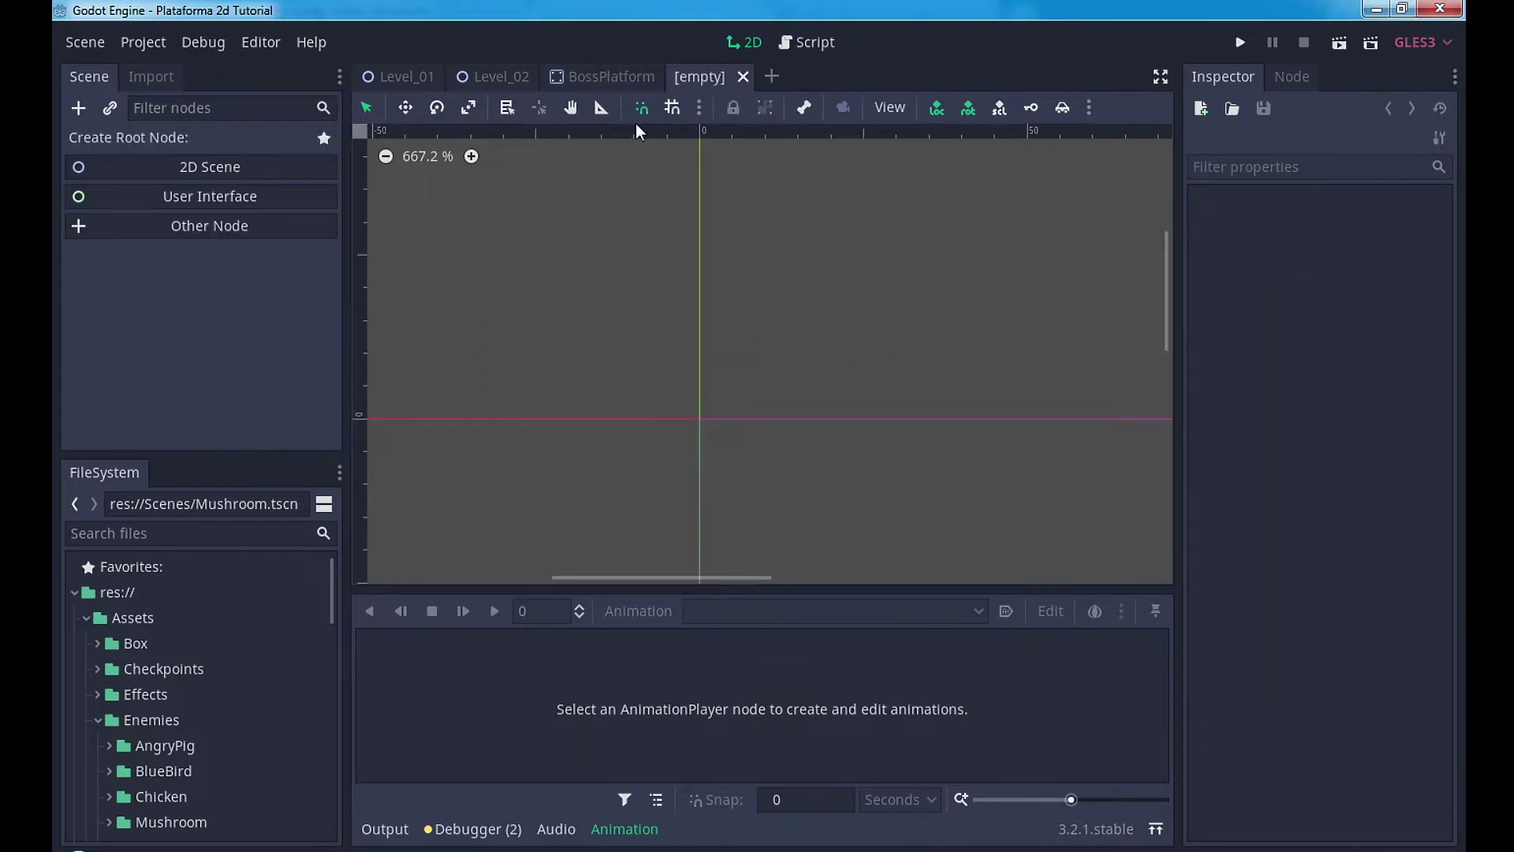
Step: Make a KinematicBody2D the new scene's root and open the Mushroom scene for reference
click(229, 226)
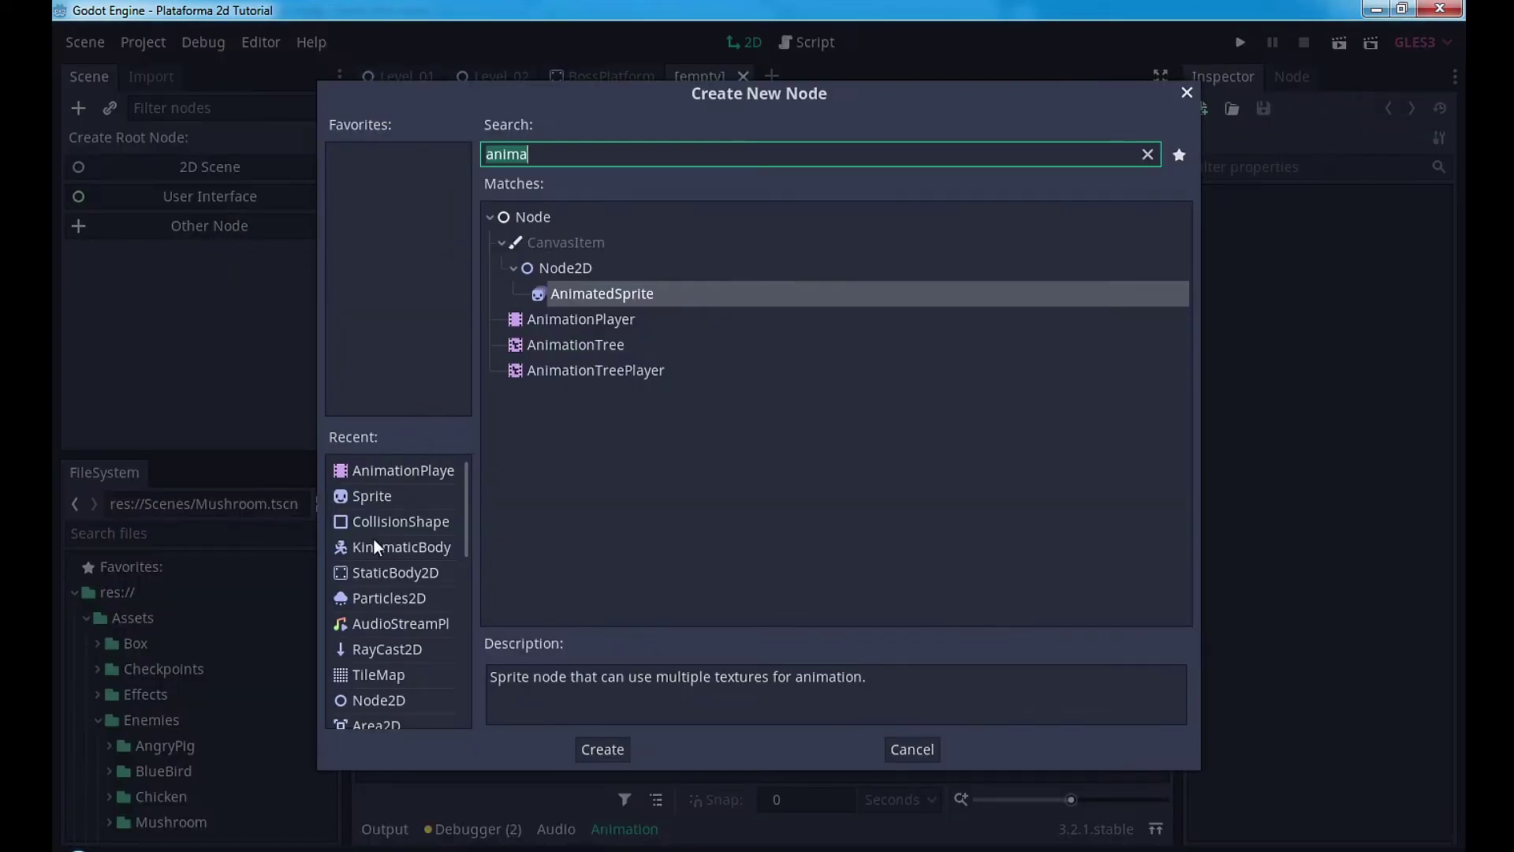
double_click(404, 545)
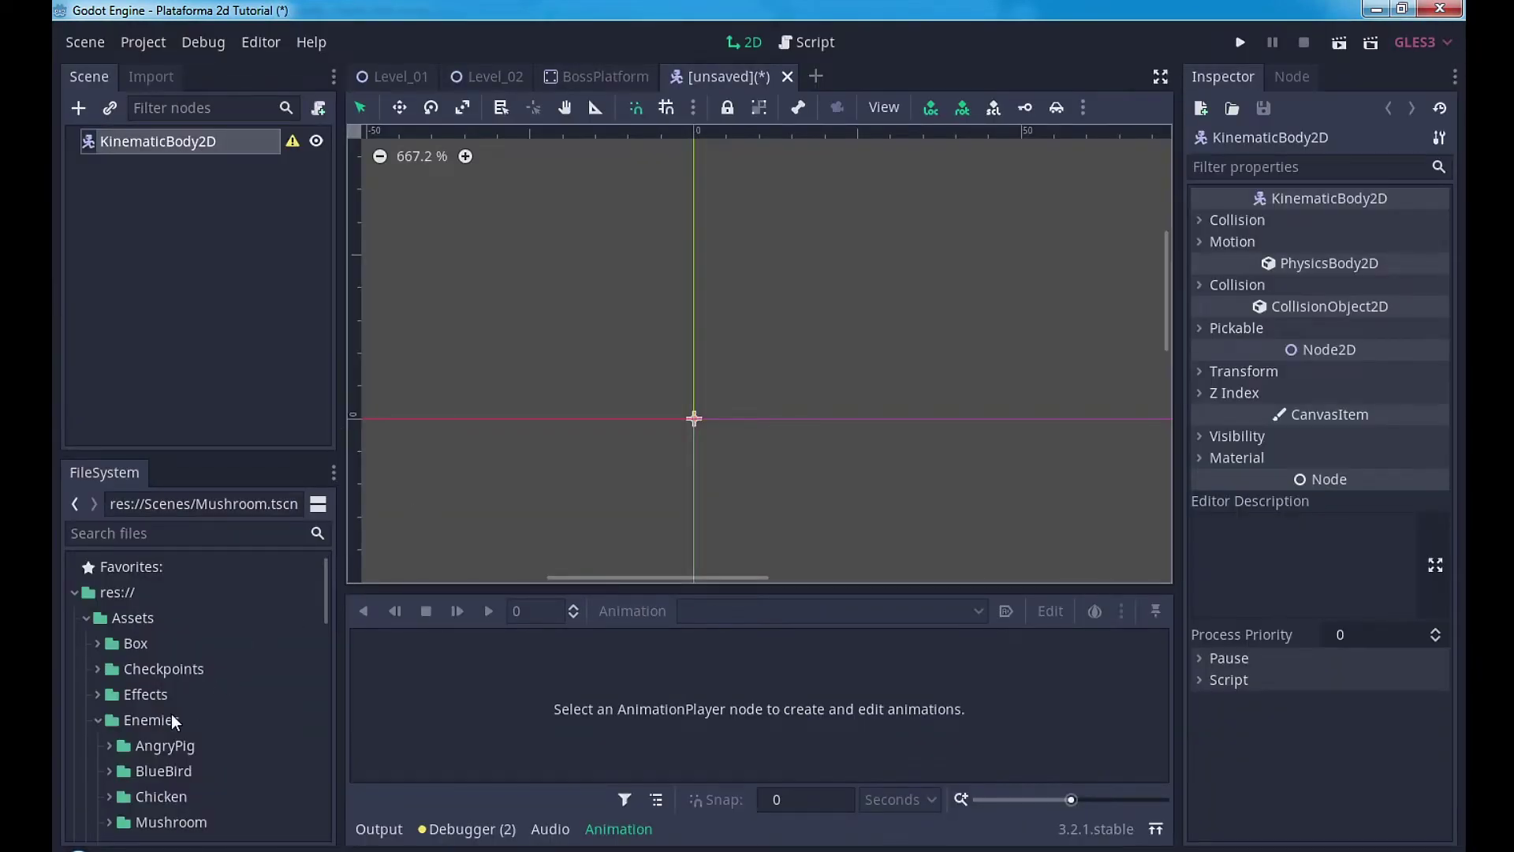
scroll(148, 727, down, 2)
scroll(119, 752, down, 5)
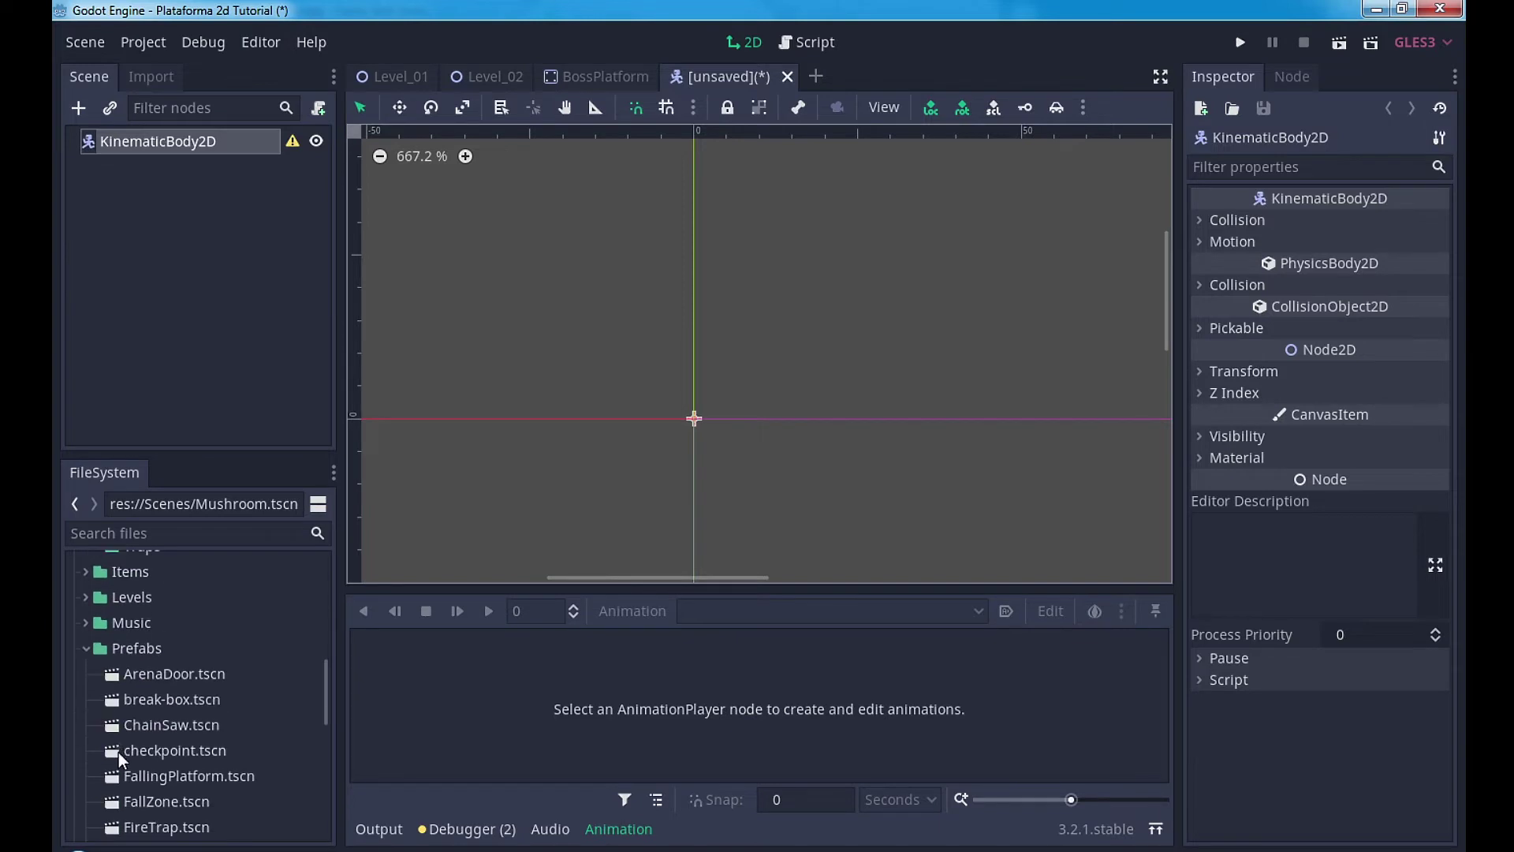
click(87, 648)
click(84, 686)
scroll(178, 735, down, 1)
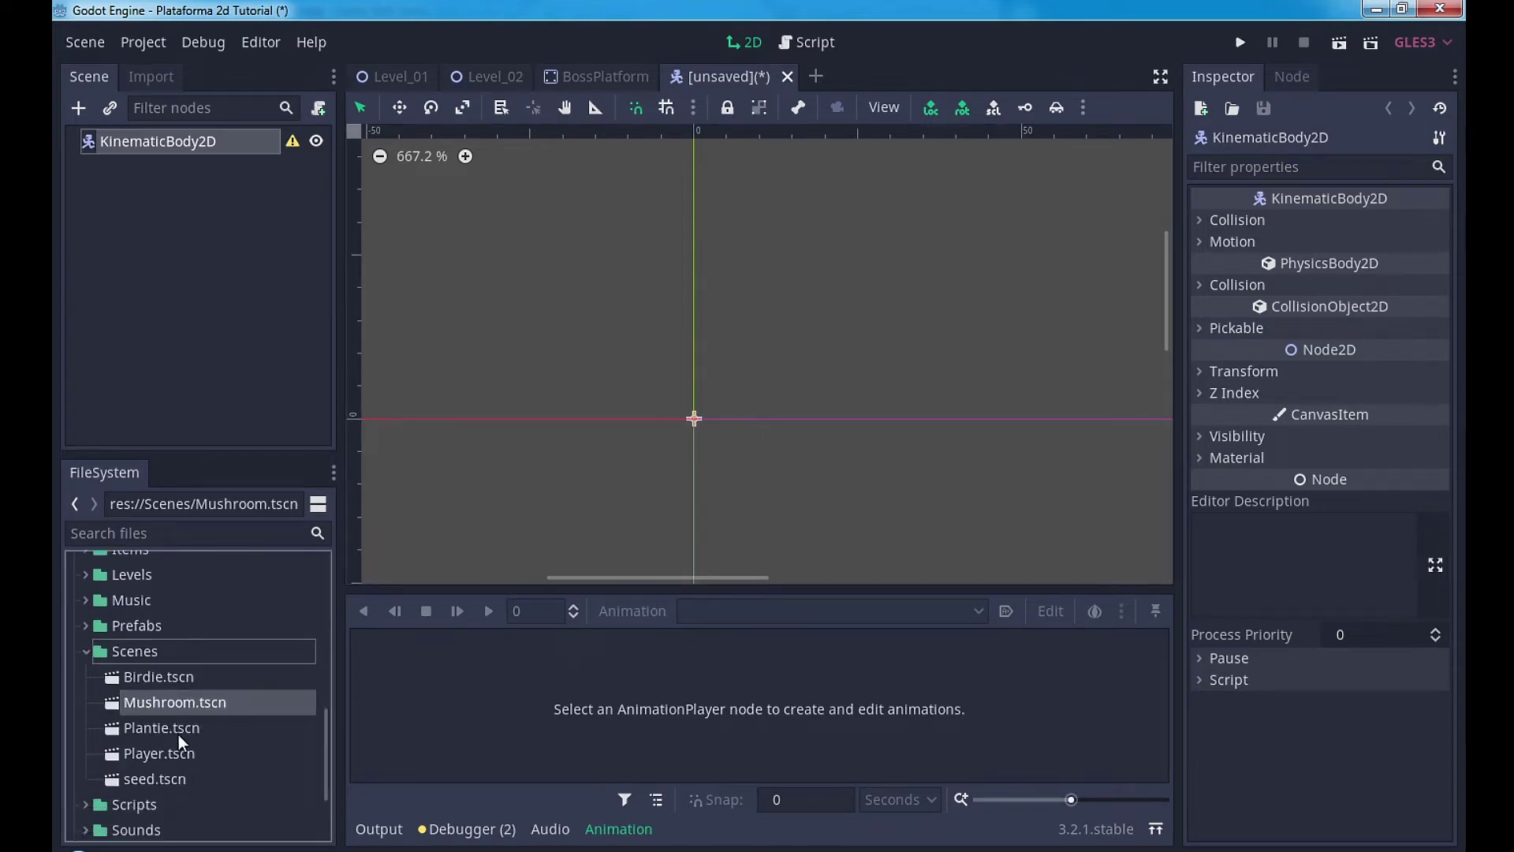
double_click(174, 702)
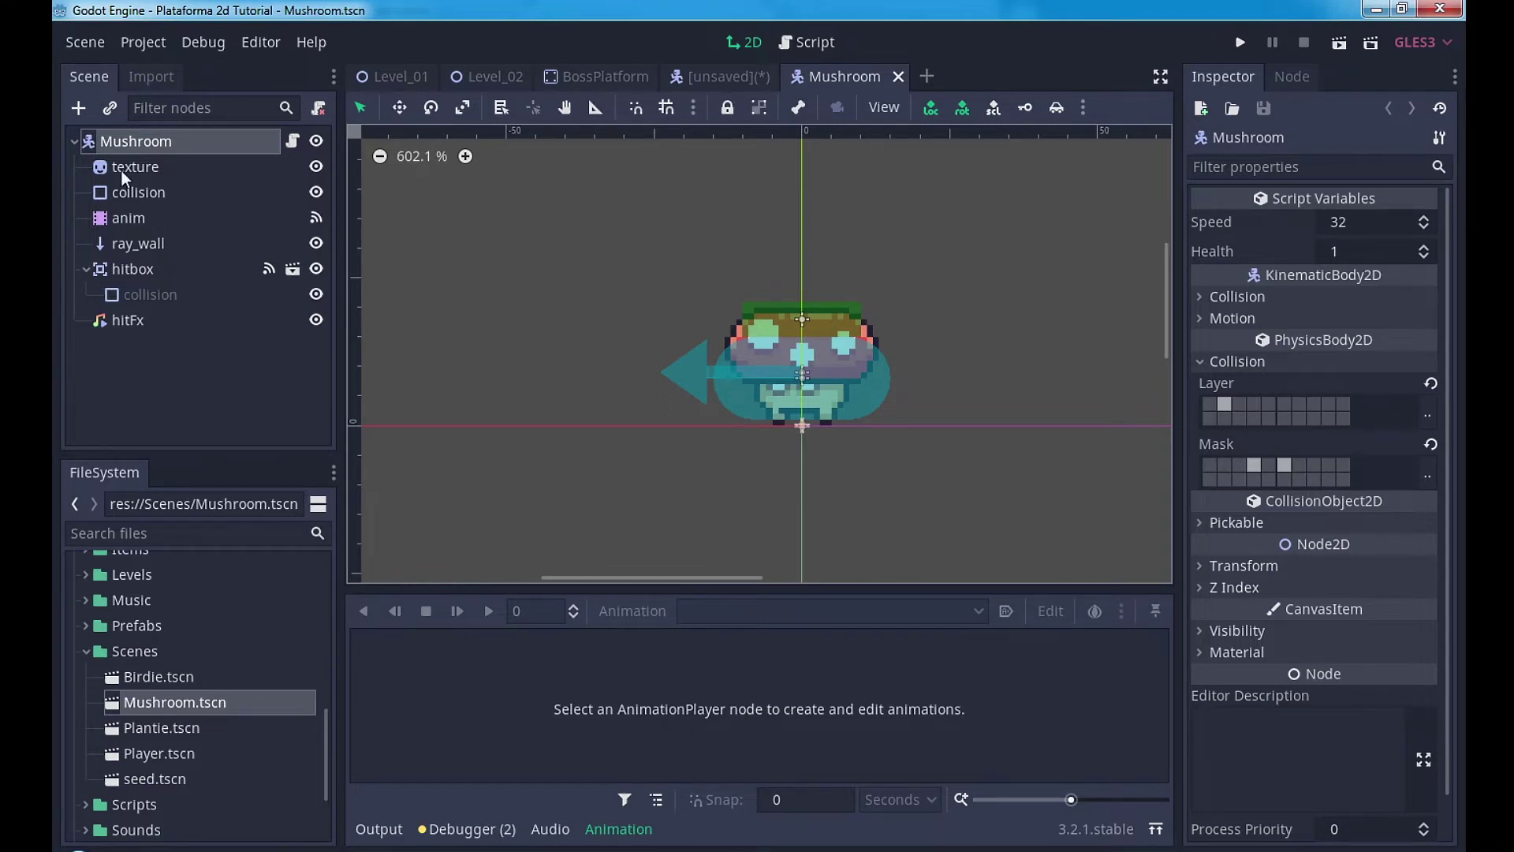
click(712, 79)
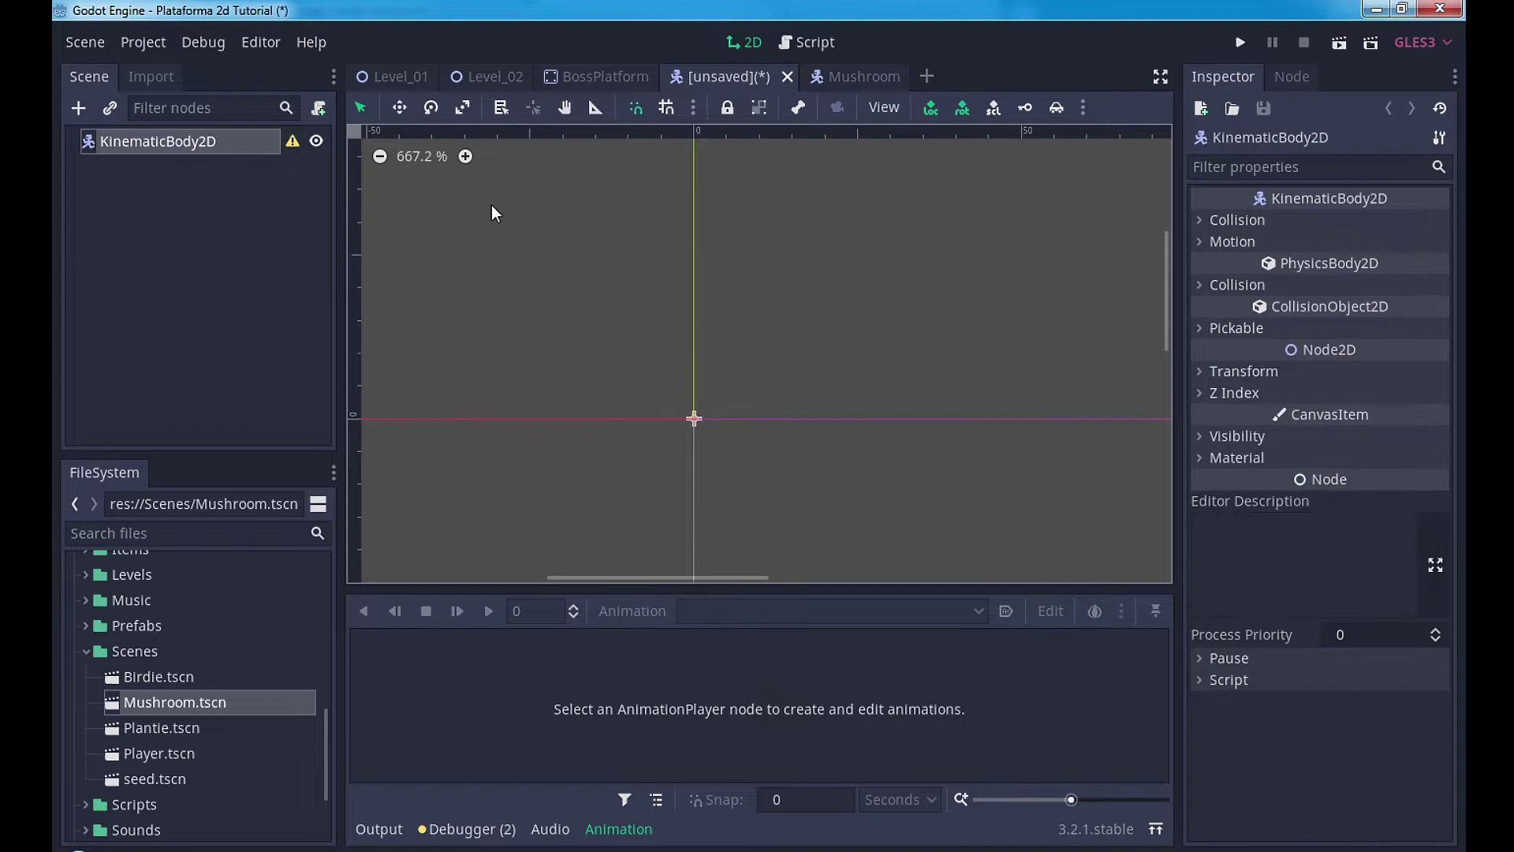
Step: Rename the root to Boss and add Sprite, AnimationPlayer and CollisionShape2D children
double_click(189, 143)
text(Boss)
key(Return)
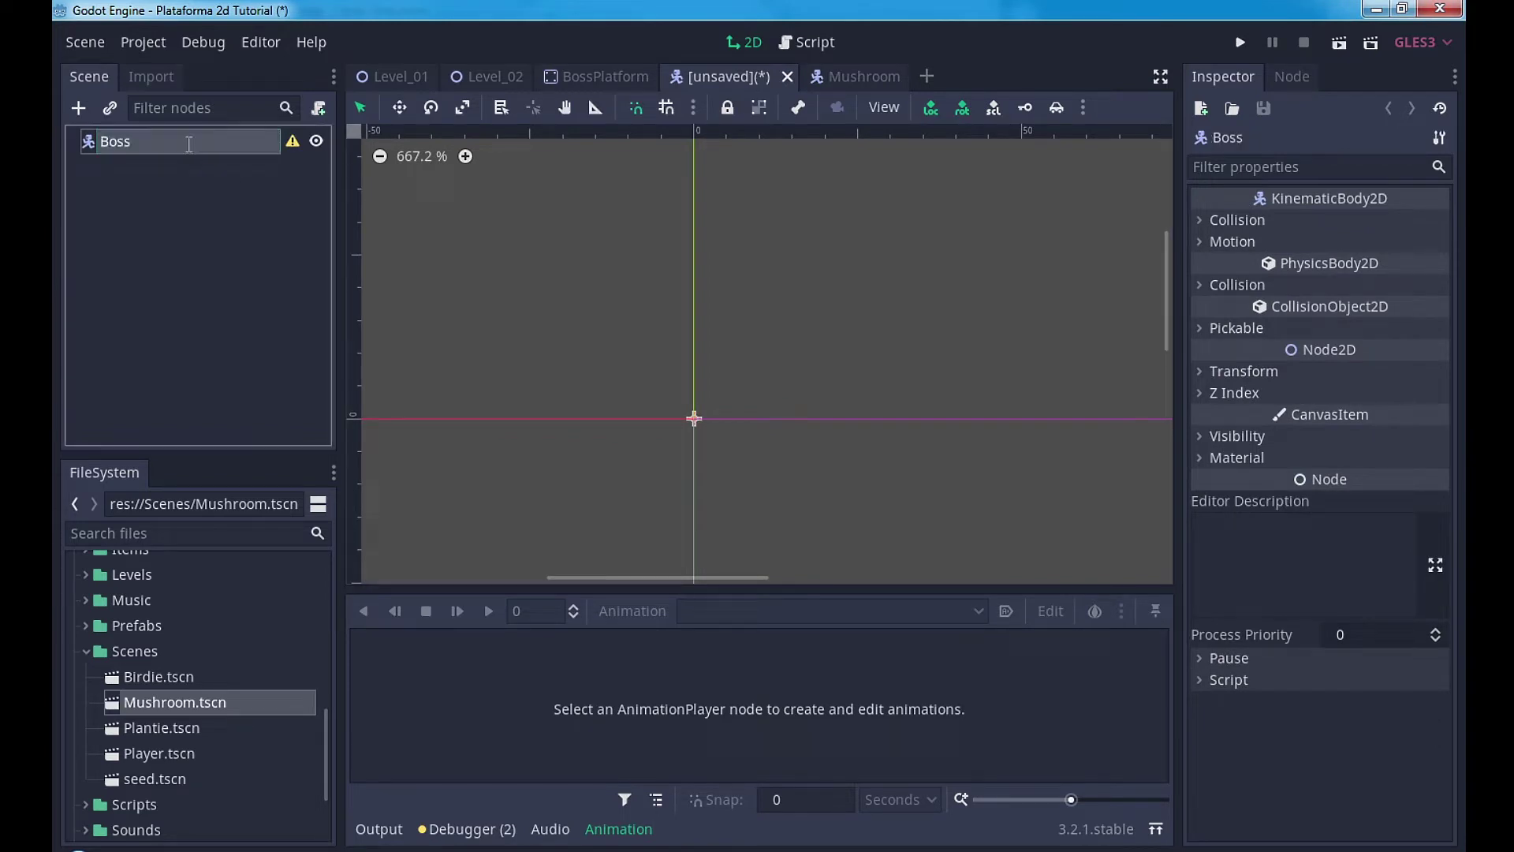
right_click(189, 145)
click(207, 157)
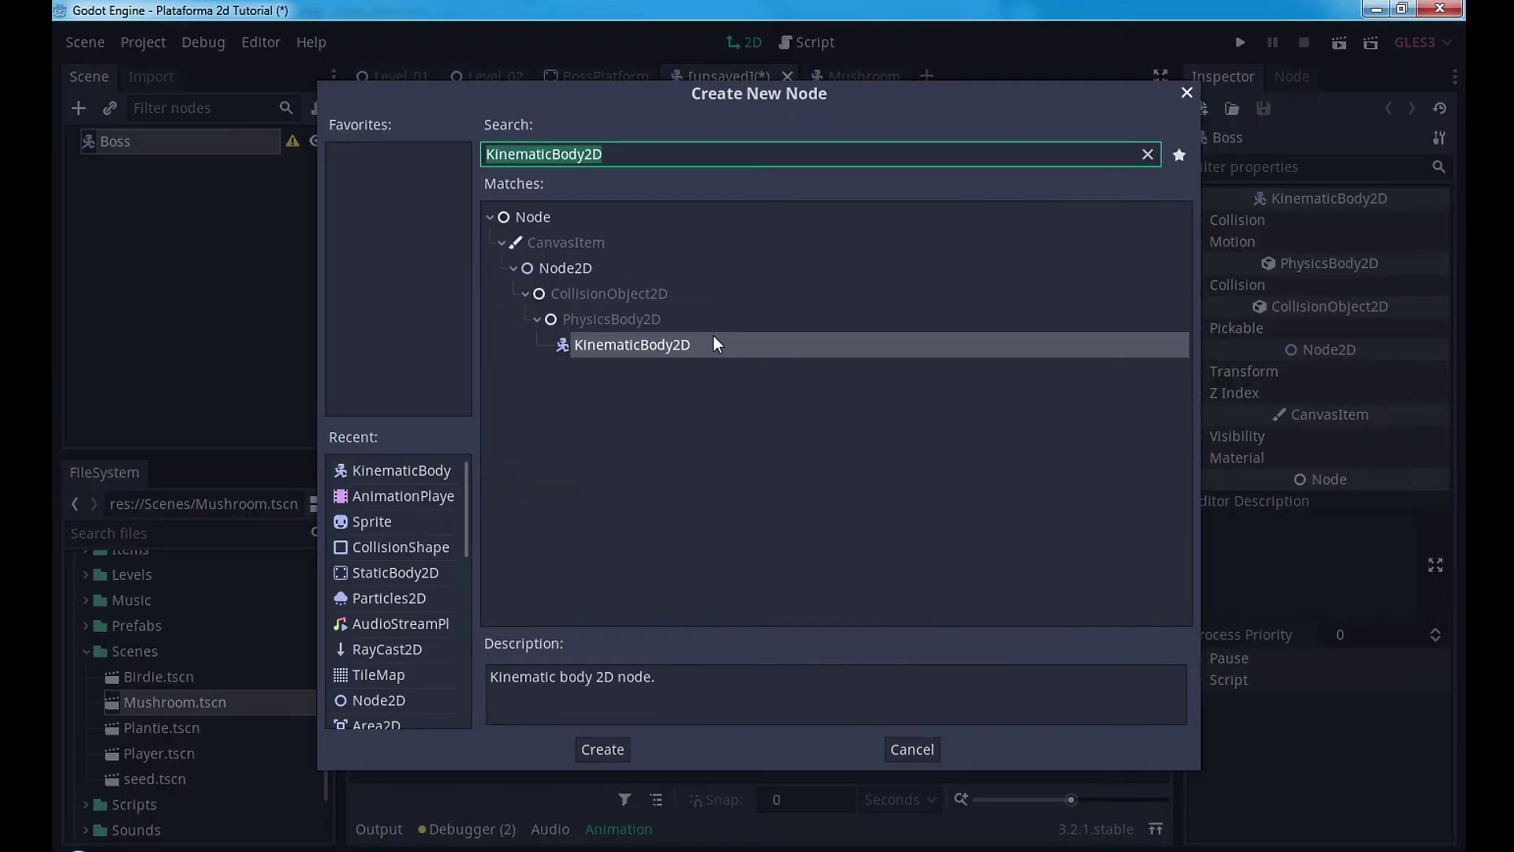
double_click(393, 516)
right_click(170, 143)
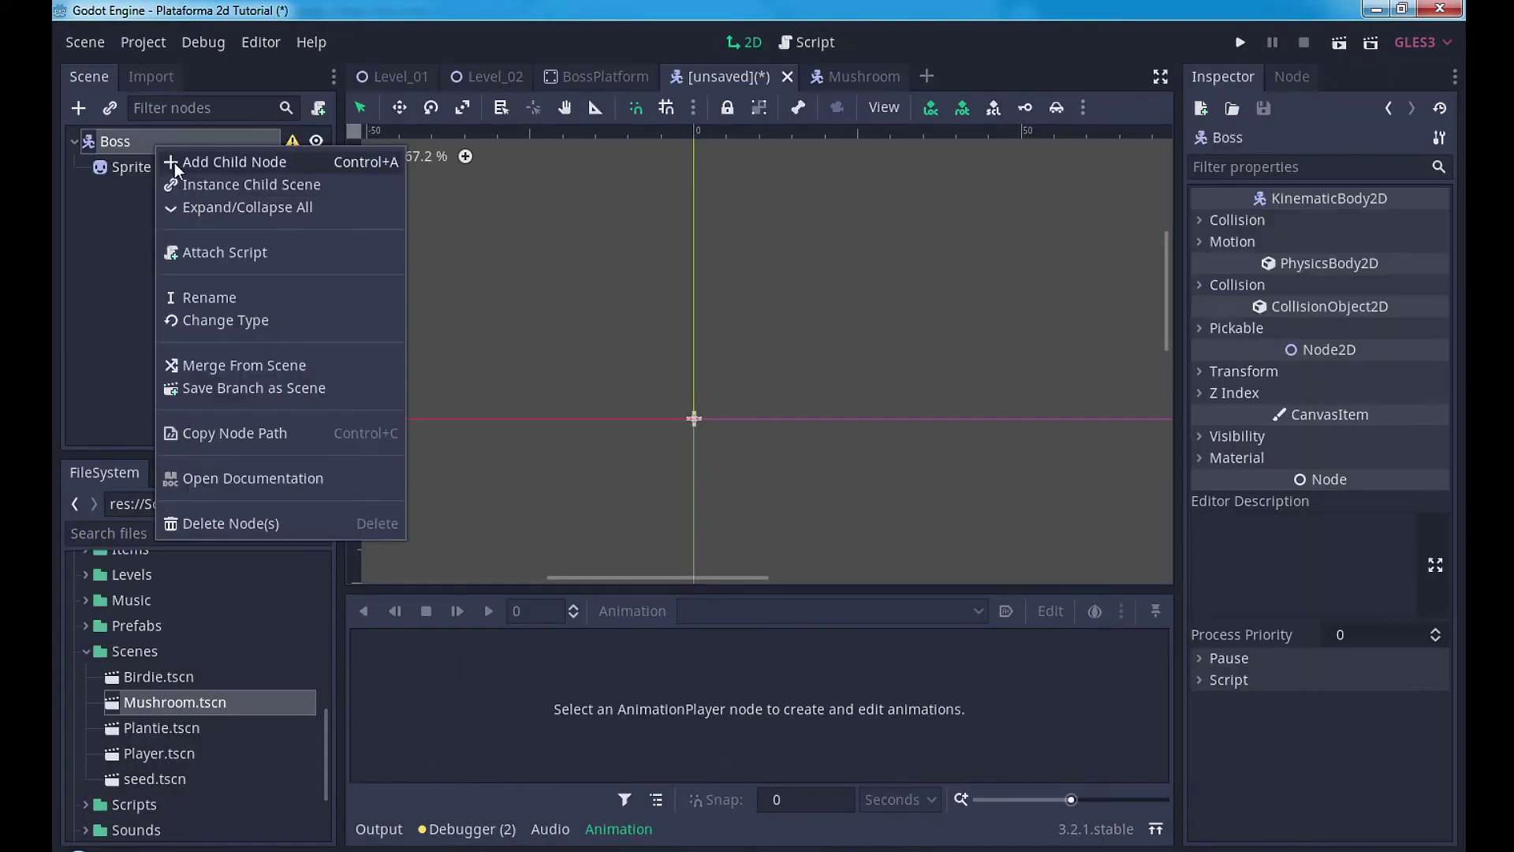
click(173, 159)
double_click(411, 522)
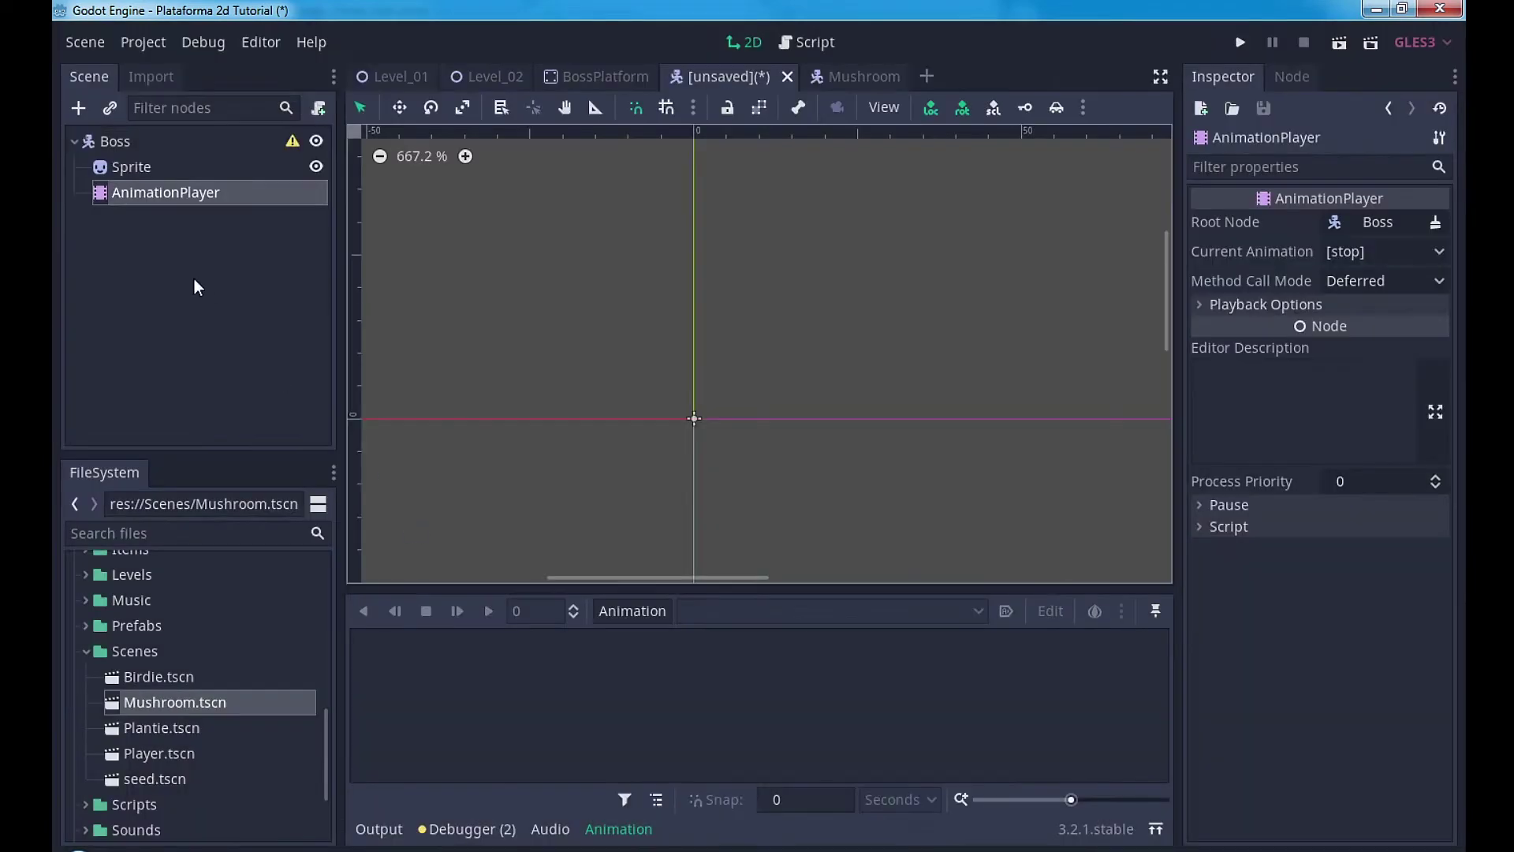
right_click(148, 142)
click(258, 158)
double_click(384, 556)
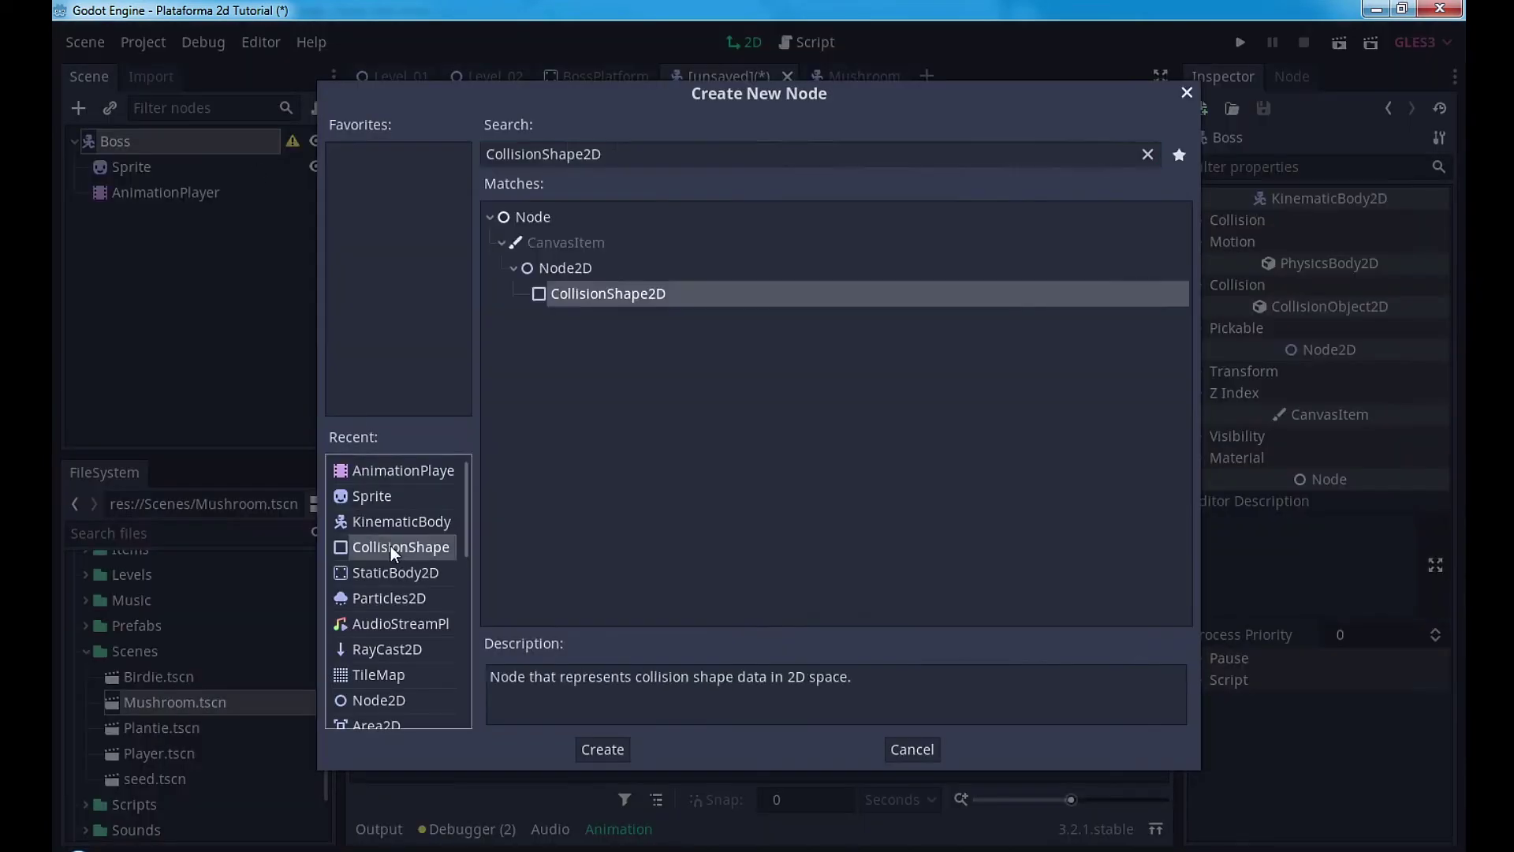
Step: Rename the children to texture, collision and anim, matching the Mushroom scene
double_click(131, 169)
text(texture)
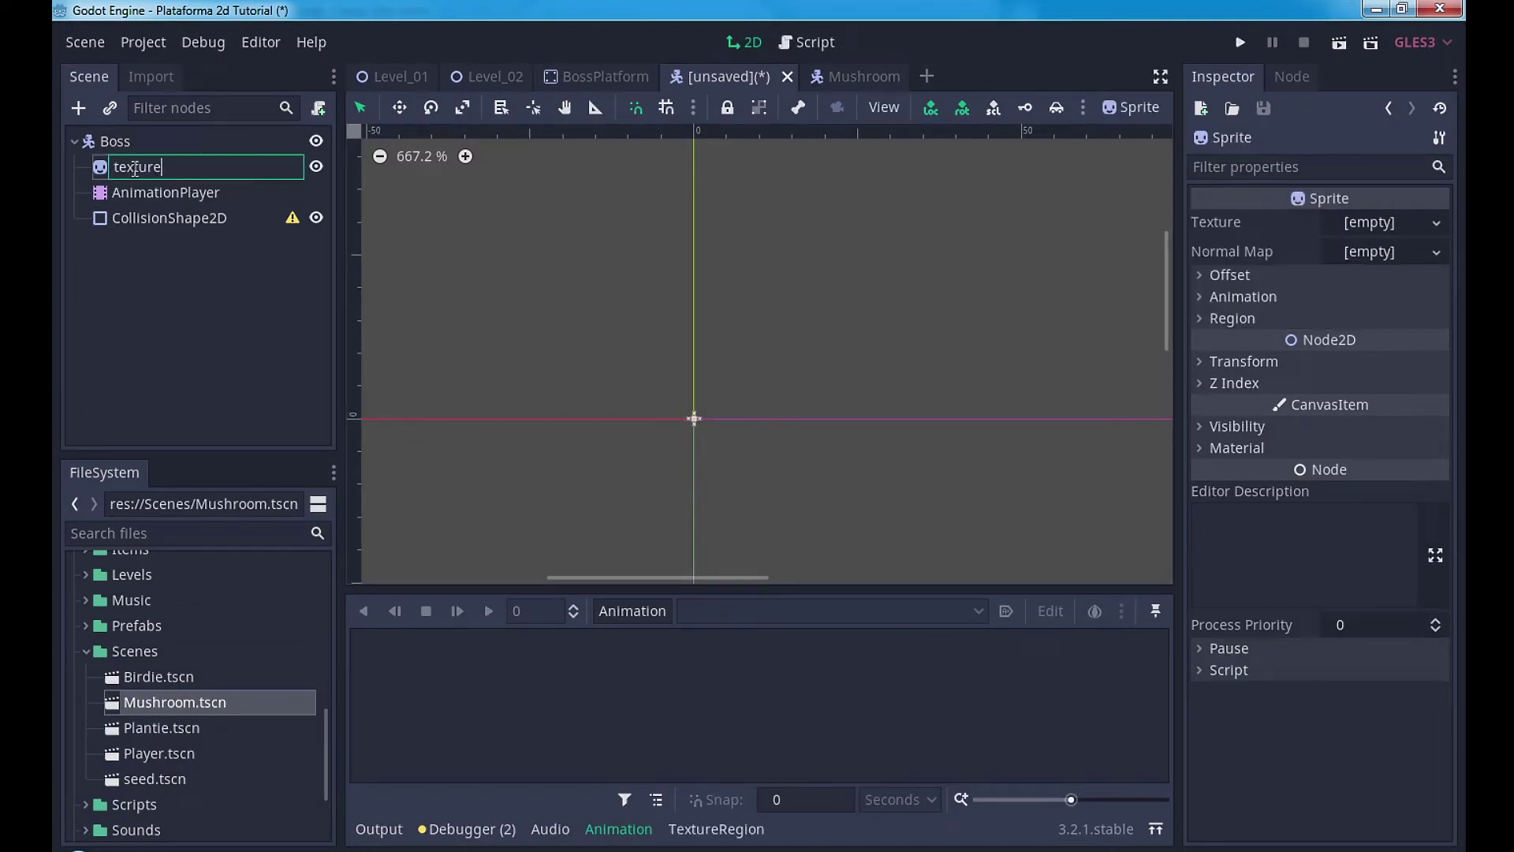
key(Return)
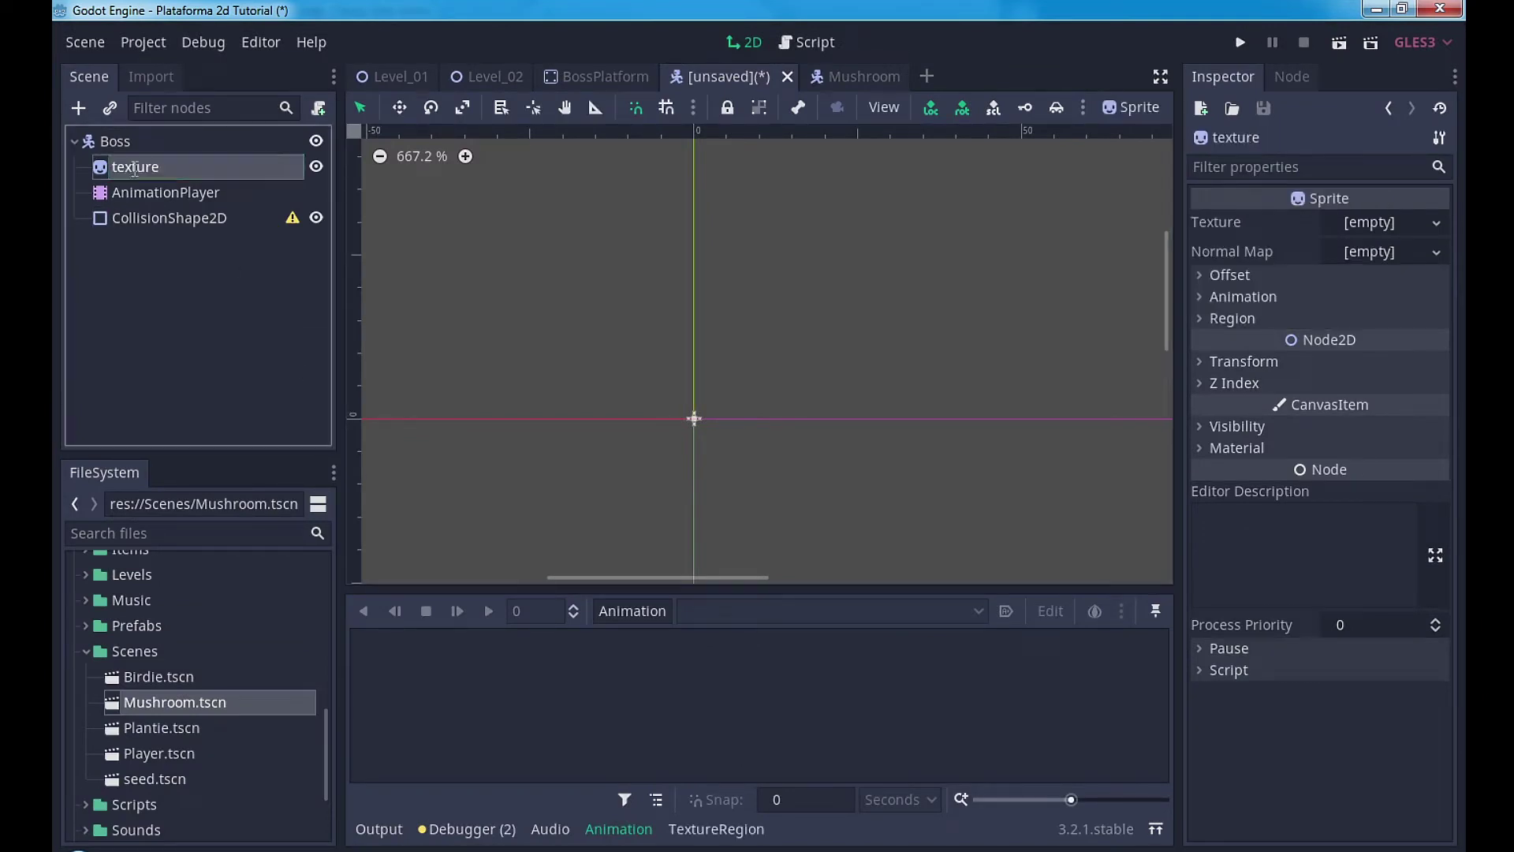
click(850, 76)
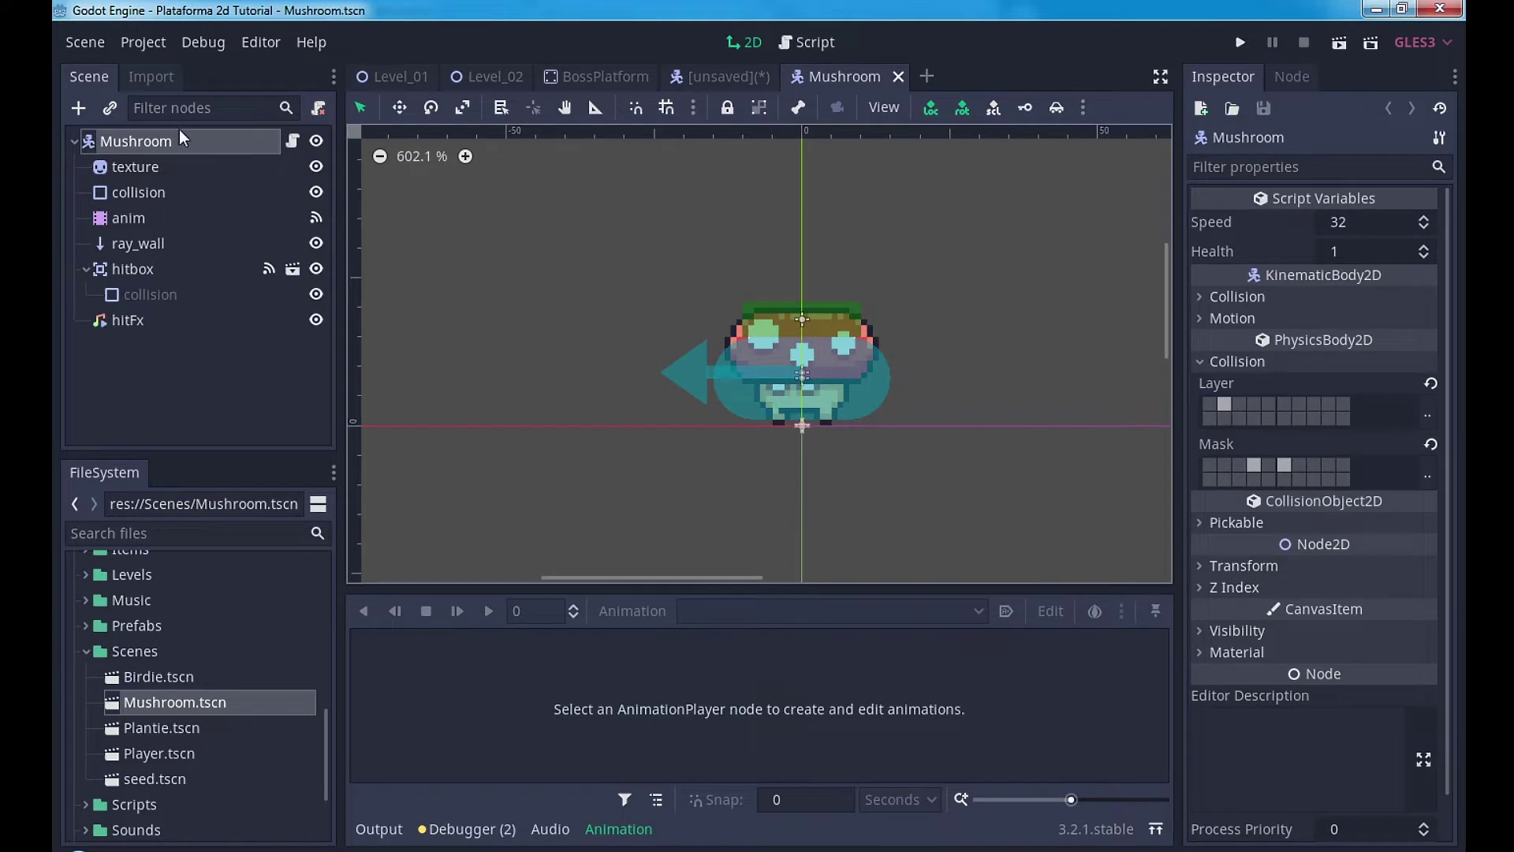
click(720, 76)
click(158, 218)
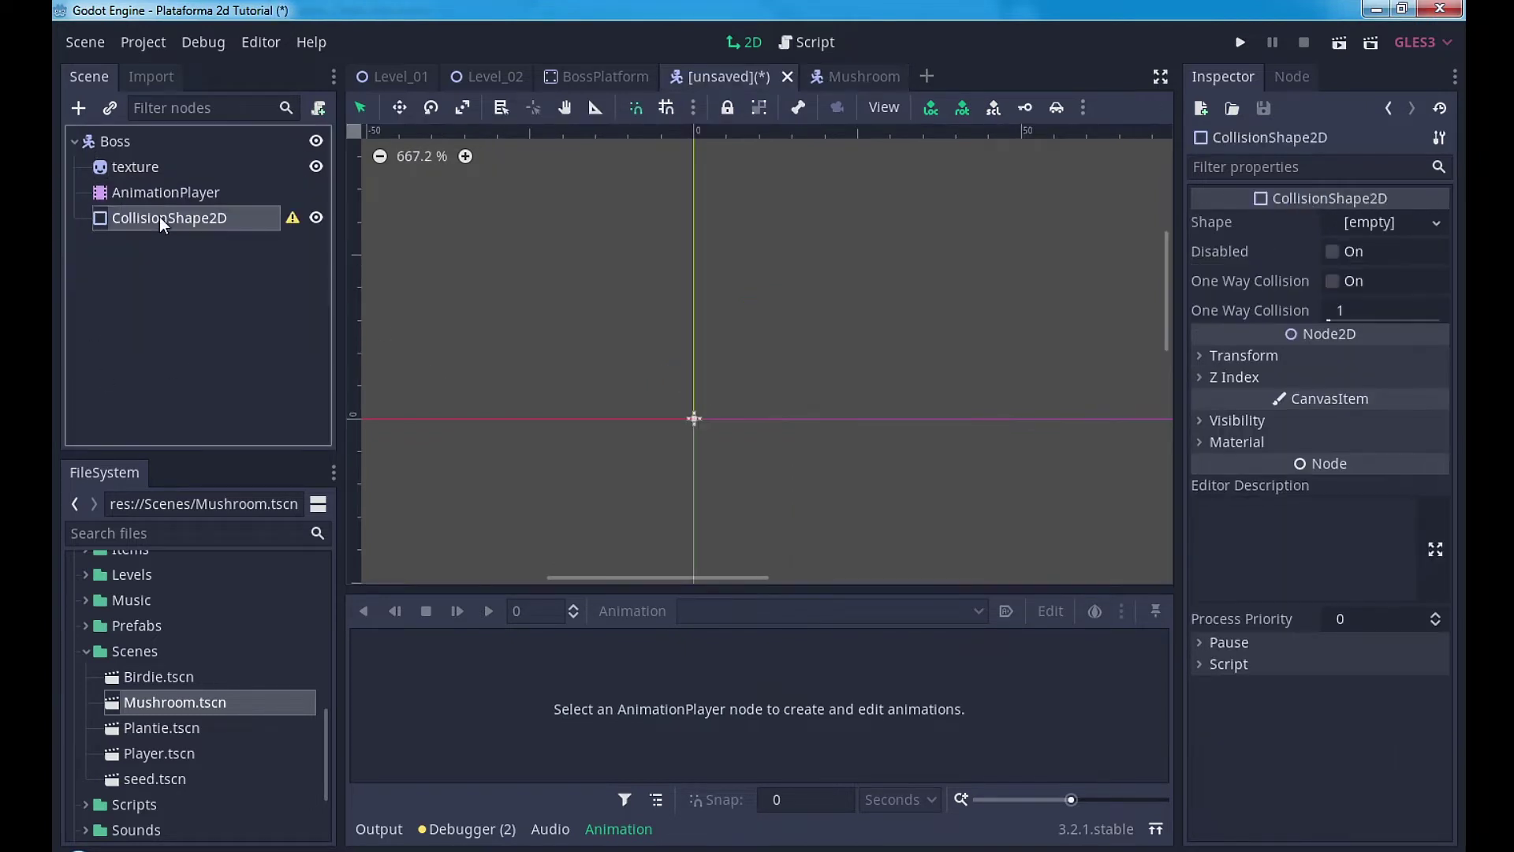
double_click(160, 218)
text(collision)
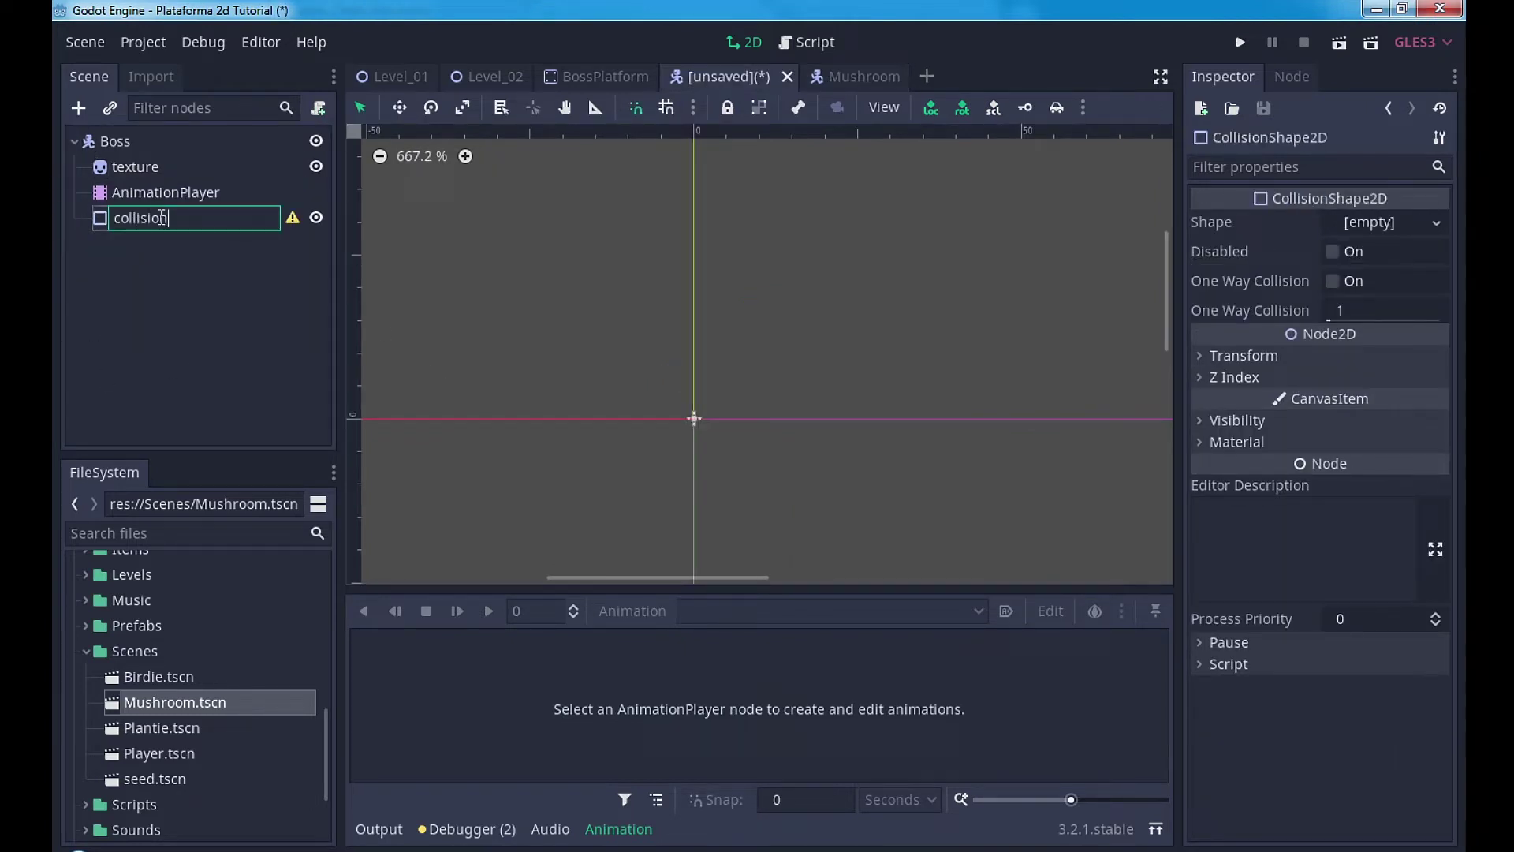
key(Return)
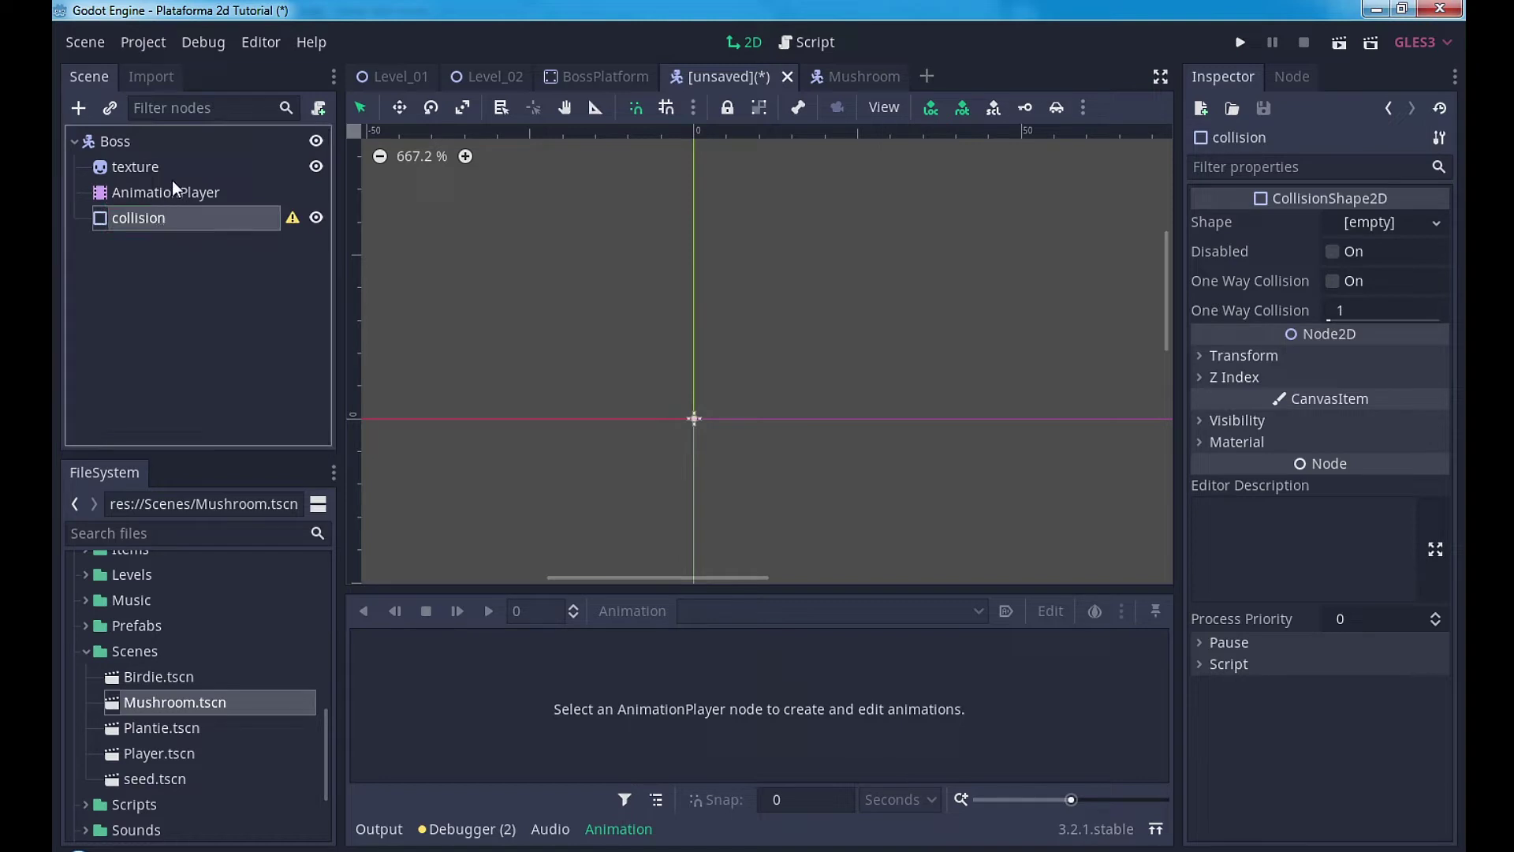
click(173, 192)
double_click(169, 192)
text(anim)
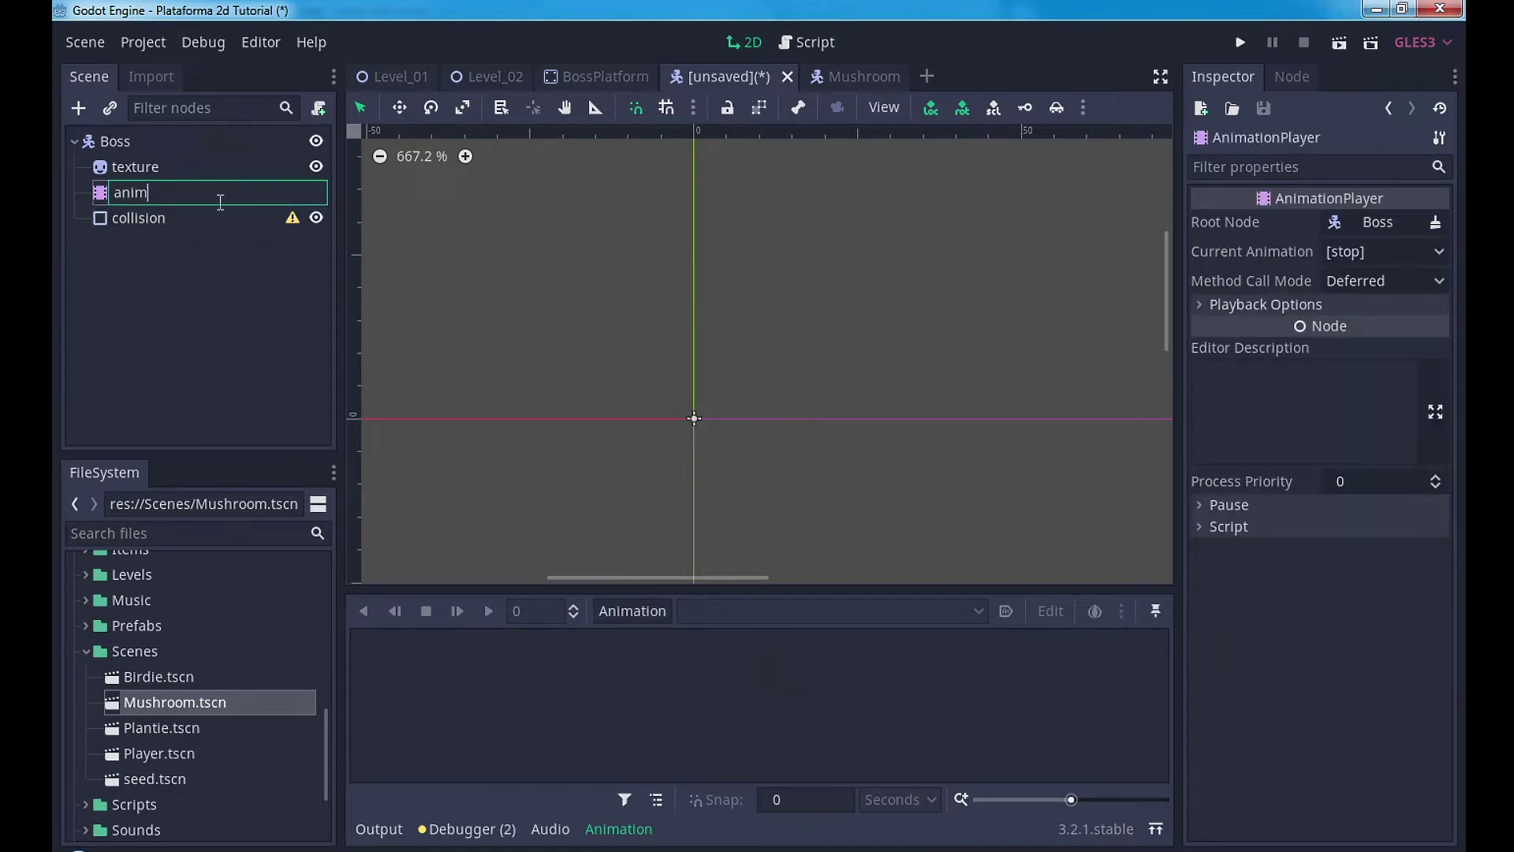
key(Return)
click(866, 77)
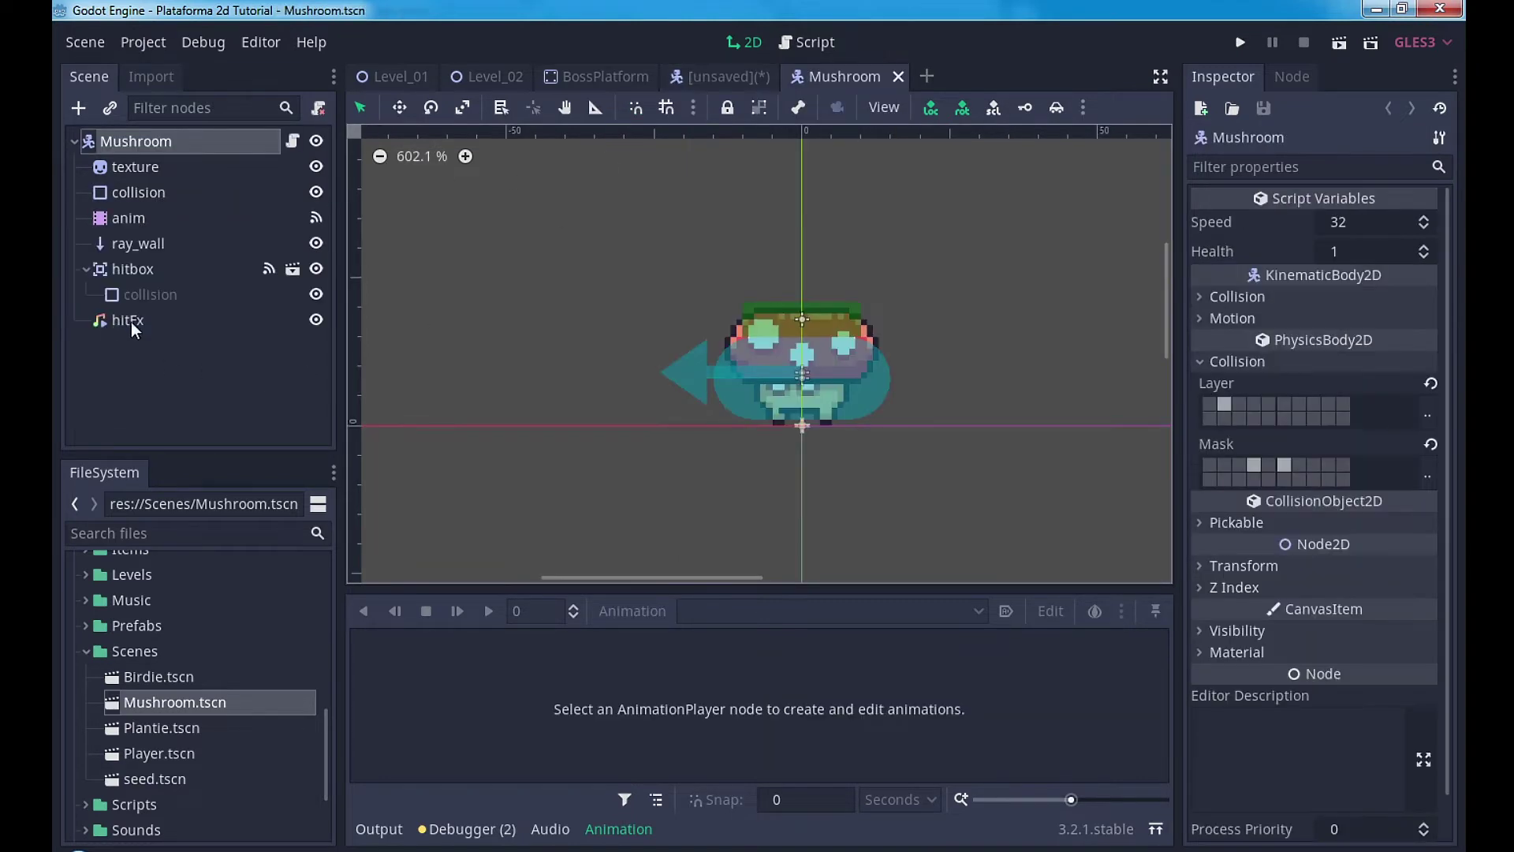
click(719, 77)
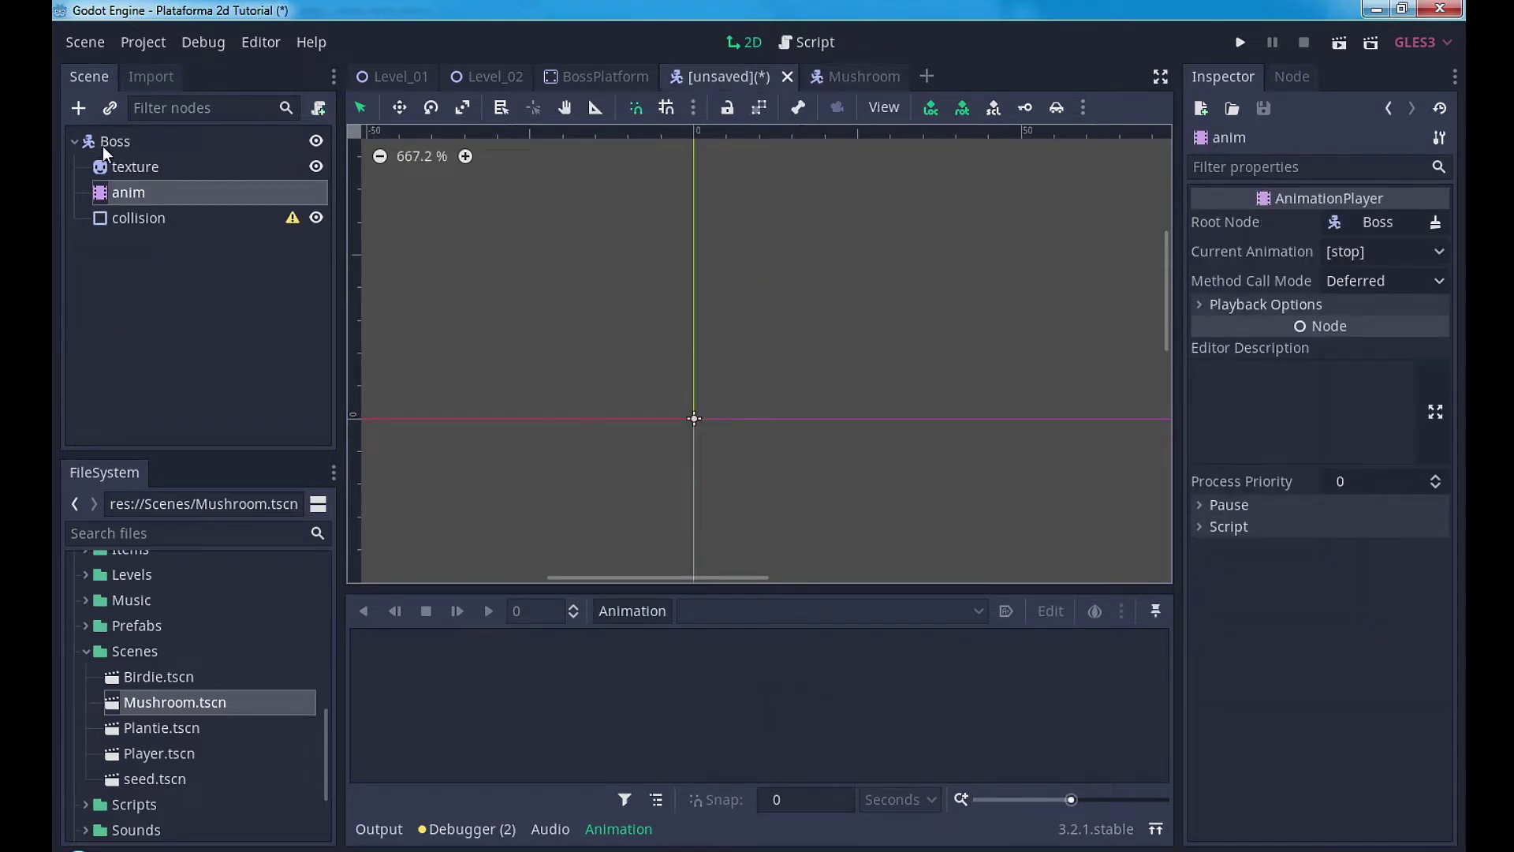
Step: Add an AudioStreamPlayer2D child to Boss named hitFx
right_click(130, 142)
click(238, 154)
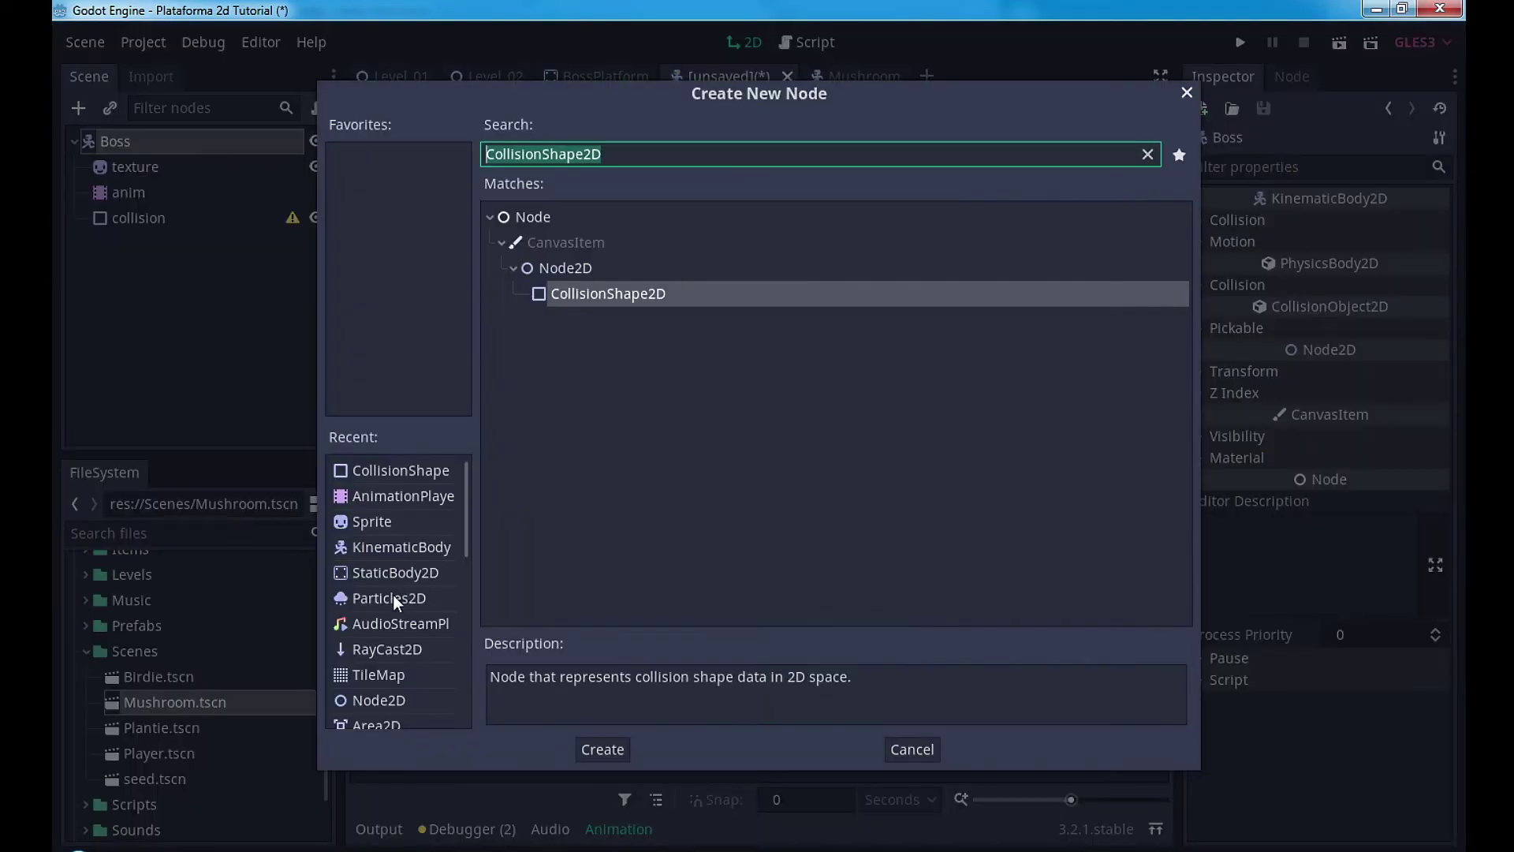
double_click(402, 622)
double_click(182, 244)
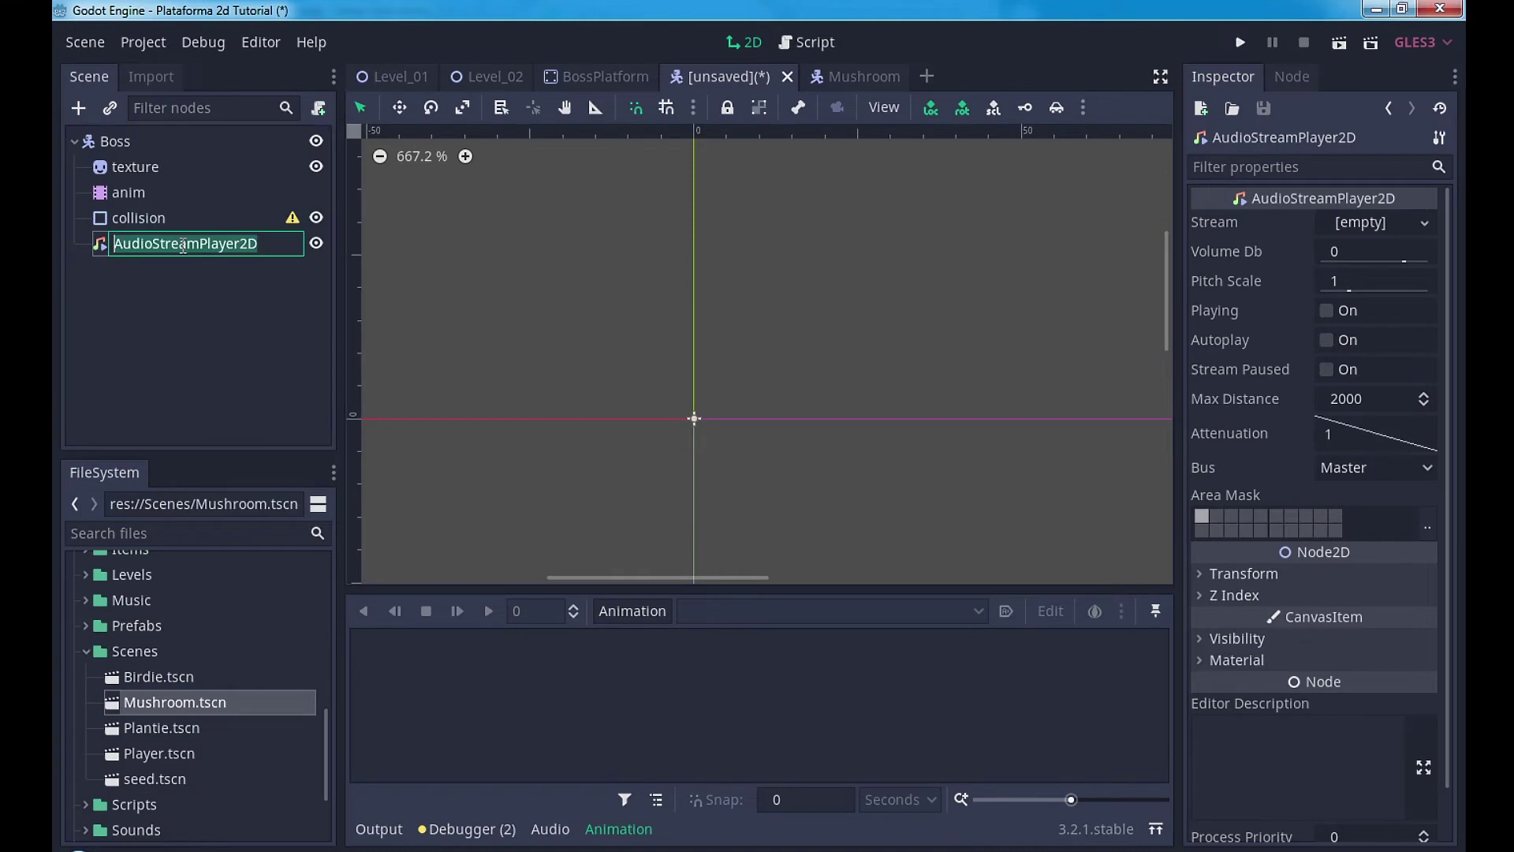
text(hitFx)
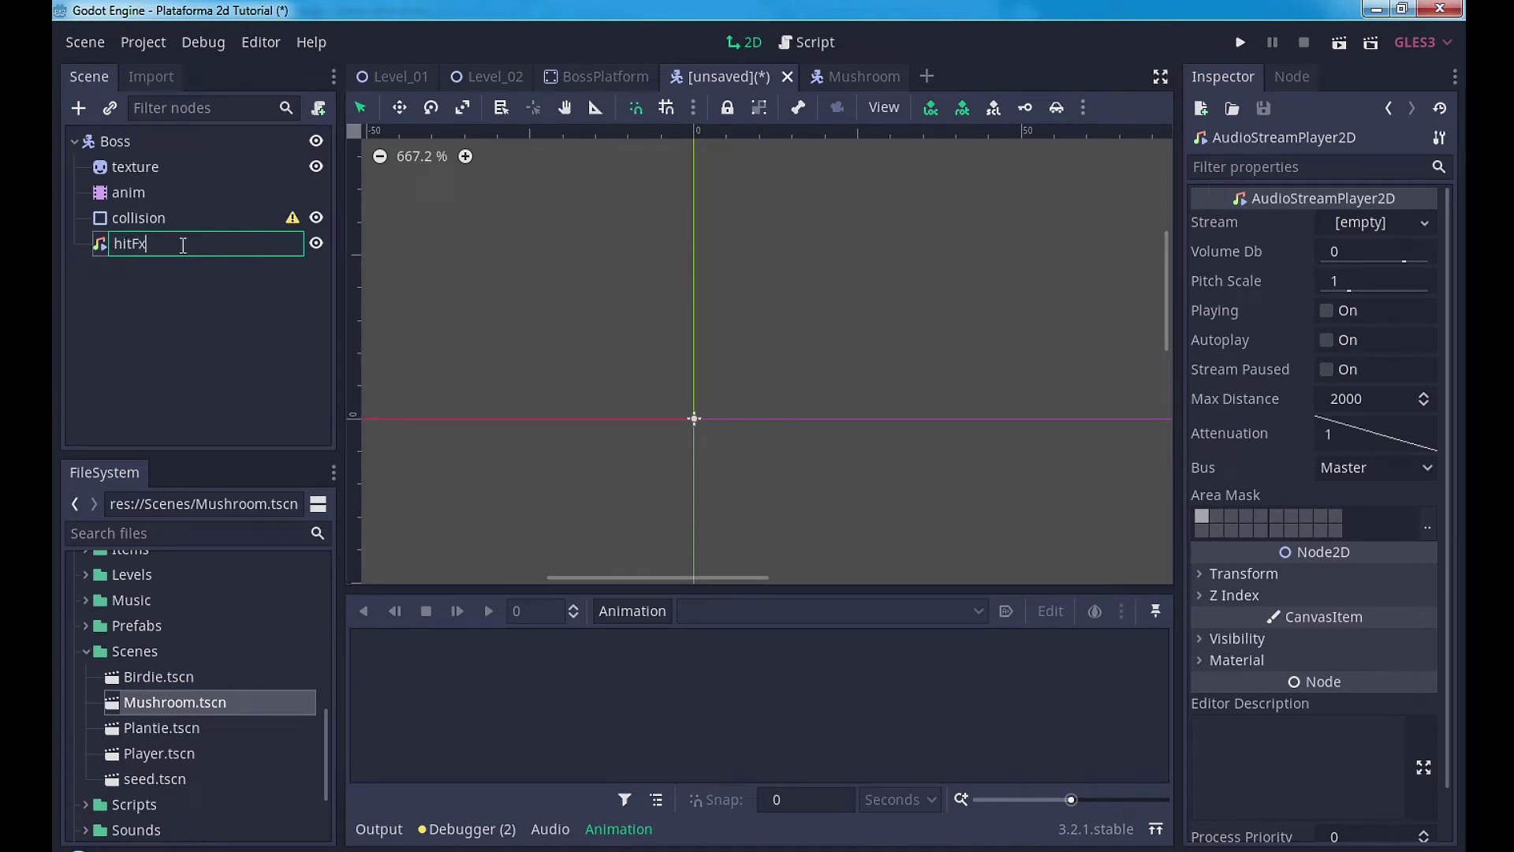
key(Return)
click(856, 76)
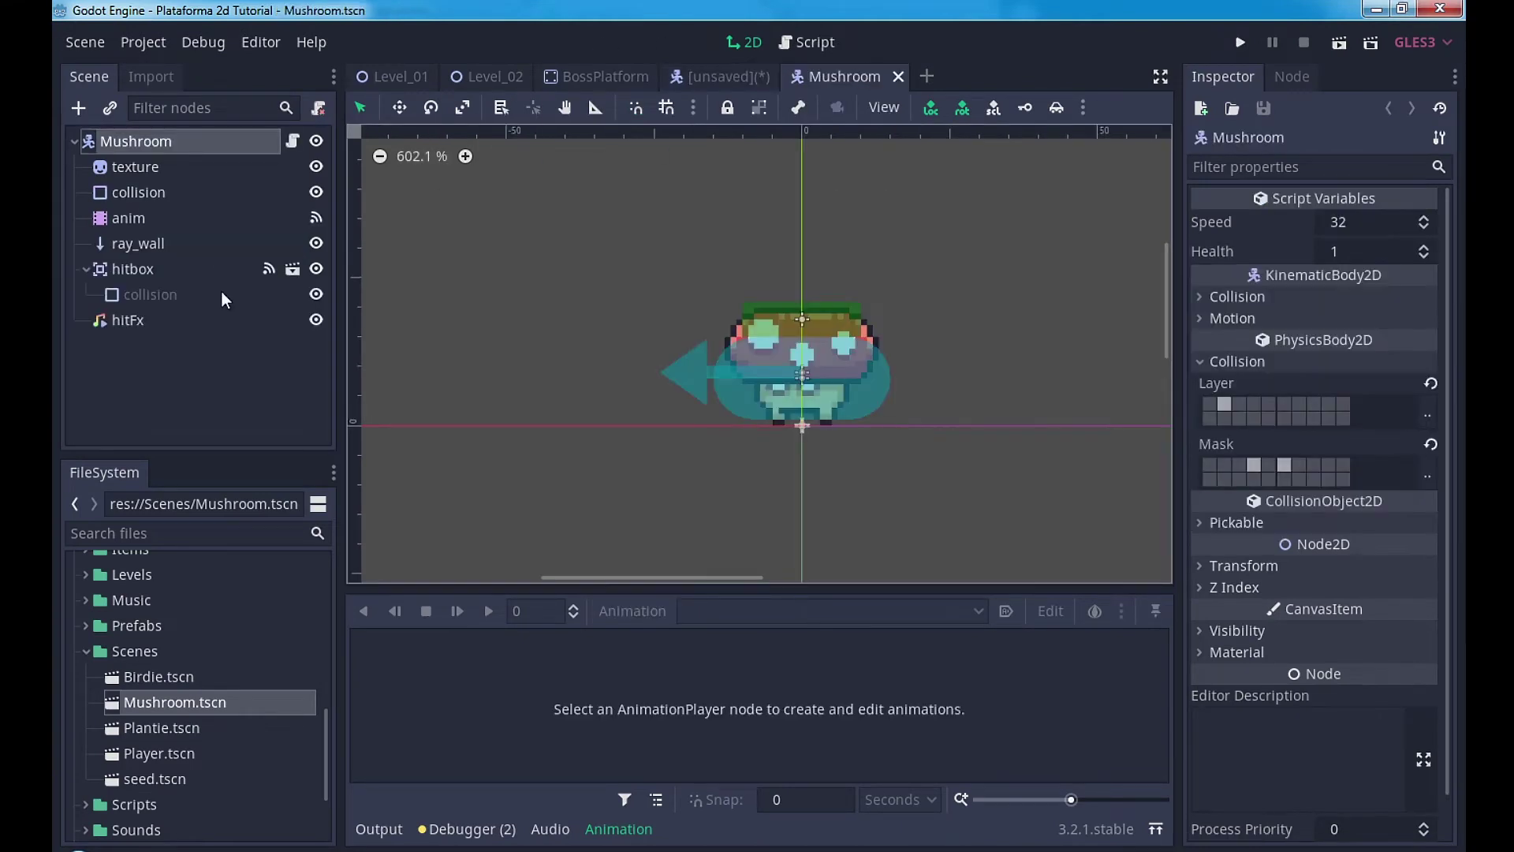
click(732, 78)
Step: Add a RayCast2D child to Boss named ray_wall
right_click(134, 140)
click(196, 158)
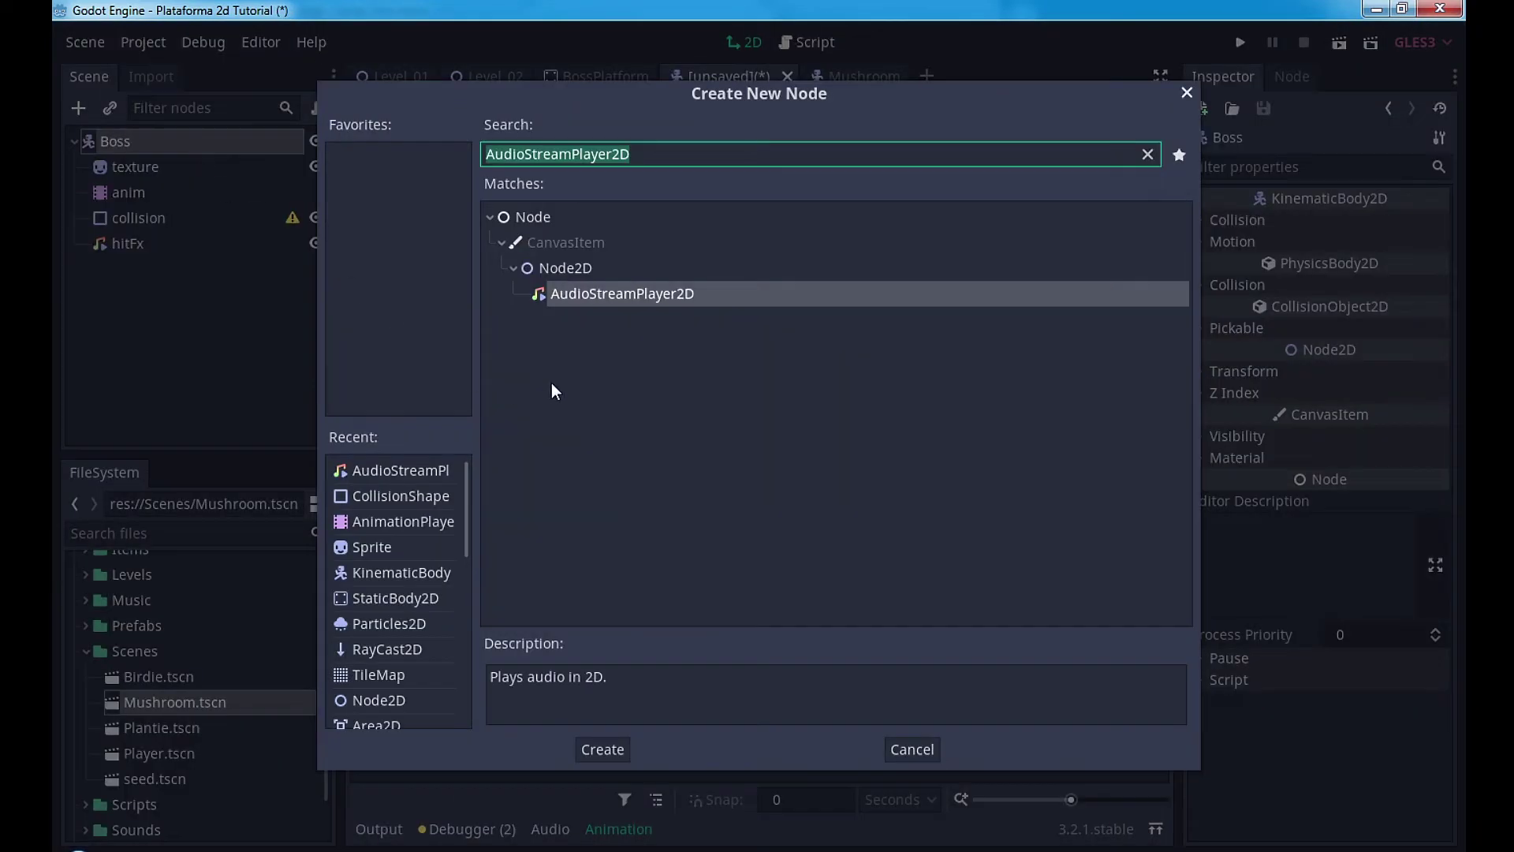
double_click(396, 647)
double_click(158, 271)
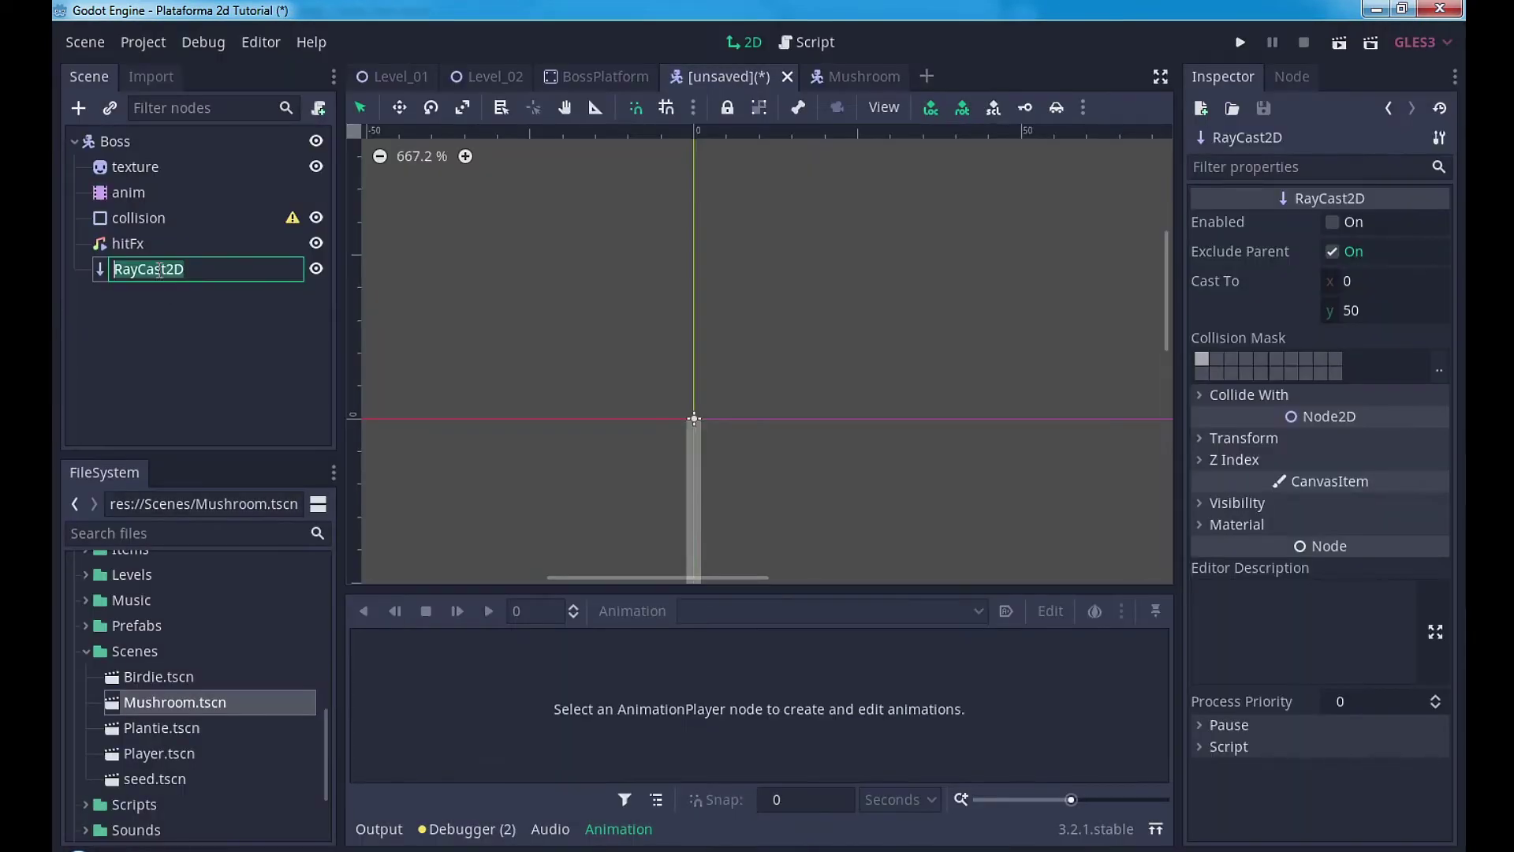
text(ray)
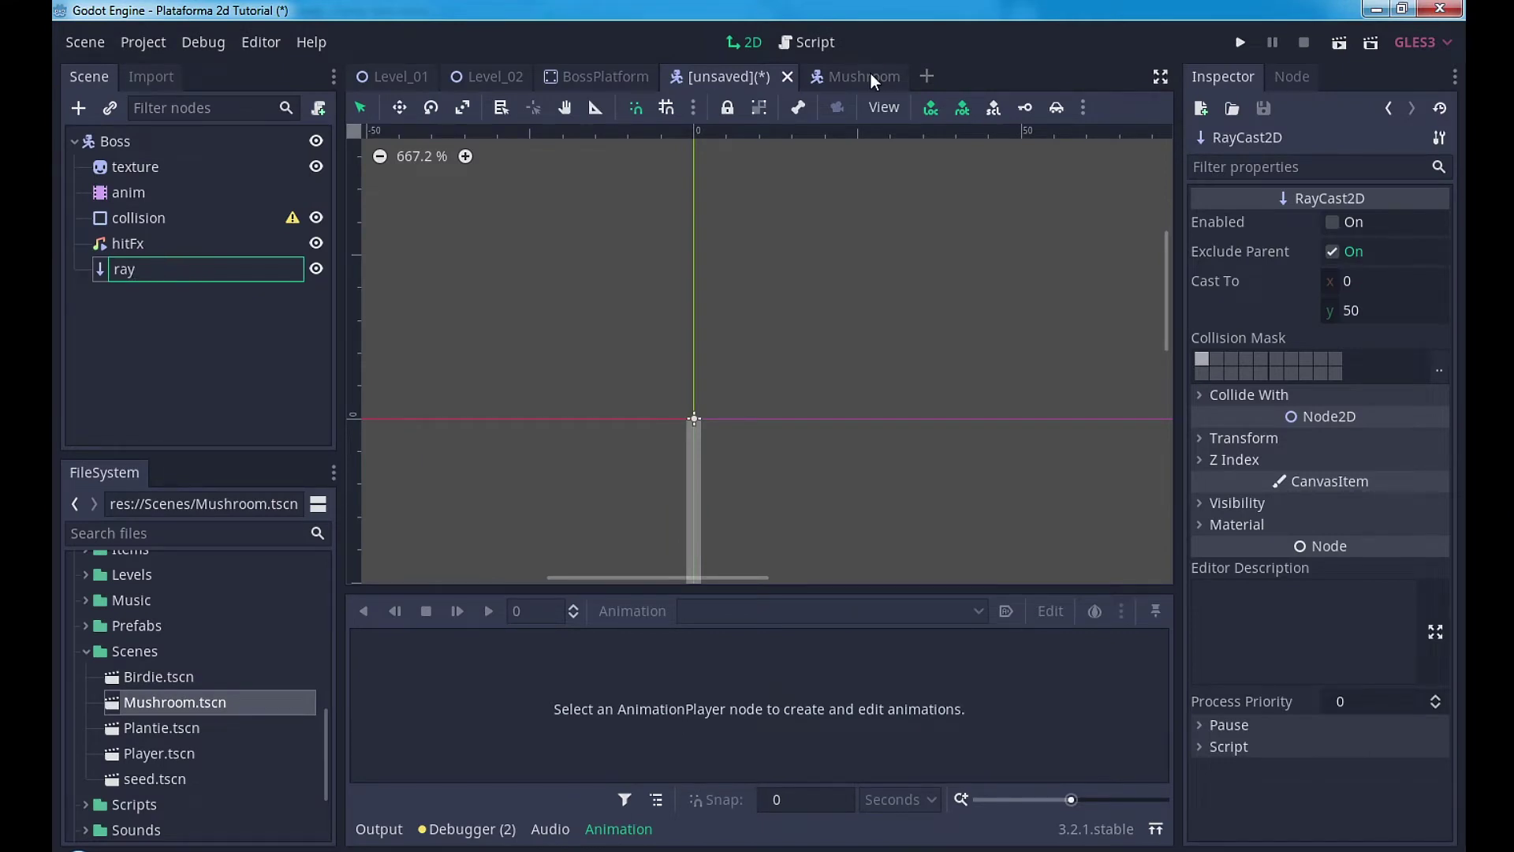
click(864, 75)
click(732, 76)
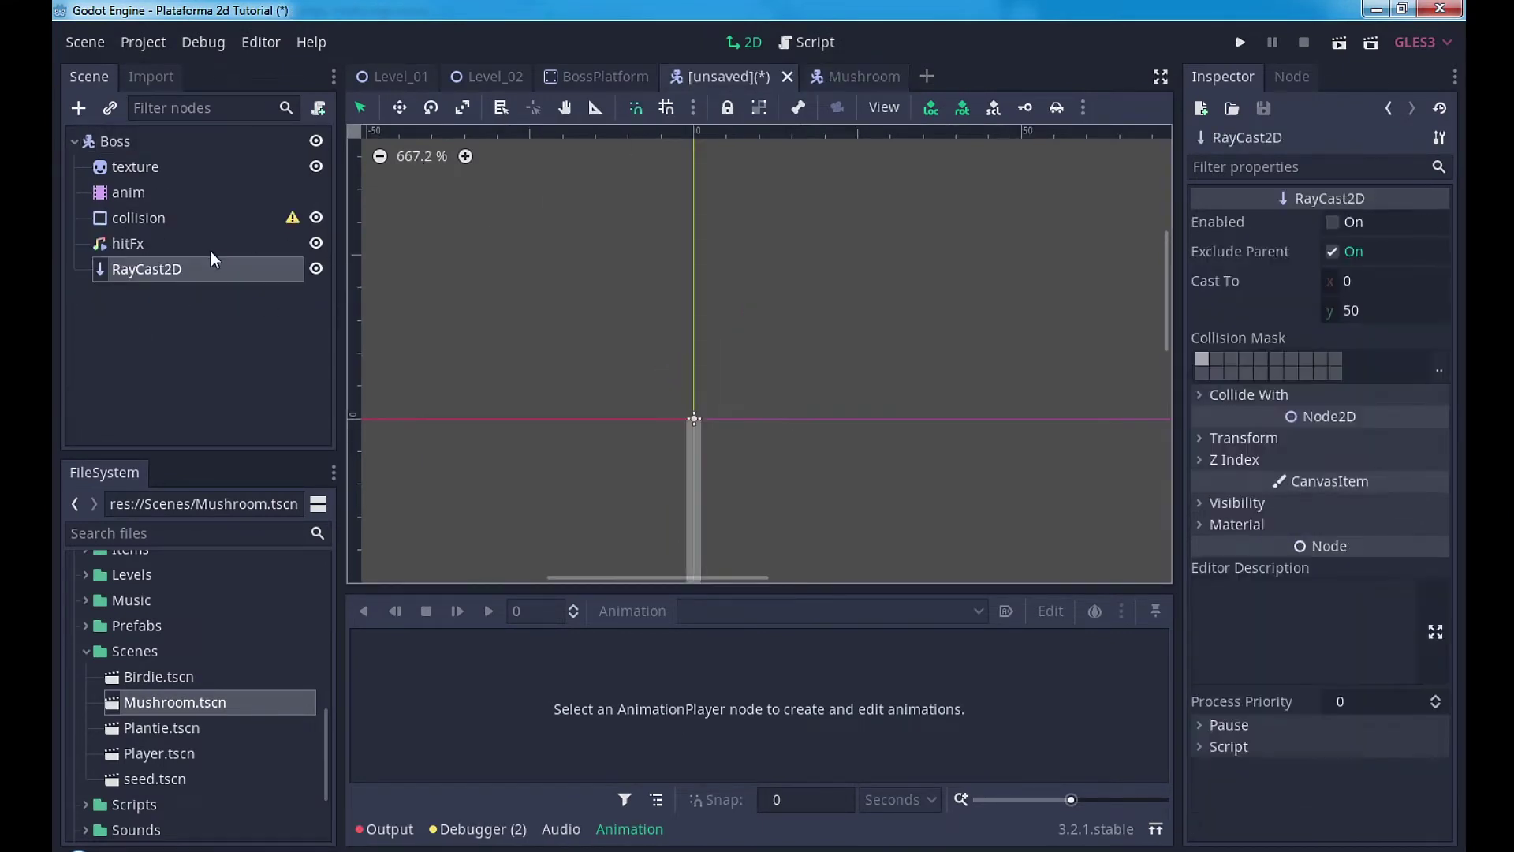
double_click(174, 270)
text(ray_)
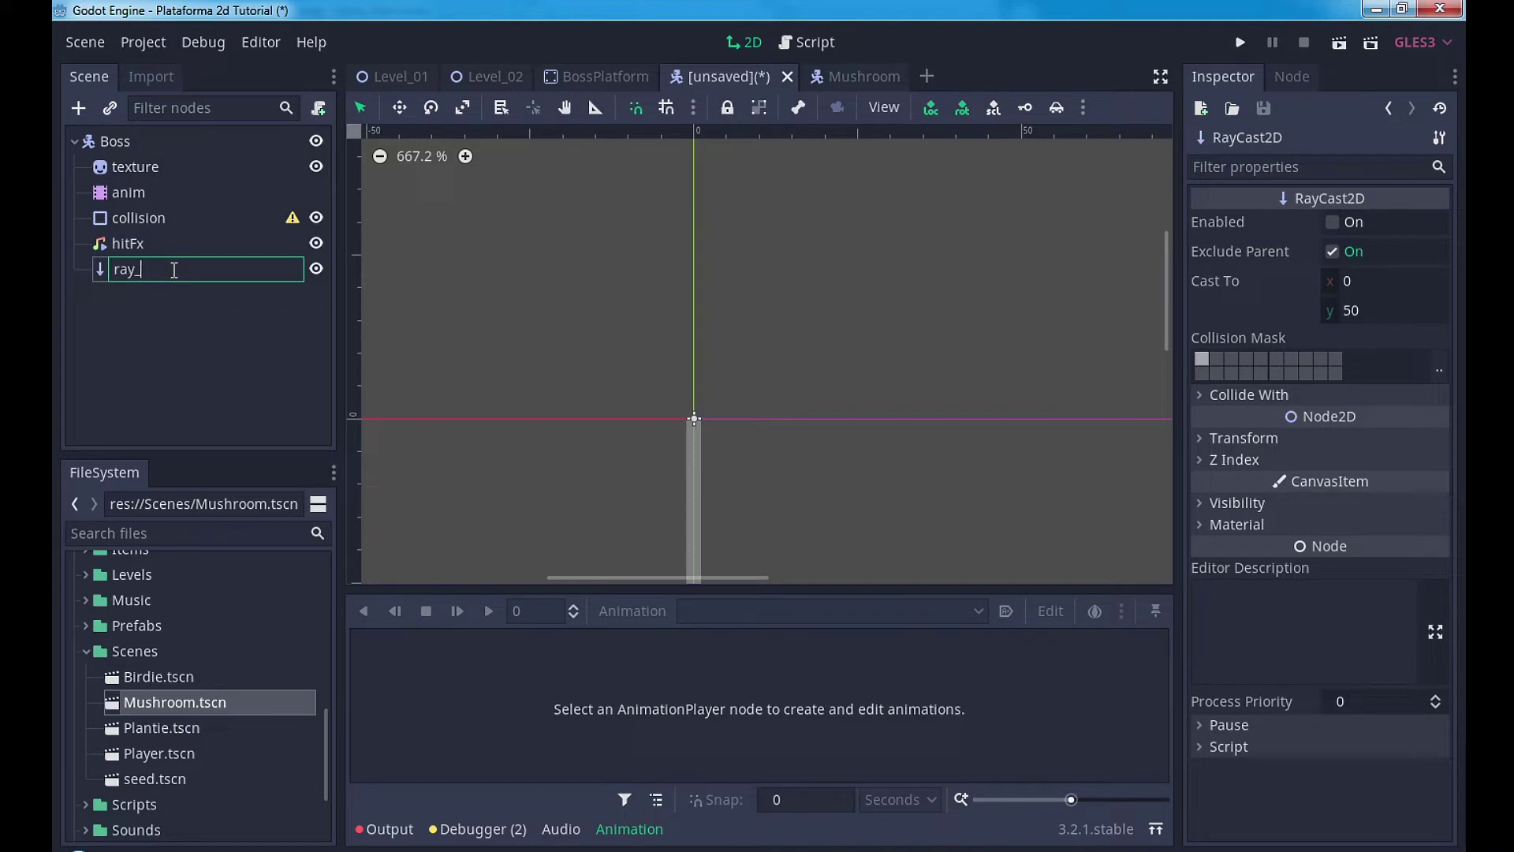
text(wall)
key(Return)
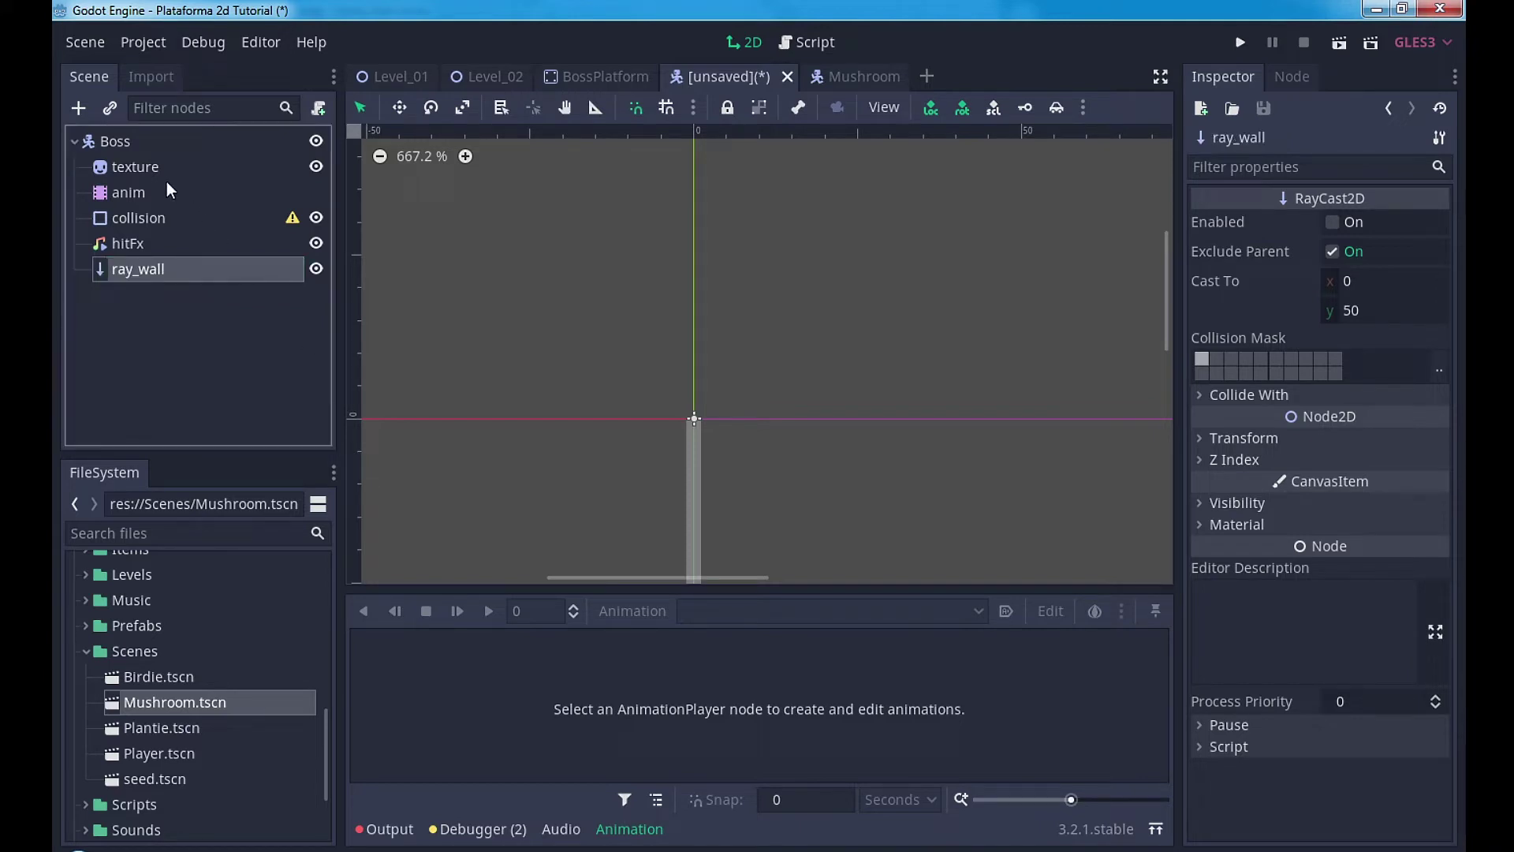
Step: Instance hitbox.tscn from the Prefabs folder into the Boss scene
click(85, 651)
click(85, 683)
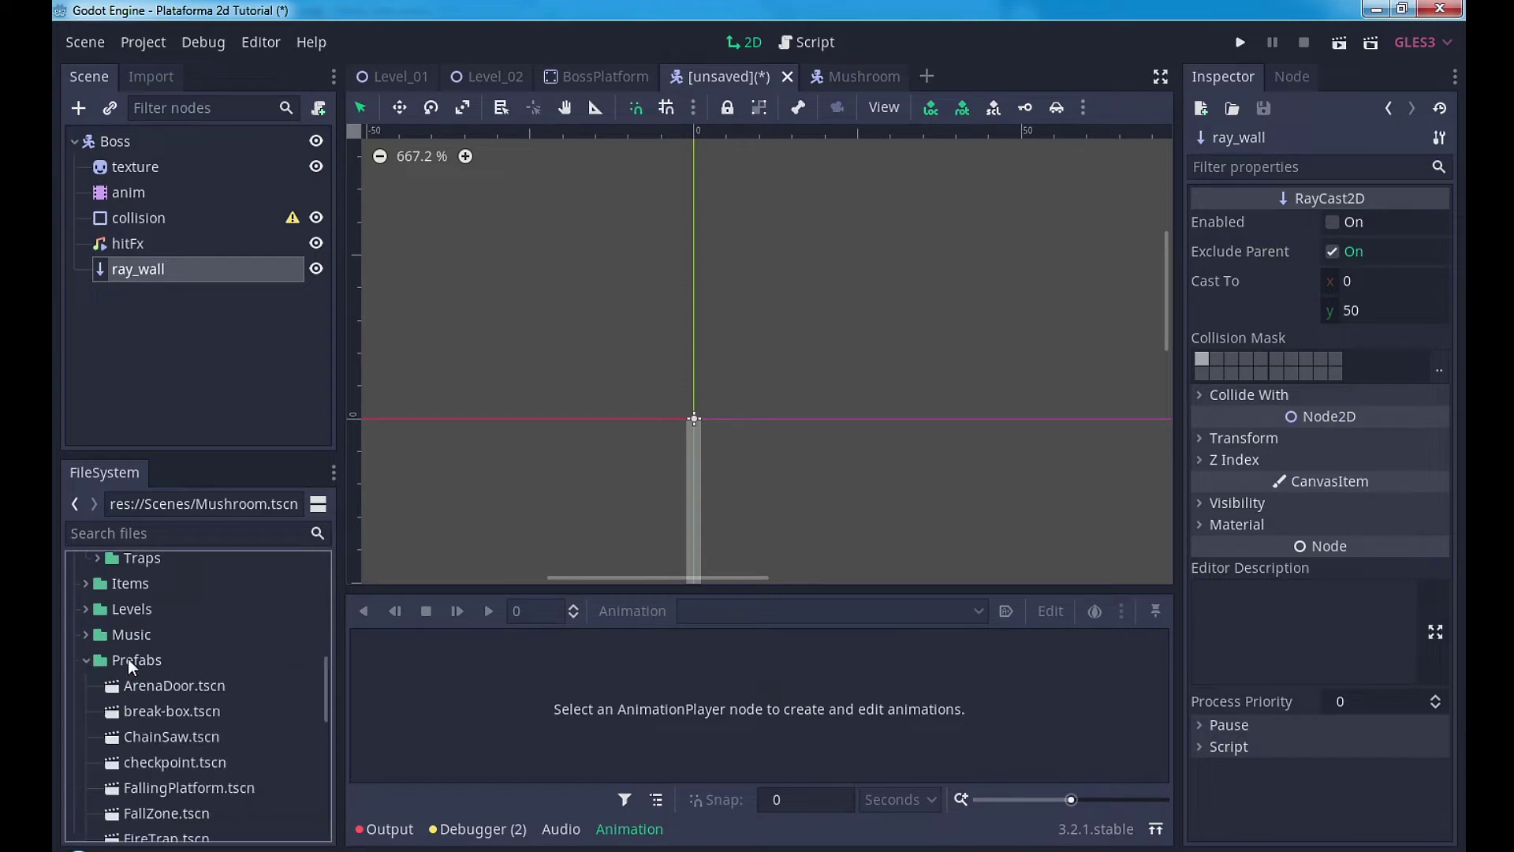
scroll(197, 715, down, 3)
scroll(197, 715, down, 1)
scroll(191, 735, down, 1)
drag(177, 706, 706, 422)
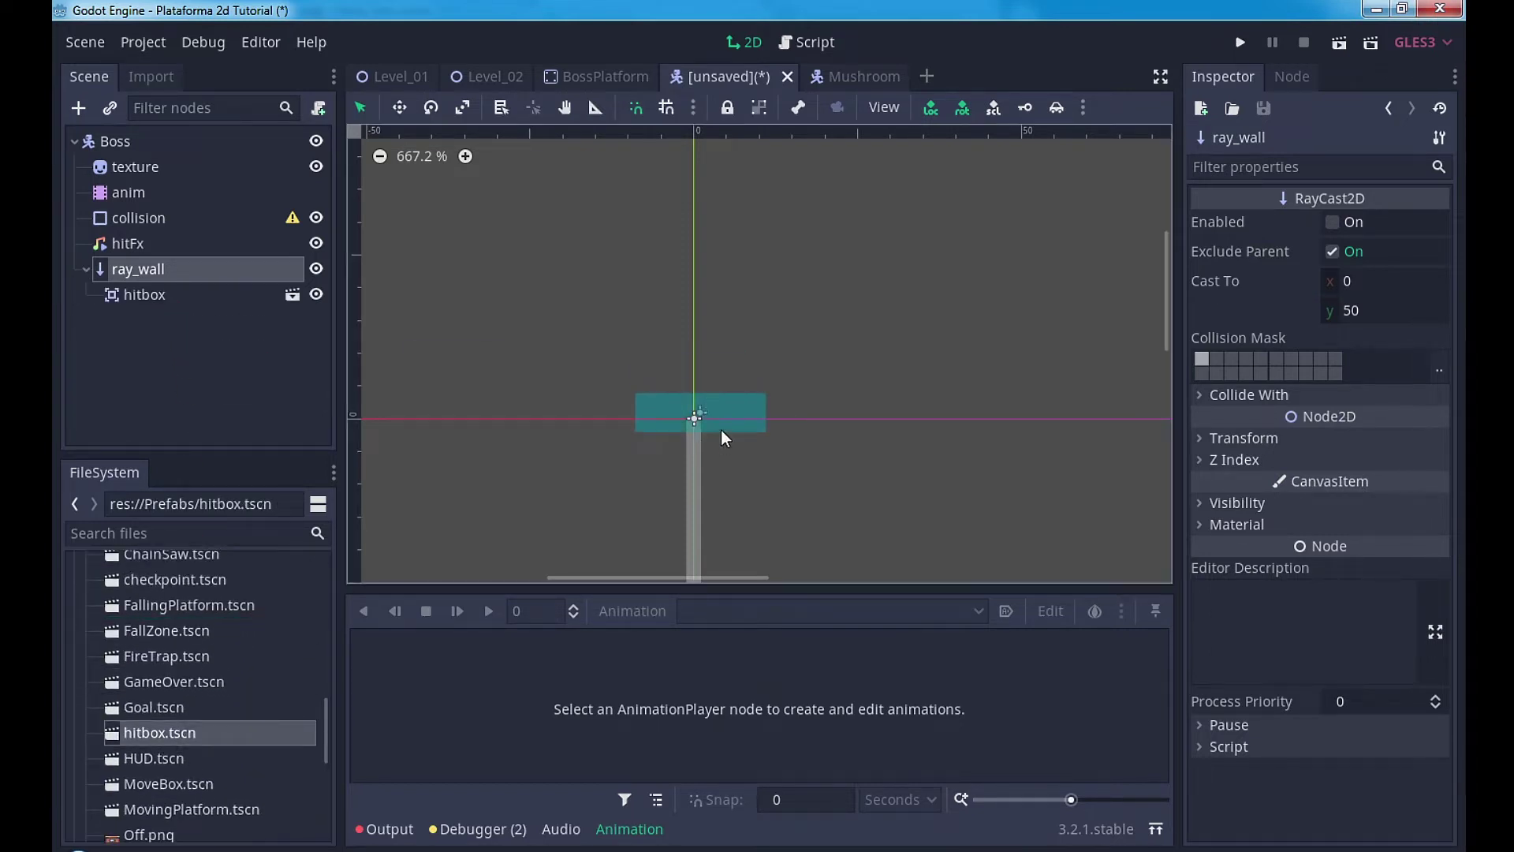
scroll(741, 457, down, 3)
scroll(748, 456, down, 2)
mouse_move(747, 456)
middle_down()
mouse_move(796, 341)
mouse_move(745, 362)
middle_up()
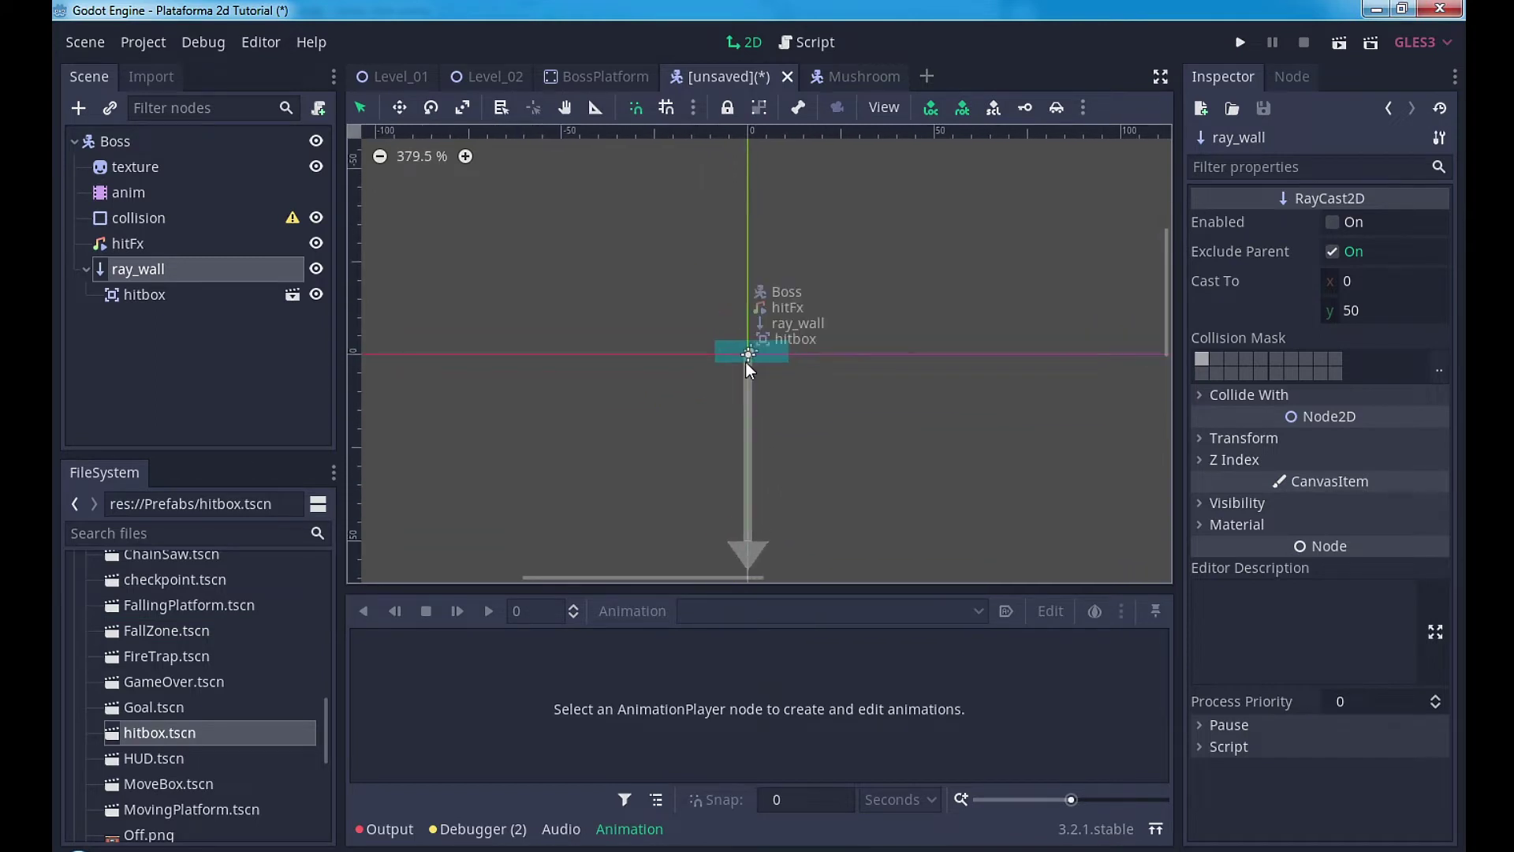
click(134, 168)
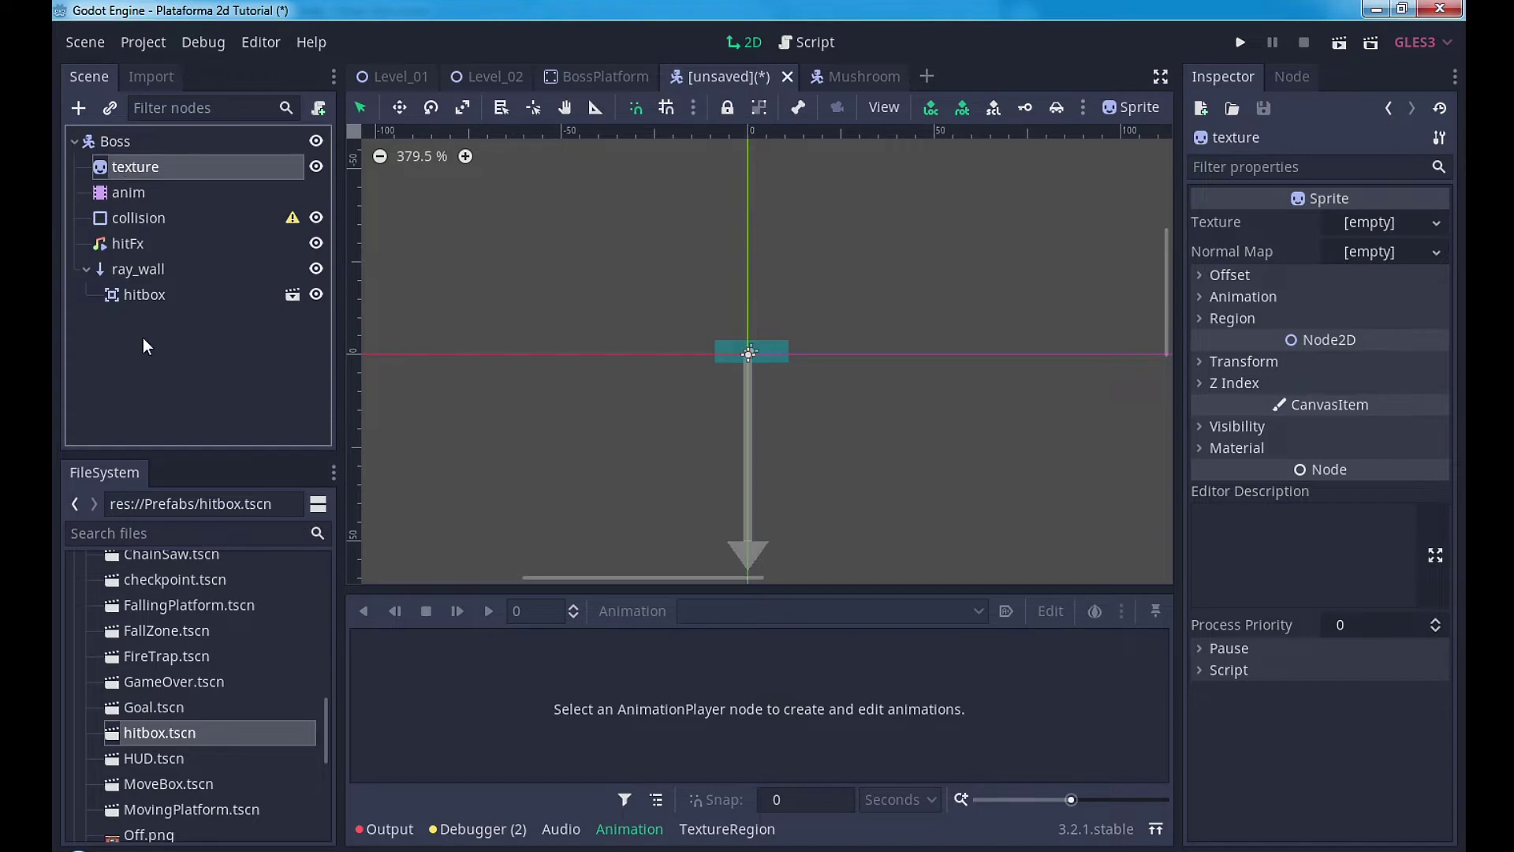
Step: Set the texture sprite's image to AngryPig's Idle (36x30).png sprite sheet
scroll(164, 675, up, 2)
scroll(125, 653, up, 5)
scroll(103, 707, up, 1)
scroll(115, 636, up, 5)
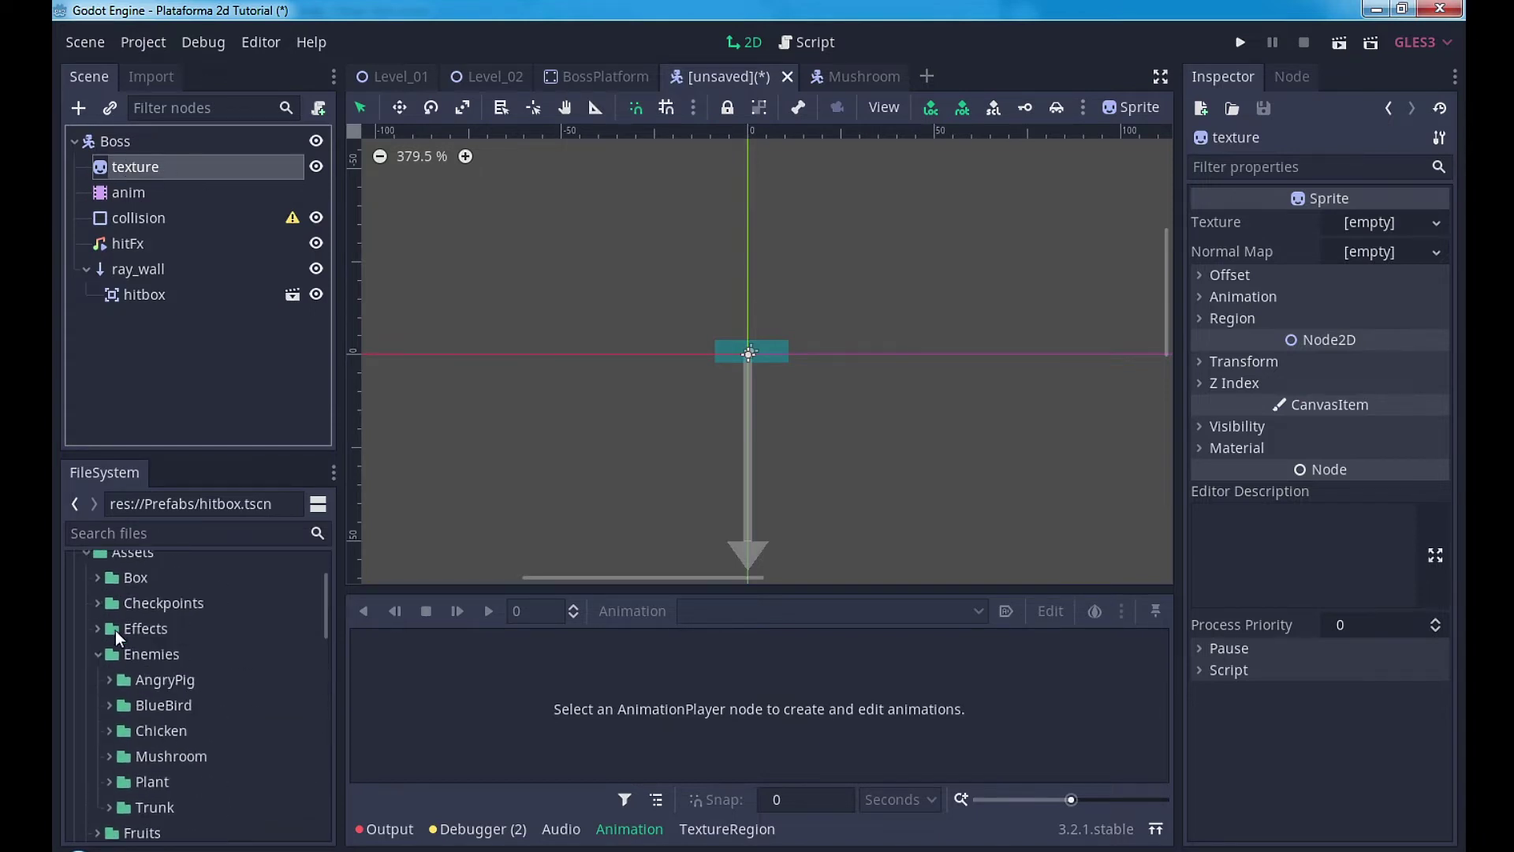
click(122, 683)
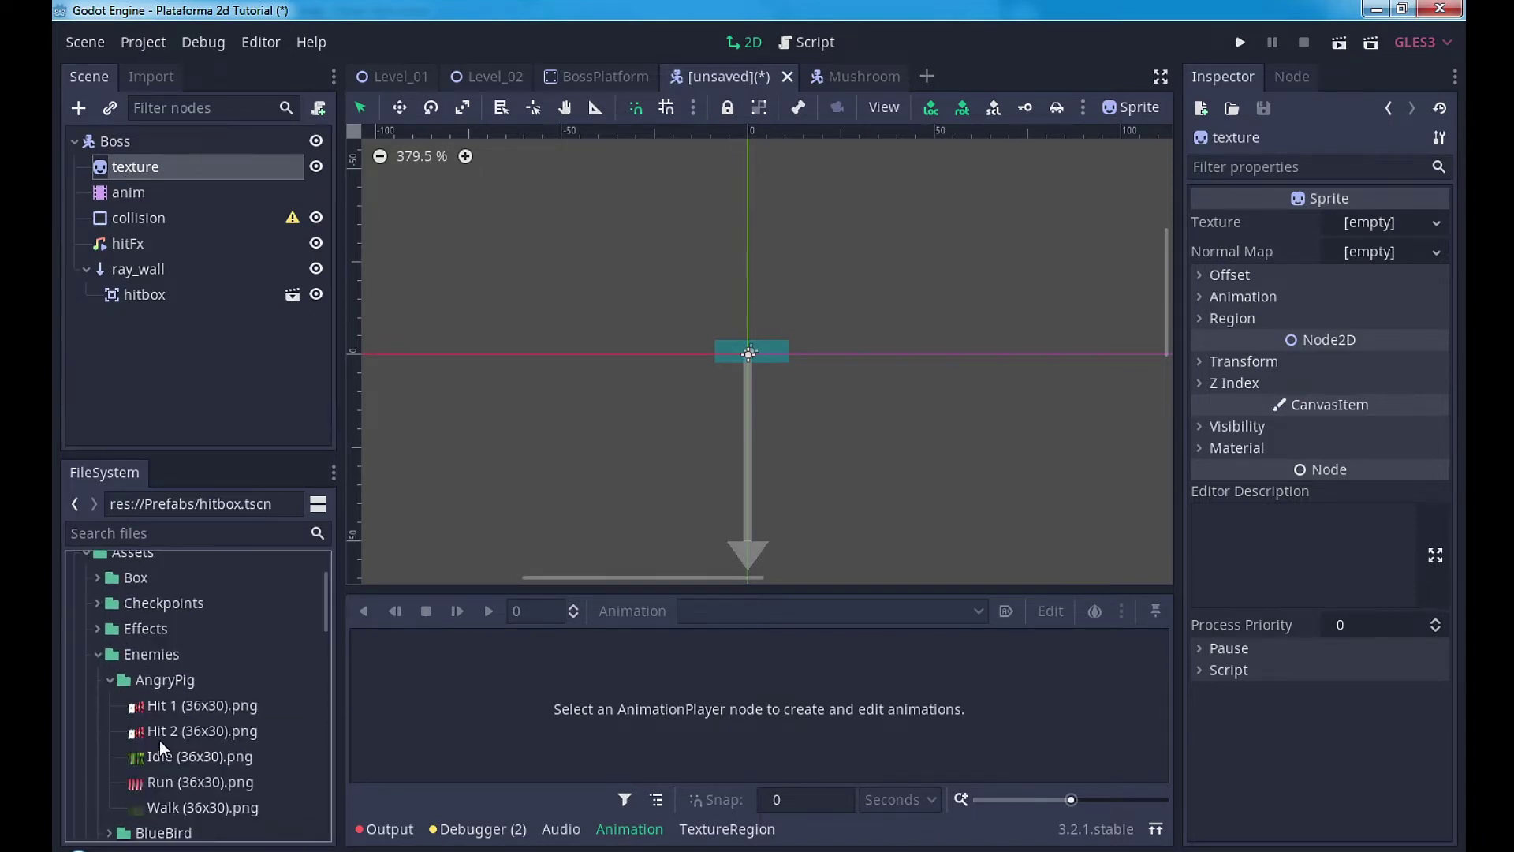
scroll(172, 753, down, 1)
click(187, 719)
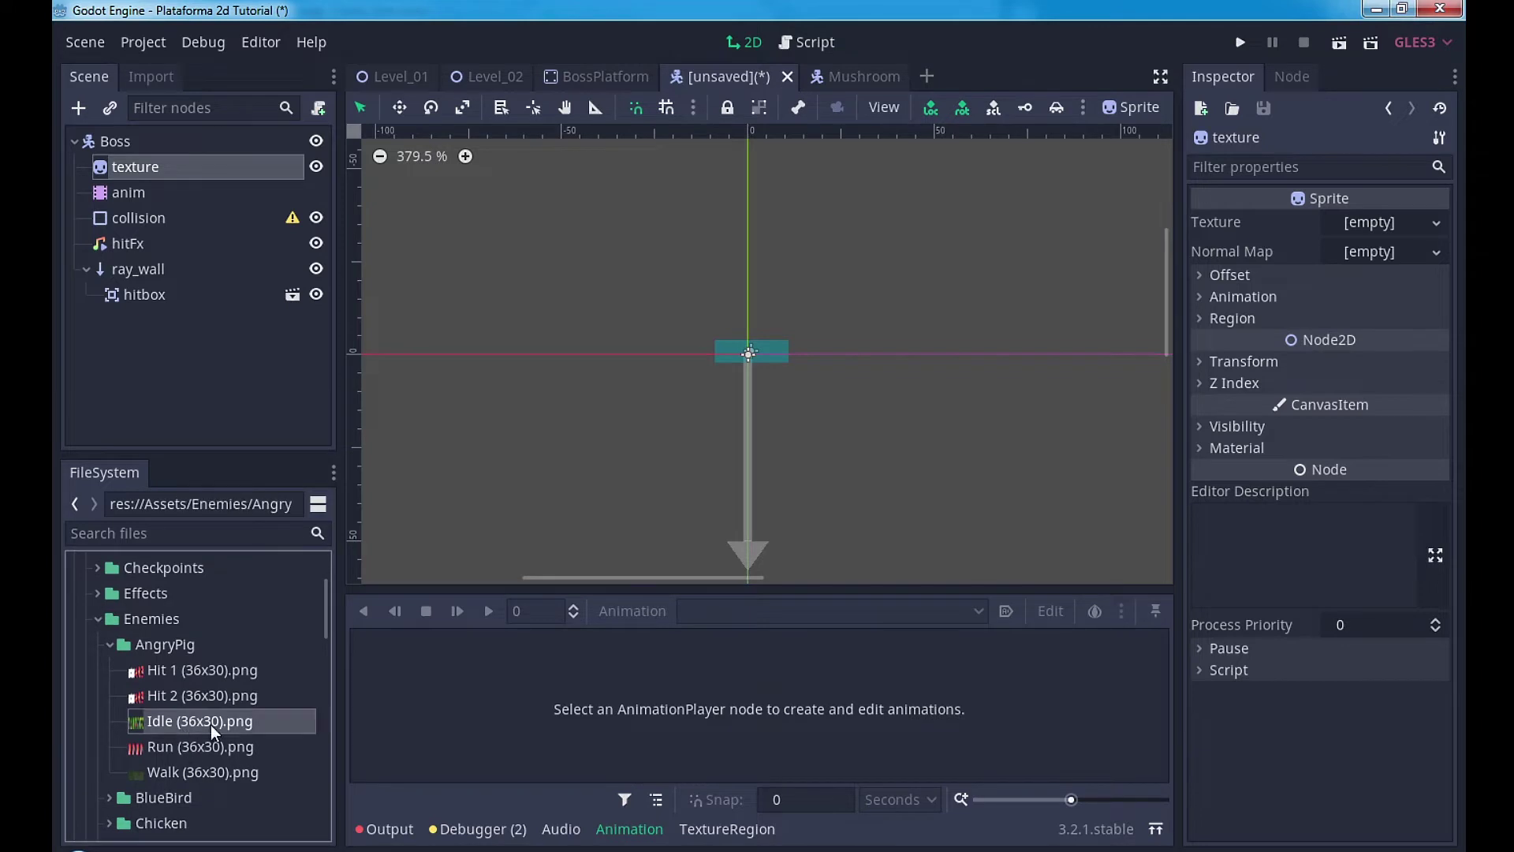
drag(173, 726, 1353, 234)
Step: With the anim AnimationPlayer selected, open Animation > New to create an animation
scroll(734, 450, down, 2)
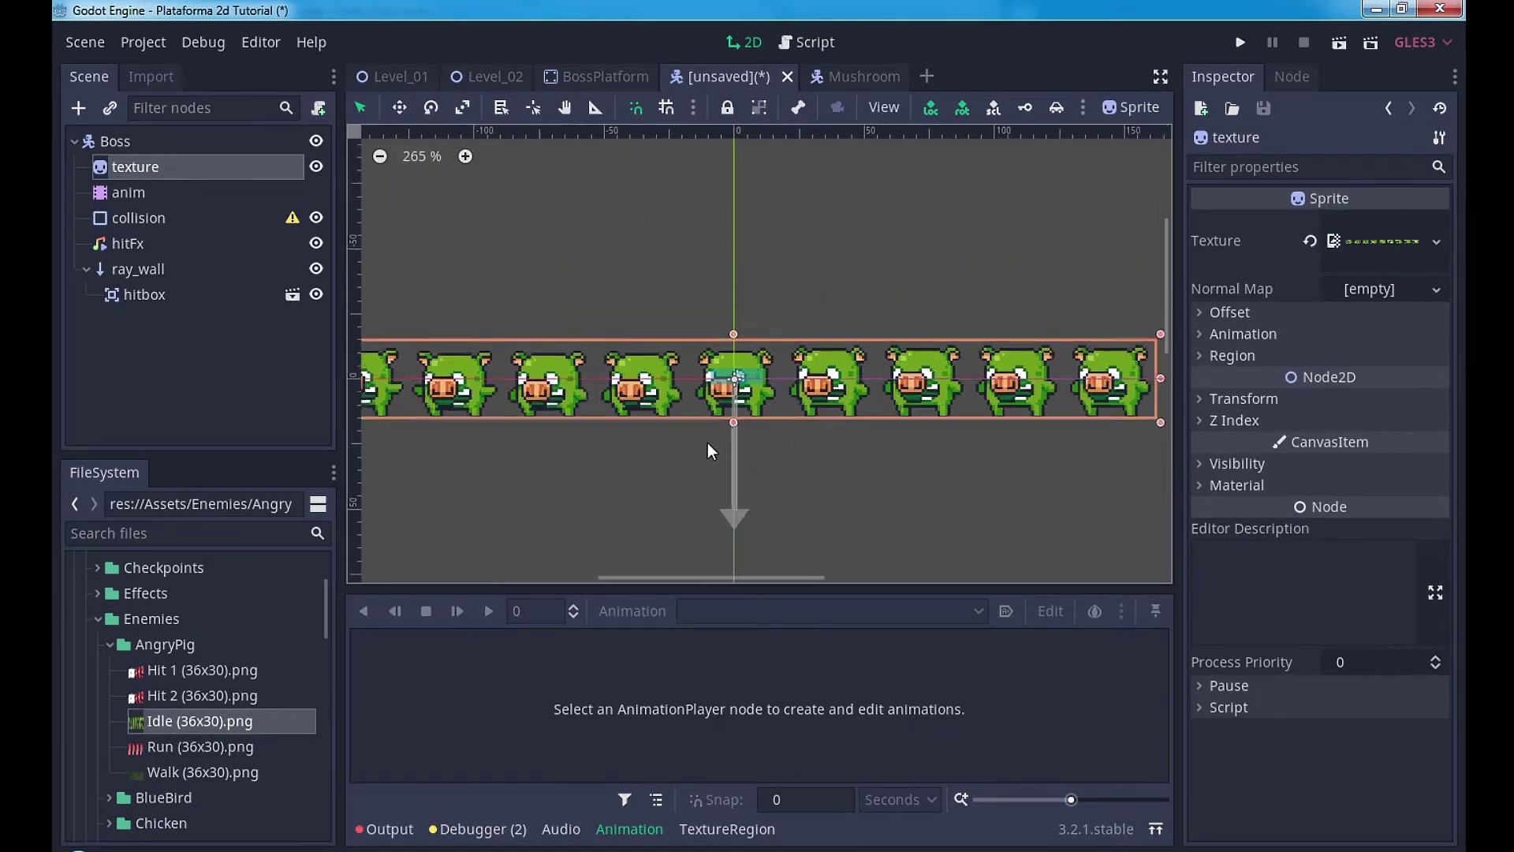
scroll(714, 450, down, 1)
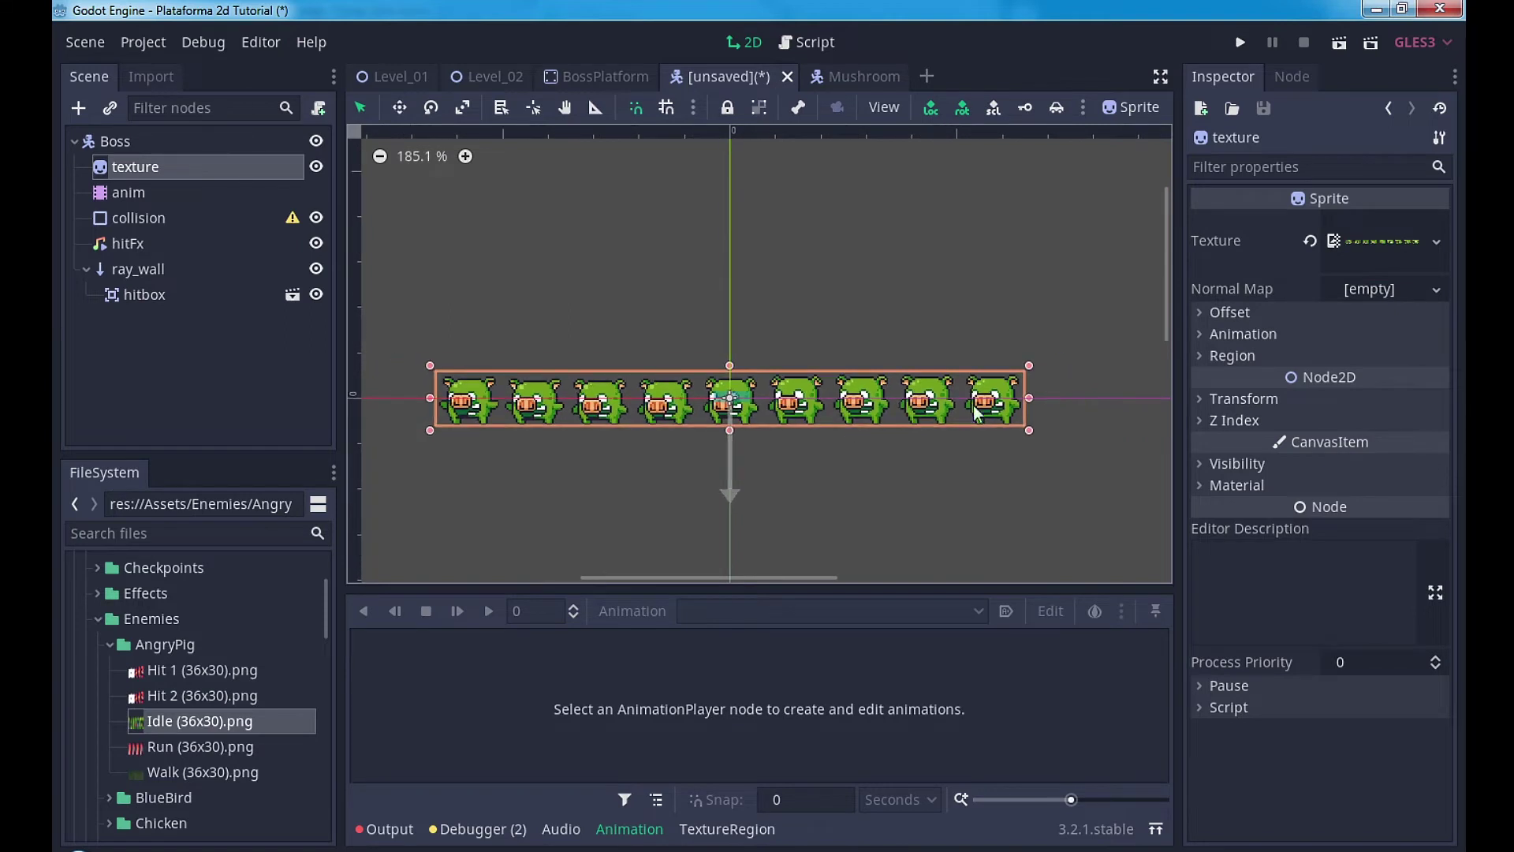
click(138, 195)
click(634, 614)
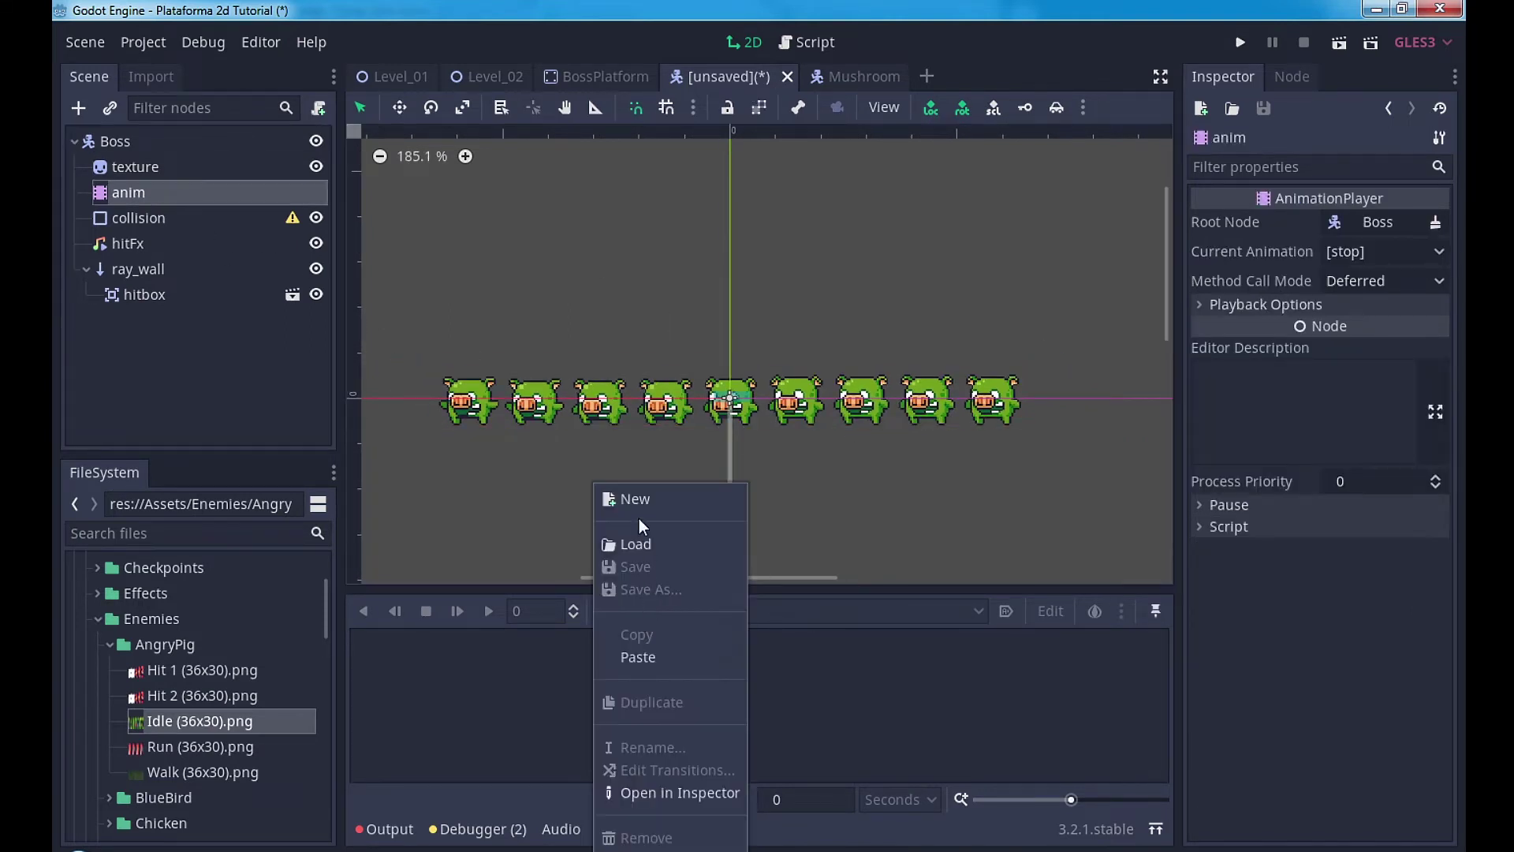
click(199, 170)
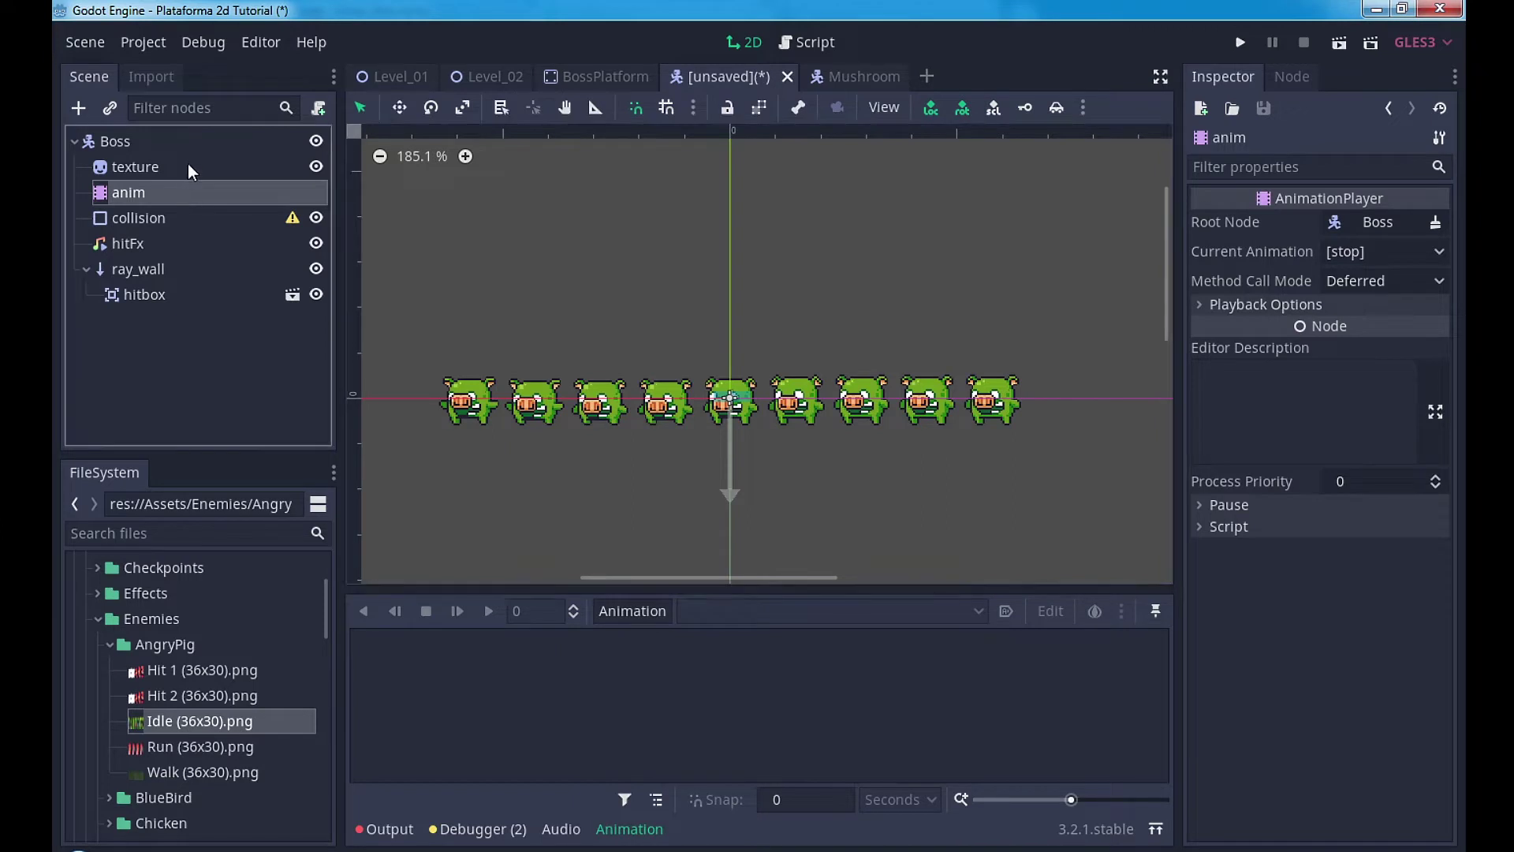
click(193, 168)
click(1251, 402)
click(1252, 402)
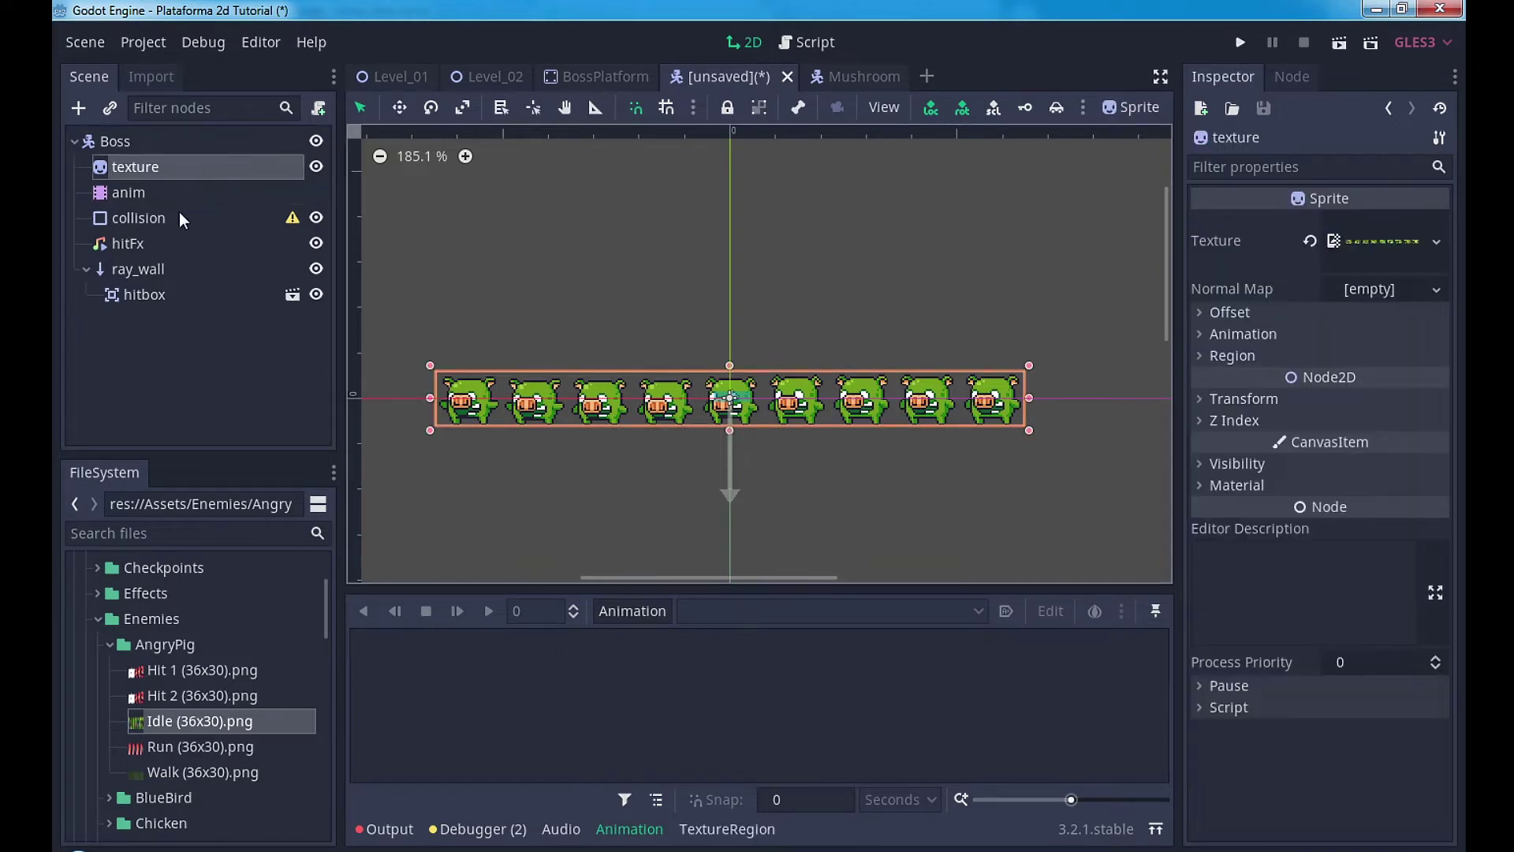
click(156, 194)
click(641, 610)
Step: Create a new animation named idle
click(679, 503)
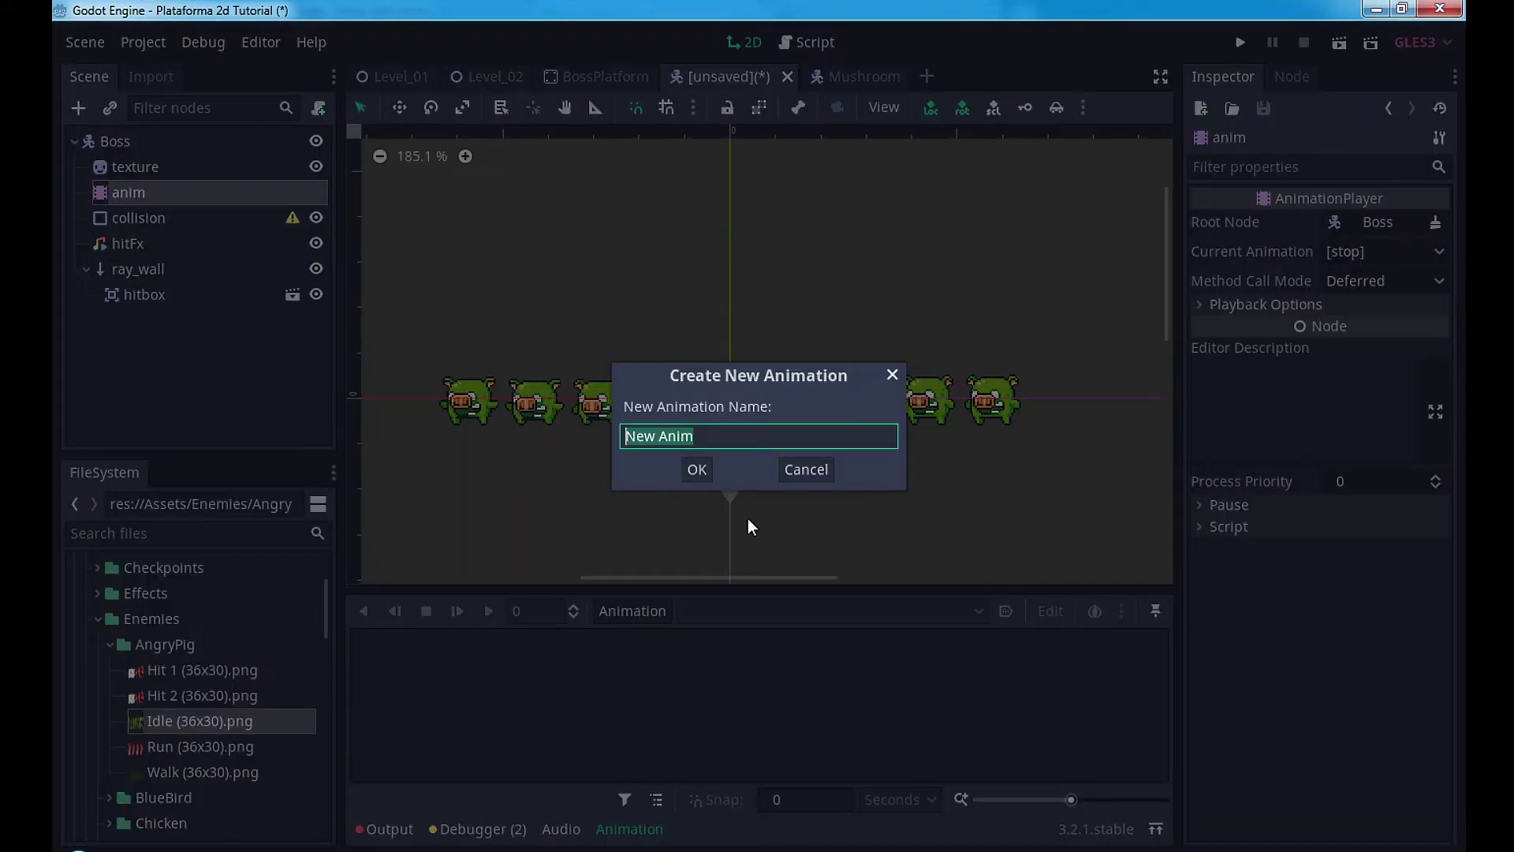
text(idle)
click(680, 470)
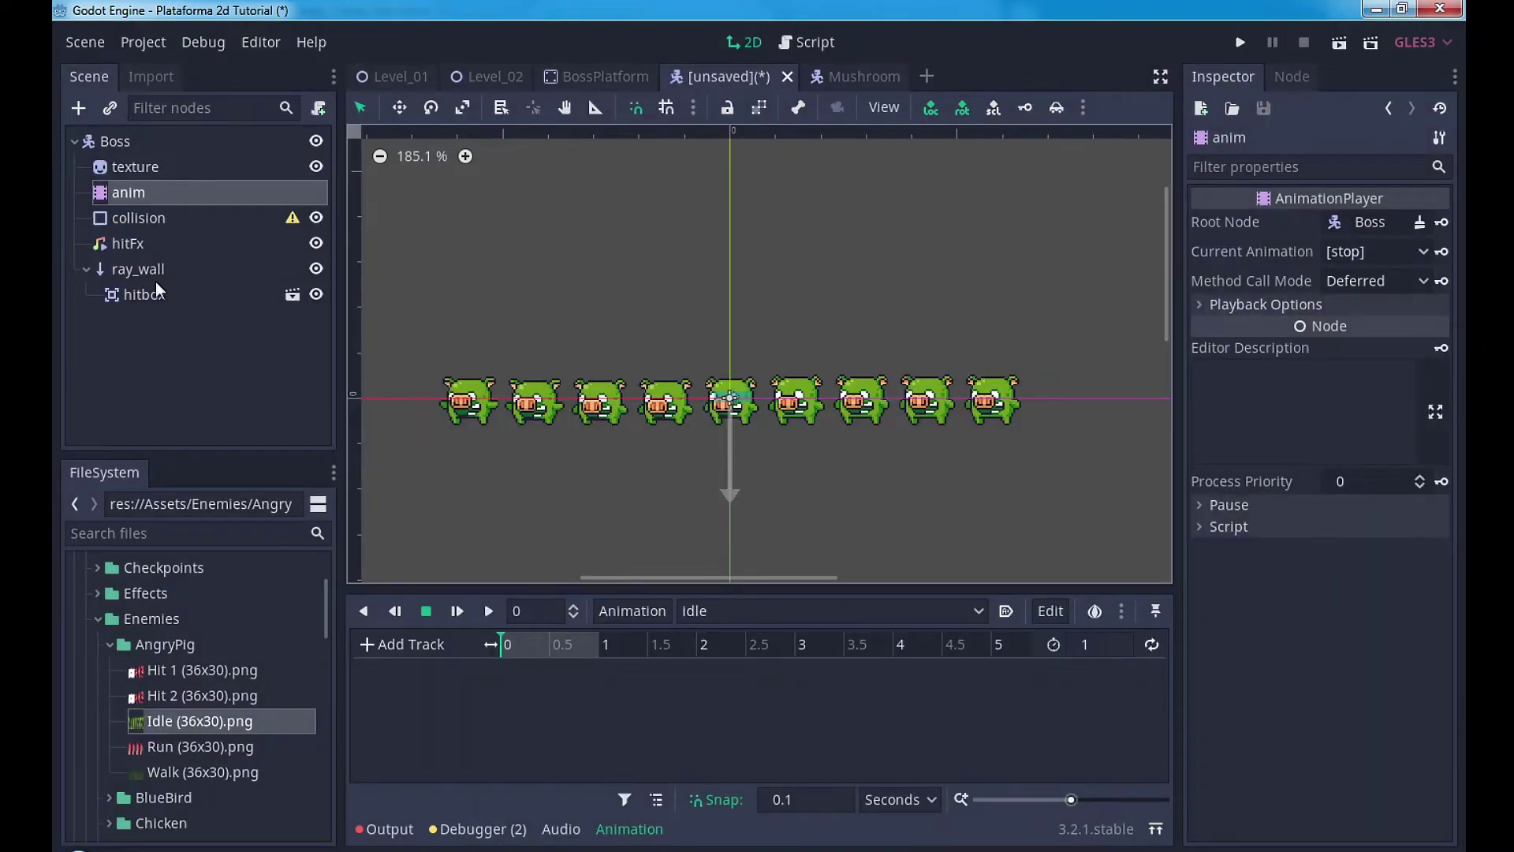
Step: Set the texture sprite's Hframes to 9 so only one pig shows
click(169, 170)
click(1247, 333)
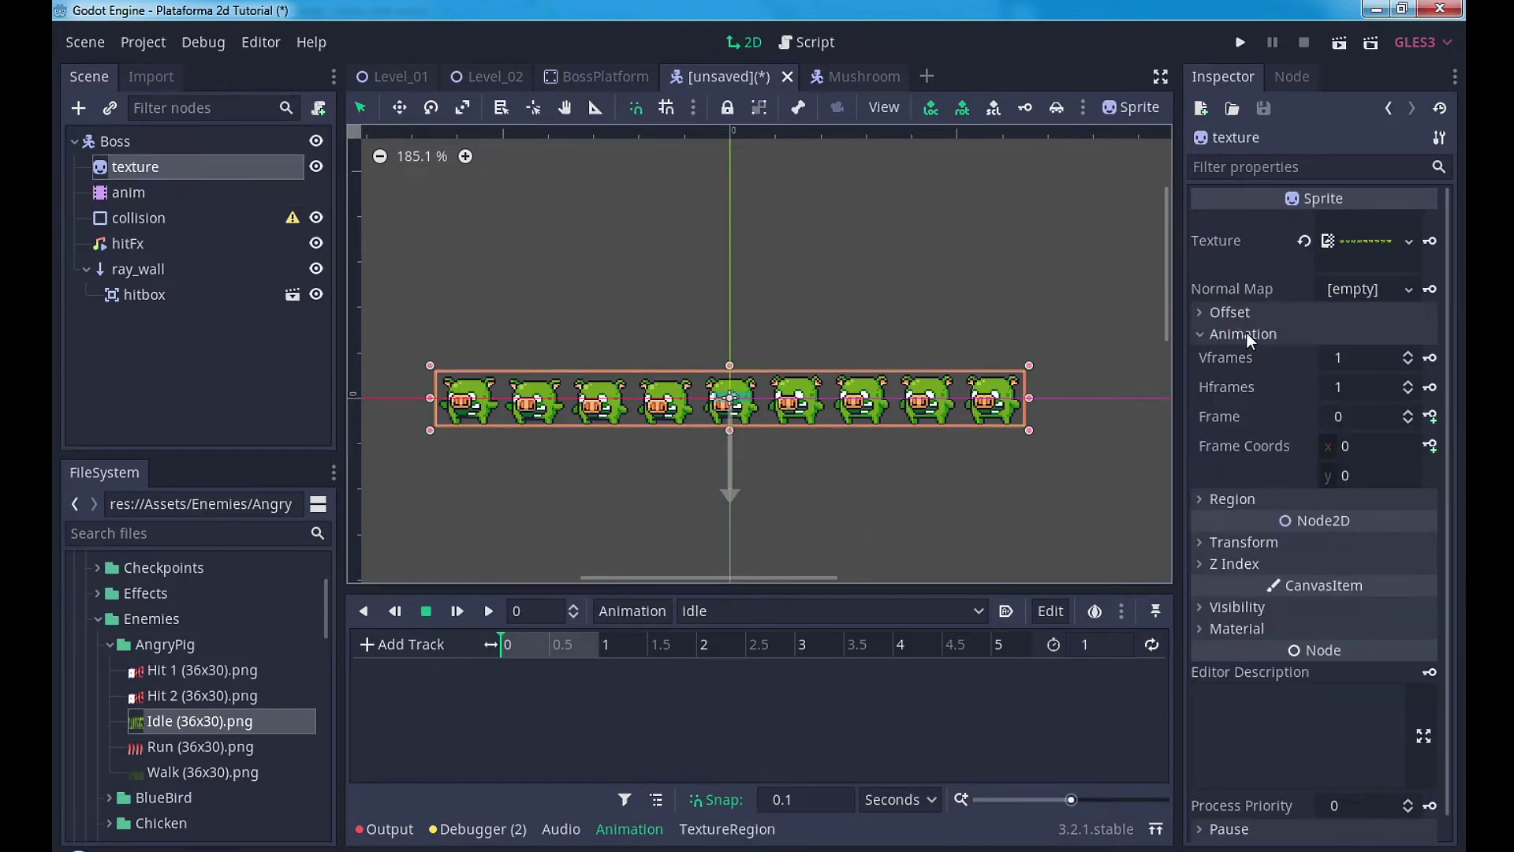
click(1371, 390)
text(6)
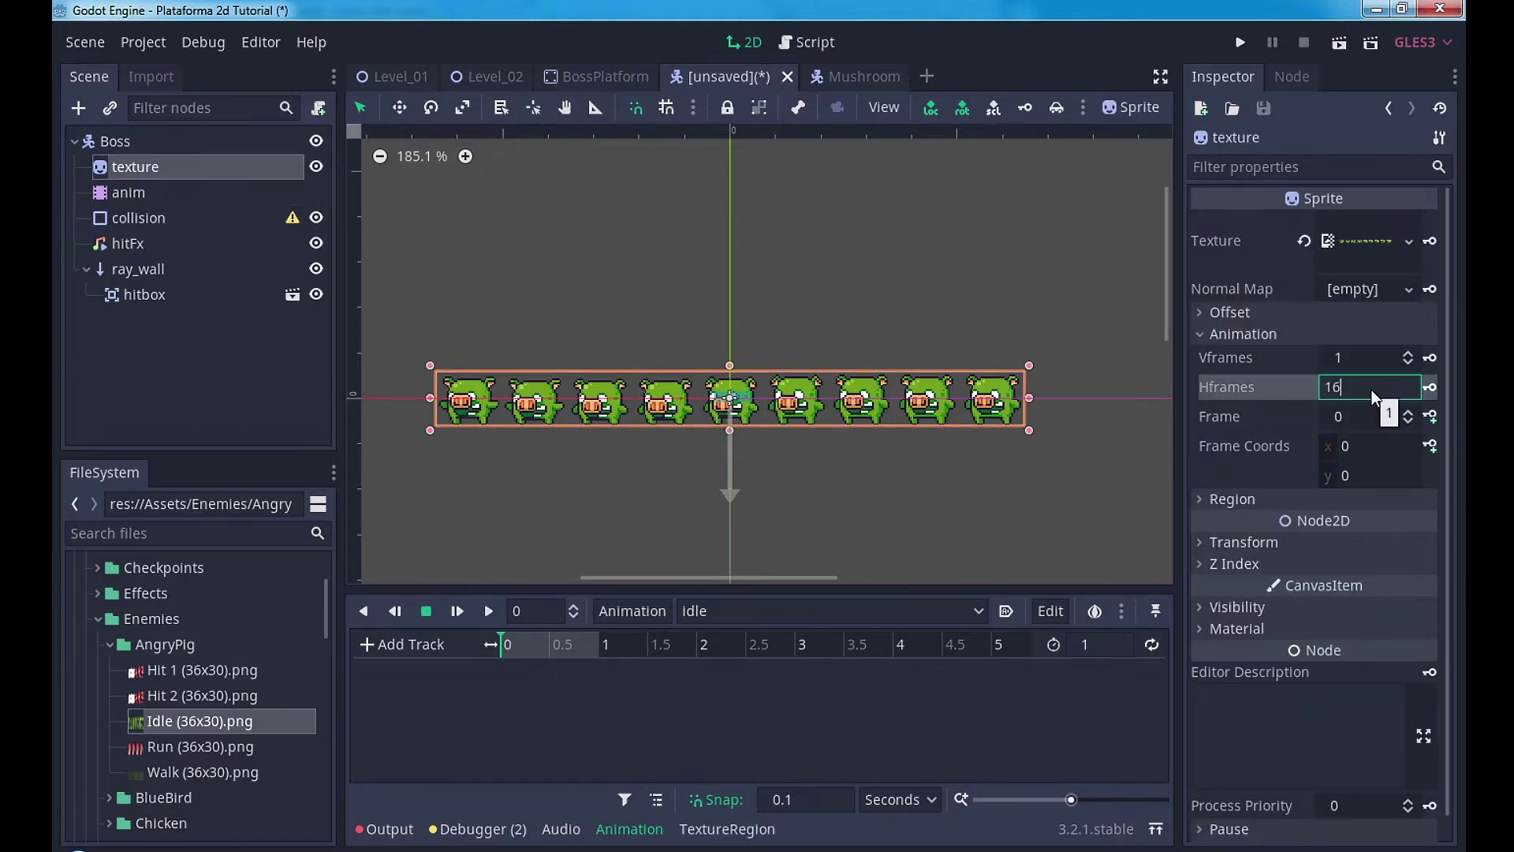
key(Return)
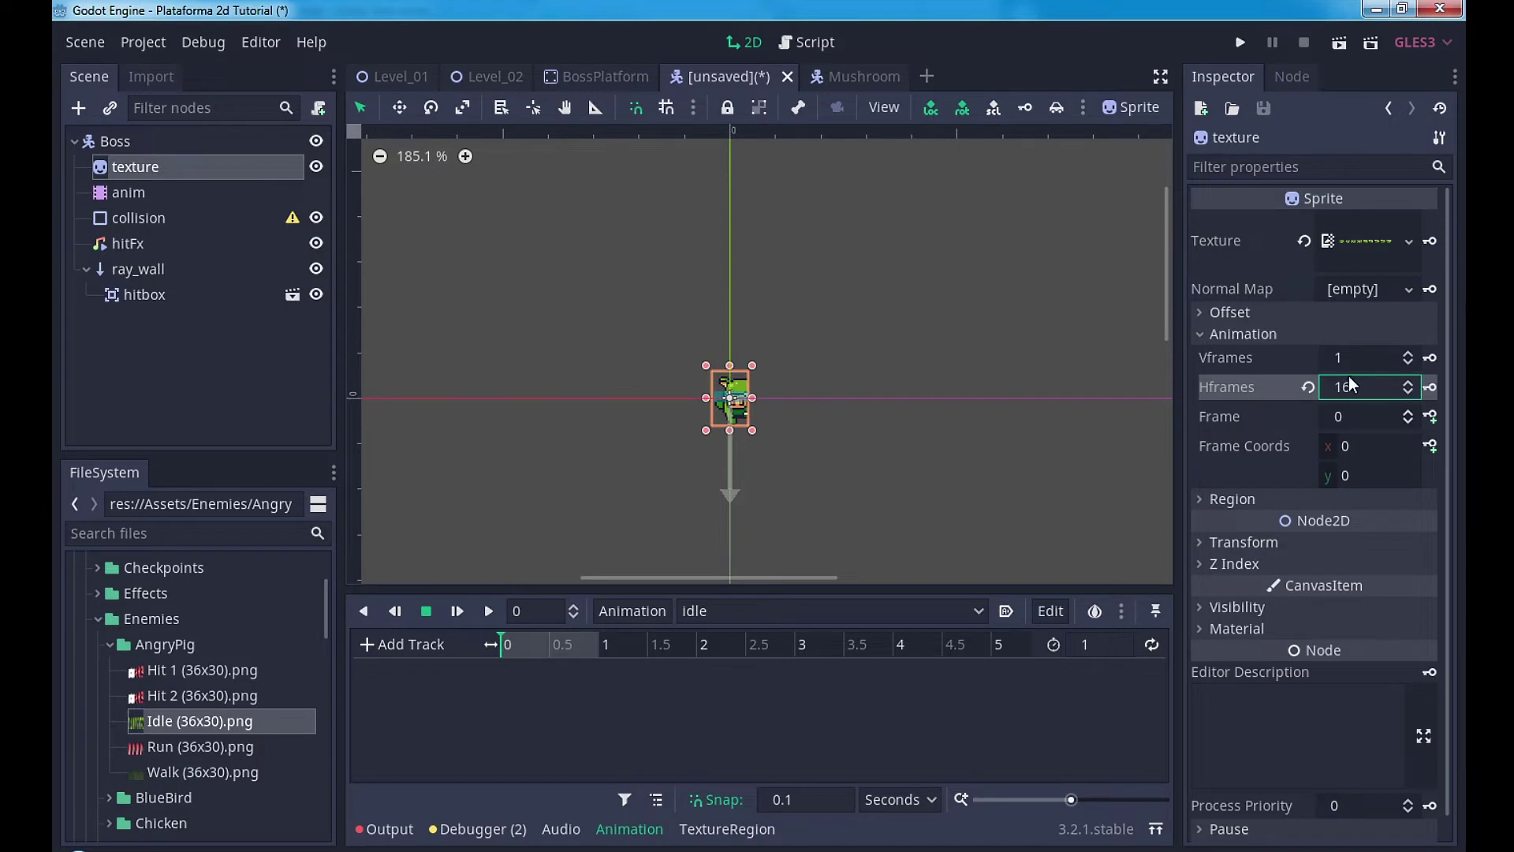
click(1352, 384)
text(14)
key(Return)
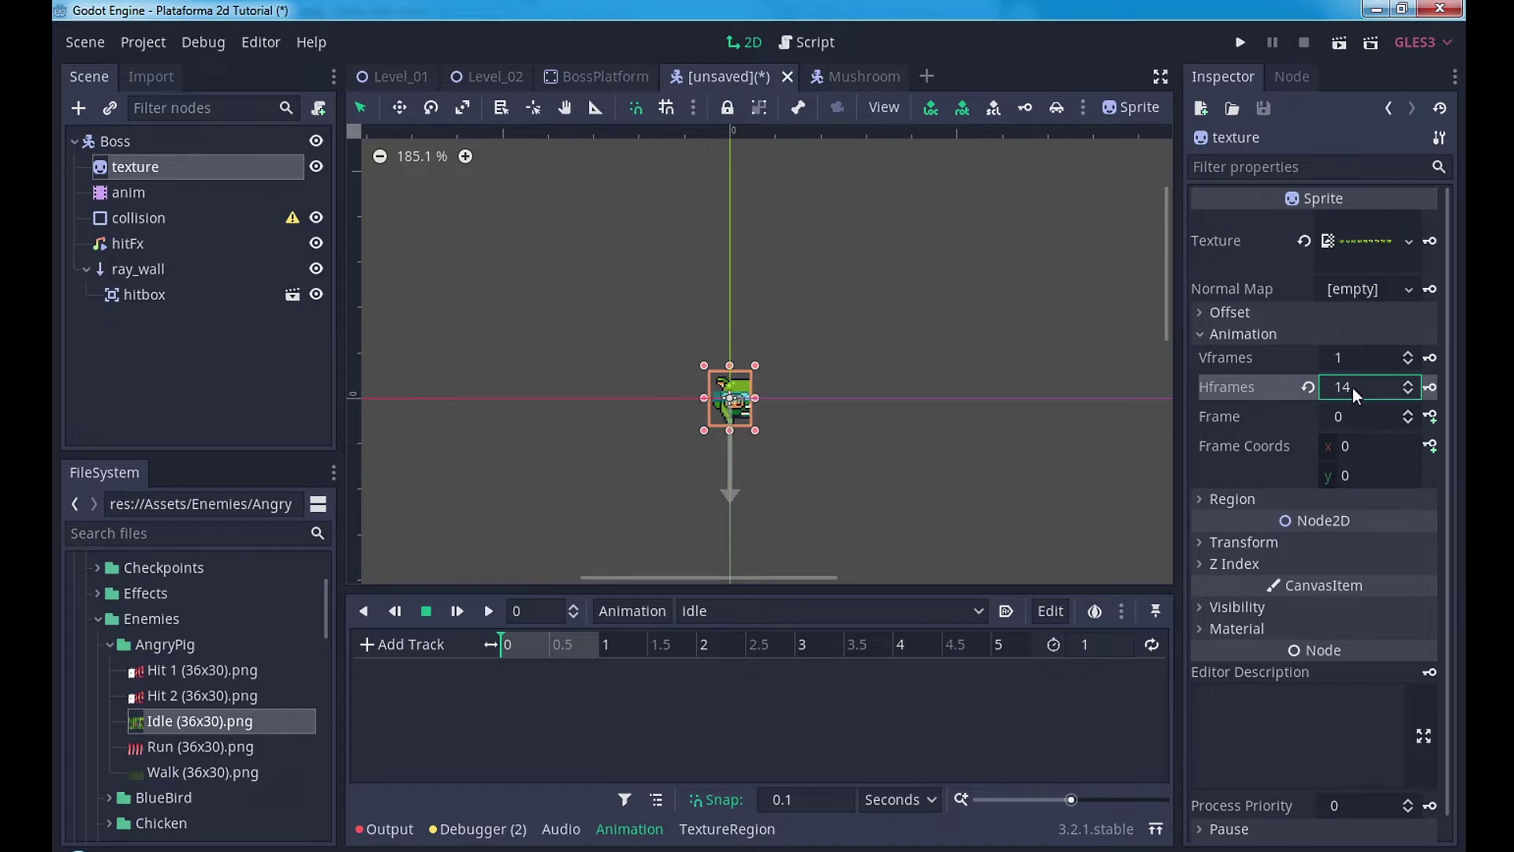
text(8)
key(Return)
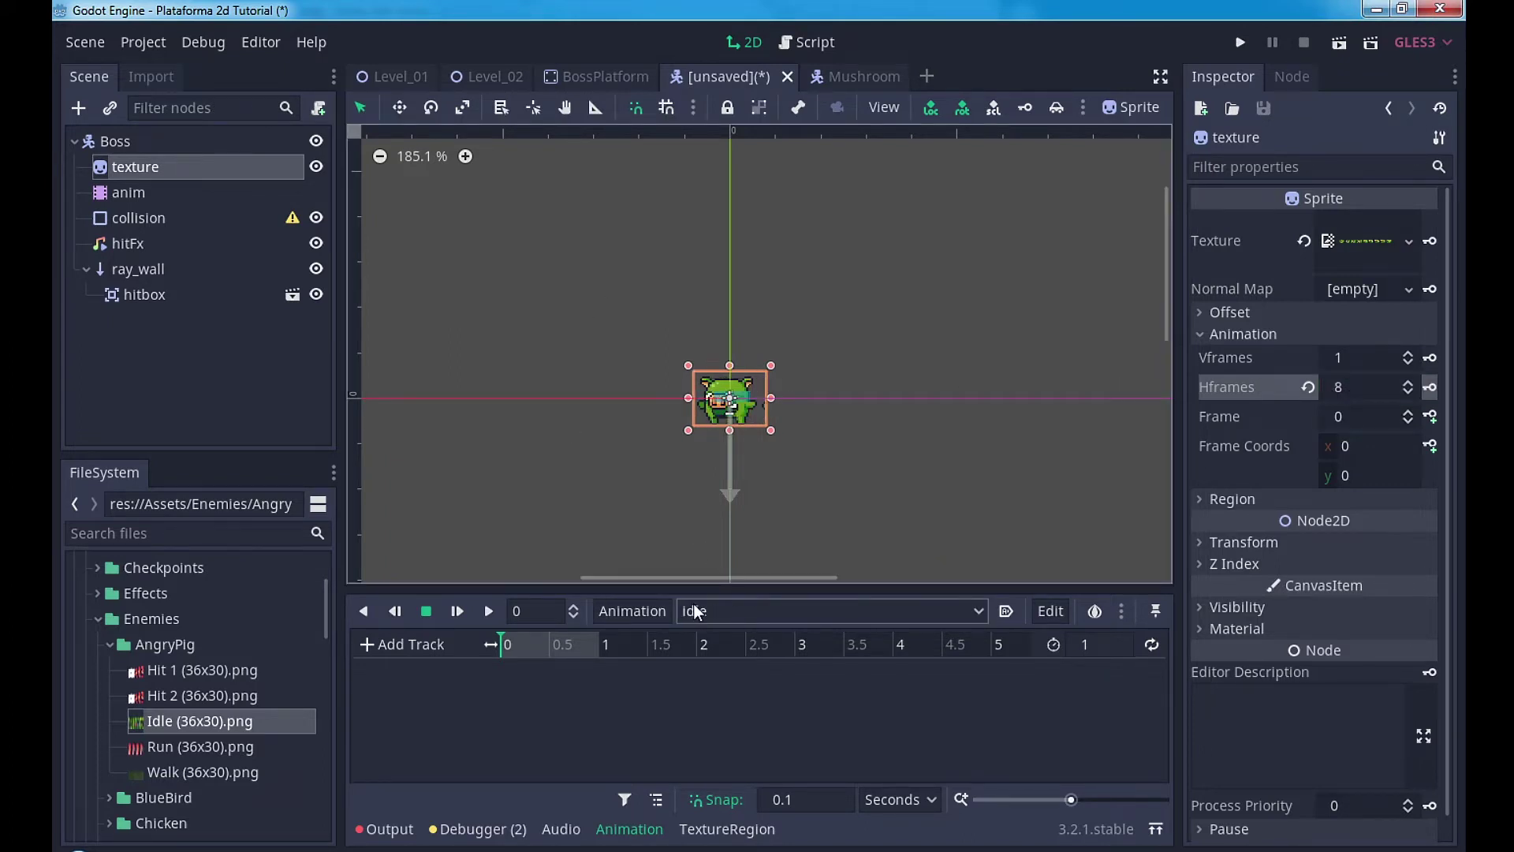
drag(1339, 385, 1303, 400)
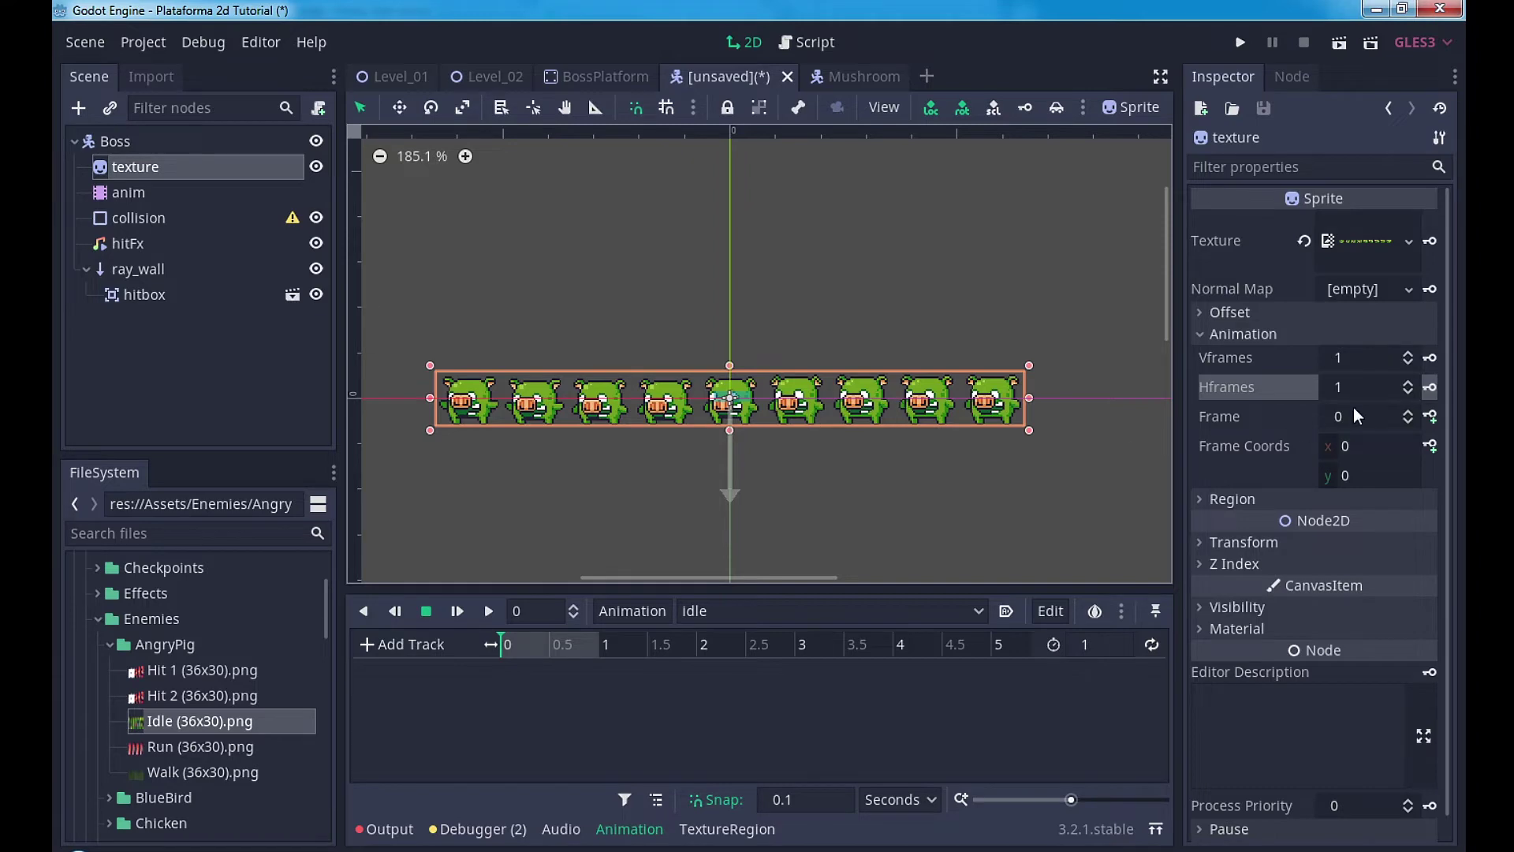
click(1356, 383)
text(9)
key(Return)
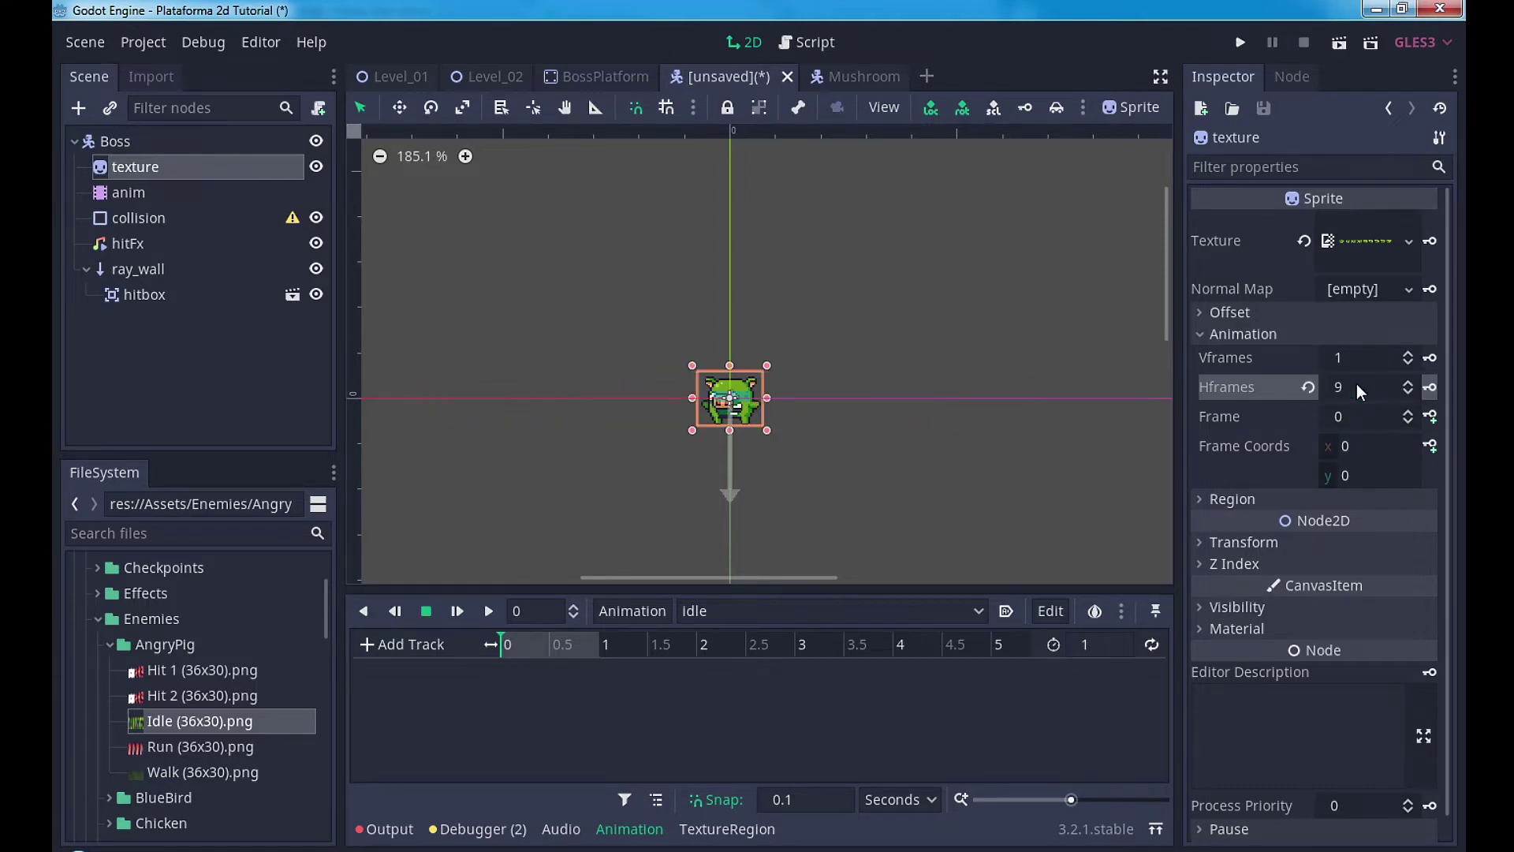
Step: Add texture, hframes and frame tracks to the idle animation
click(1430, 244)
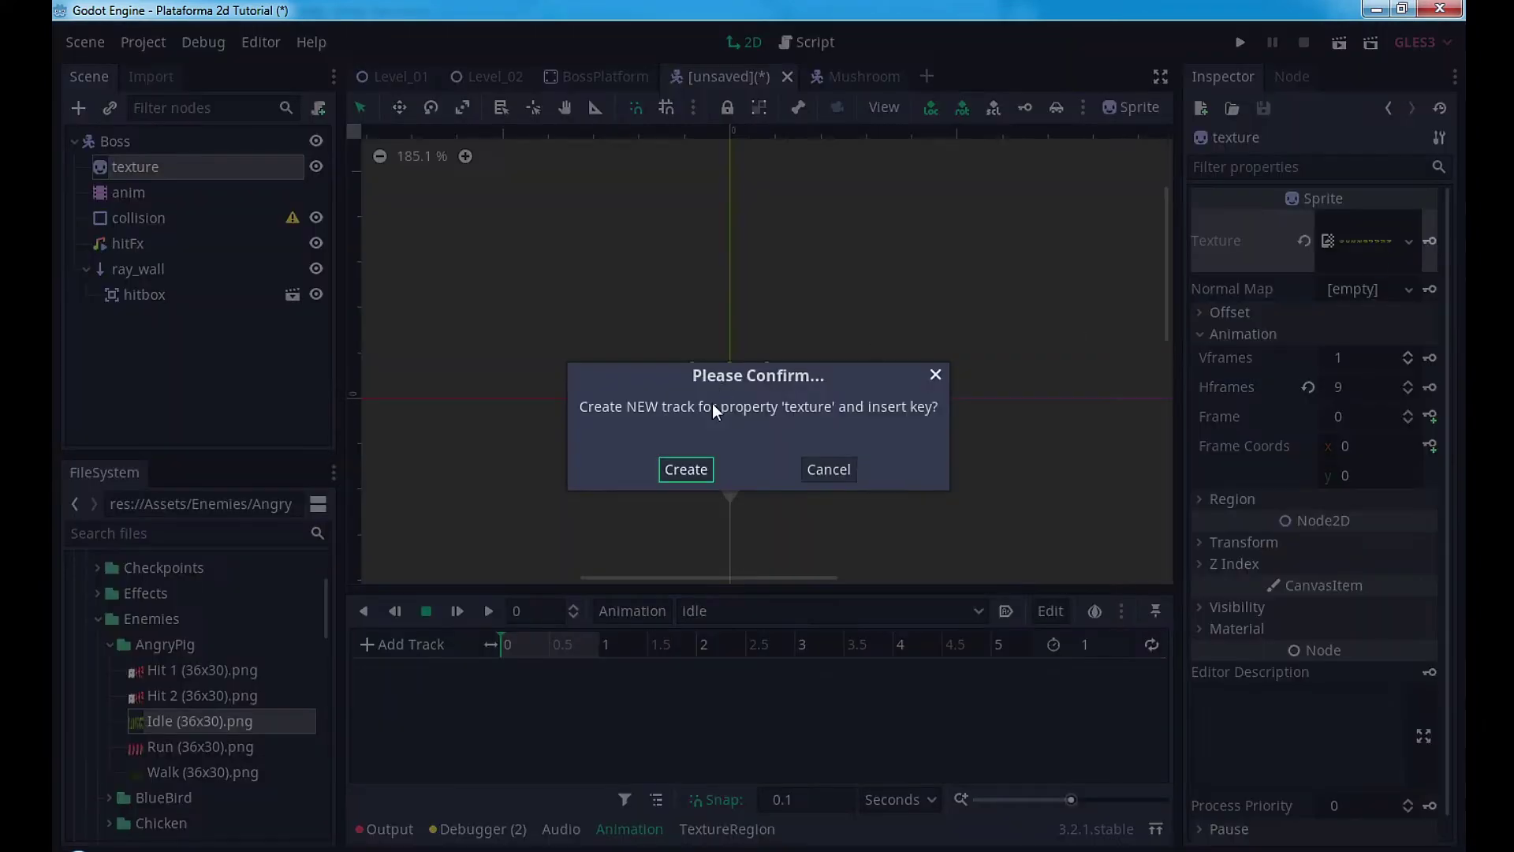
click(686, 468)
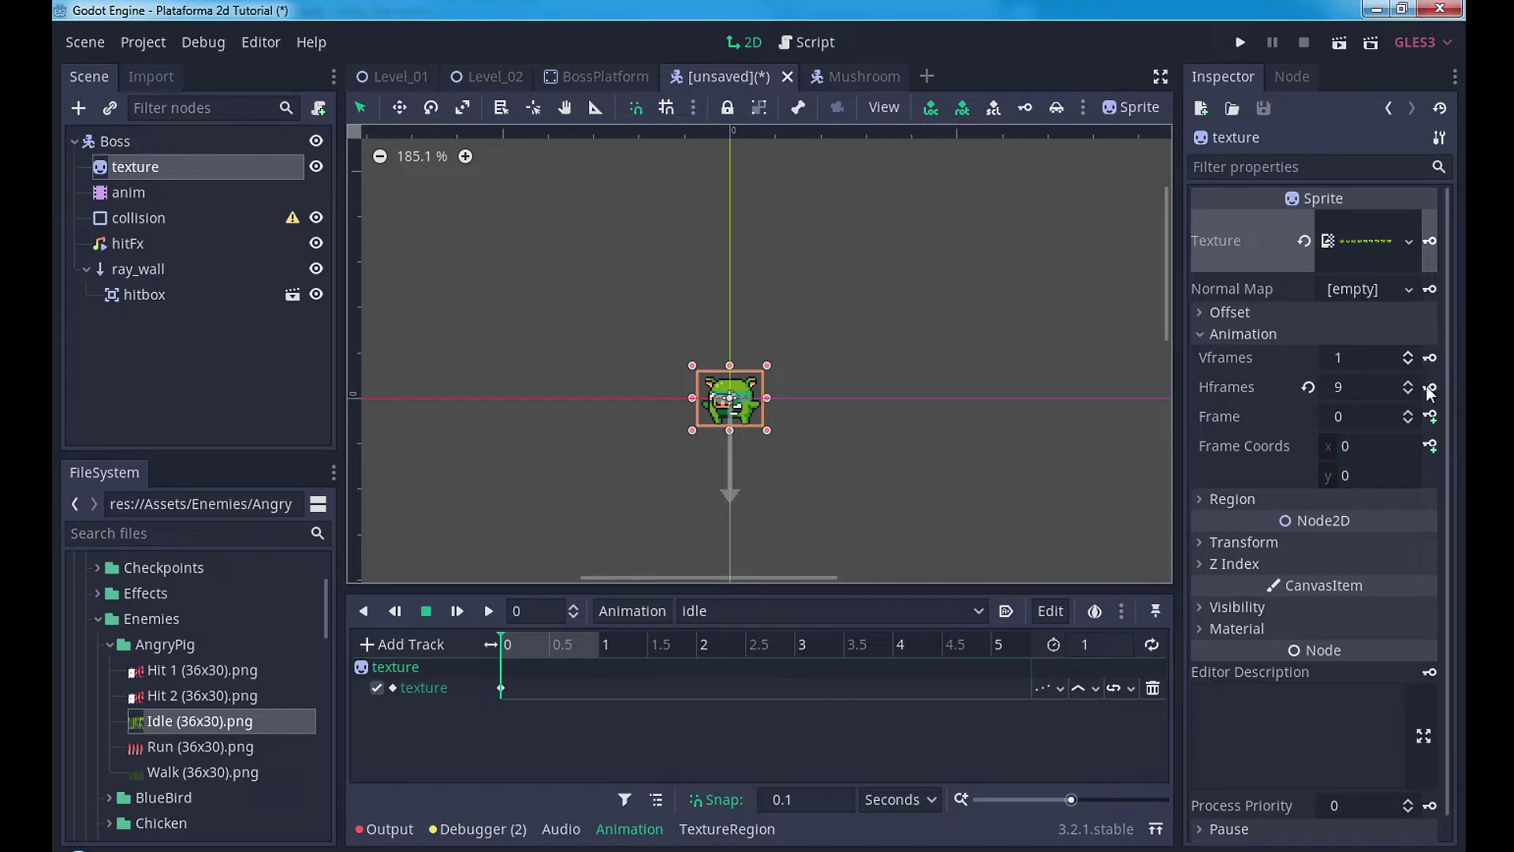
click(1429, 388)
click(685, 469)
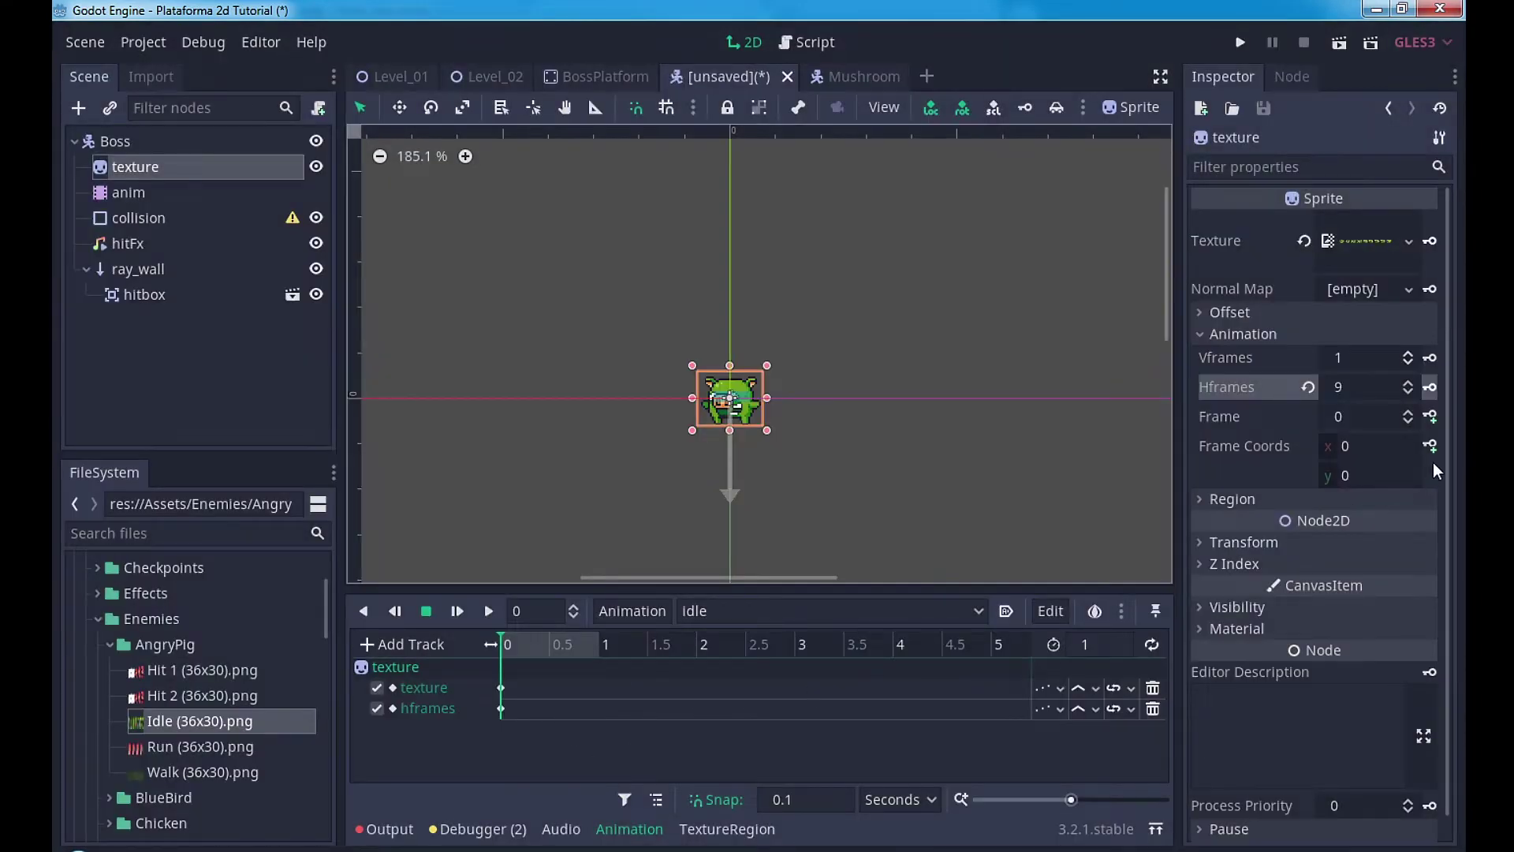
click(1430, 417)
click(683, 468)
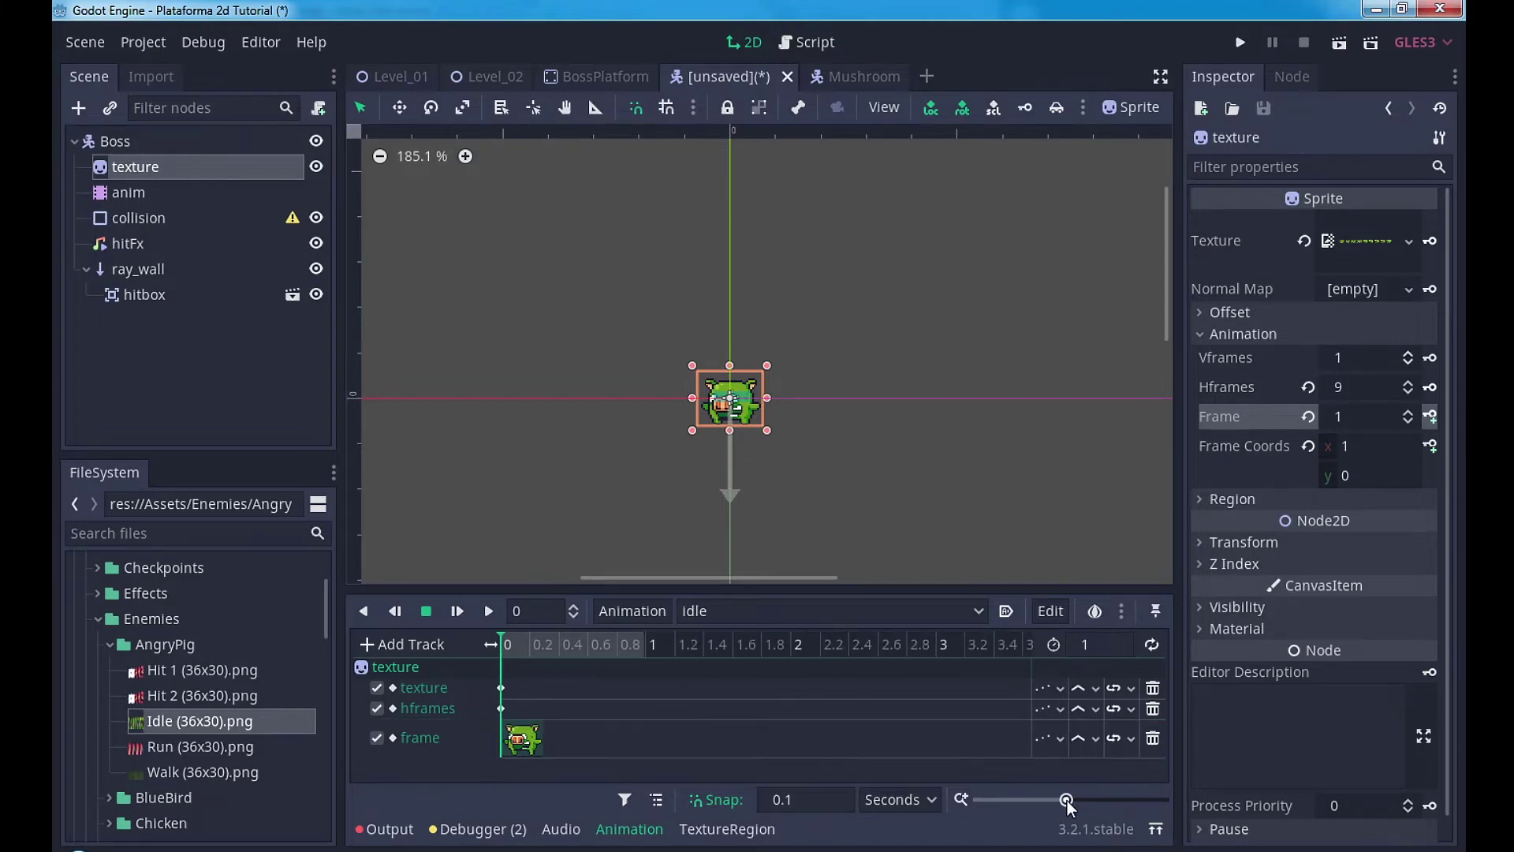
Step: Set the idle animation length to 0.9 seconds
drag(1082, 804, 1060, 804)
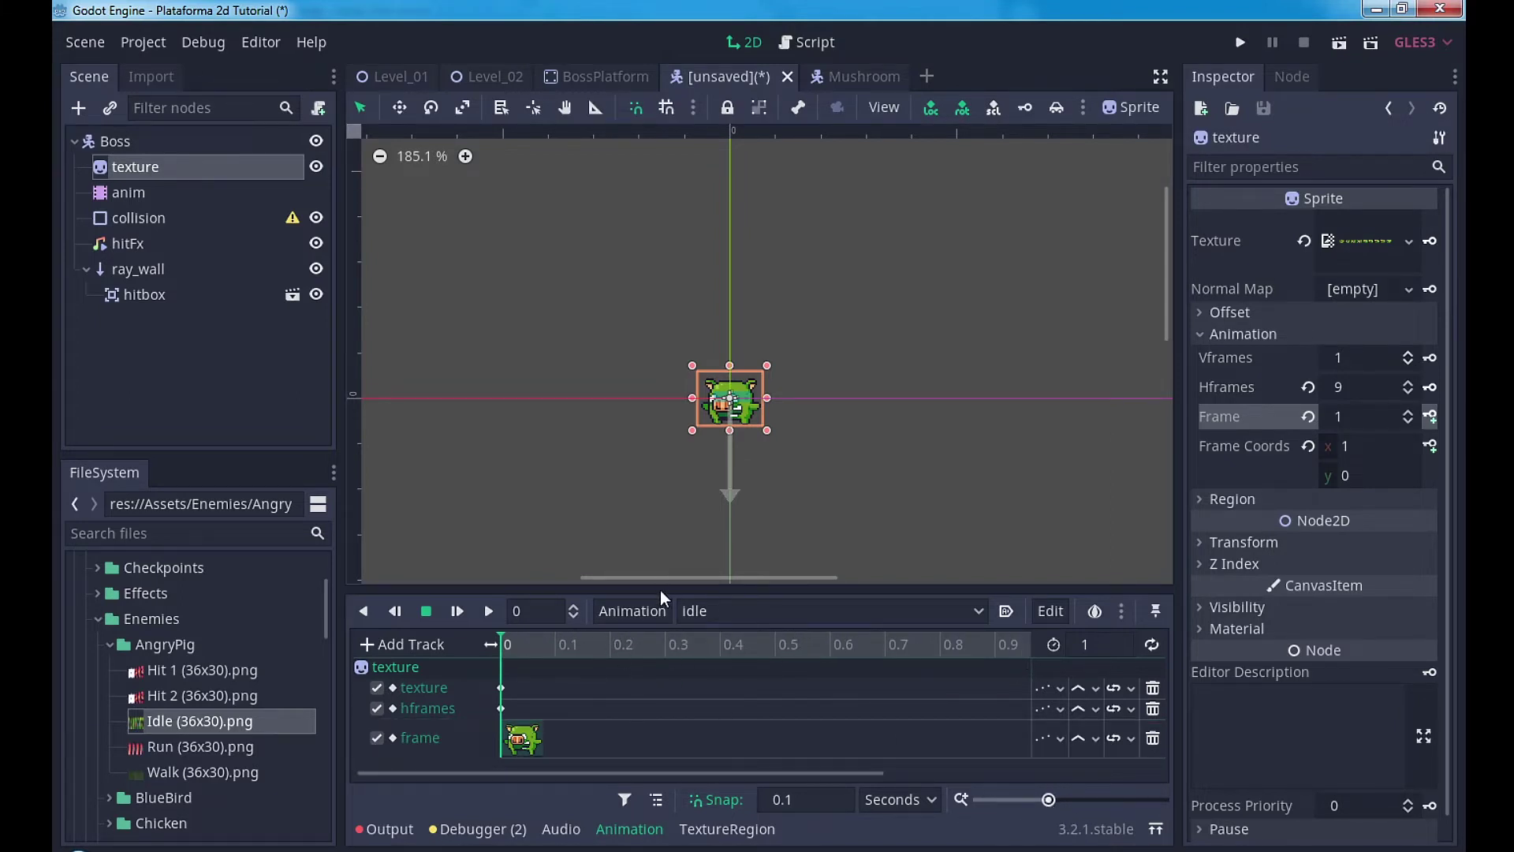
click(1095, 645)
text(9)
key(Return)
Step: Key frames 1 through 8 at every 0.1 s step up to 0.9
click(556, 645)
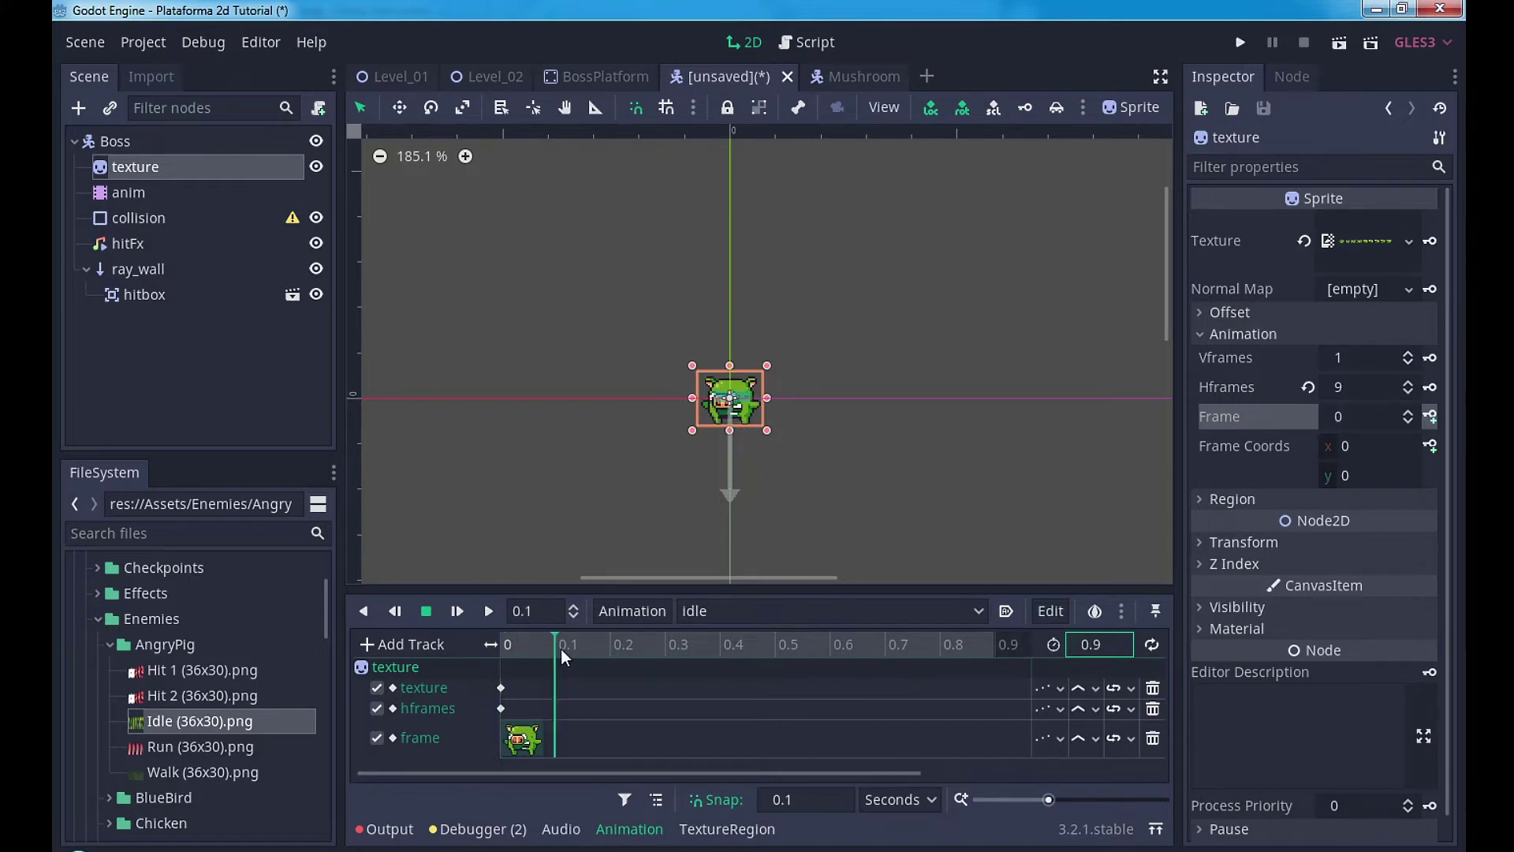
click(1429, 416)
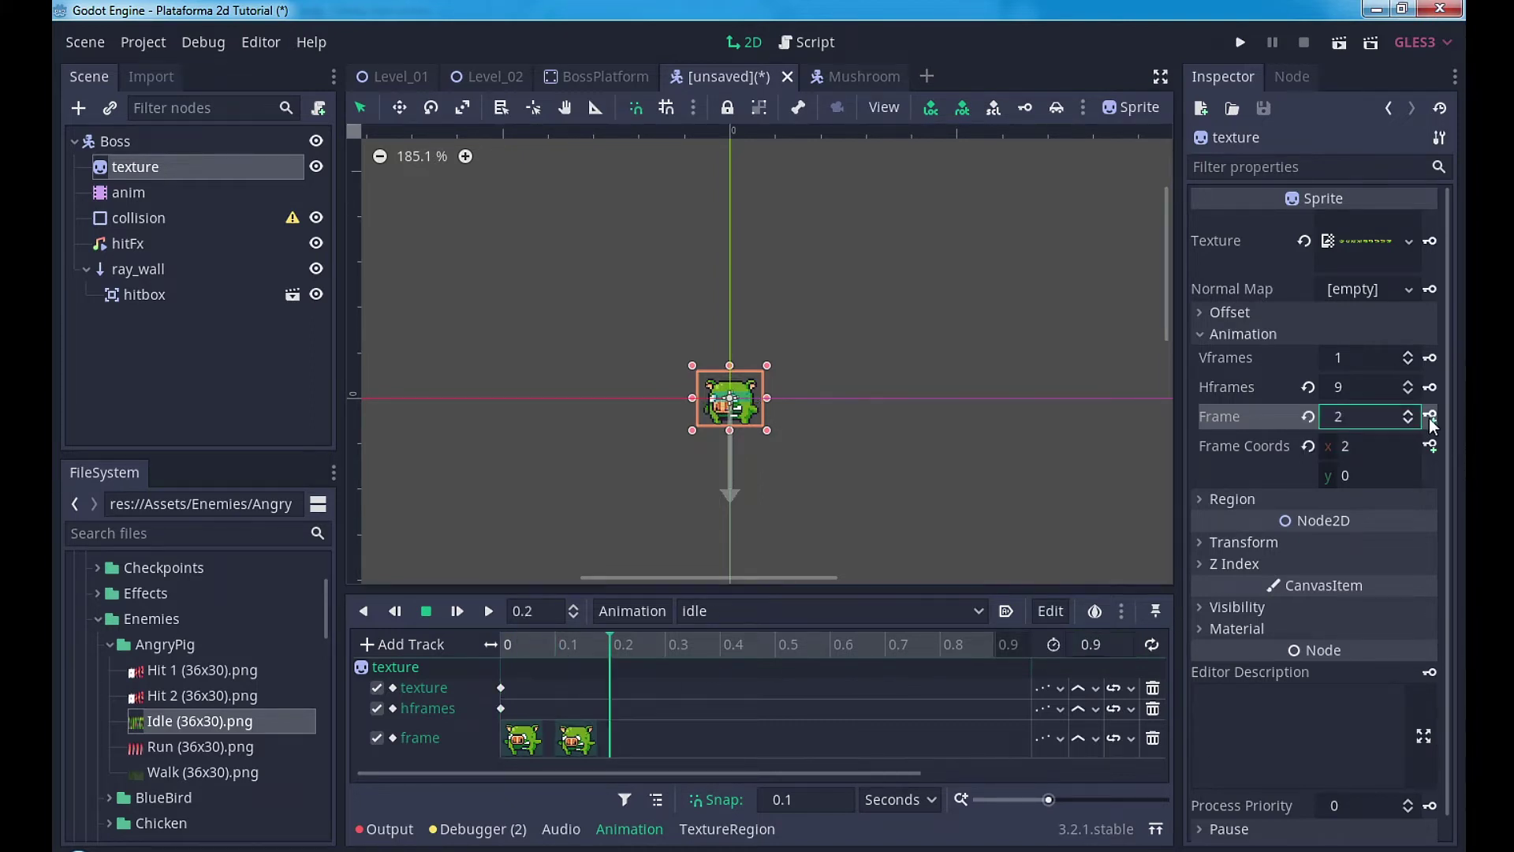
click(1429, 416)
click(1429, 417)
click(1429, 416)
click(1430, 418)
click(1429, 416)
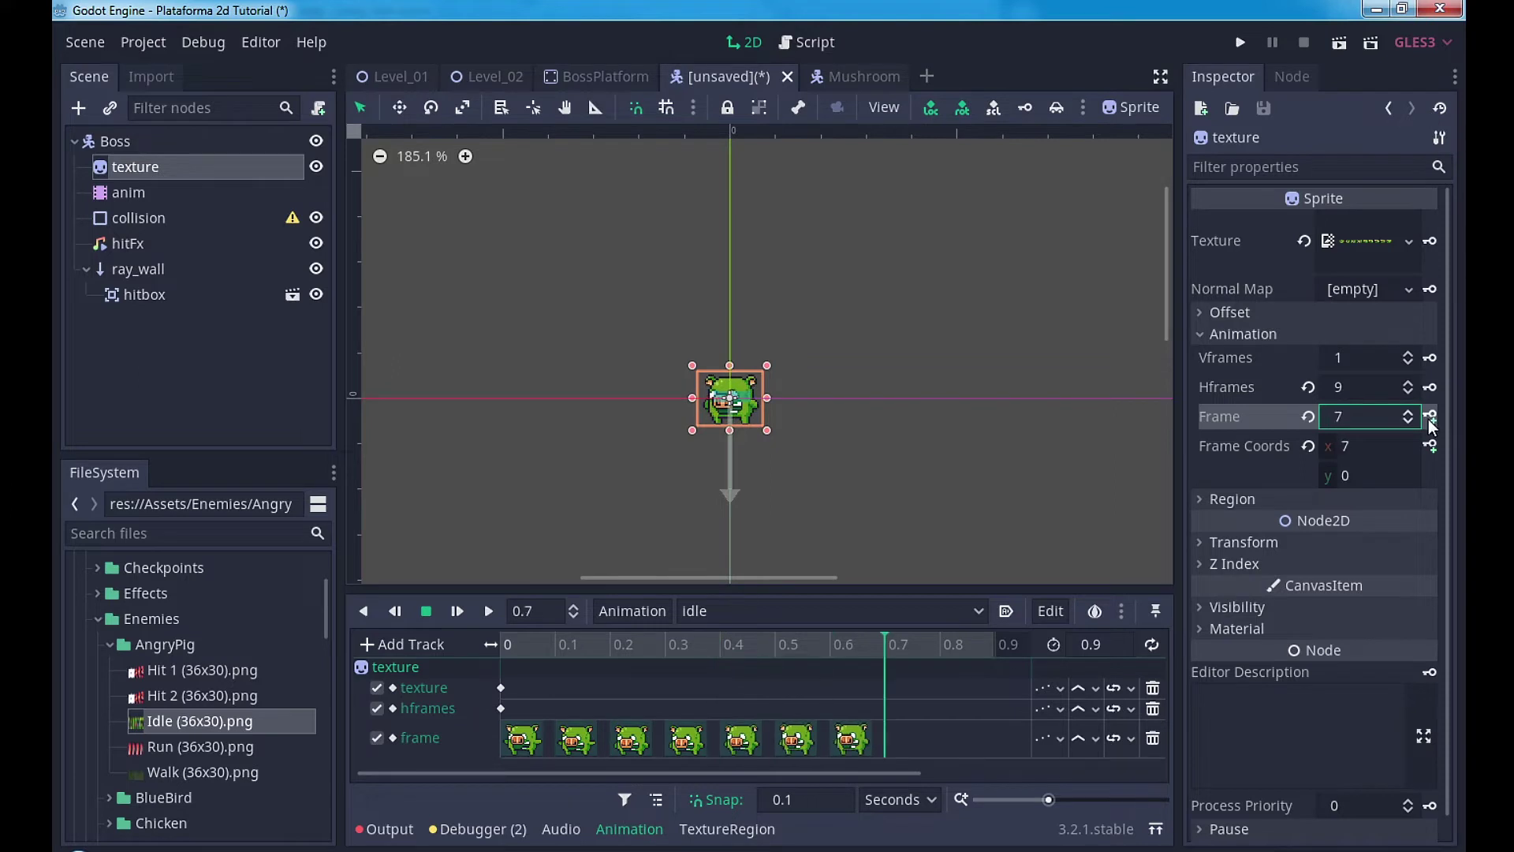
click(1429, 416)
click(1429, 417)
Step: Enable looping on idle, preview the animation, and save the scene with Ctrl+S
click(488, 611)
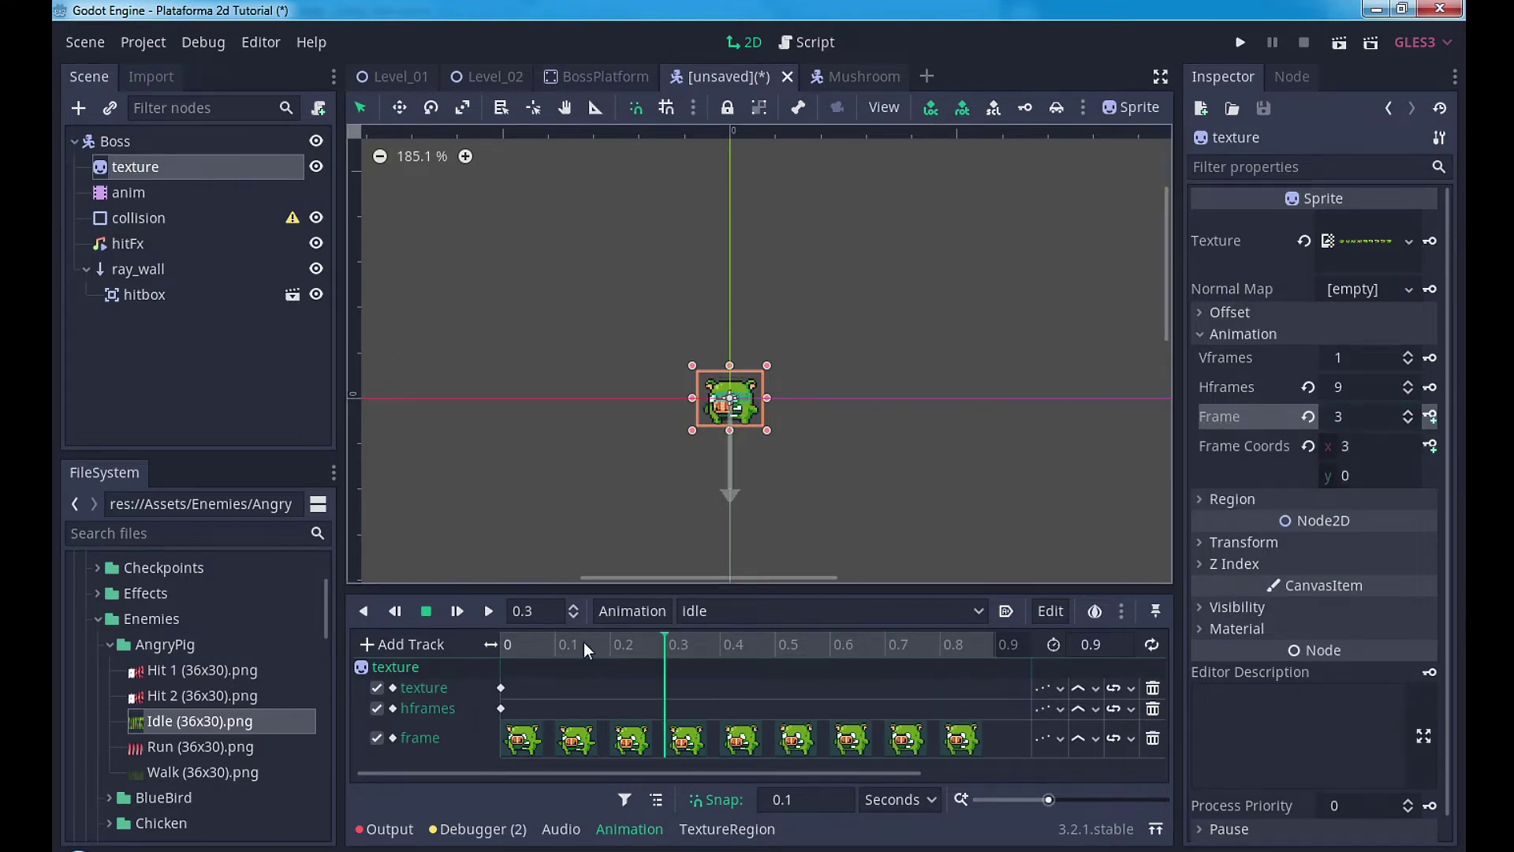
click(1151, 645)
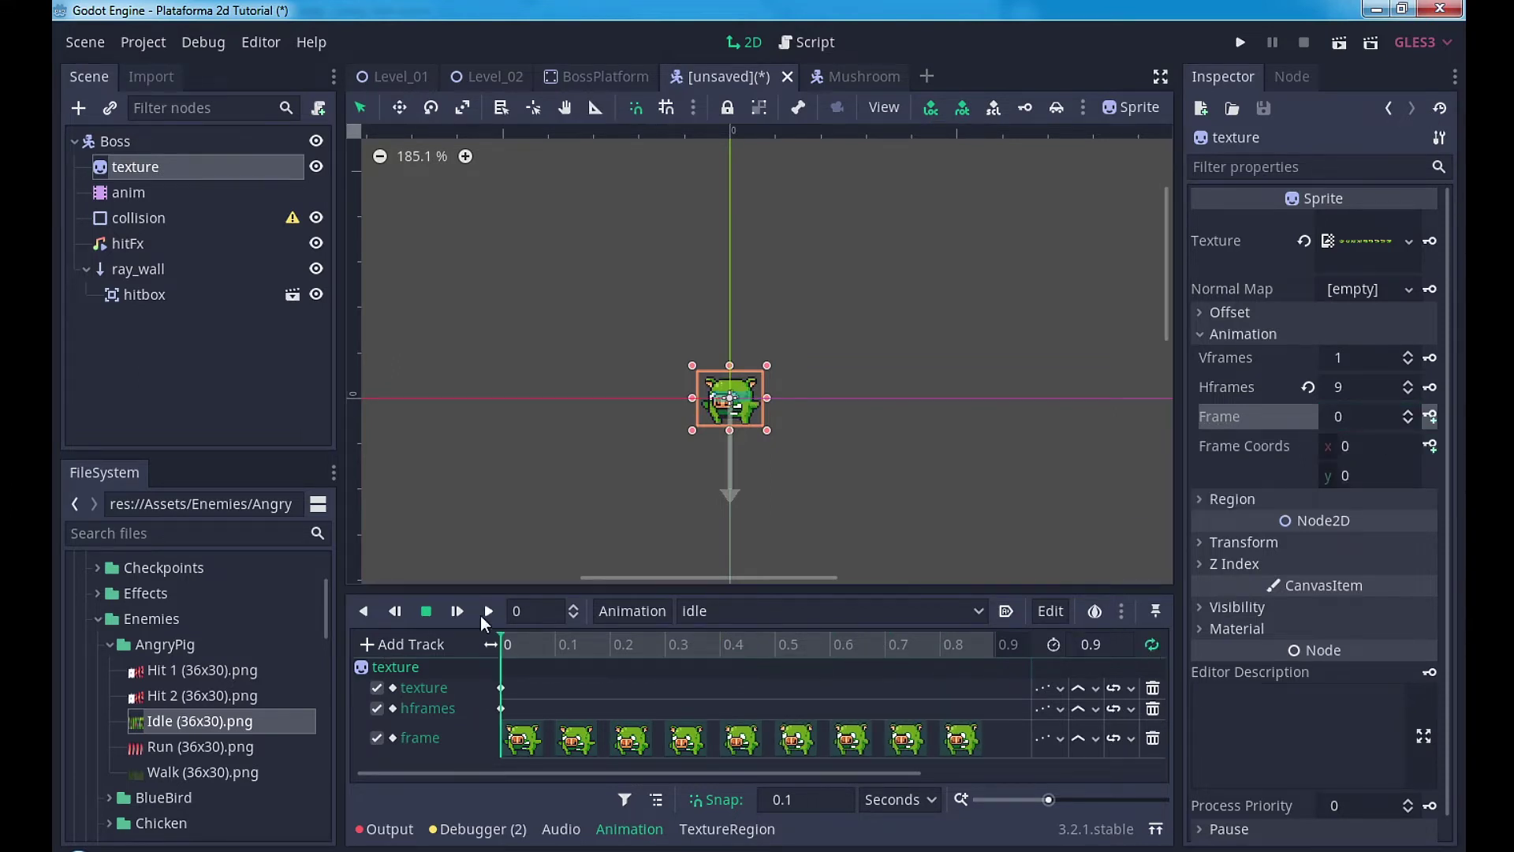
click(488, 609)
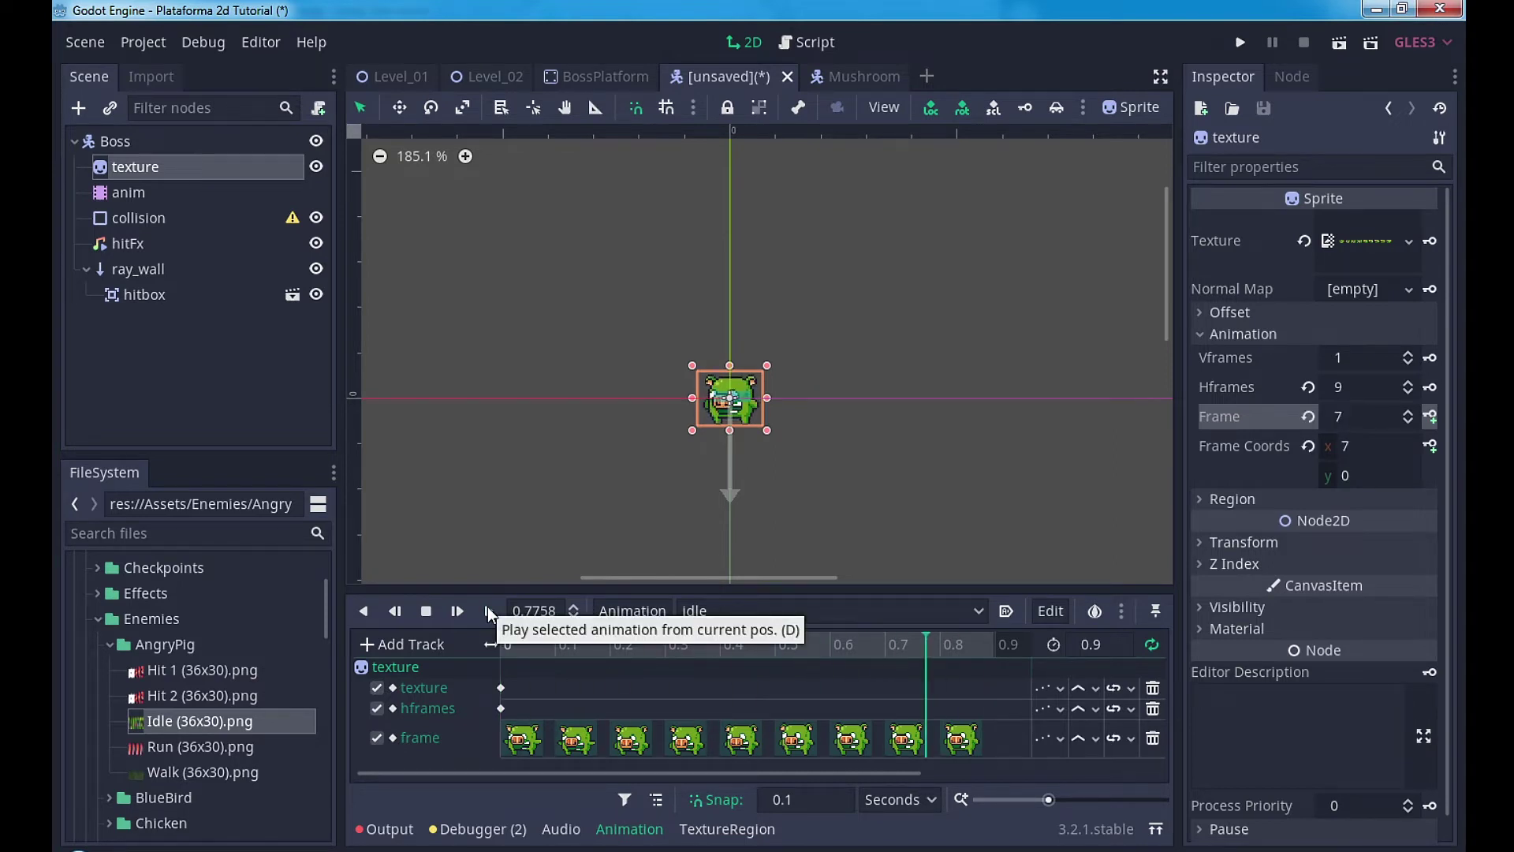
click(426, 612)
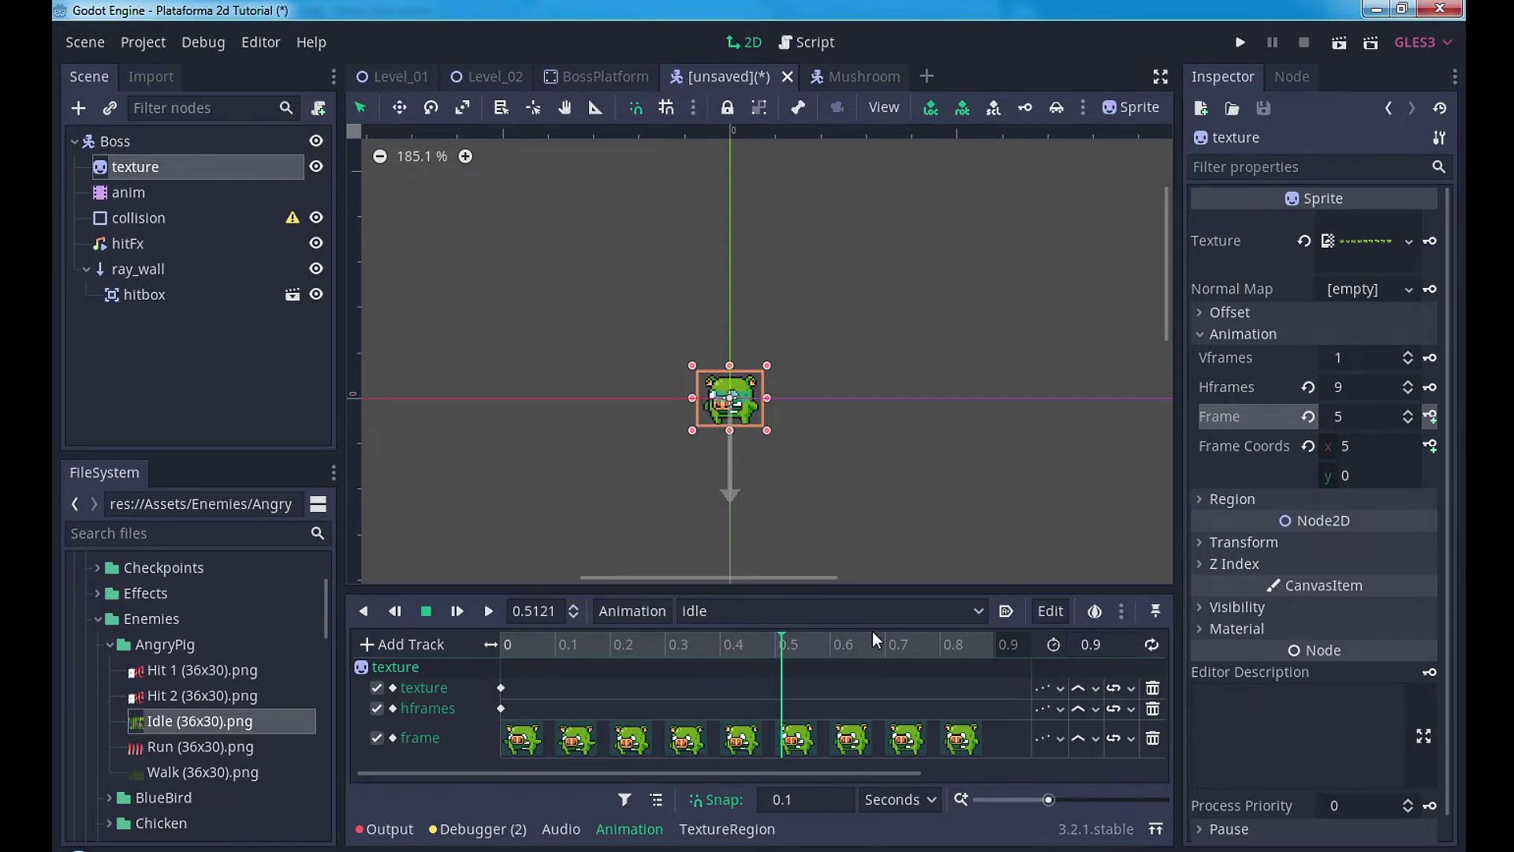
key(ctrl+s)
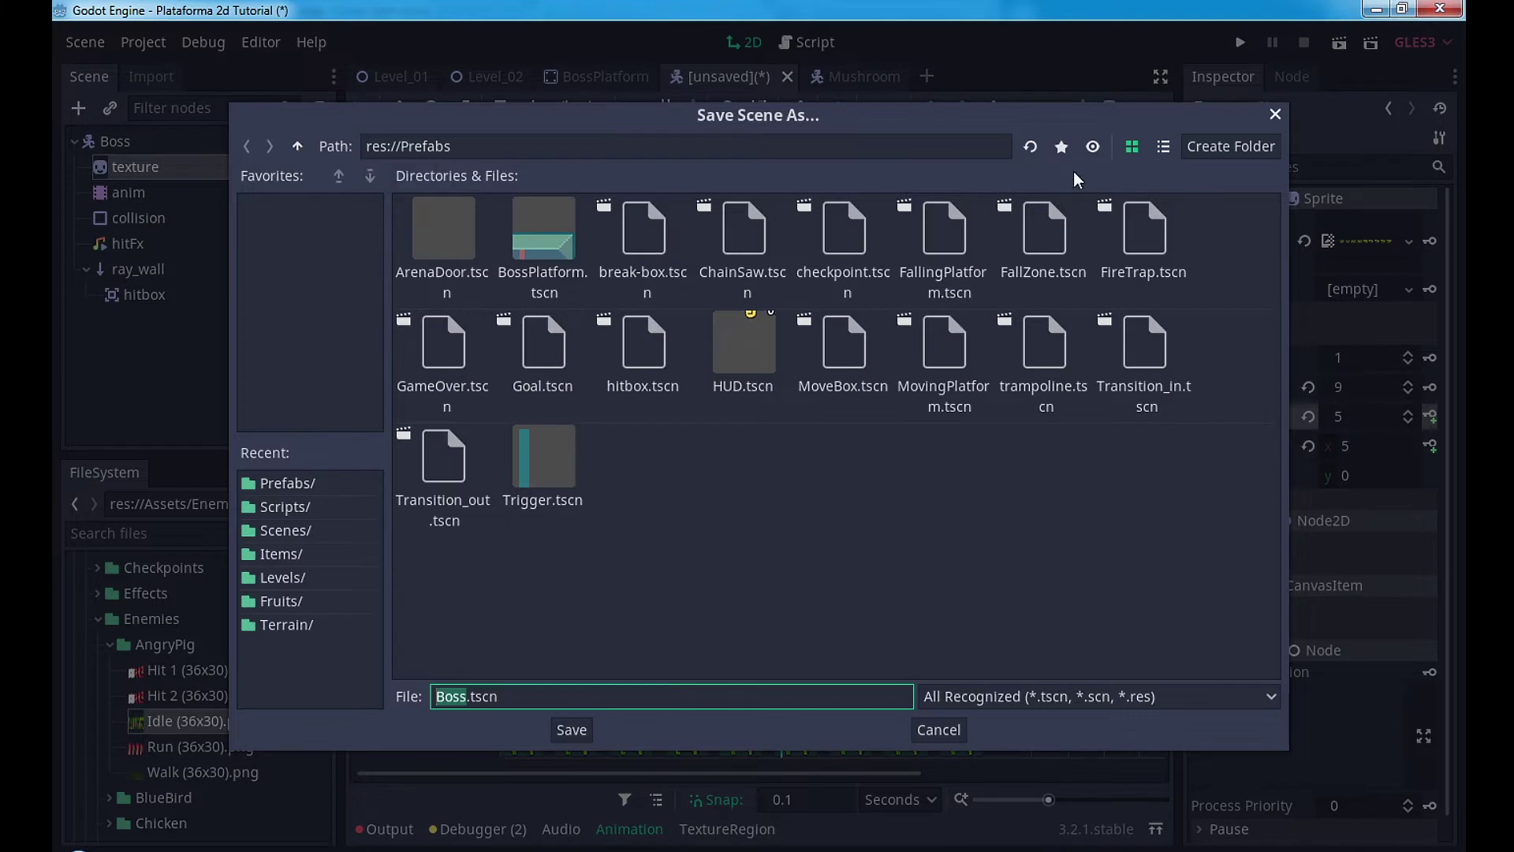
Step: Save the scene as Boss.tscn in the Scenes folder
click(302, 146)
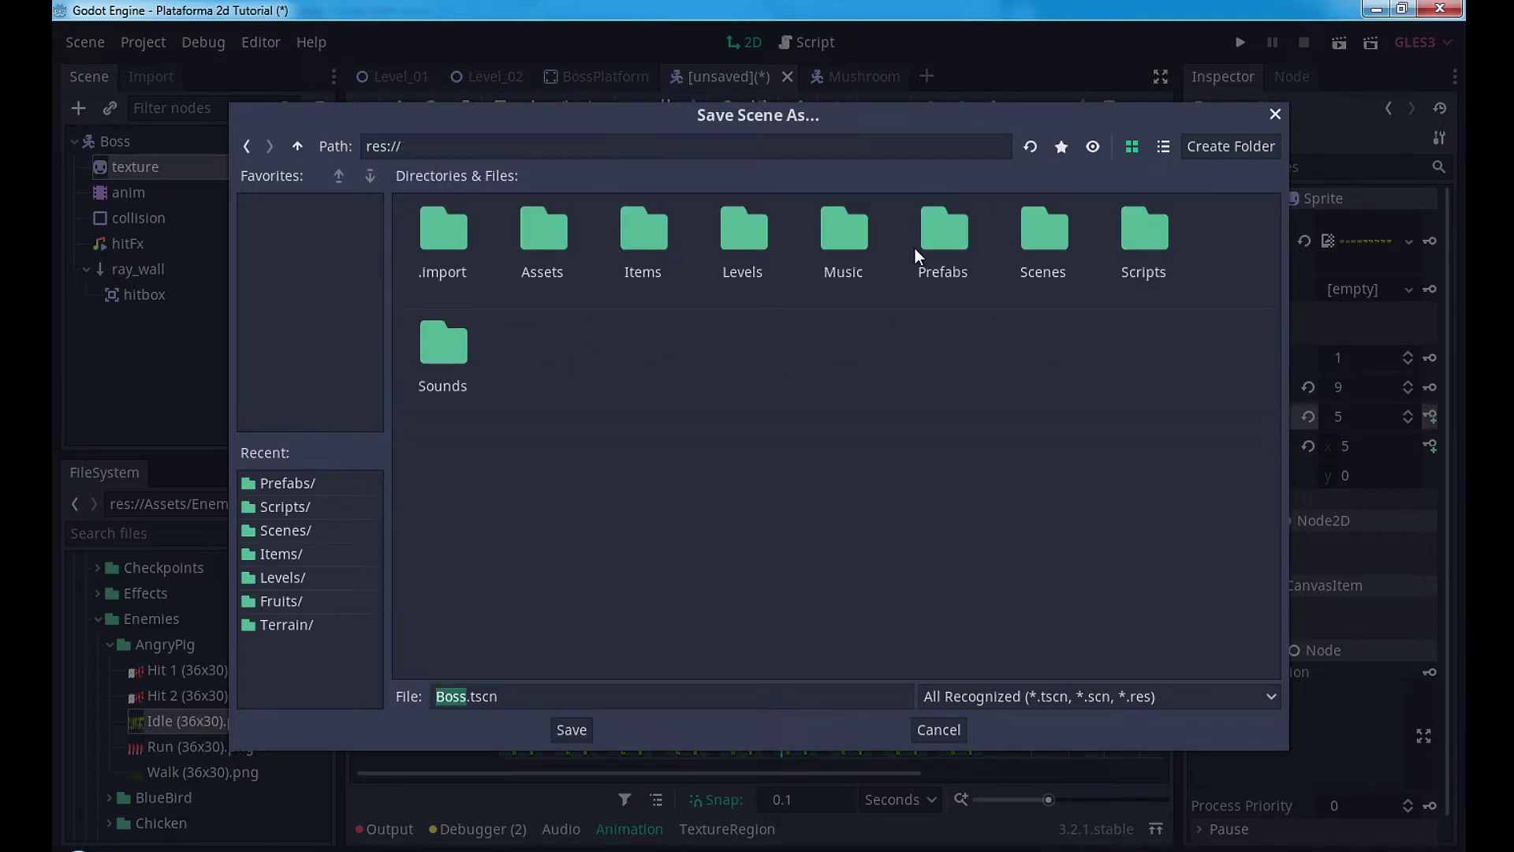
double_click(1027, 234)
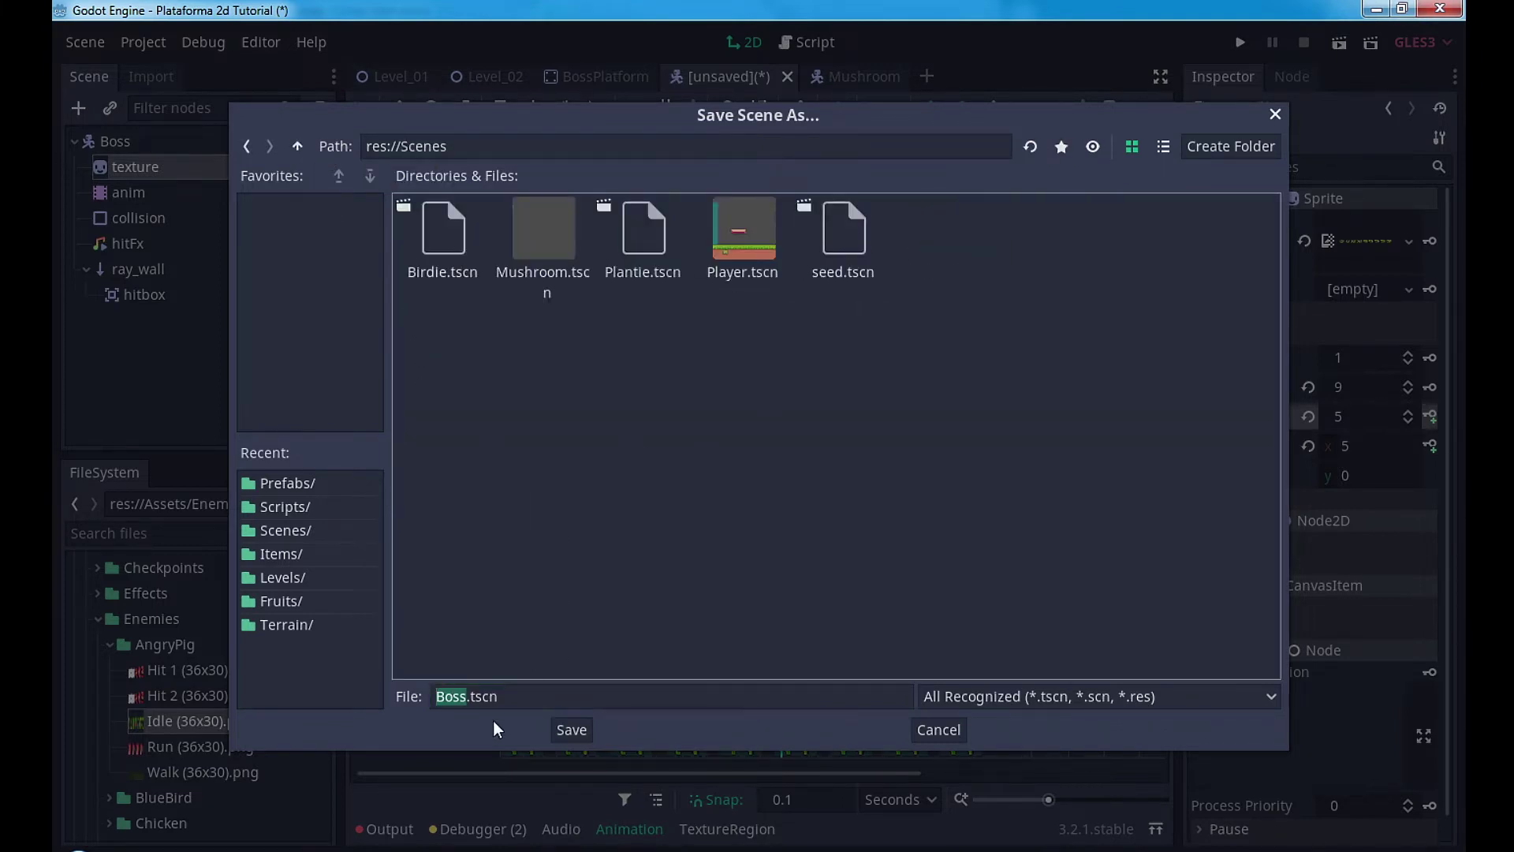
click(571, 731)
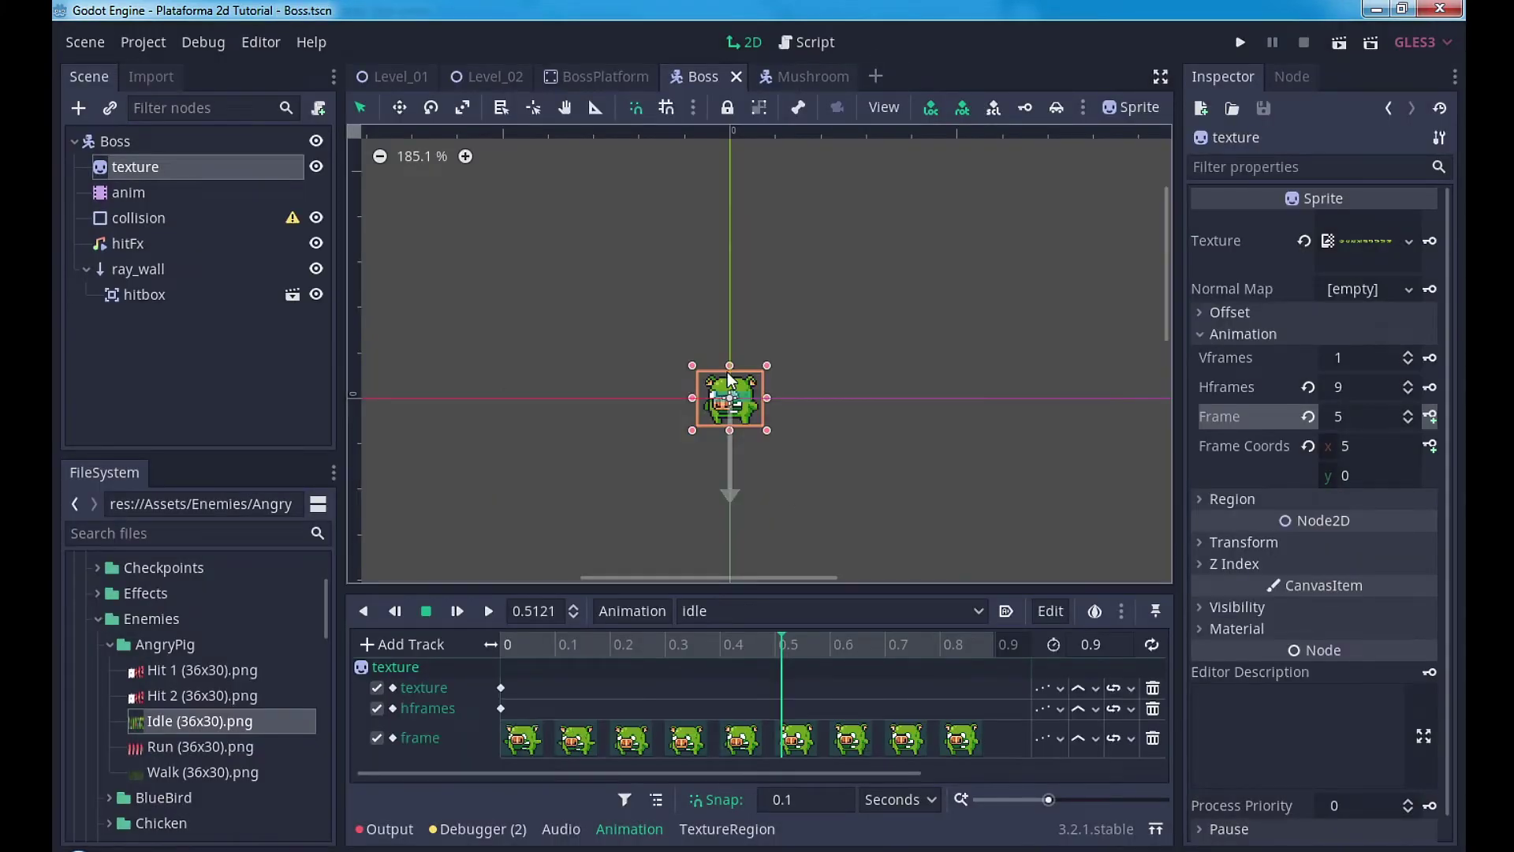
Step: Show the Boss root node's Transform properties and edit Scale x
click(95, 146)
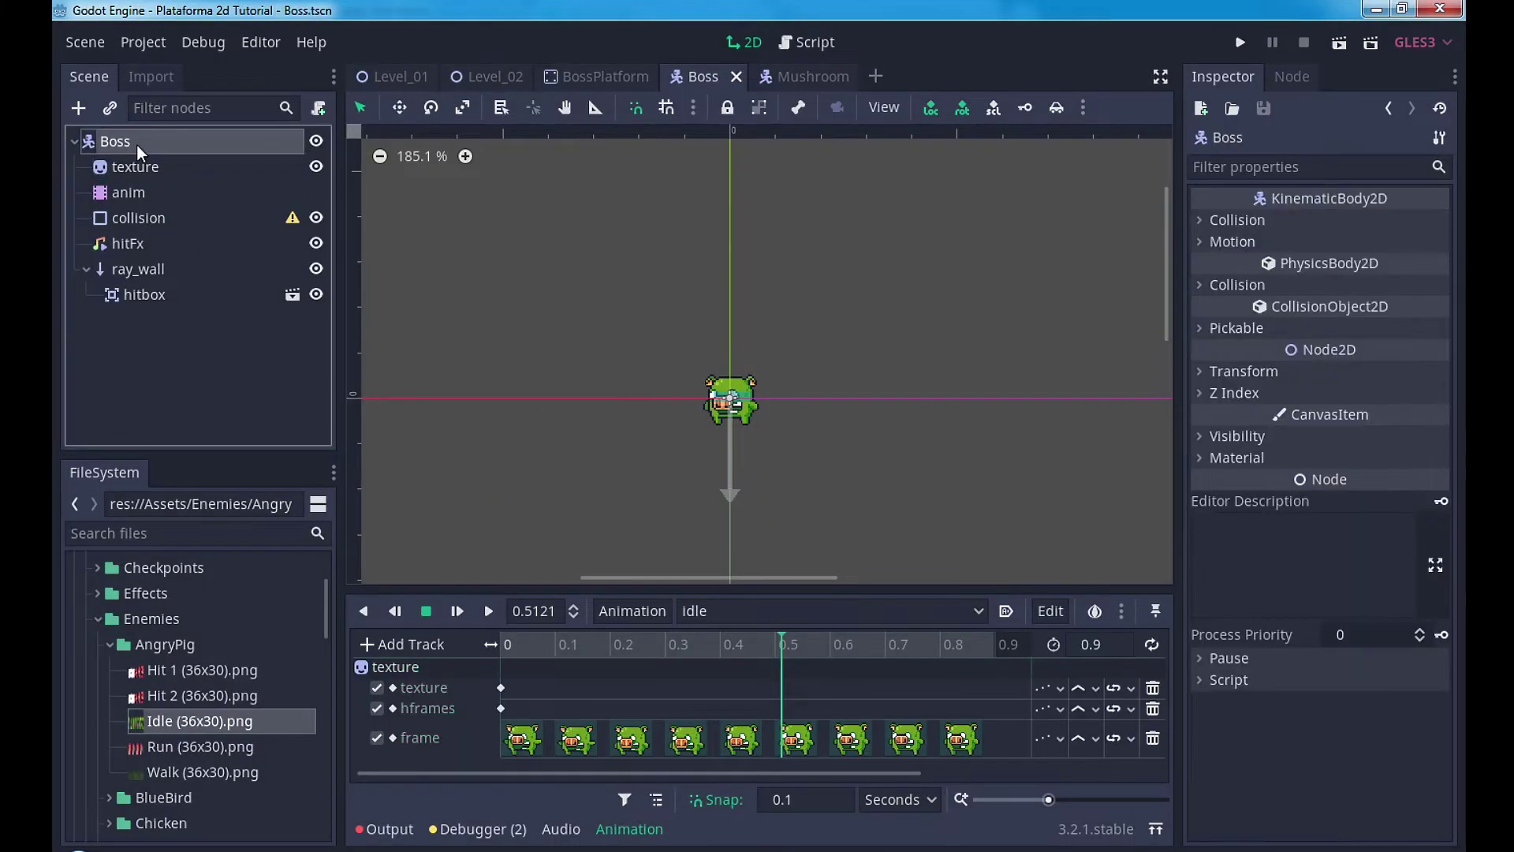
click(1243, 371)
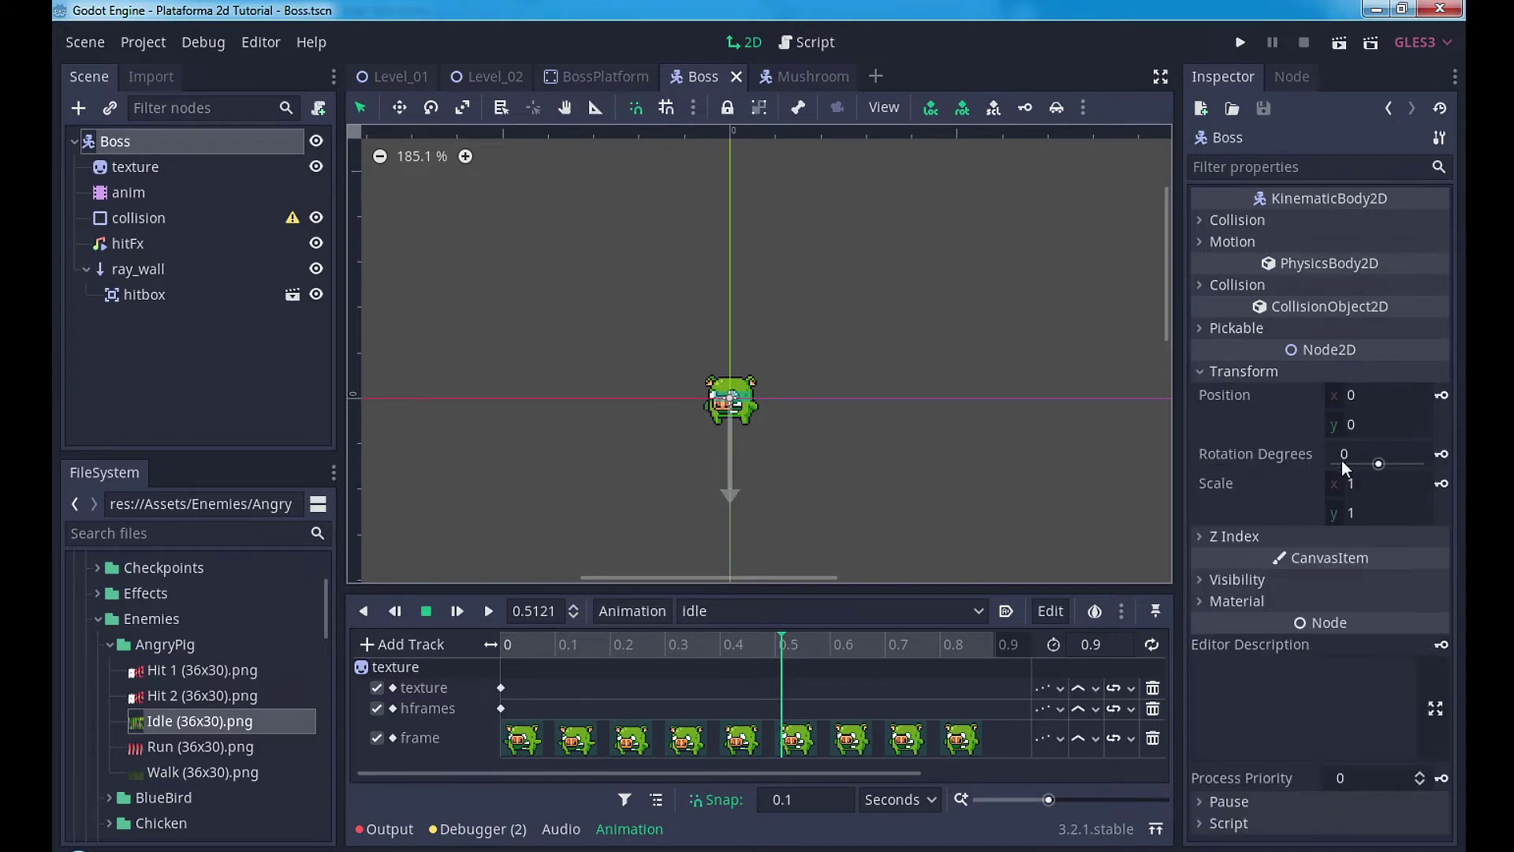
click(1350, 484)
text(2)
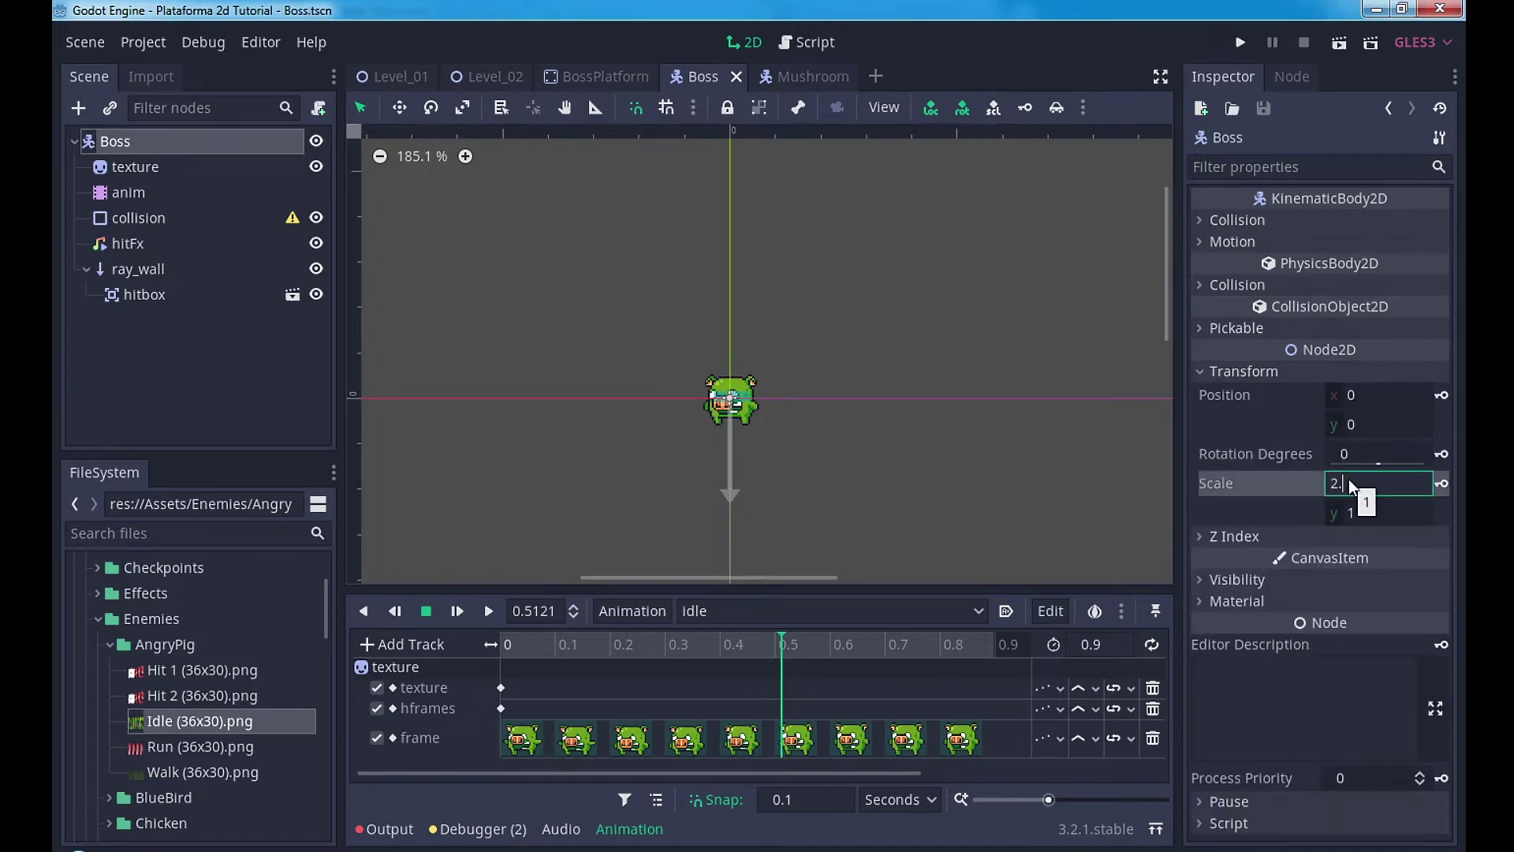
Step: Scale Boss to 2.5 on x and y, lift the pig above the origin, and save
text(.5)
key(Return)
click(1369, 514)
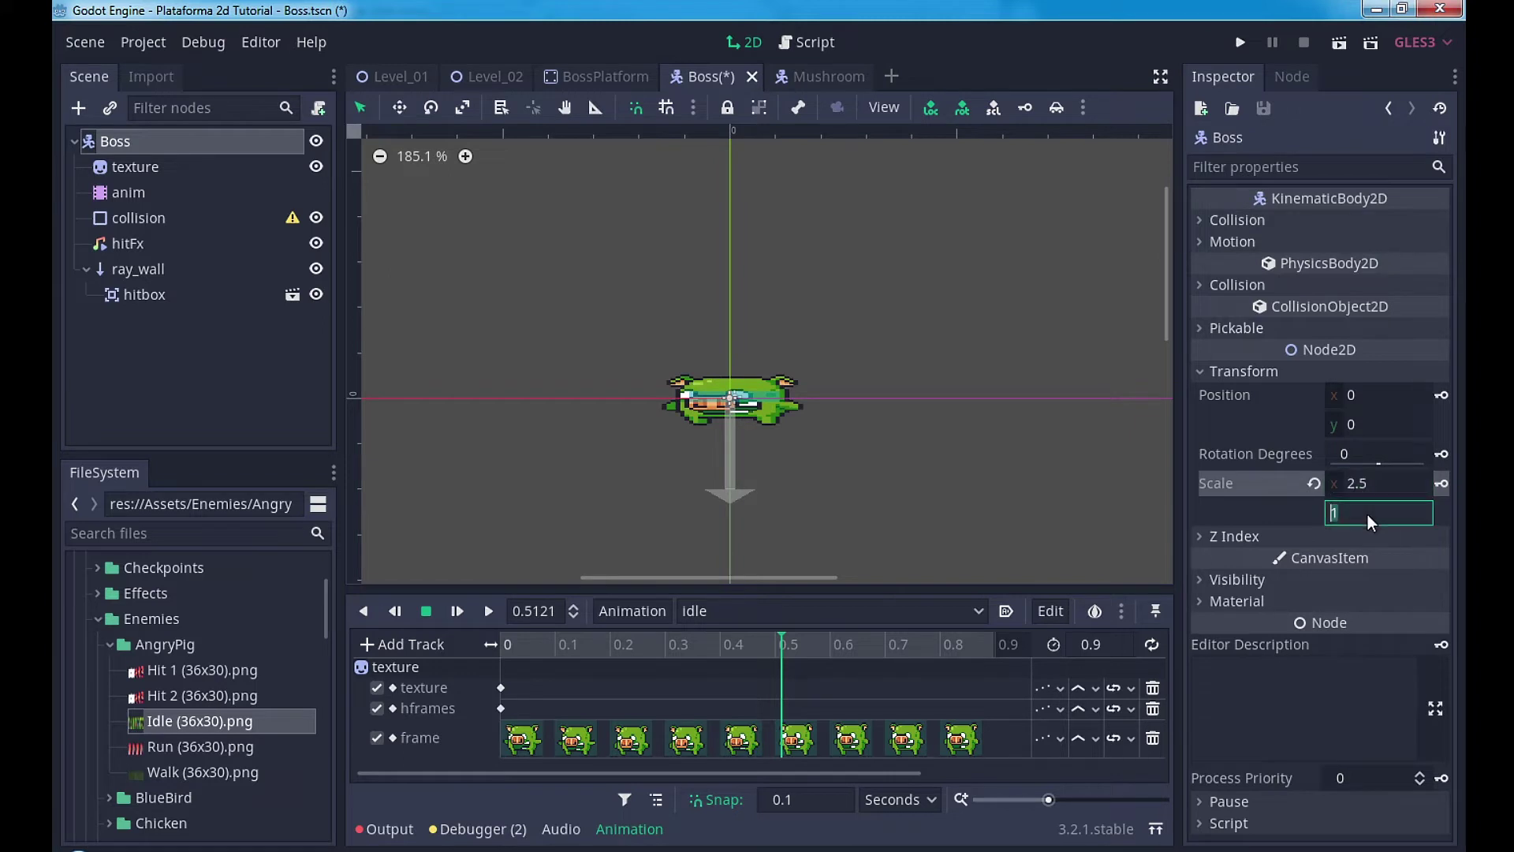
text(2.5)
key(Return)
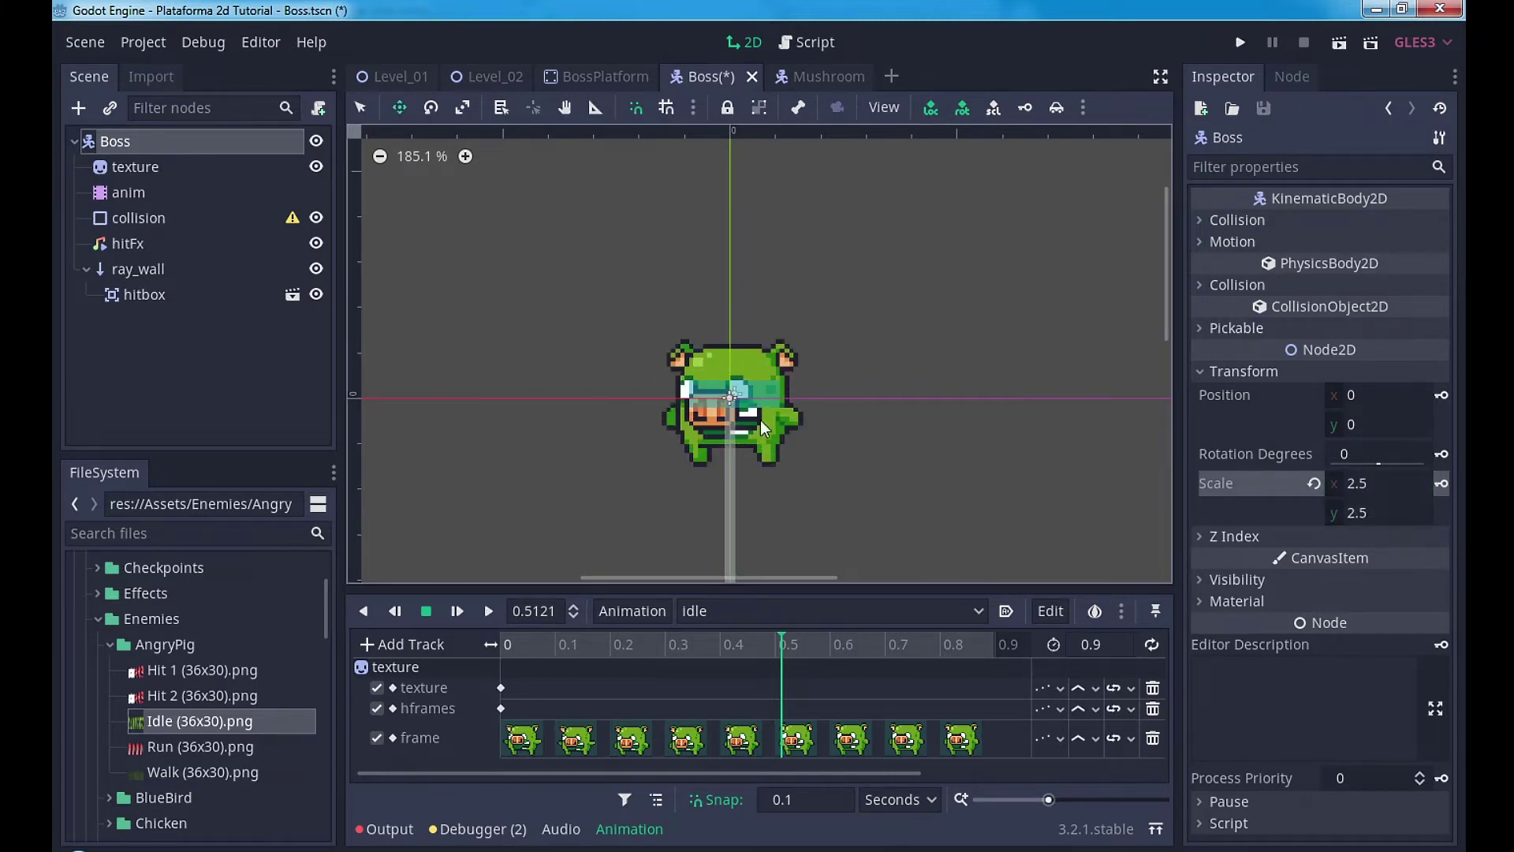
drag(783, 433, 785, 377)
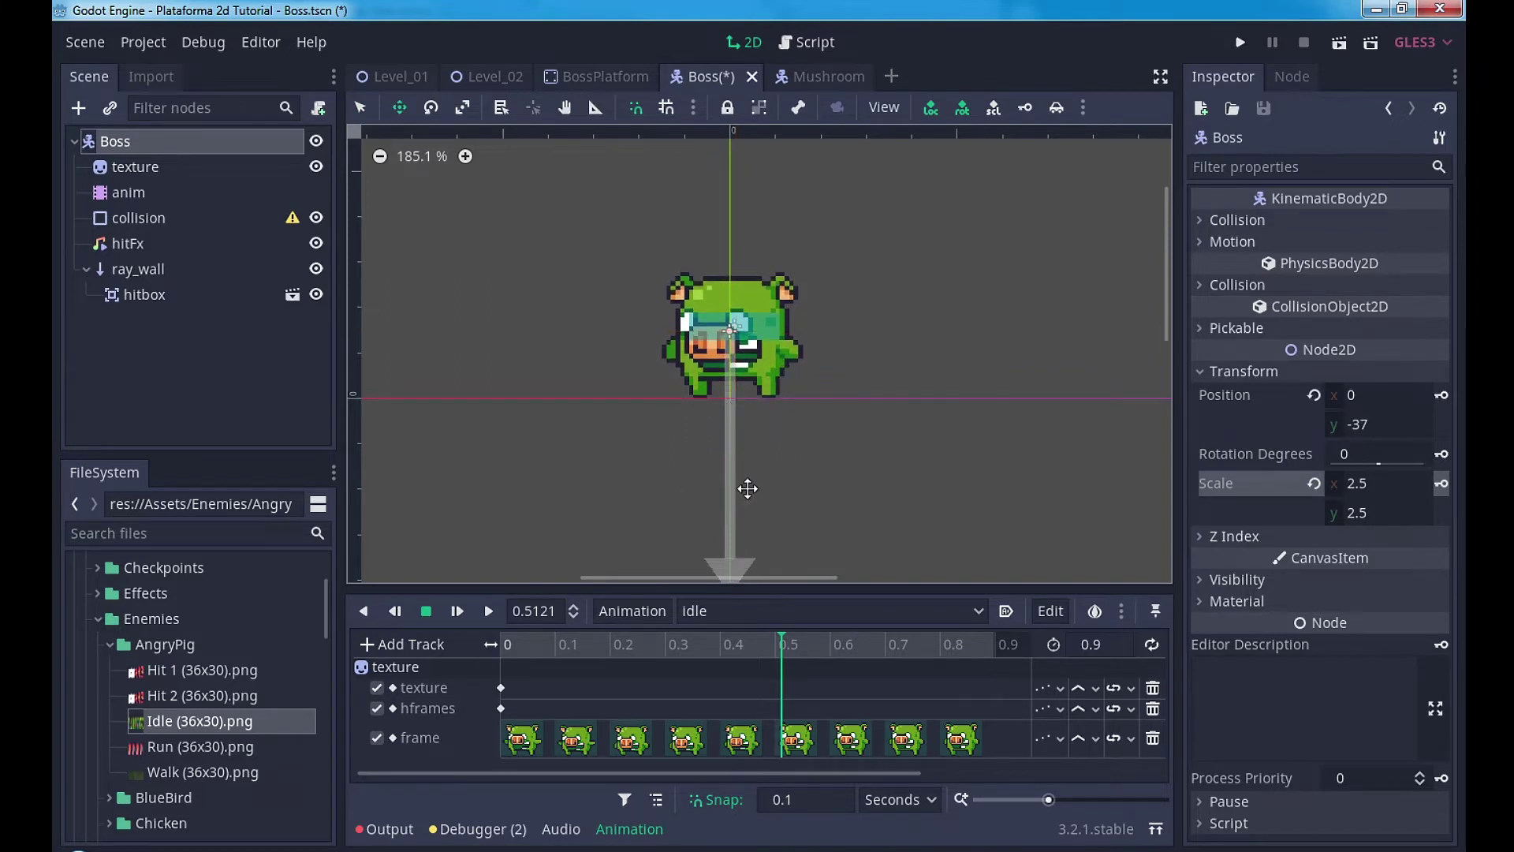
key(ctrl+s)
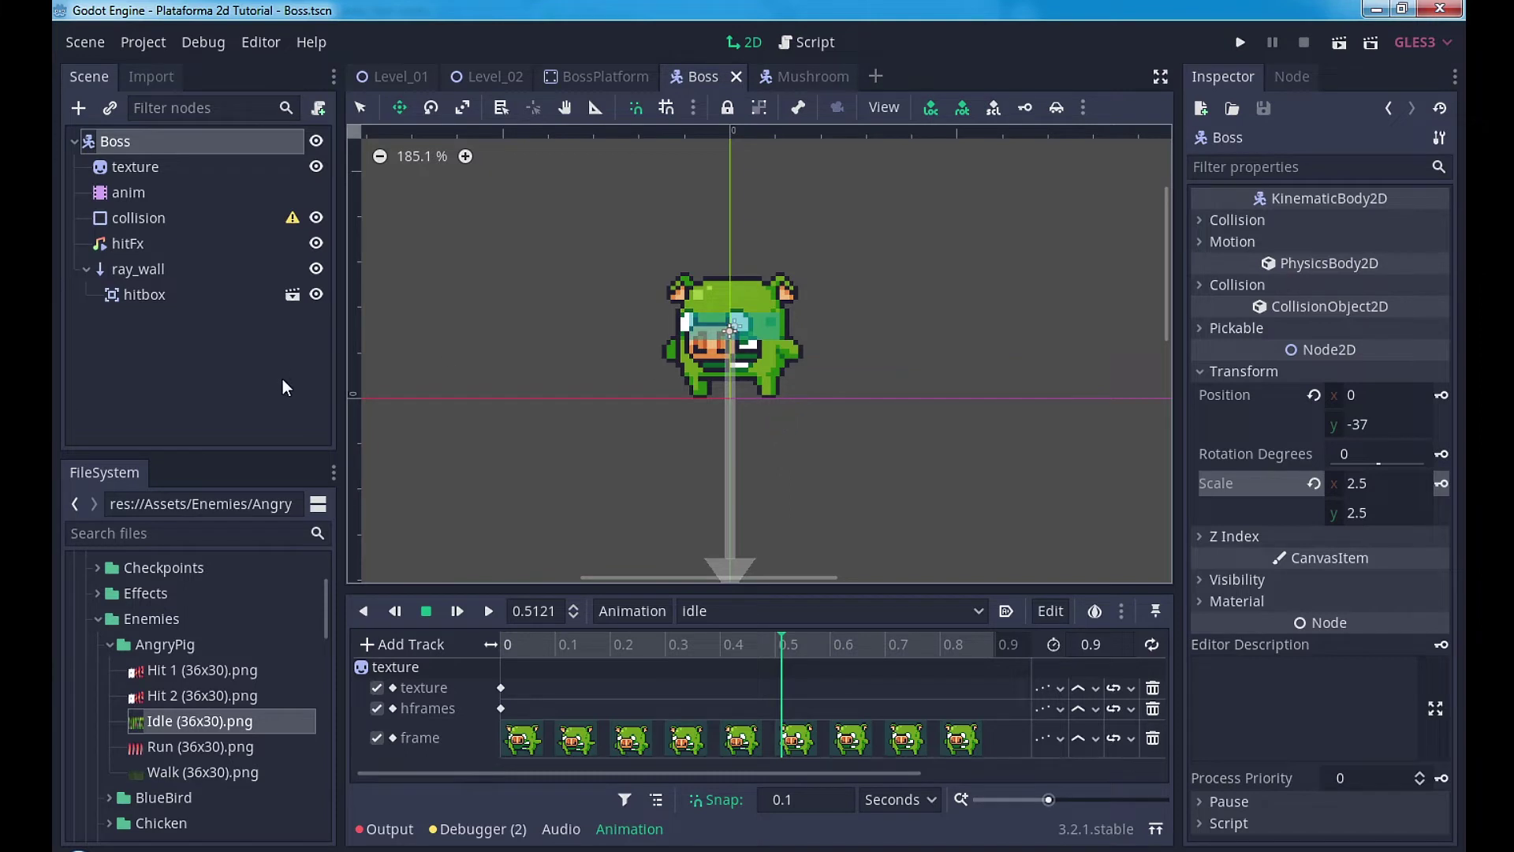
Step: Move hitbox under hitFx onto the pig's head and give collision a new RectangleShape2D
drag(164, 296, 125, 254)
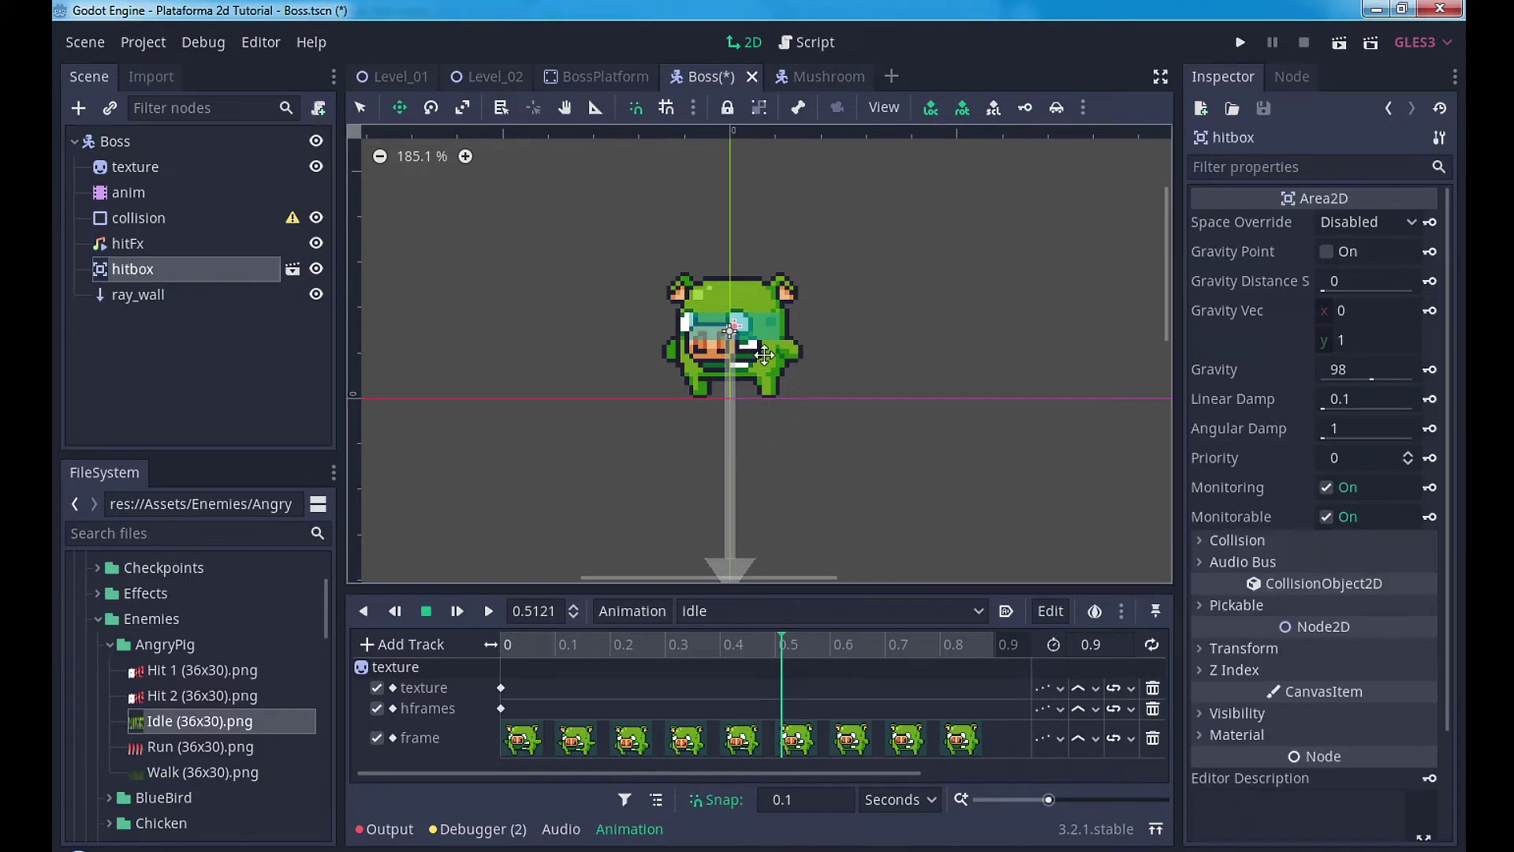
drag(759, 331, 759, 289)
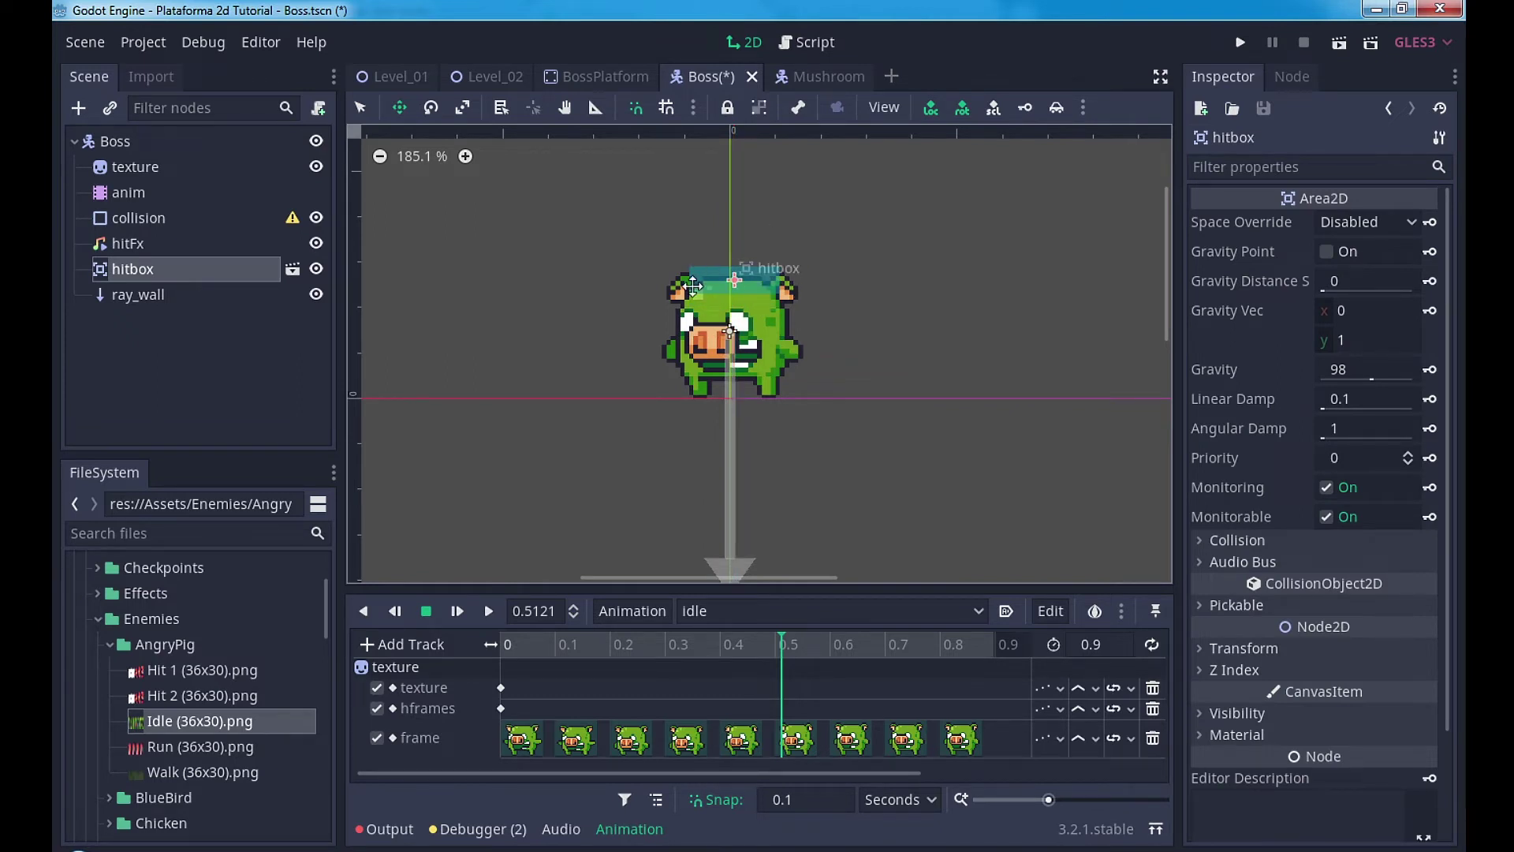
click(138, 221)
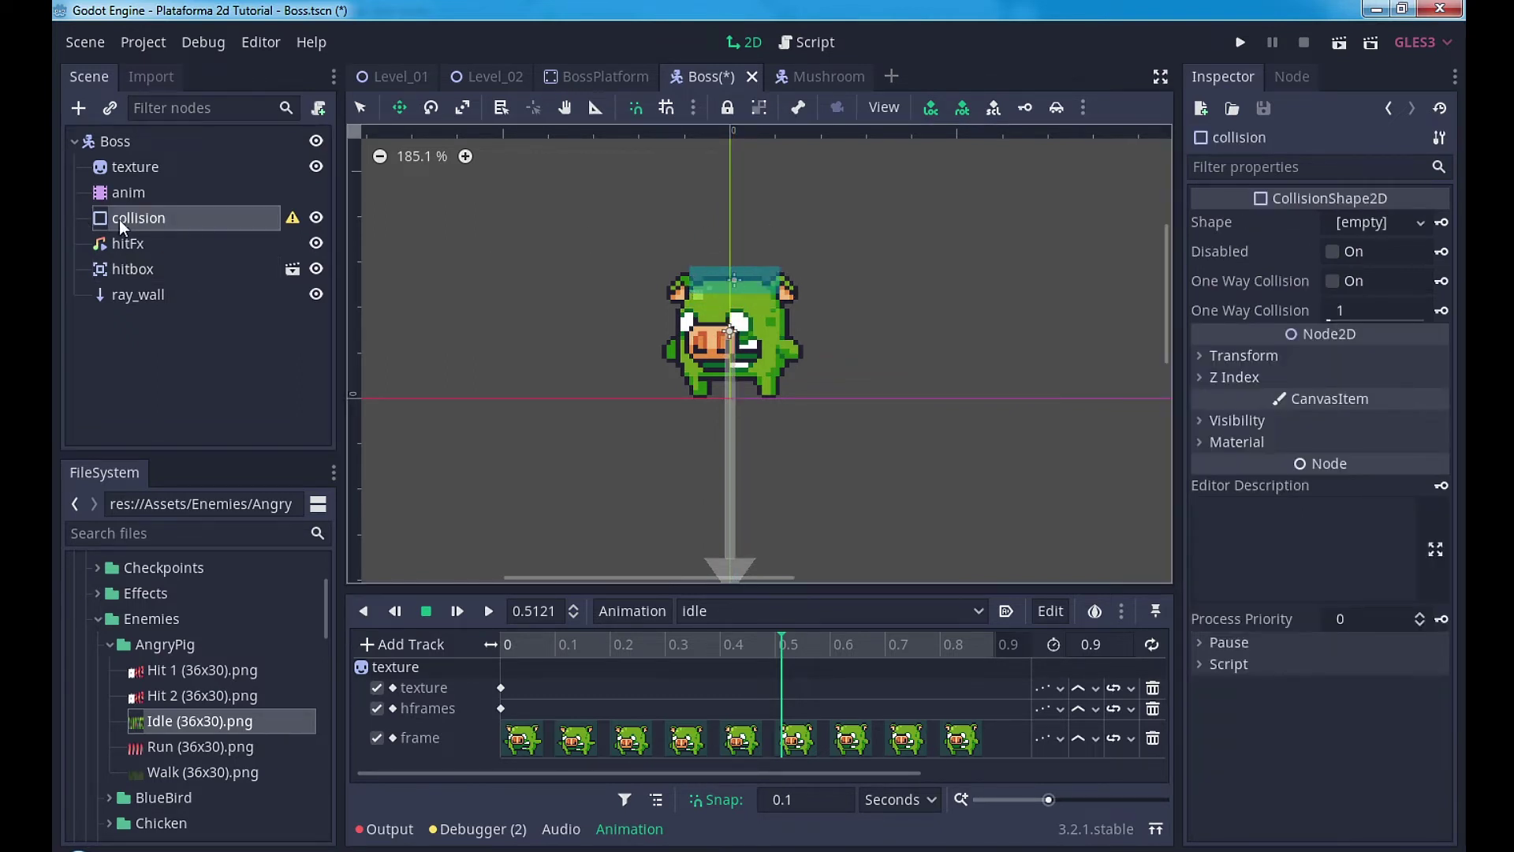
click(1364, 222)
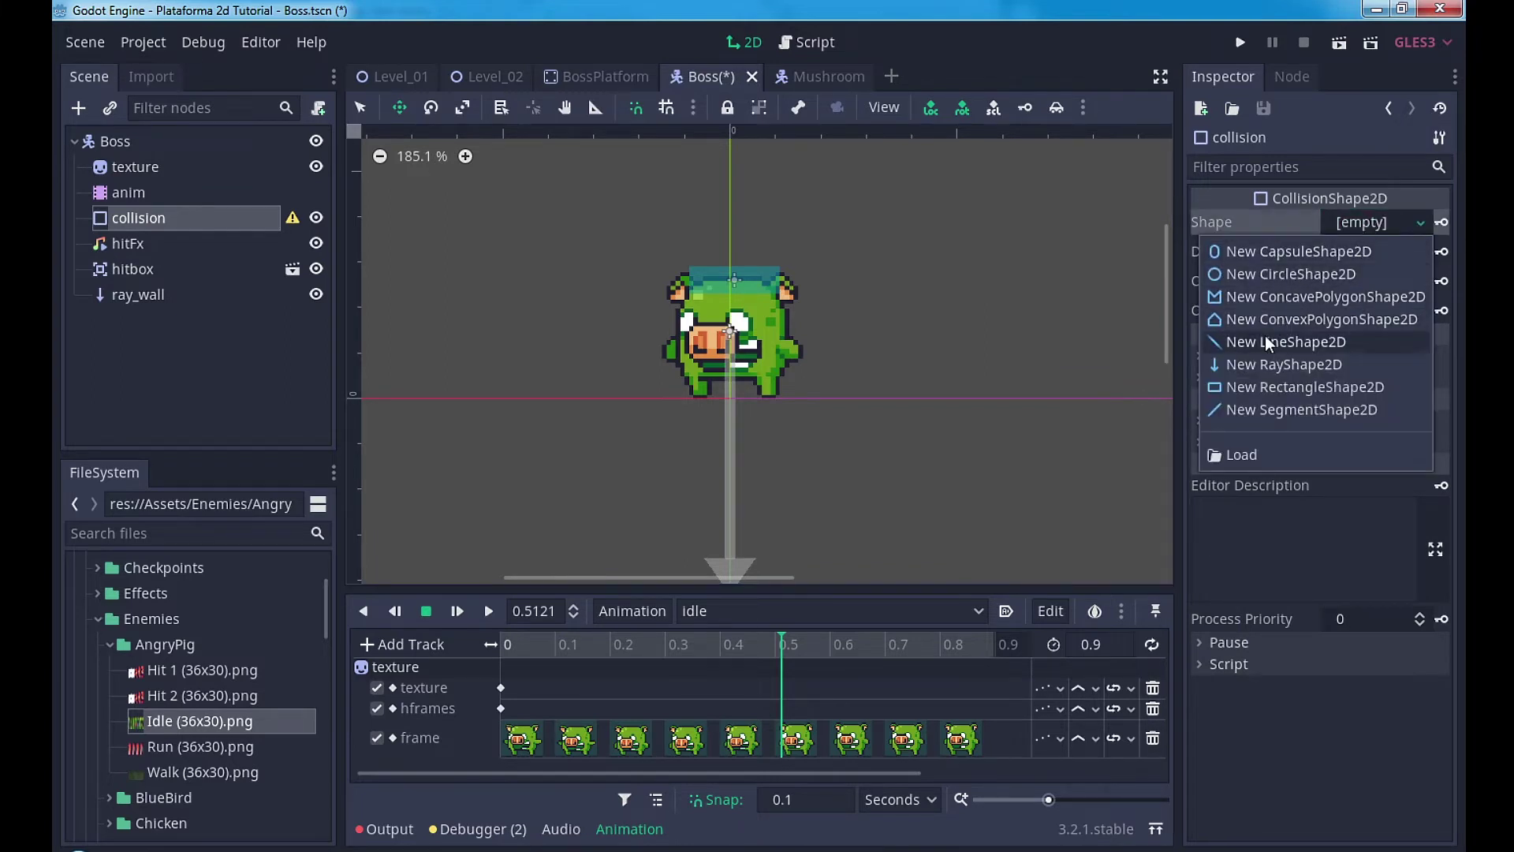
click(1252, 387)
Step: Resize the collision rectangle over the pig's body, save, and switch to the Mushroom scene
scroll(736, 305, up, 3)
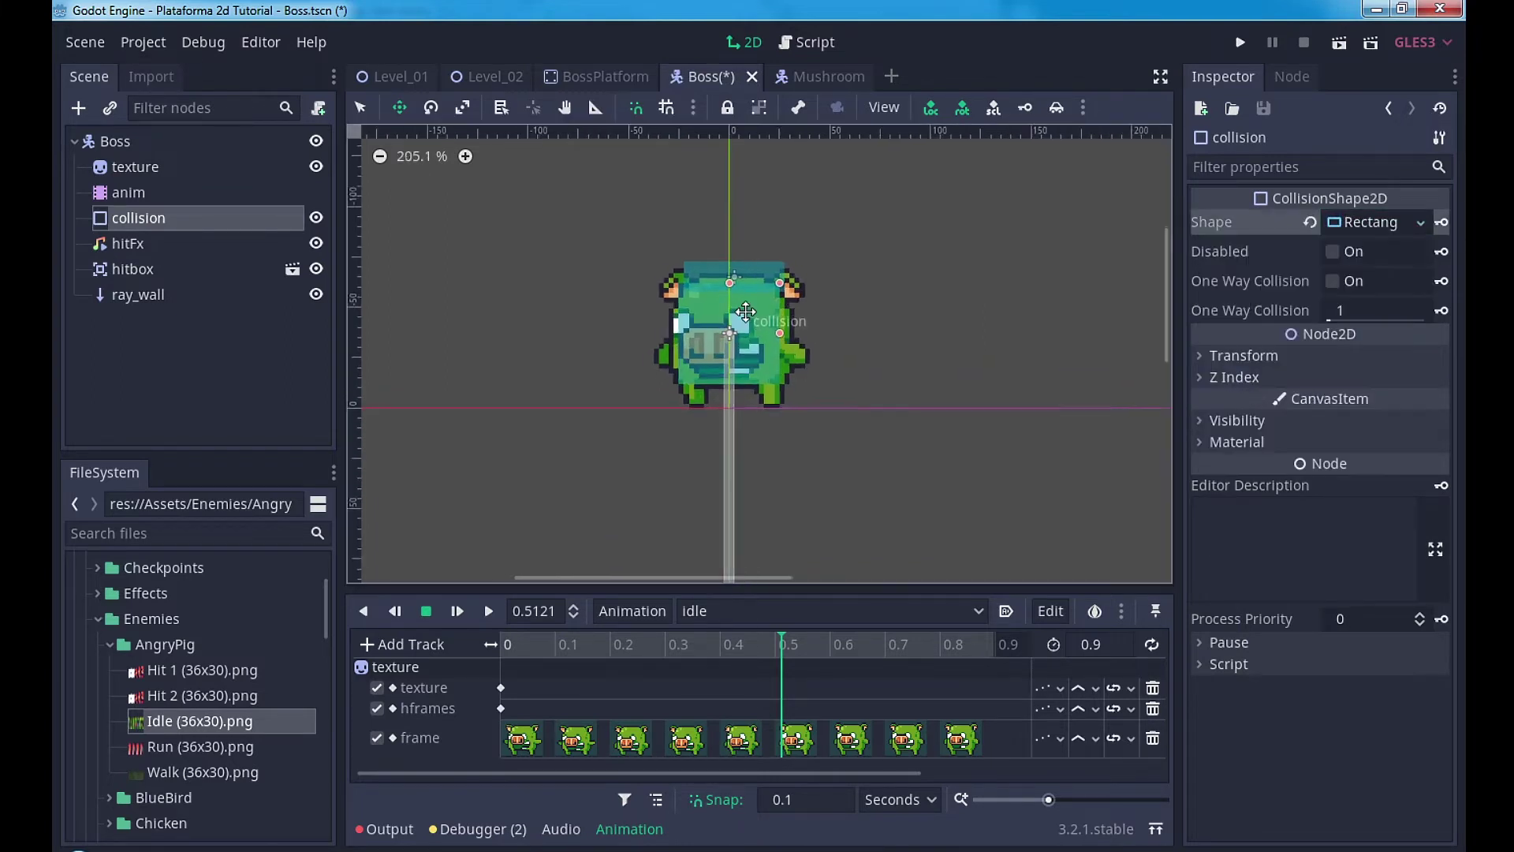
click(361, 108)
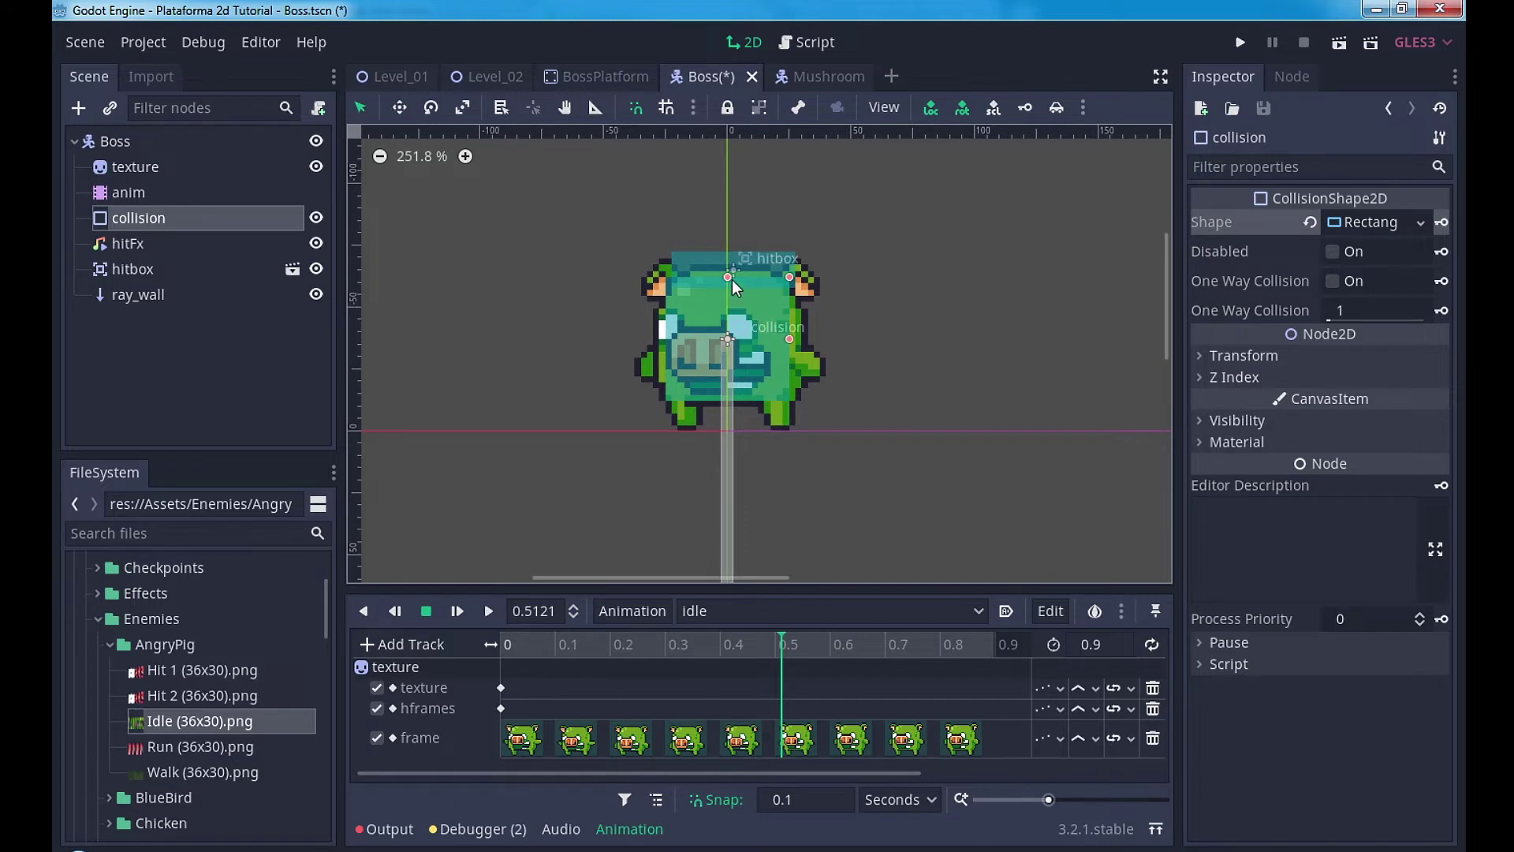
drag(732, 280, 728, 263)
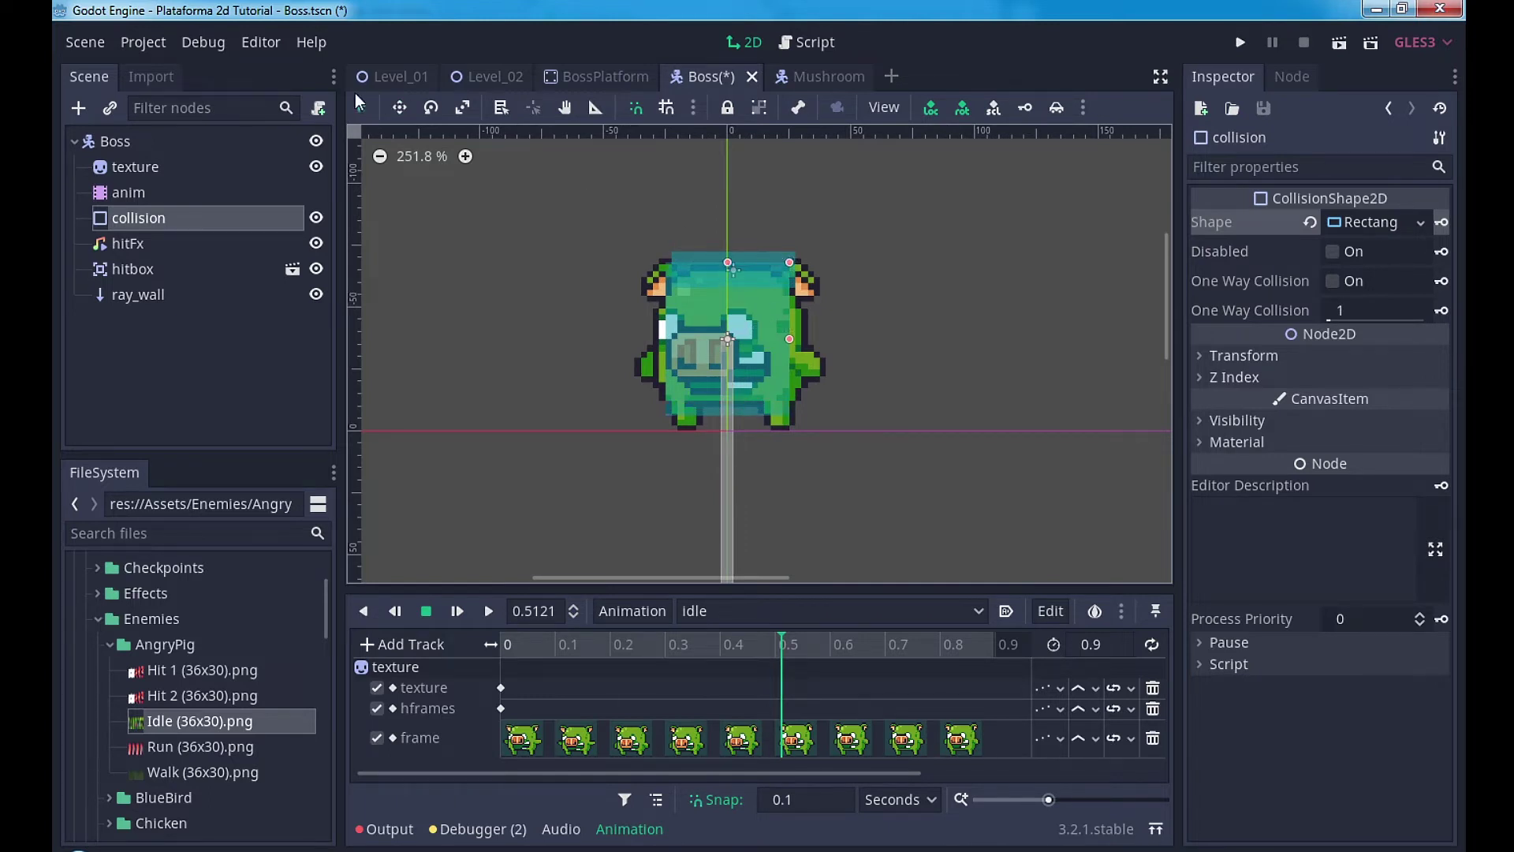
drag(729, 299, 728, 311)
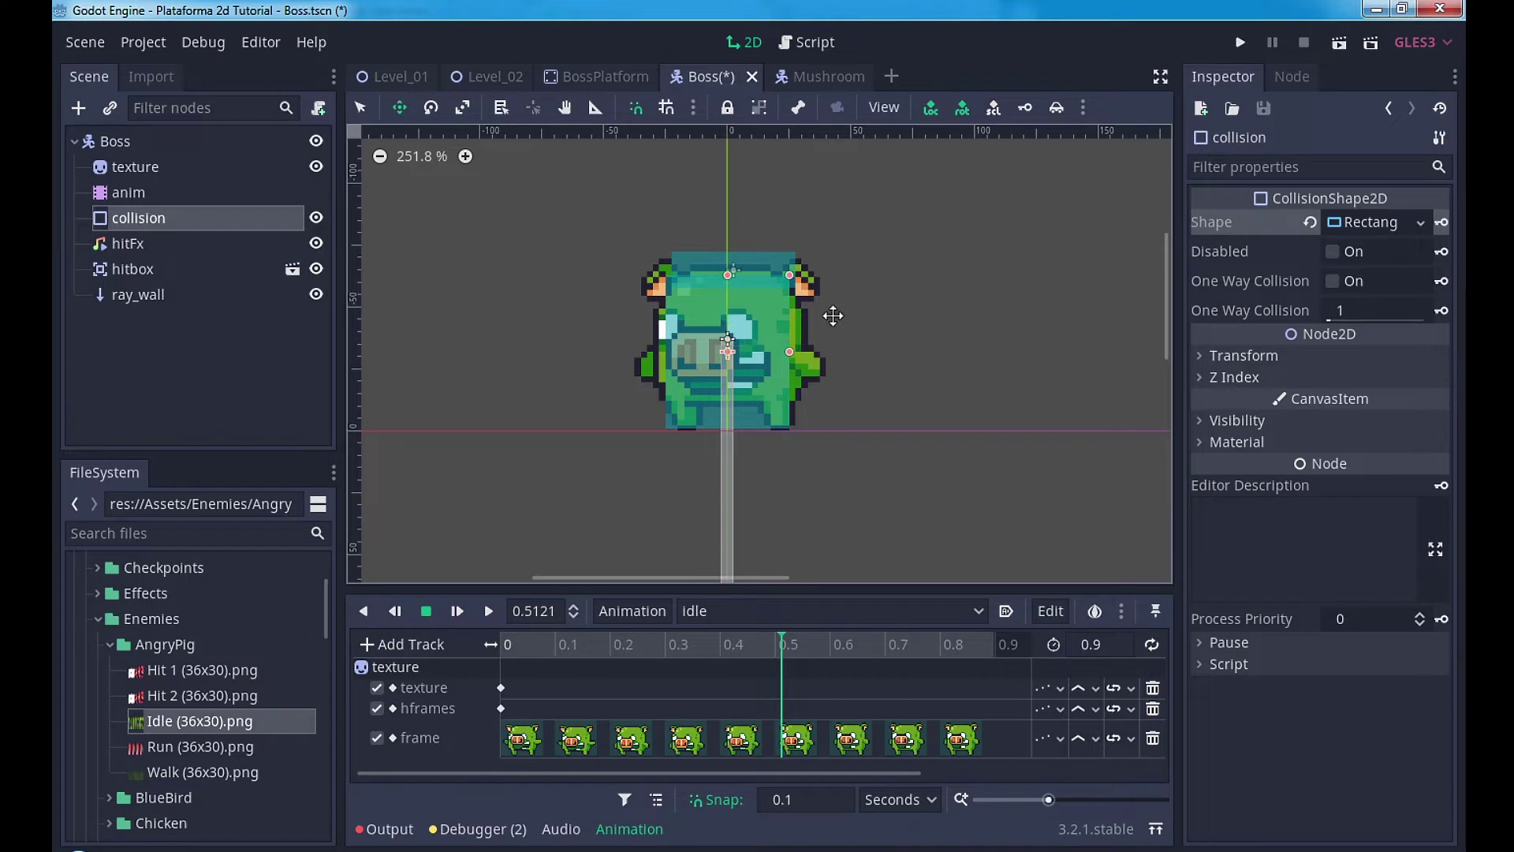
key(ctrl+s)
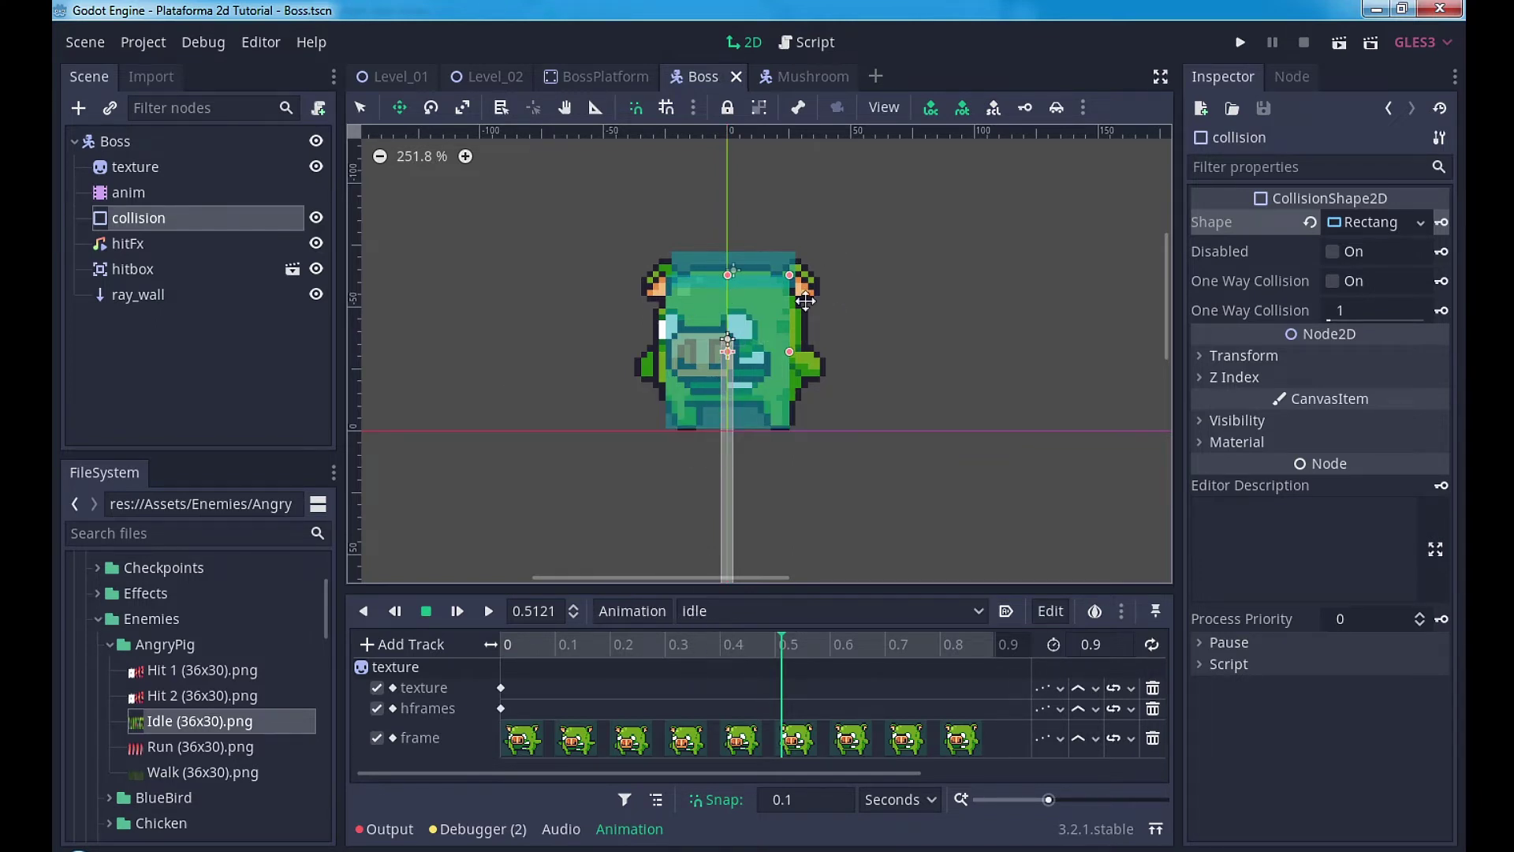
click(800, 76)
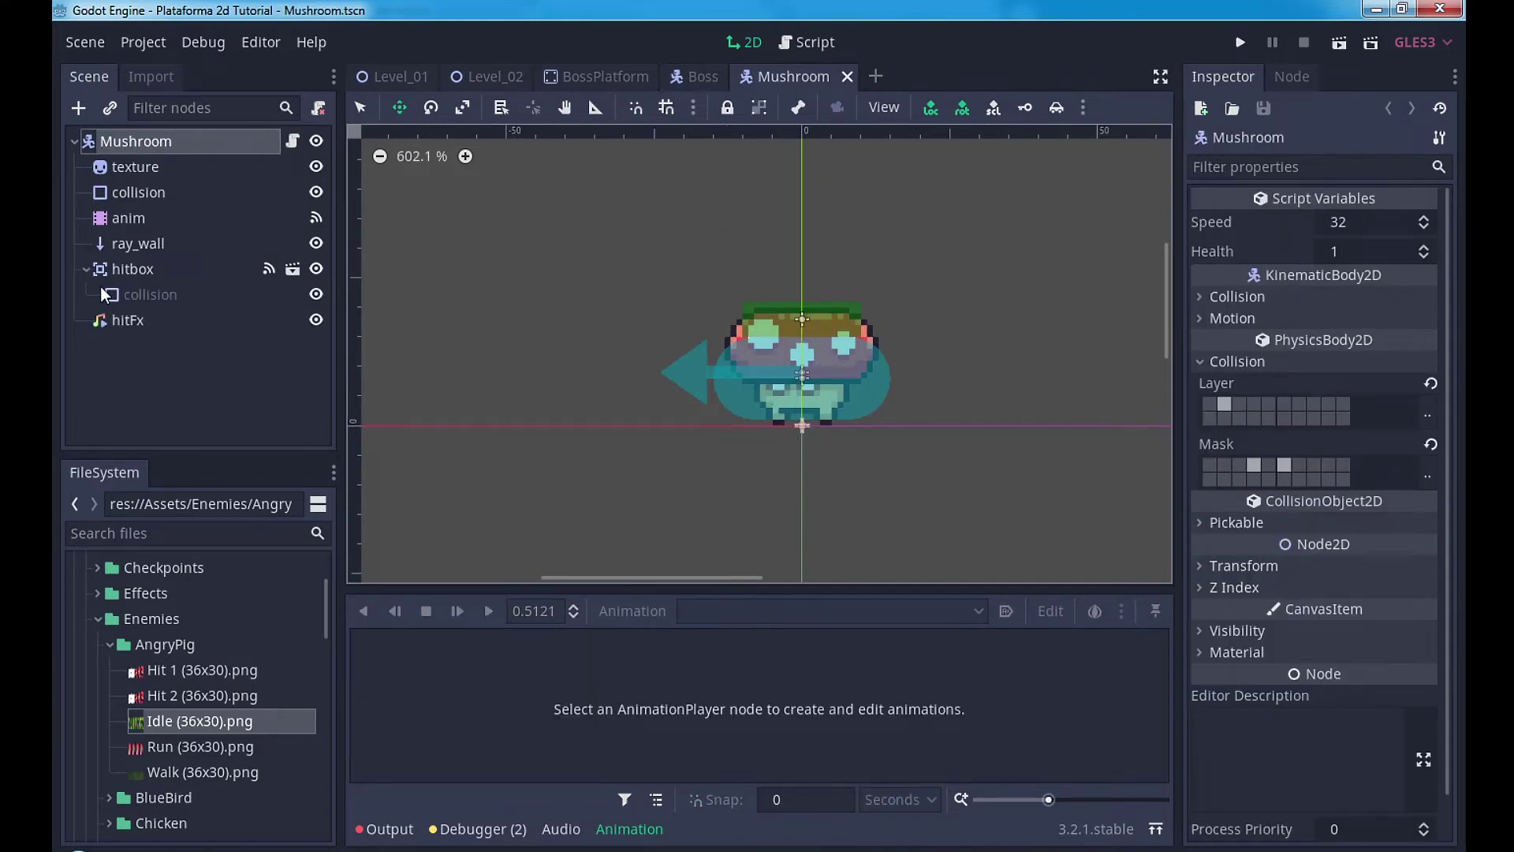
Step: Check the Mushroom scene's animation list, then return to the Boss scene
click(128, 218)
click(762, 612)
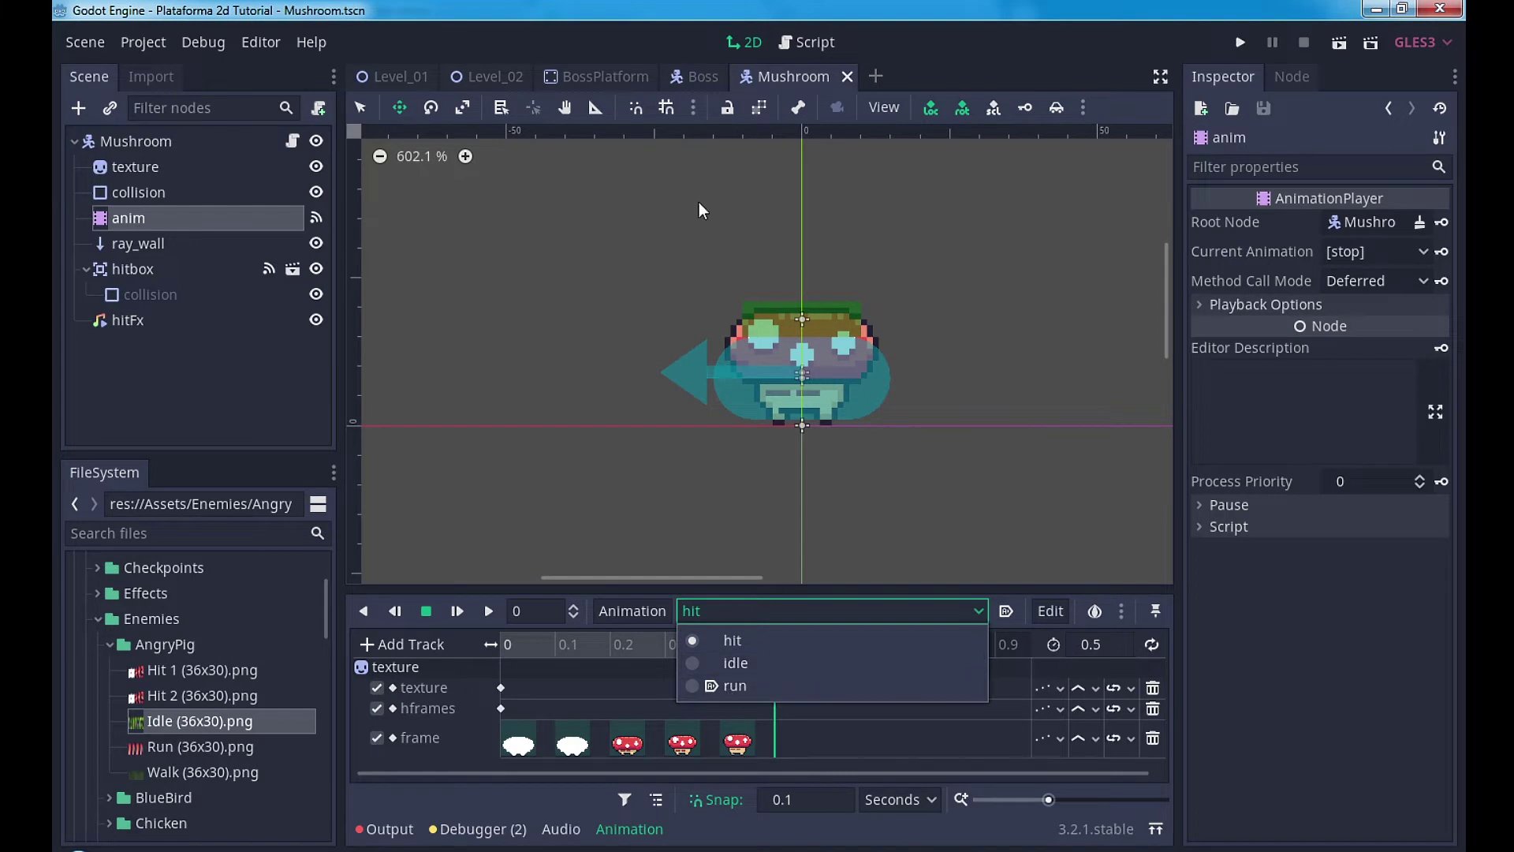
click(677, 74)
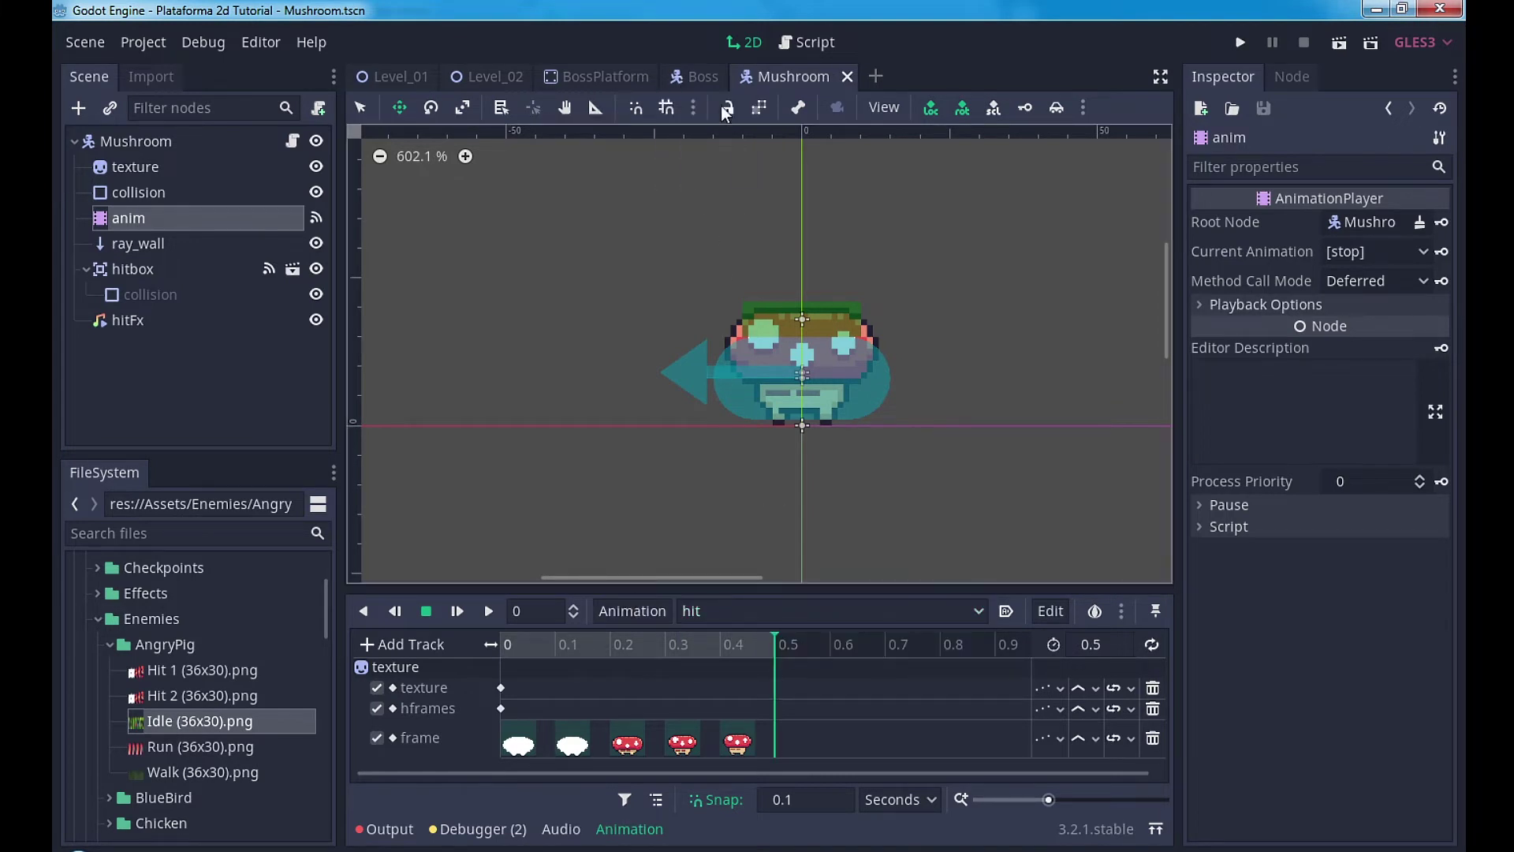
click(694, 76)
Step: Create a new Boss animation named run
click(148, 197)
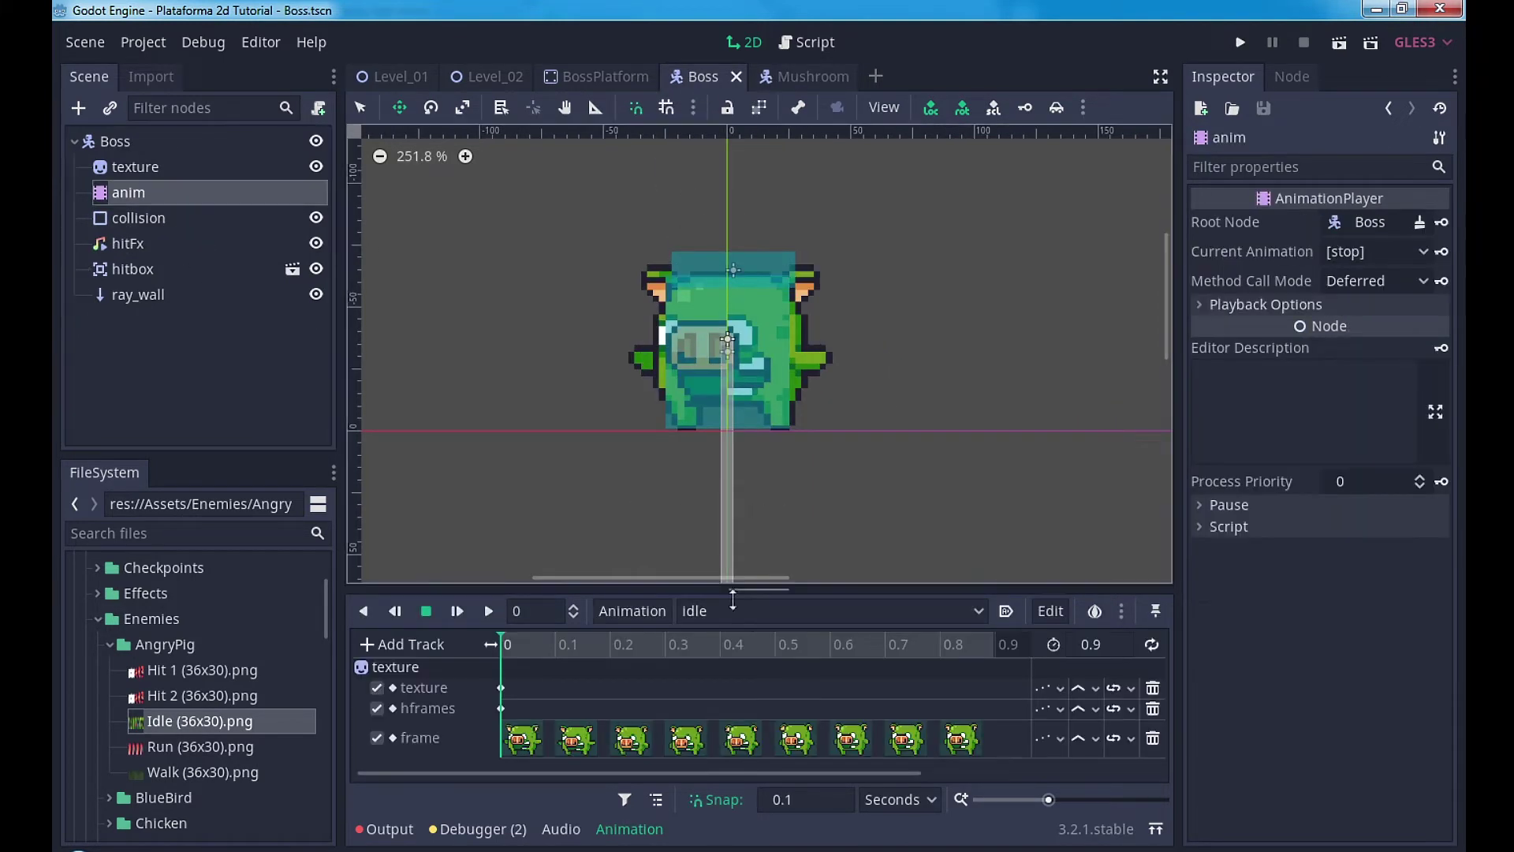
click(664, 614)
click(685, 500)
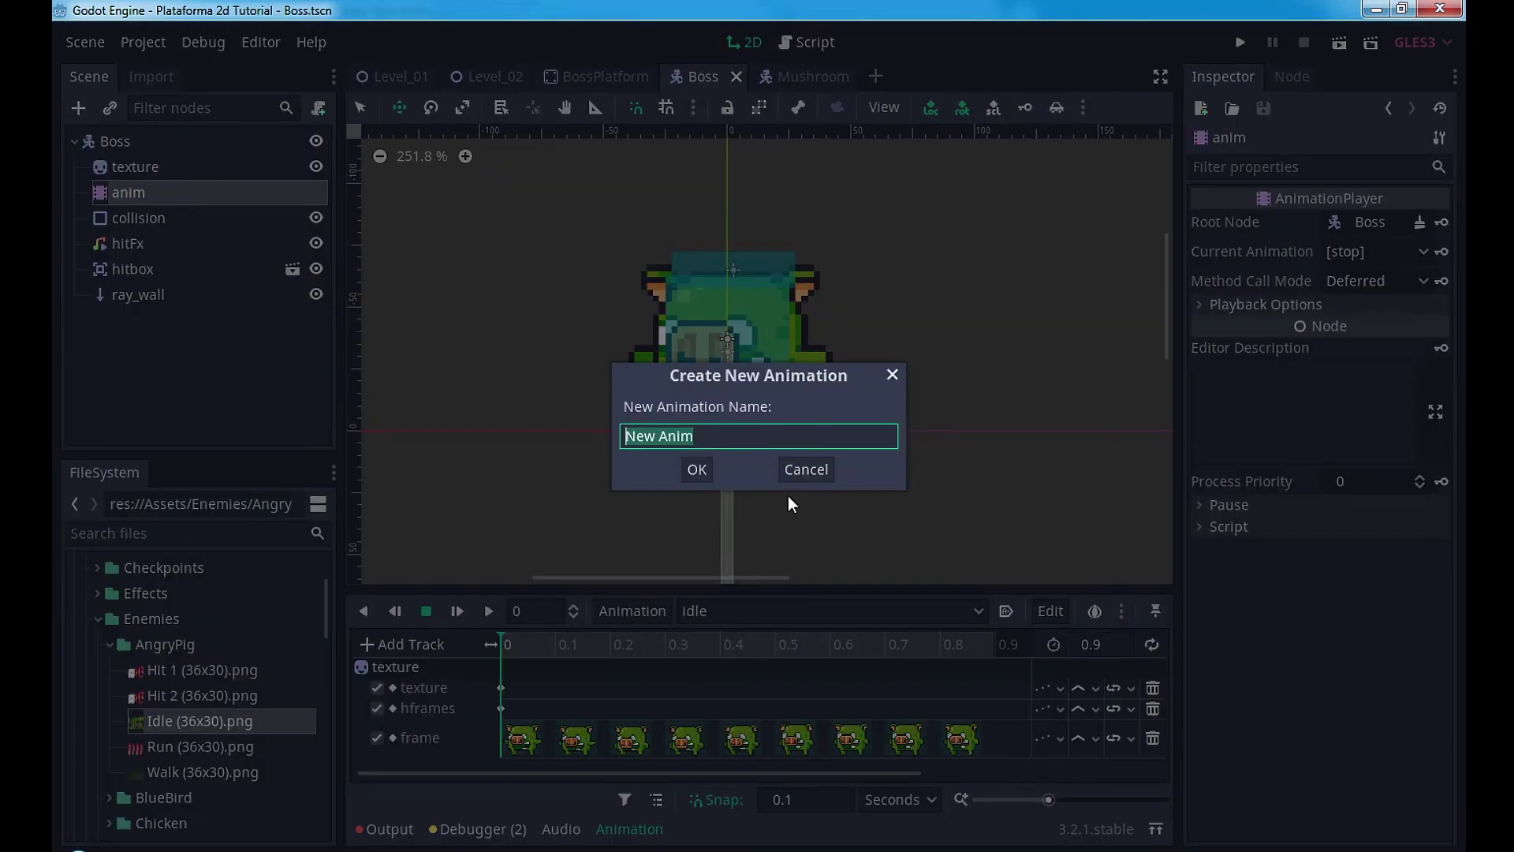
text(run)
key(Return)
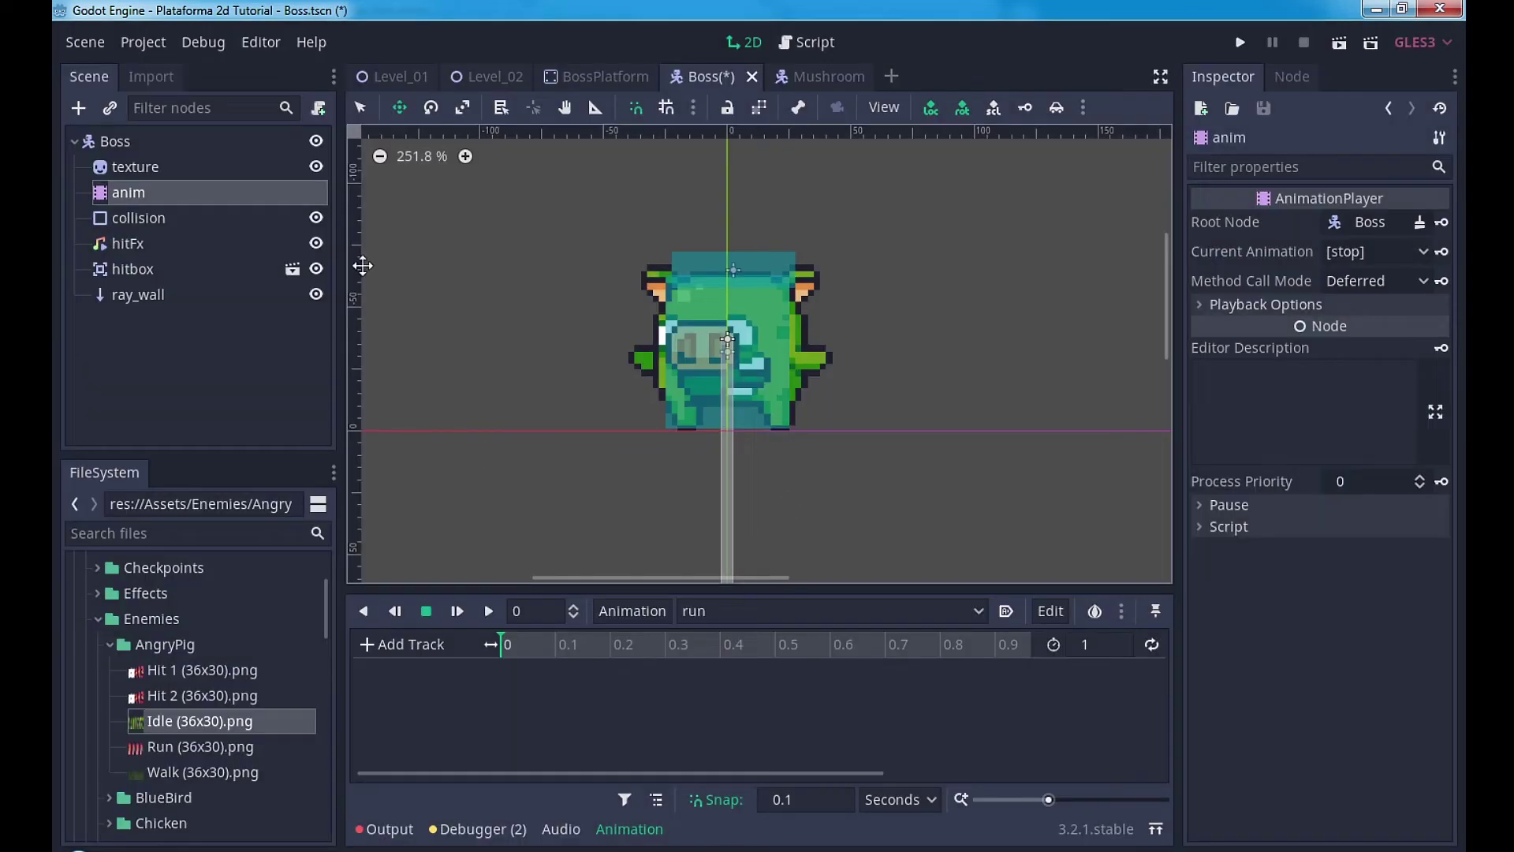
Step: Assign the Walk sheet as texture and add texture, hframes (16) and frame tracks to run
click(144, 171)
drag(166, 771, 1364, 241)
click(1431, 241)
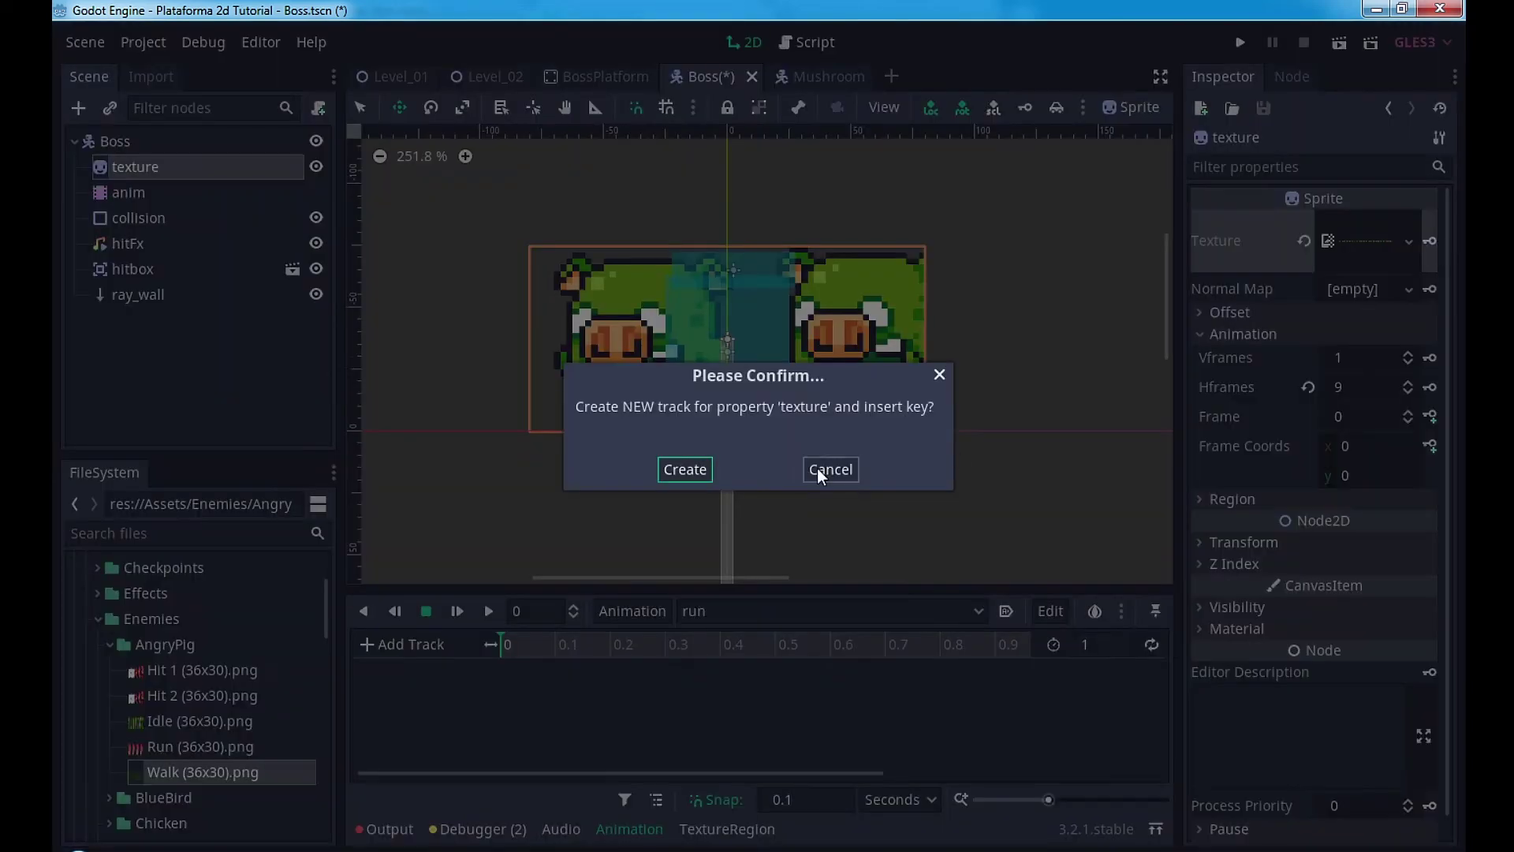
click(694, 473)
drag(1358, 382, 1385, 386)
click(1430, 387)
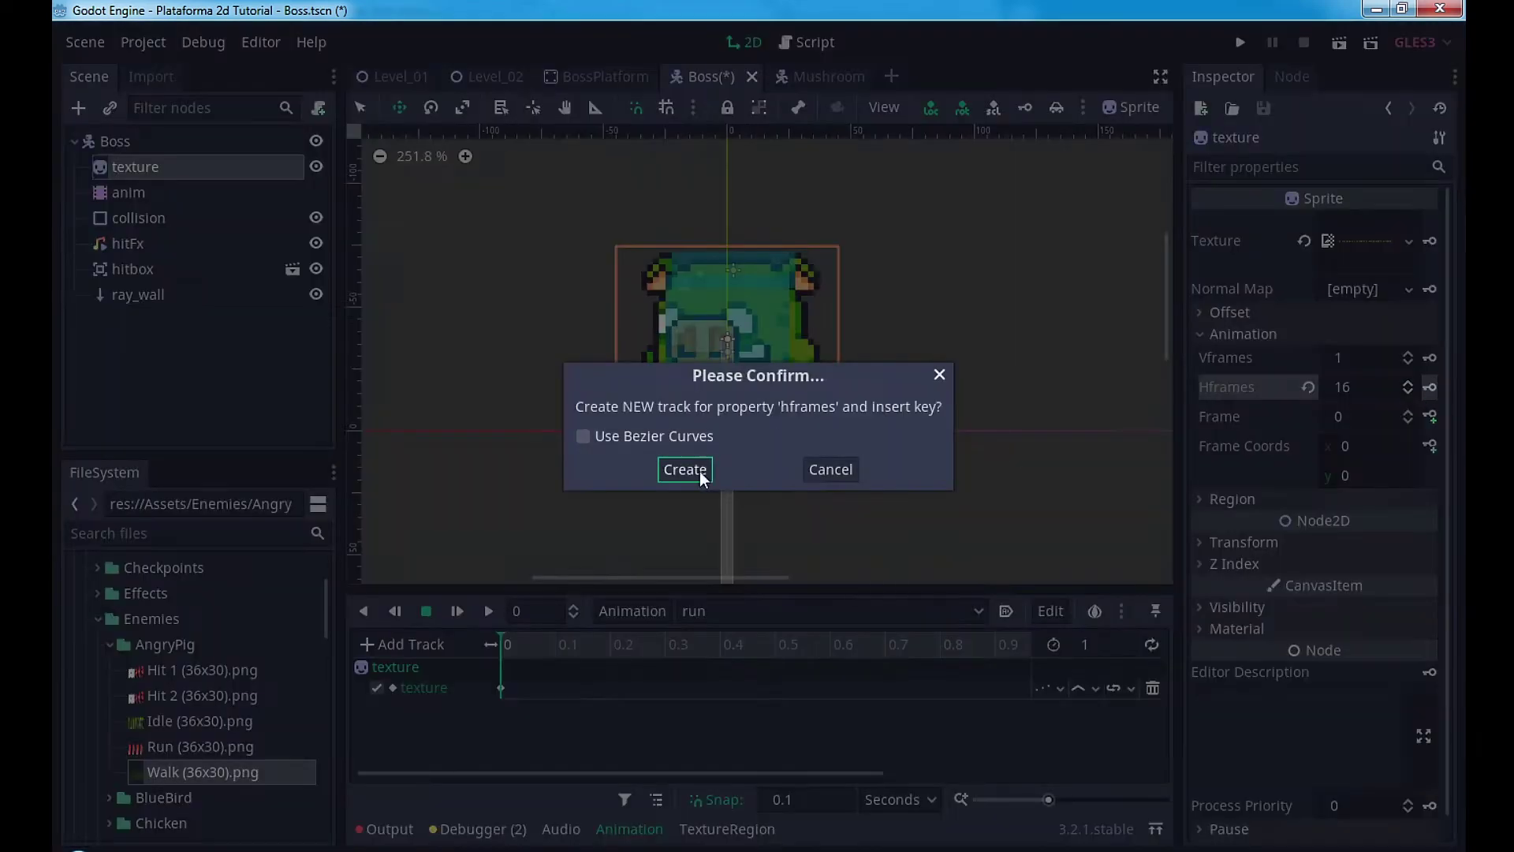
key(Return)
click(1430, 417)
key(Return)
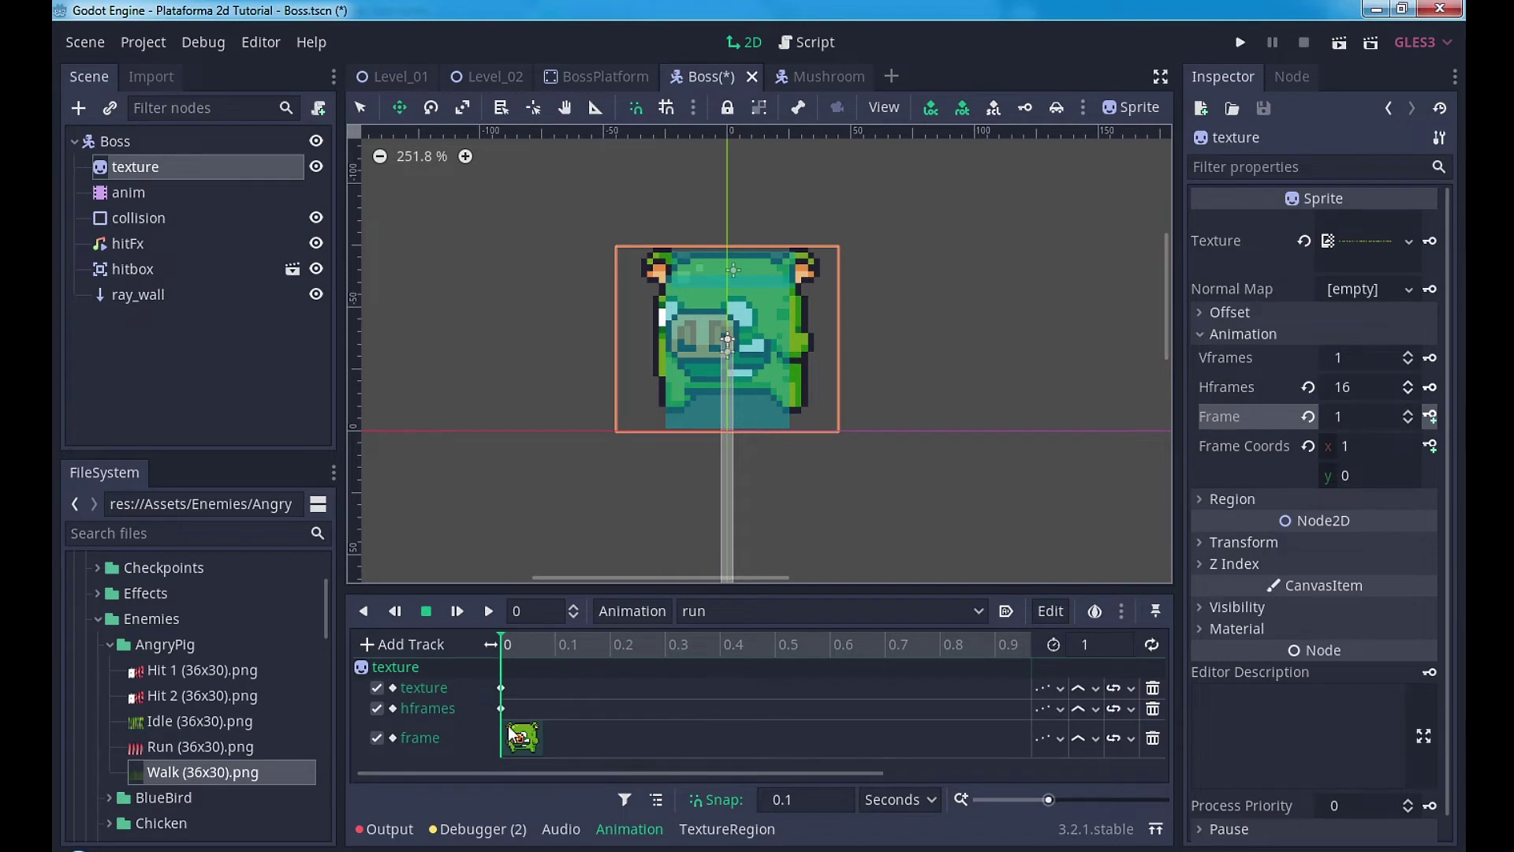
Step: Set the run animation length to 1.5 seconds
click(514, 735)
click(517, 648)
click(555, 645)
double_click(1085, 646)
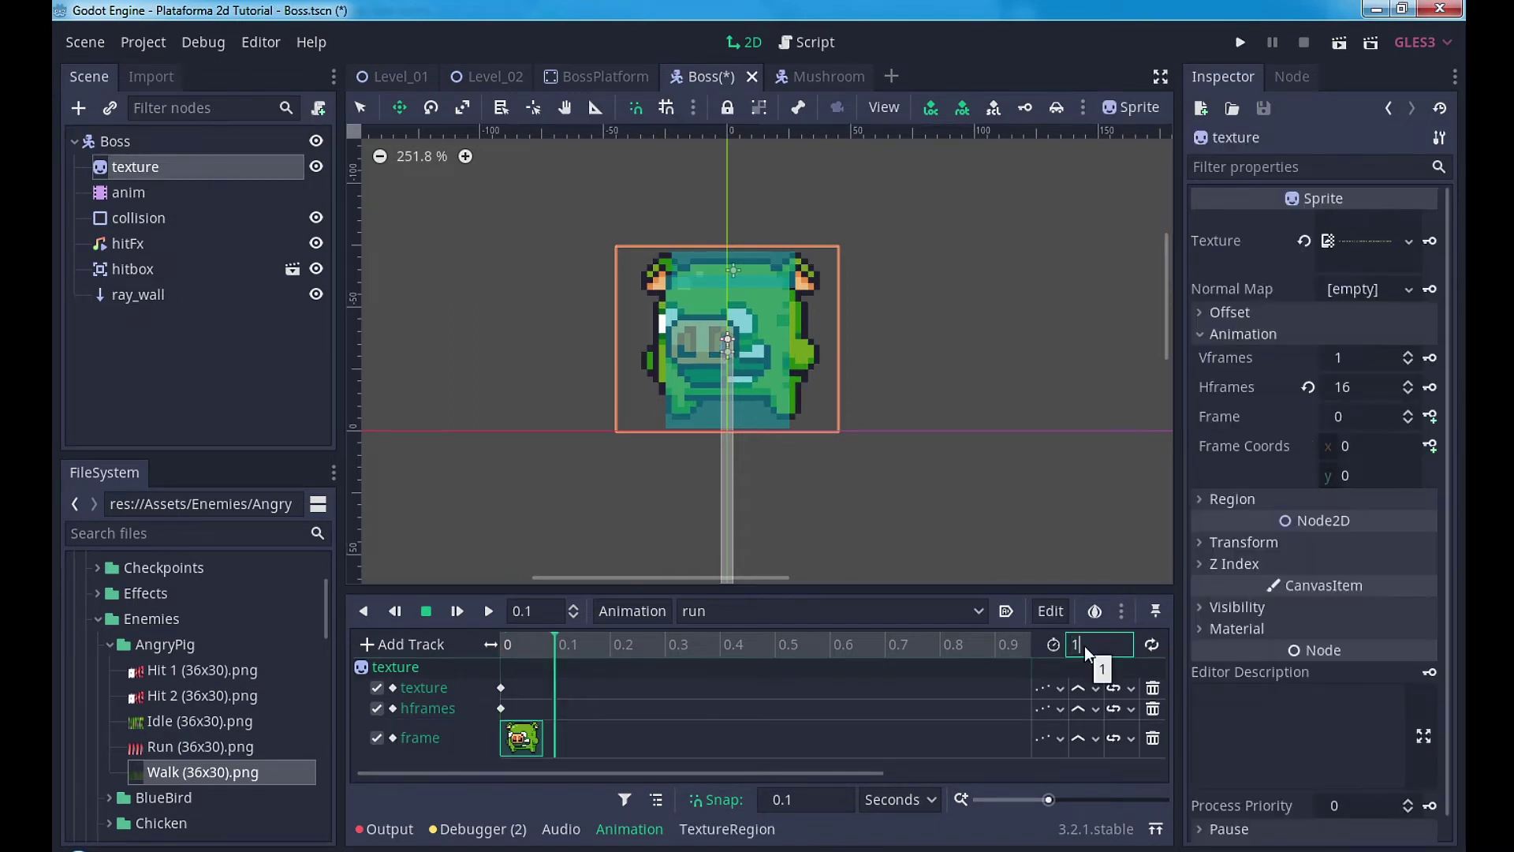
text(1.5)
key(Return)
Step: Key successive frames every 0.1 s up to 1.5, then preview the run animation
click(1431, 416)
click(1430, 416)
click(1430, 417)
click(1430, 417)
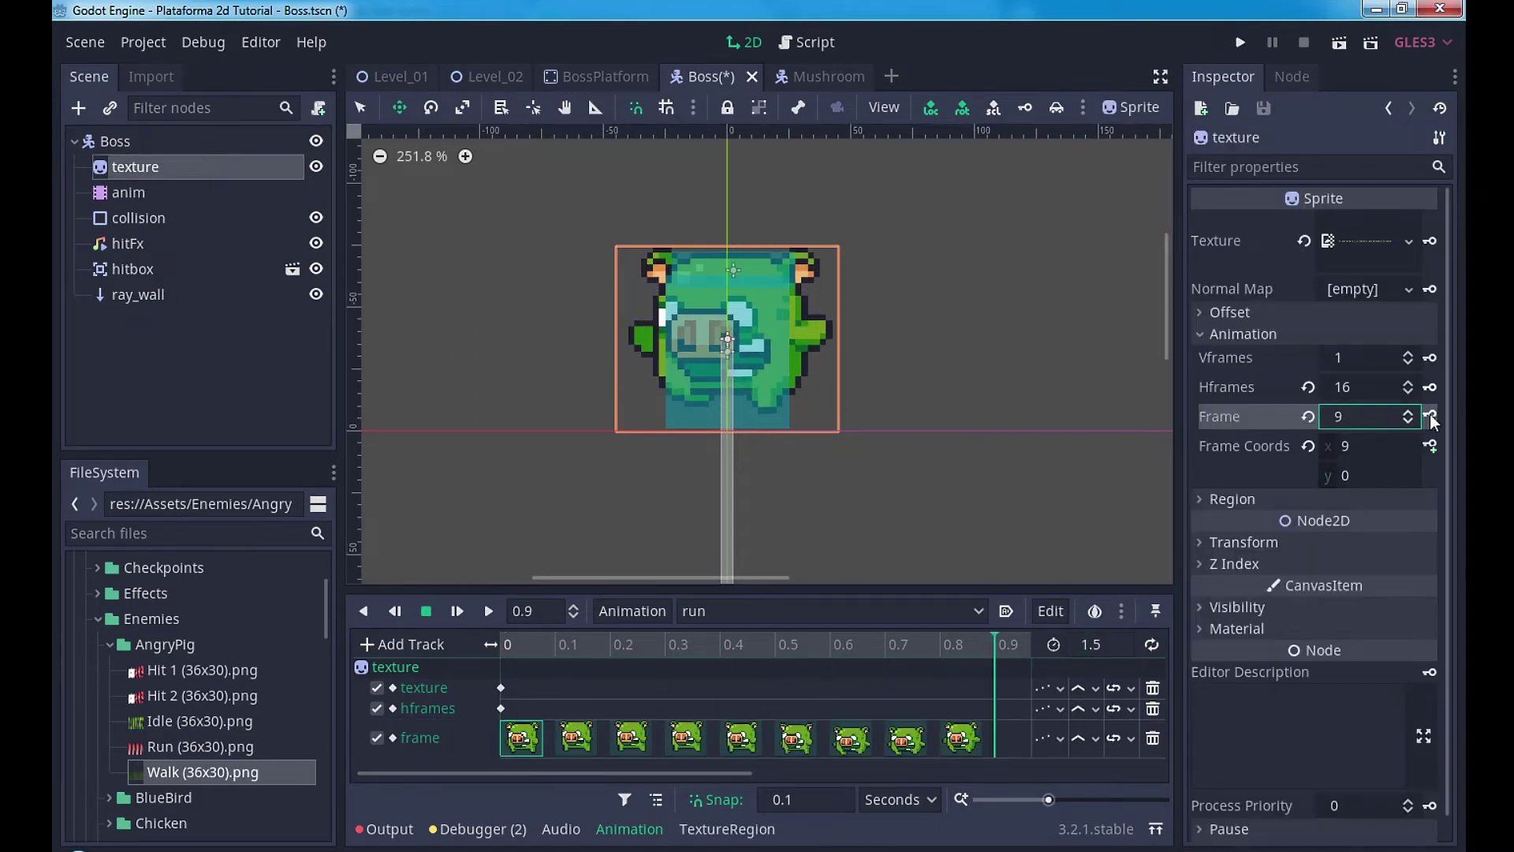
click(1430, 416)
click(1430, 417)
click(1431, 417)
click(1430, 417)
click(1430, 417)
click(1430, 416)
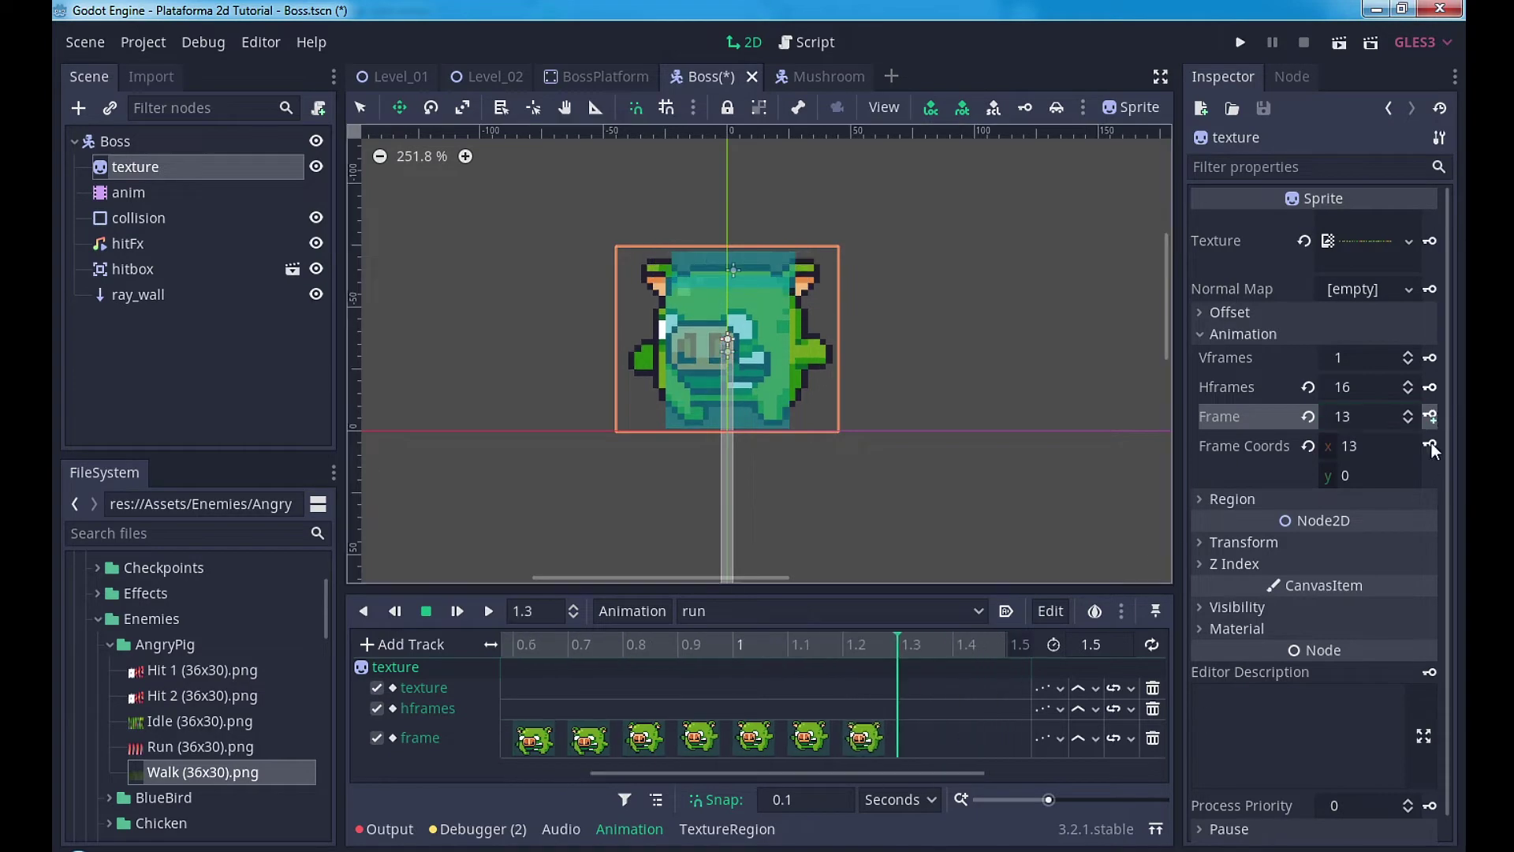
click(1430, 417)
key(shift+d)
click(485, 610)
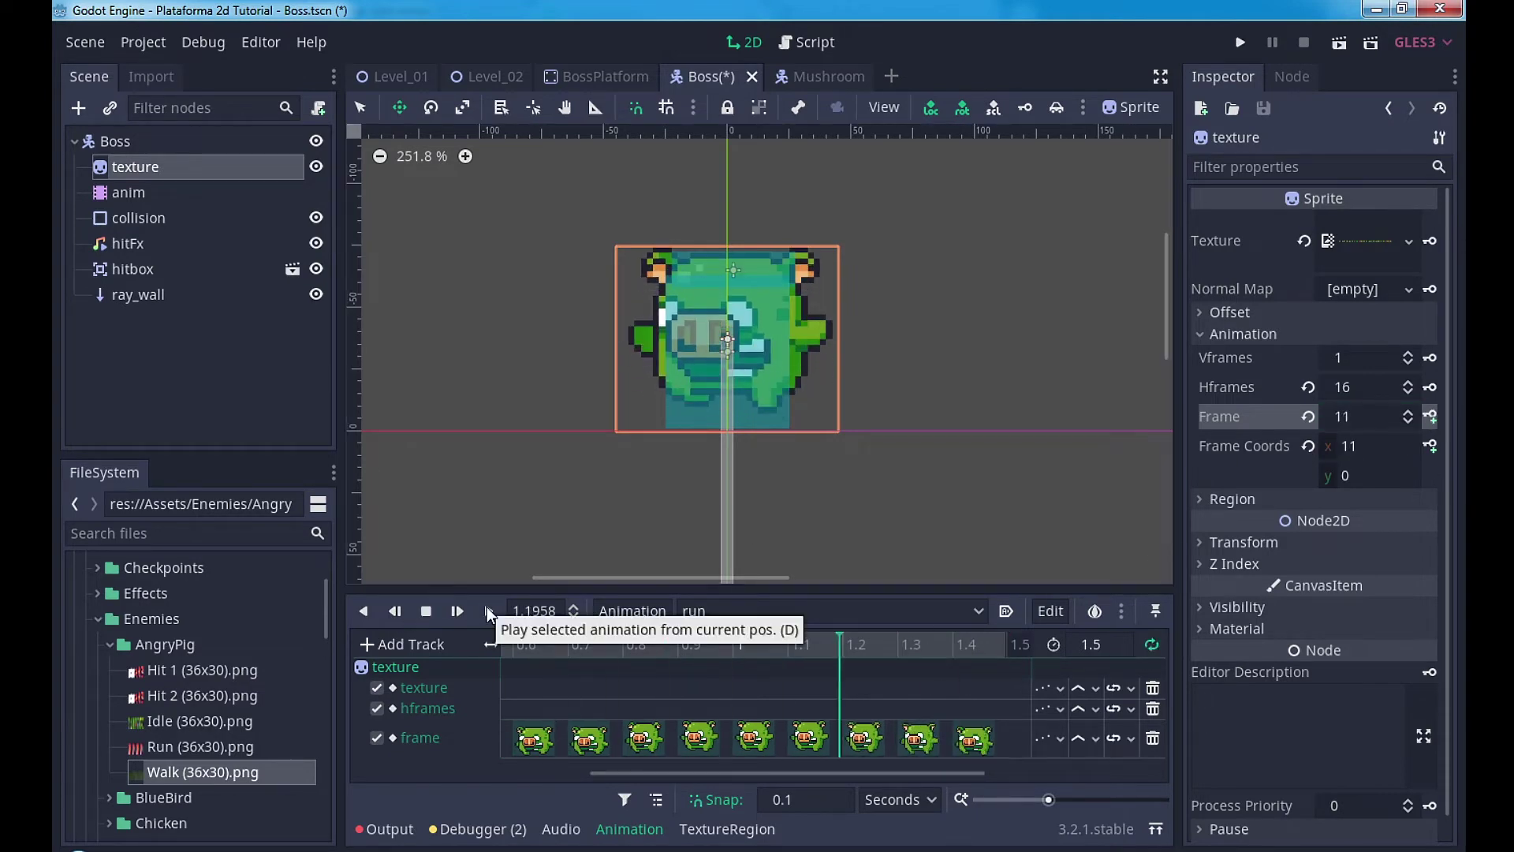
click(418, 612)
Step: Create a new animation named hit and pick the Hit 2 (36x30).png spritesheet
click(633, 611)
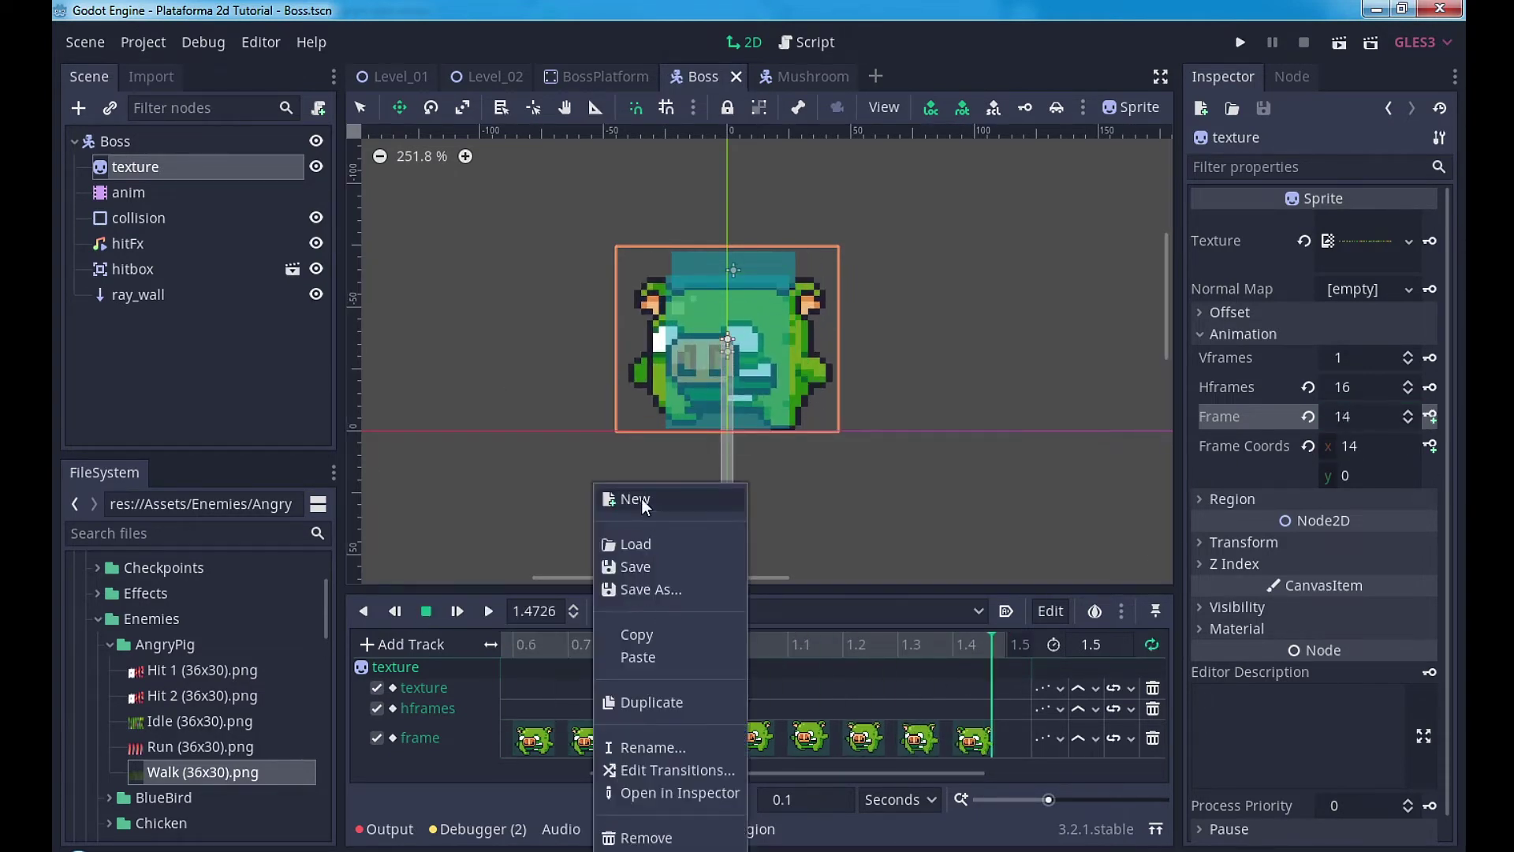
click(642, 498)
text(hit)
key(Return)
click(199, 698)
Step: Give the Boss sprite the Hit 2 texture with 5 Hframes, keying both at time 0
drag(198, 700, 1393, 254)
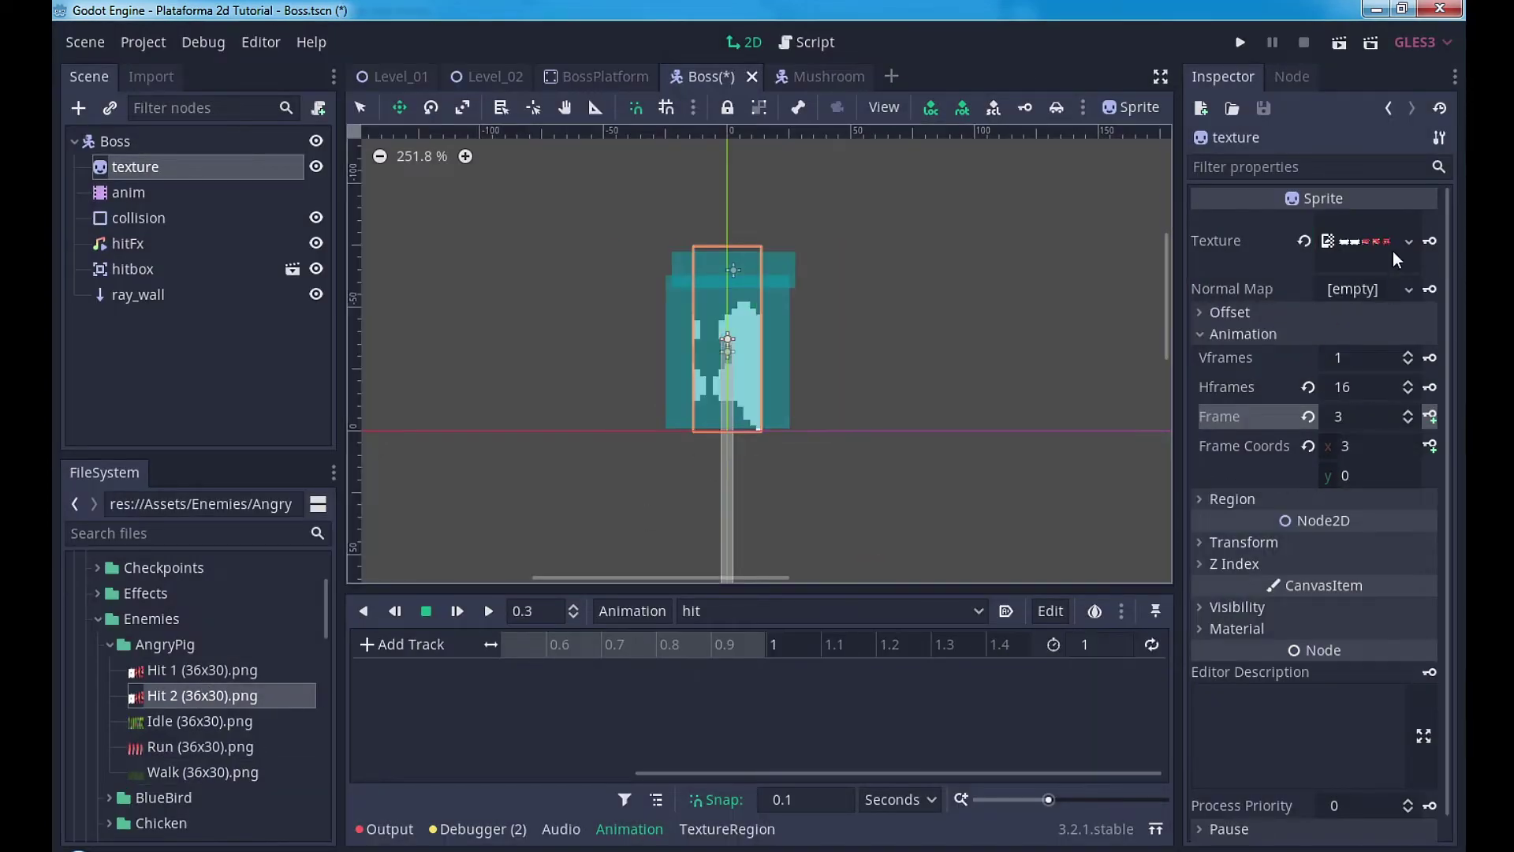
double_click(1345, 386)
text(5)
key(Return)
click(1430, 241)
key(Return)
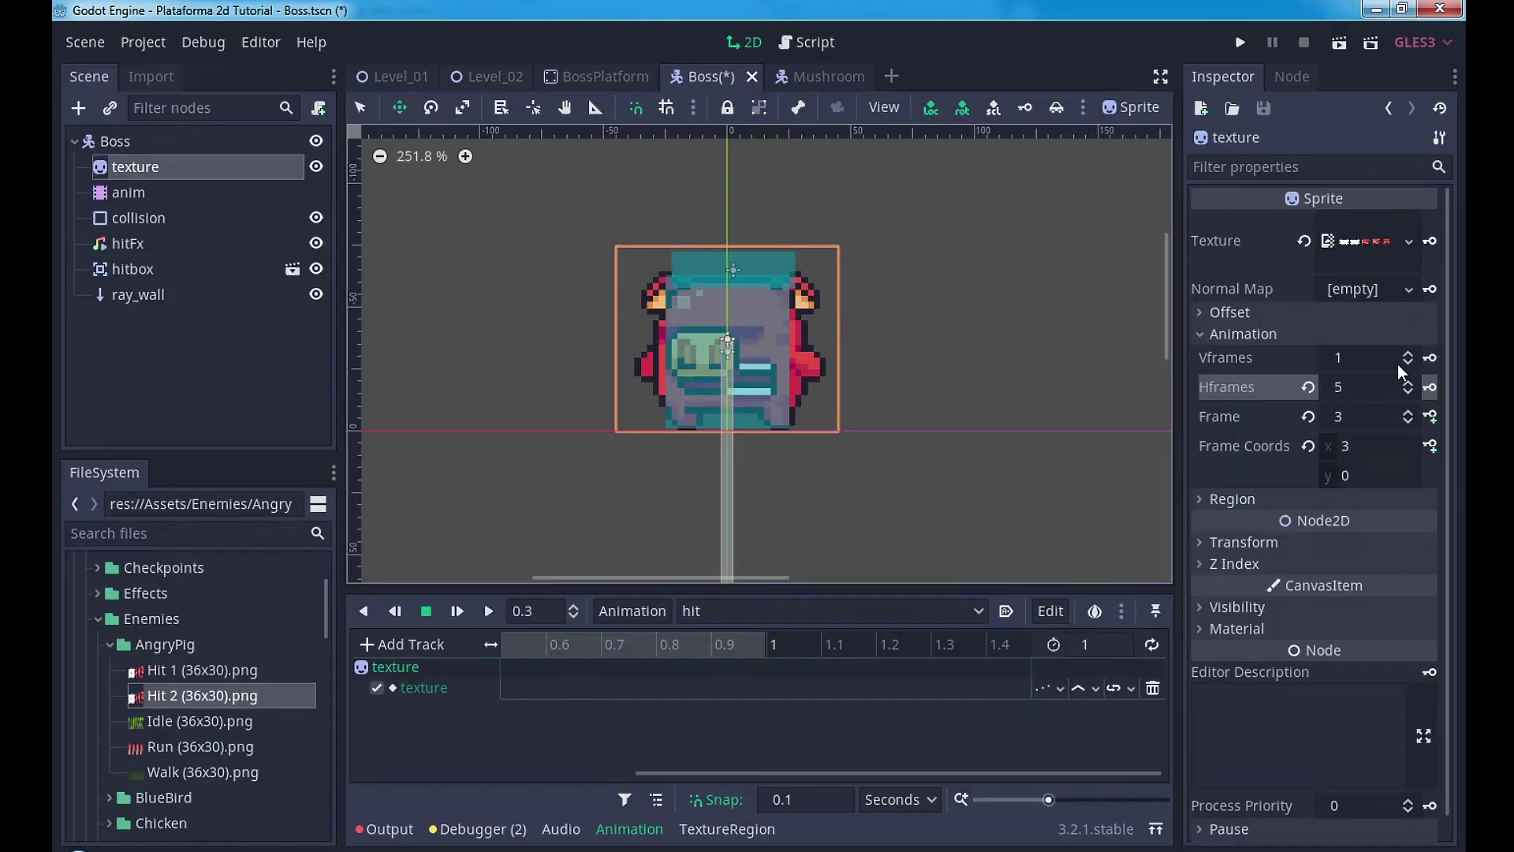
click(1430, 386)
click(714, 472)
drag(868, 773, 591, 773)
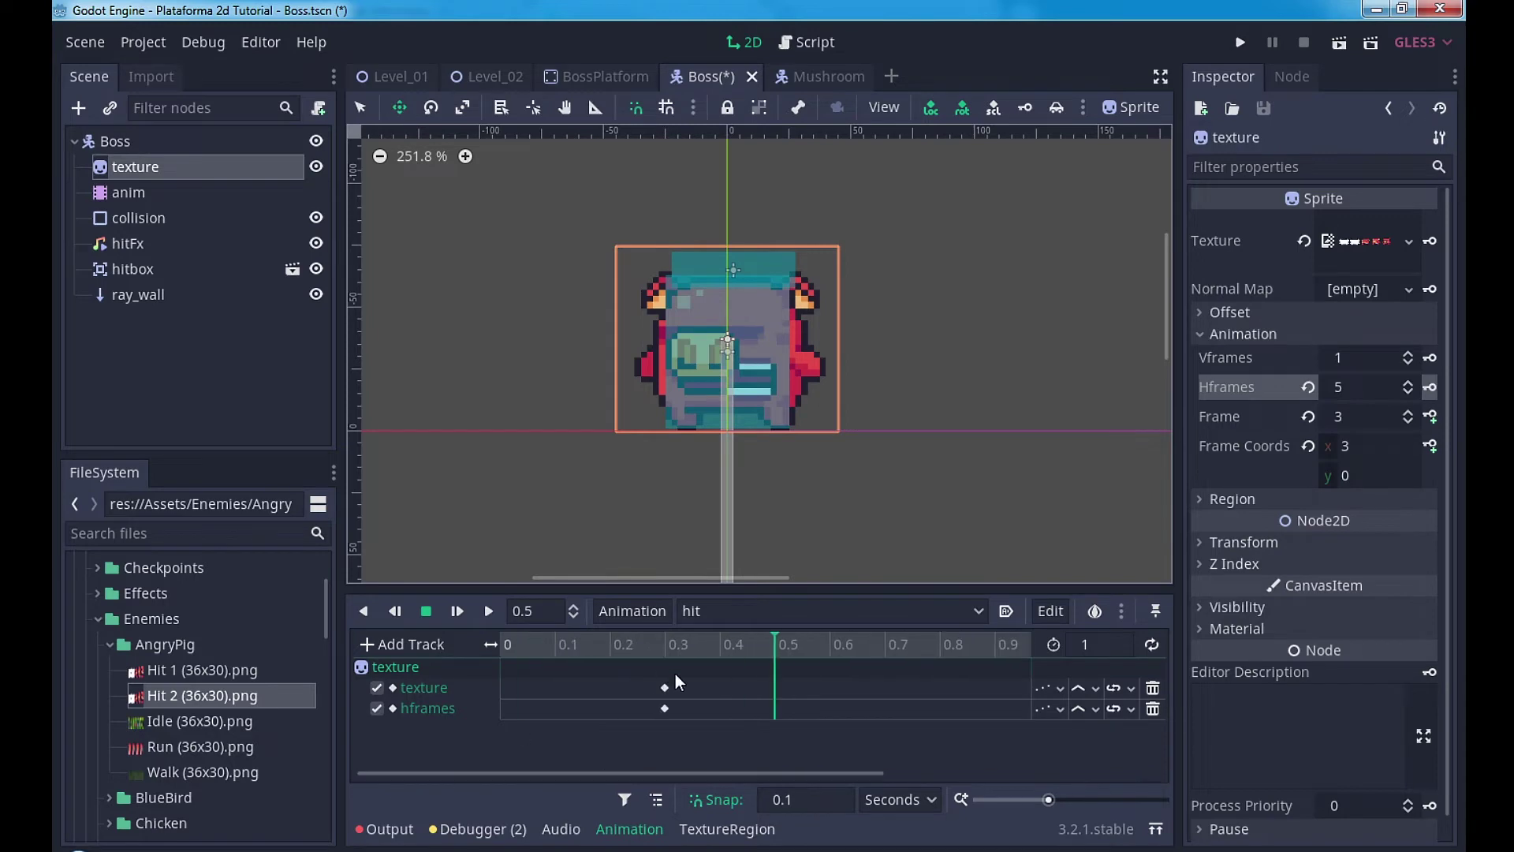
drag(675, 673, 490, 694)
click(490, 694)
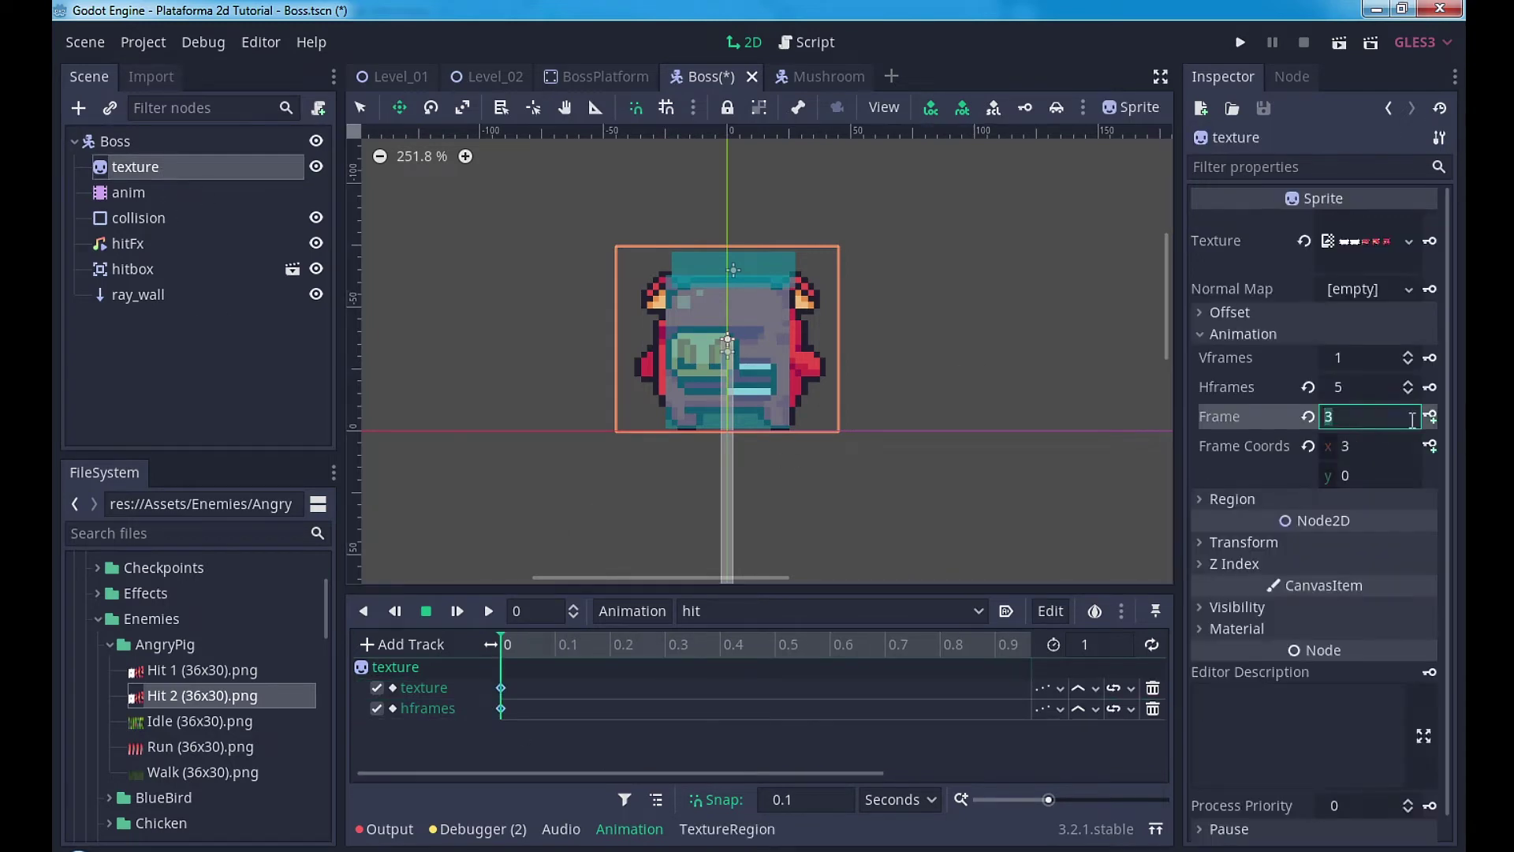
Step: Key sprite frames 0–4 every 0.1 s and set the hit animation length to 0.5
click(1410, 421)
click(1430, 416)
click(687, 472)
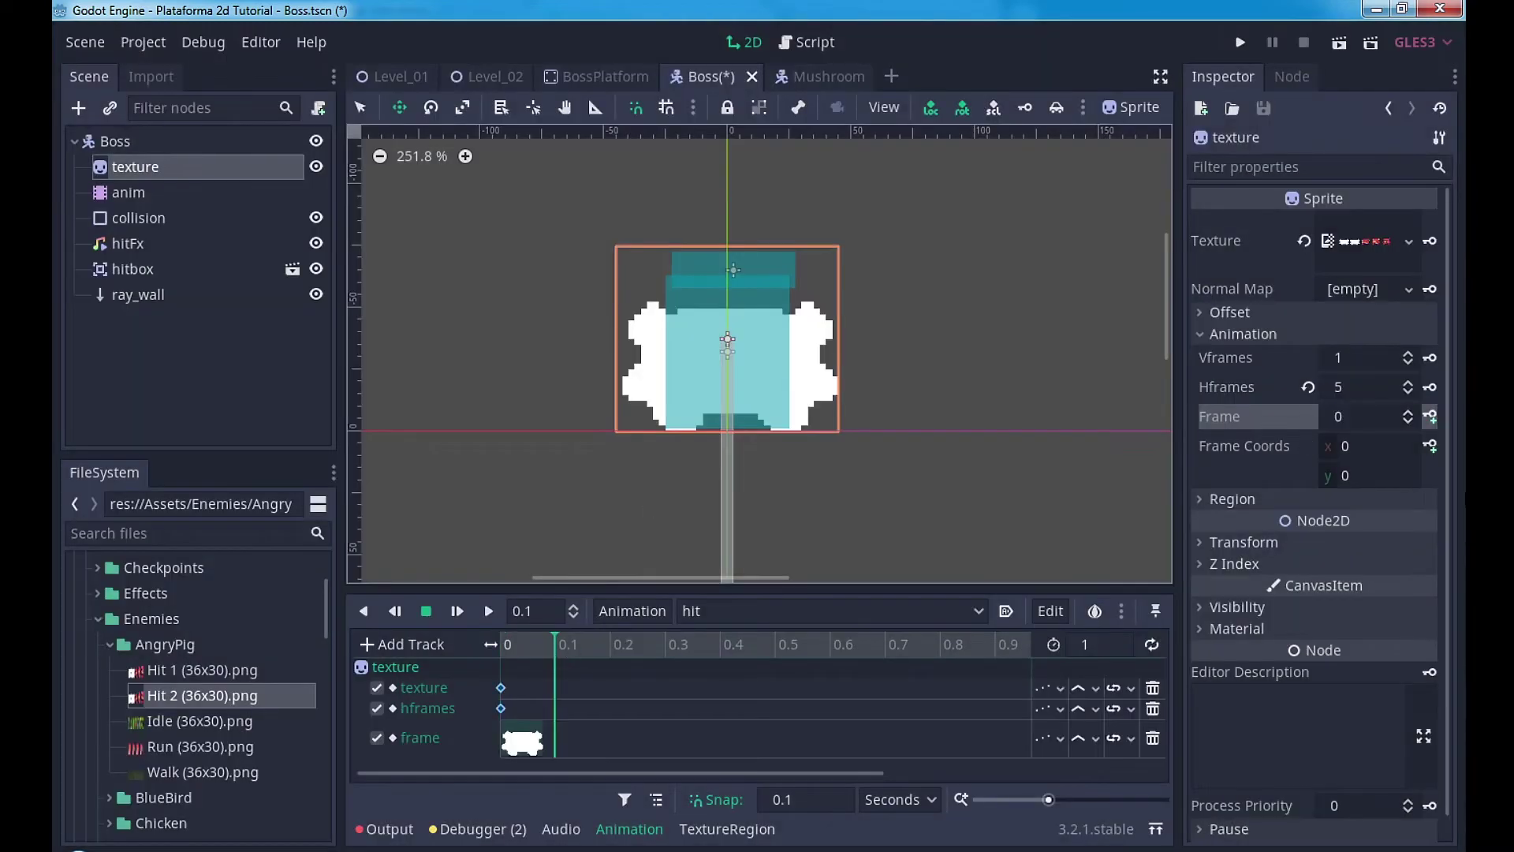
click(1430, 417)
click(1430, 416)
click(1430, 417)
click(1430, 416)
double_click(1091, 645)
text(0.5)
key(Return)
drag(776, 644, 464, 653)
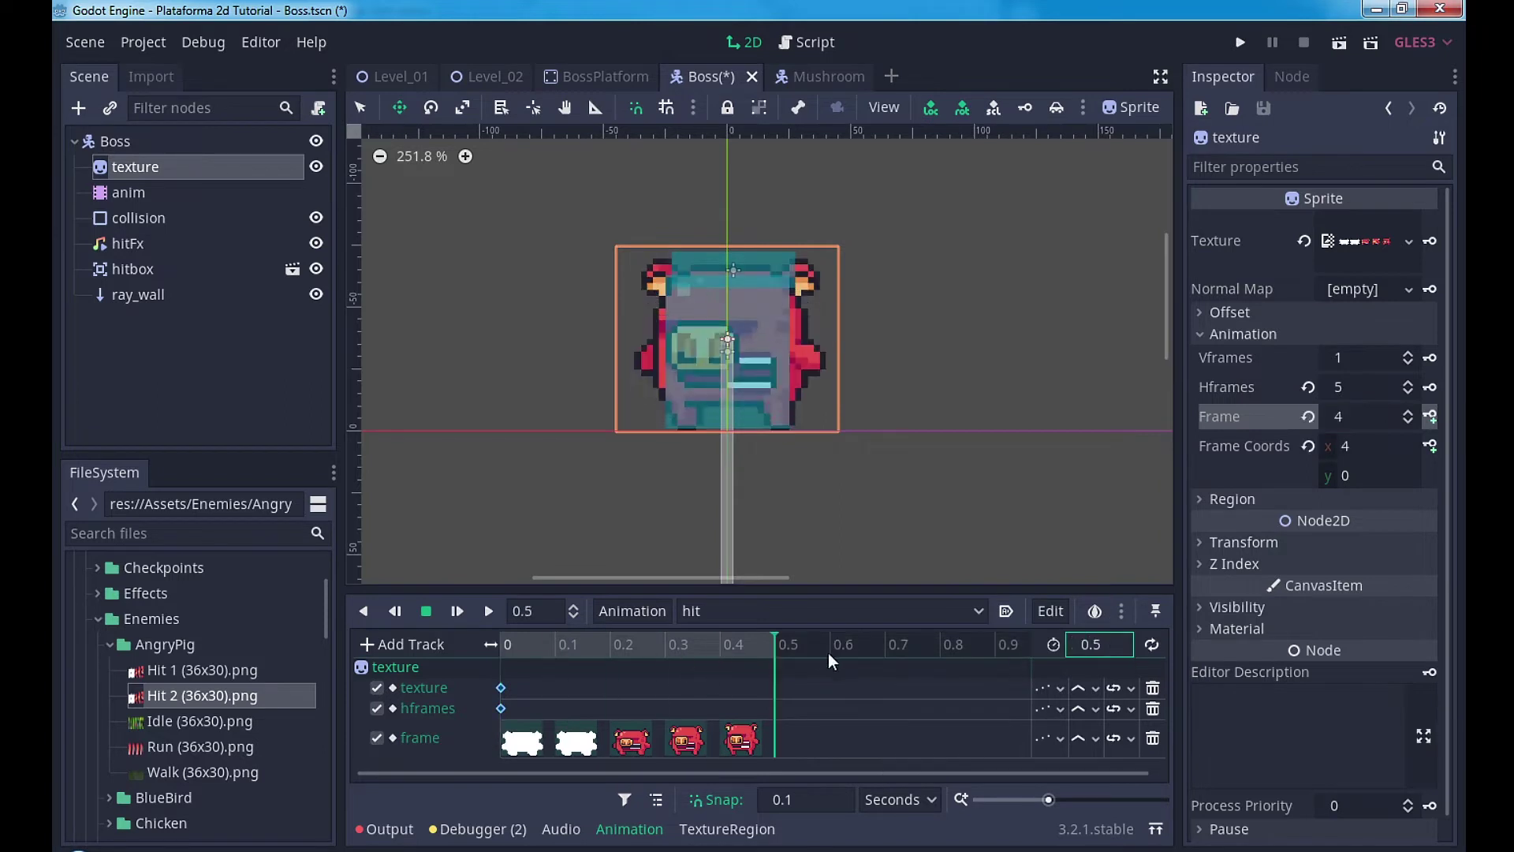
Step: Save the Boss scene and preview the hit animation frames
click(710, 252)
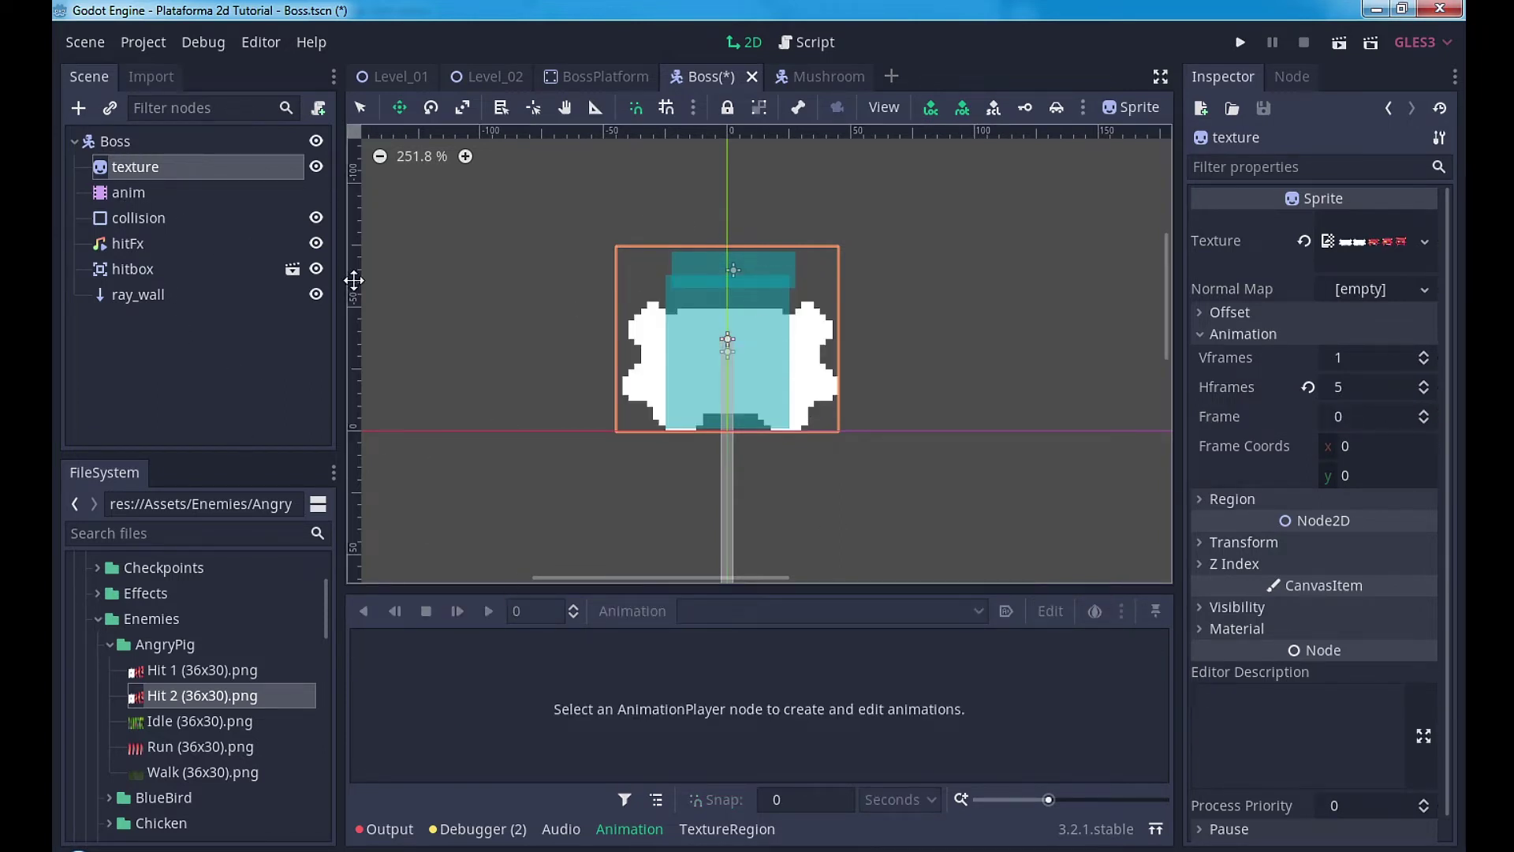
key(ctrl+s)
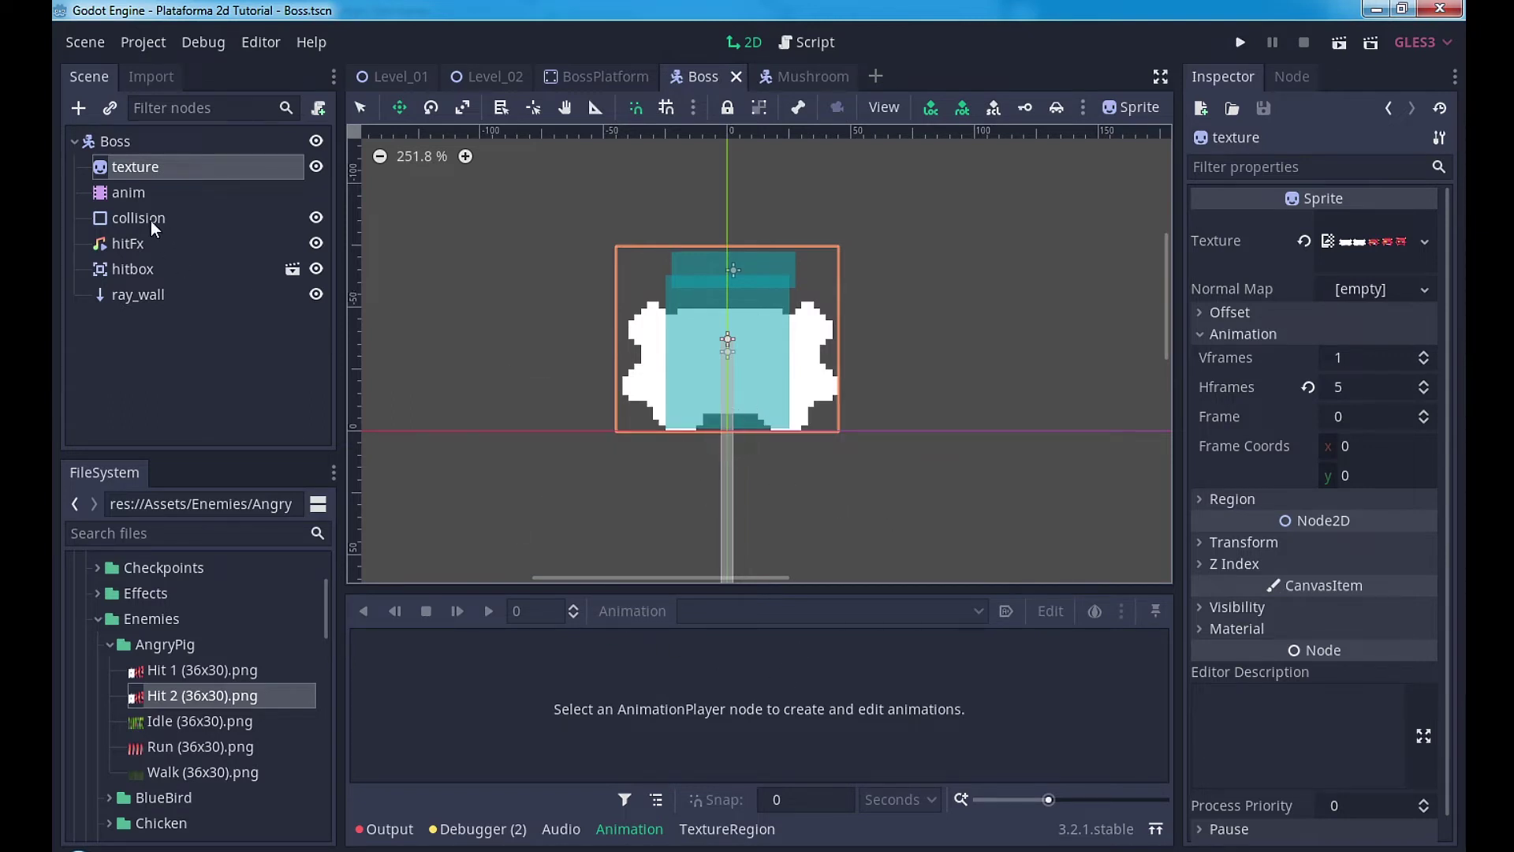
click(130, 194)
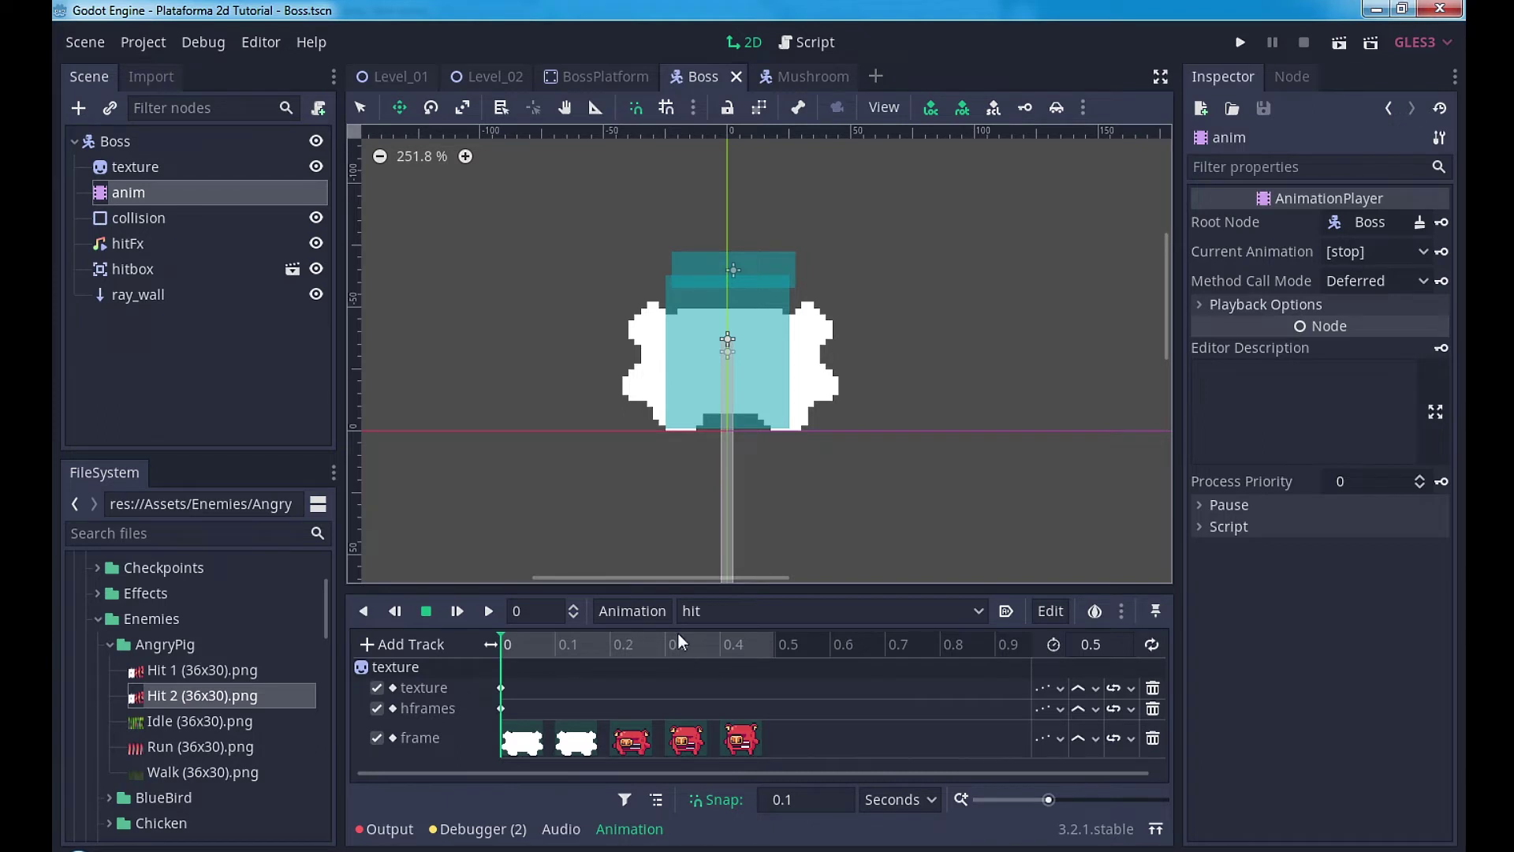
drag(511, 648, 503, 647)
Step: In Level_02, find Boss.tscn in the res://Scenes folder of the FileSystem
click(487, 78)
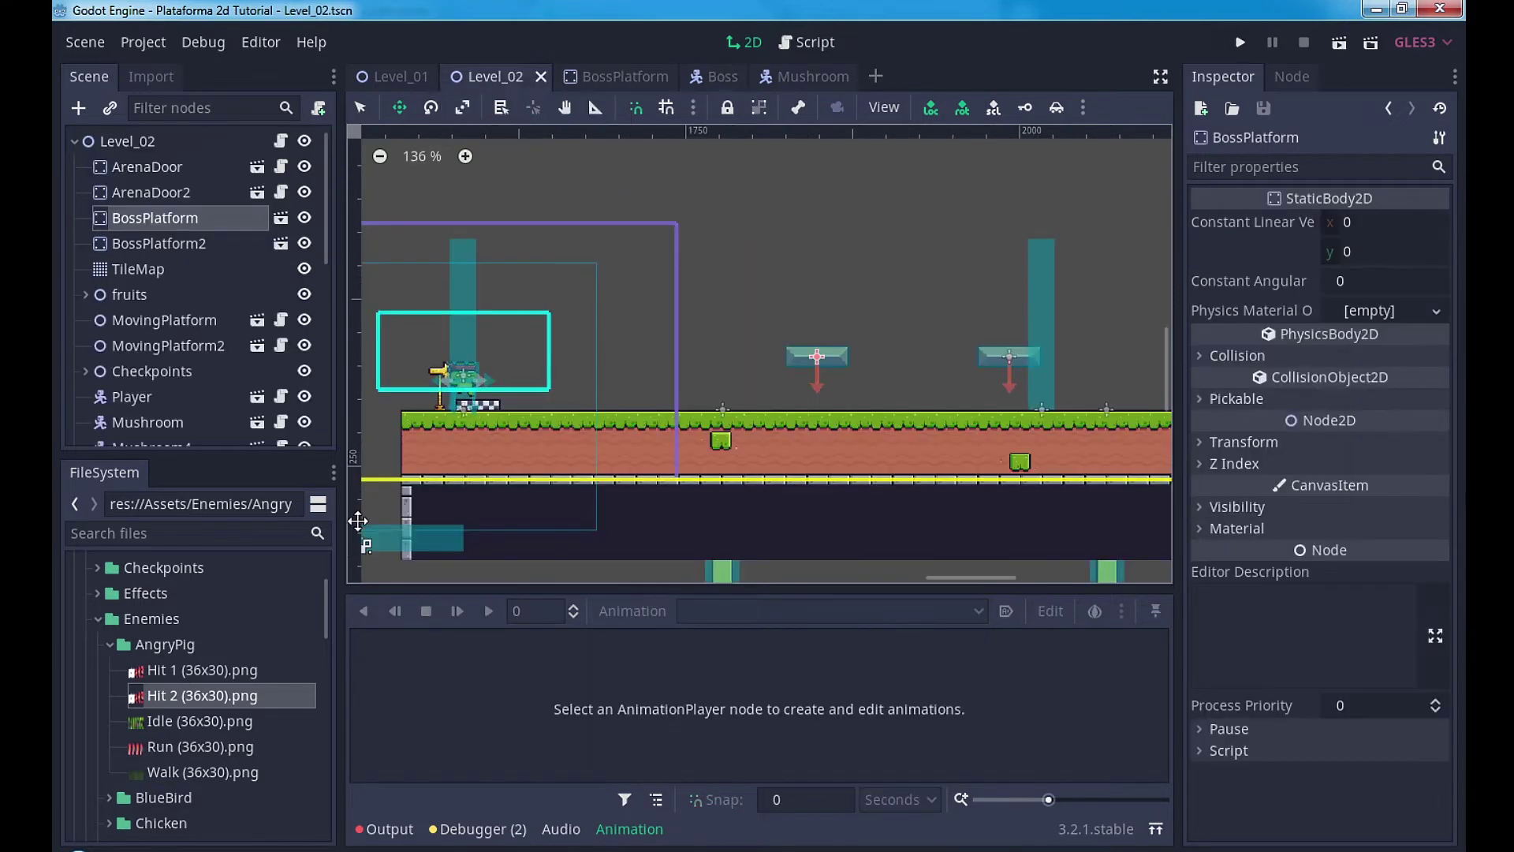
scroll(154, 627, up, 3)
click(84, 625)
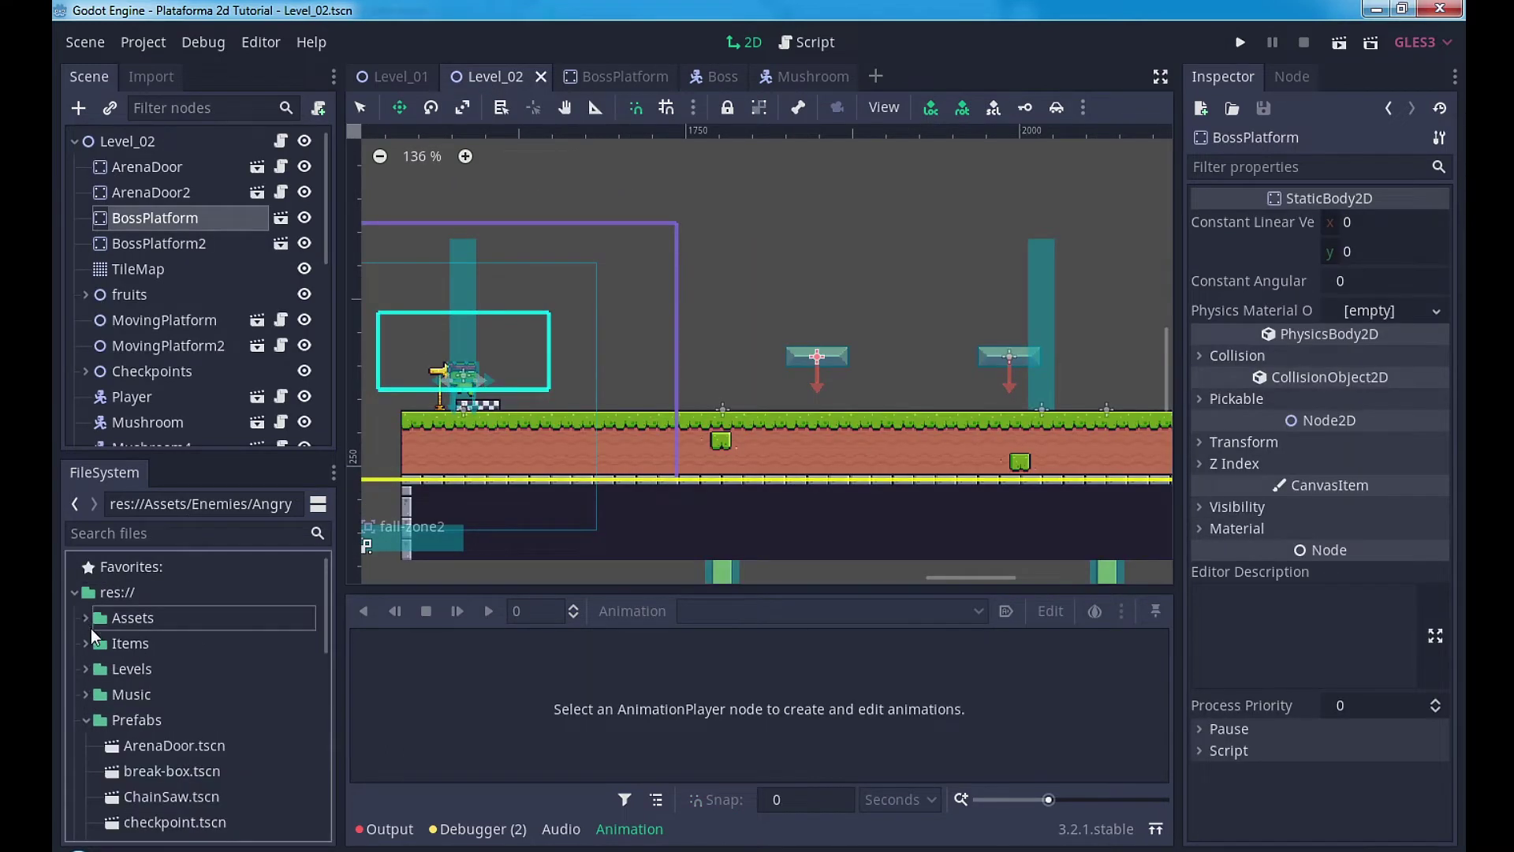
scroll(150, 730, down, 2)
scroll(163, 713, down, 2)
scroll(164, 727, down, 4)
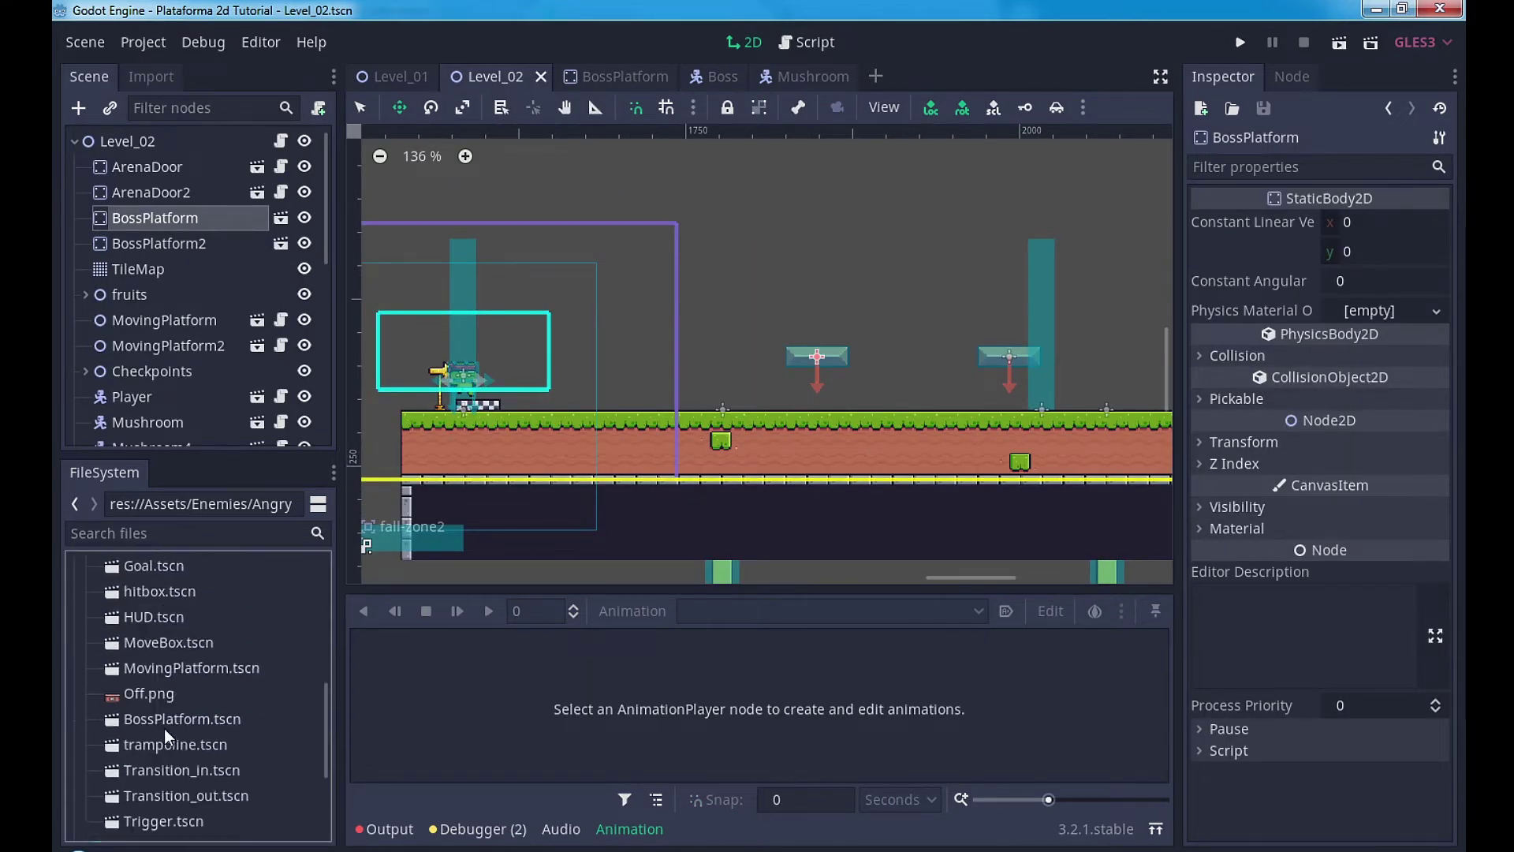
scroll(164, 727, down, 2)
click(82, 706)
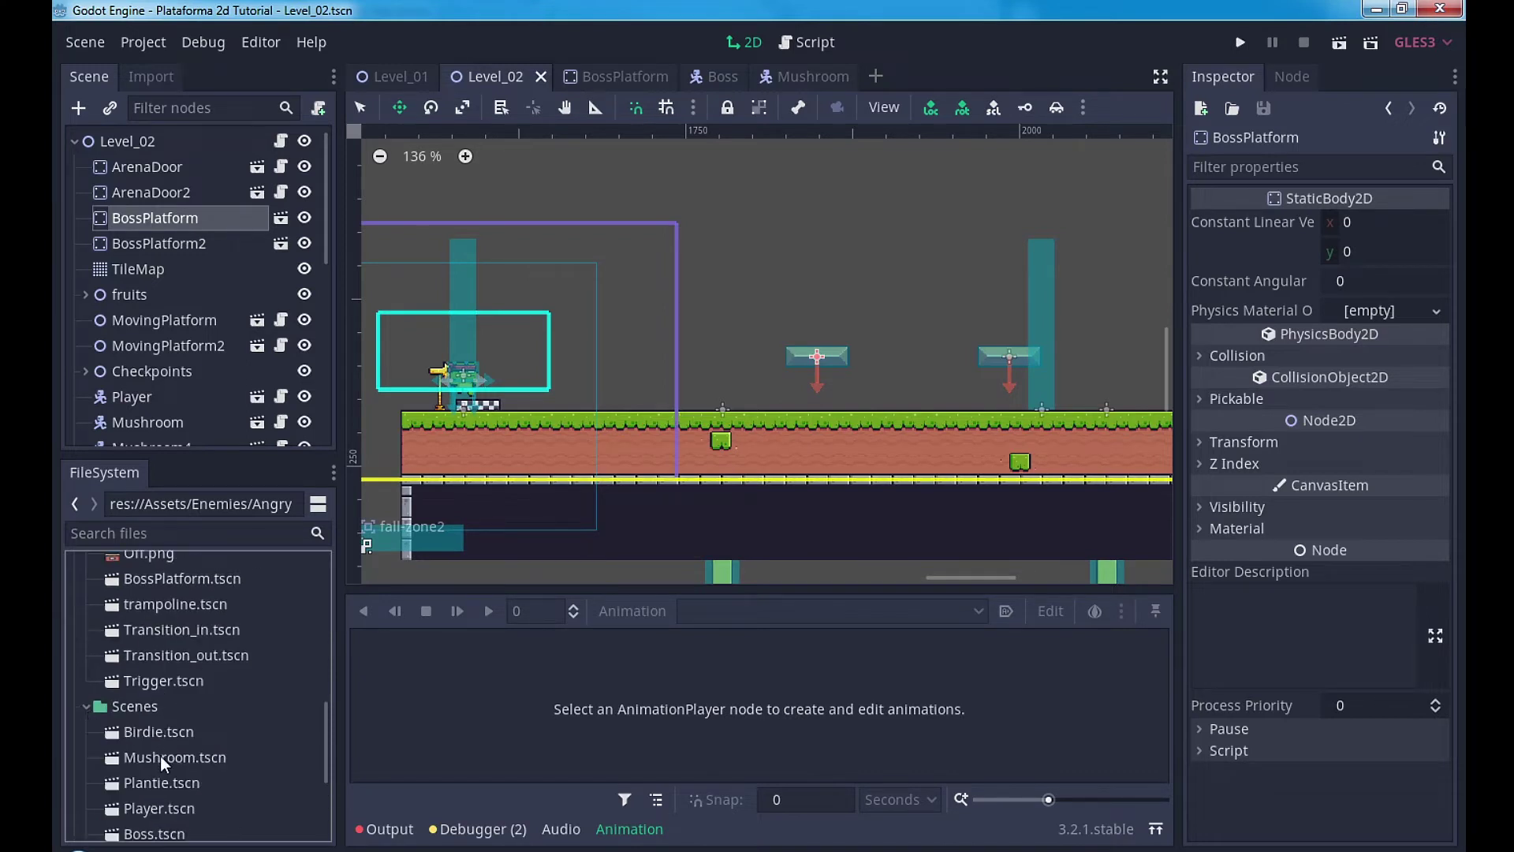
scroll(150, 789, down, 1)
click(158, 824)
click(188, 795)
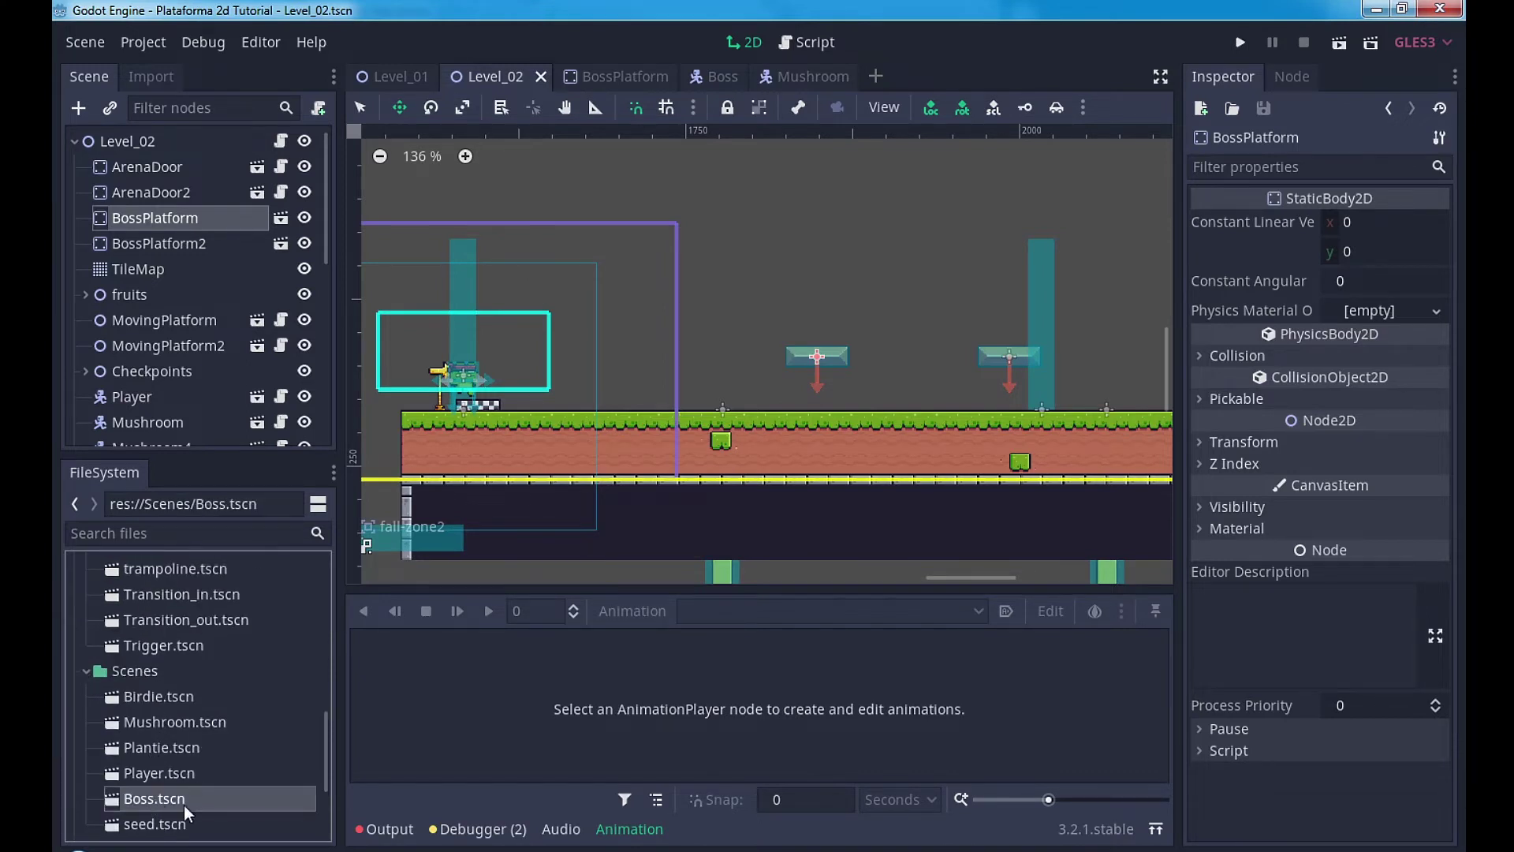
drag(183, 807, 179, 803)
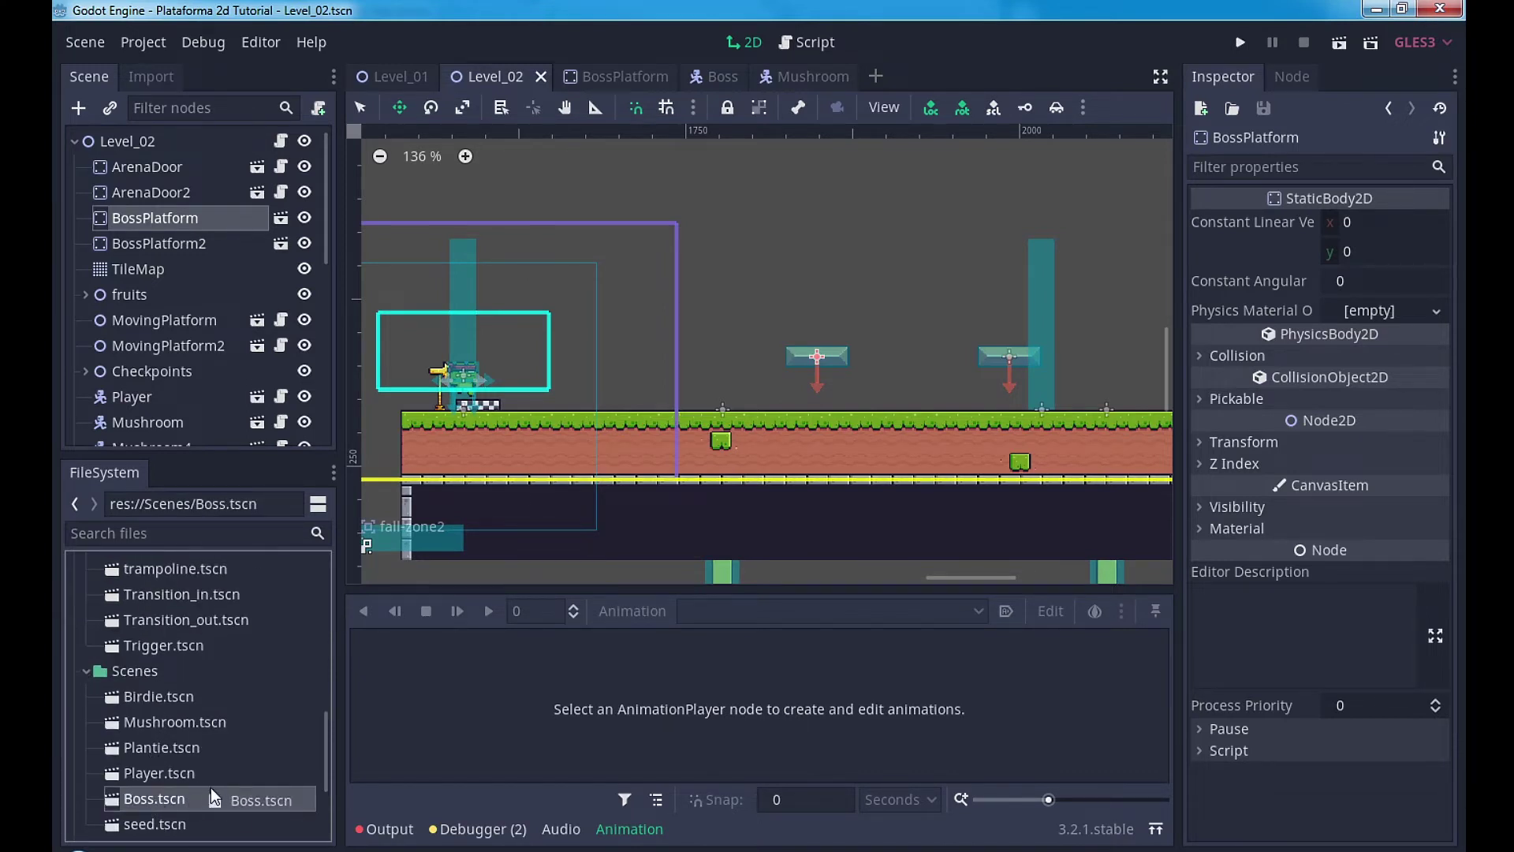
Step: Drop a Boss instance onto the Level_02 ground under the root, then return to the Boss scene
click(131, 143)
drag(183, 819, 909, 407)
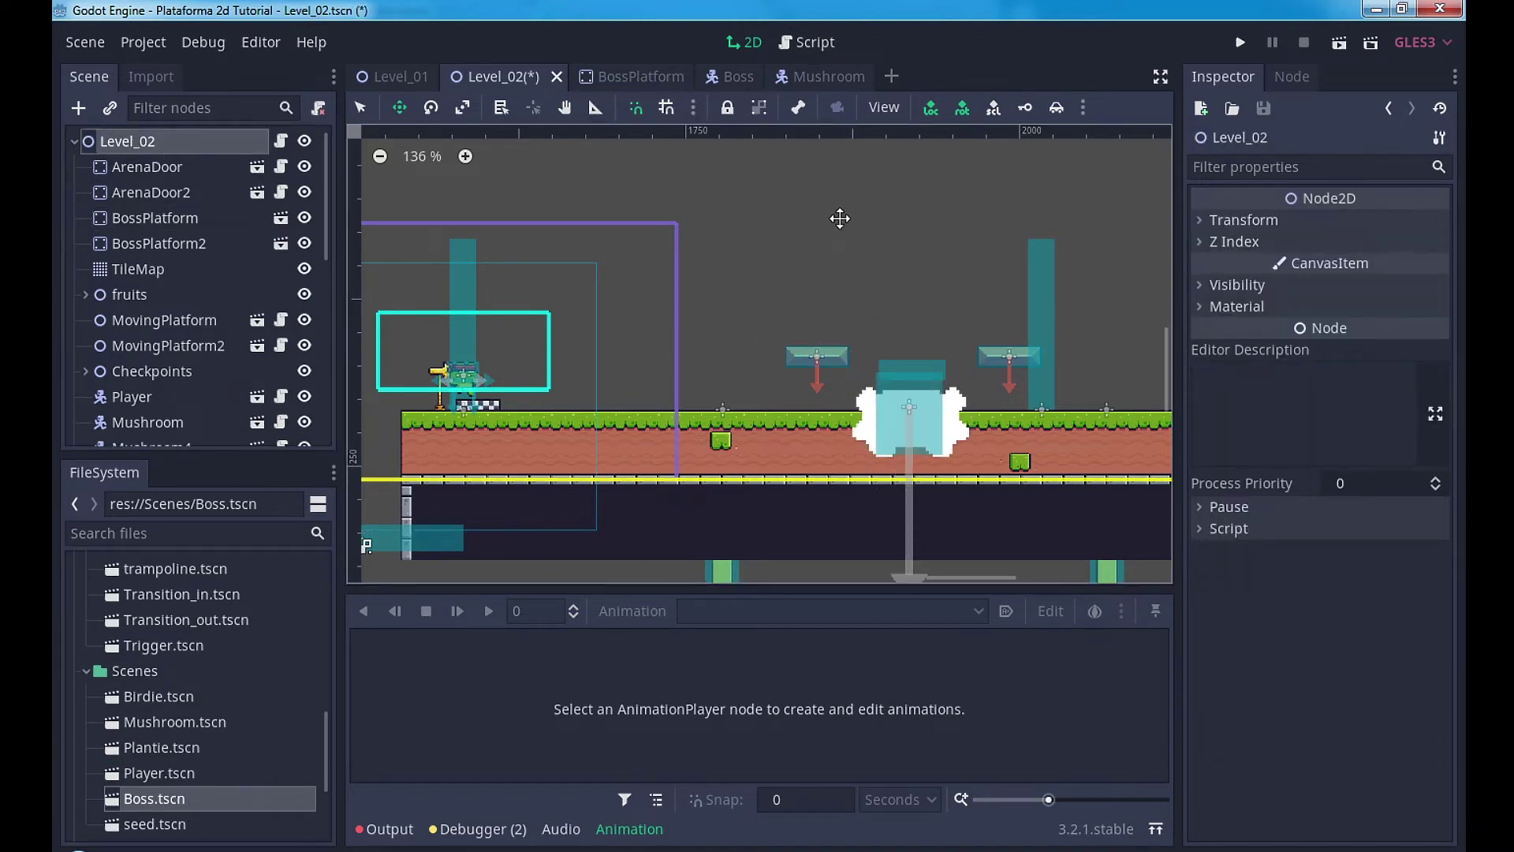
click(733, 76)
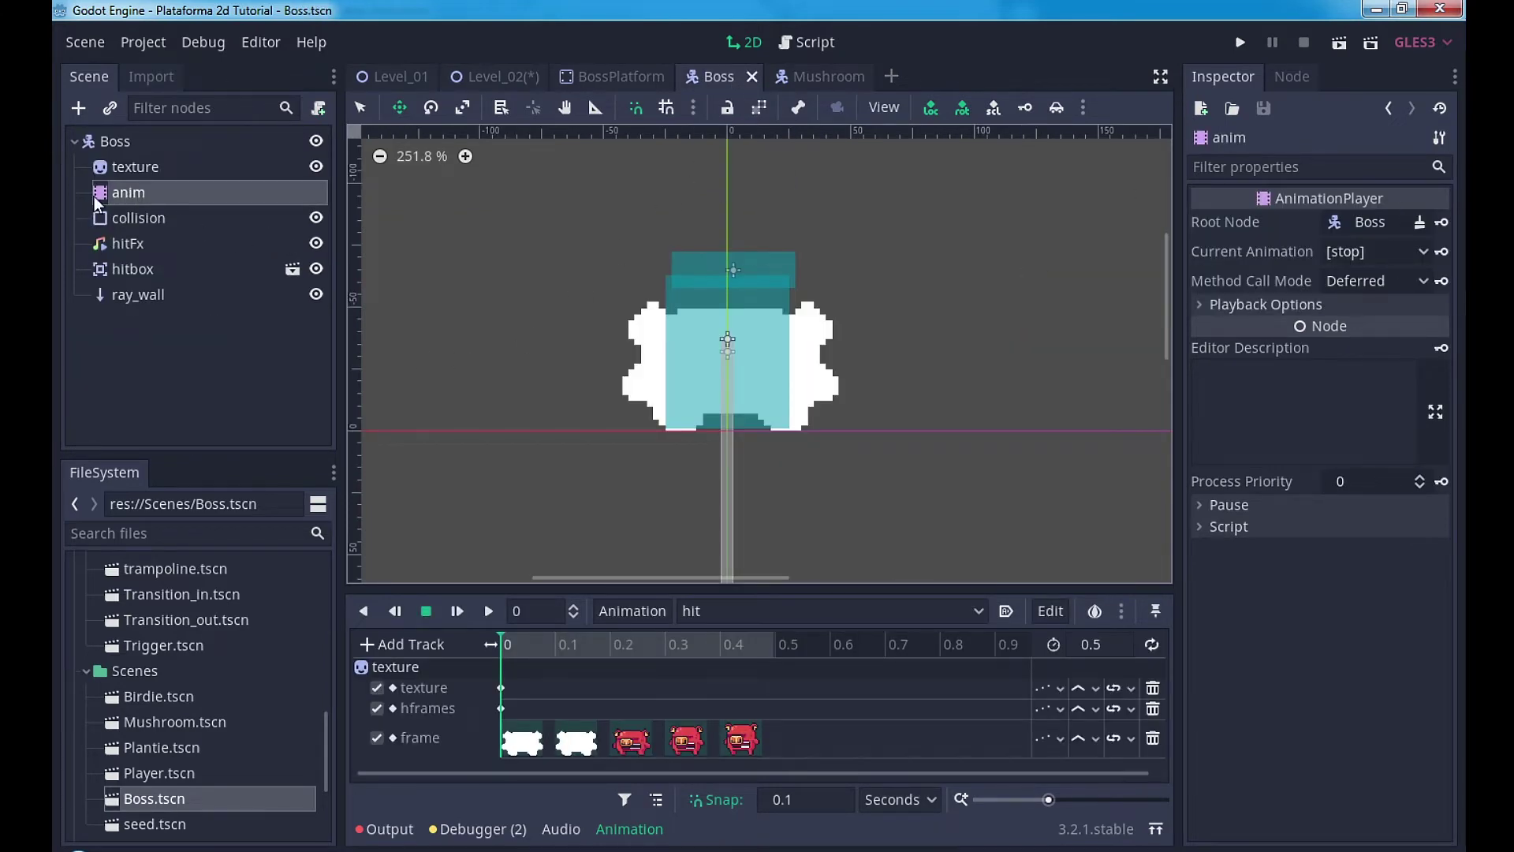
click(745, 607)
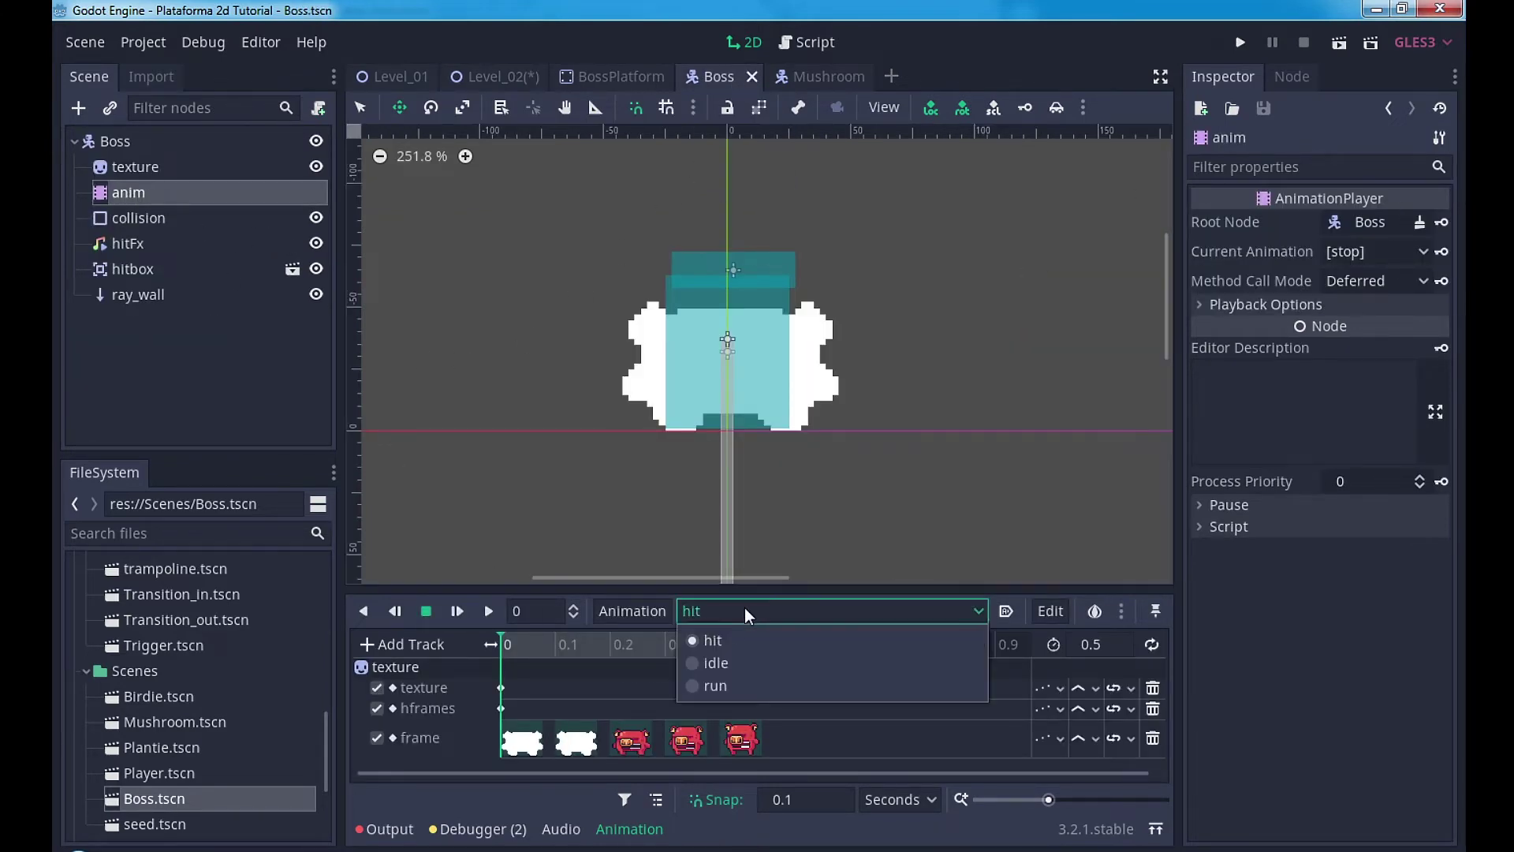
Step: Preview the Boss's idle animation instead of hit, then go back to Level_02
click(716, 664)
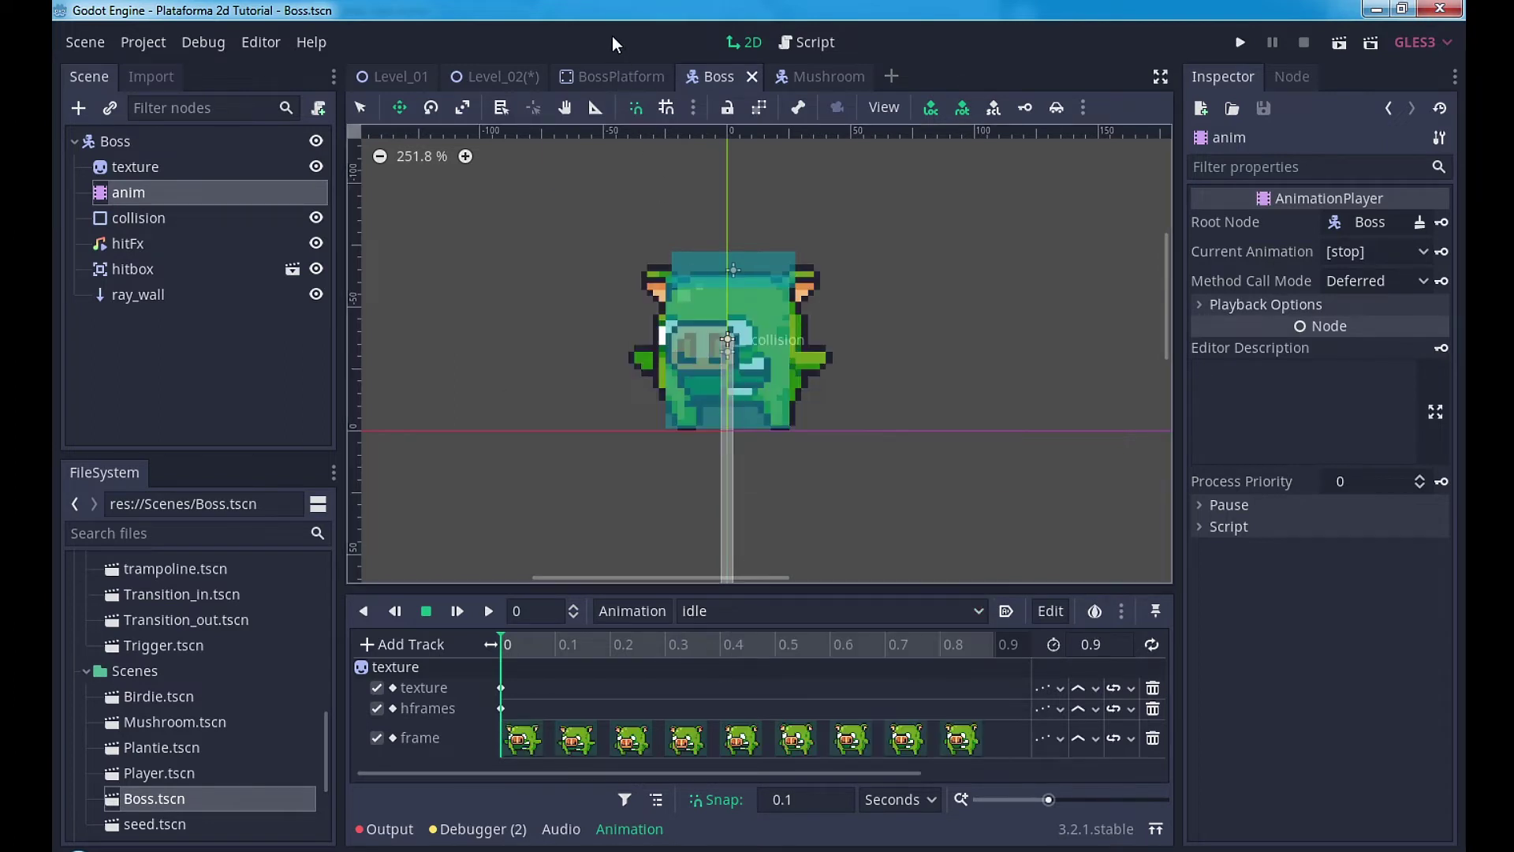
click(619, 79)
click(504, 79)
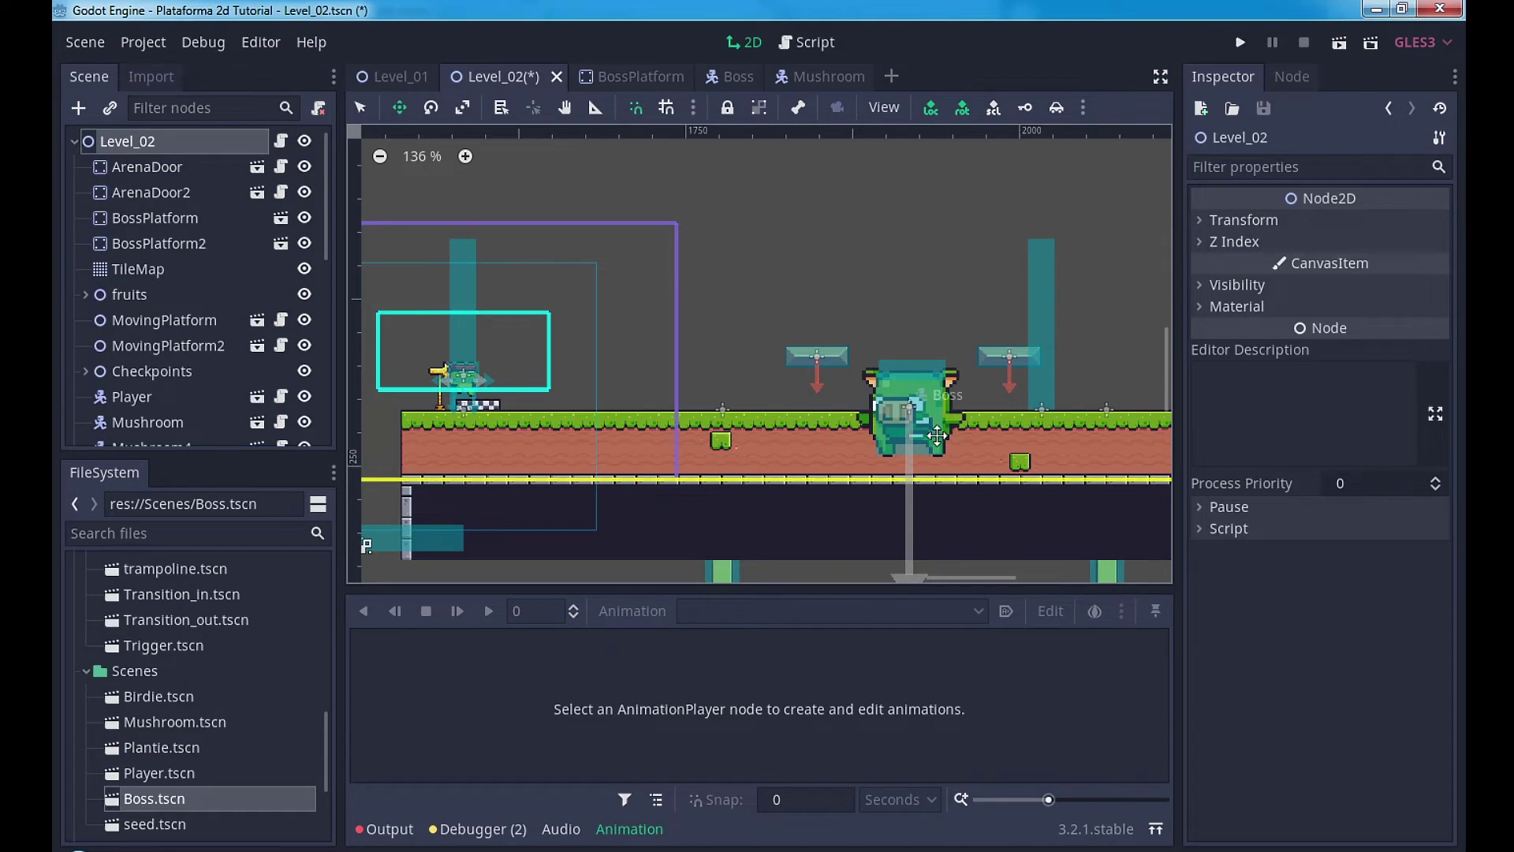
Step: Move the Boss instance slightly upward so it stands on the arena floor
click(142, 243)
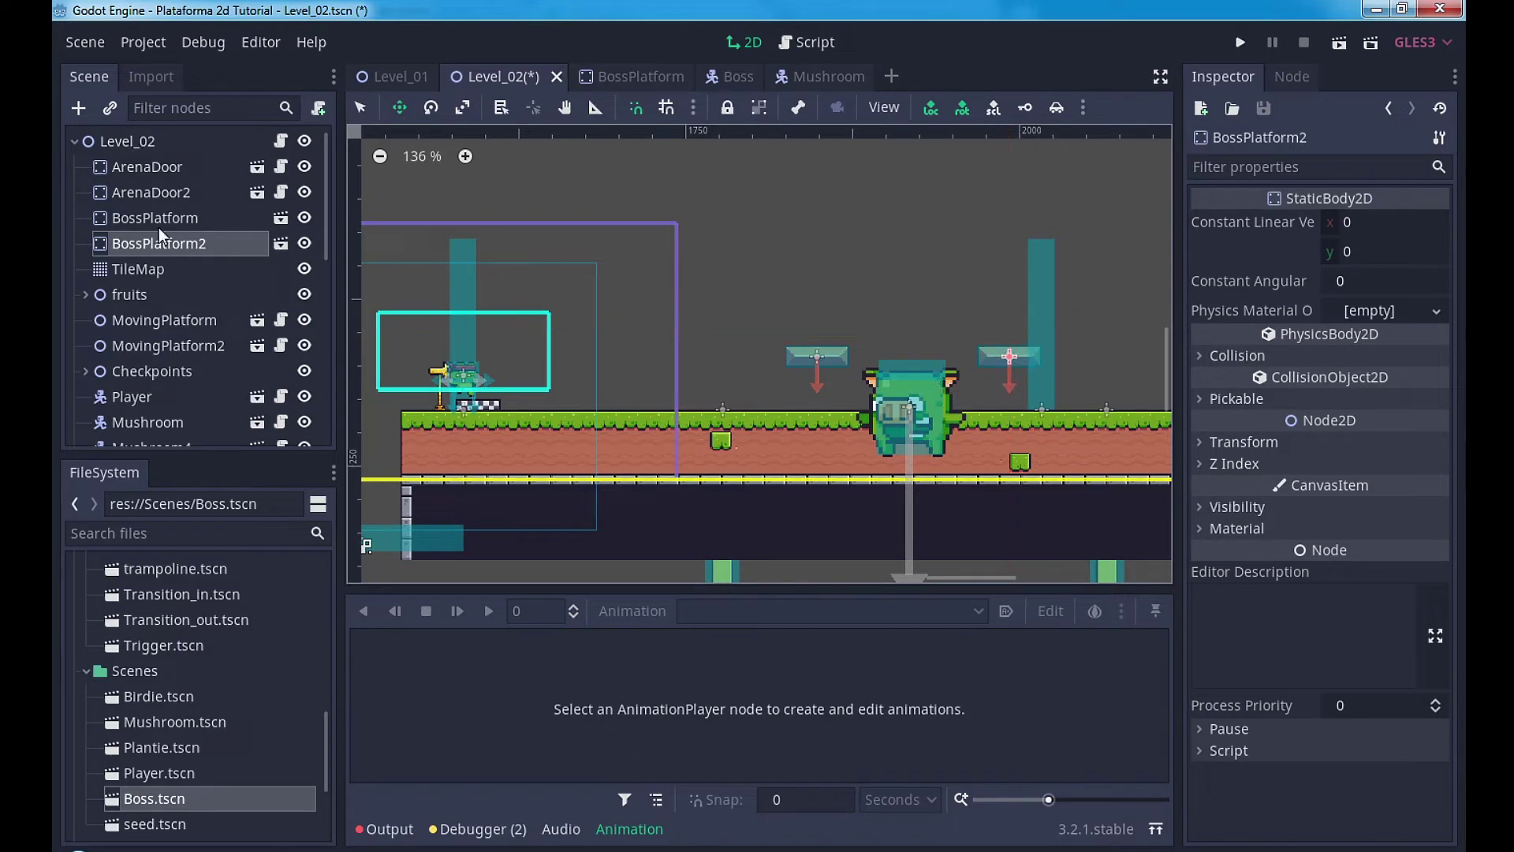
scroll(151, 335, down, 10)
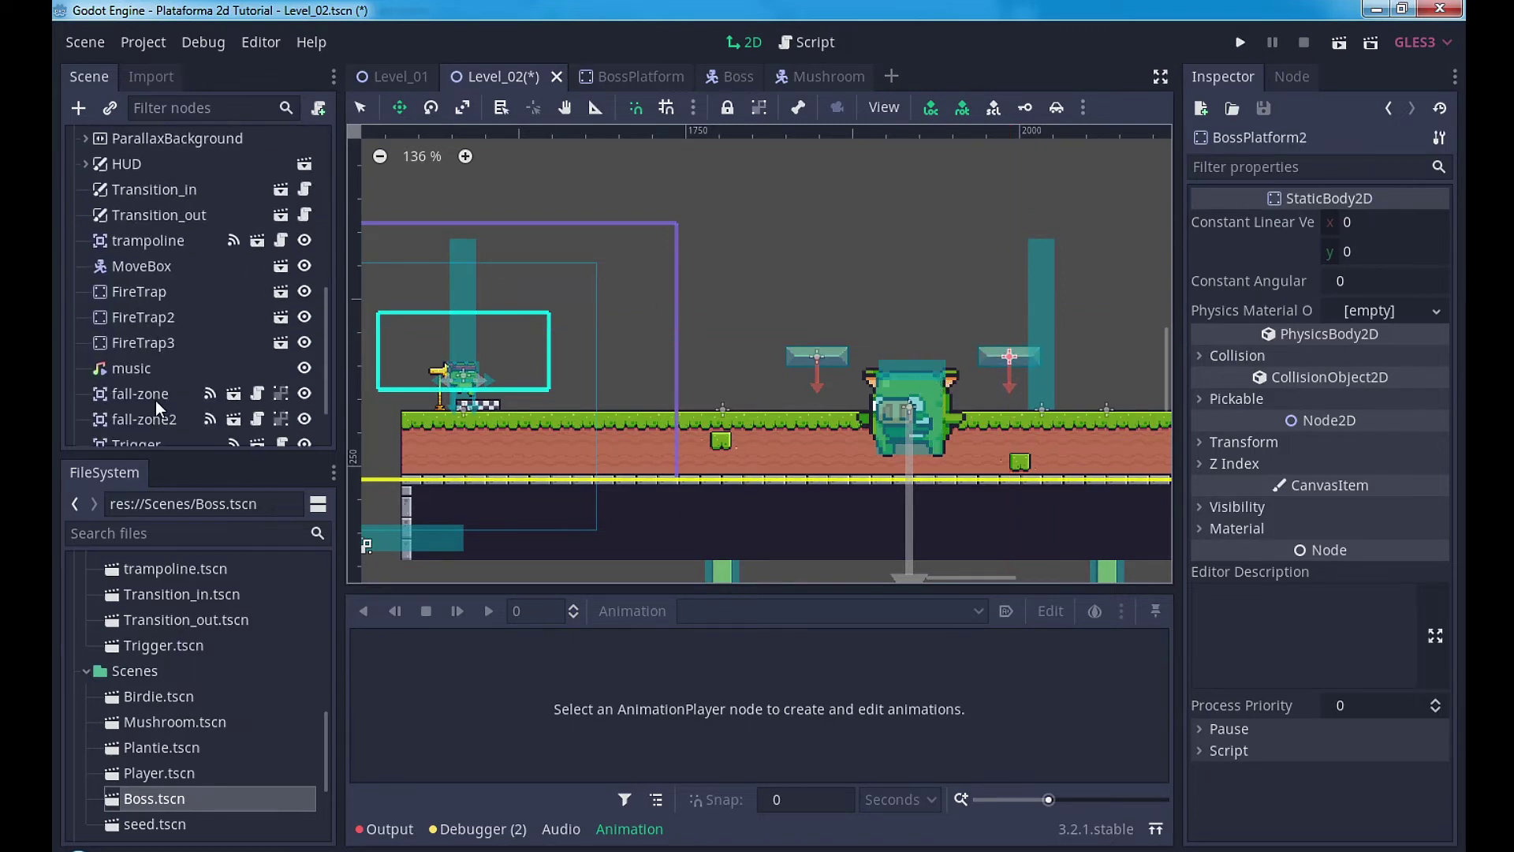
click(150, 421)
drag(789, 419, 869, 304)
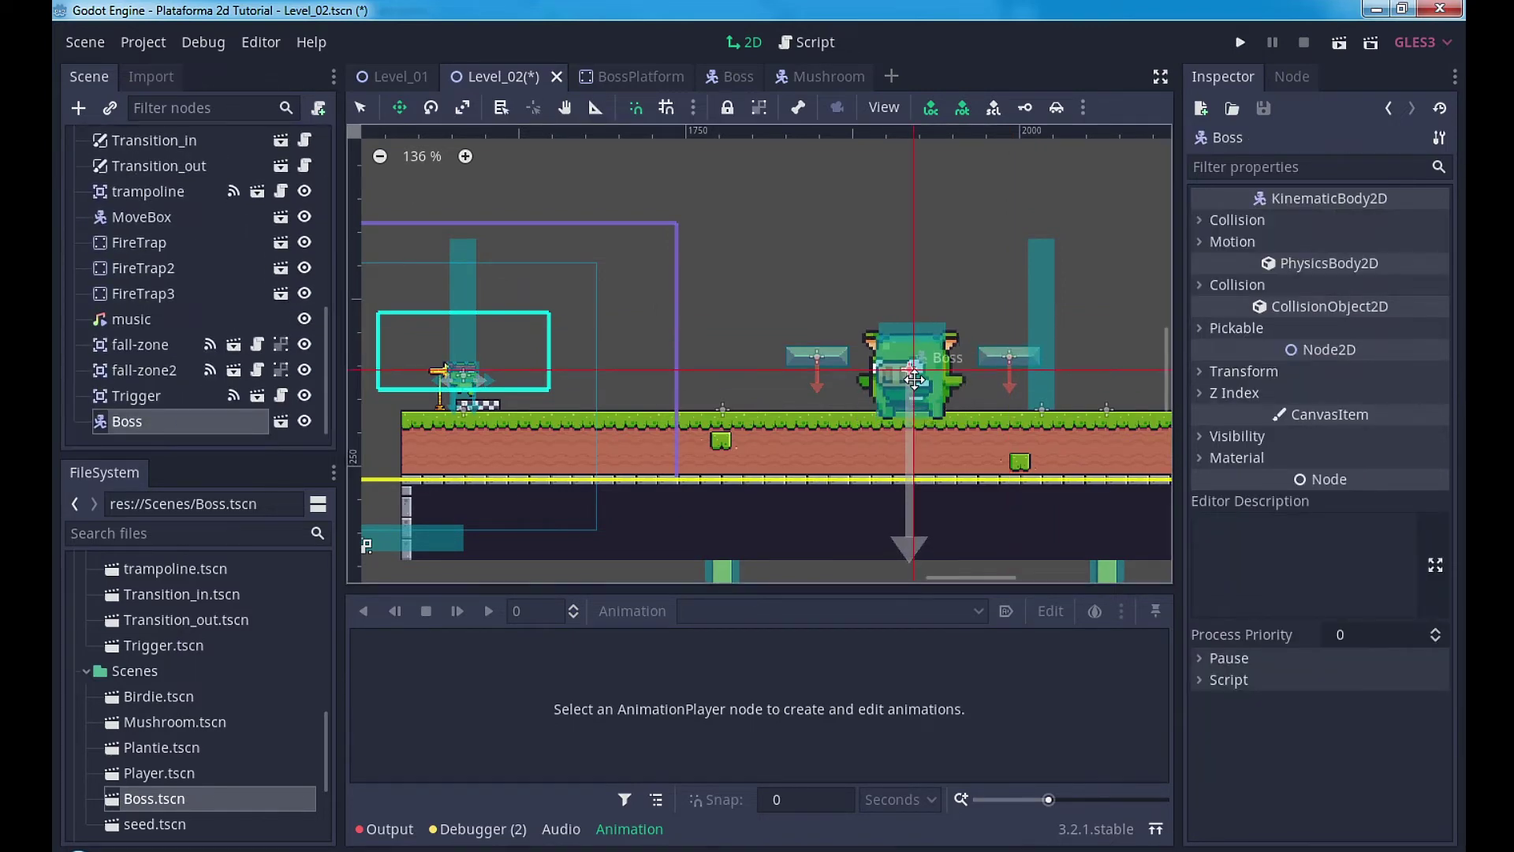
Step: Playtest Level_02, walking and jumping the player around the pig boss, then stop with F8
click(1344, 40)
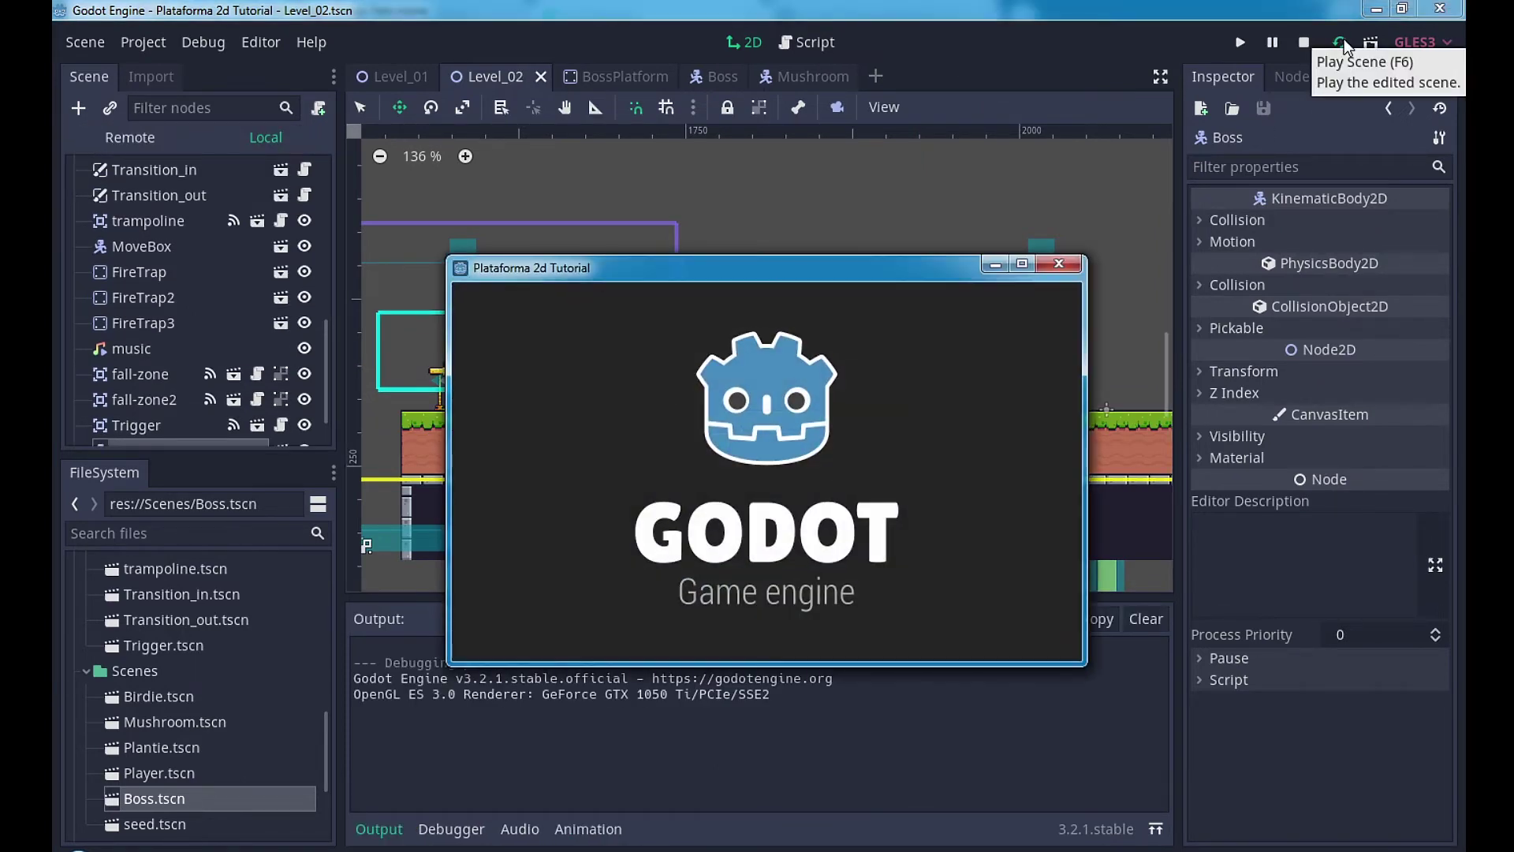
key(Right)
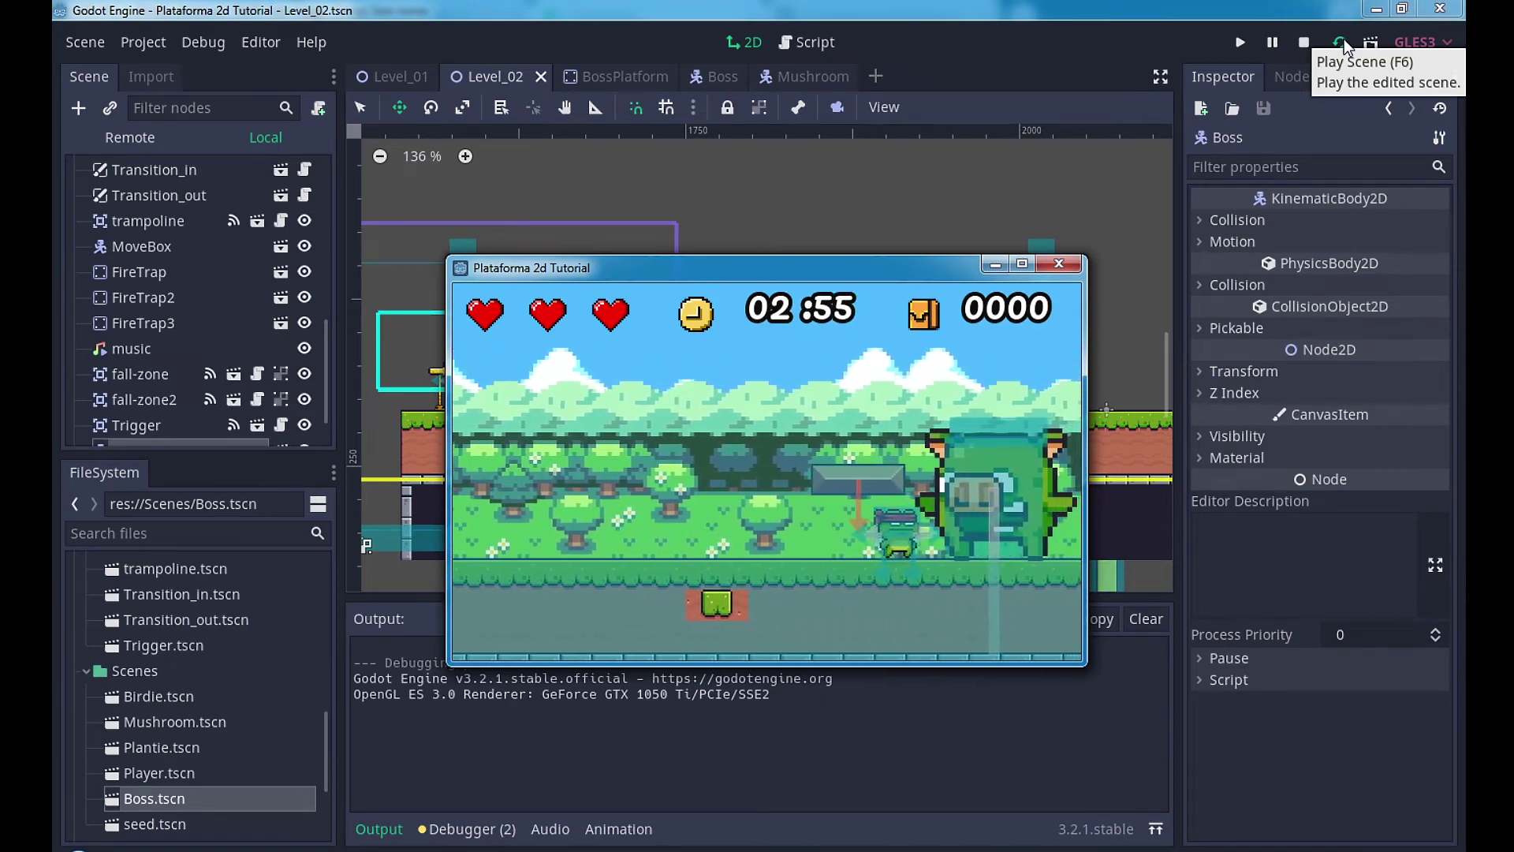
key(Up)
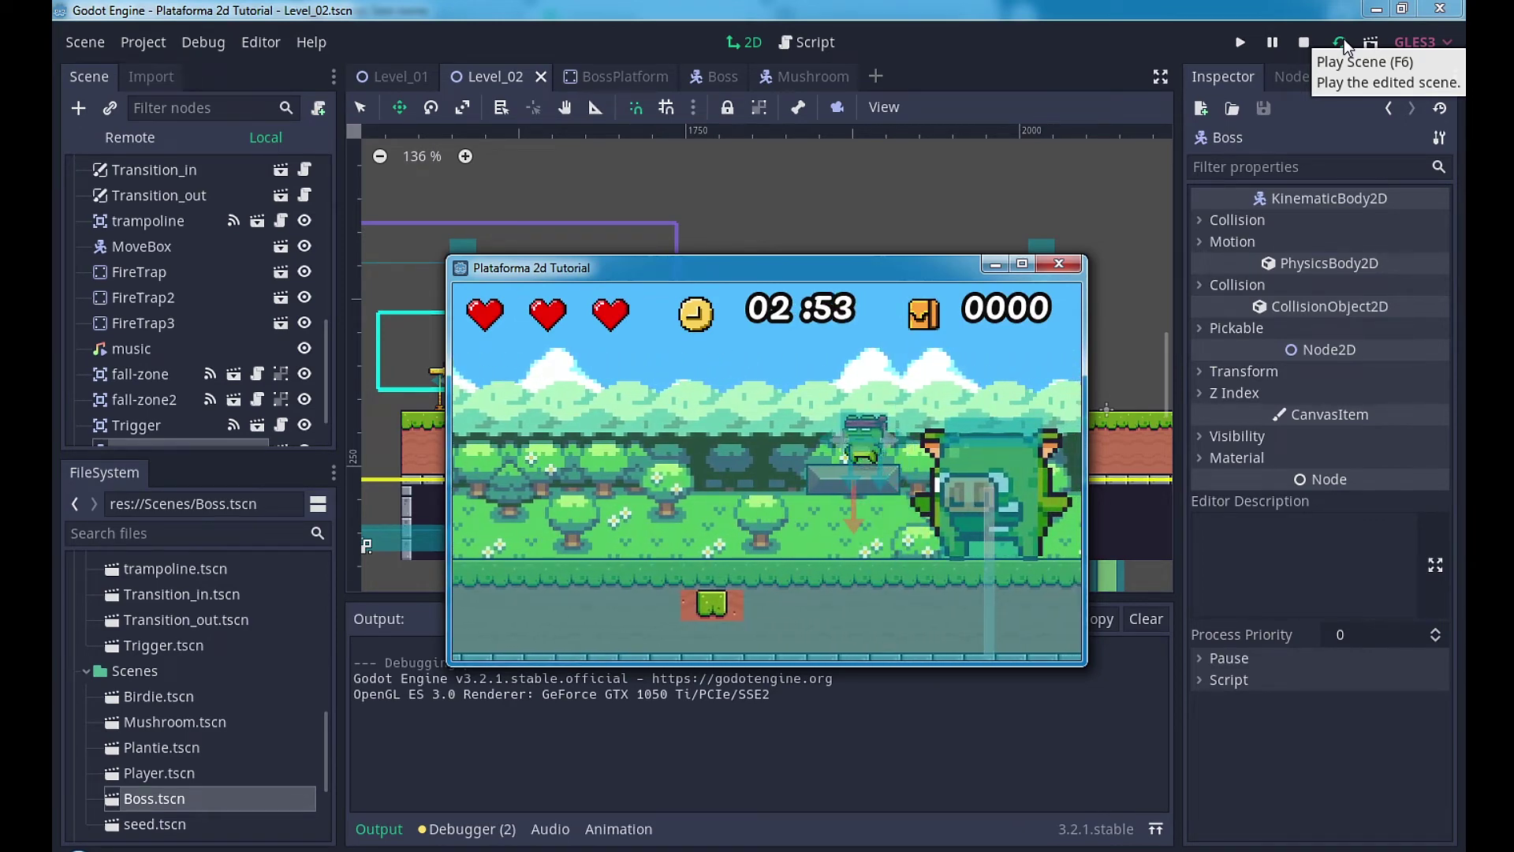
key(Up)
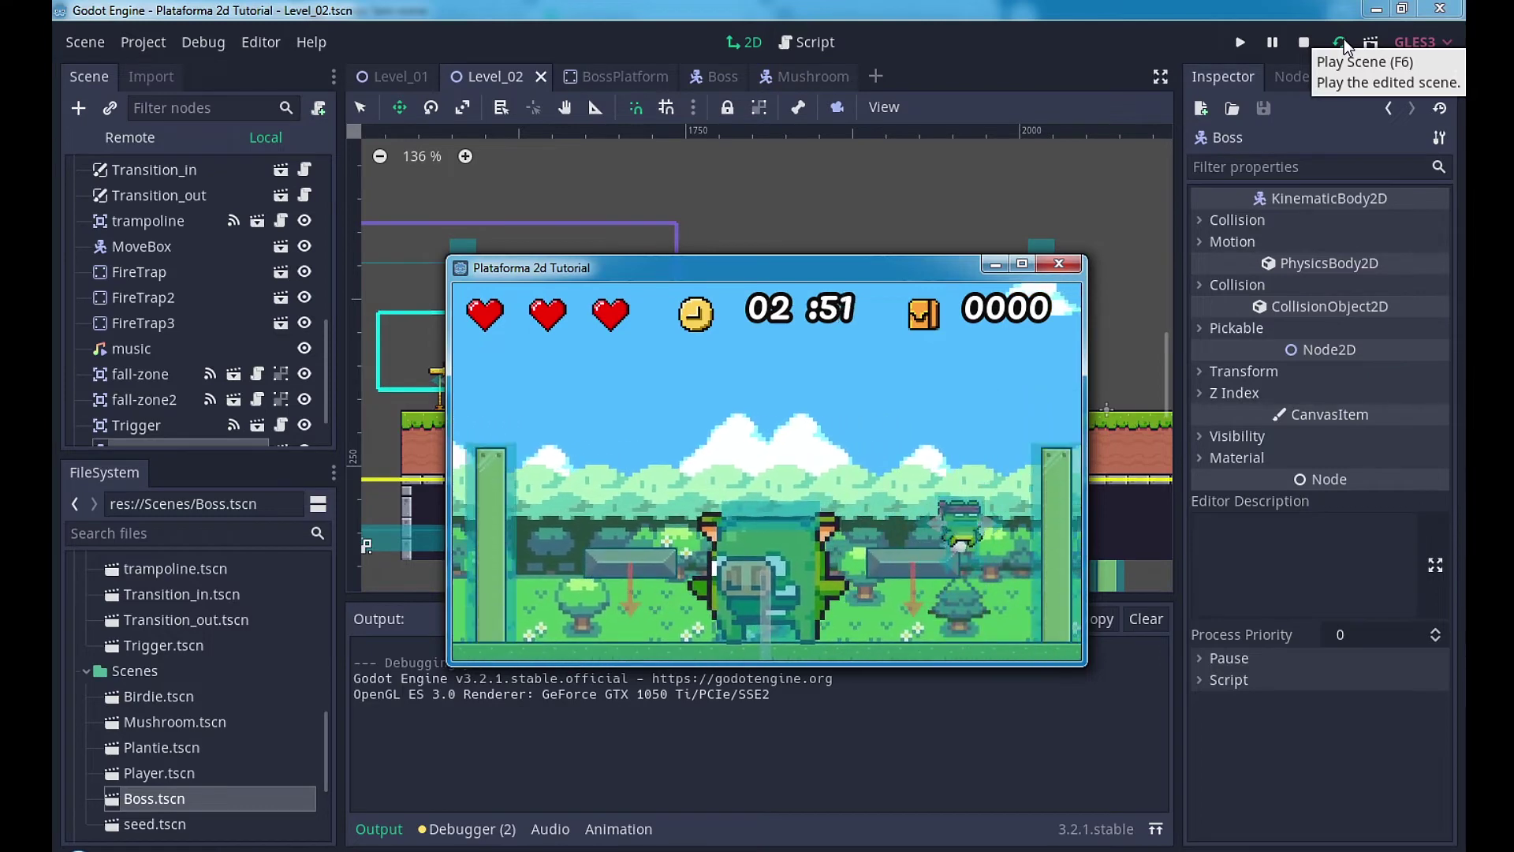
key(Left)
key(Up)
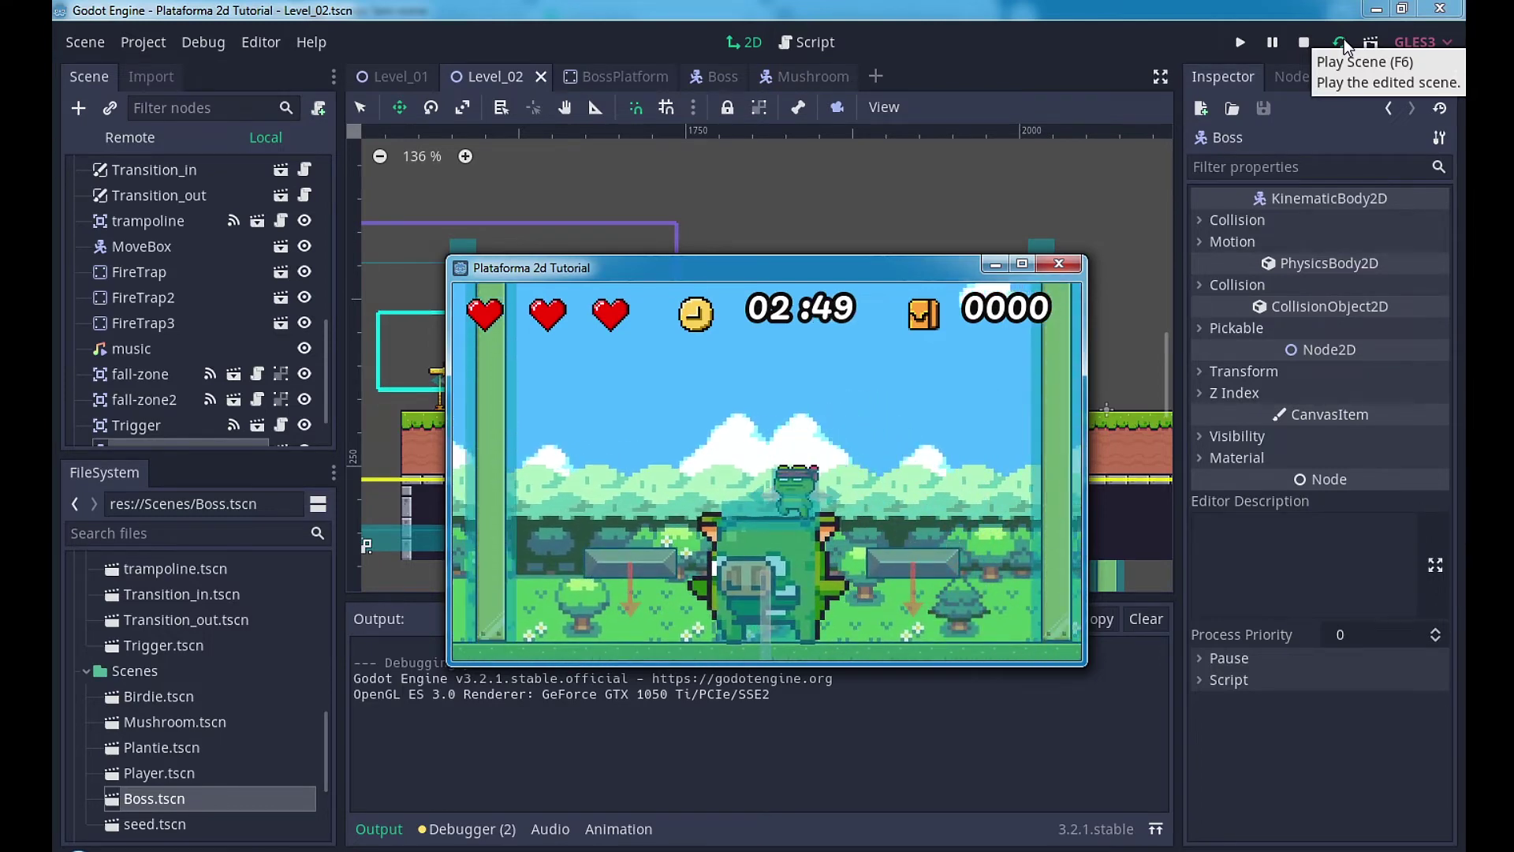
key(Right)
key(Left)
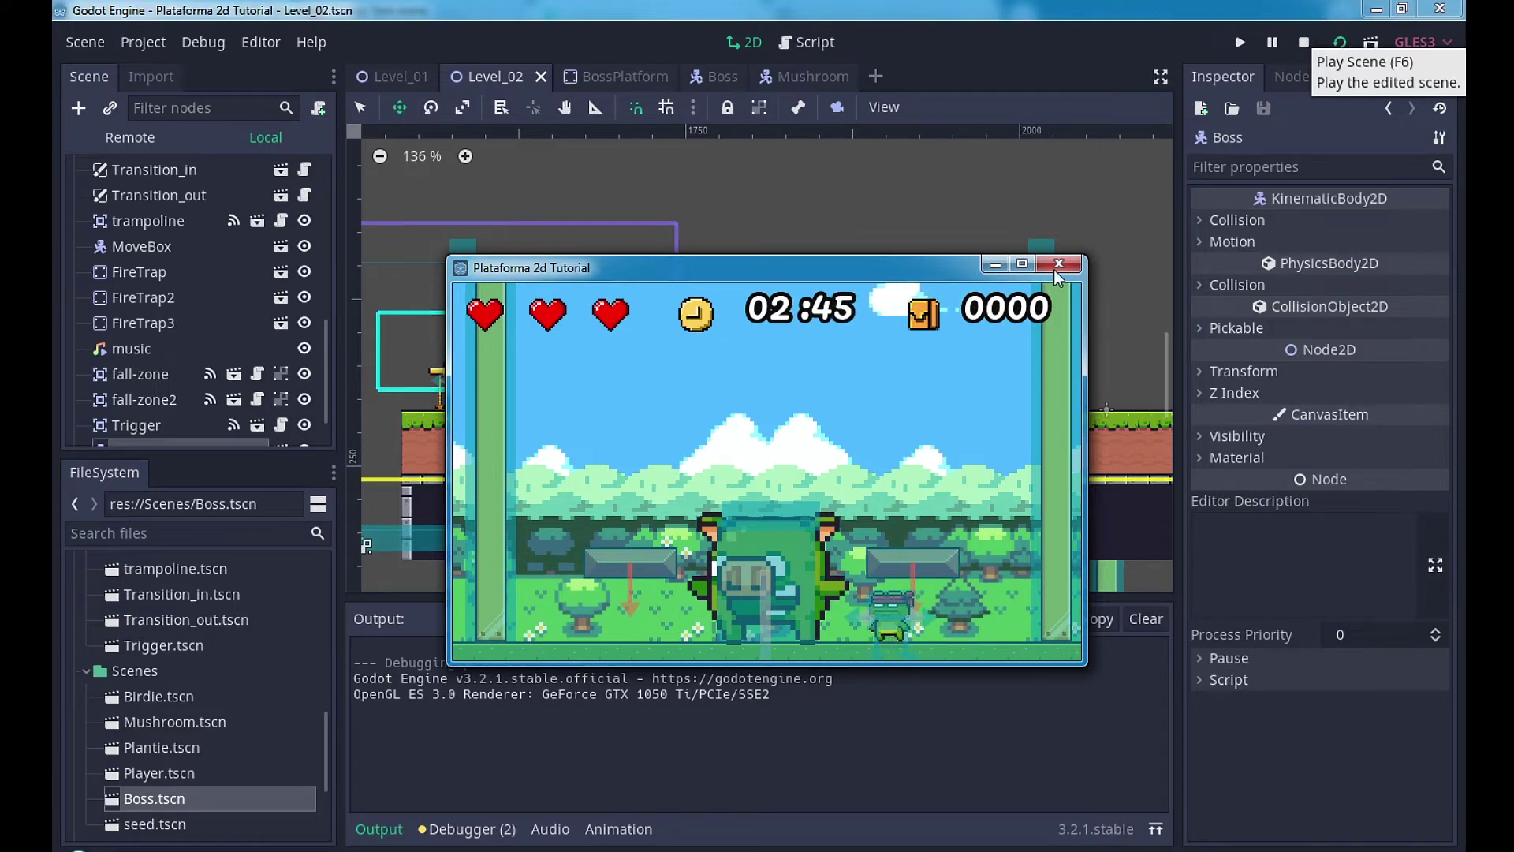
key(F8)
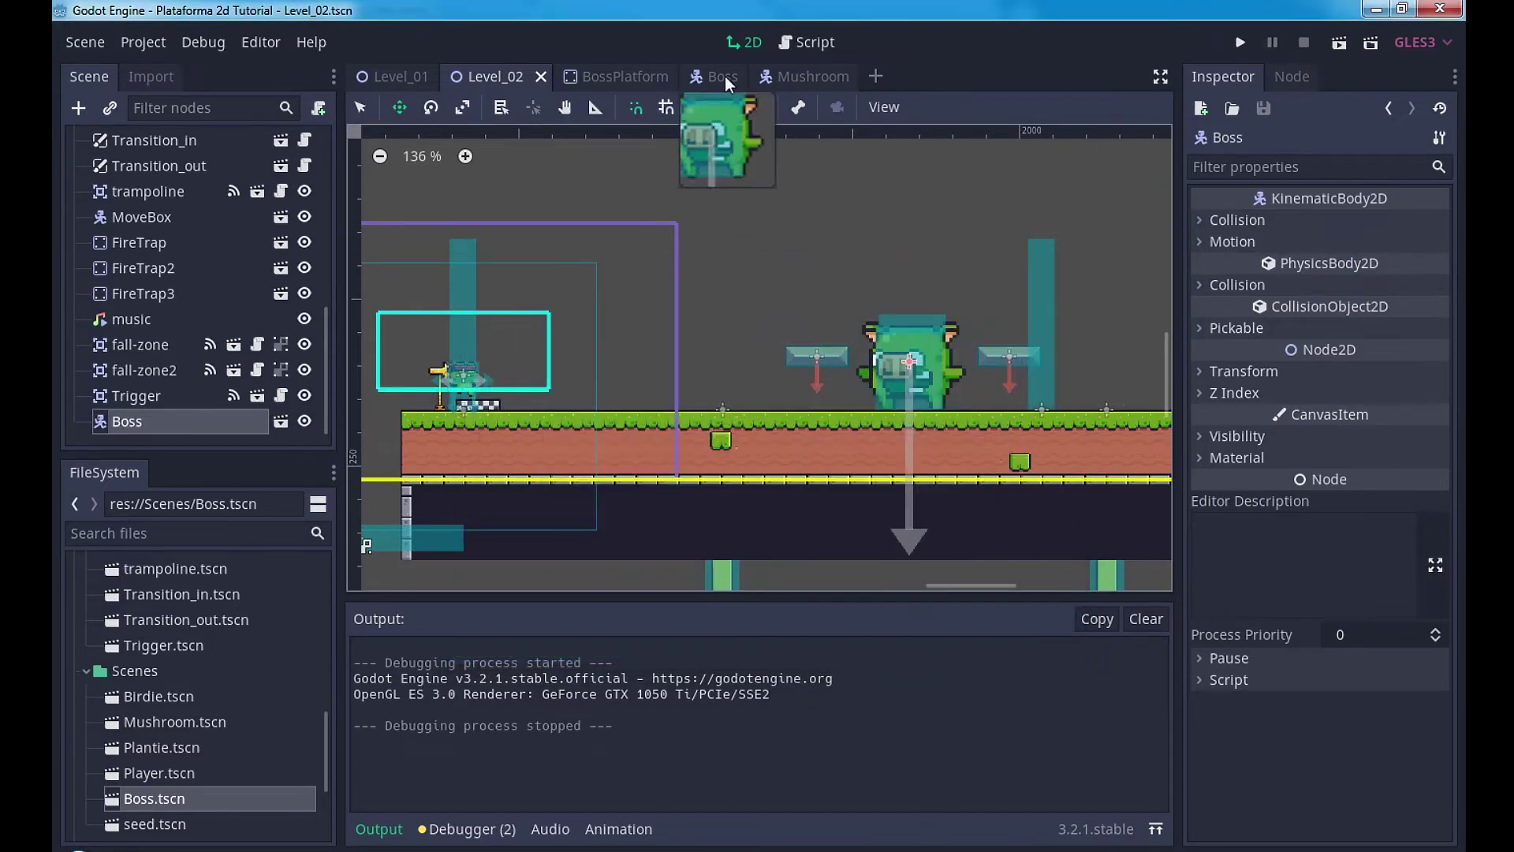
Step: Attach a new script to the Boss root node, saved as res://Scripts/Boss.gd
click(721, 79)
click(148, 140)
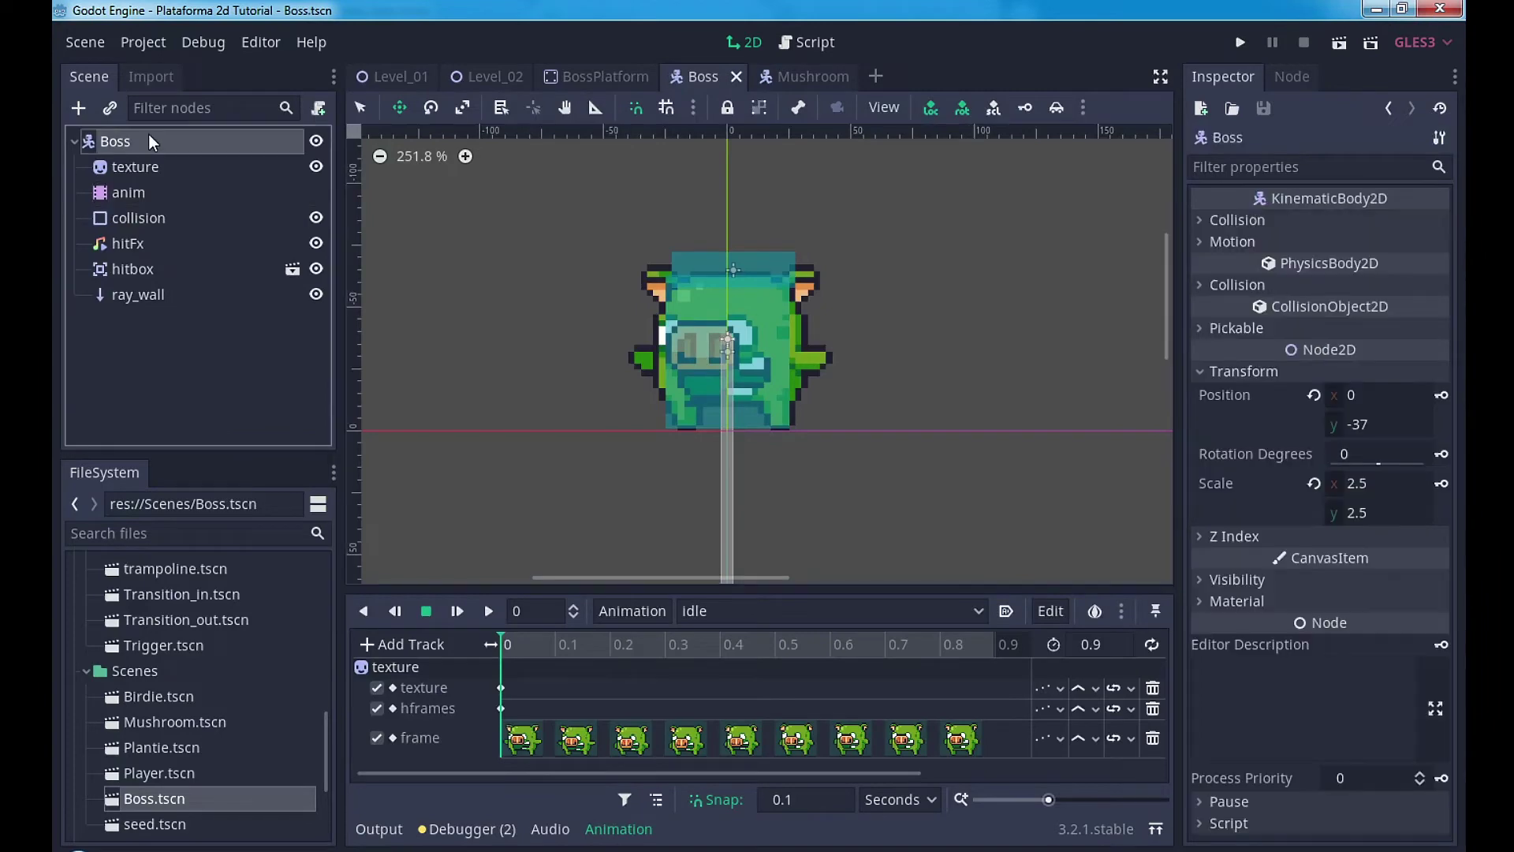
right_click(150, 142)
click(229, 244)
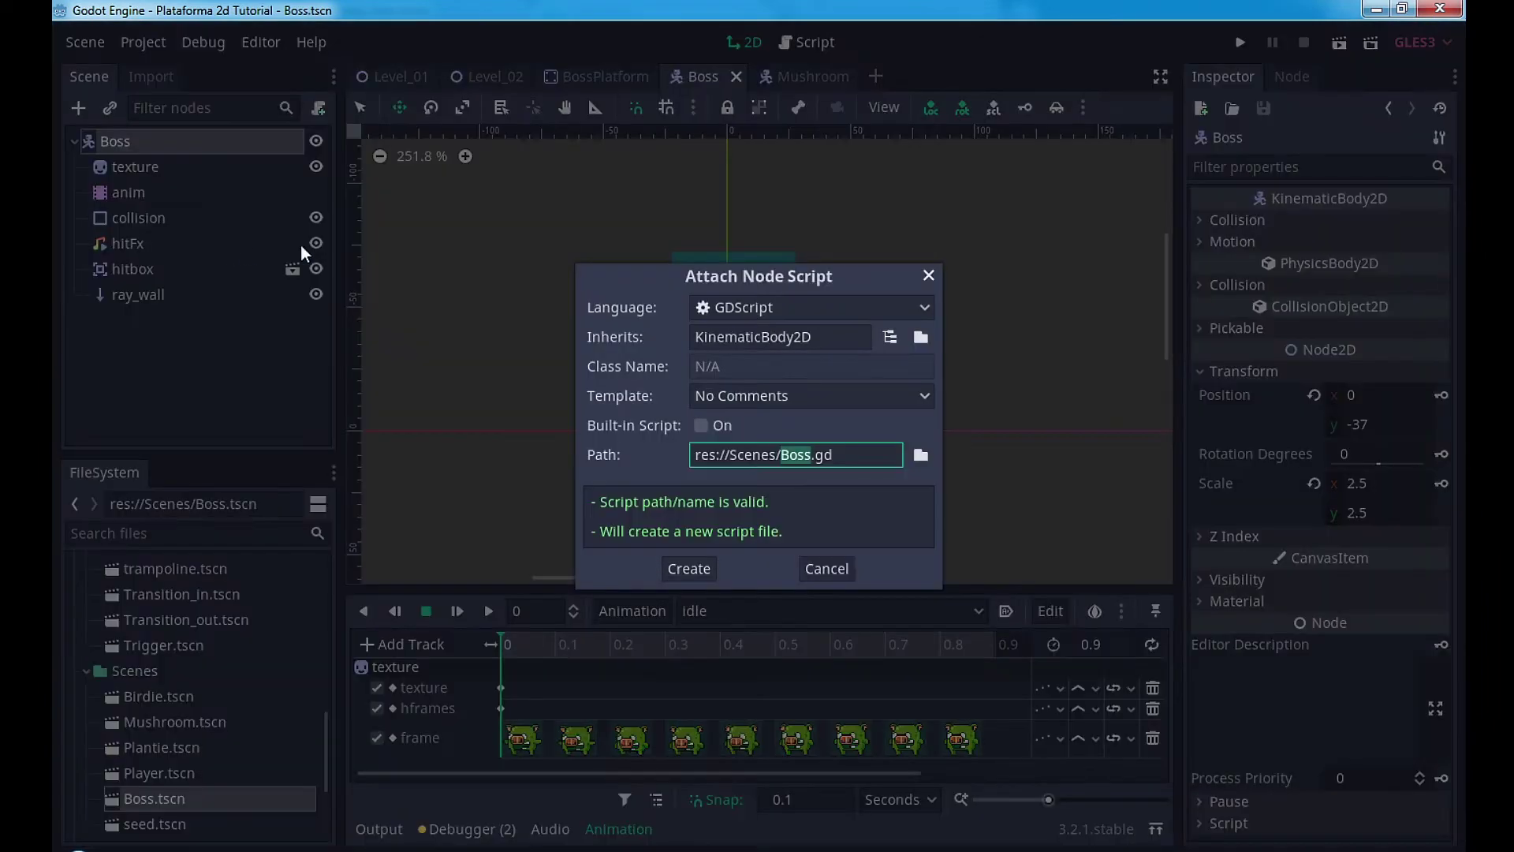
click(920, 457)
click(298, 146)
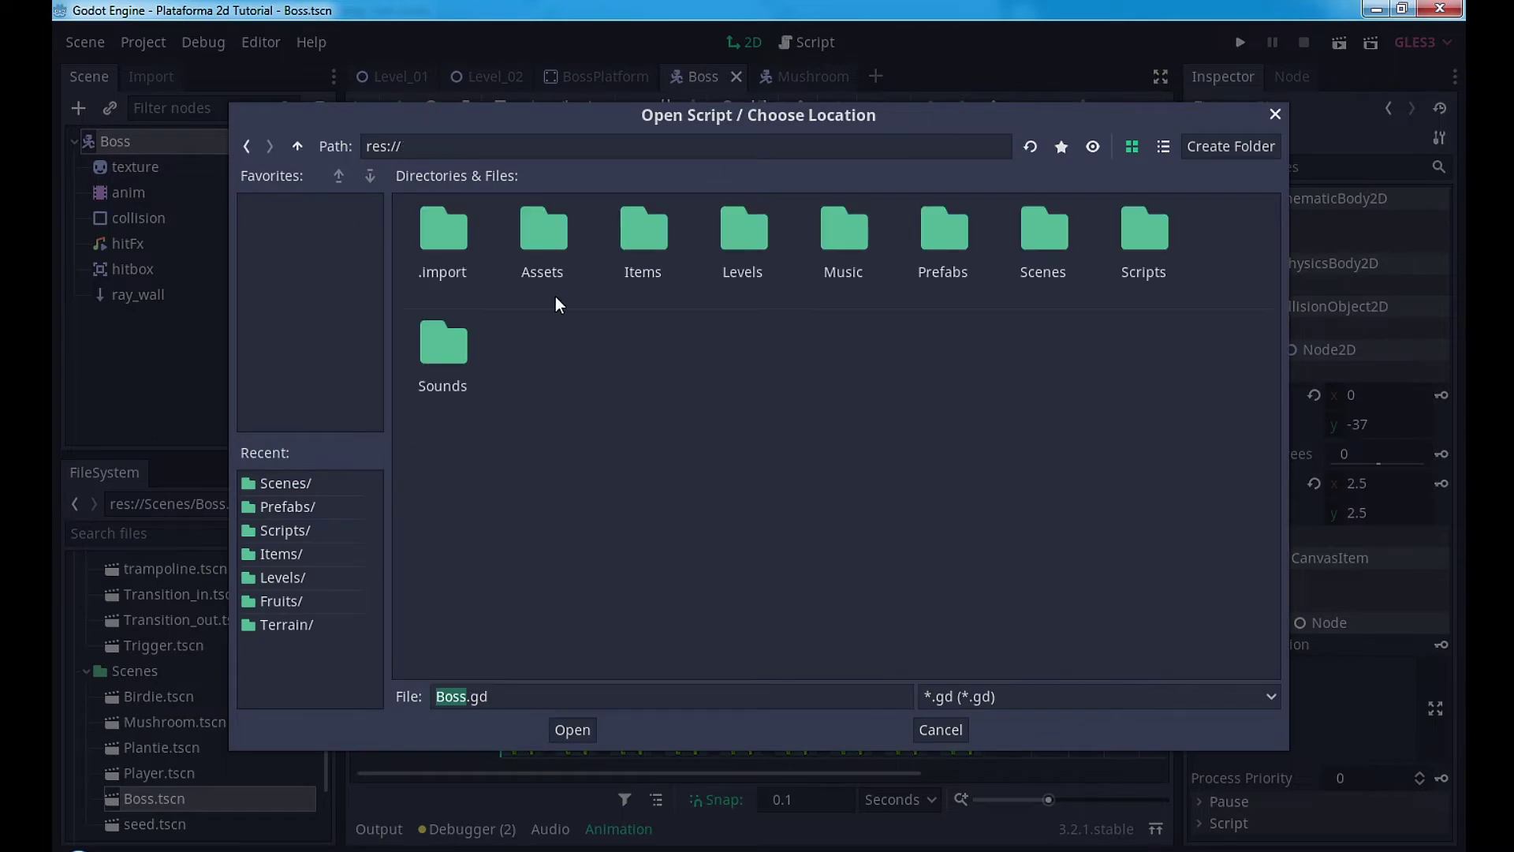
double_click(1152, 243)
click(578, 731)
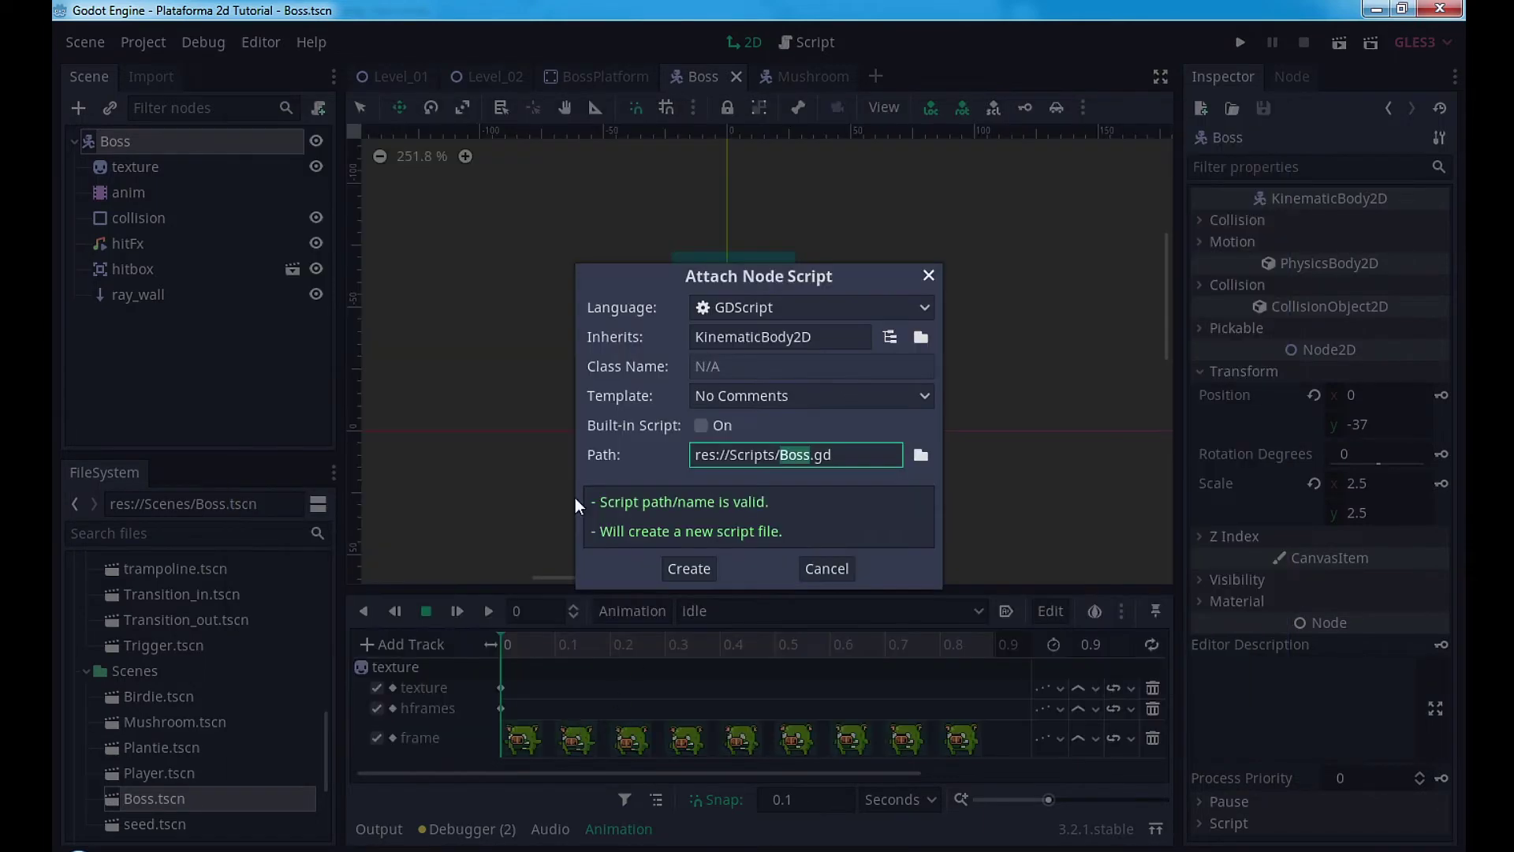
click(709, 566)
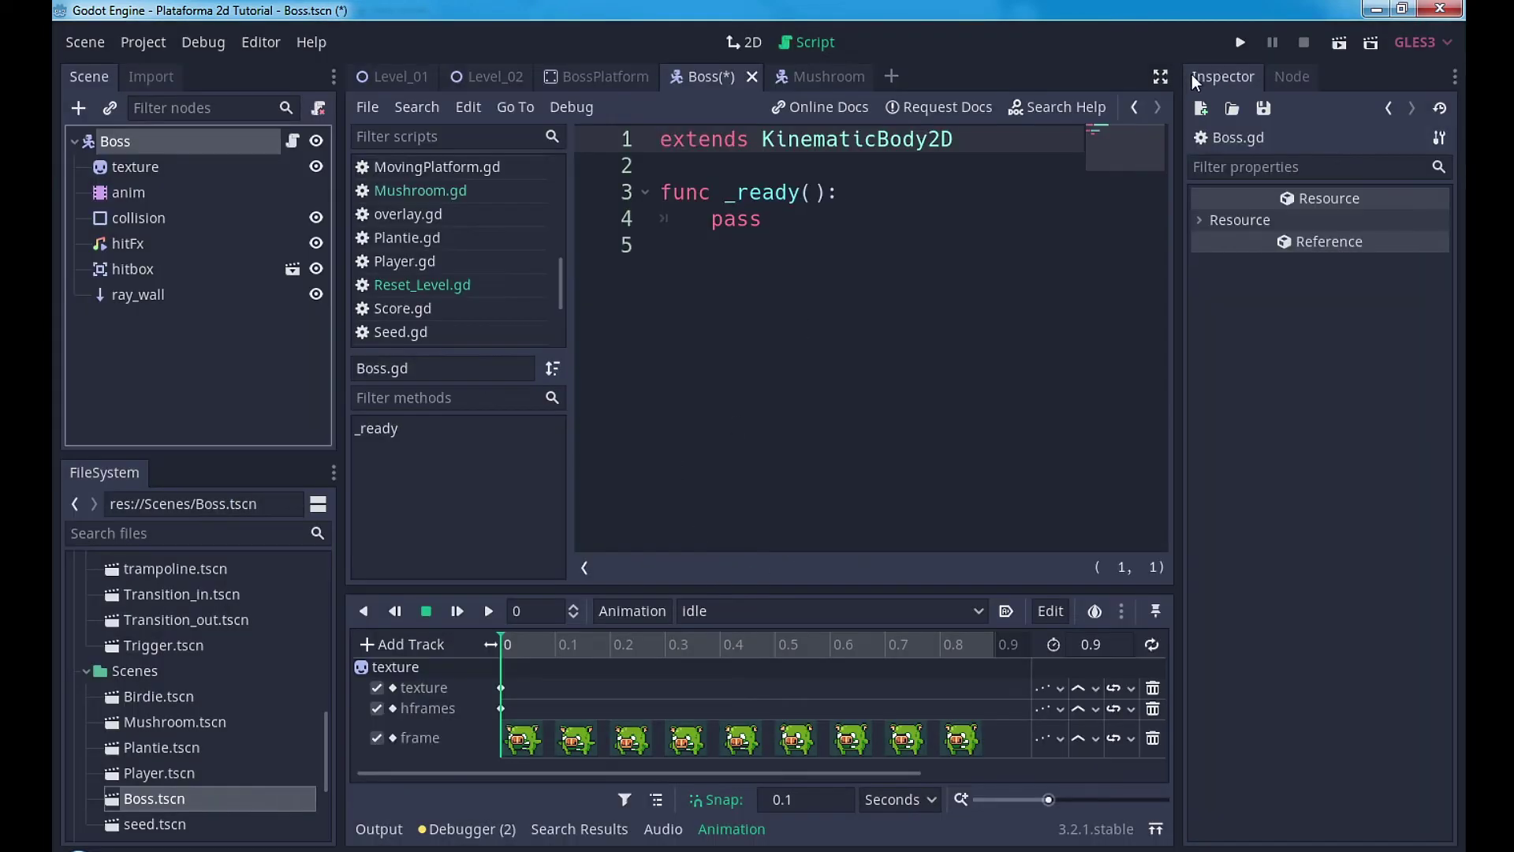
Step: Replace KinematicBody2D with enemyBase, copied from Mushroom.gd, as Boss.gd's base class and save
click(1161, 76)
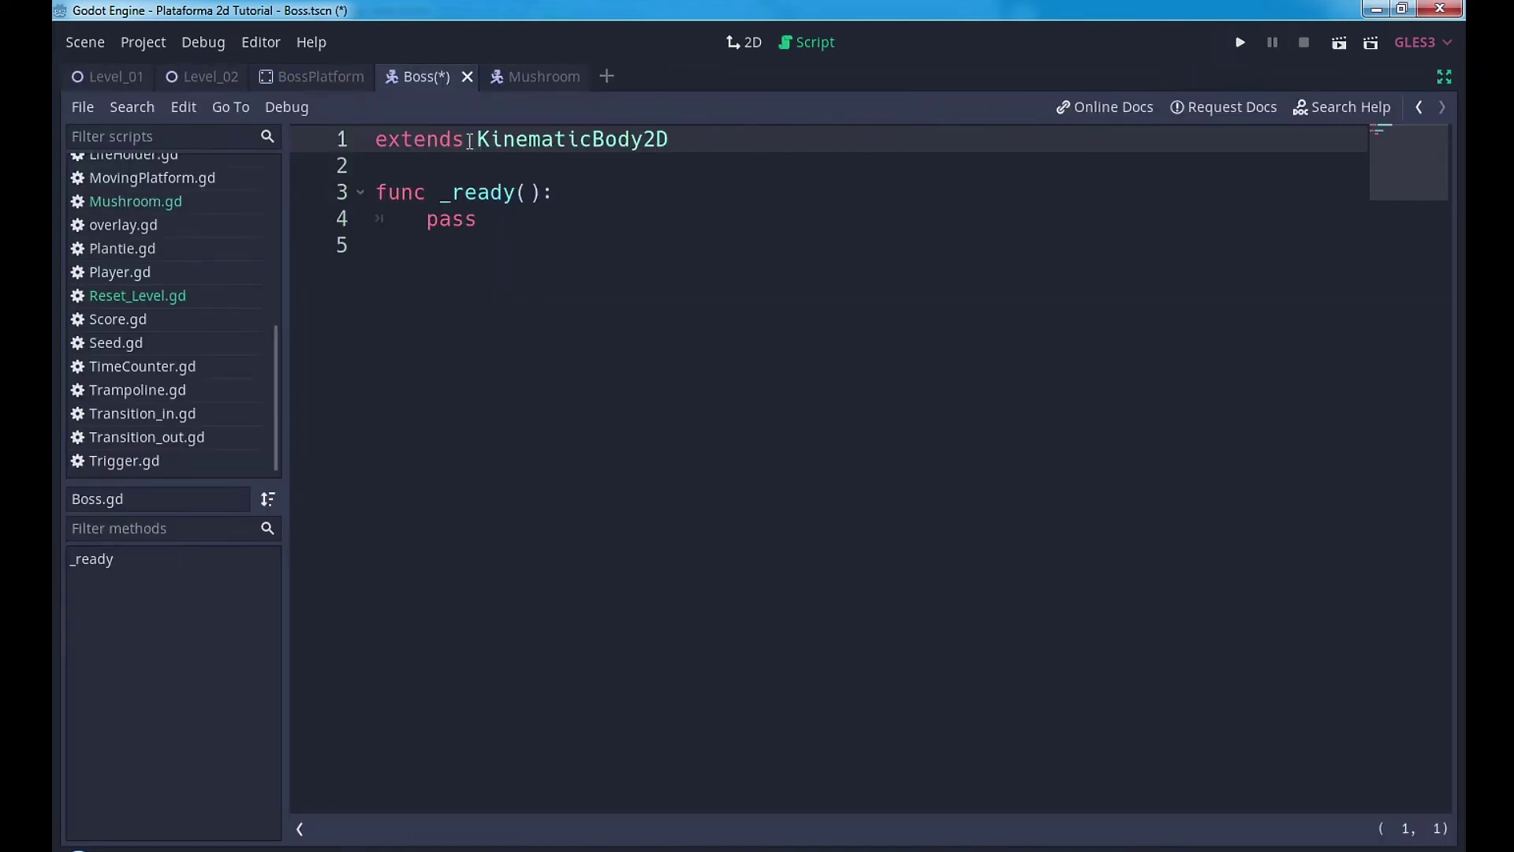
drag(473, 139, 700, 155)
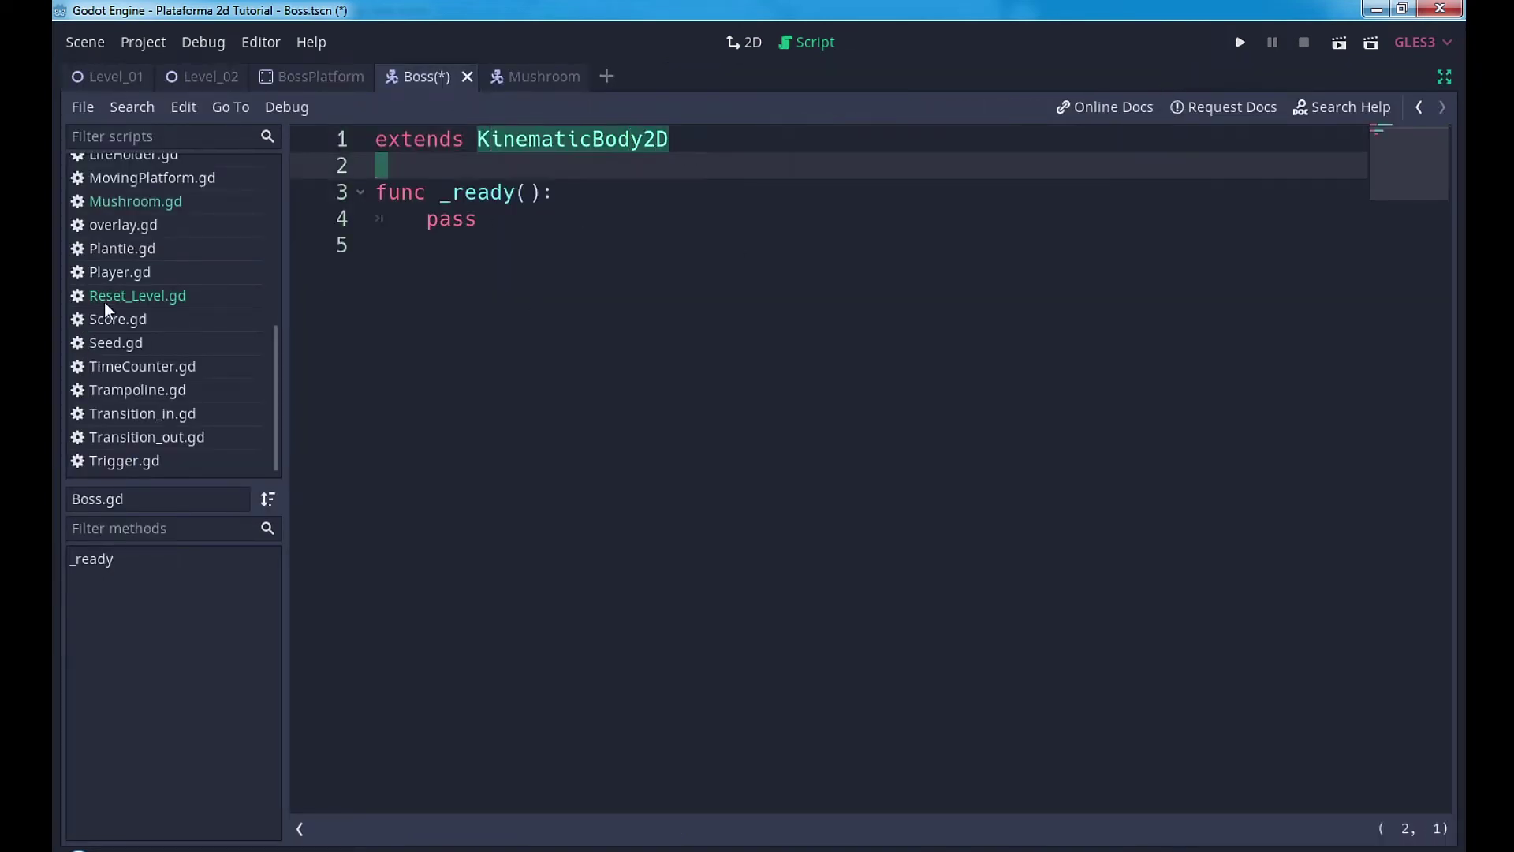
scroll(118, 284, up, 2)
click(156, 240)
click(489, 140)
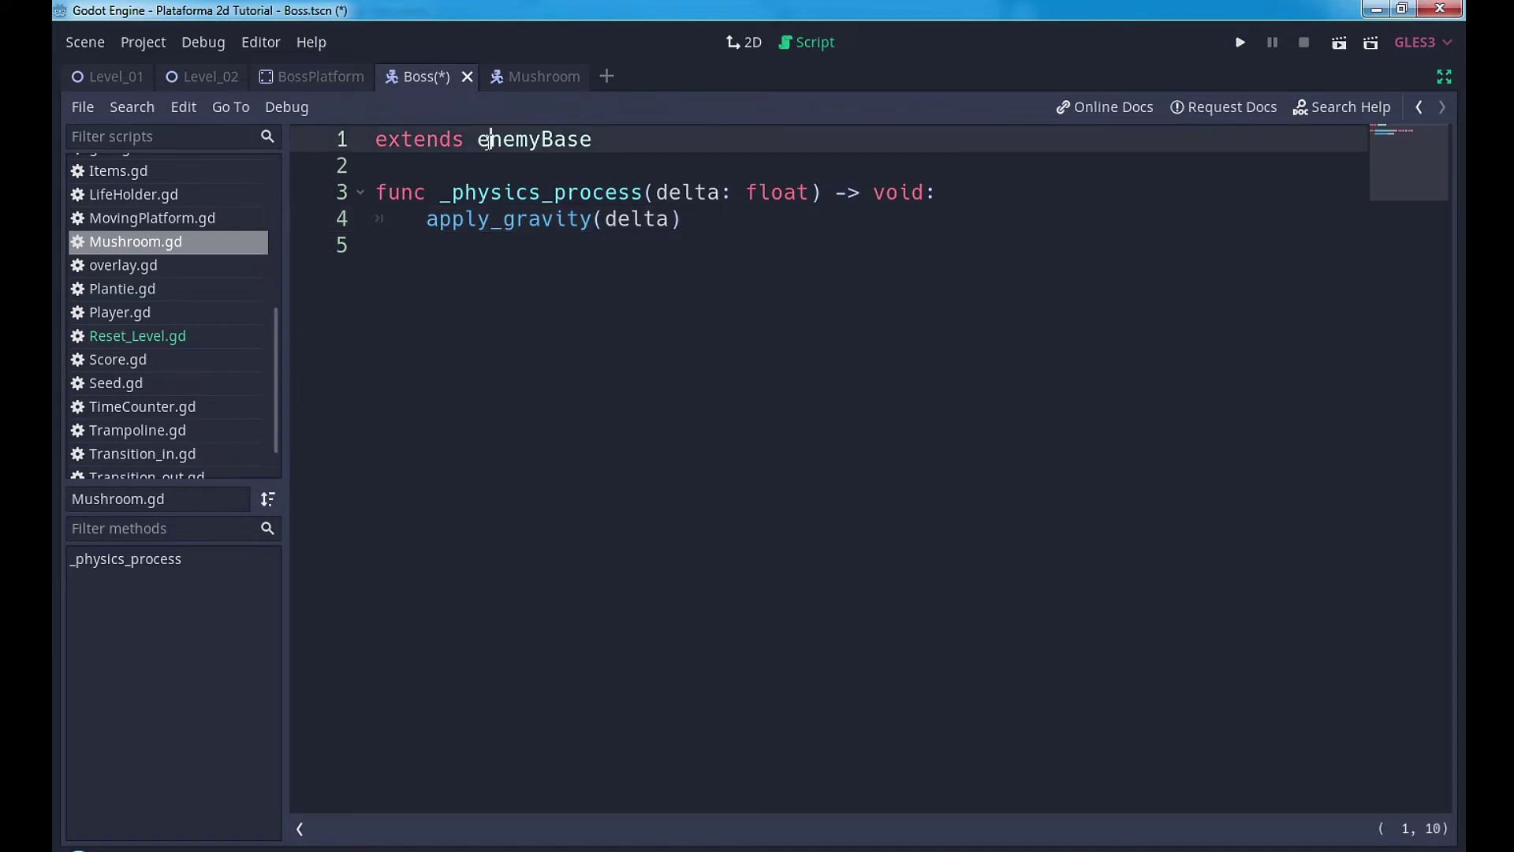
double_click(489, 139)
key(ctrl+c)
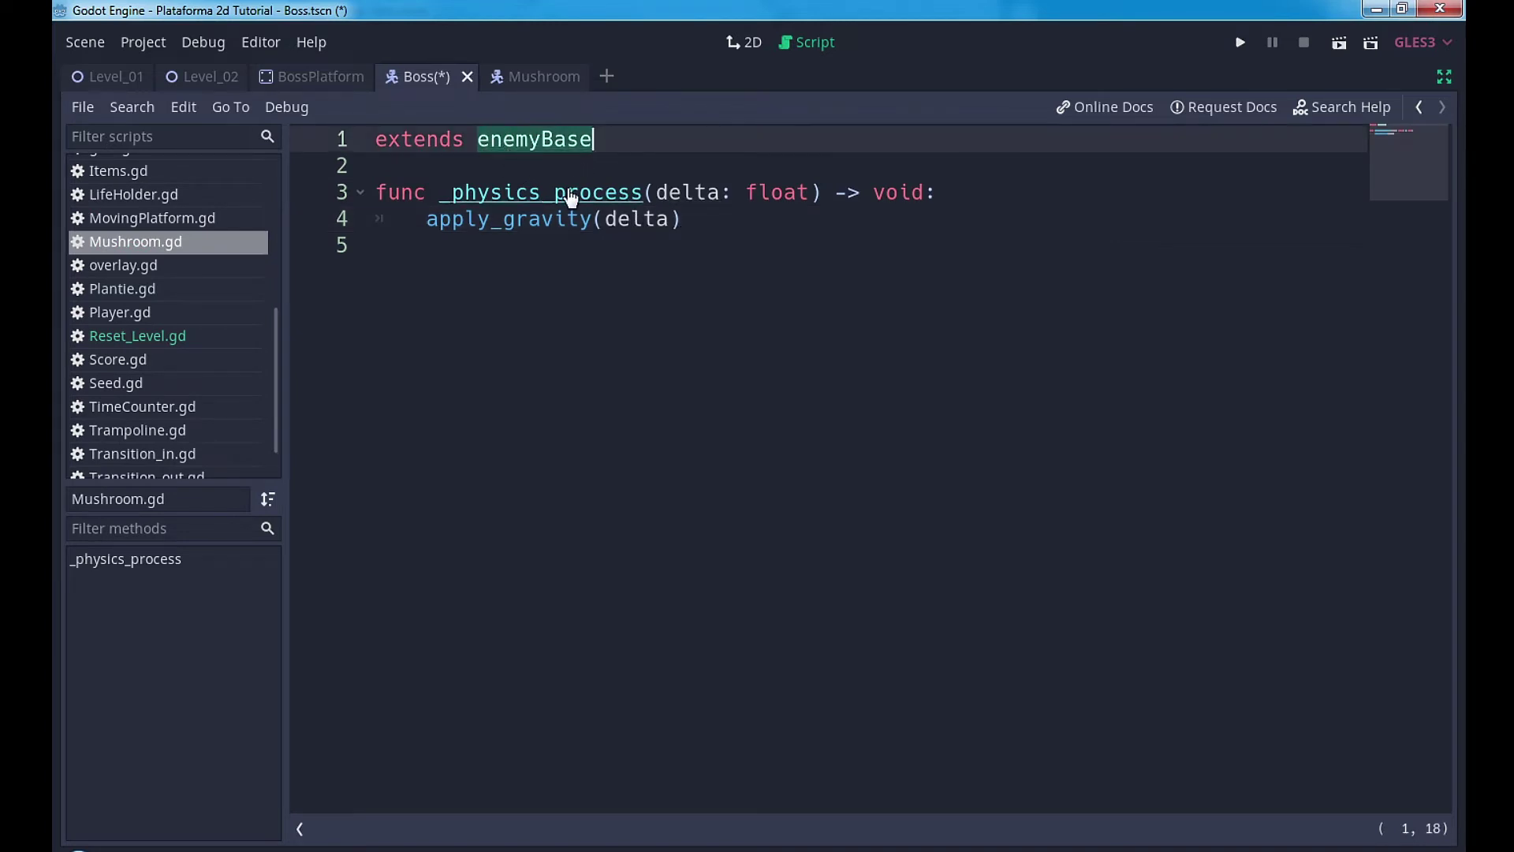
scroll(138, 224, up, 5)
click(140, 215)
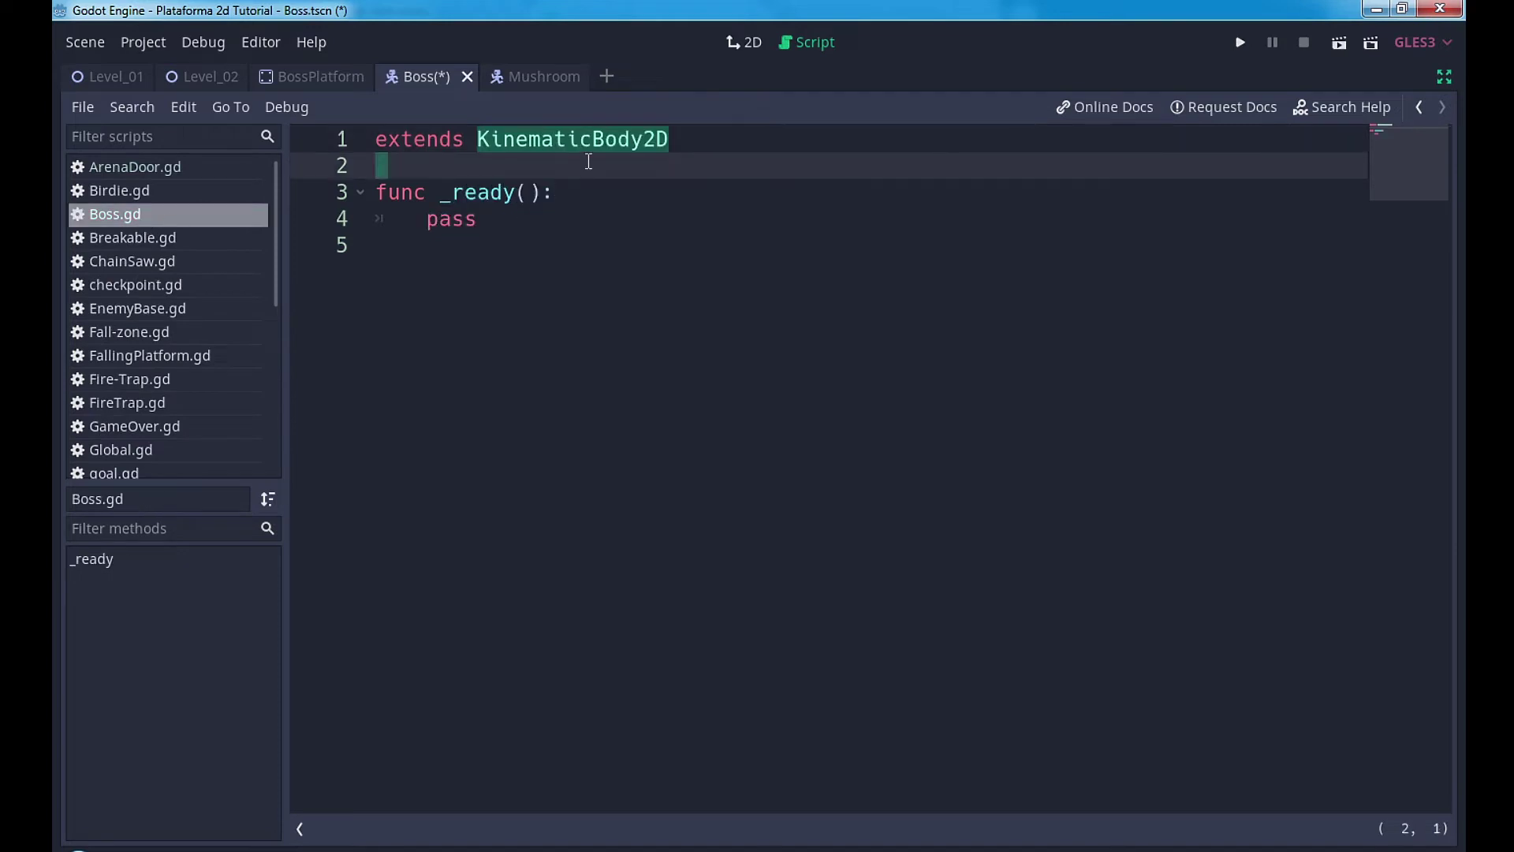
key(ctrl+v)
key(Return)
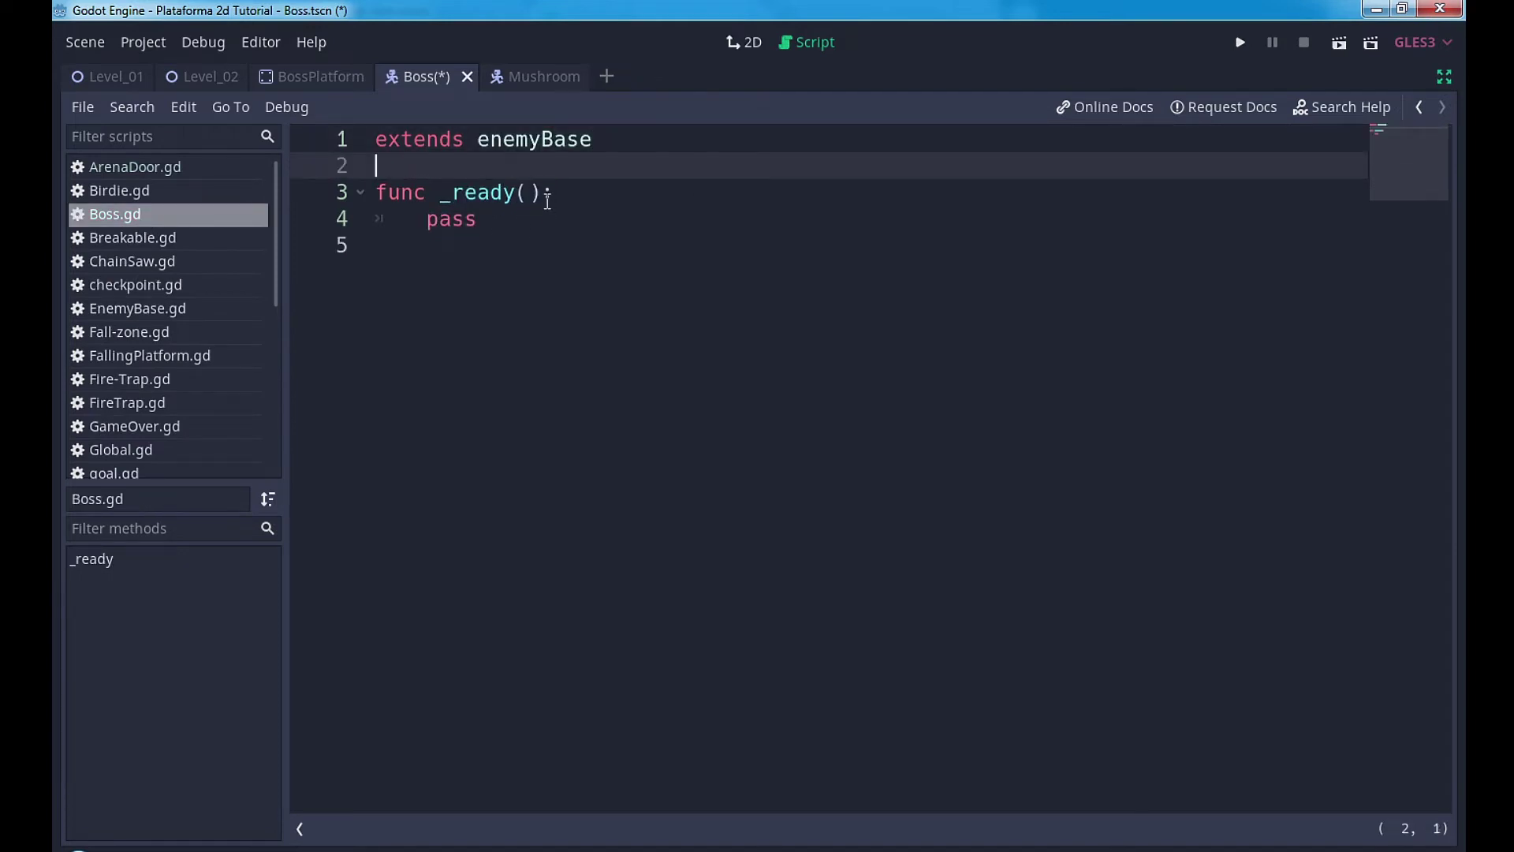
key(ctrl+s)
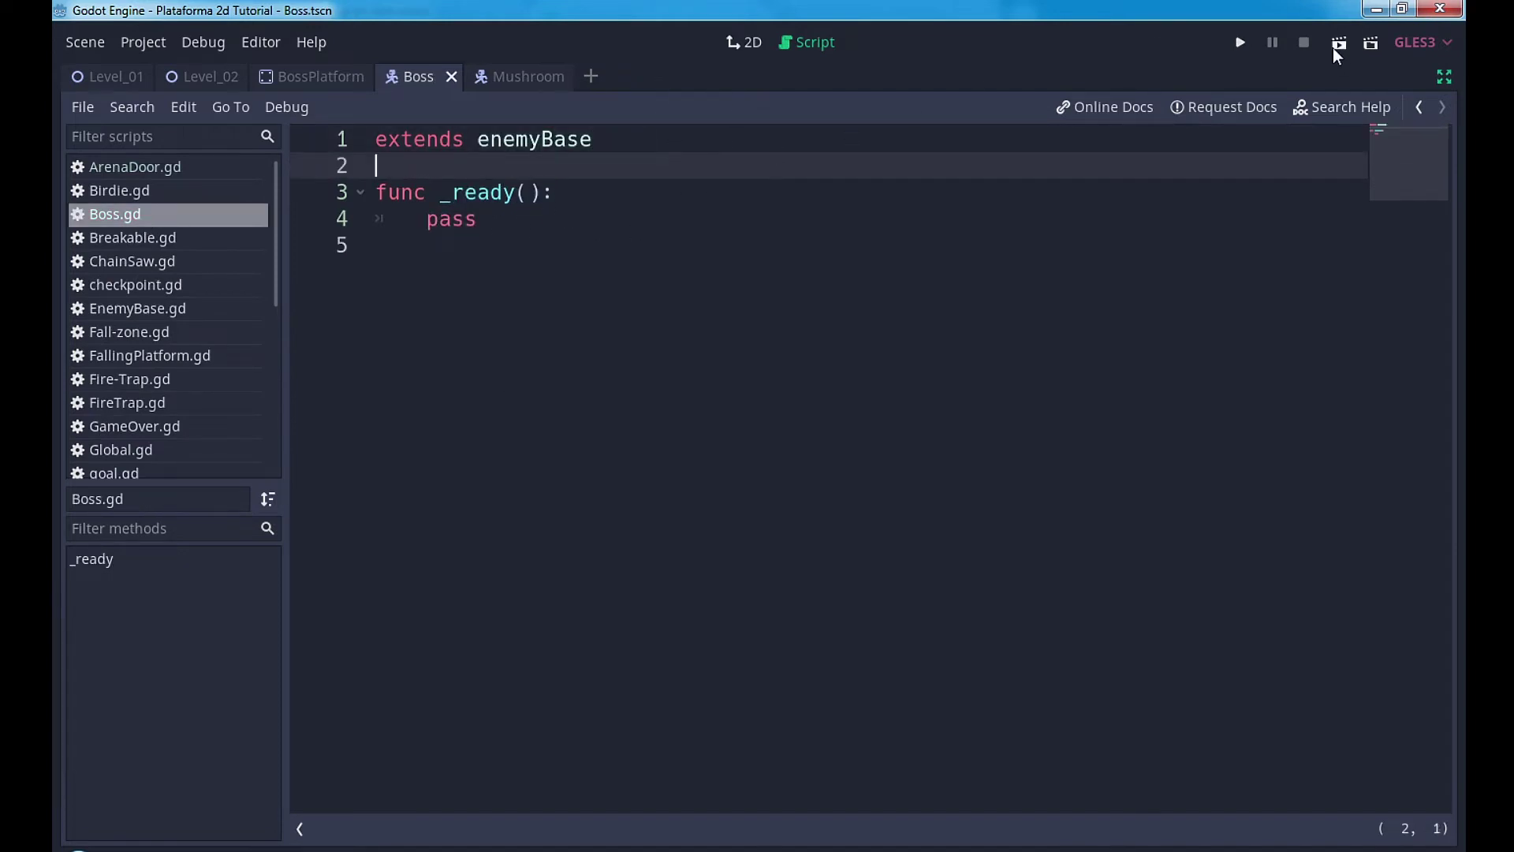
Step: Run Level_02, walk the player right toward the boss, and close the game window
click(290, 77)
click(232, 74)
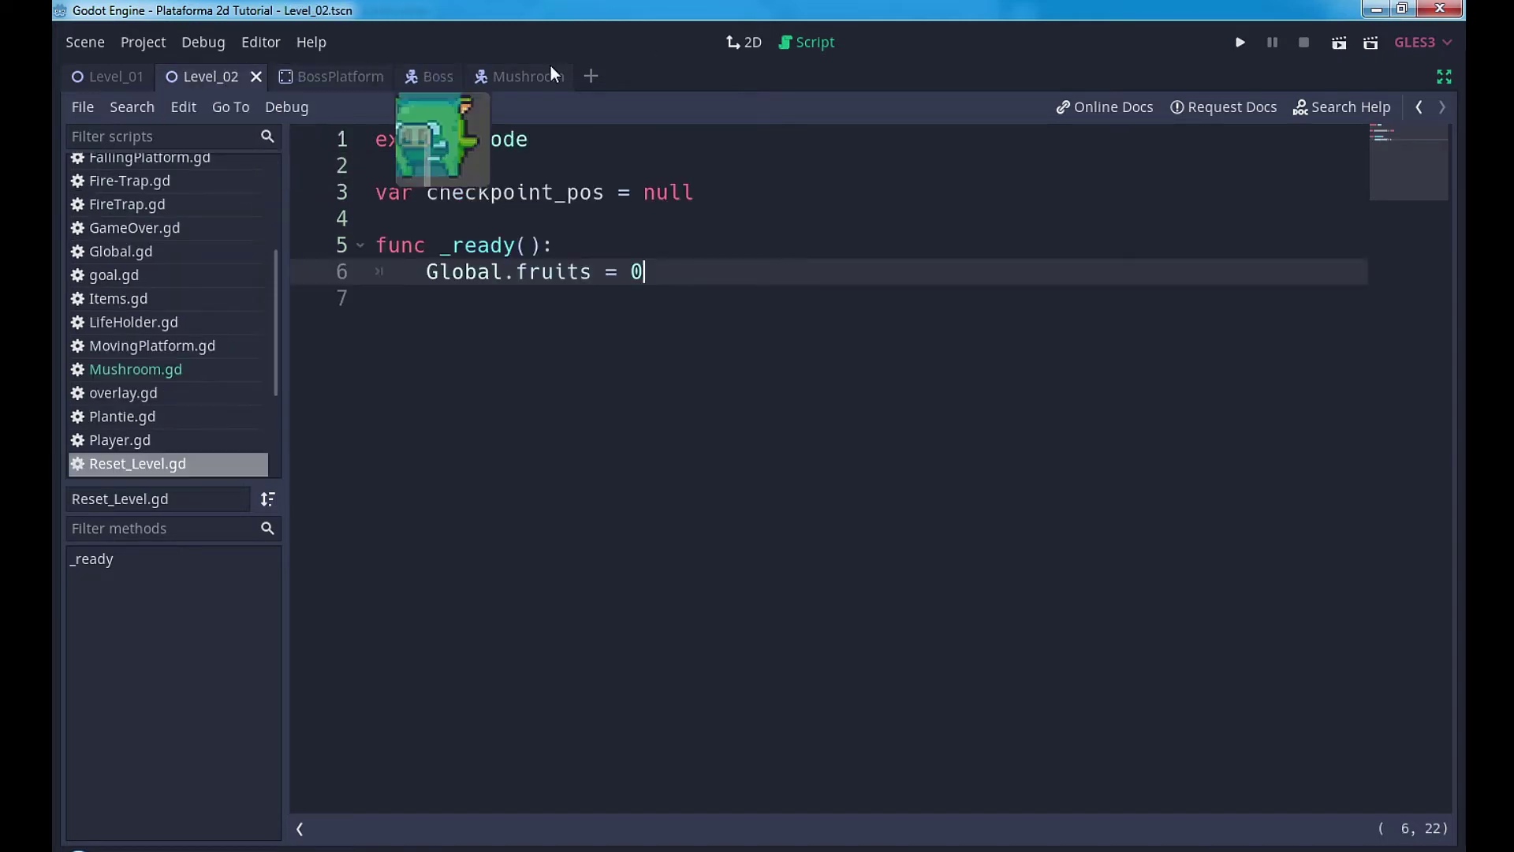
click(1339, 42)
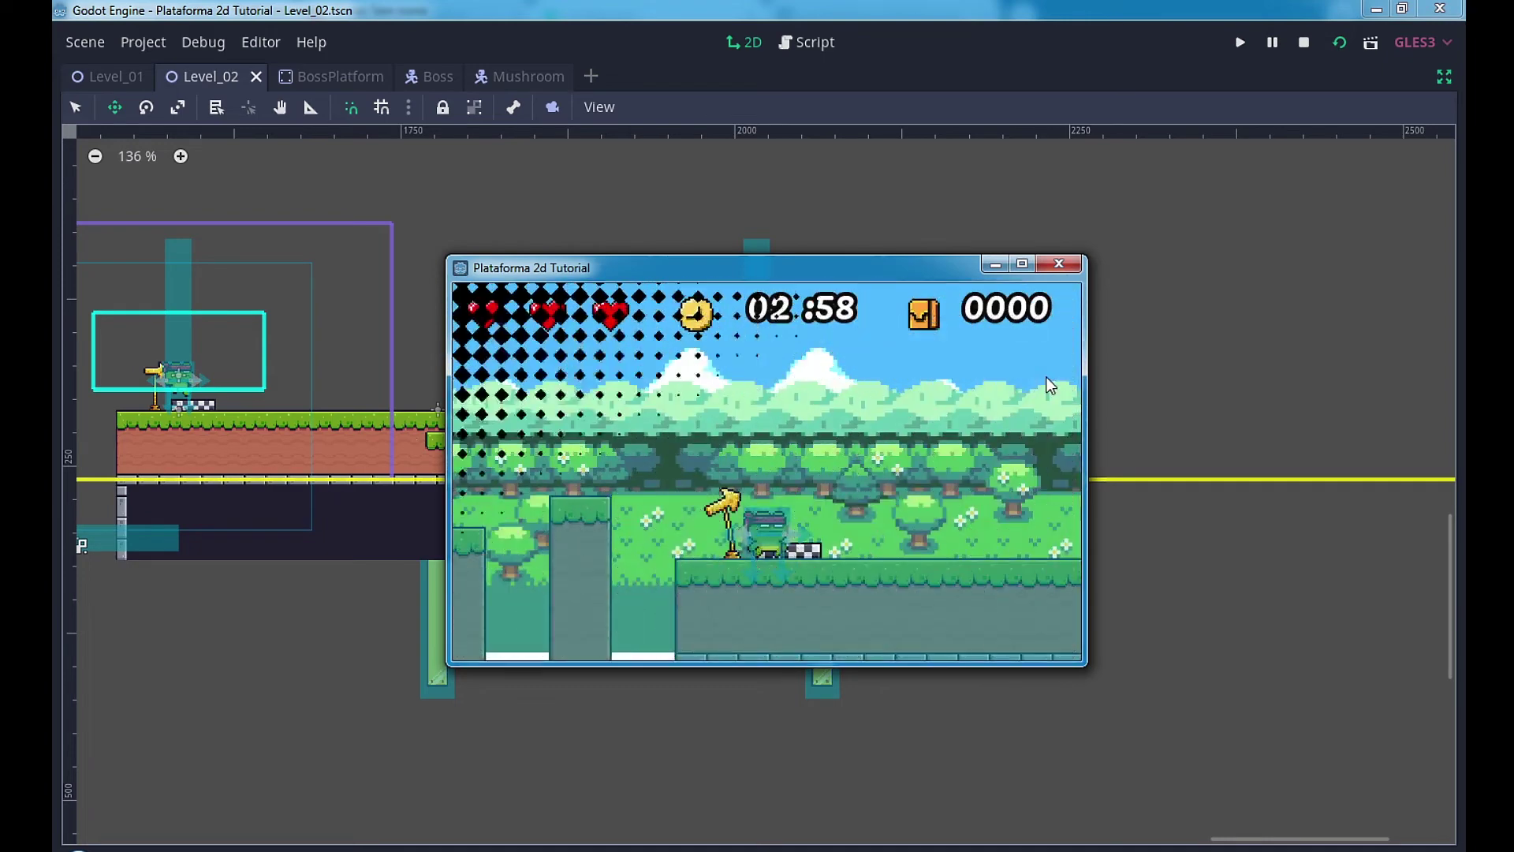
key(Right)
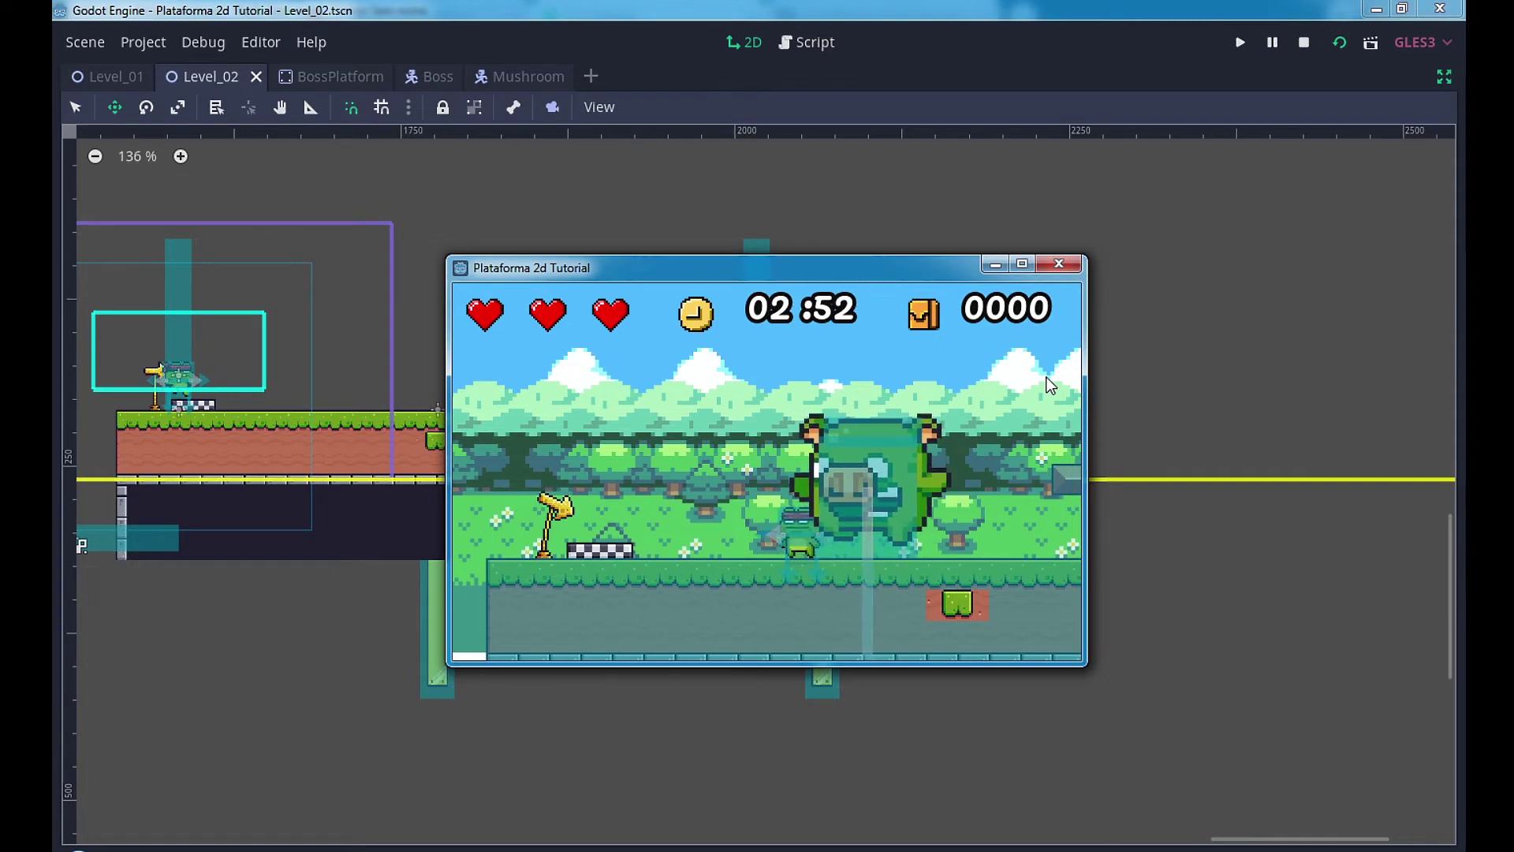
click(1059, 264)
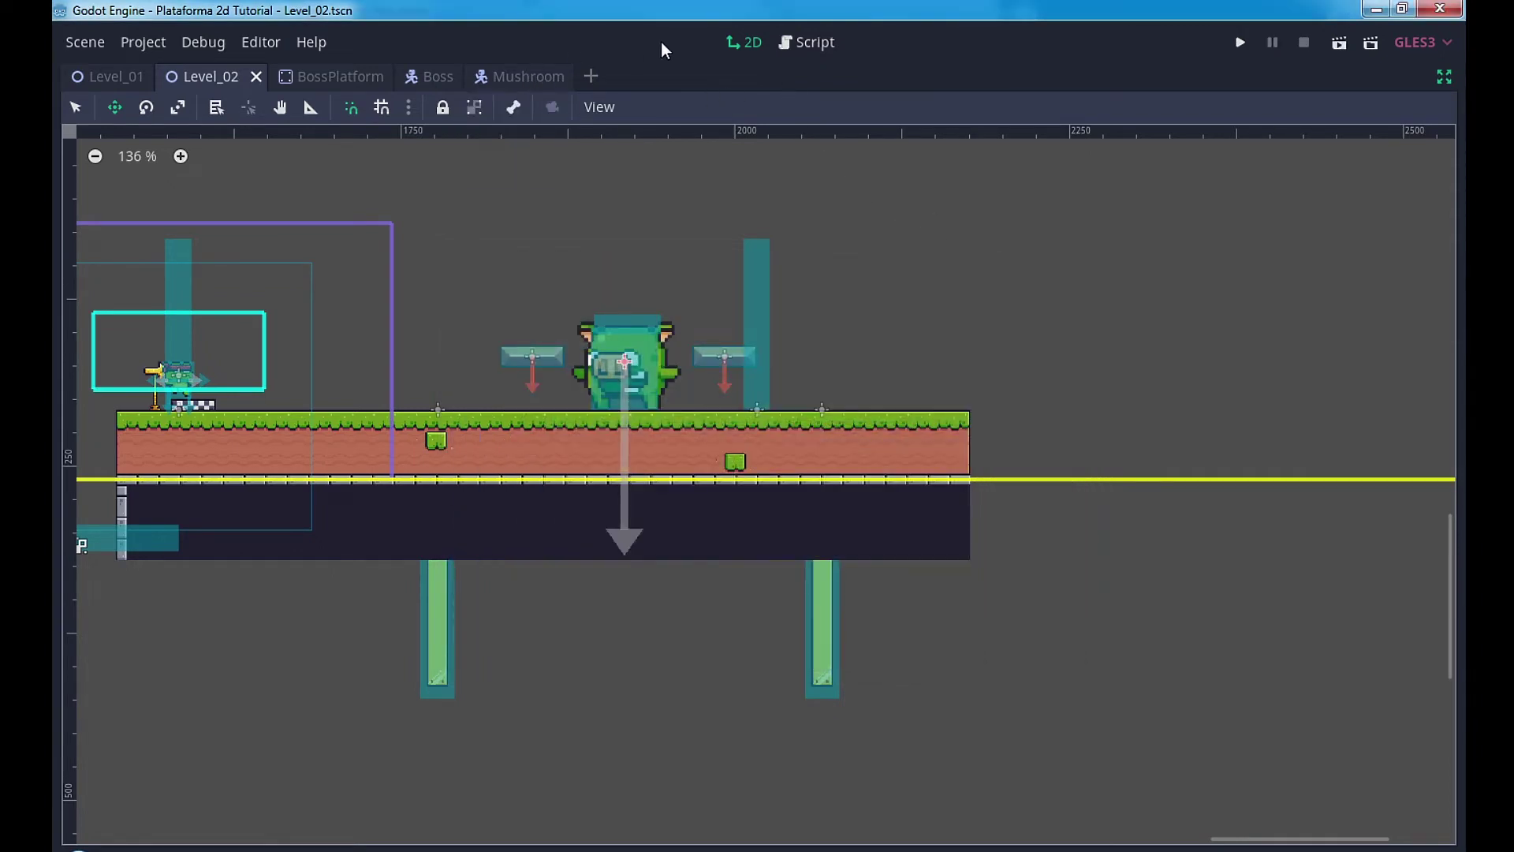
Step: Return to the Boss scene with the scene, file and inspector panels restored
click(523, 73)
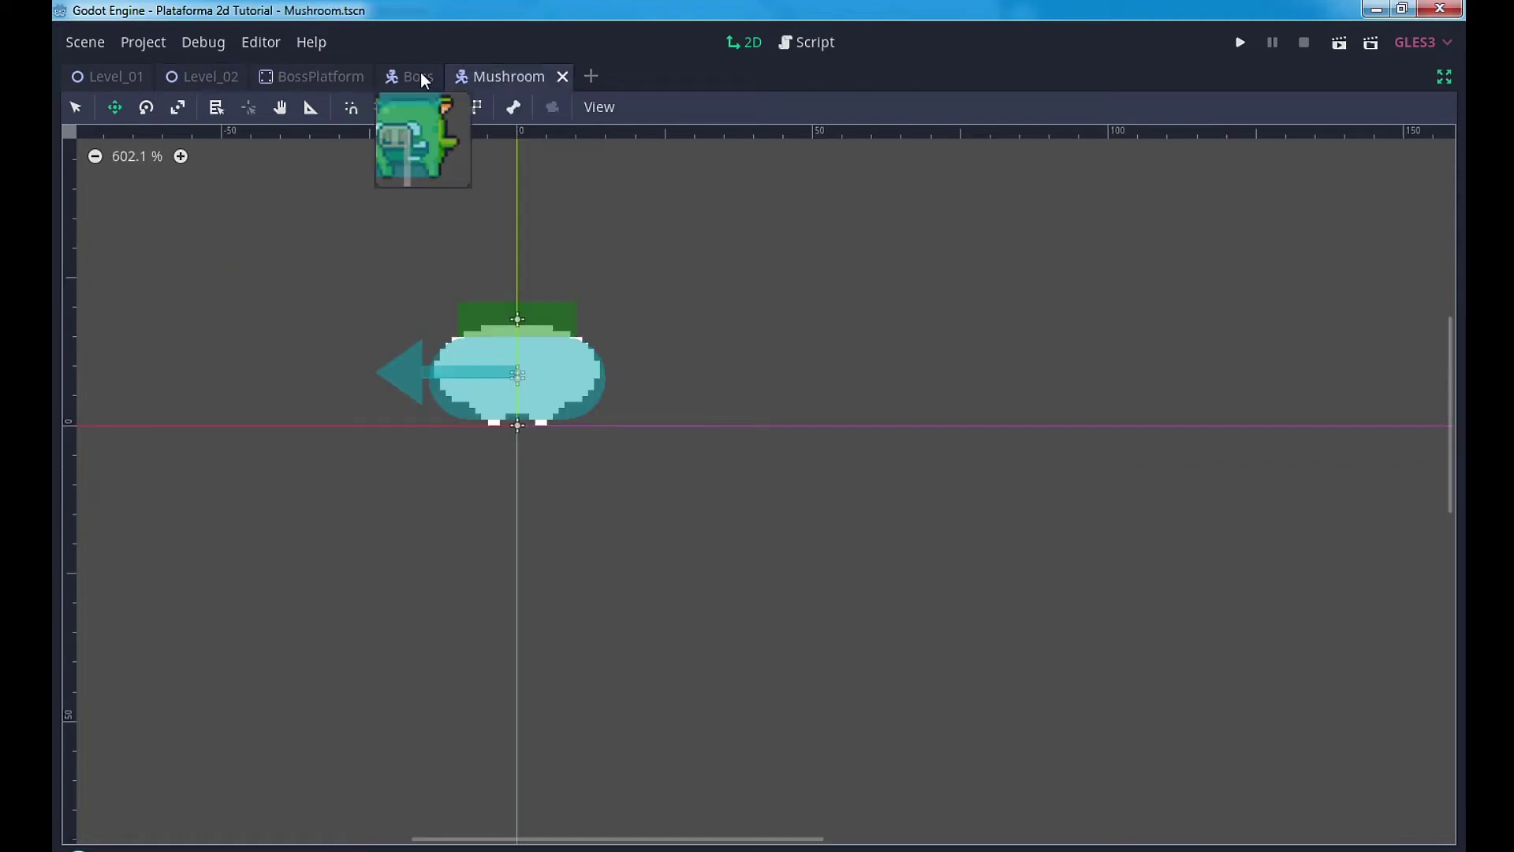
click(420, 72)
click(1441, 78)
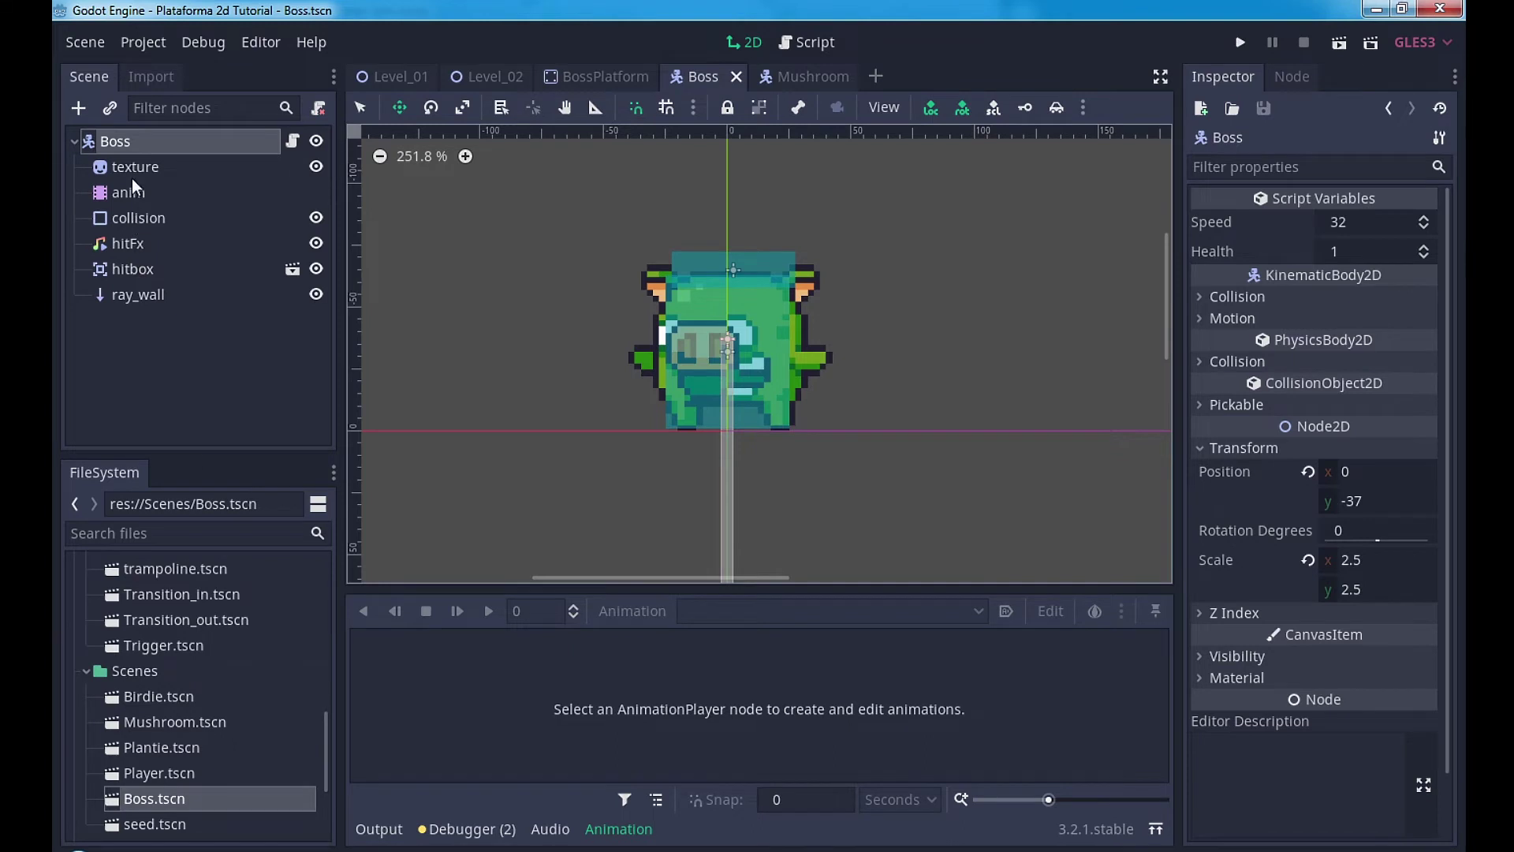
Step: Put the Boss body on the Enemies collision layer only
click(125, 217)
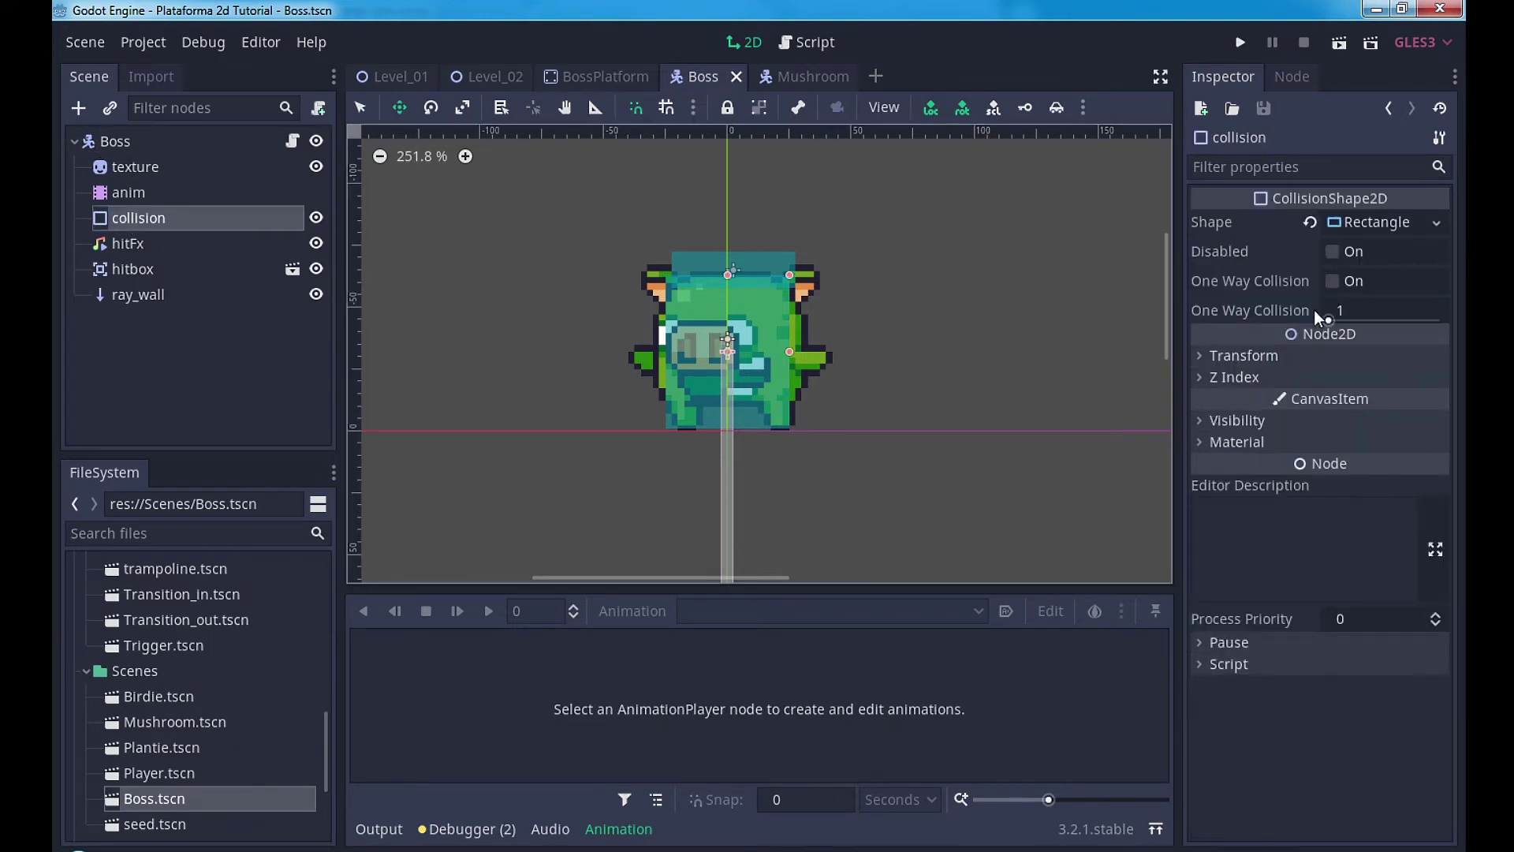
click(103, 142)
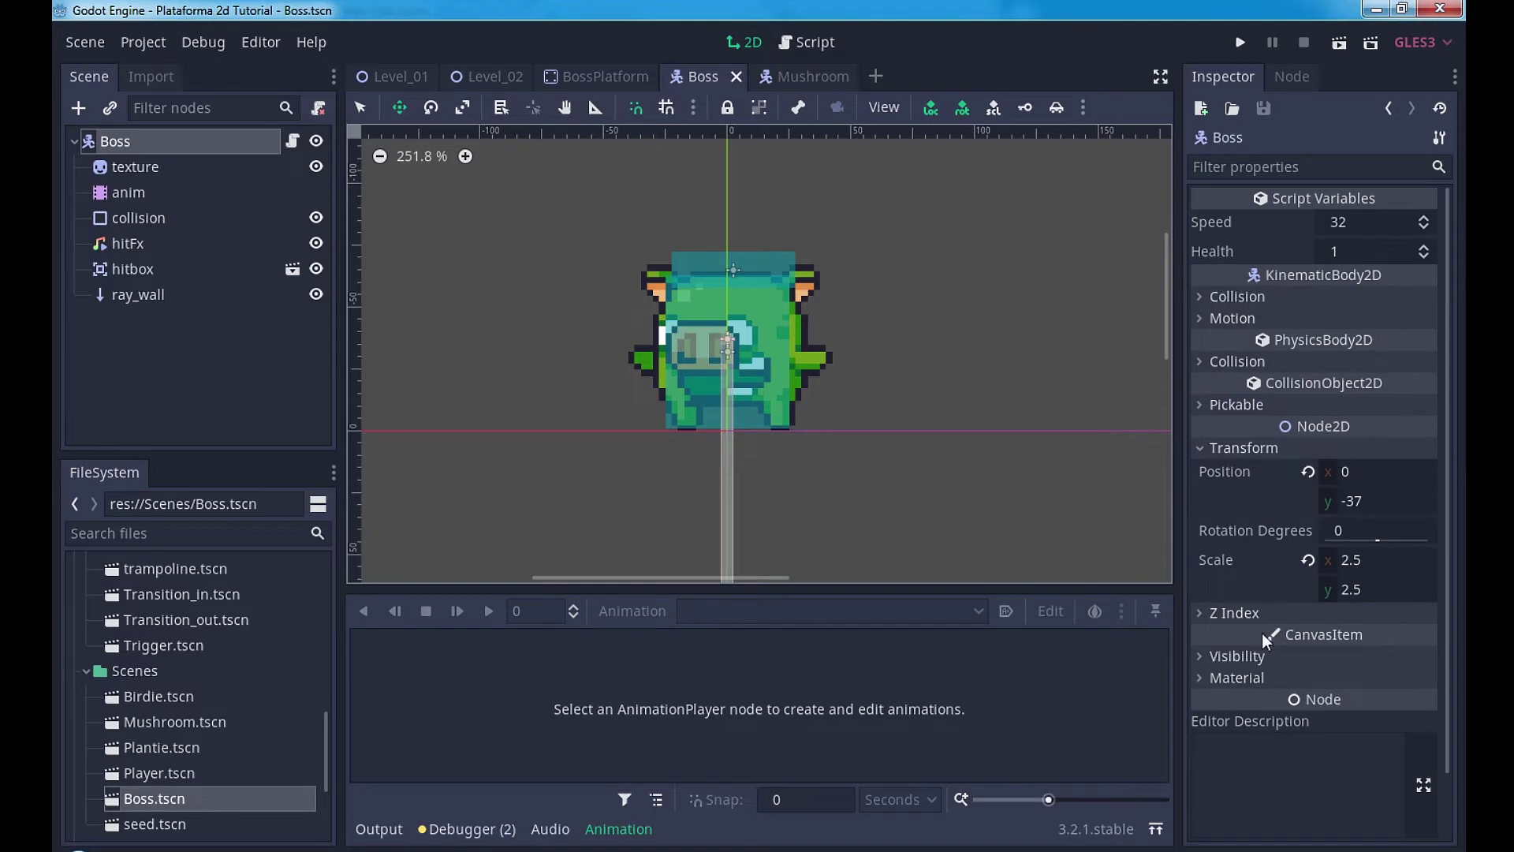
click(1242, 299)
click(1229, 342)
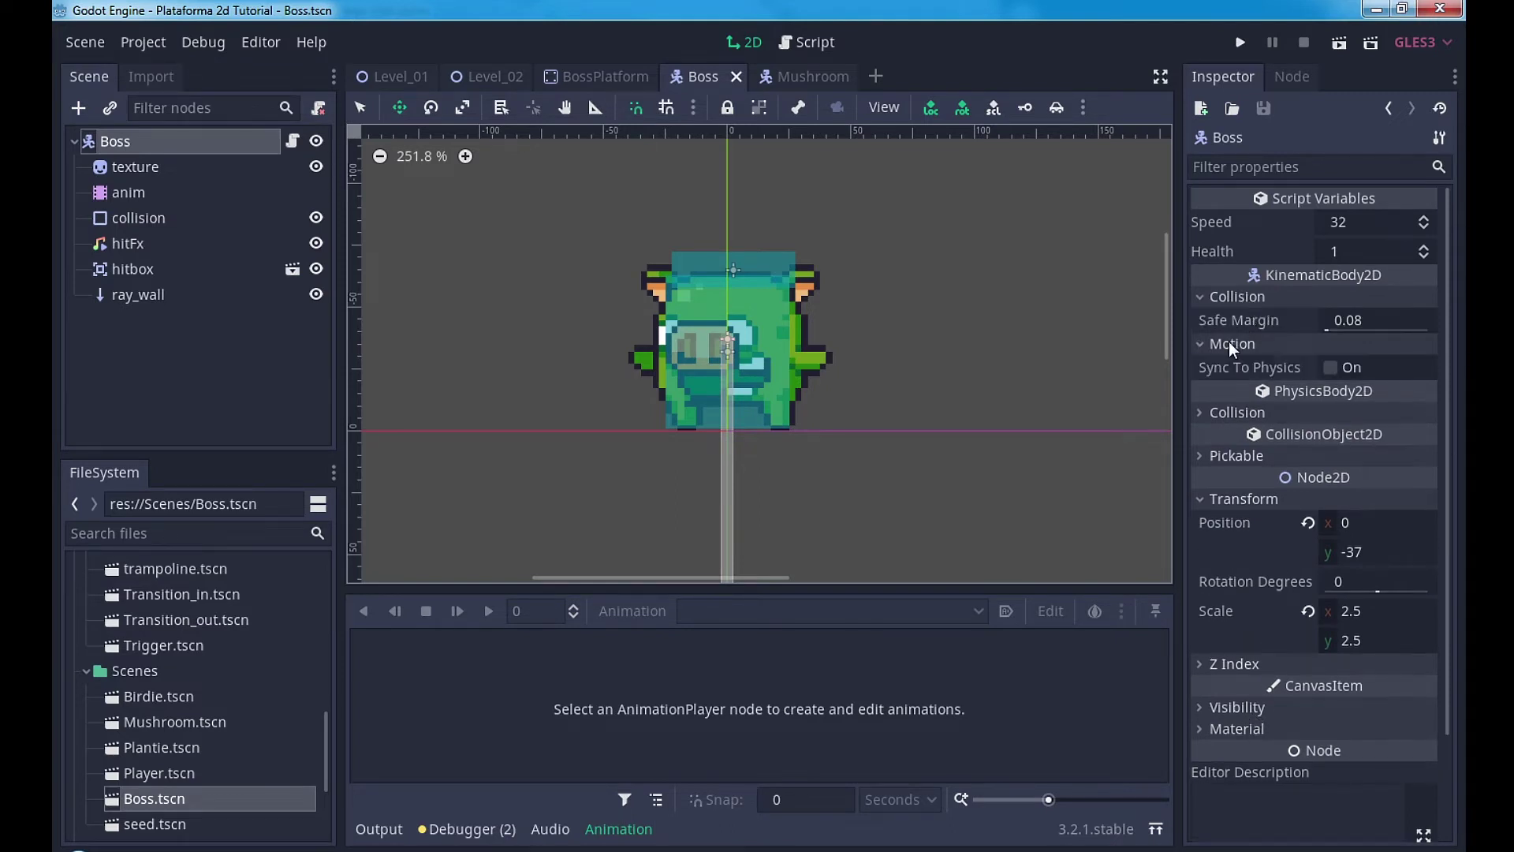
click(1240, 297)
click(1238, 387)
click(1428, 437)
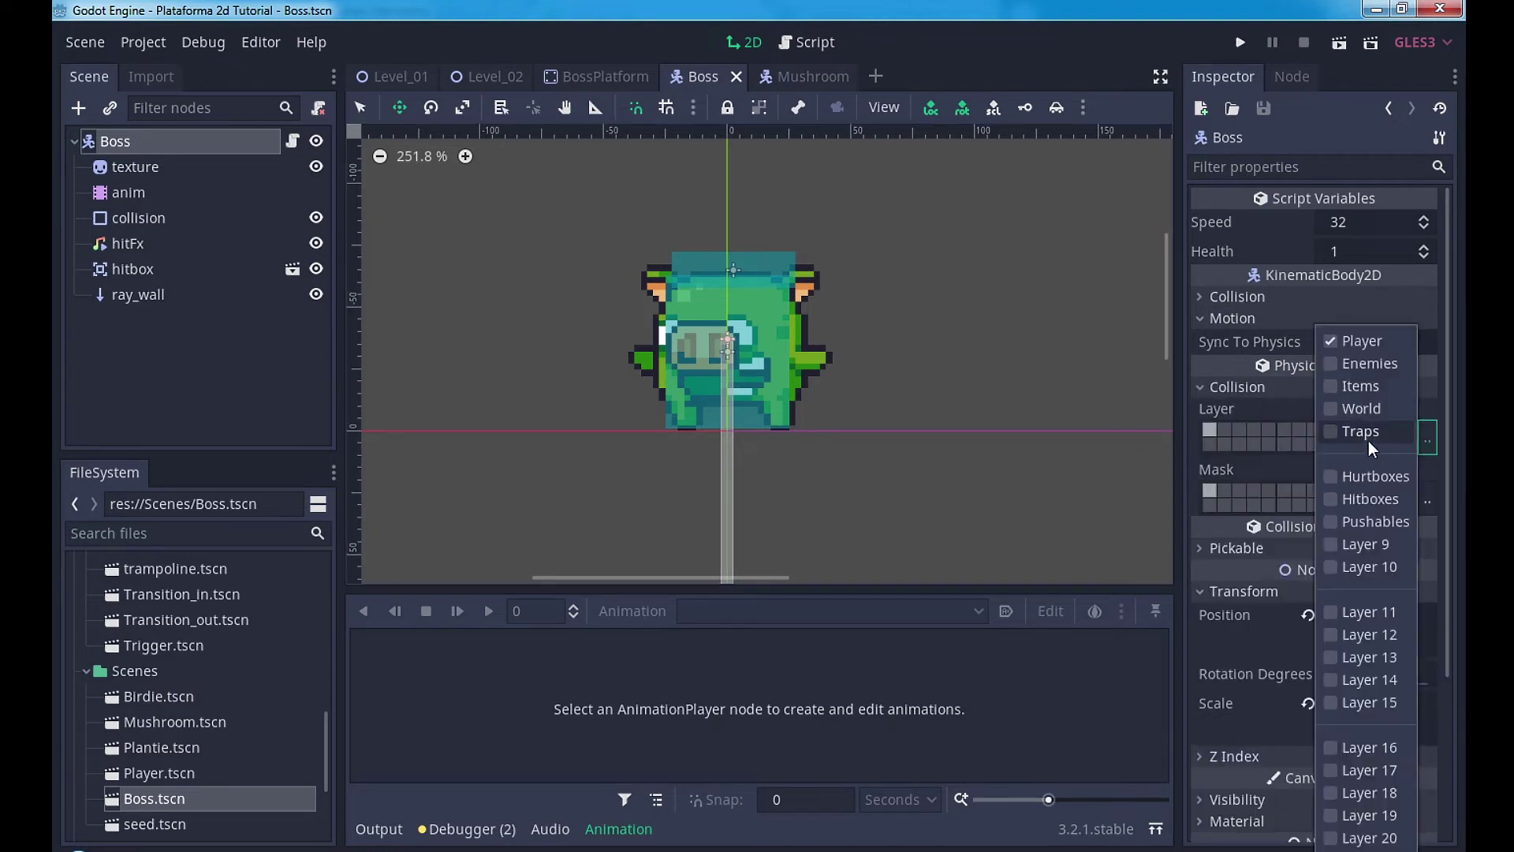
click(1331, 362)
click(1328, 338)
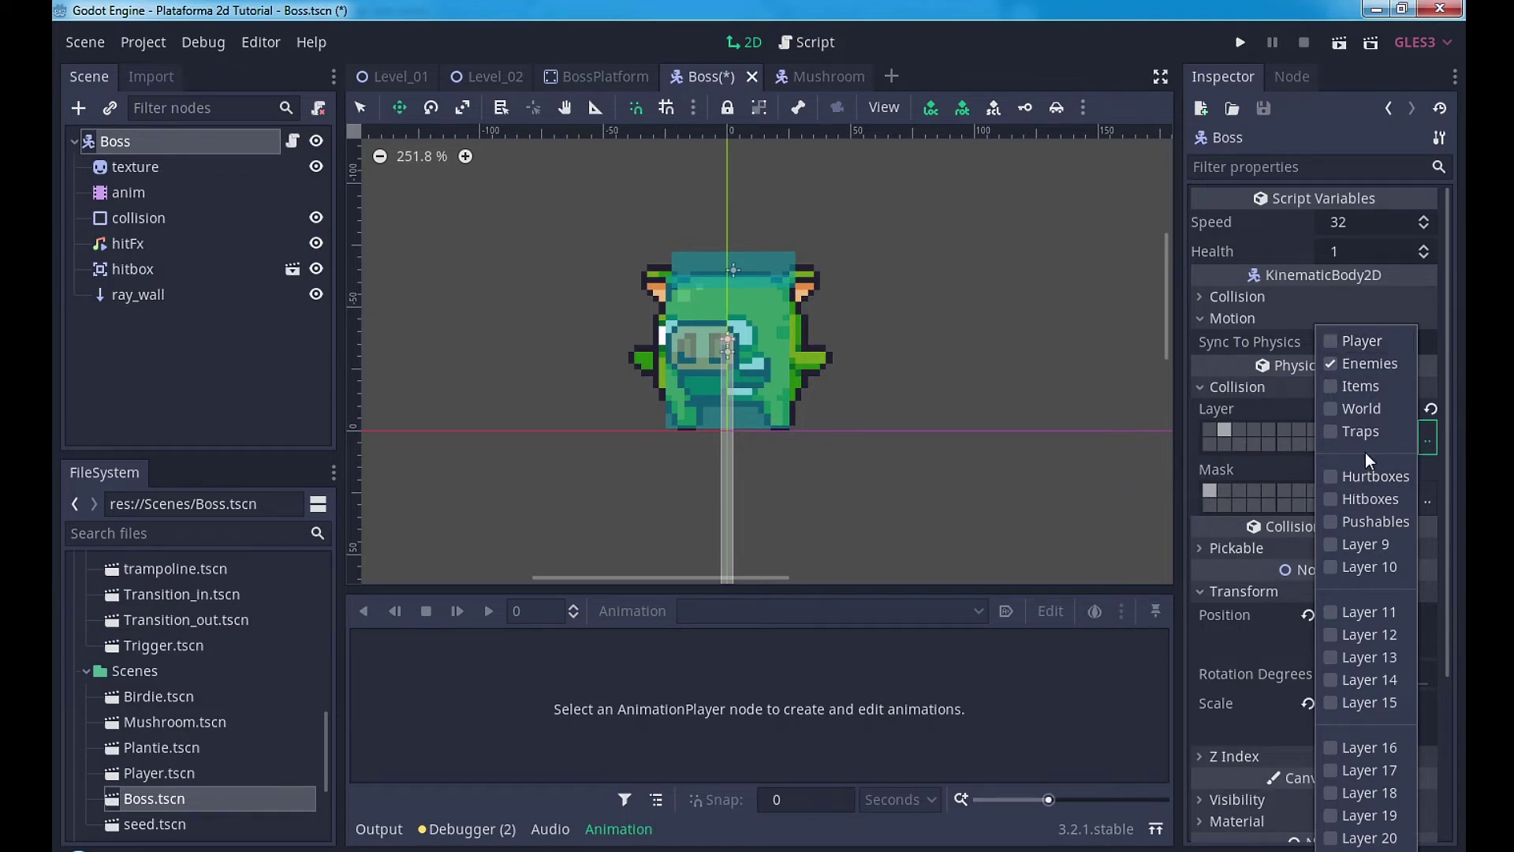
click(1333, 410)
click(1337, 411)
Step: Set the Boss collision mask to Player and World, then save and run Level_02
click(1270, 491)
click(1427, 499)
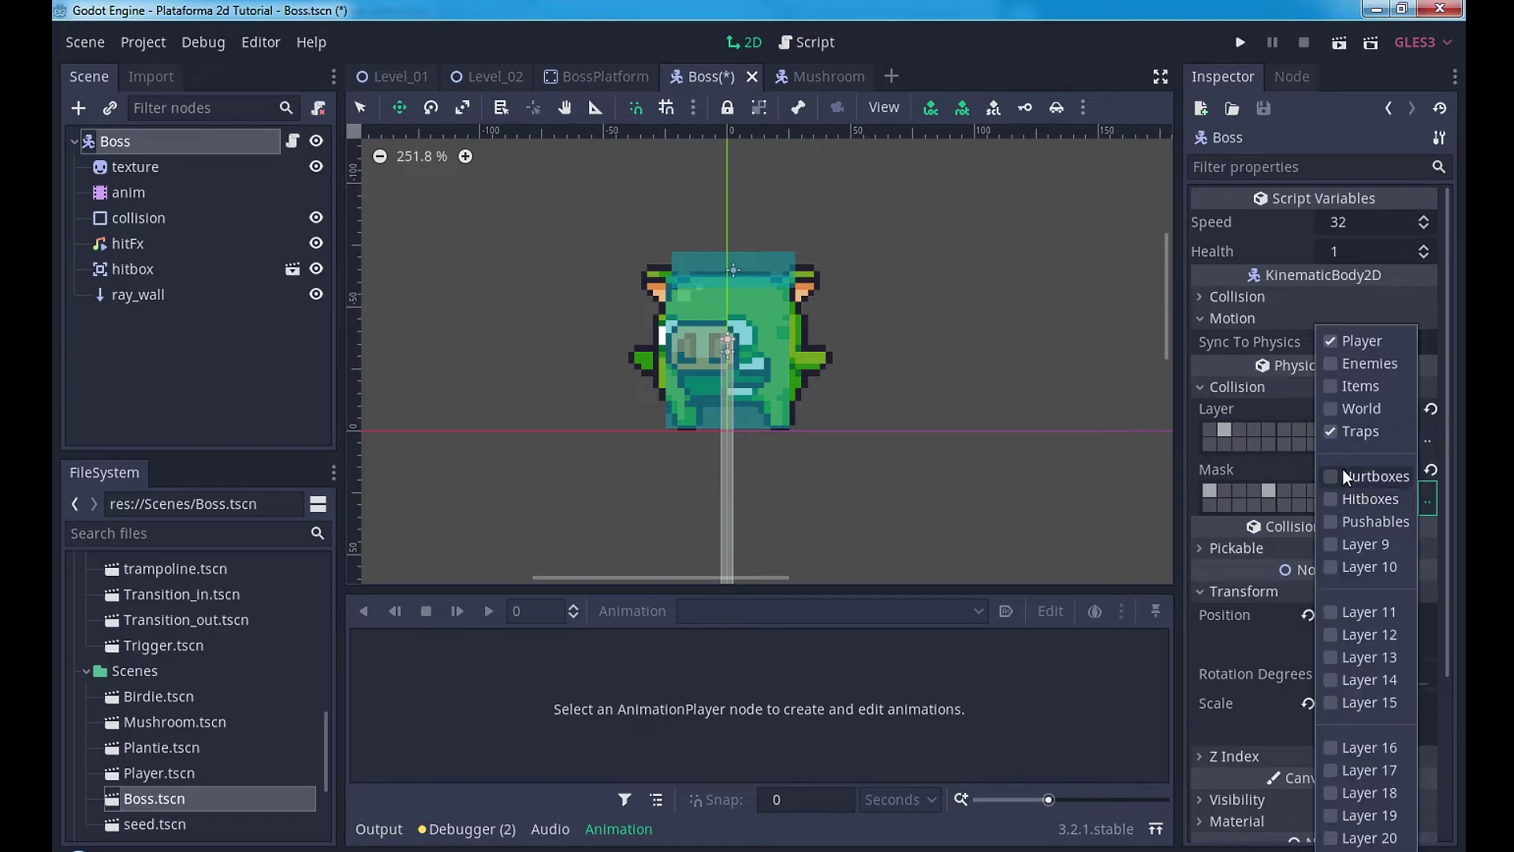
click(1330, 432)
click(1329, 409)
click(1050, 371)
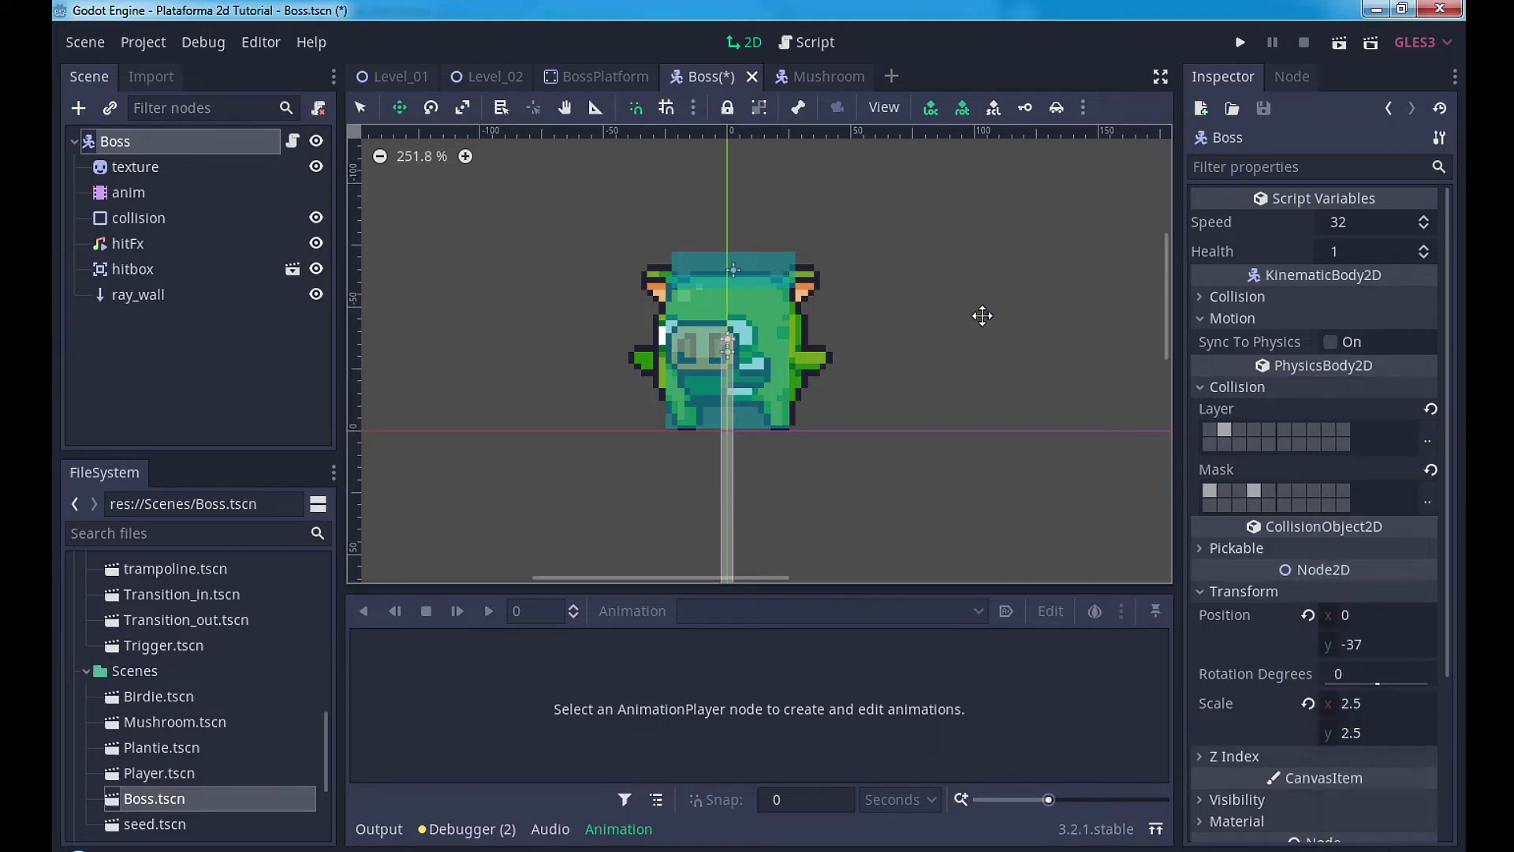
click(495, 76)
click(1344, 44)
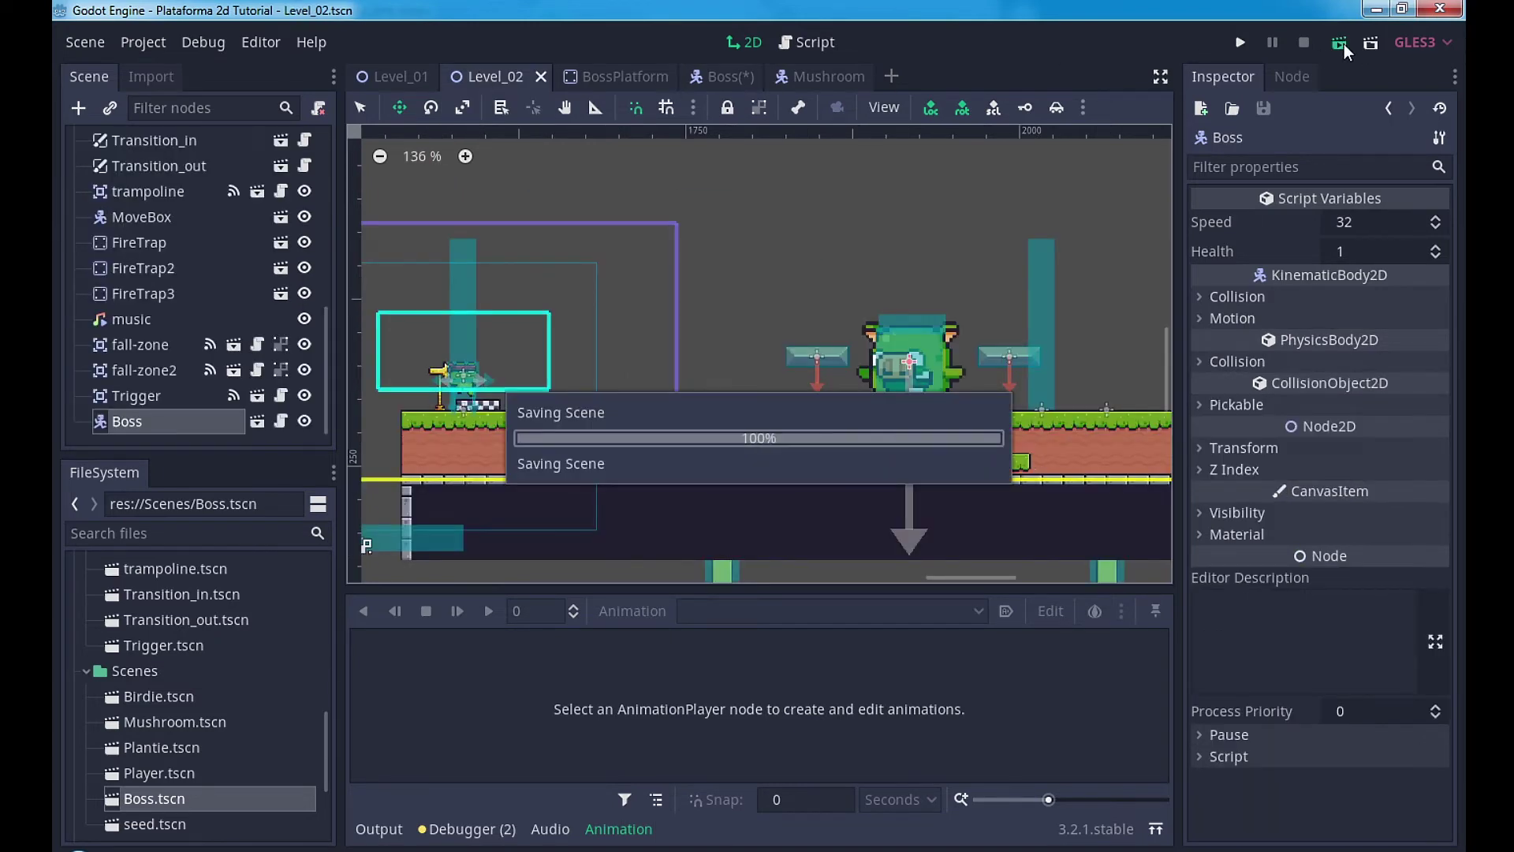
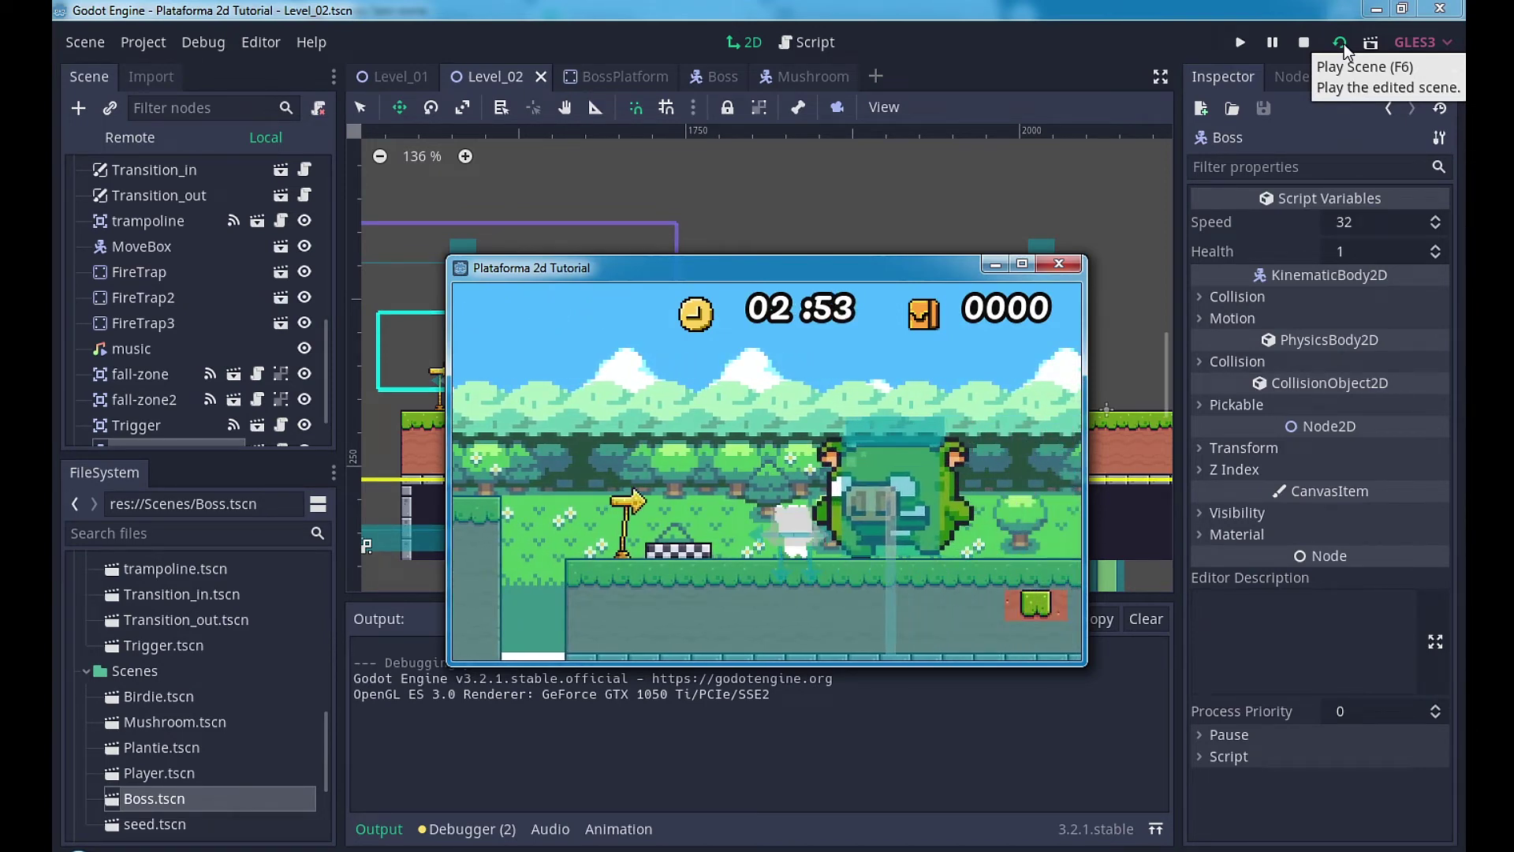
Step: Stop the Level_02 test run, save the level, and switch to the Boss scene
click(1059, 264)
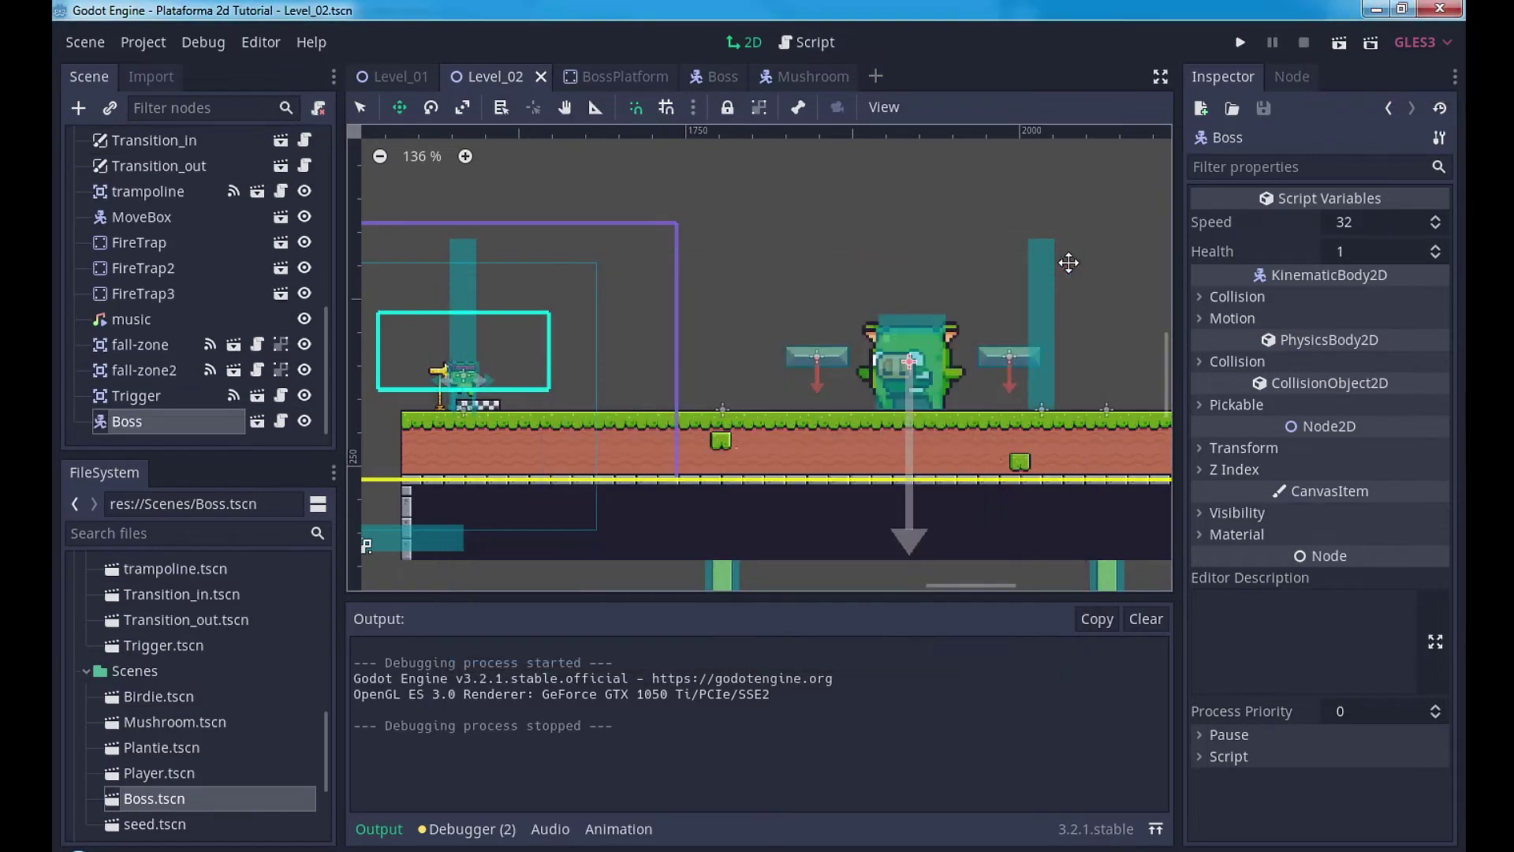
key(ctrl+s)
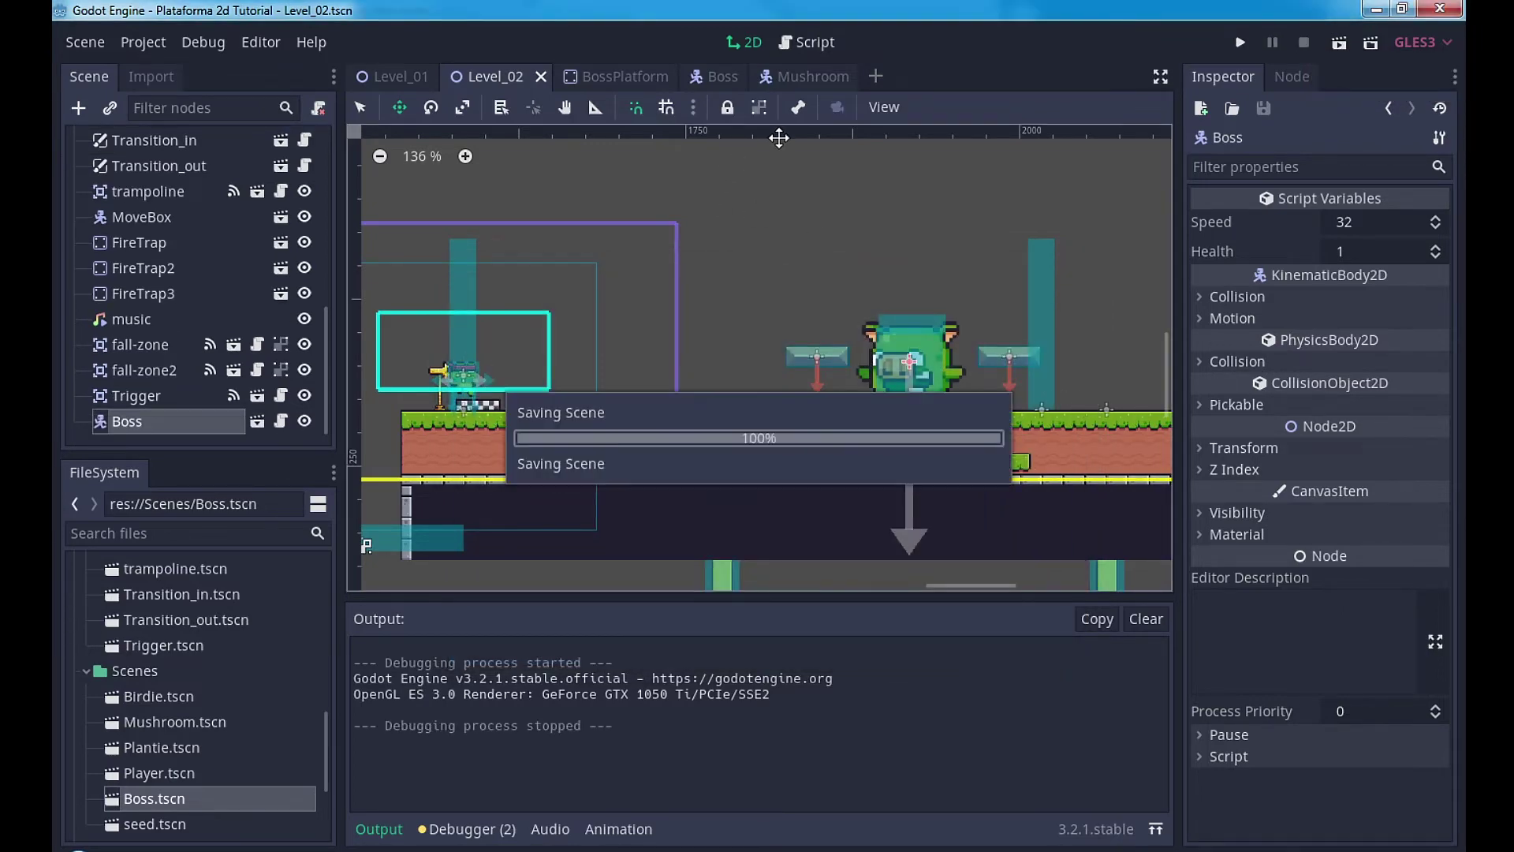
click(726, 74)
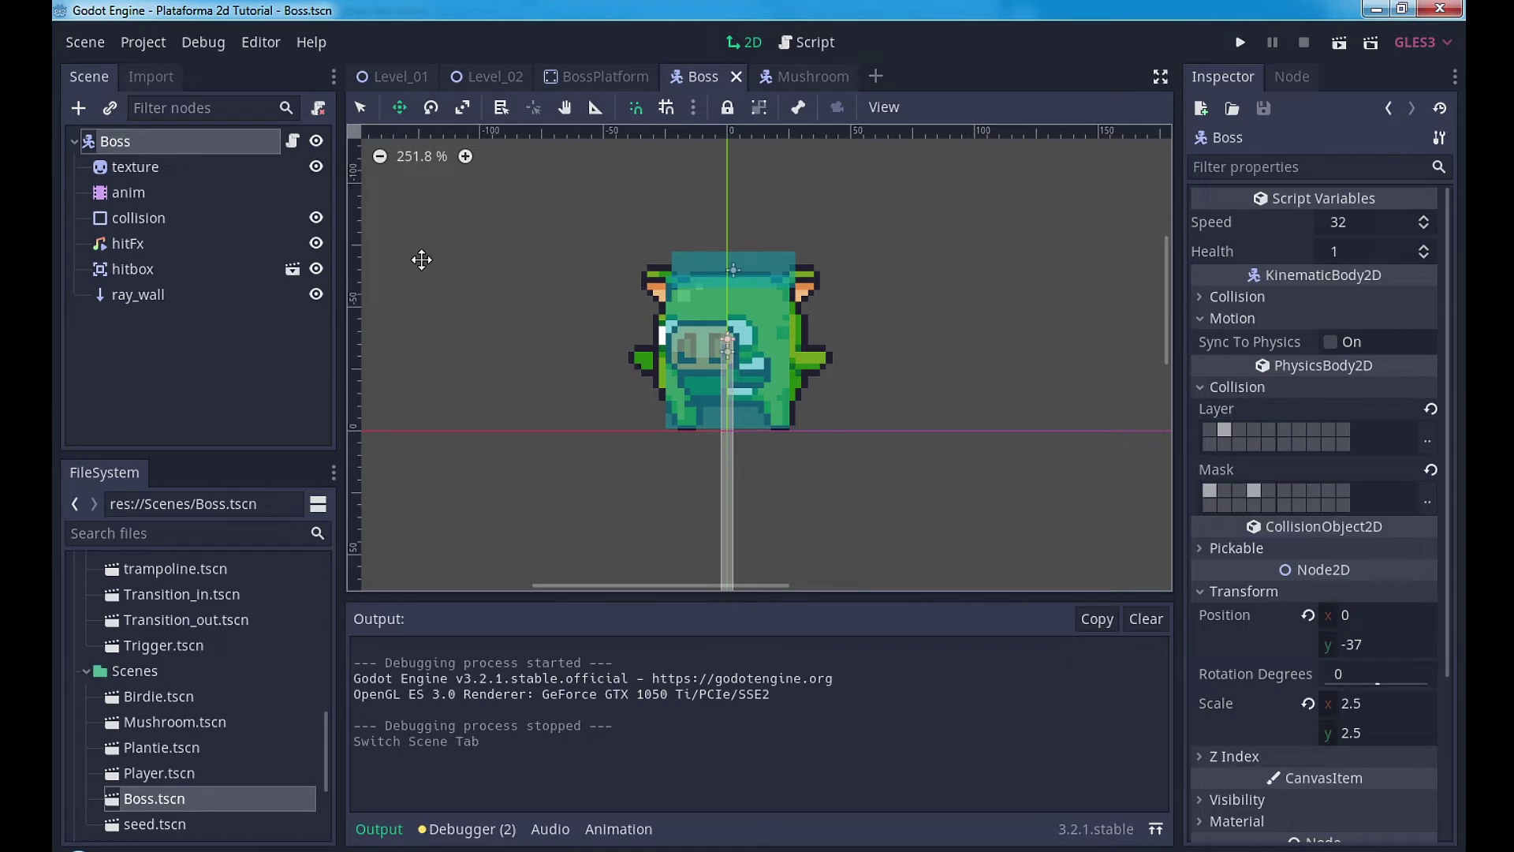
Step: Enable the boss's ray_wall raycast with Cast To (-16, 0) and save
click(150, 296)
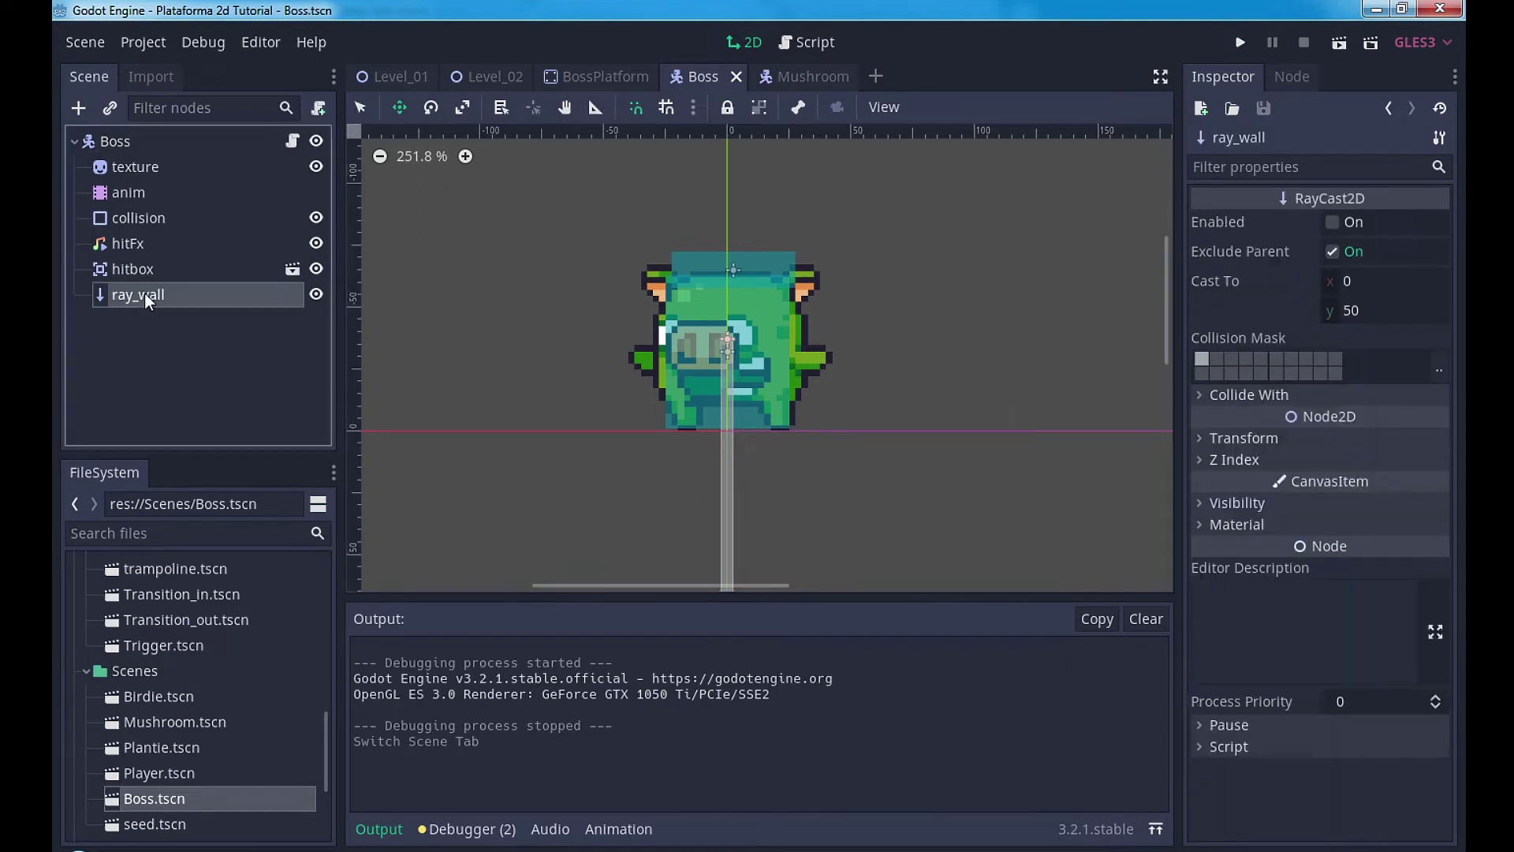
click(1349, 279)
text(6)
key(Return)
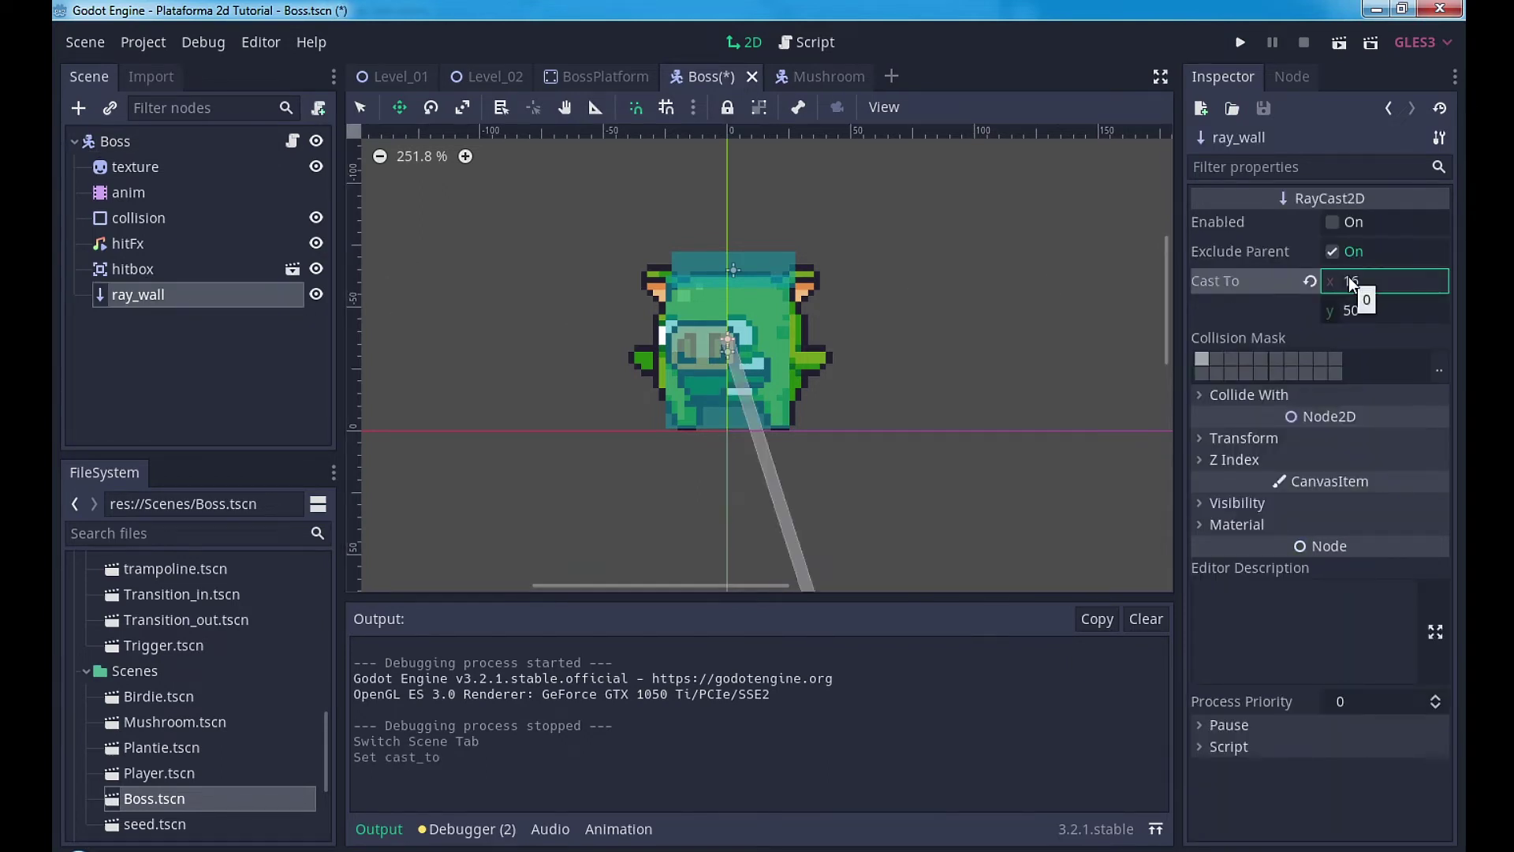
click(1351, 308)
text(0)
key(Return)
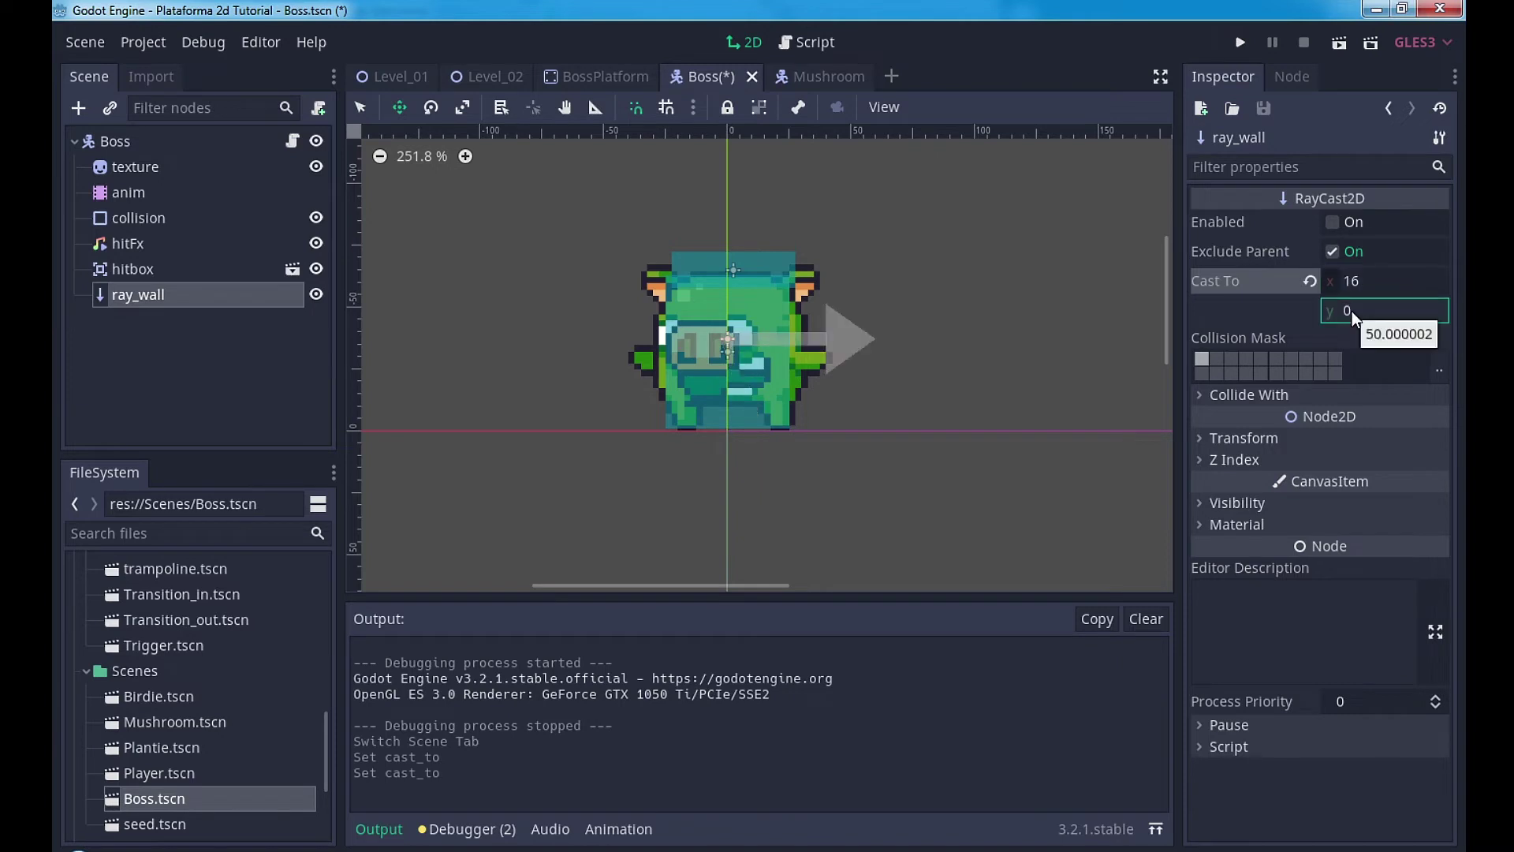
click(1369, 280)
text(-)
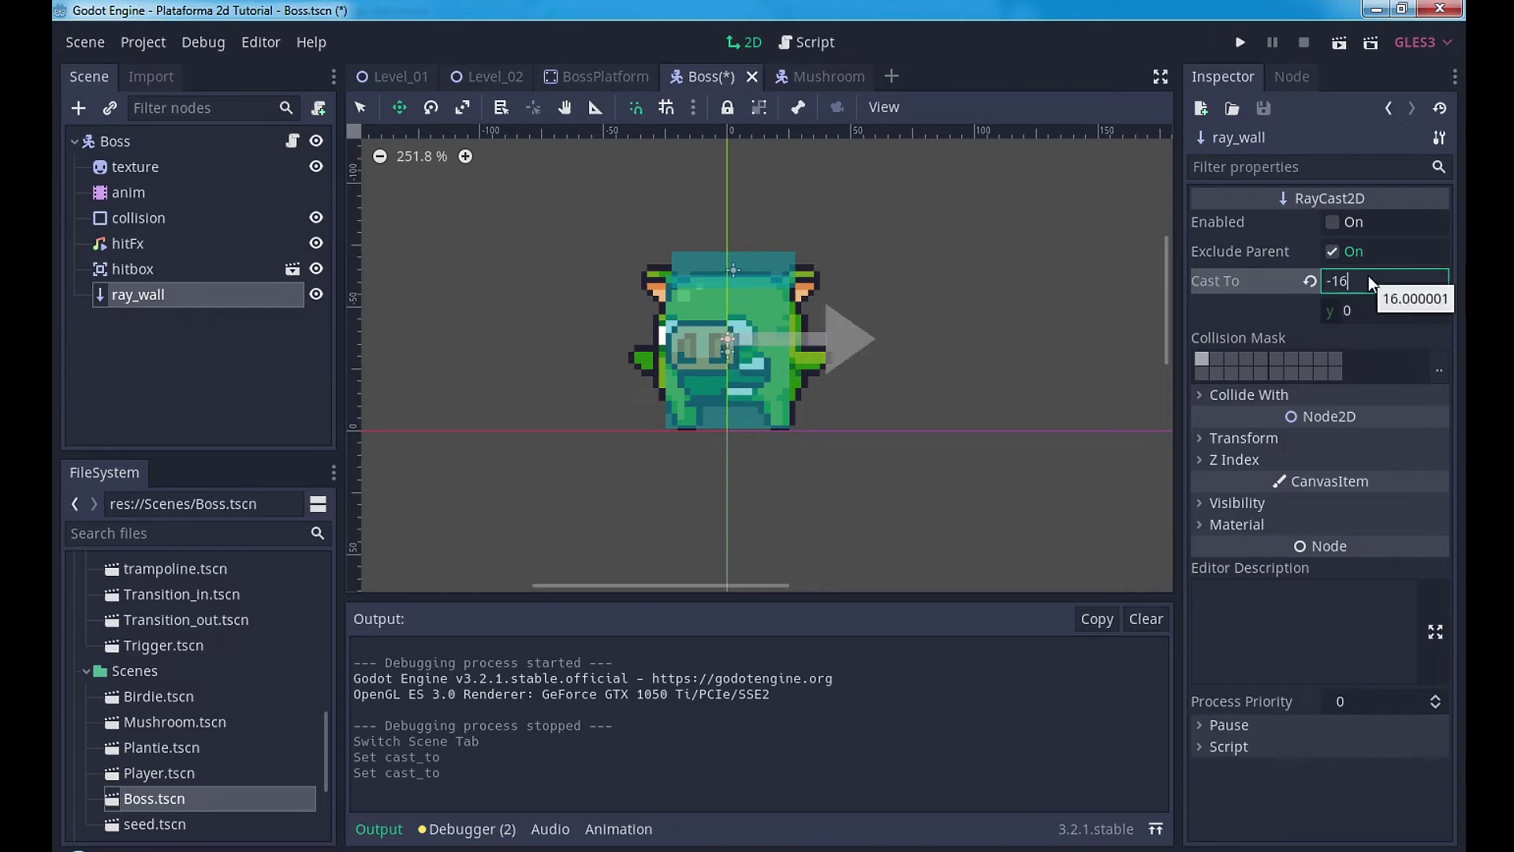
key(Return)
click(1333, 221)
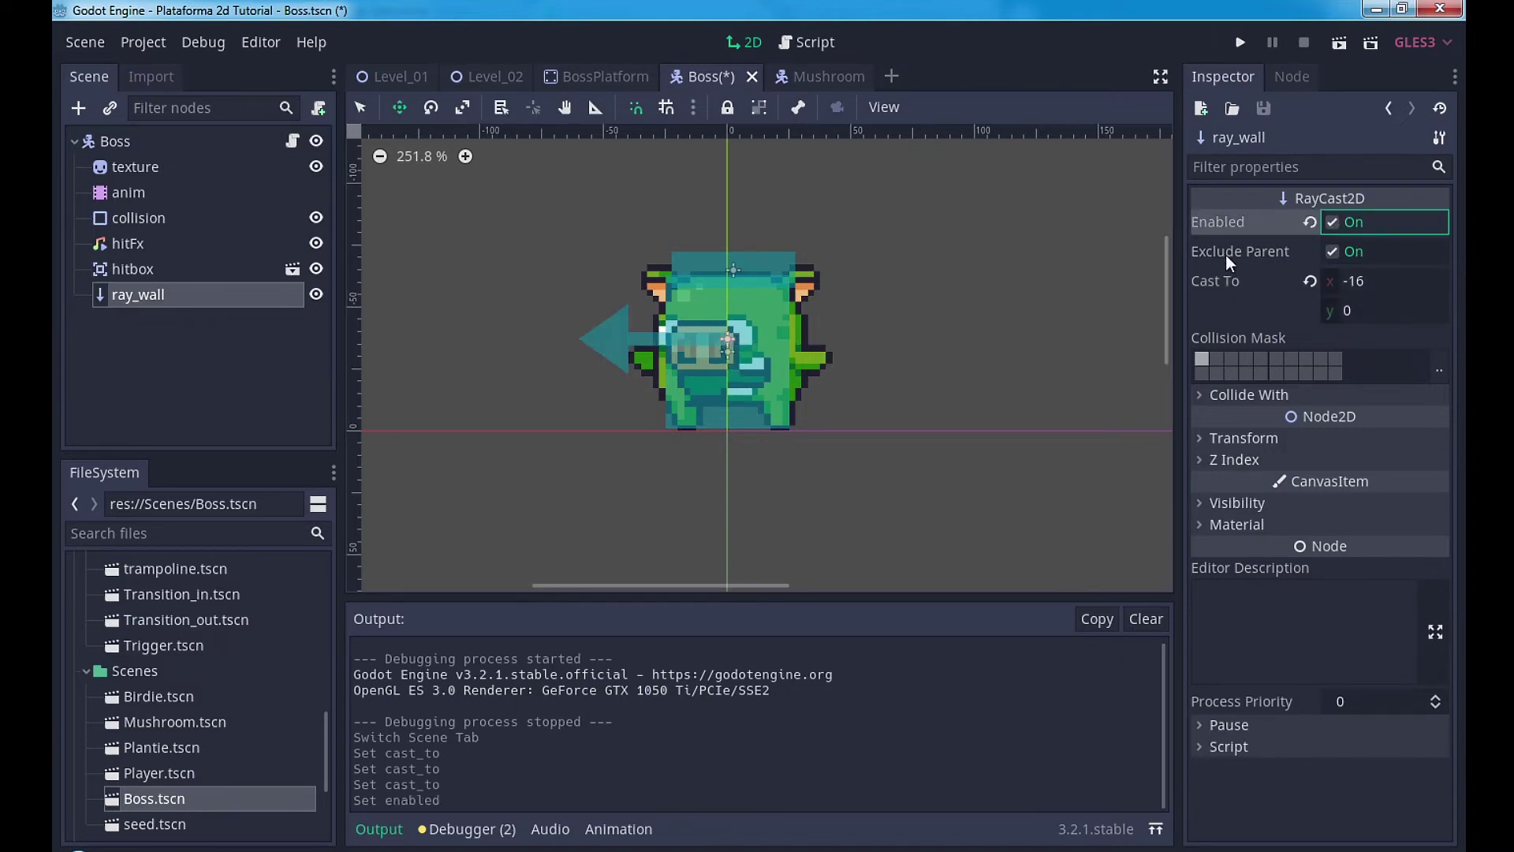
key(ctrl+s)
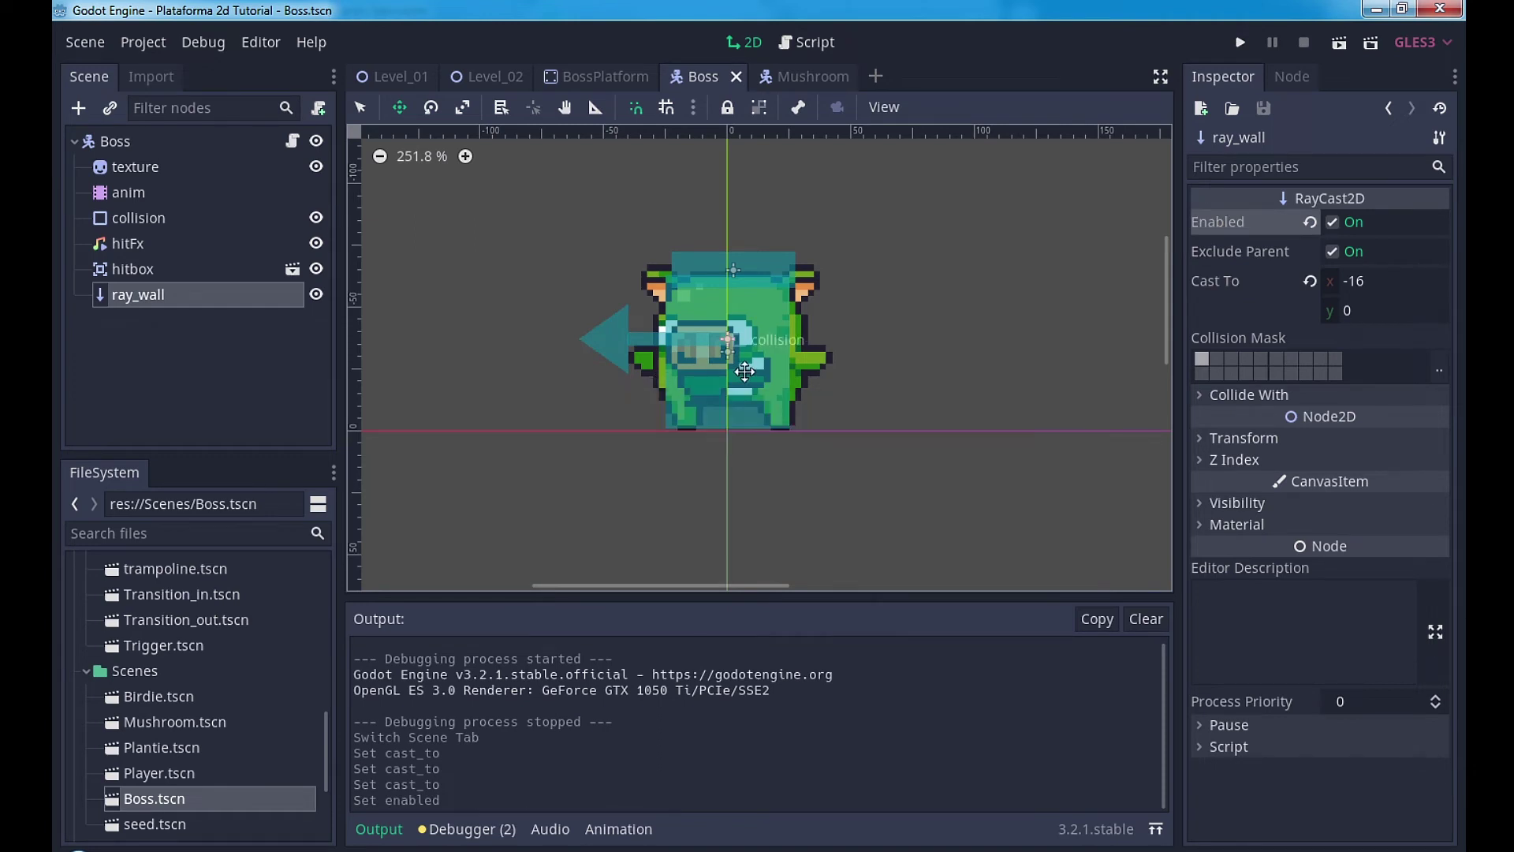
Step: Change ray_wall's collision mask from Player to World and save the Boss scene
click(1440, 379)
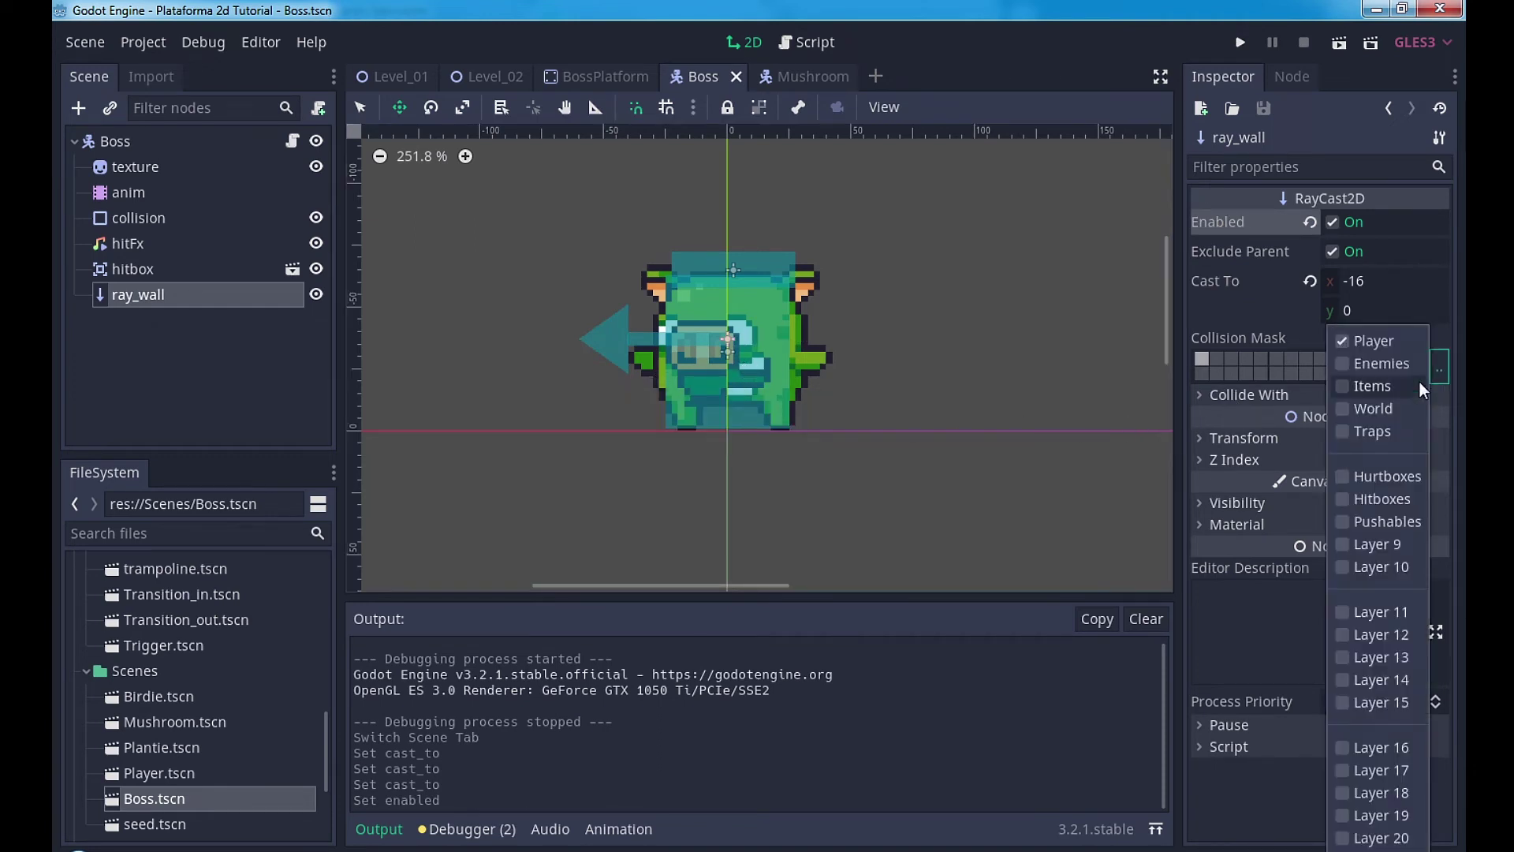
click(1344, 407)
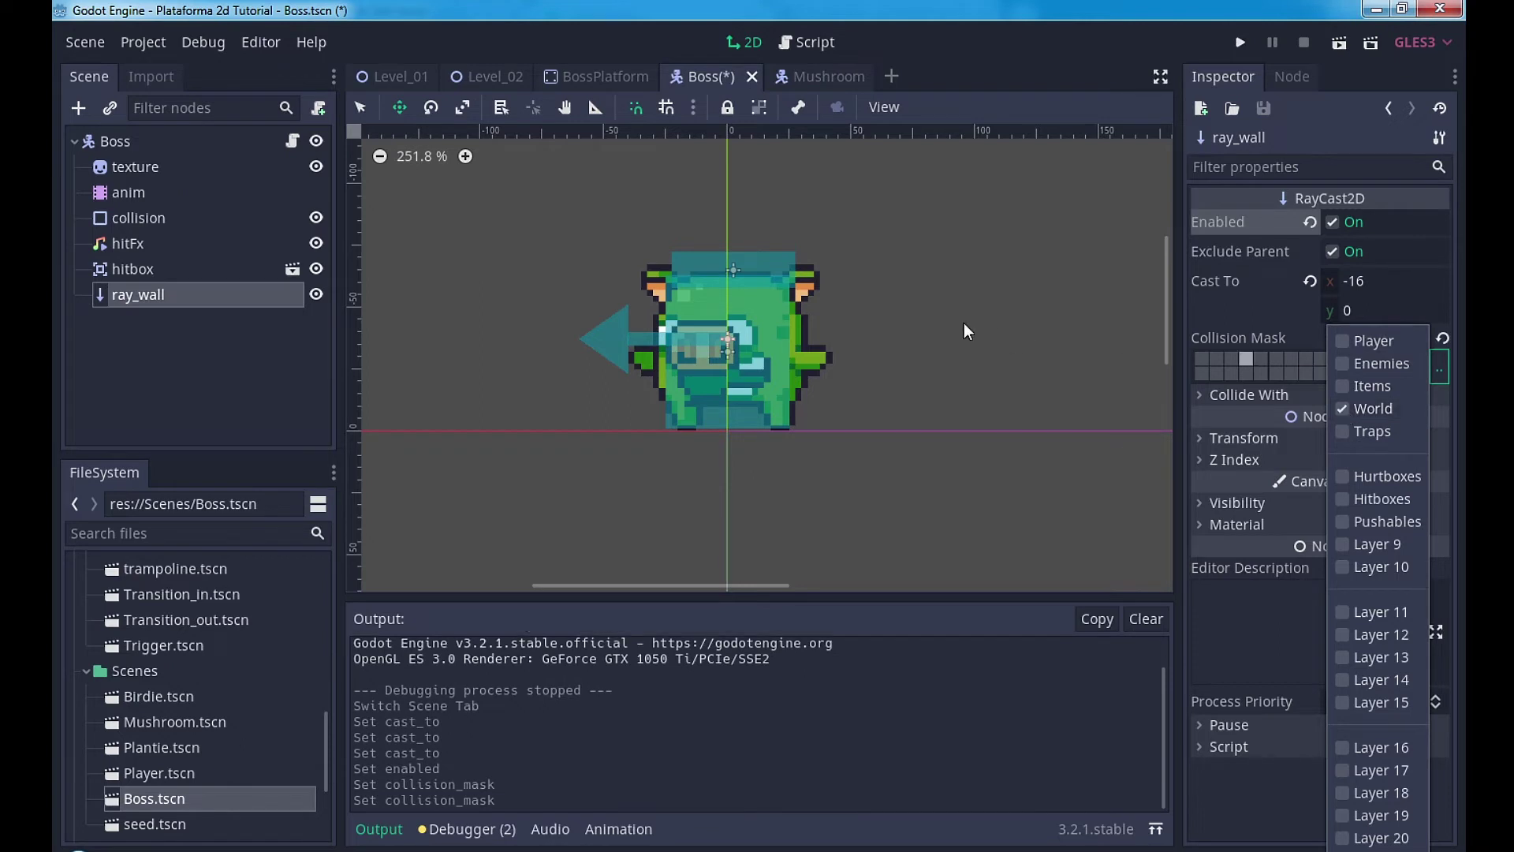
click(958, 327)
key(ctrl+s)
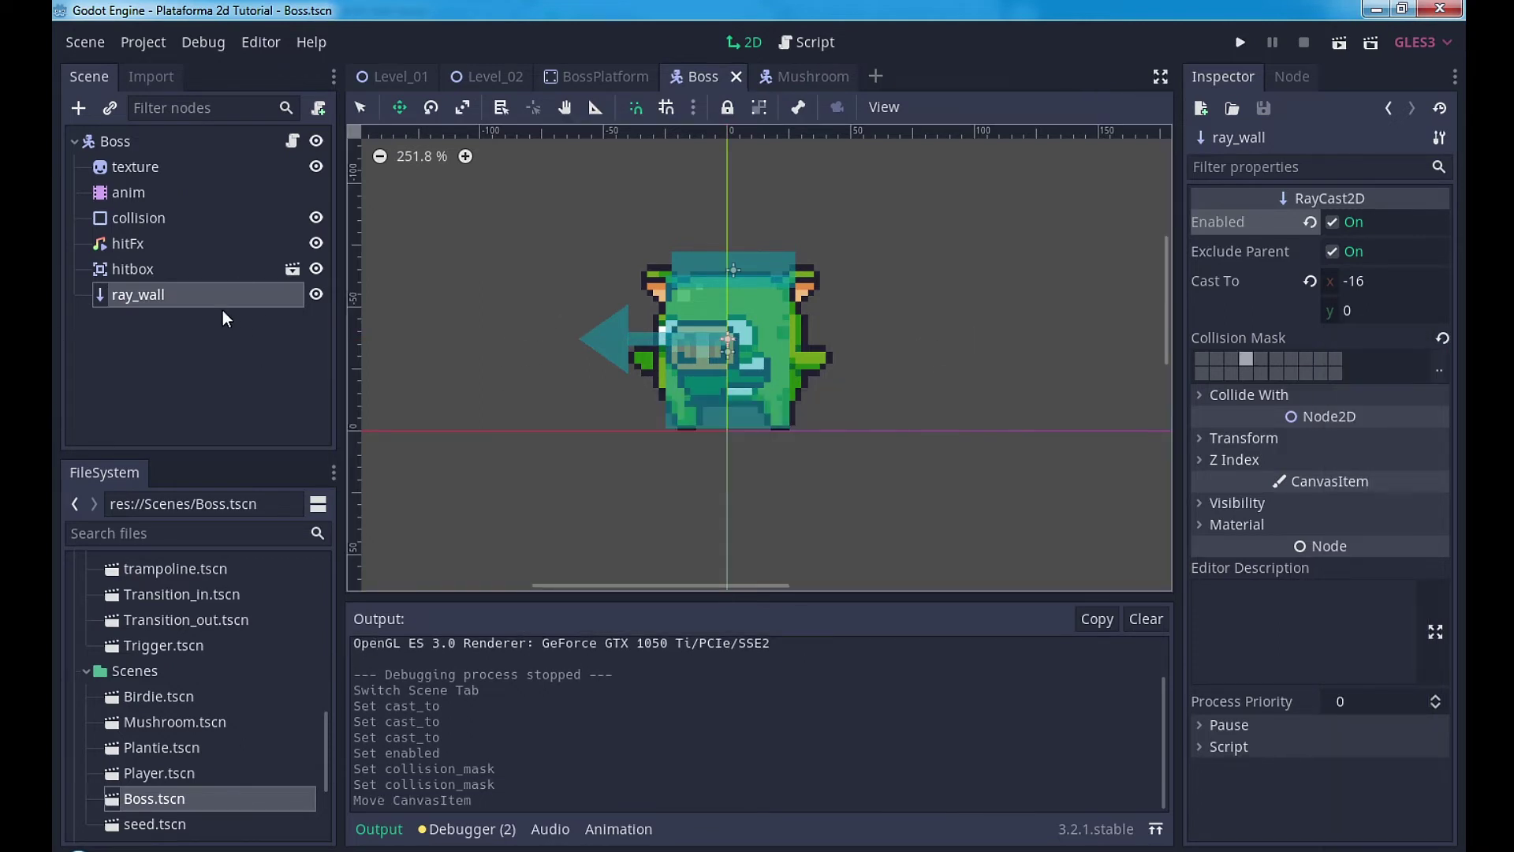
Step: Select the hitFx sound player and expand the Sounds folder in FileSystem
click(139, 241)
scroll(124, 716, down, 3)
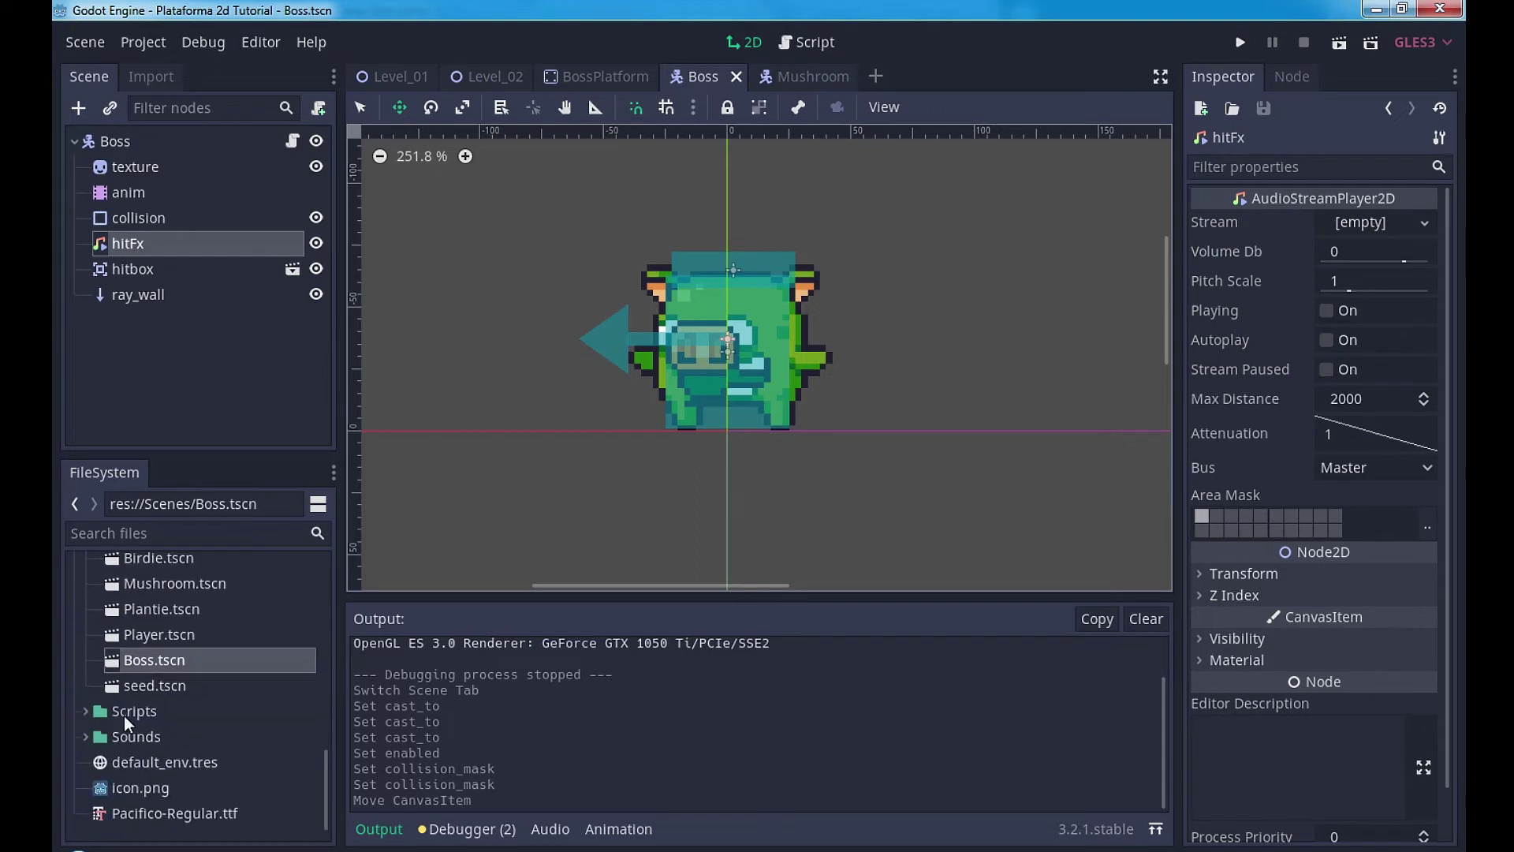
click(88, 733)
scroll(186, 766, down, 4)
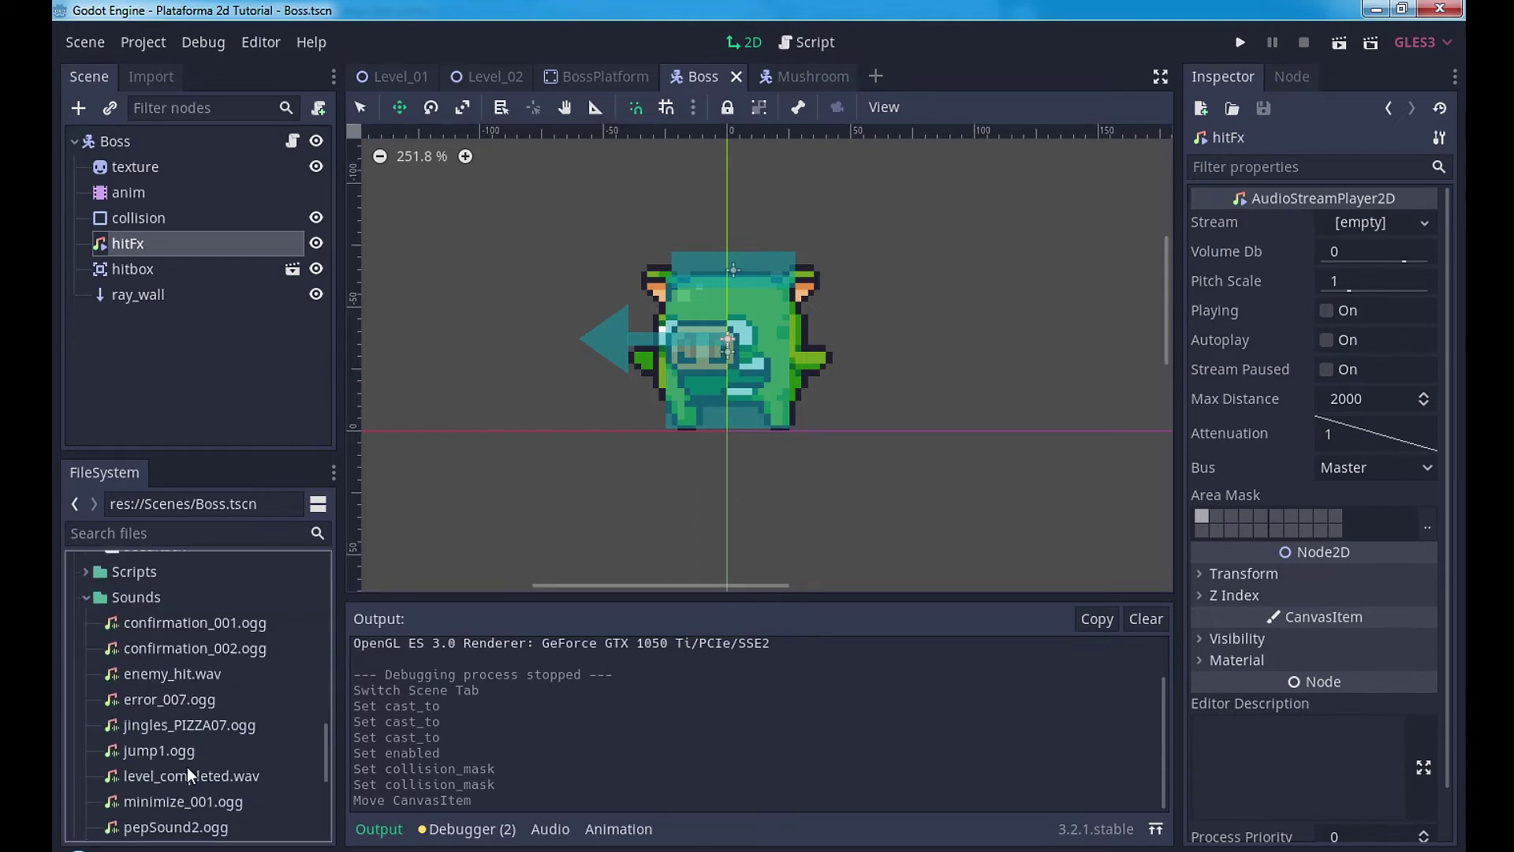
scroll(201, 727, down, 1)
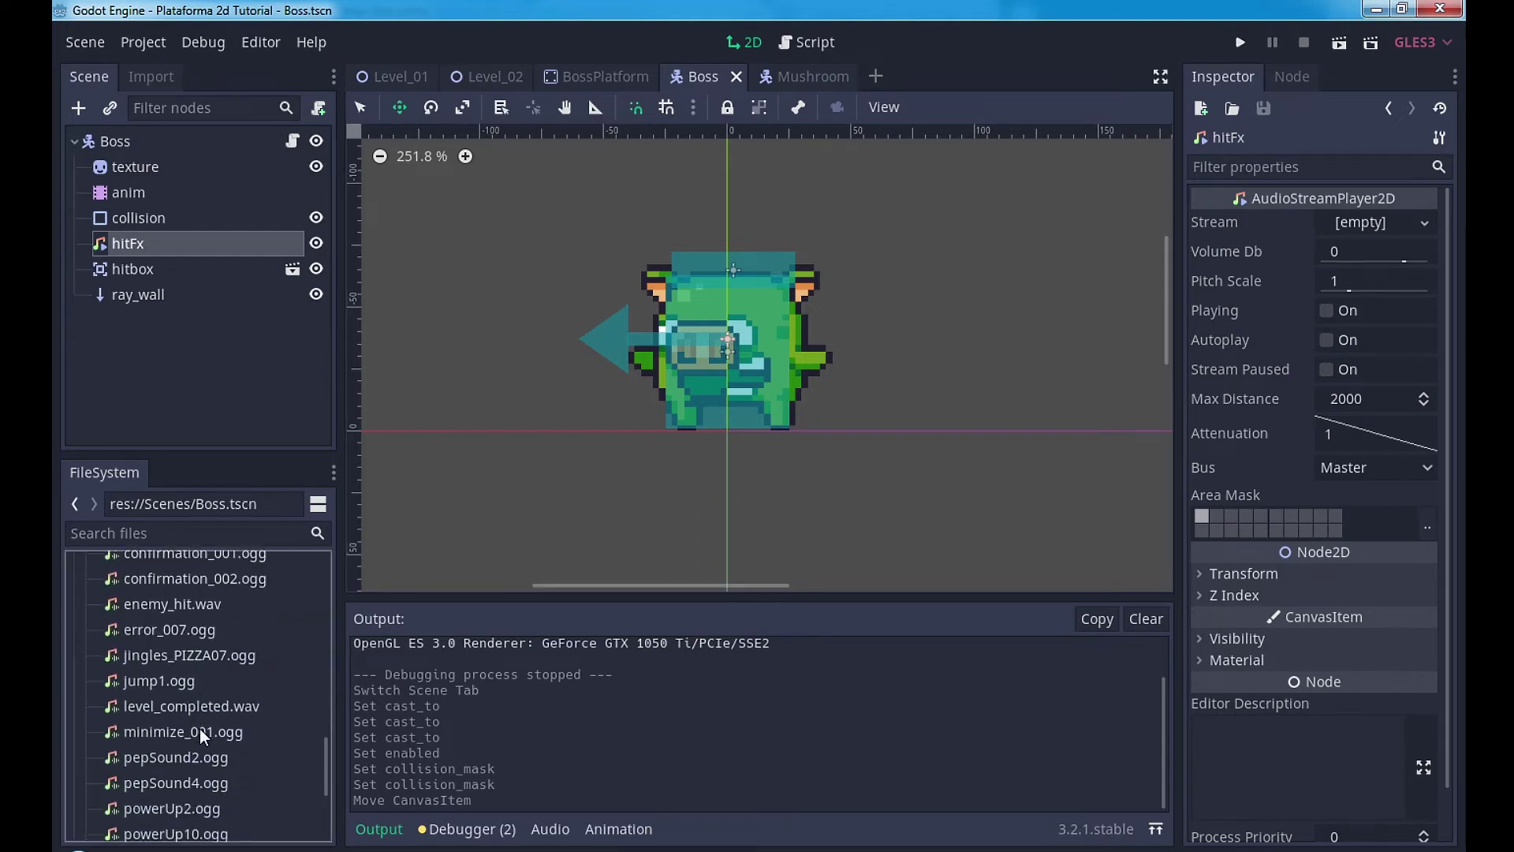
scroll(200, 741, down, 1)
scroll(202, 760, down, 1)
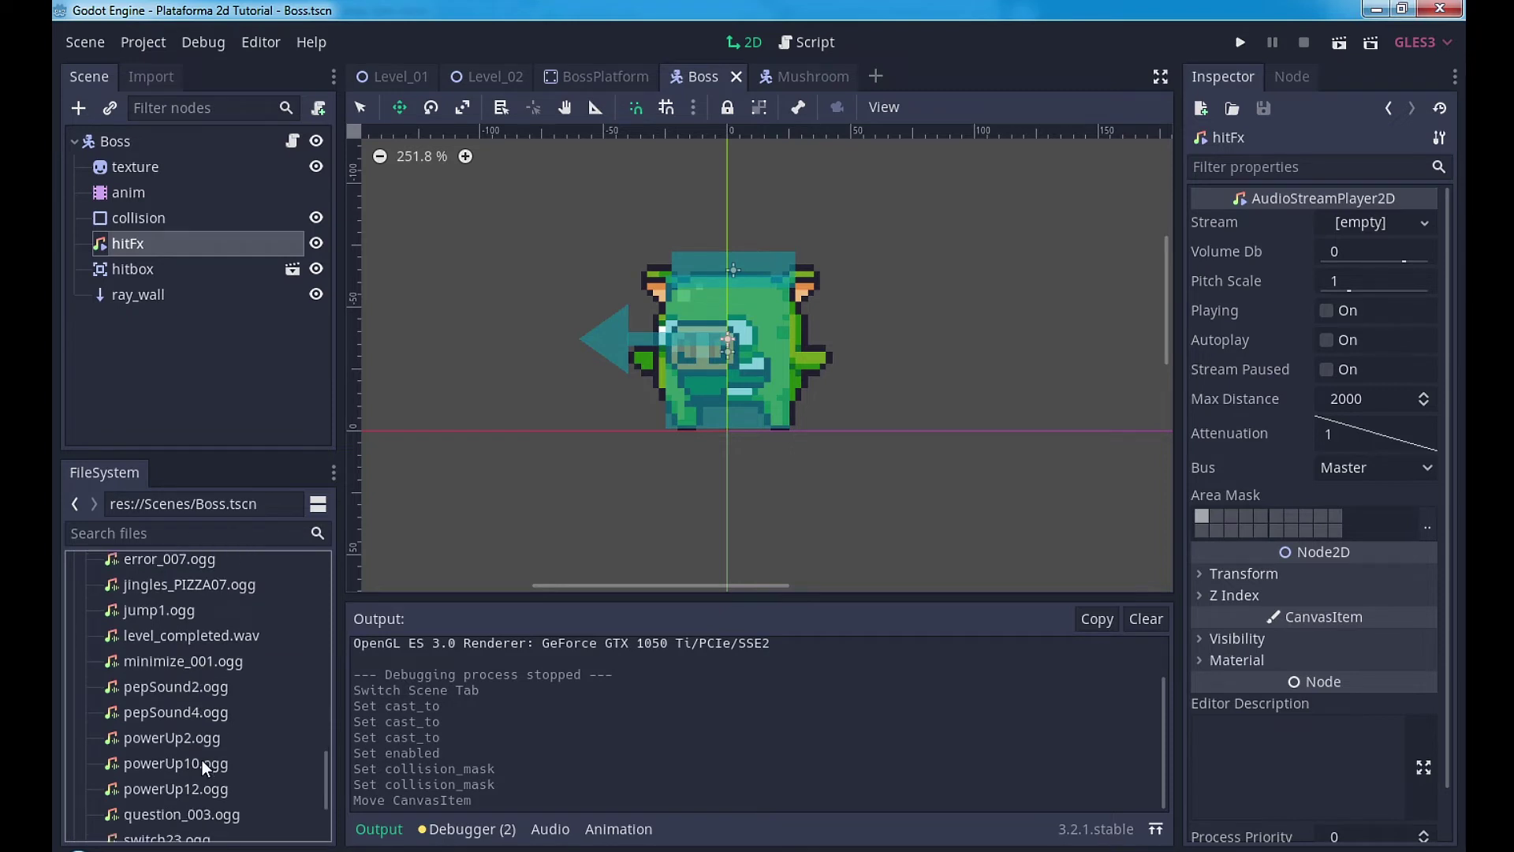
scroll(201, 760, down, 2)
scroll(202, 760, up, 4)
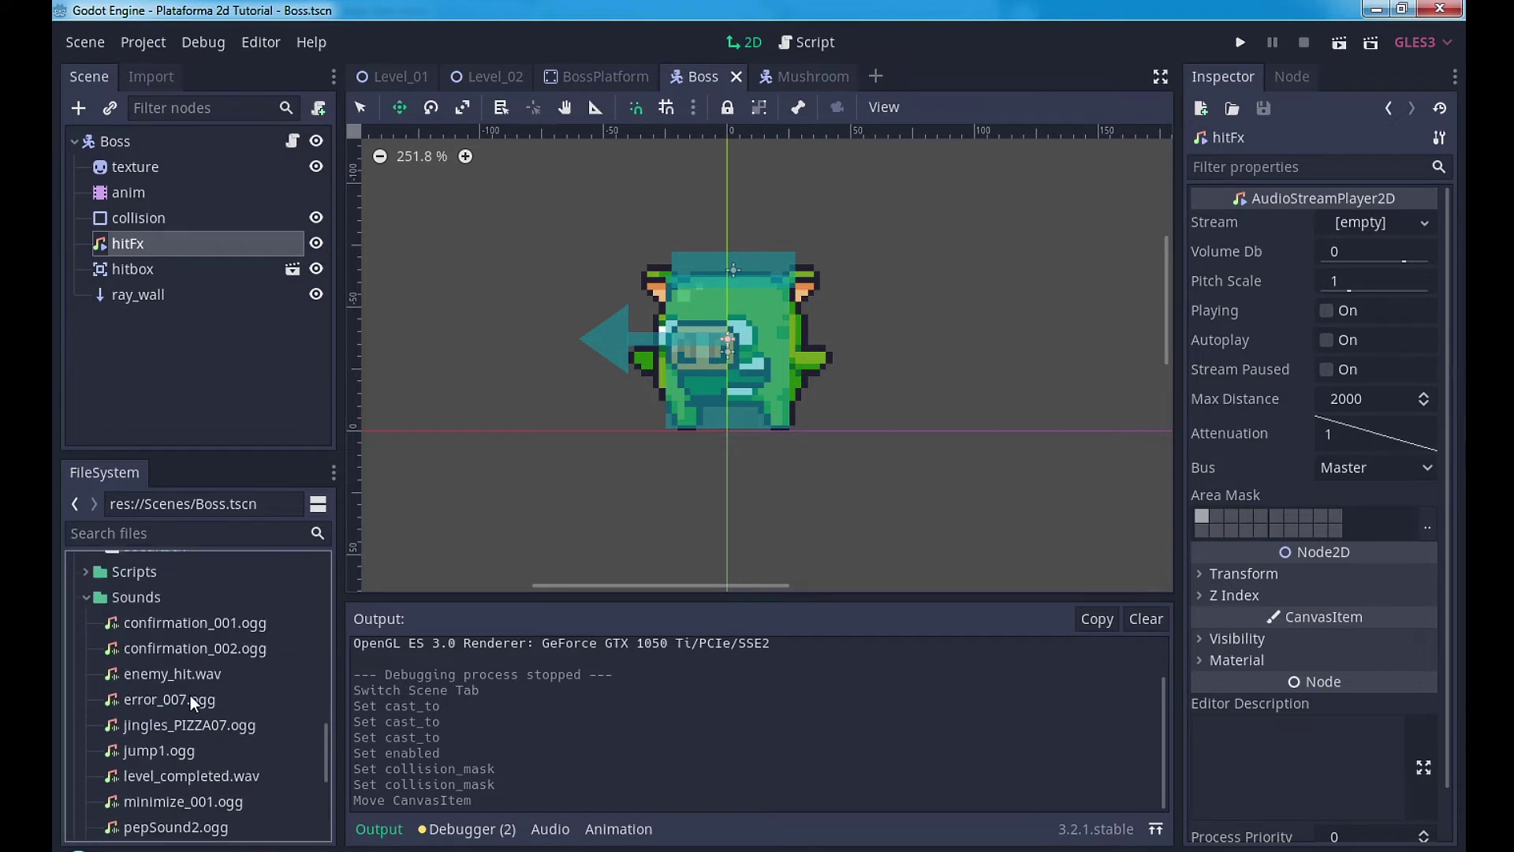
Step: Preview enemy_hit.wav and assign it as hitFx's Stream
click(190, 673)
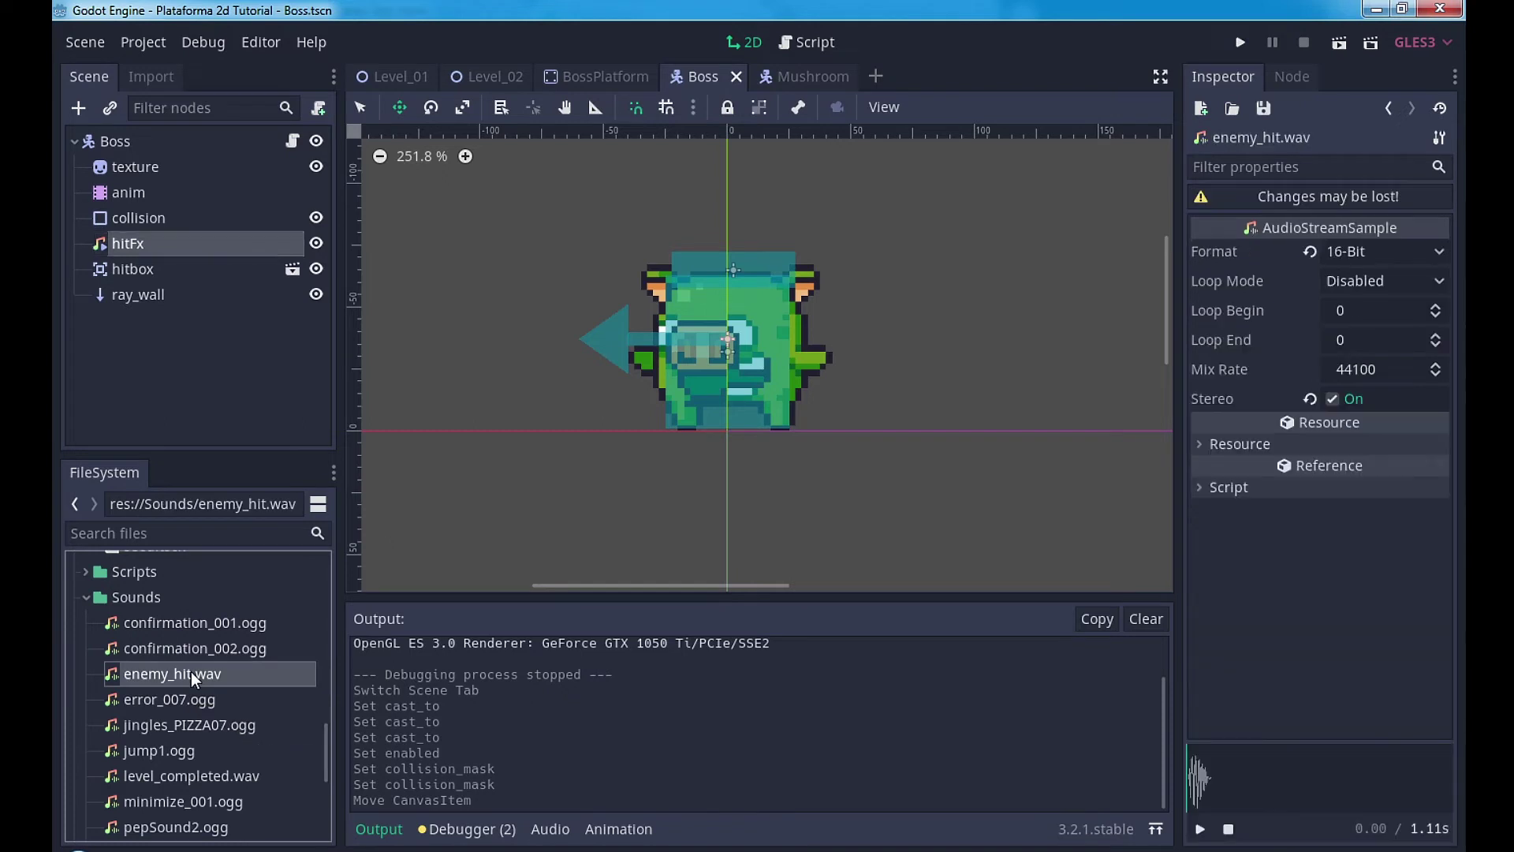
click(1197, 830)
mouse_move(179, 676)
mouse_down()
mouse_move(502, 607)
mouse_move(238, 669)
mouse_move(1365, 224)
mouse_up()
click(117, 252)
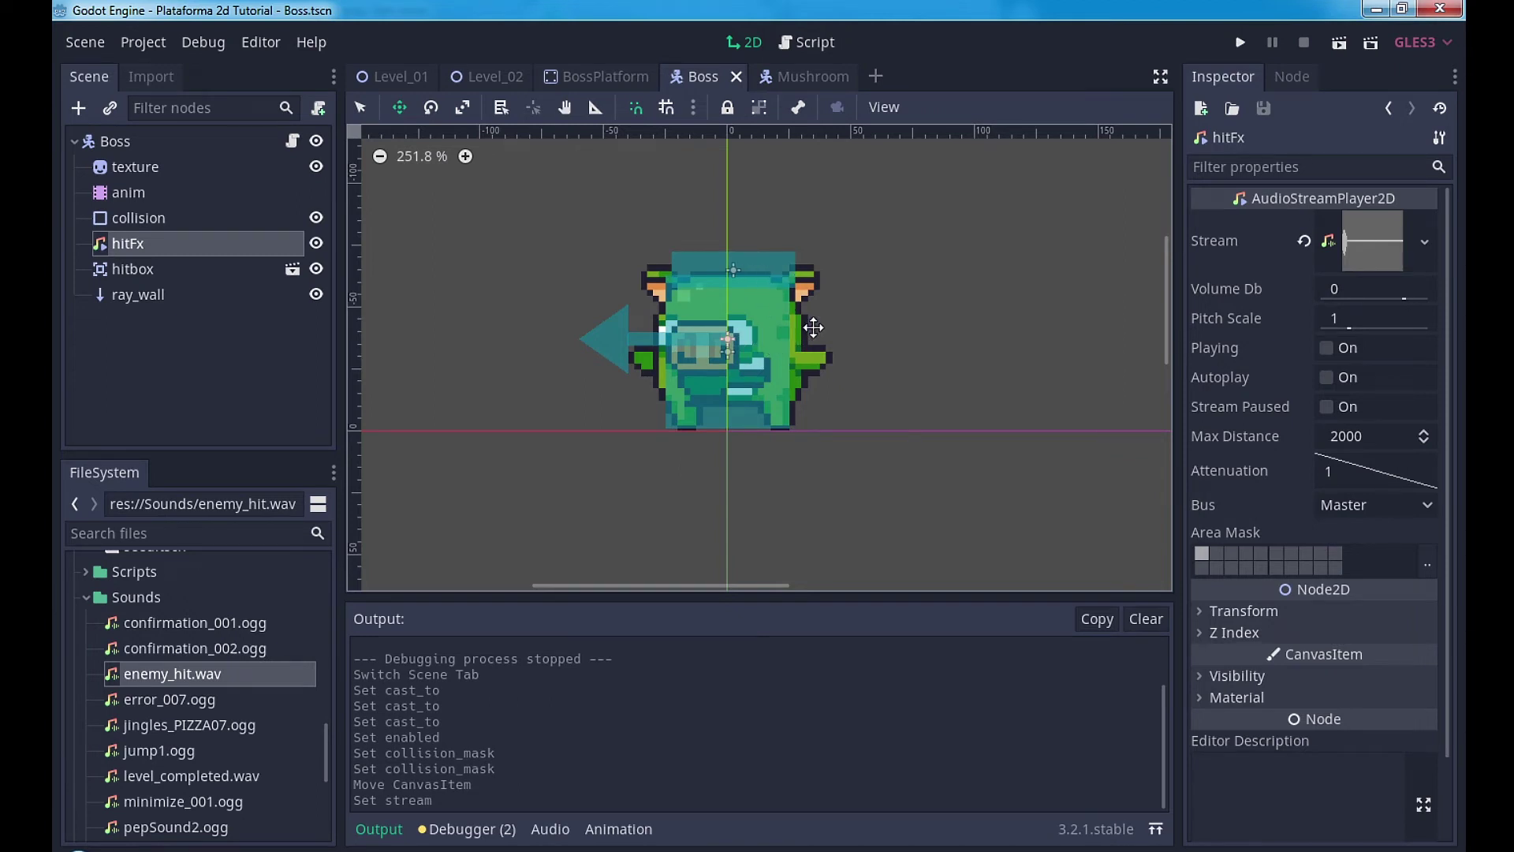
Step: Replace pass in Boss.gd's _ready with set_physics_process(false), then return to Level_02
click(812, 39)
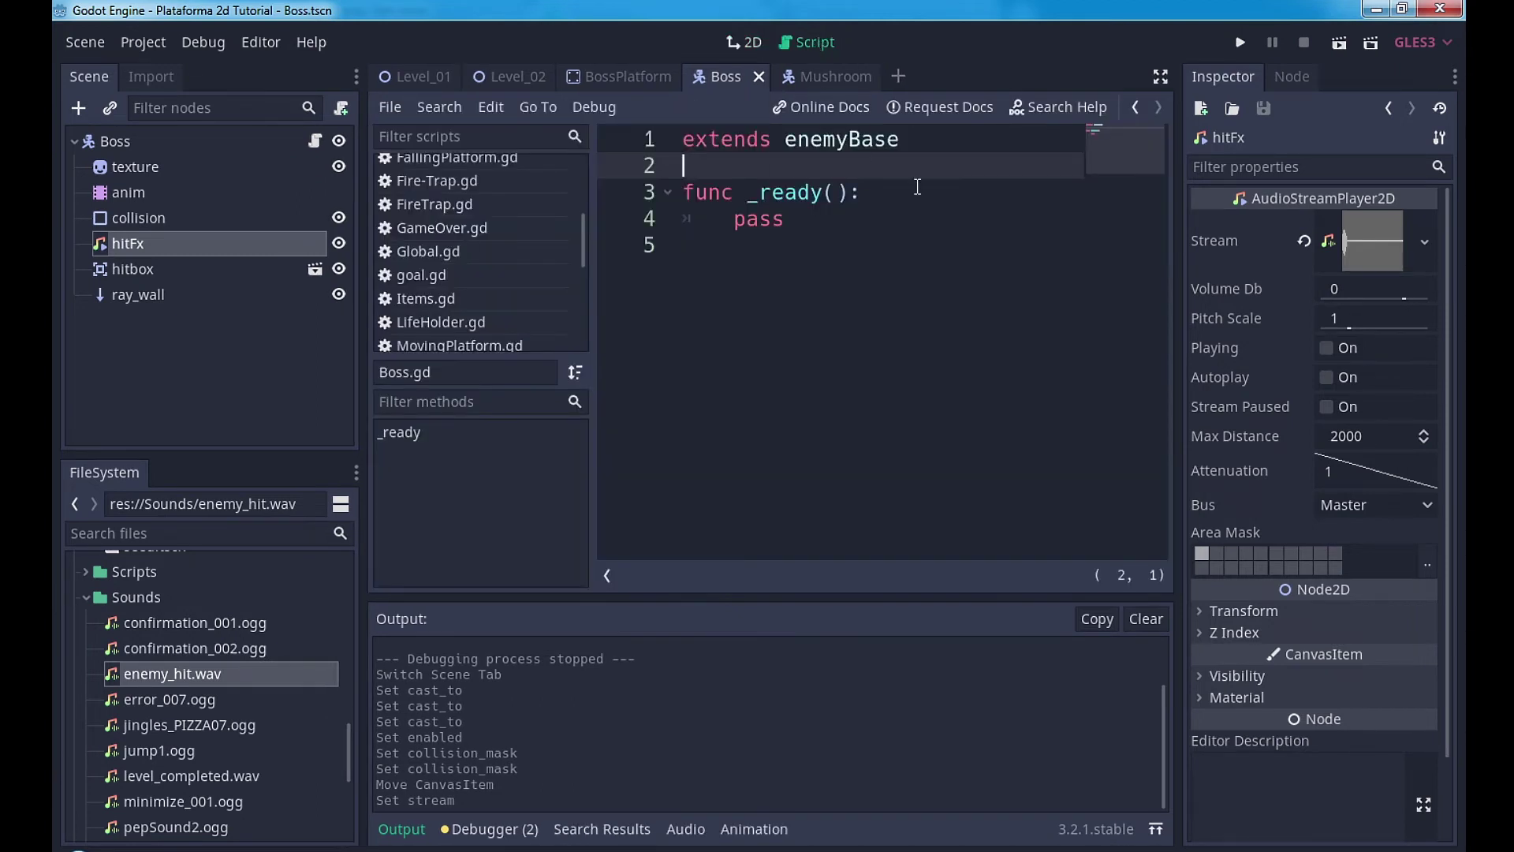
click(1159, 77)
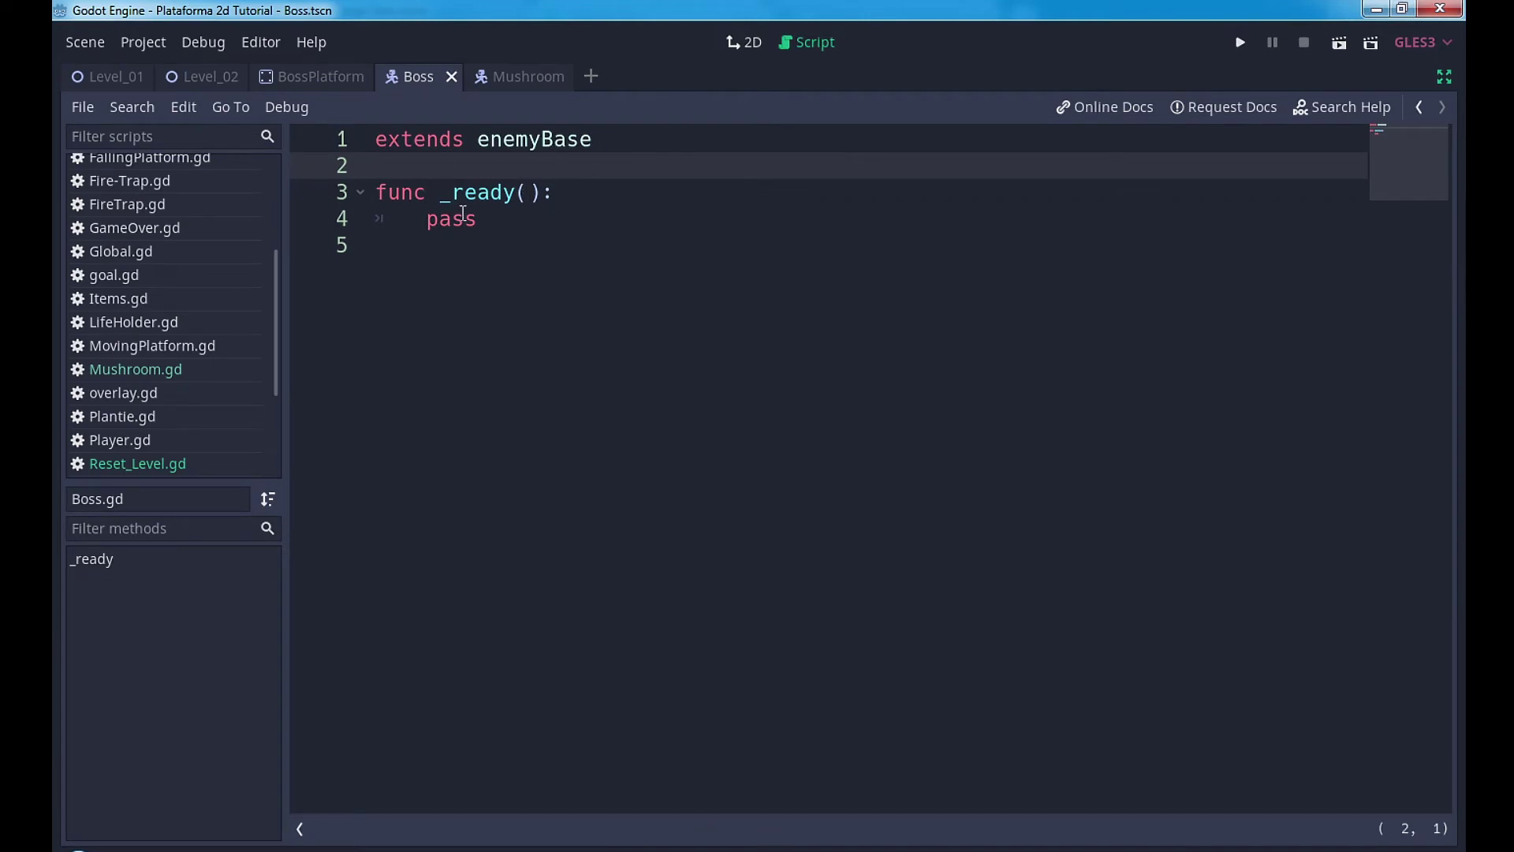
drag(479, 219, 427, 218)
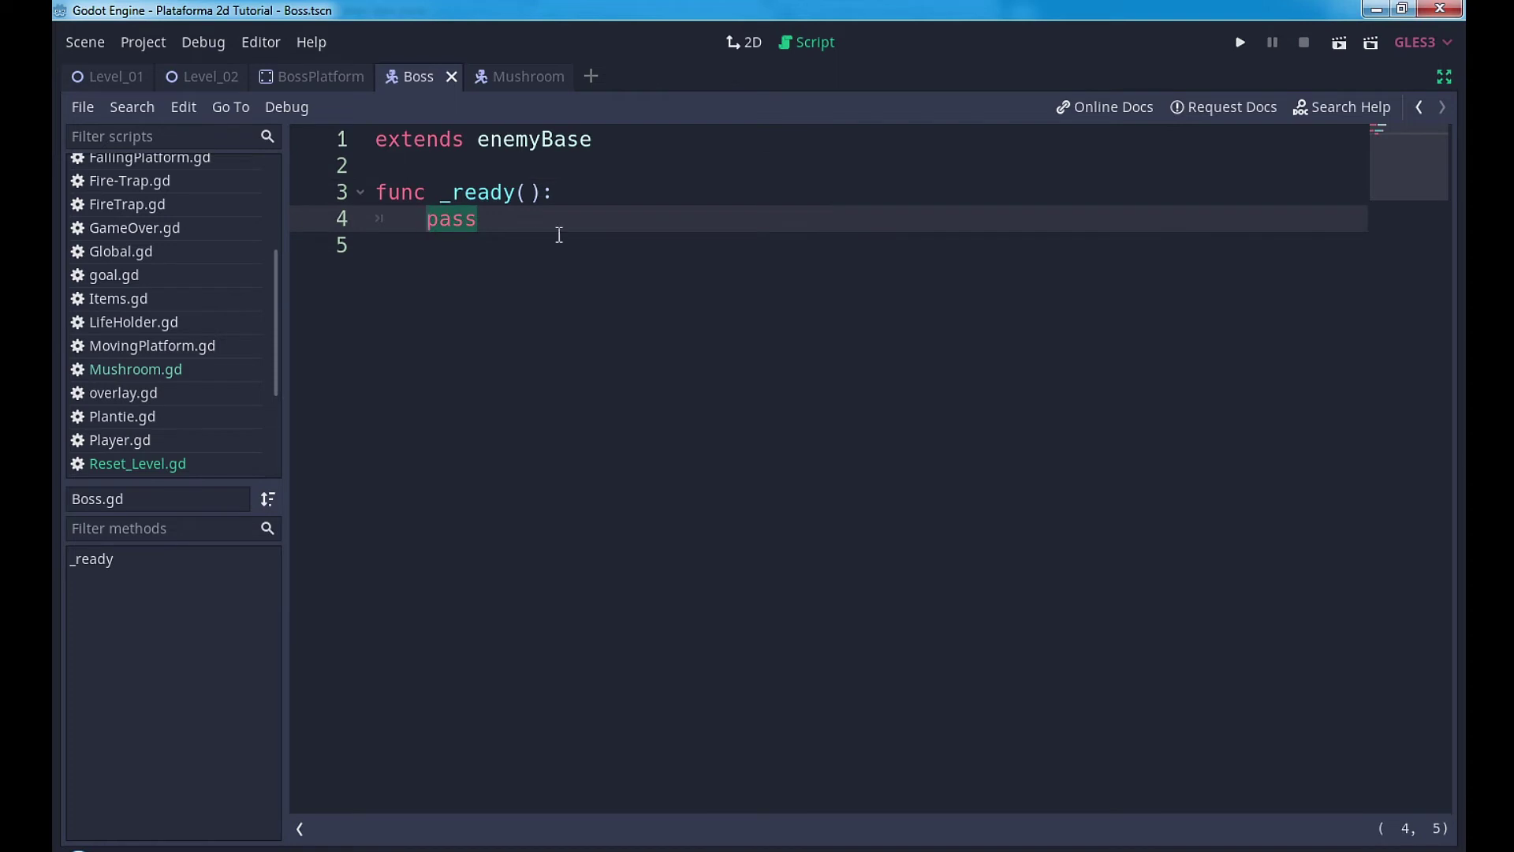
text(set_)
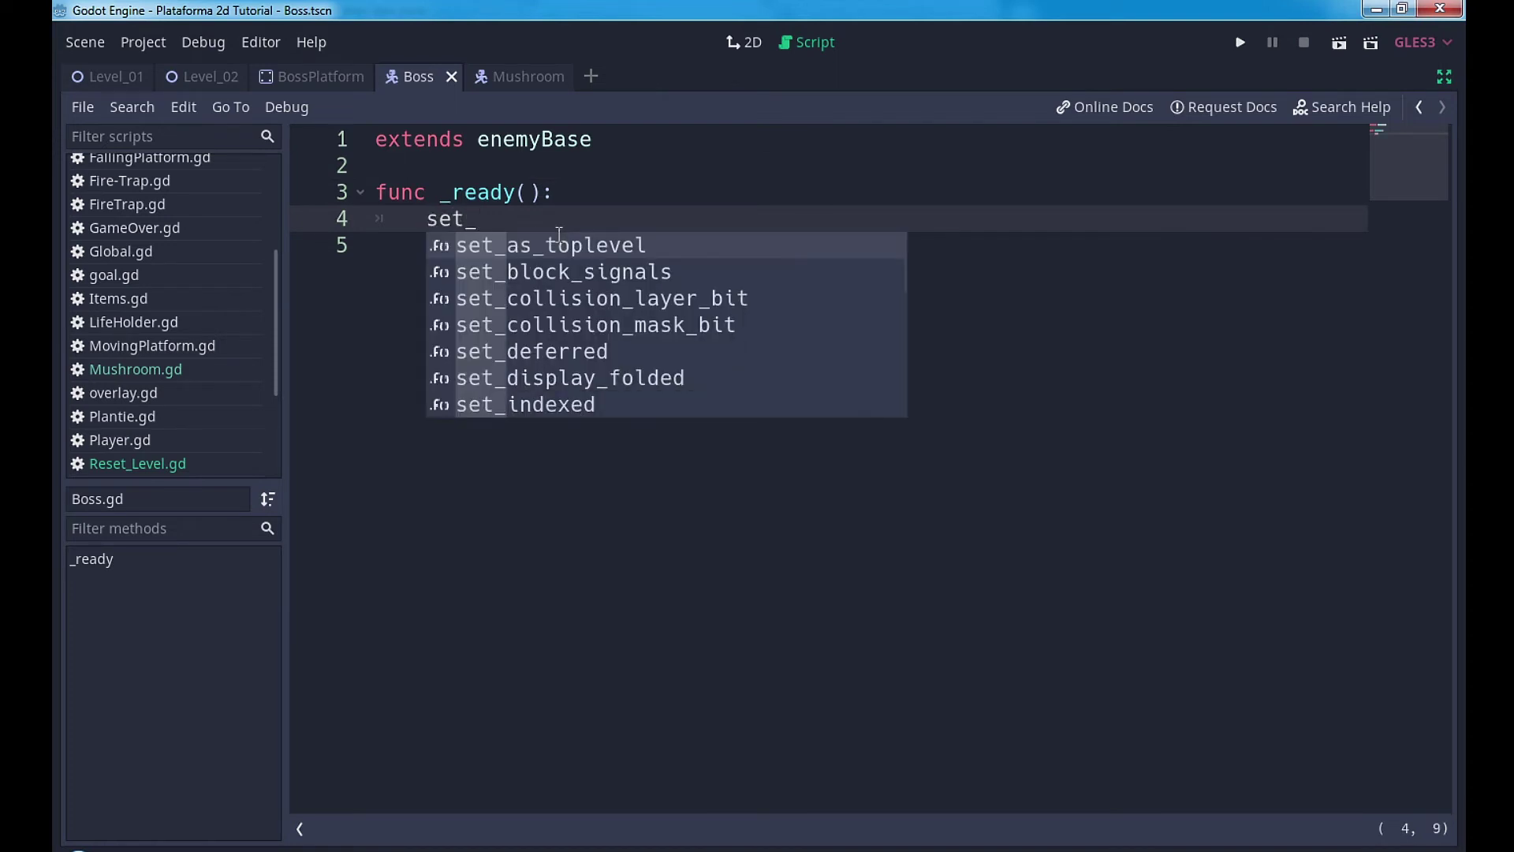
text(ph)
key(Return)
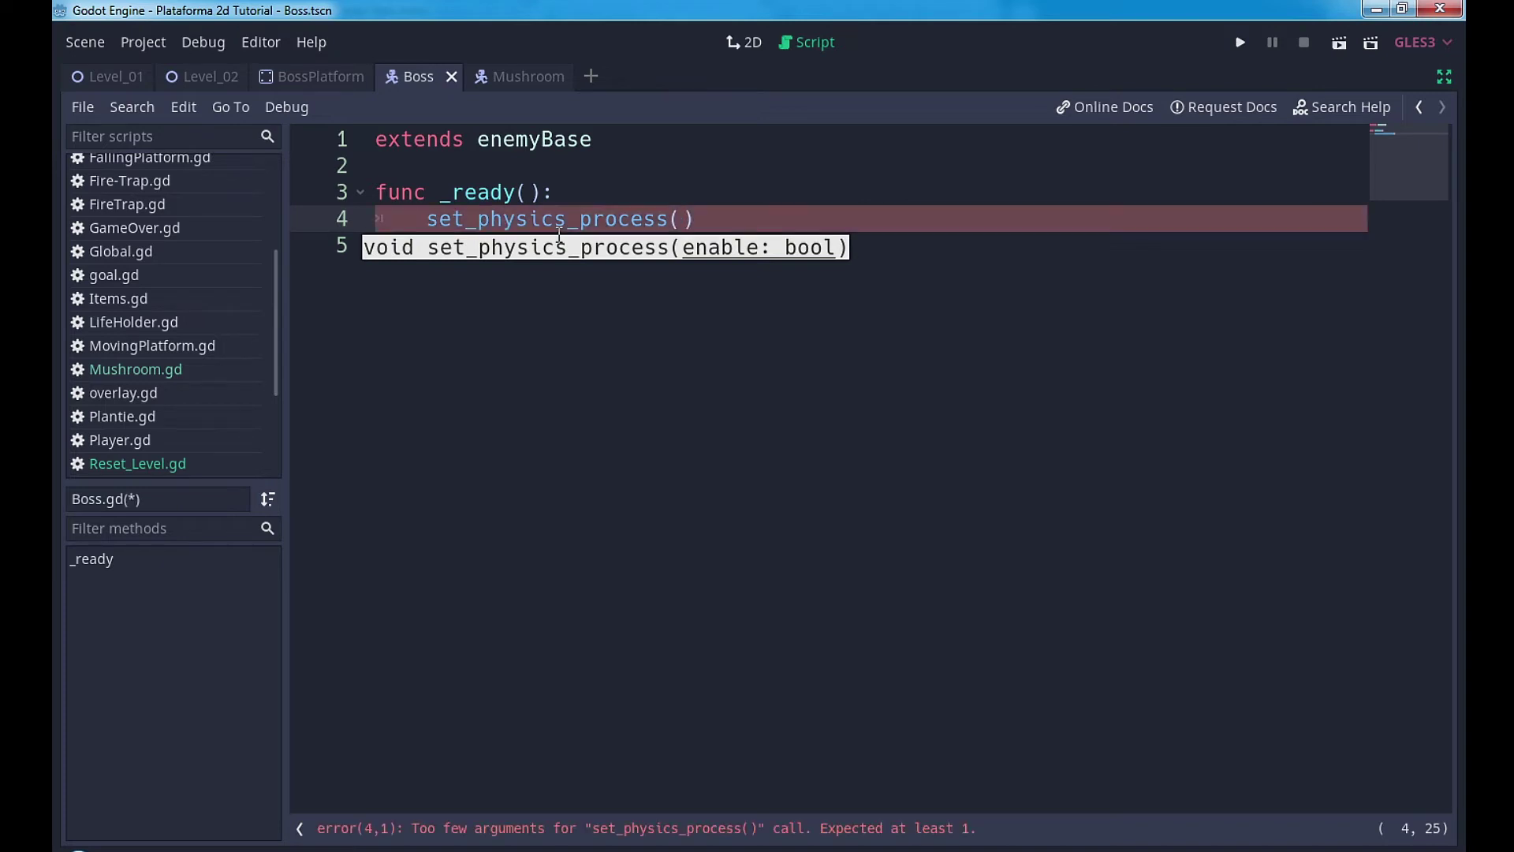
text(false)
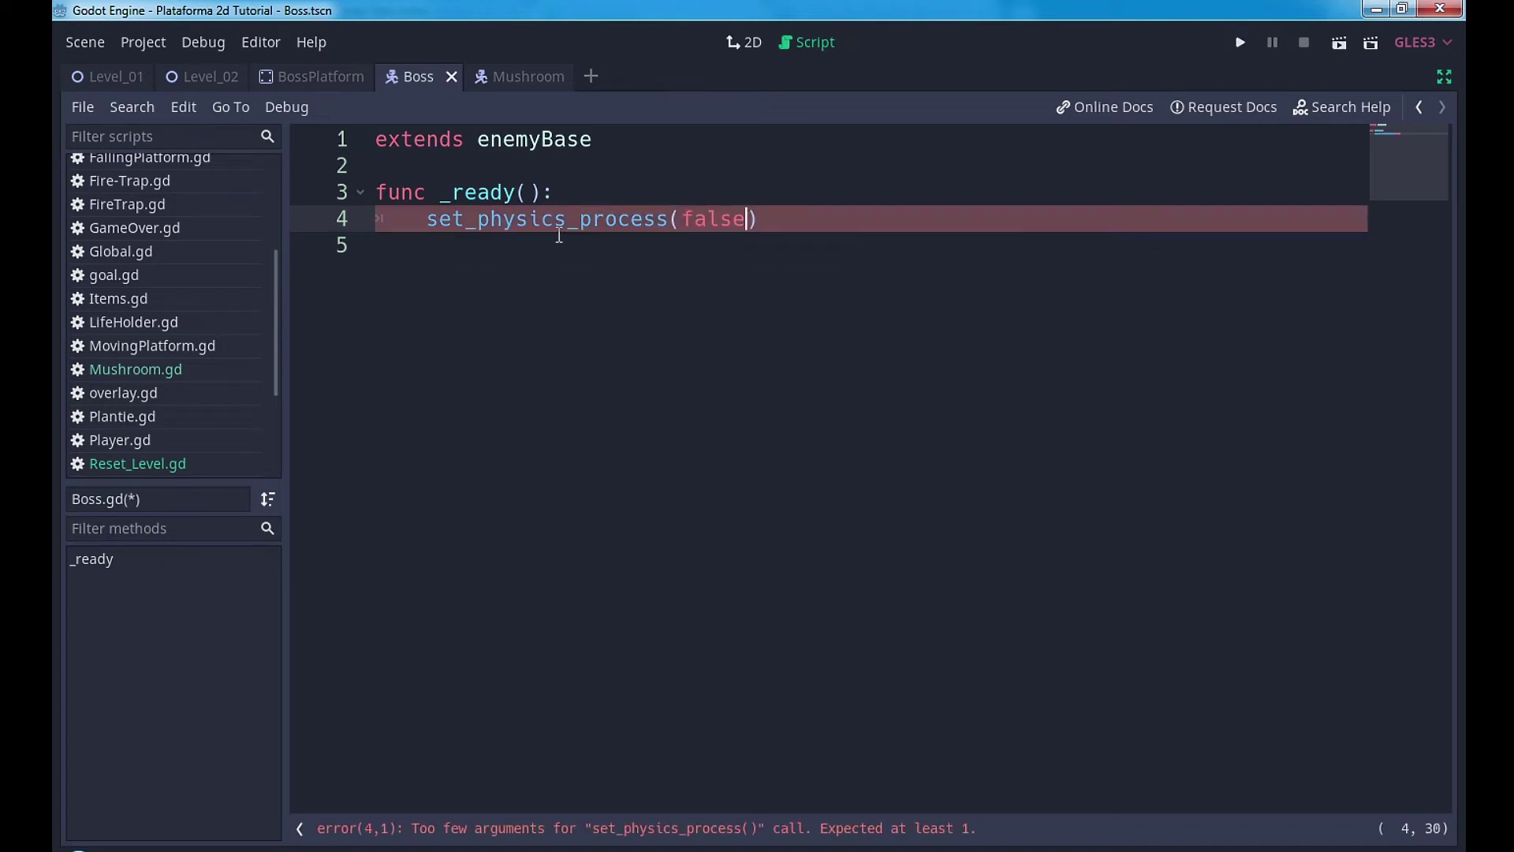
click(295, 78)
click(228, 76)
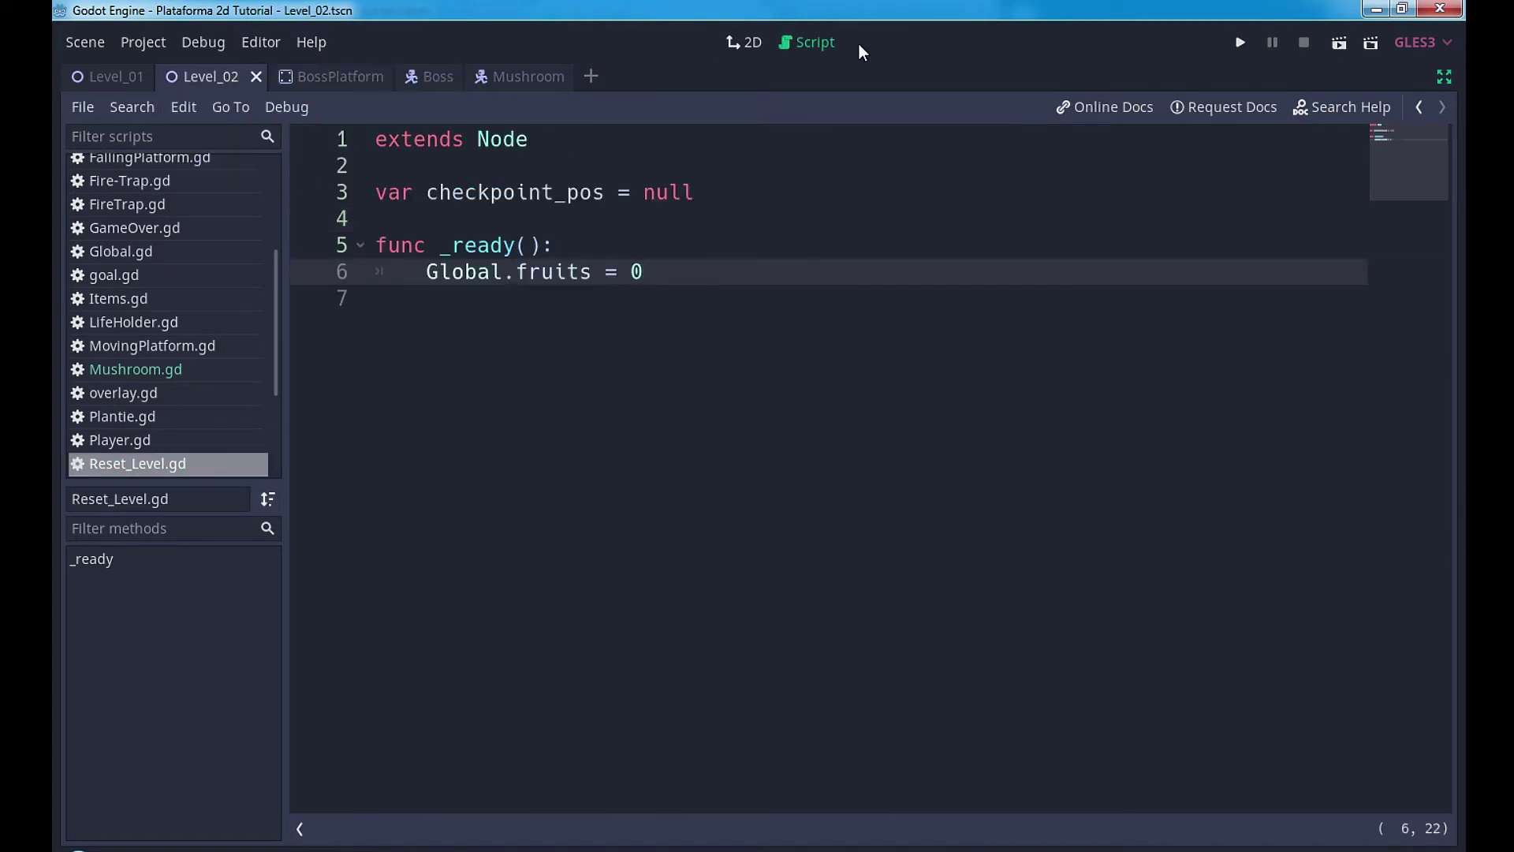
Step: Save and play-test Level_02 with the Boss, then stop the run
click(1338, 44)
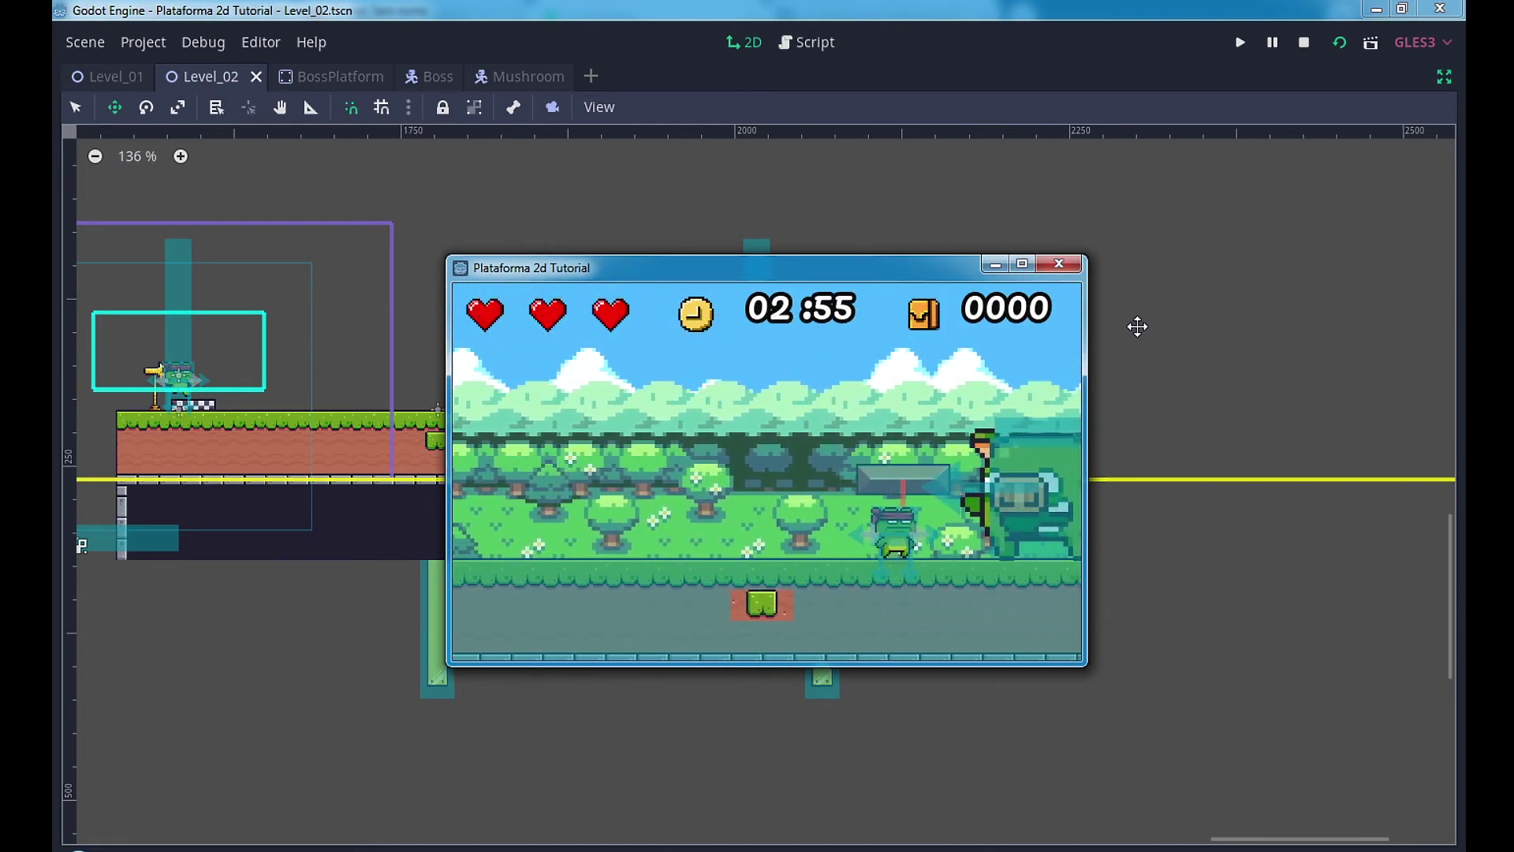
click(1059, 264)
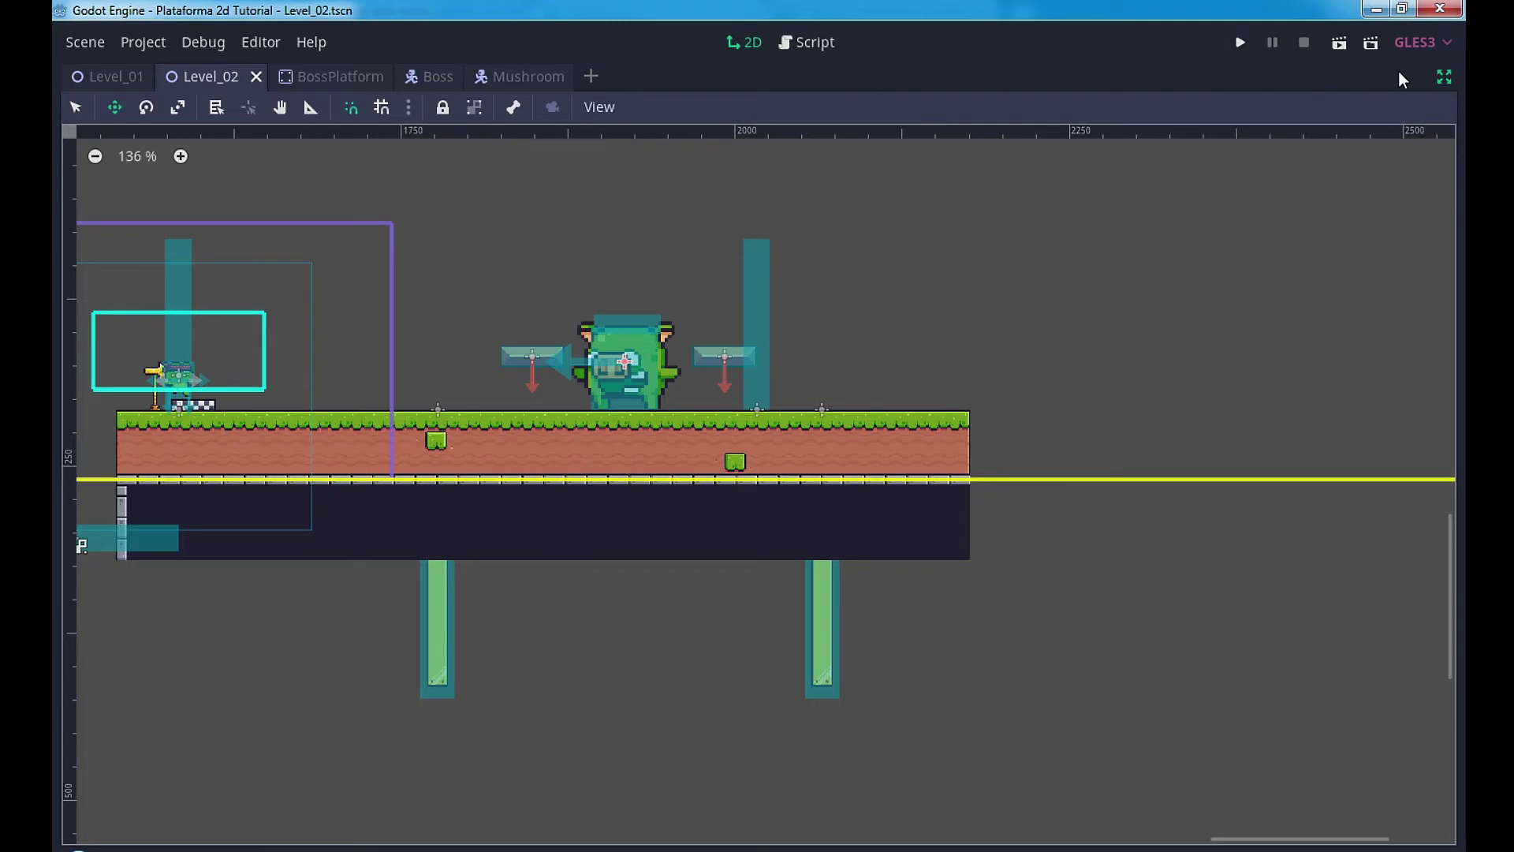
Step: Restore the side panels and move the Boss up near the arena top, slightly right
key(ctrl+shift+F11)
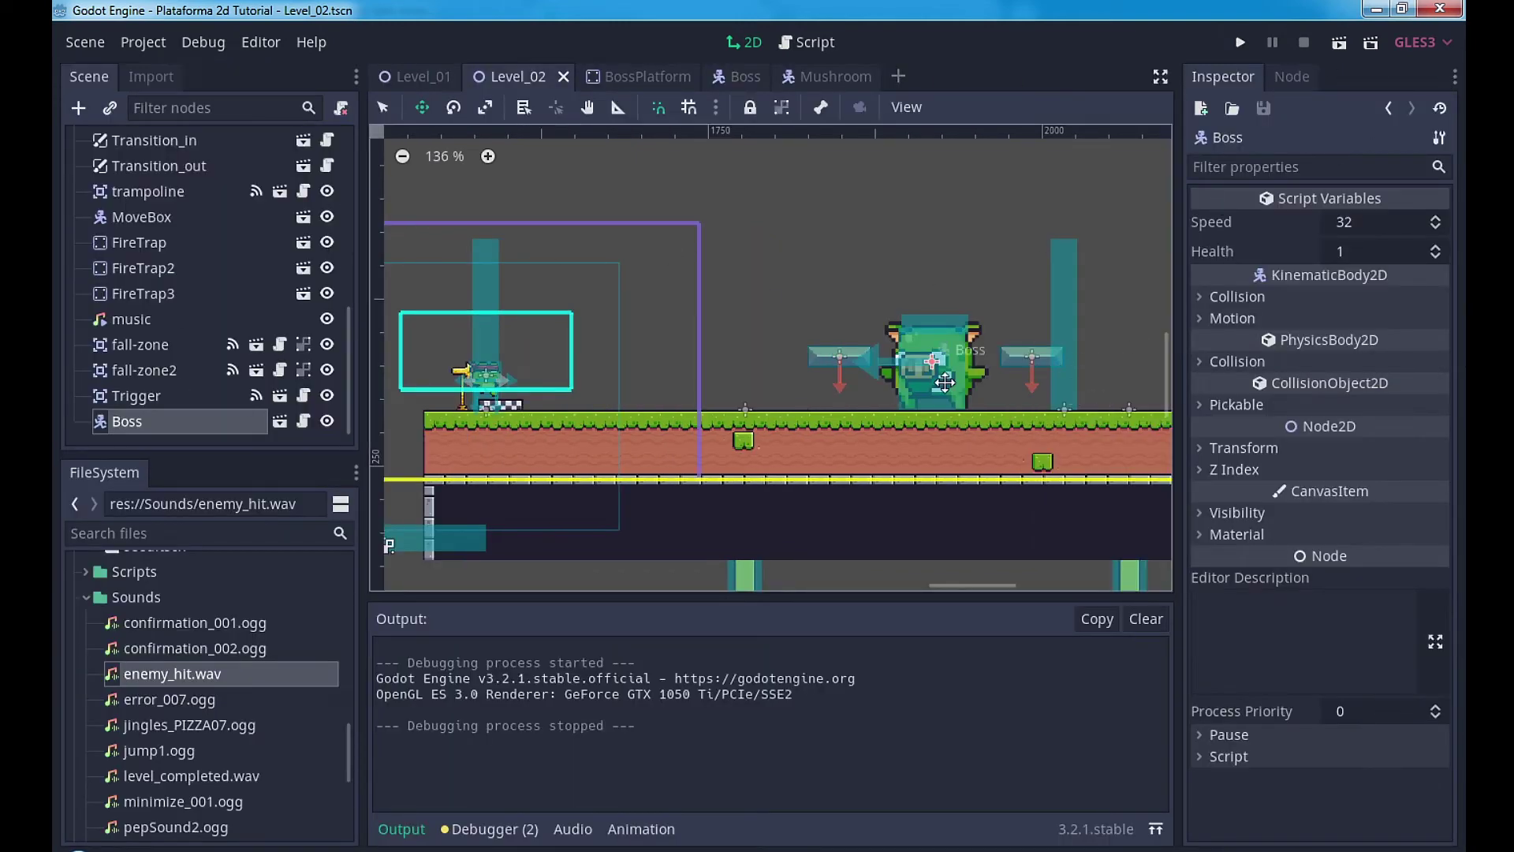
drag(934, 366, 935, 151)
middle_drag(1044, 323, 936, 394)
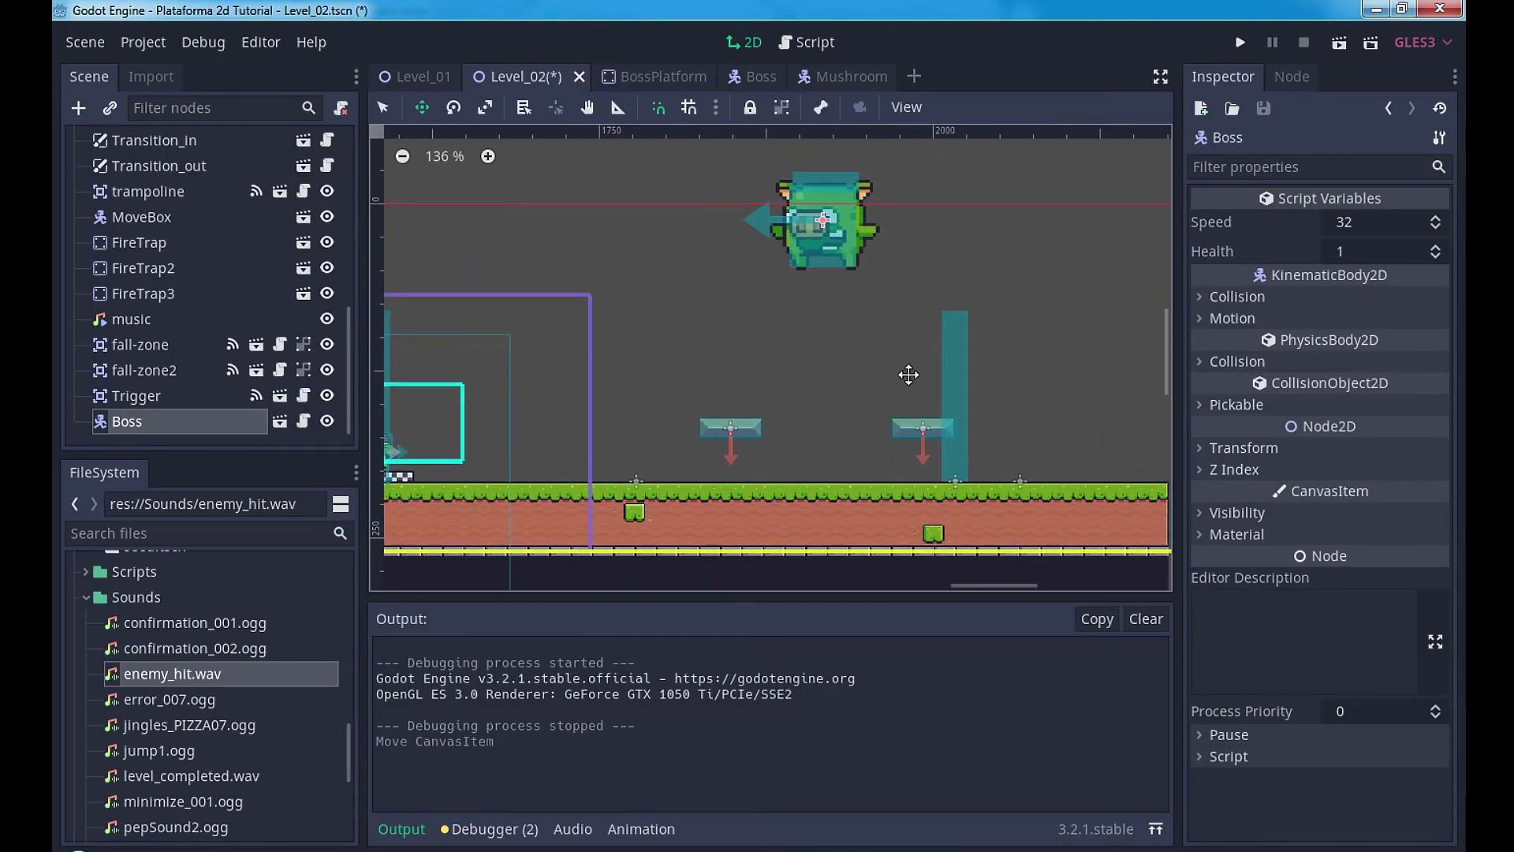
mouse_move(849, 270)
mouse_down()
mouse_move(904, 262)
mouse_move(844, 226)
mouse_move(870, 216)
mouse_up()
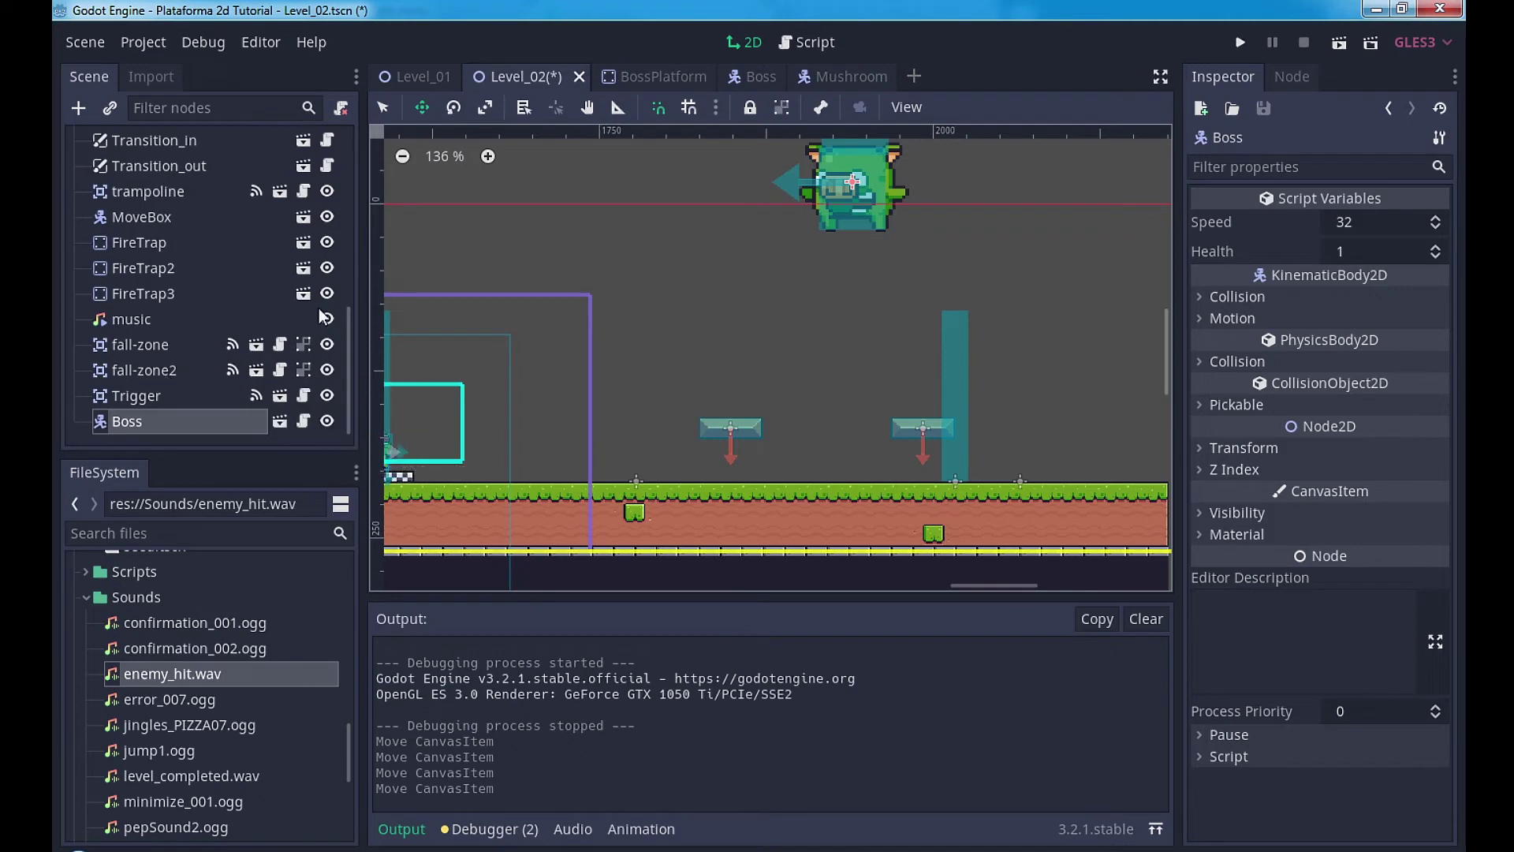
scroll(219, 309, up, 8)
Step: Connect ArenaDoor2's DoorClosed signal to the Boss node
click(188, 201)
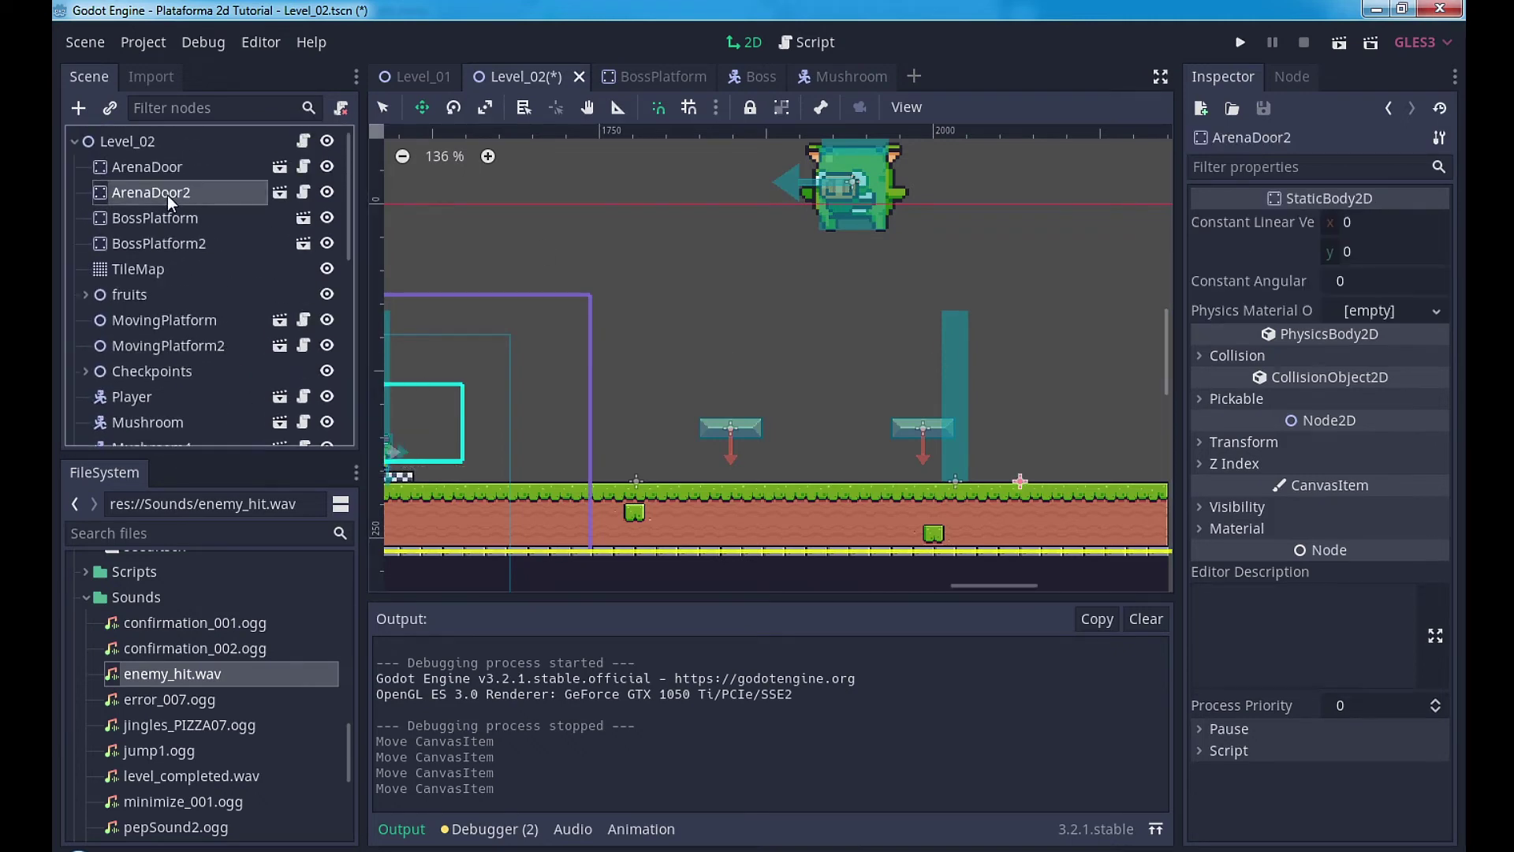
click(305, 195)
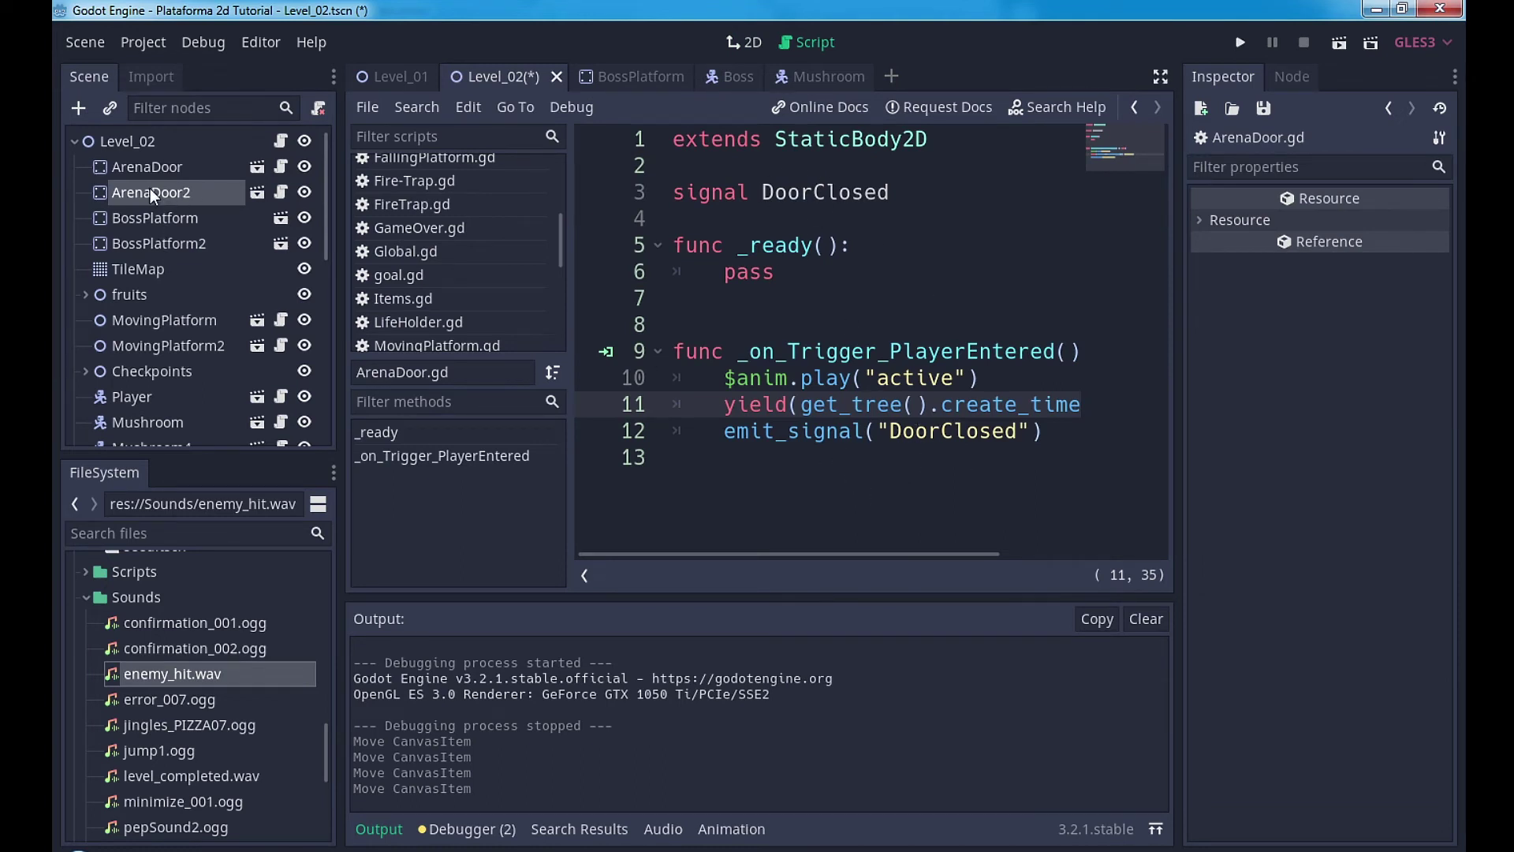
click(1297, 78)
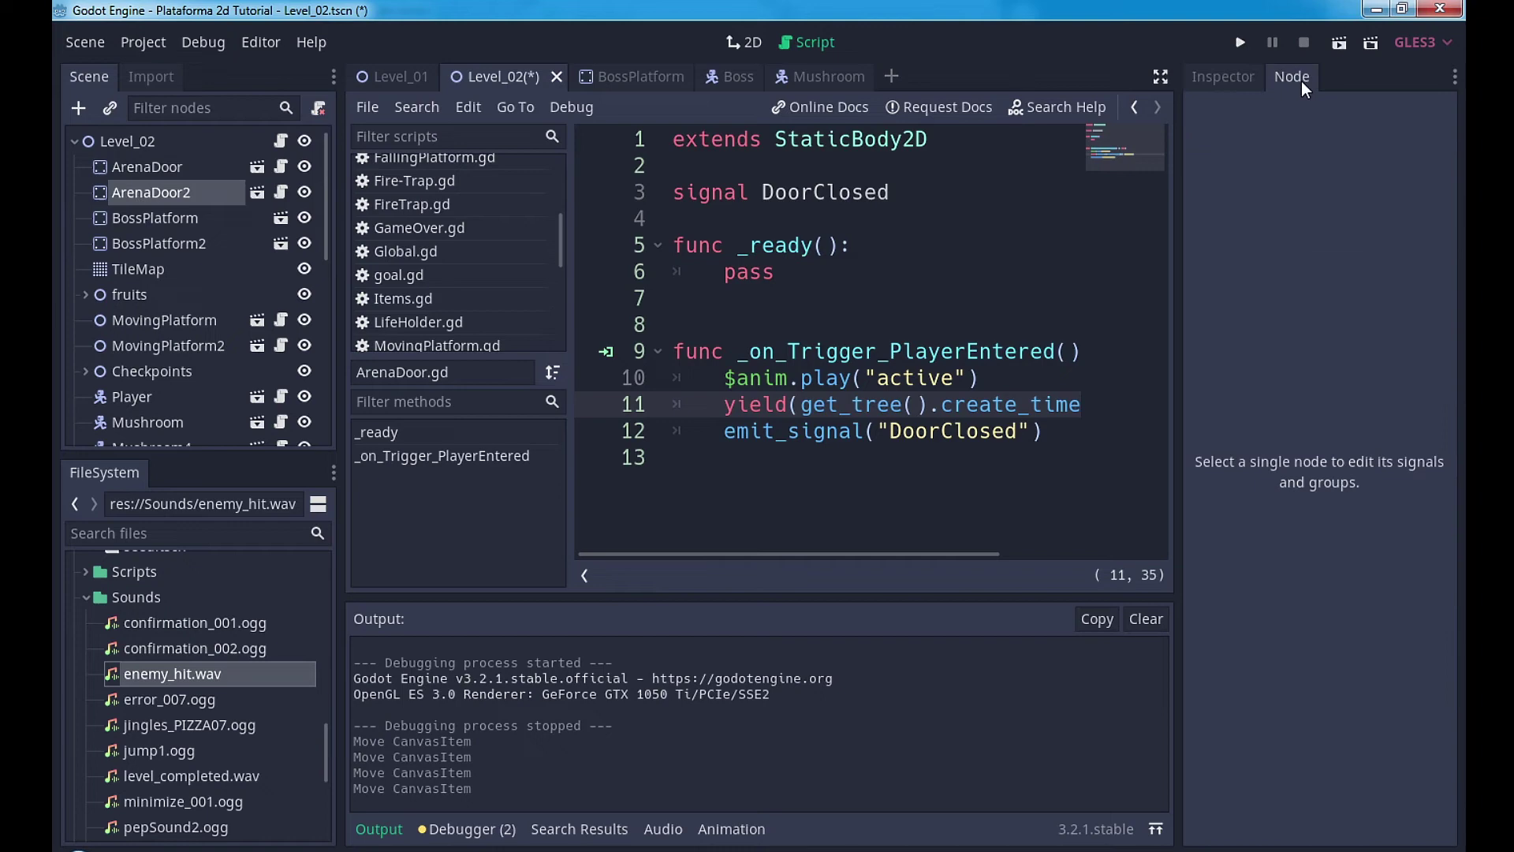
click(187, 189)
double_click(1275, 167)
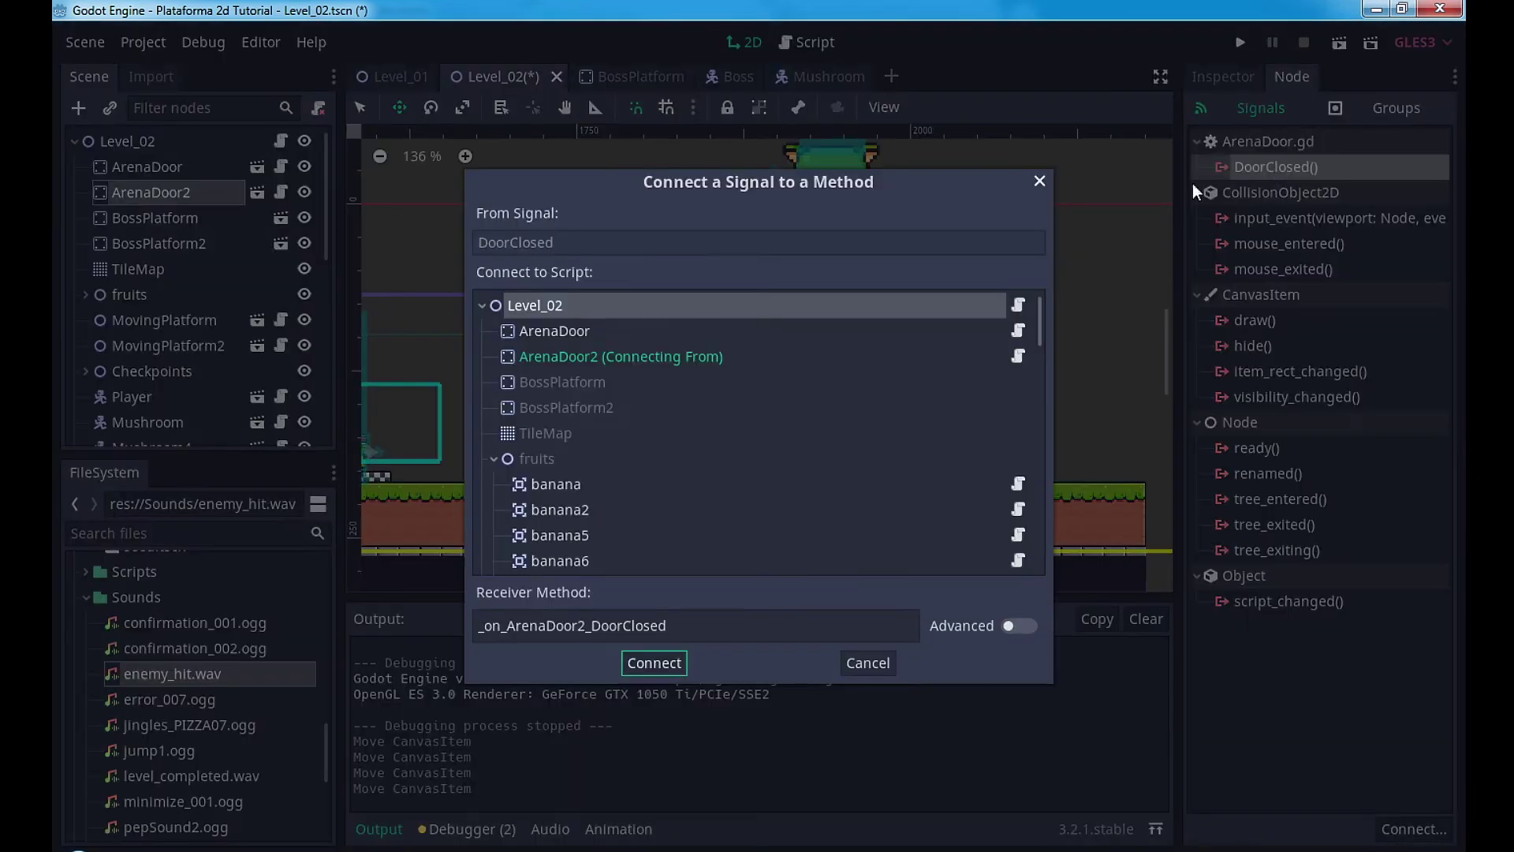
scroll(668, 484, down, 3)
scroll(593, 547, down, 2)
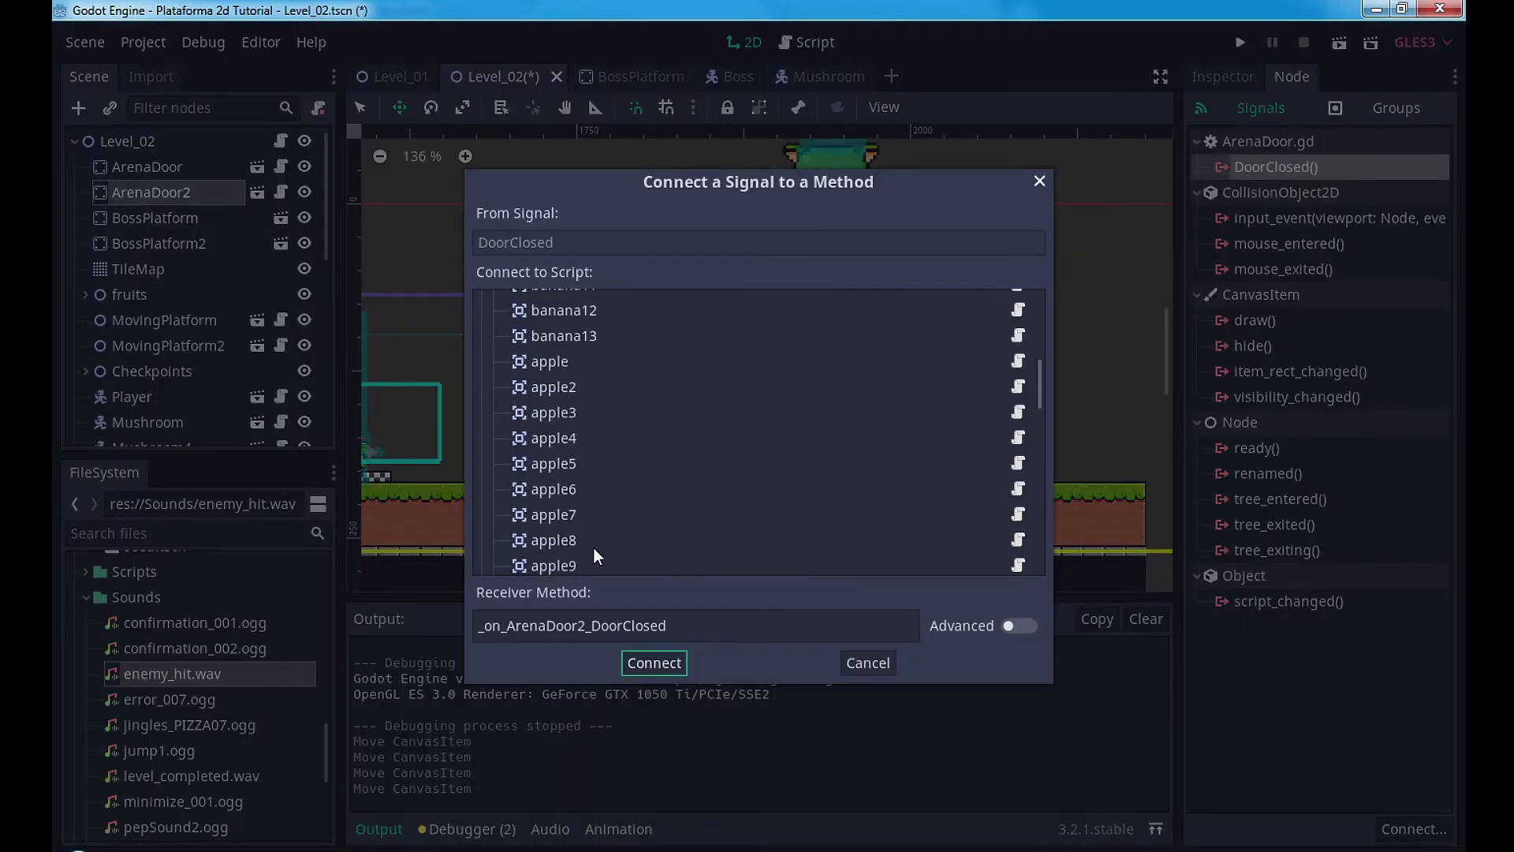
scroll(593, 550, down, 5)
scroll(593, 551, down, 5)
scroll(593, 550, down, 5)
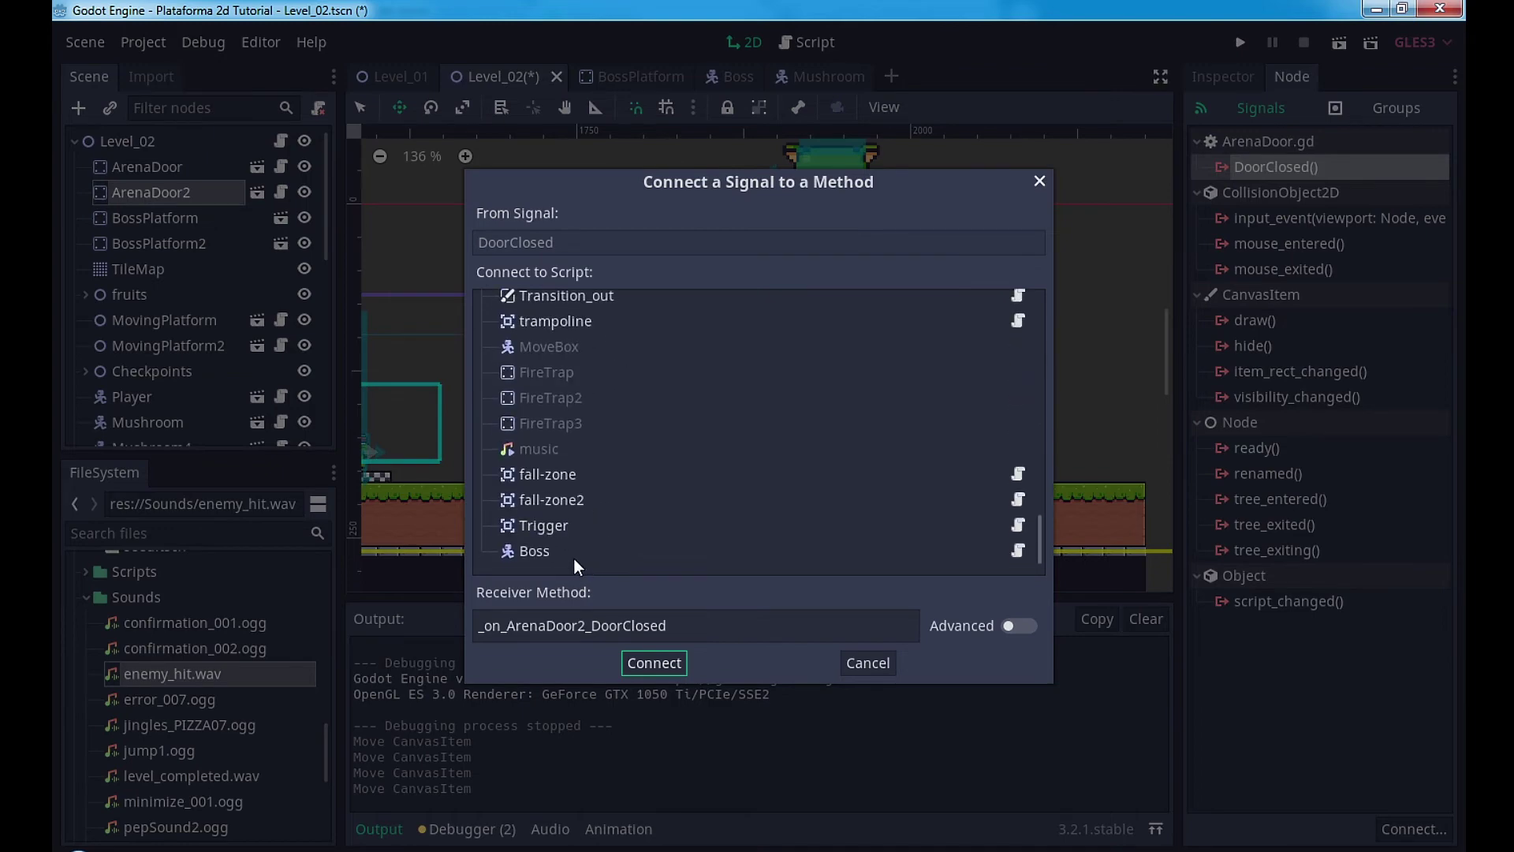
double_click(574, 554)
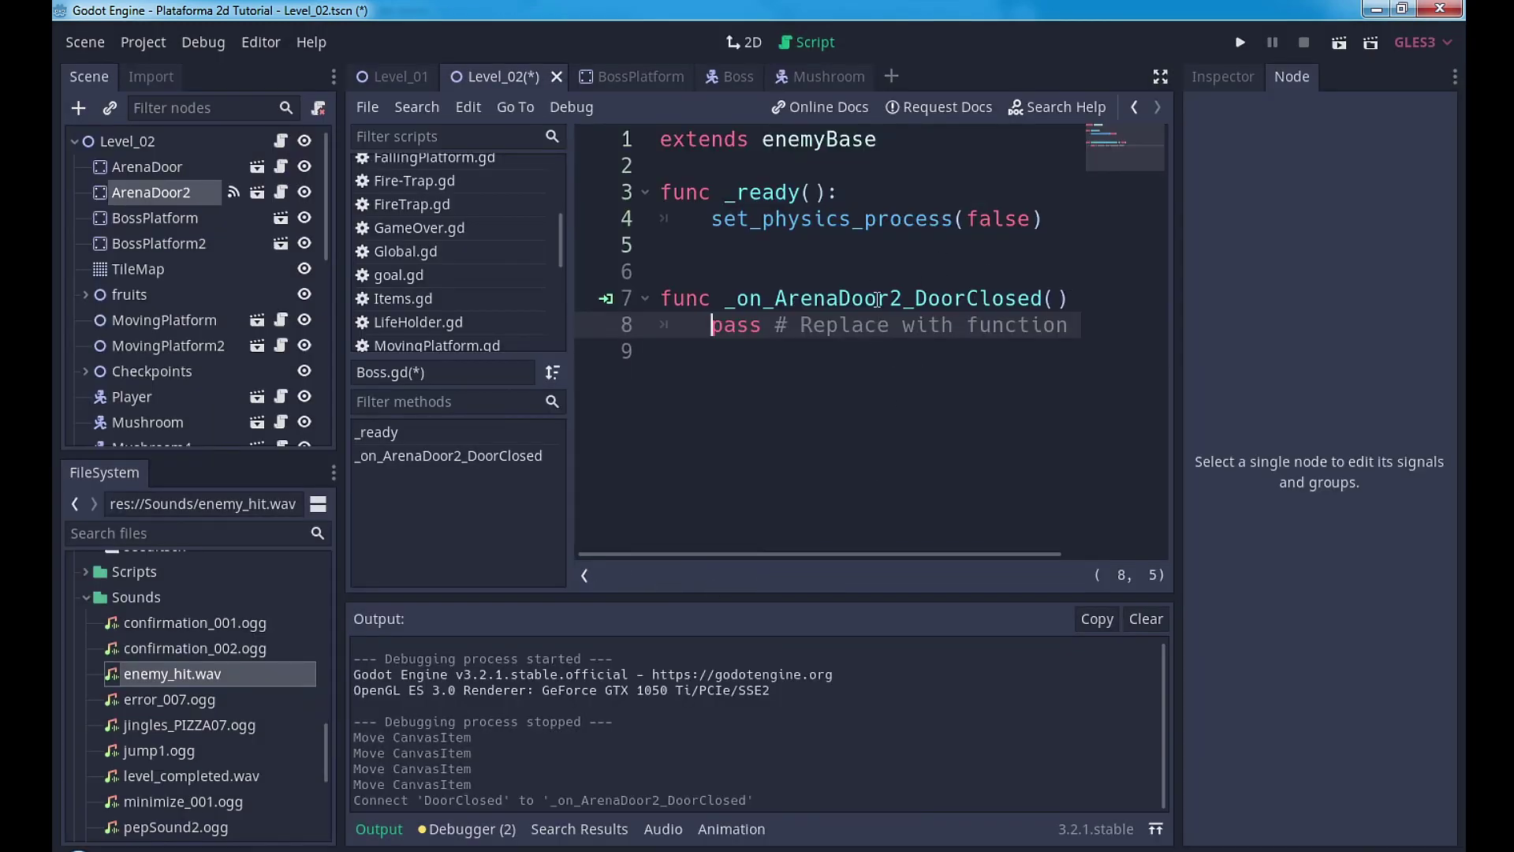
Step: Make the _on_ArenaDoor2_DoorClosed handler call set_physics_process(true)
click(1053, 218)
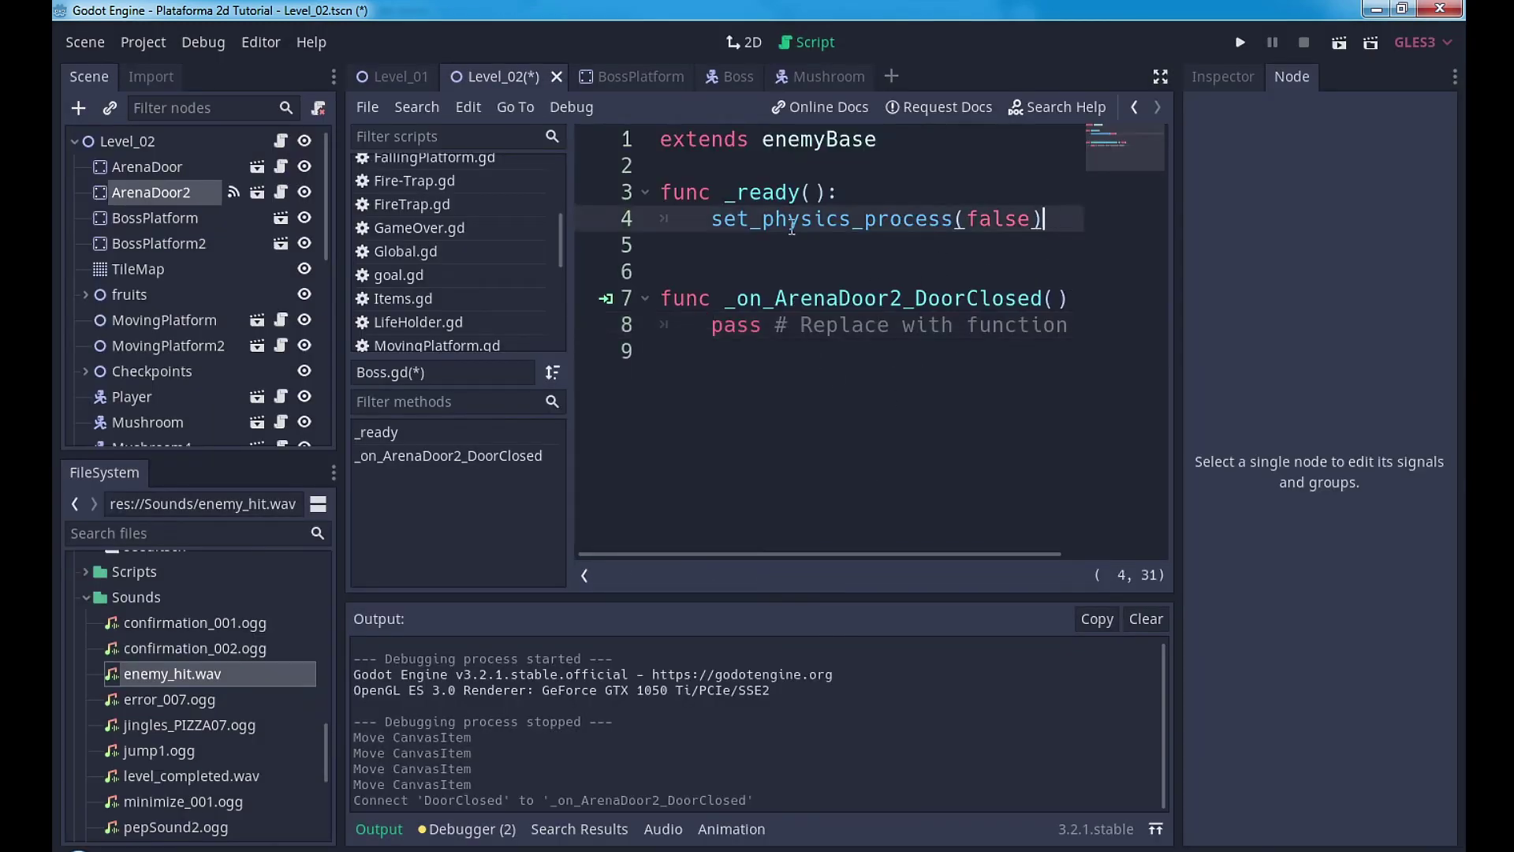
shift+click(713, 220)
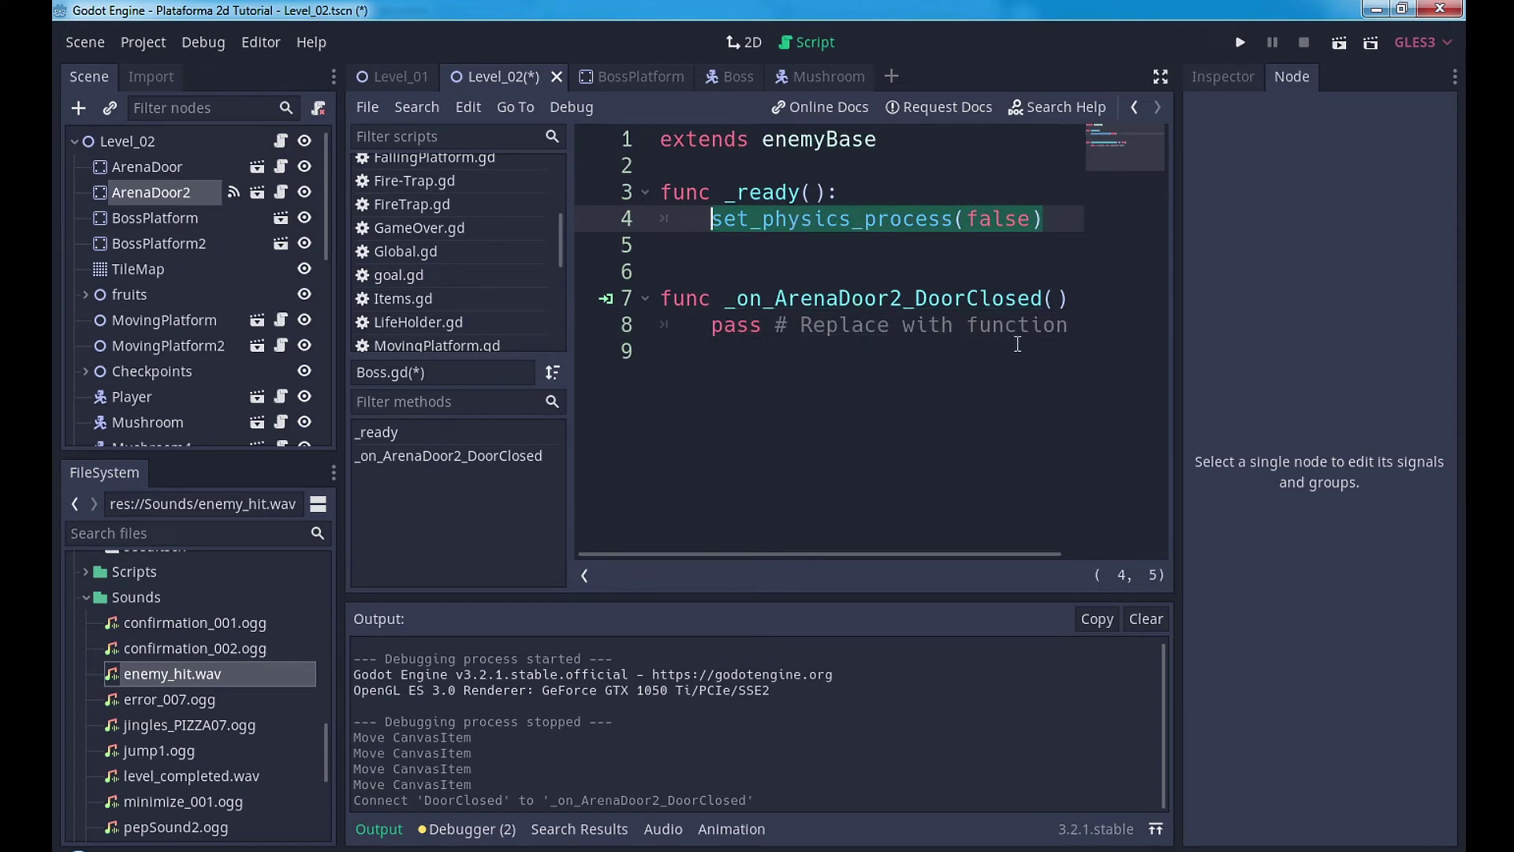
click(1063, 325)
shift+click(708, 326)
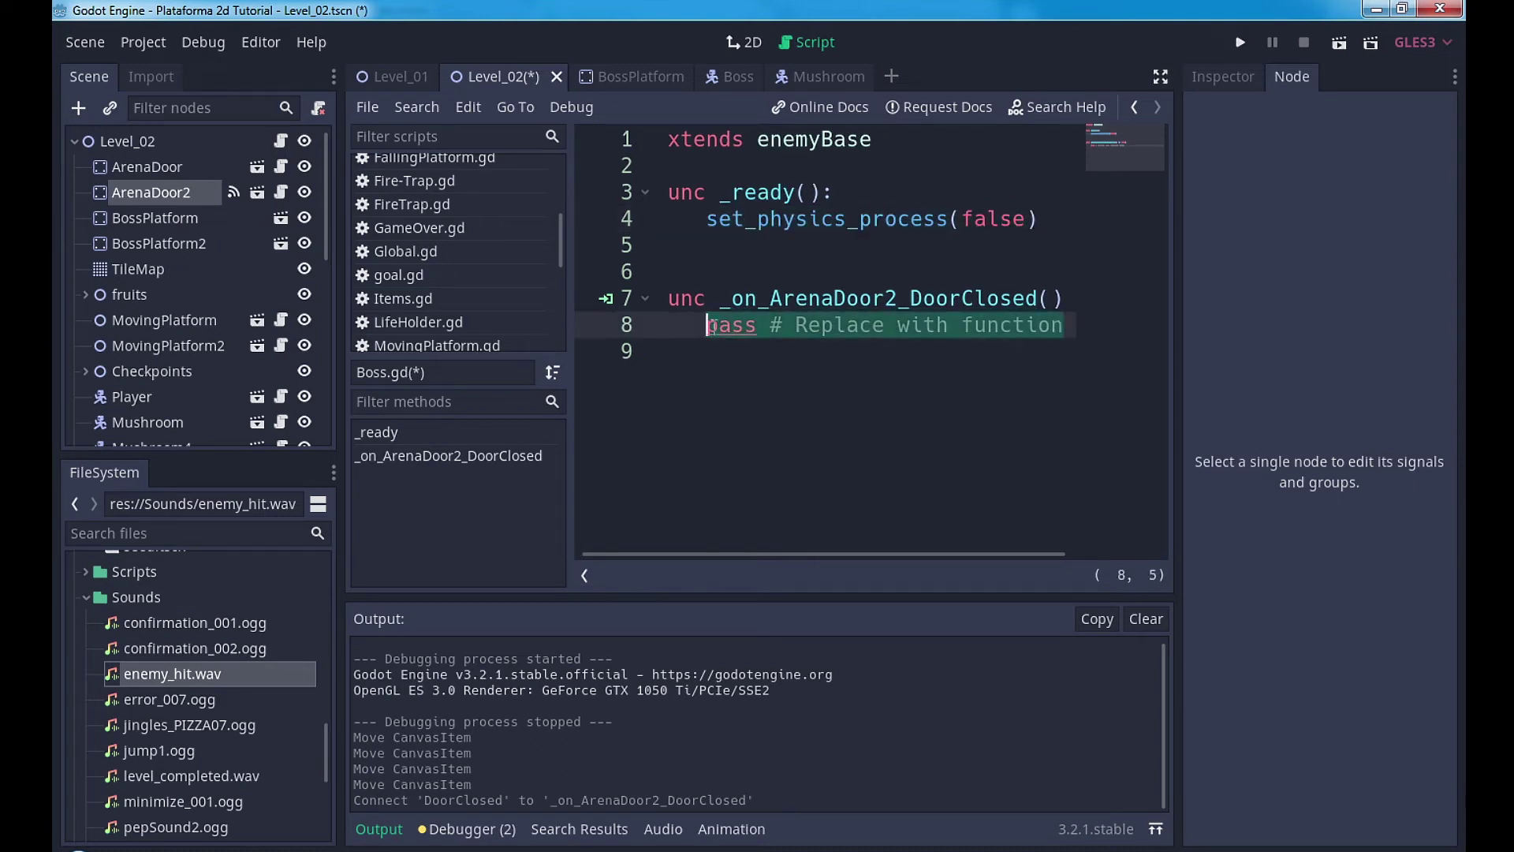
text(set_physics_process(false))
double_click(998, 324)
text(tr)
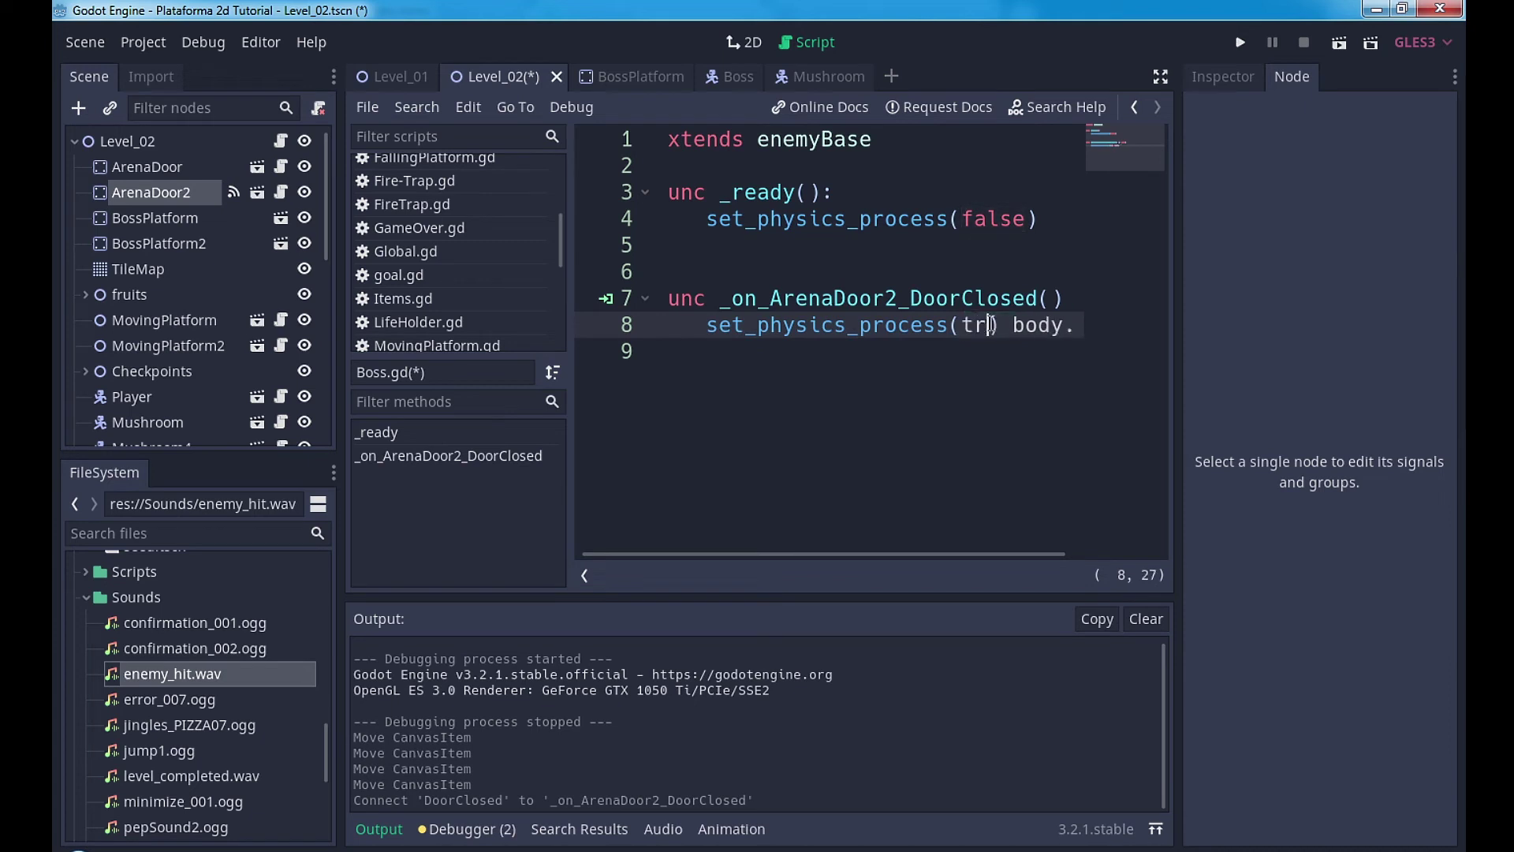
text(ue)
click(1033, 326)
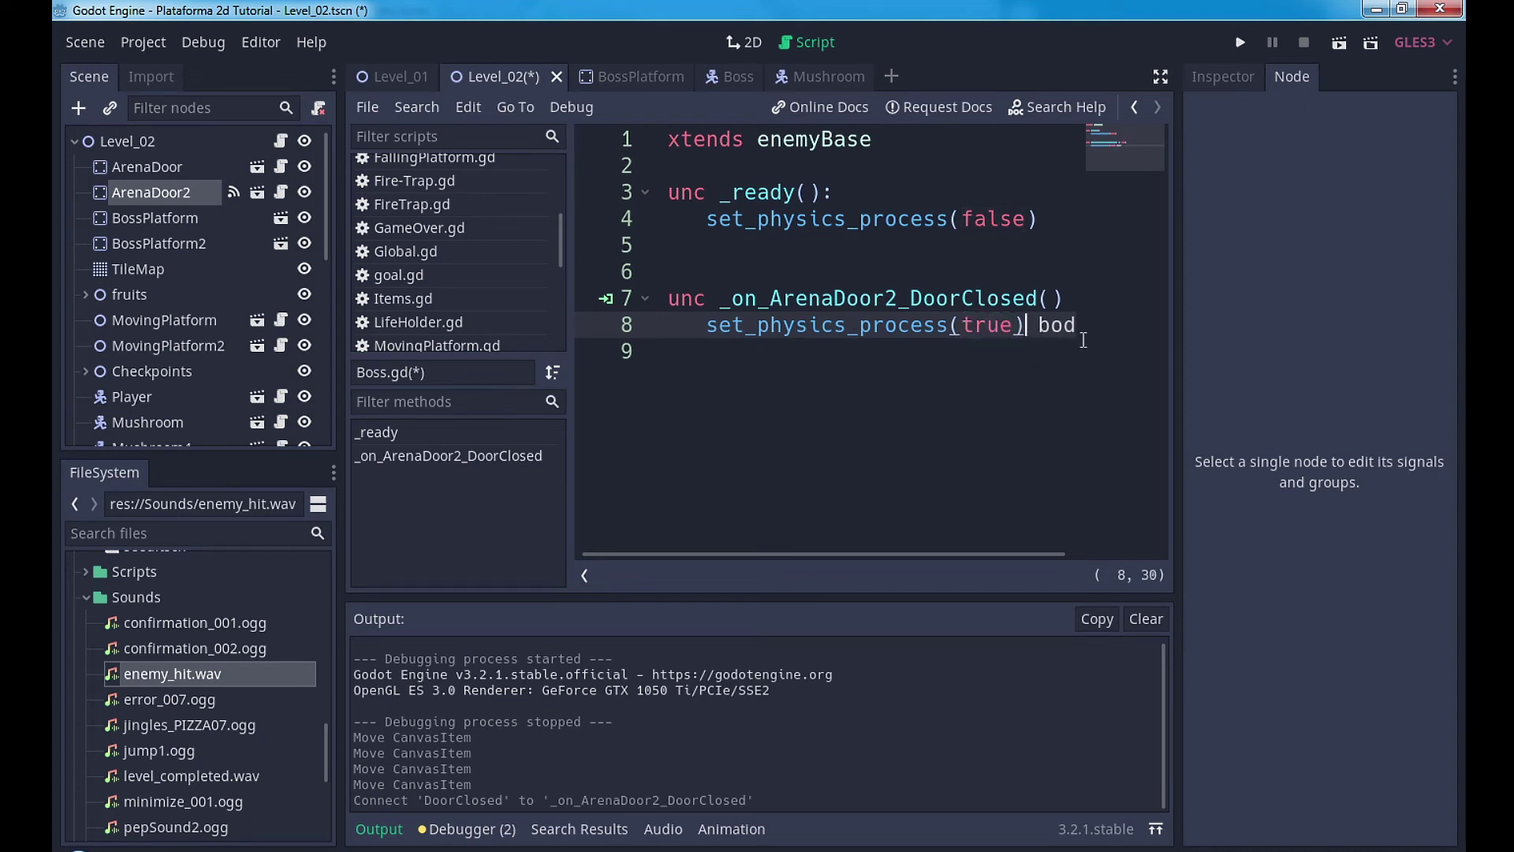
text(y.)
key(BackSpace)
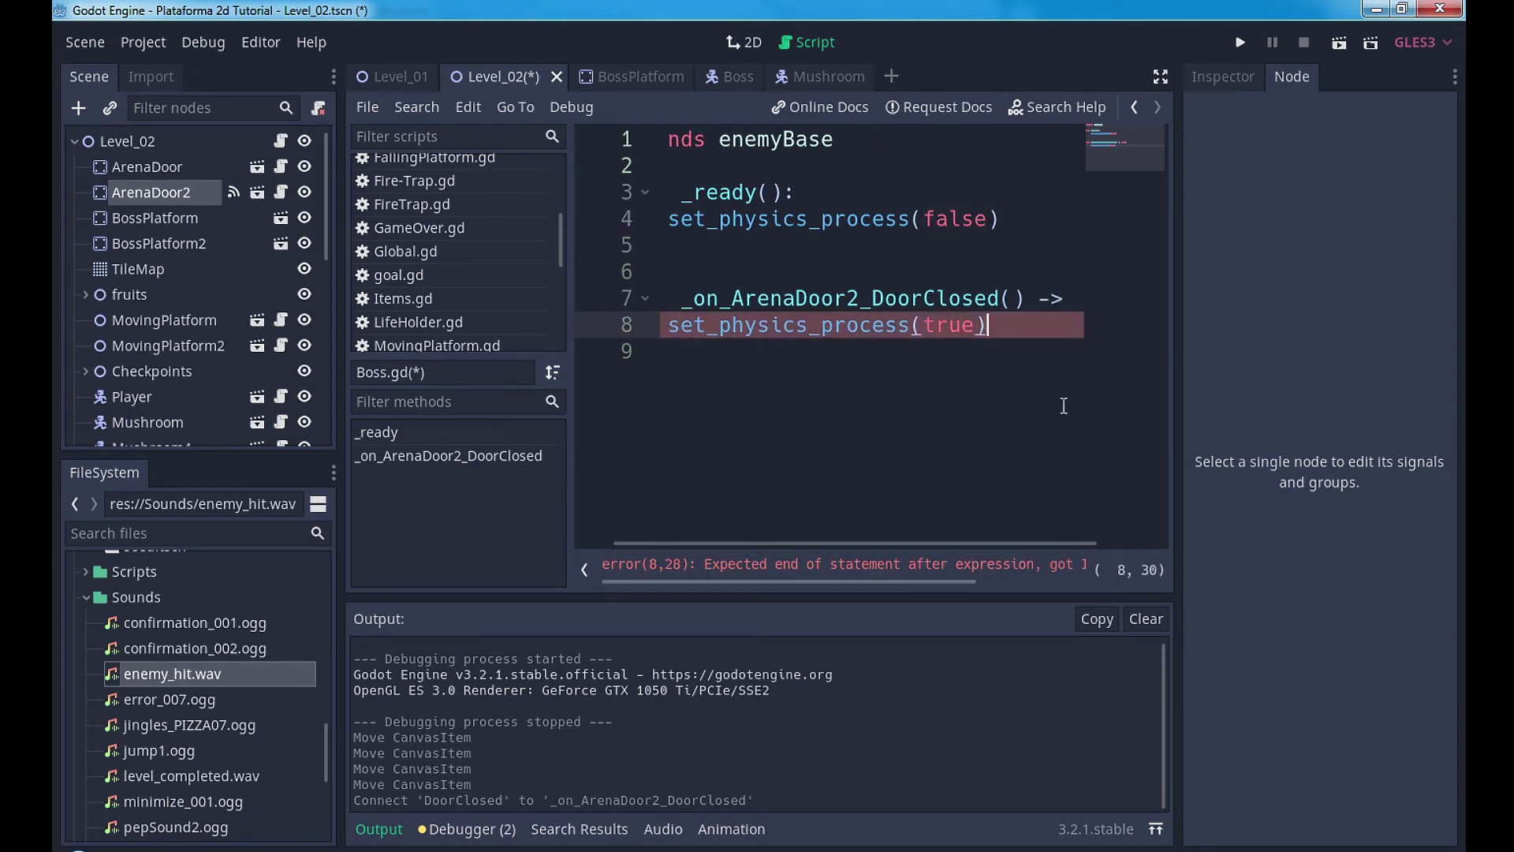
drag(896, 541, 694, 523)
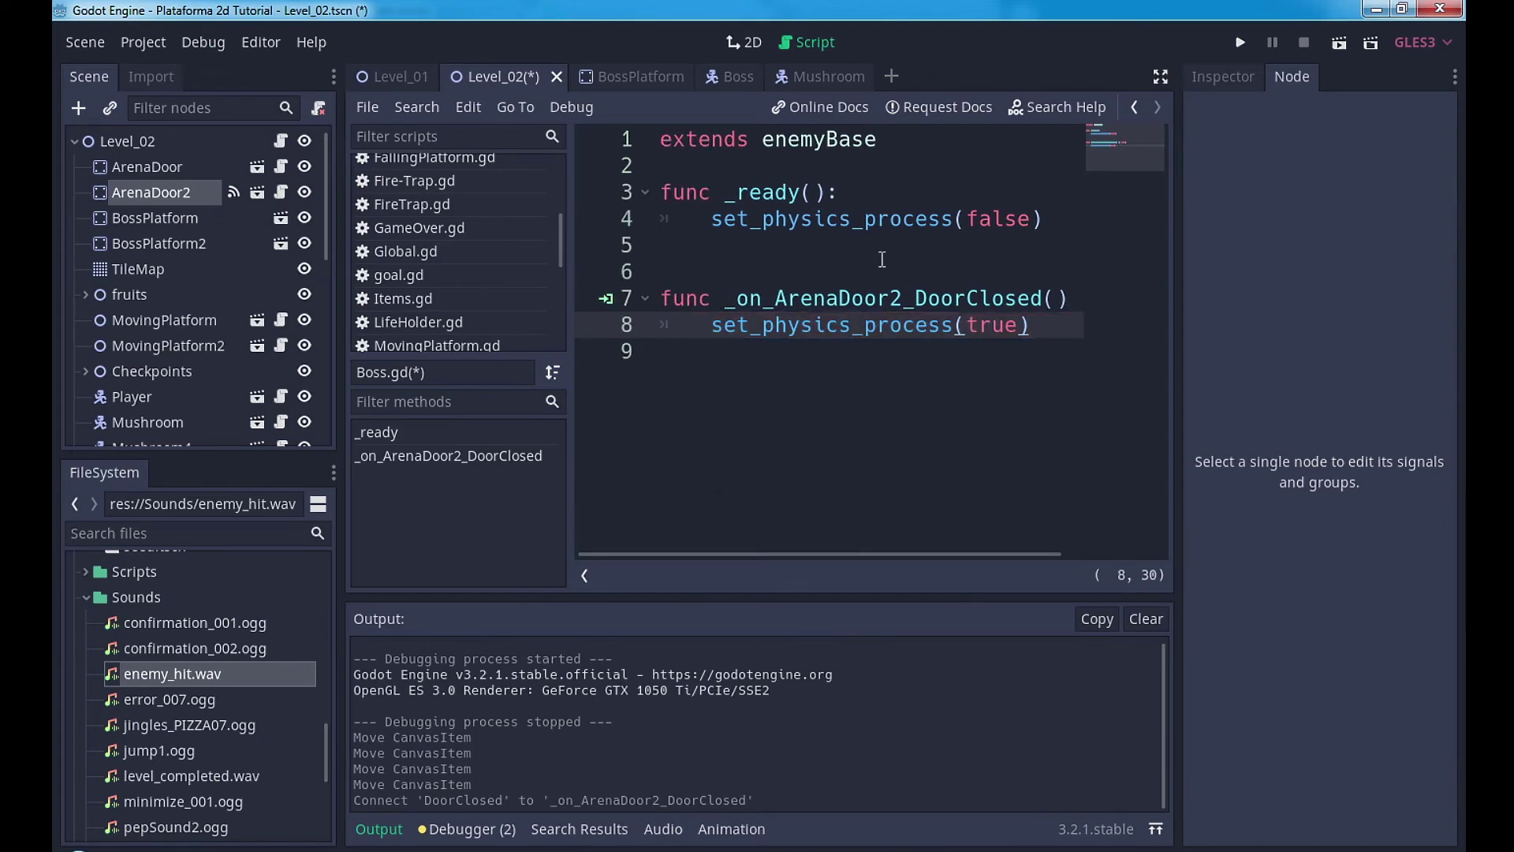
Step: Play-test Level_02, walking the player right into the boss arena, then stop
click(1339, 43)
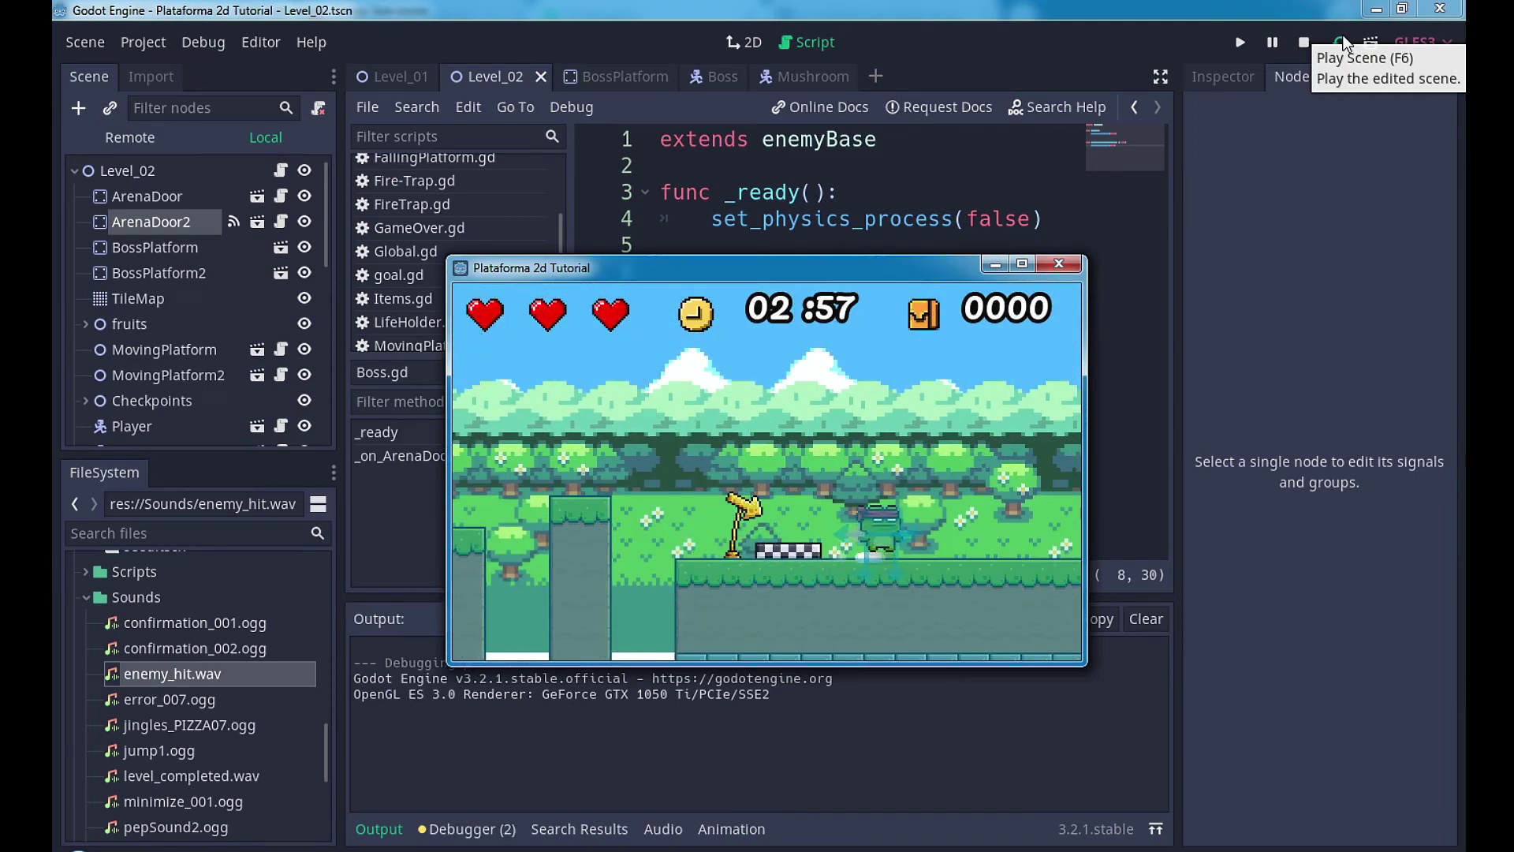
key(Right)
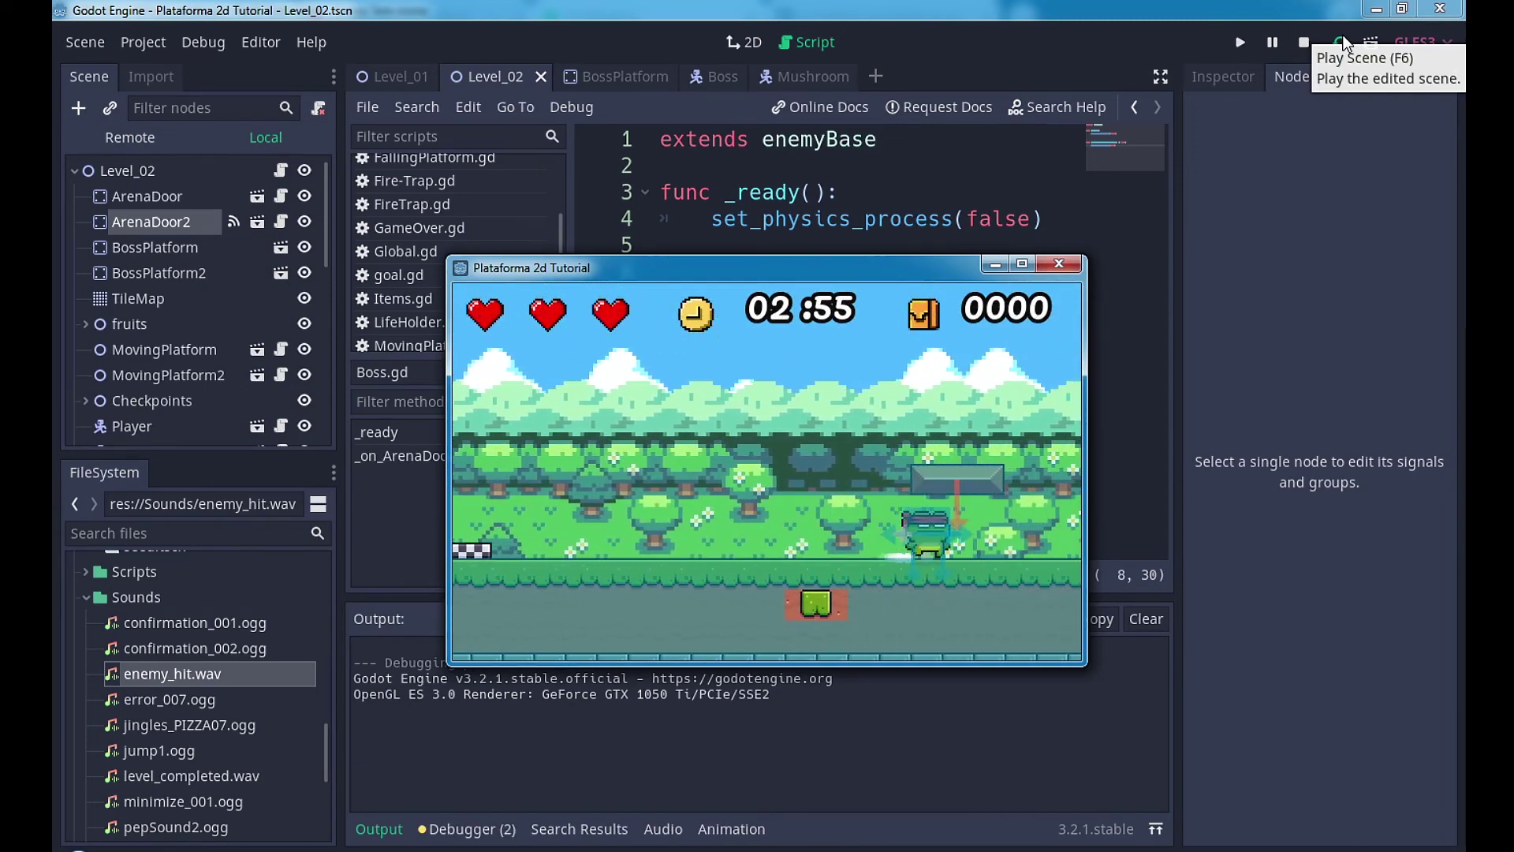
key(Right)
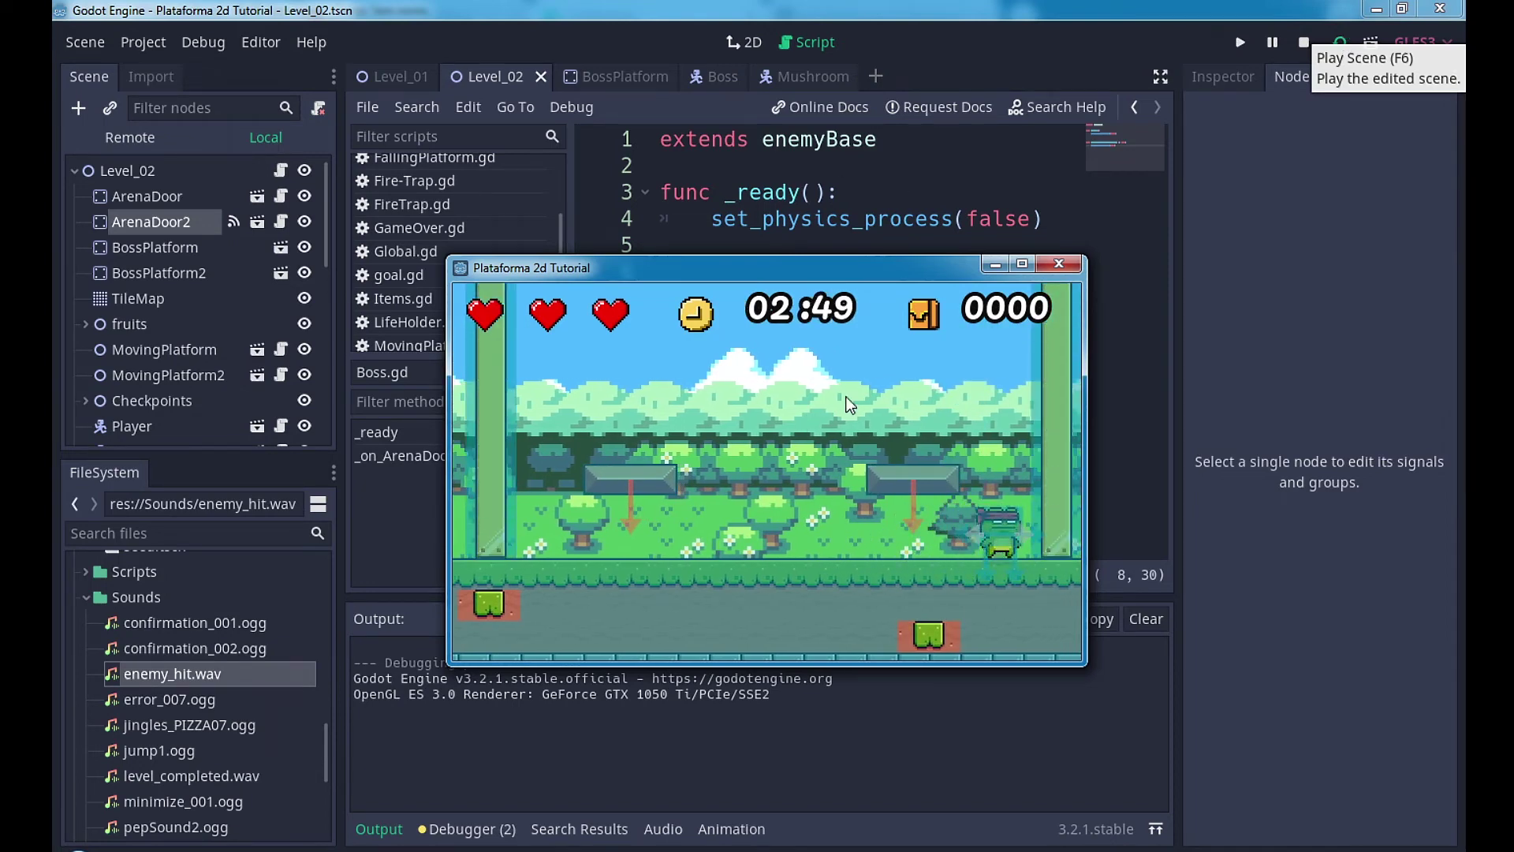
click(1058, 263)
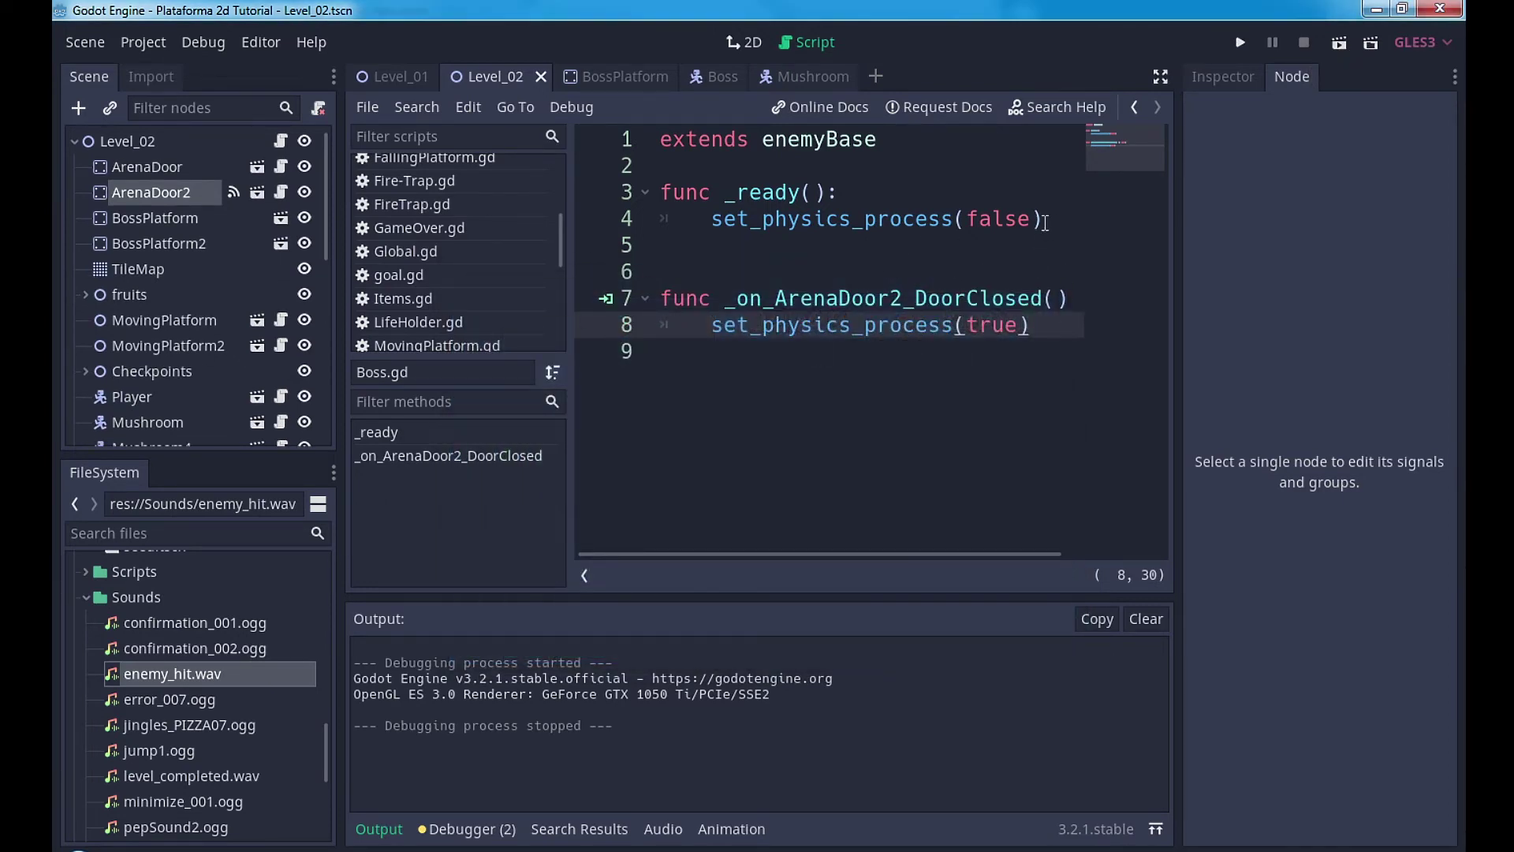
Step: Look through the EnemyBase.gd script in the script editor
scroll(428, 284, up, 3)
scroll(429, 284, up, 3)
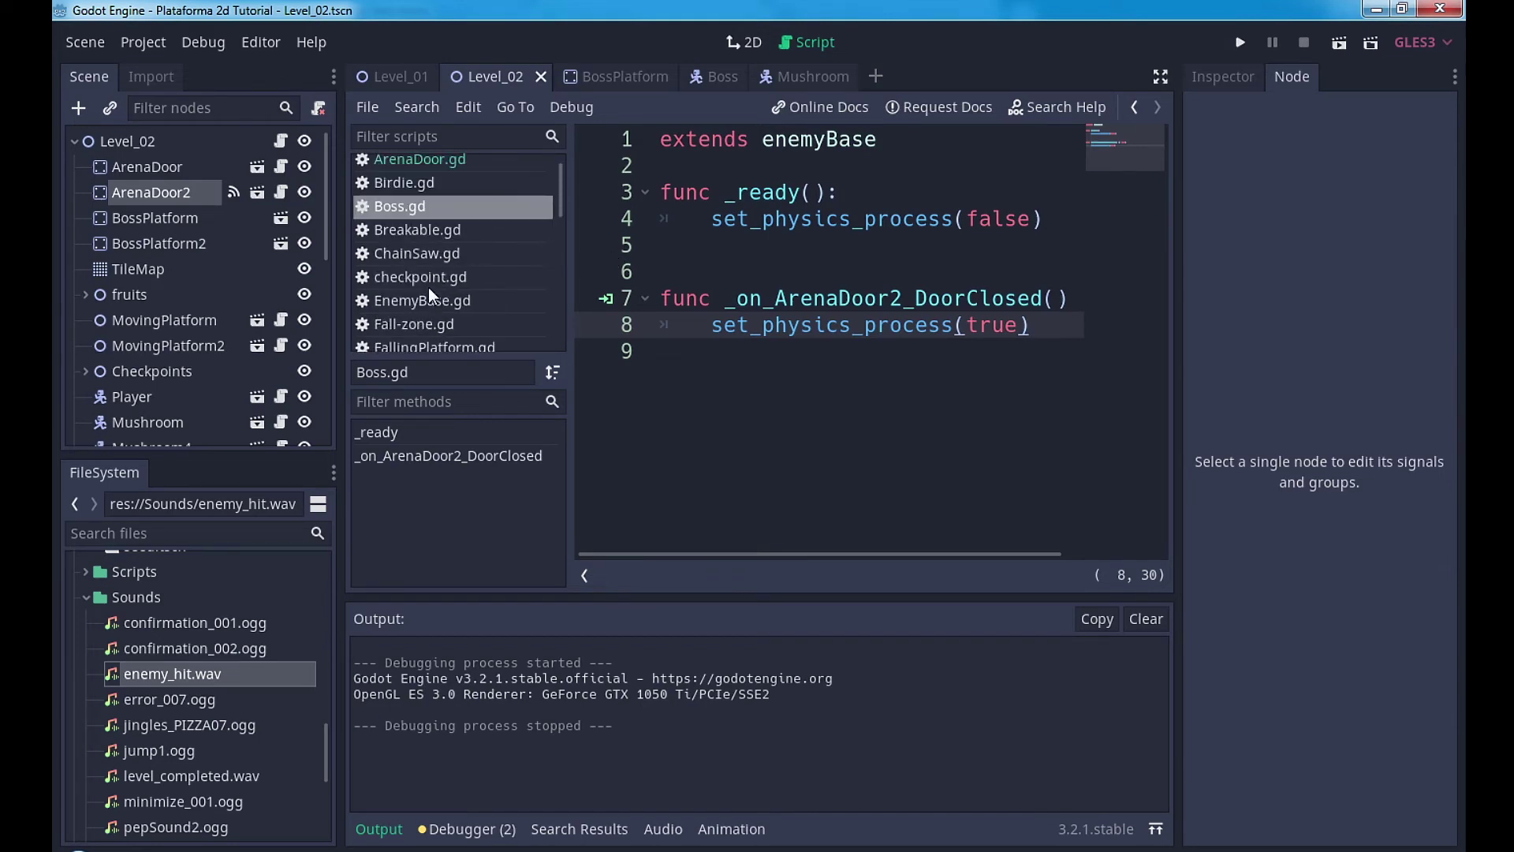
click(430, 299)
scroll(873, 332, up, 4)
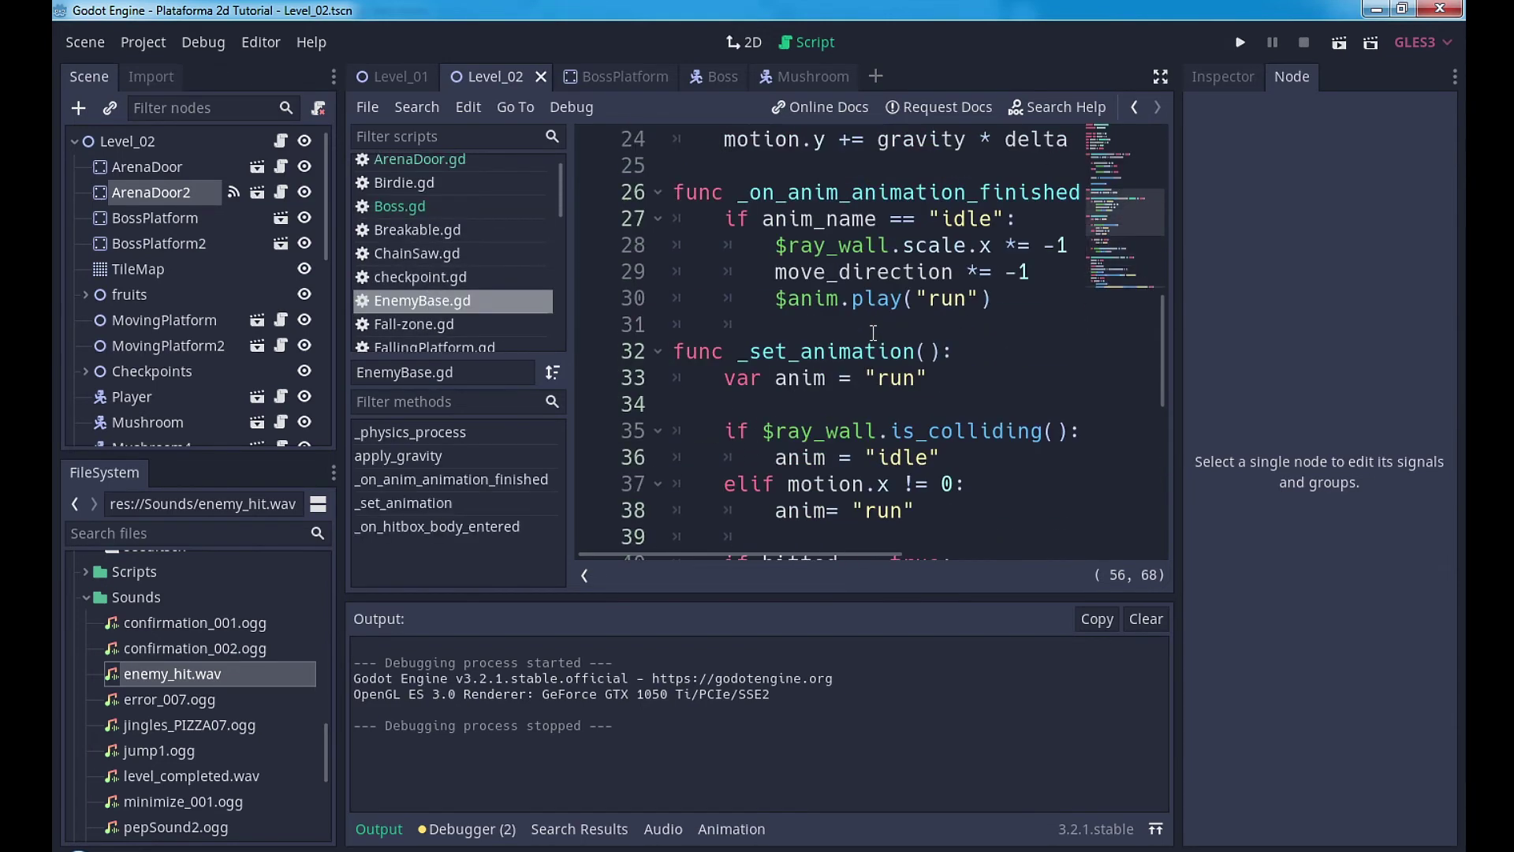
scroll(873, 332, up, 2)
scroll(822, 344, up, 1)
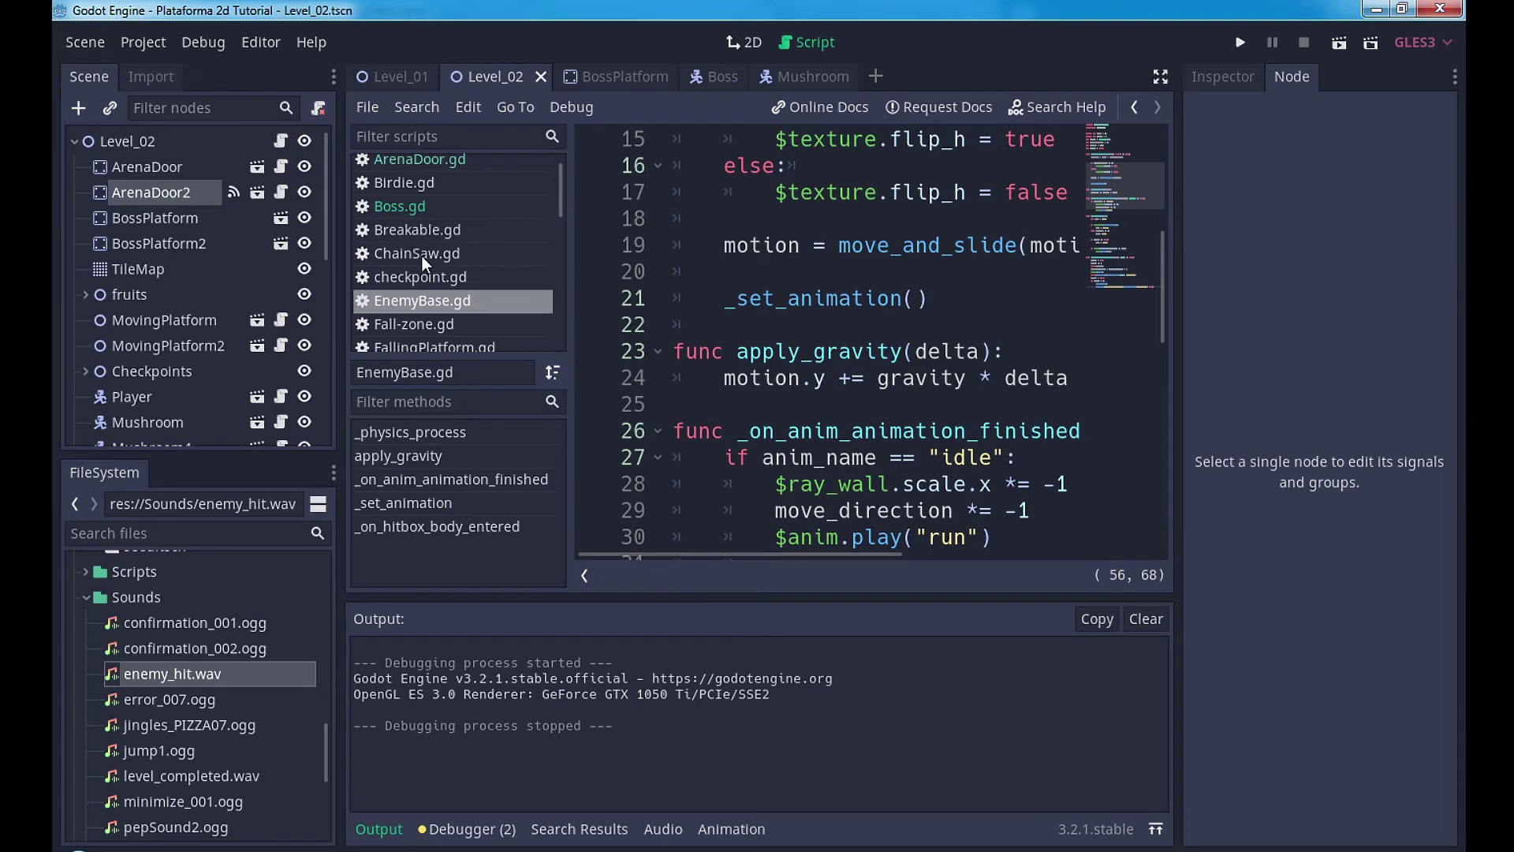
scroll(418, 272, down, 1)
scroll(418, 276, down, 2)
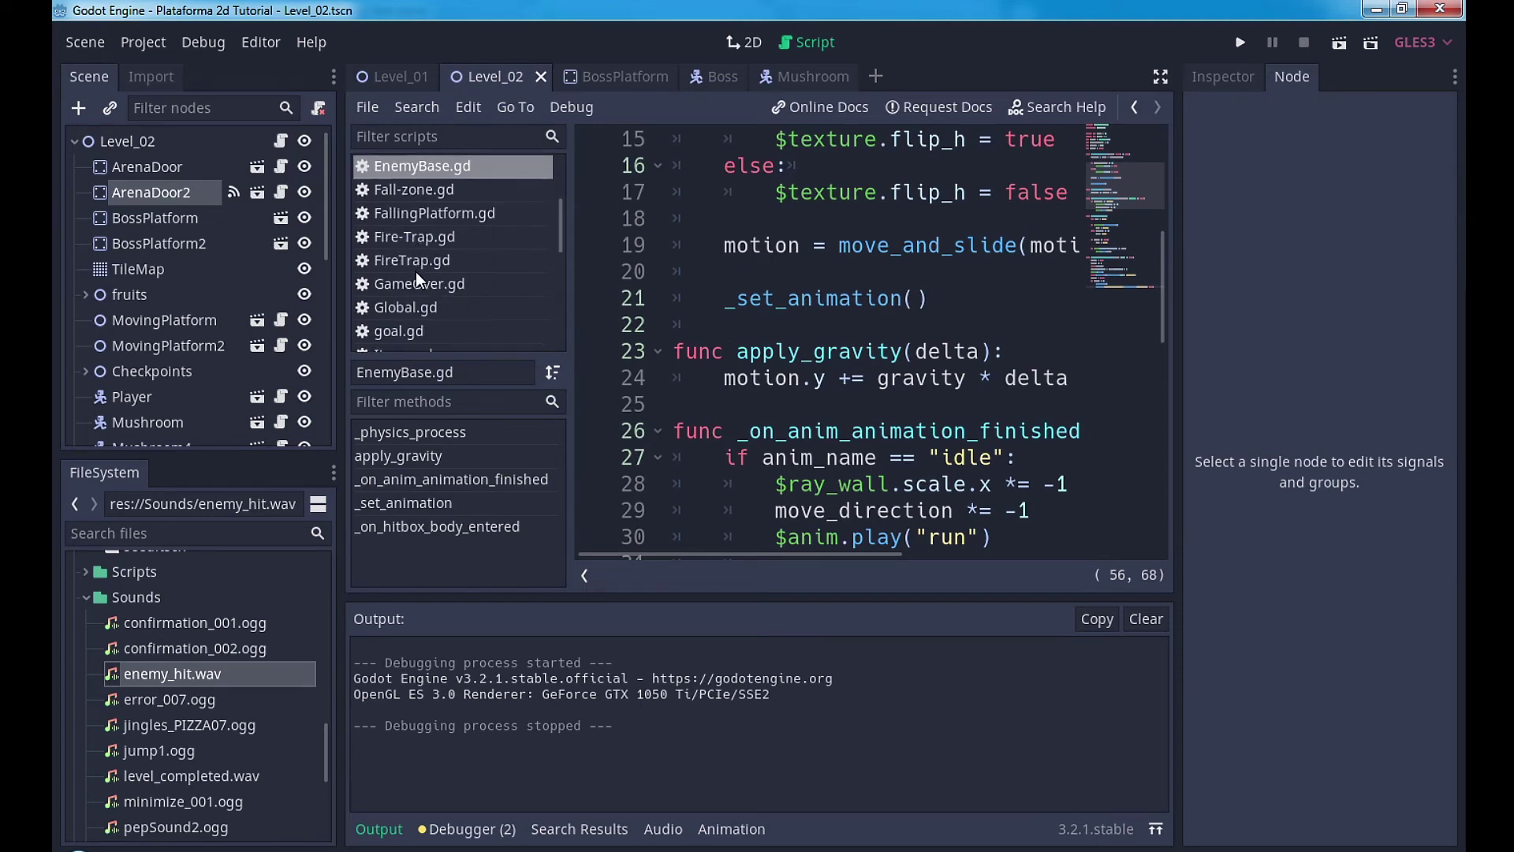
scroll(415, 276, down, 2)
scroll(415, 292, down, 1)
Step: Grab apply_gravity(delta) from Mushroom.gd, then go to the end of line 4 in Boss.gd
click(415, 305)
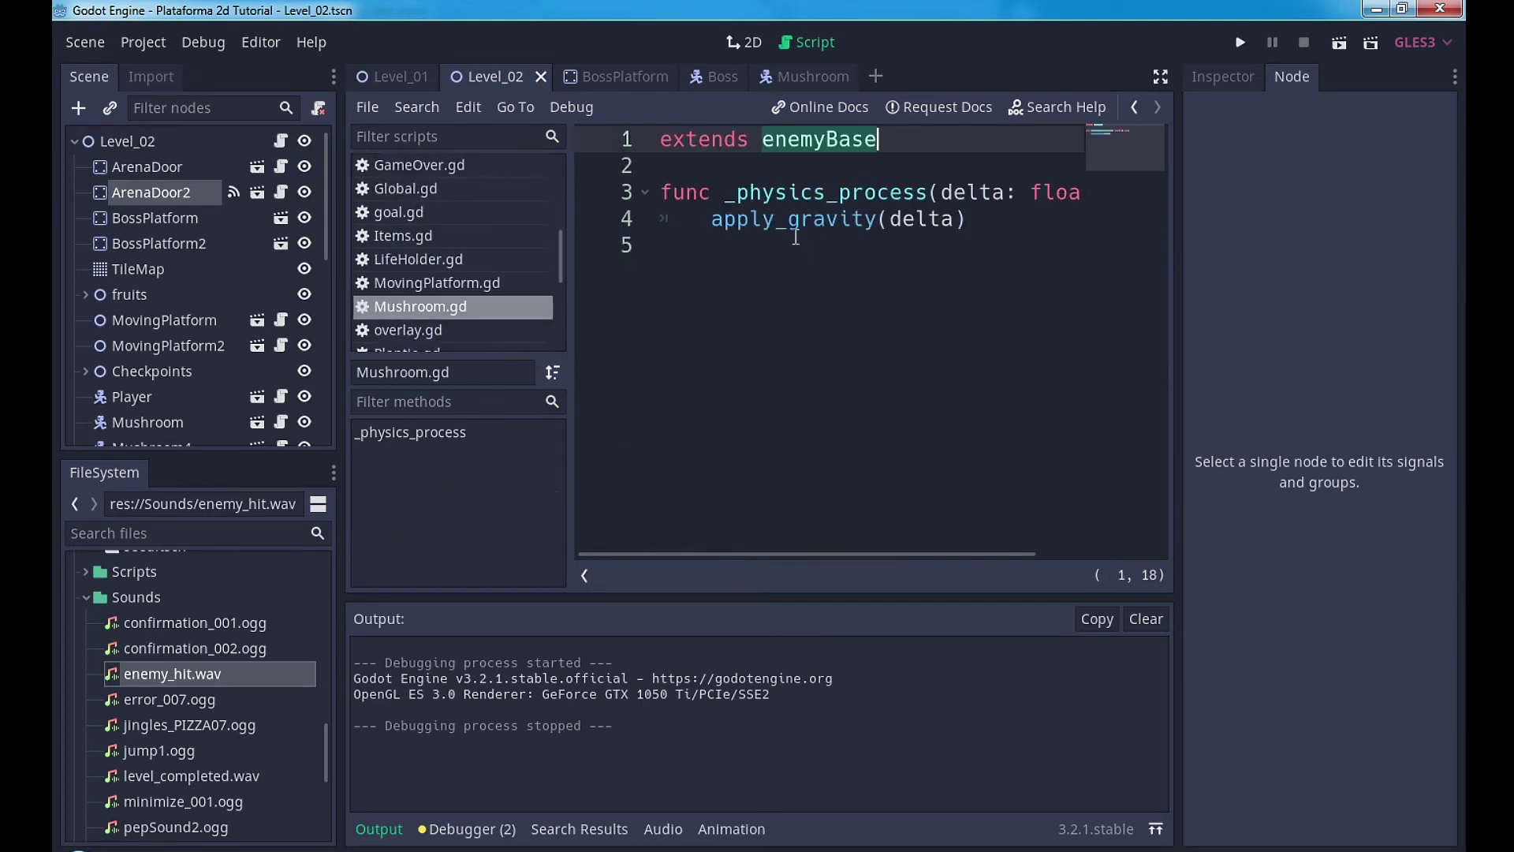
click(973, 222)
shift+click(712, 219)
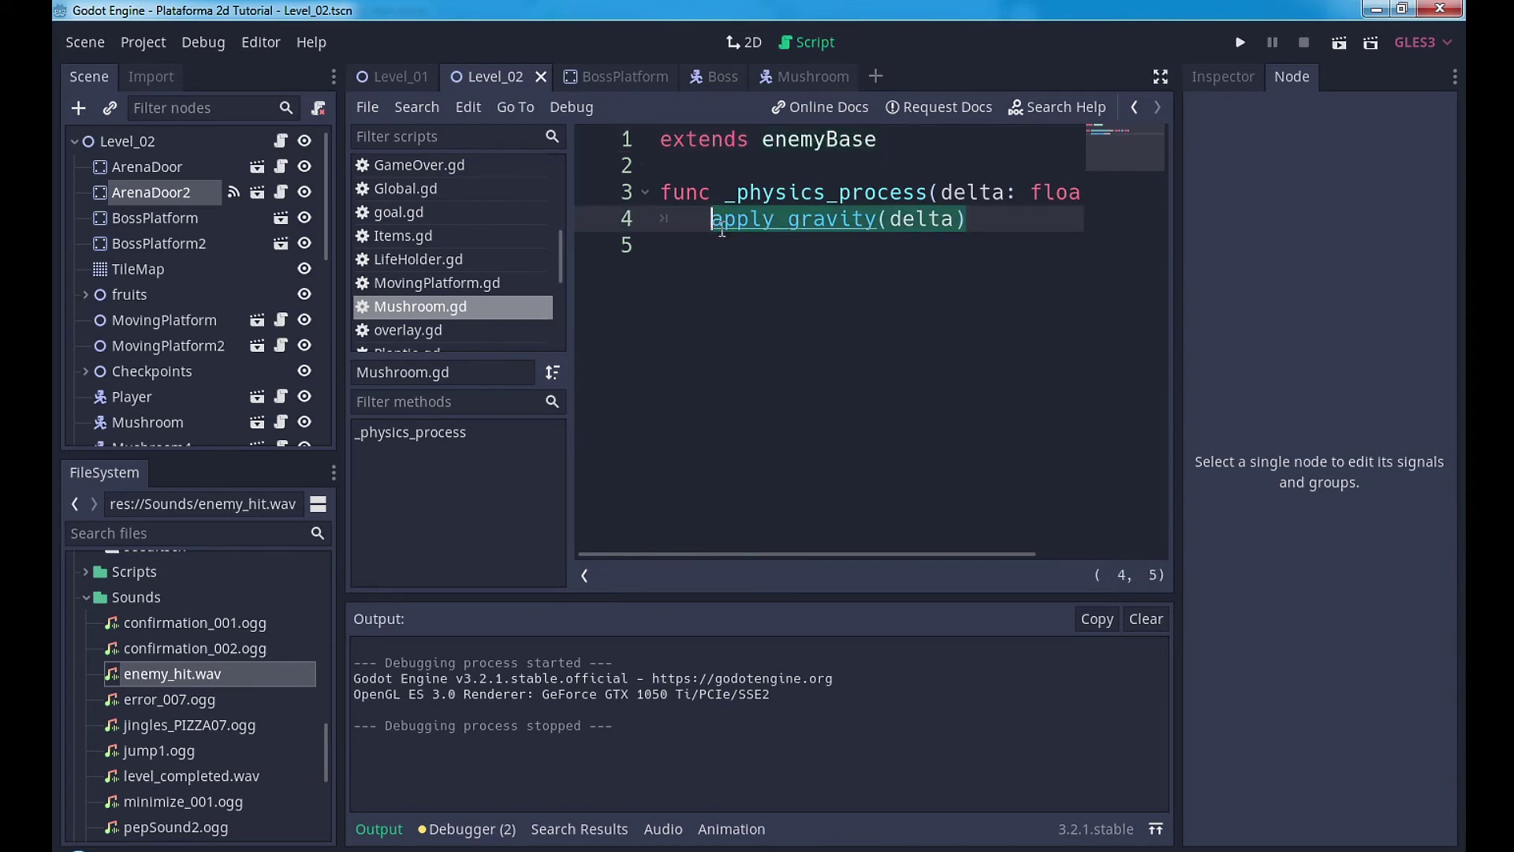
scroll(432, 230, up, 2)
scroll(432, 220, up, 3)
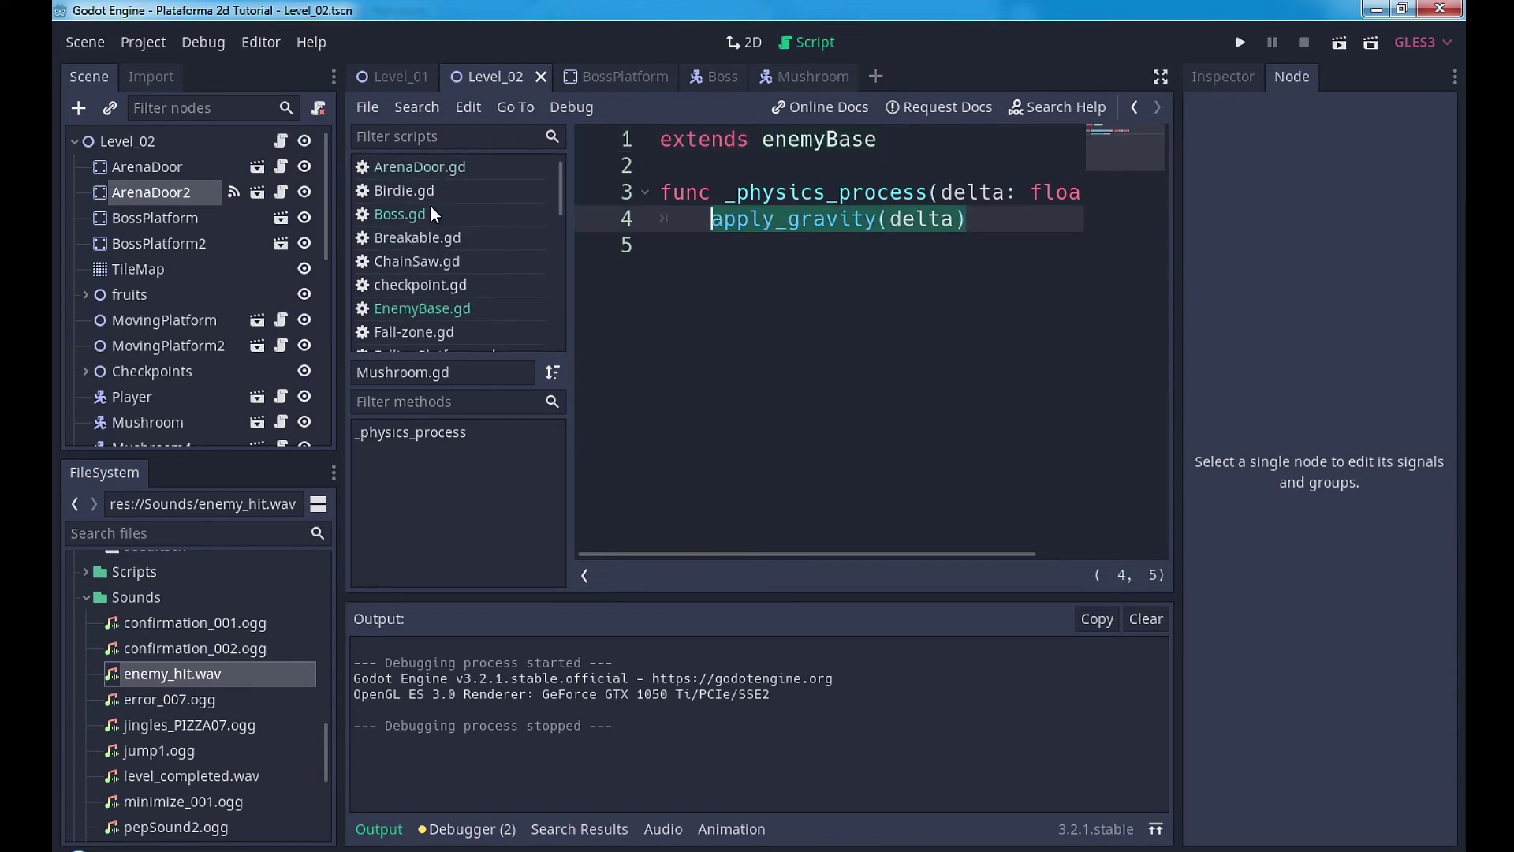
click(432, 212)
click(1058, 225)
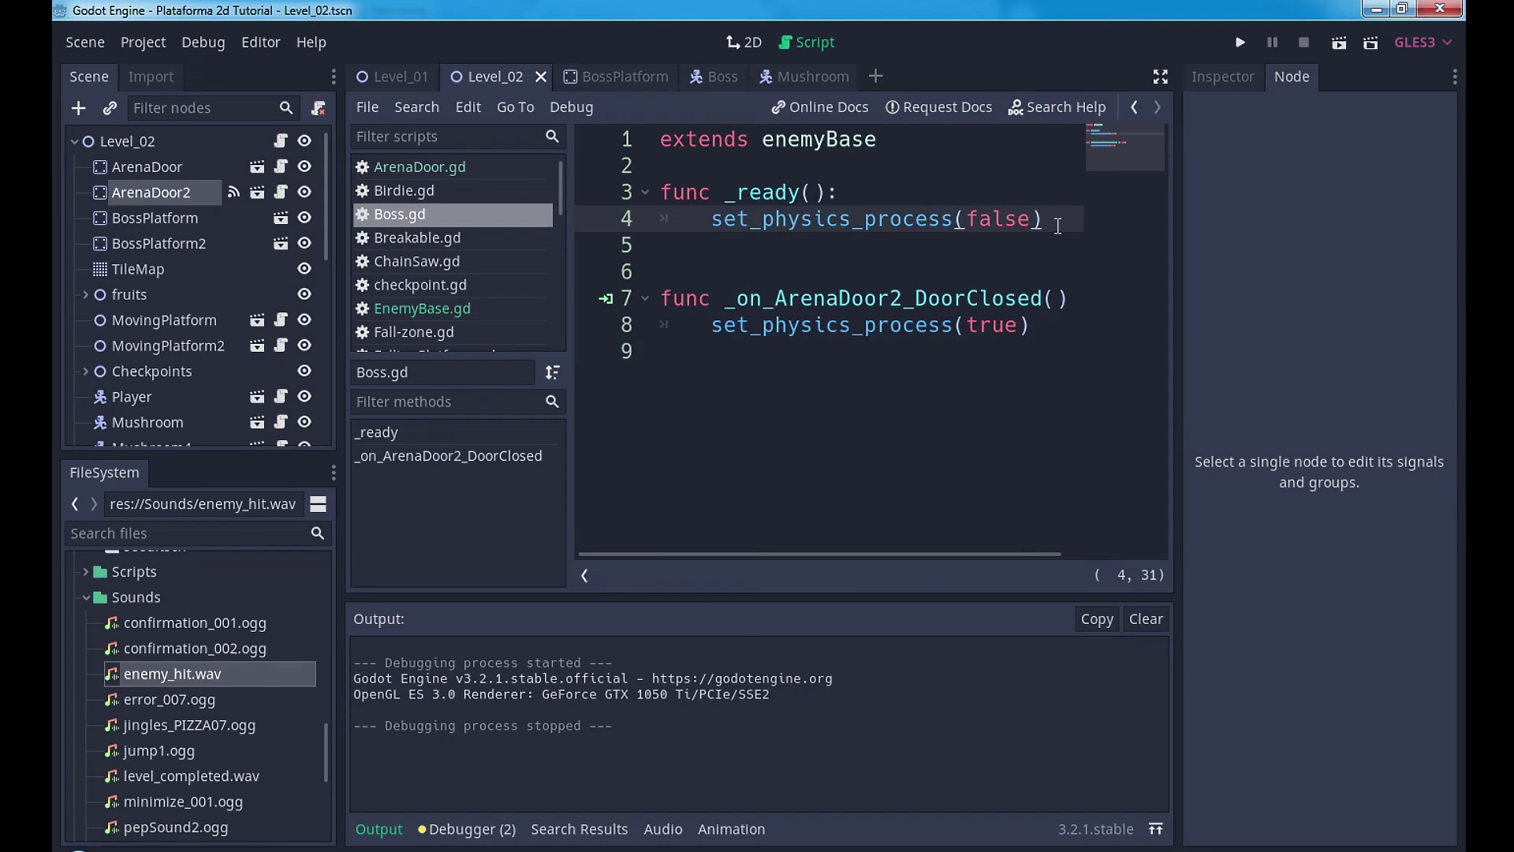
Step: Paste apply_gravity(delta) onto its own line after _ready in Boss.gd
key(Return)
text(apply_gravity(delta))
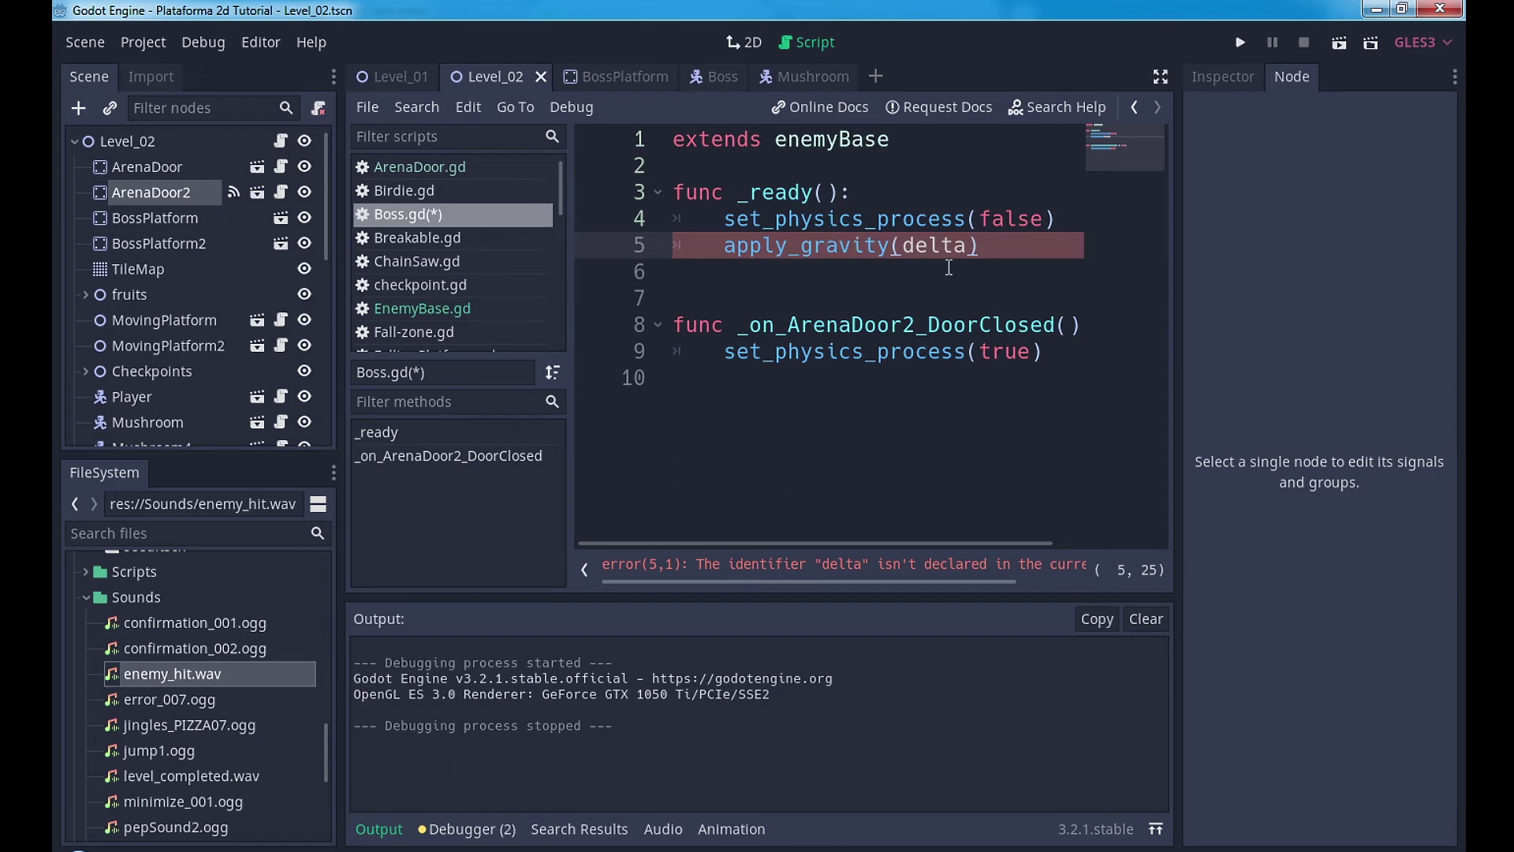
click(732, 249)
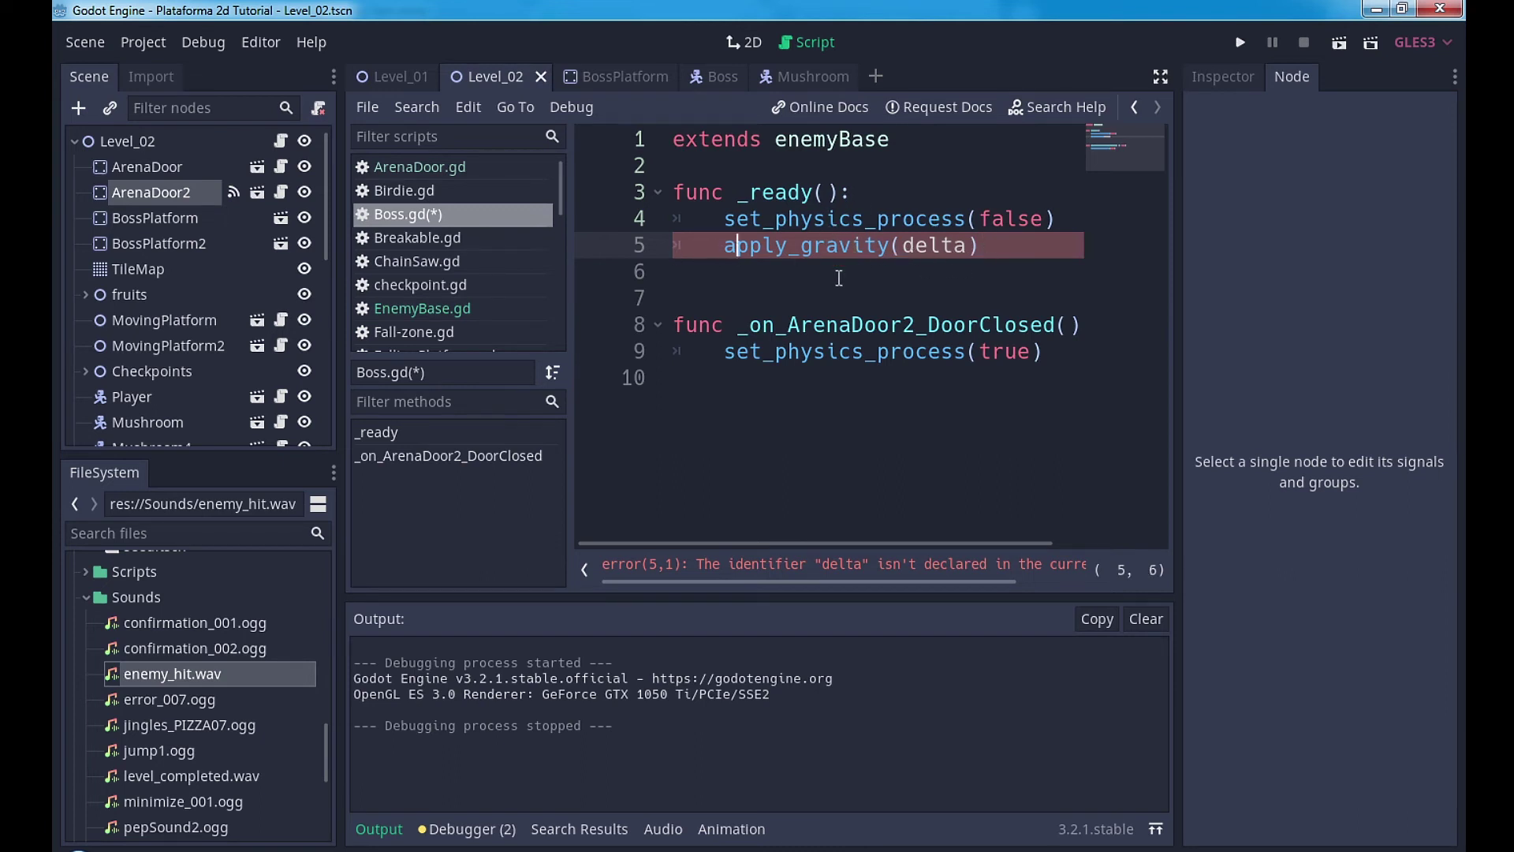
key(Return)
Step: Wrap the call in an indented _physics_process(delta) function and run the scene
click(723, 245)
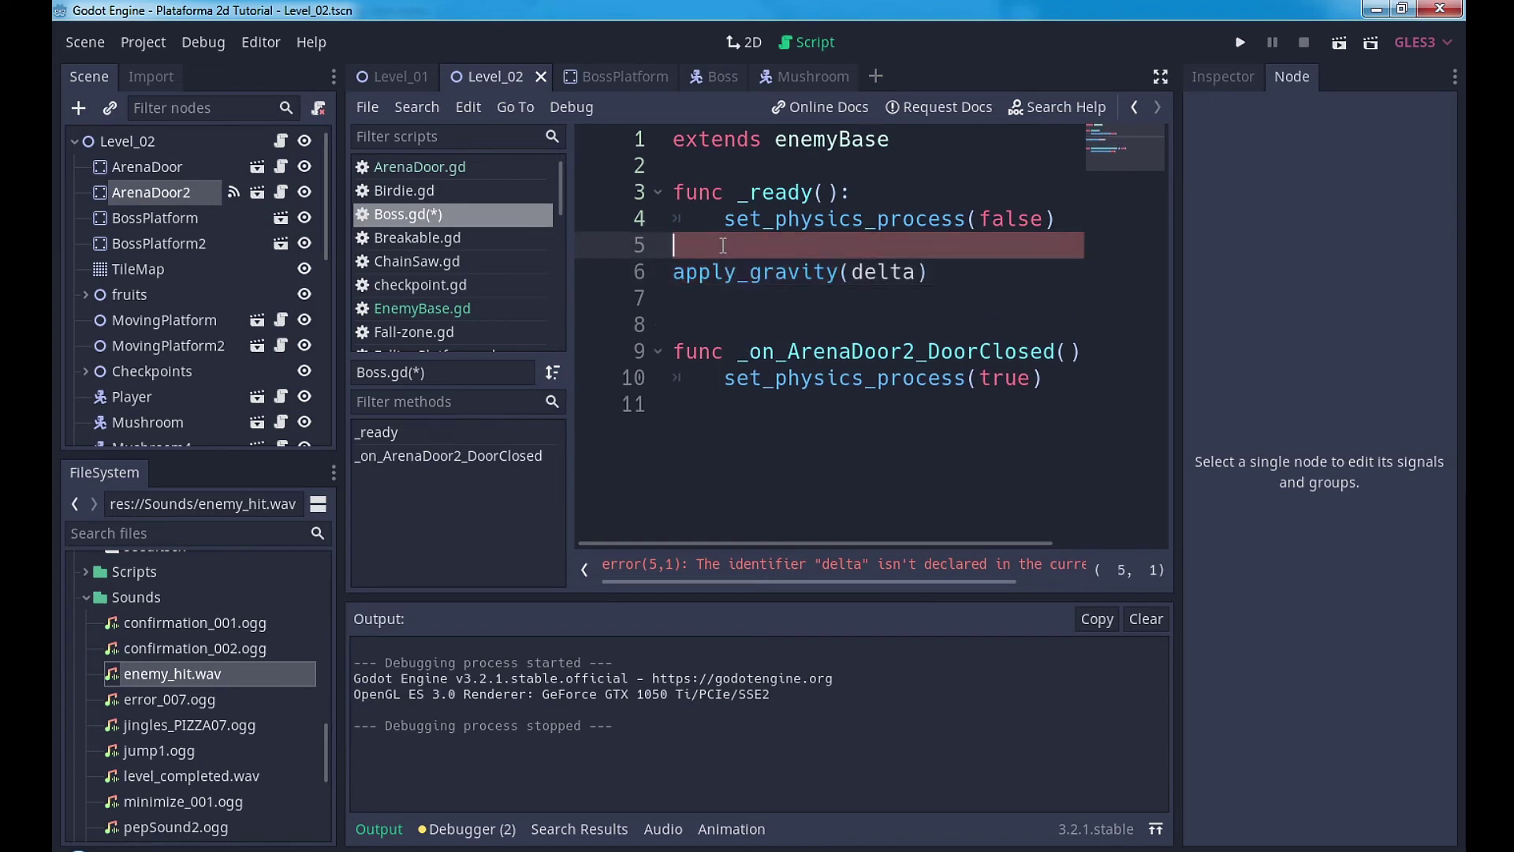
key(Return)
text(func p)
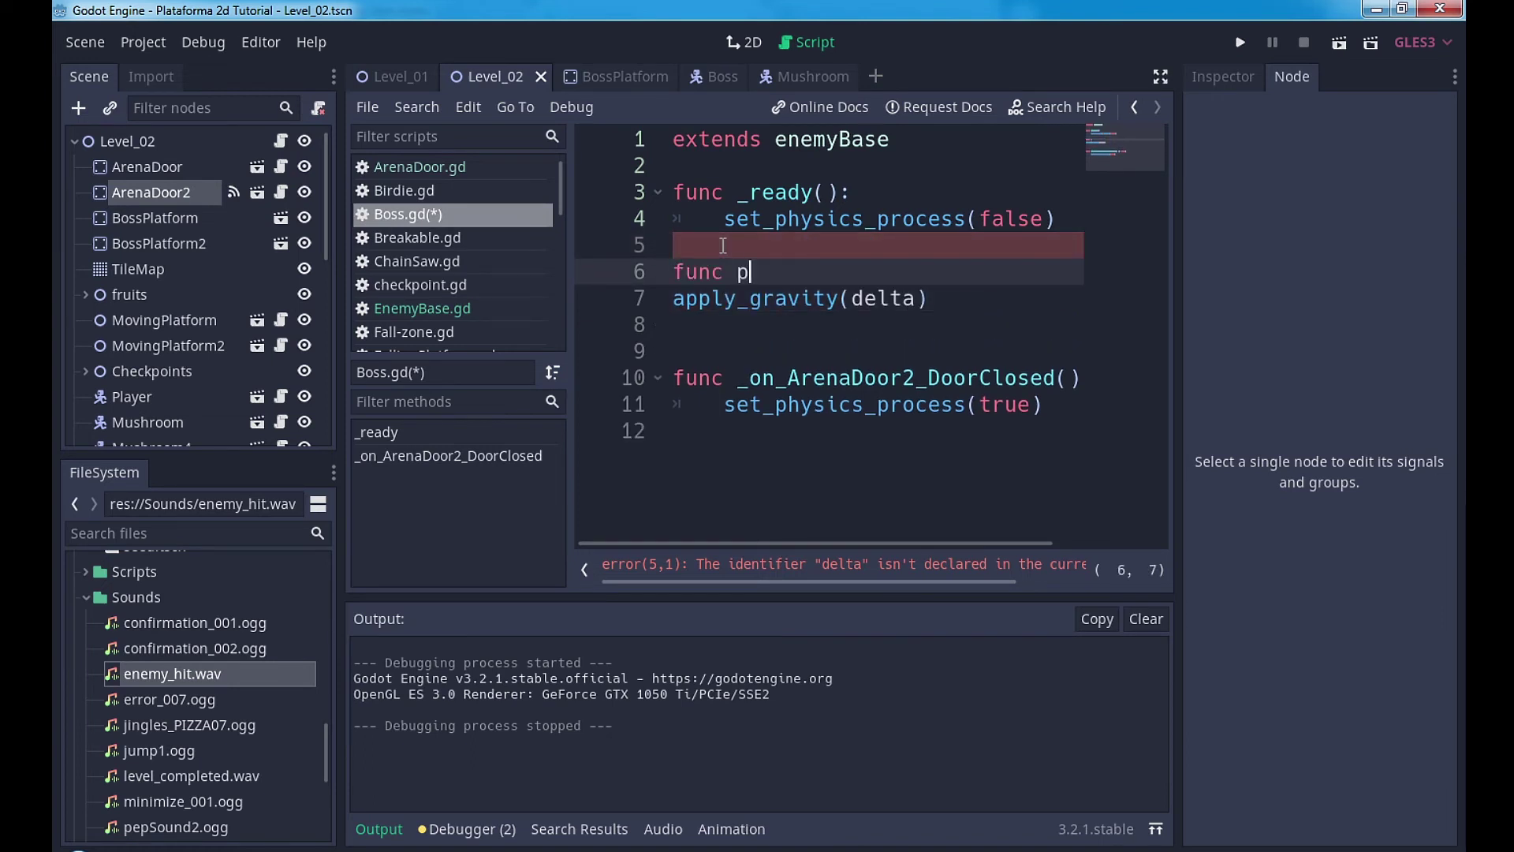
text(hy)
key(Return)
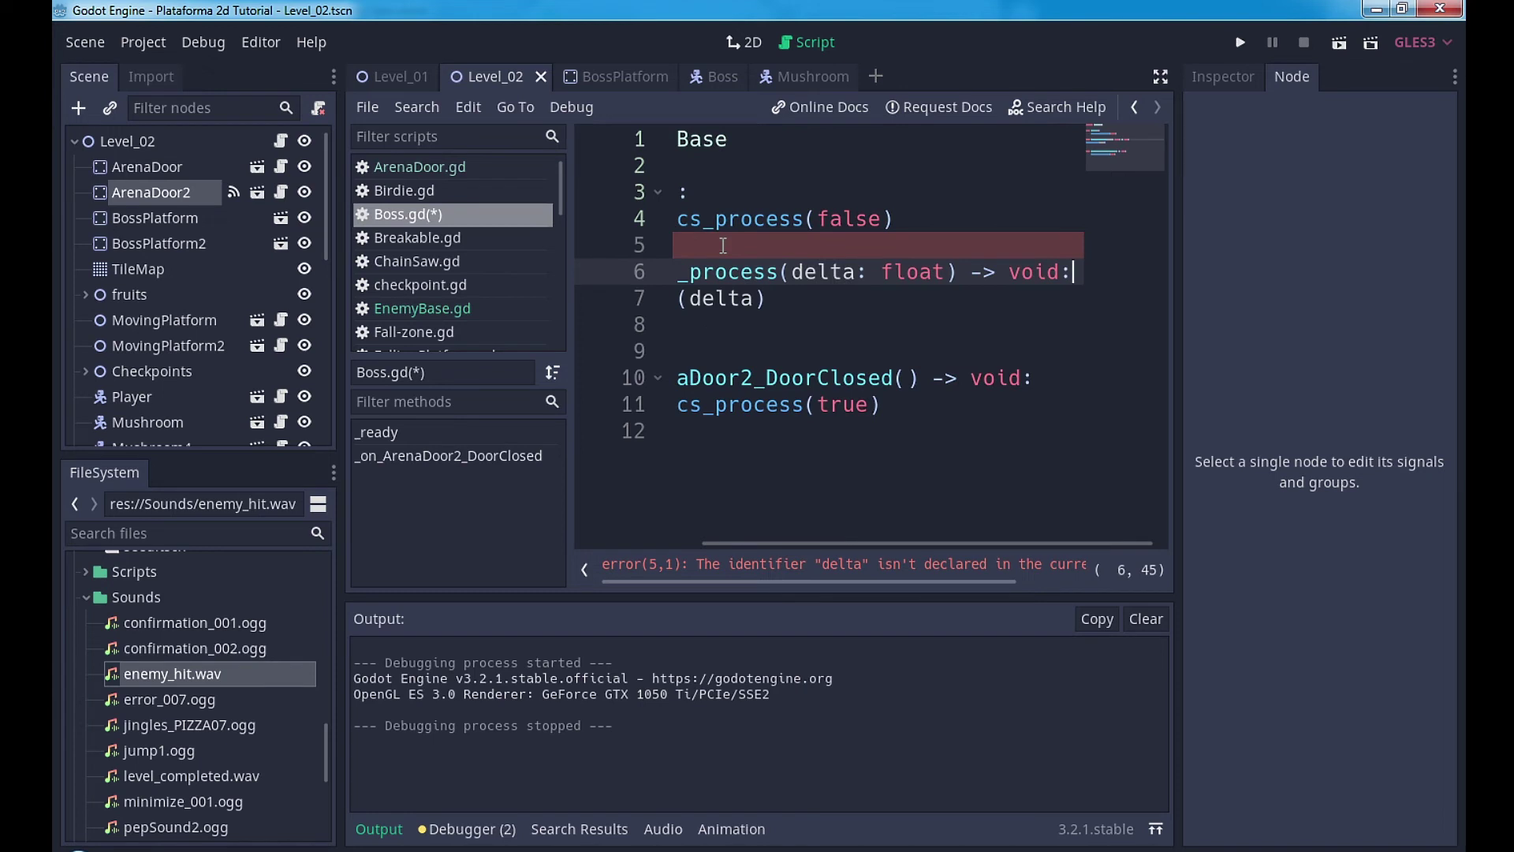
click(773, 304)
key(Home)
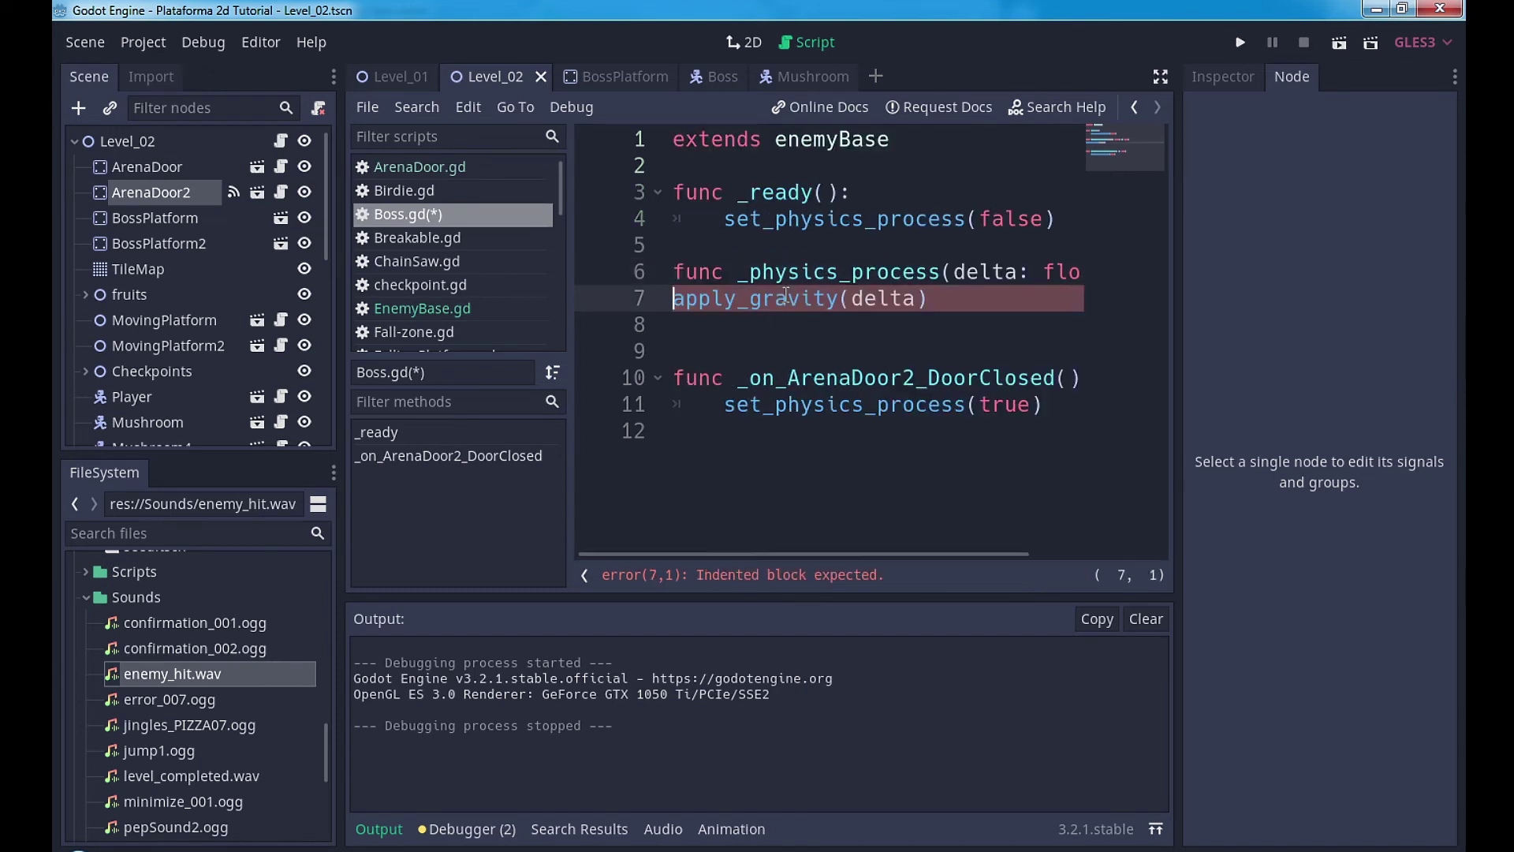
key(Tab)
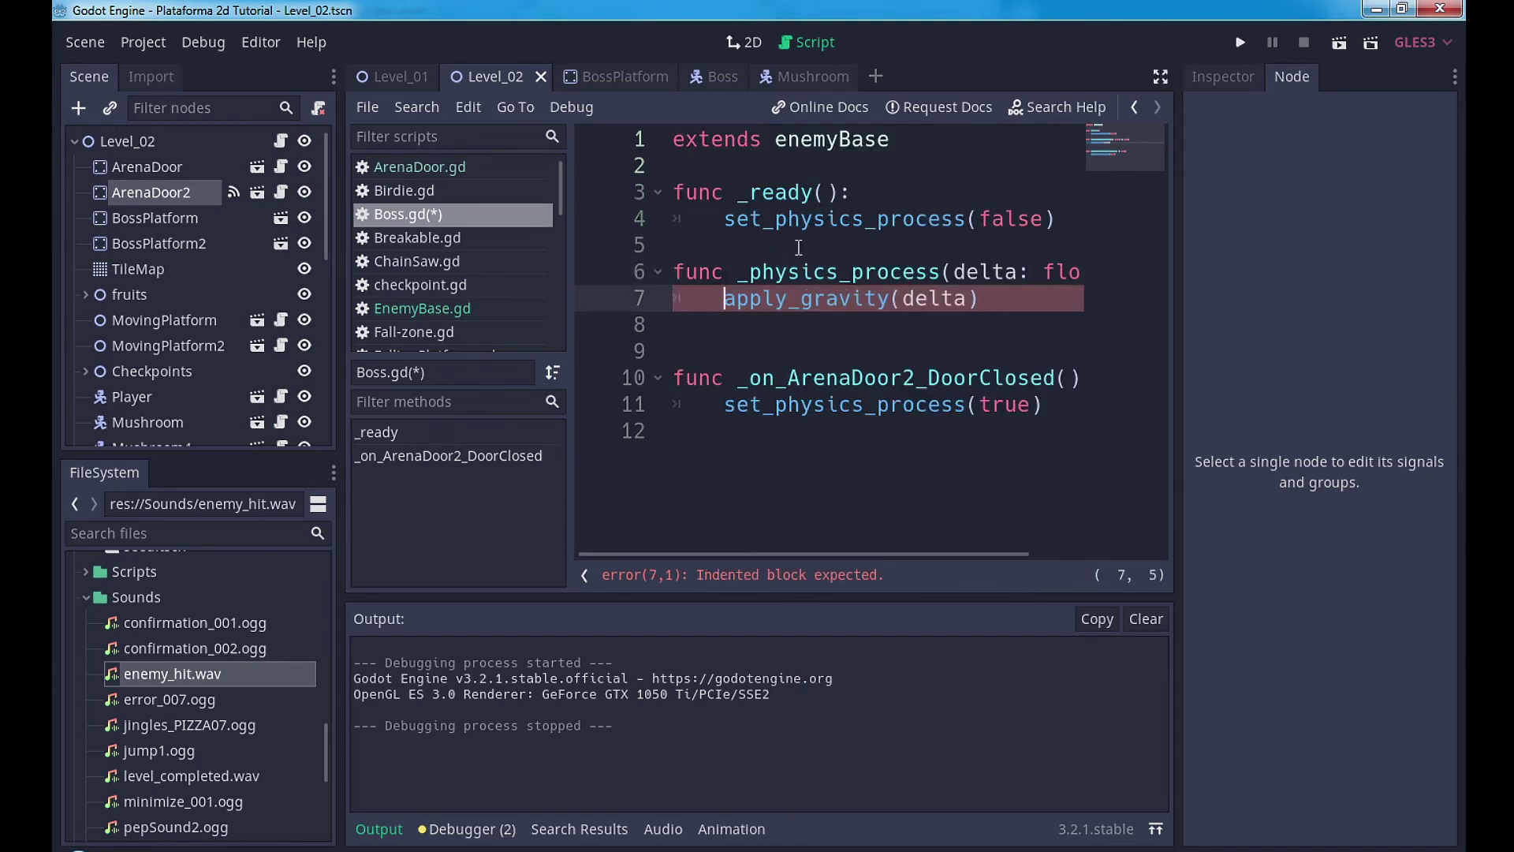
click(1337, 43)
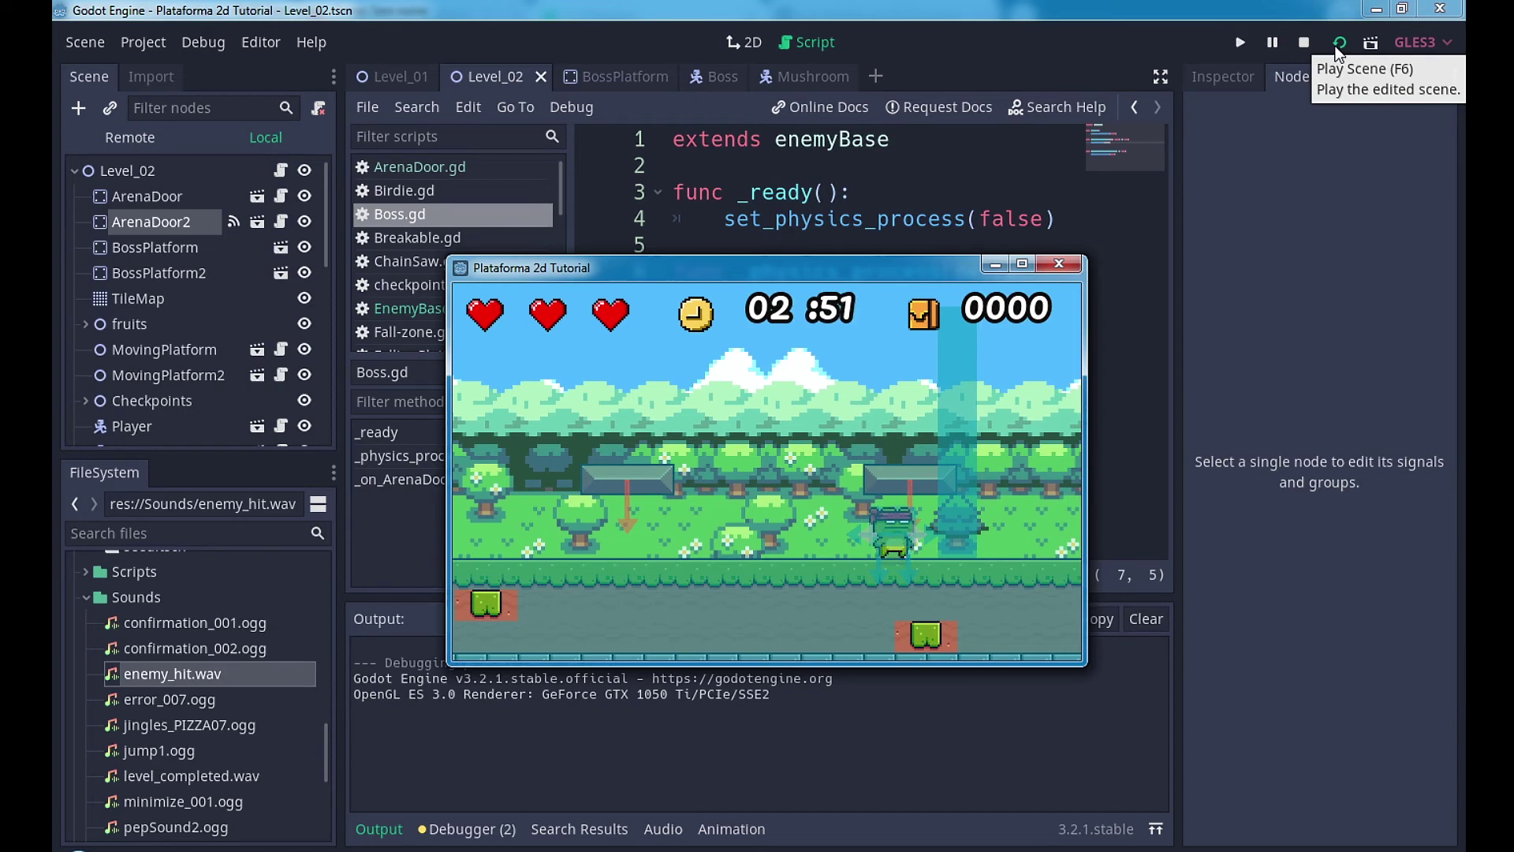
Step: Walk the player right, then left as the boss appears, and stop the test run
key(Right)
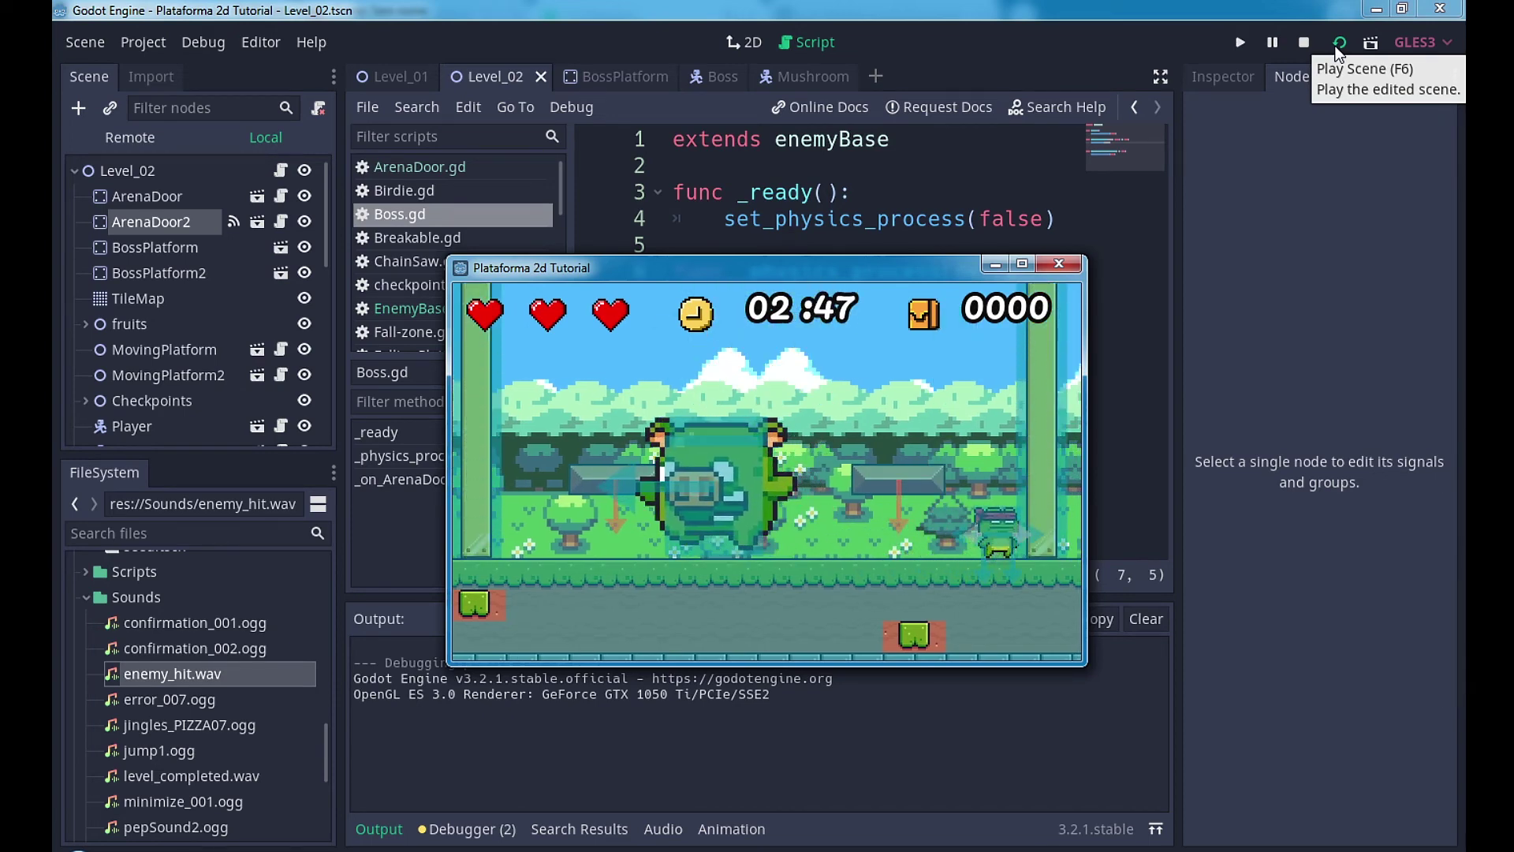
key(Left)
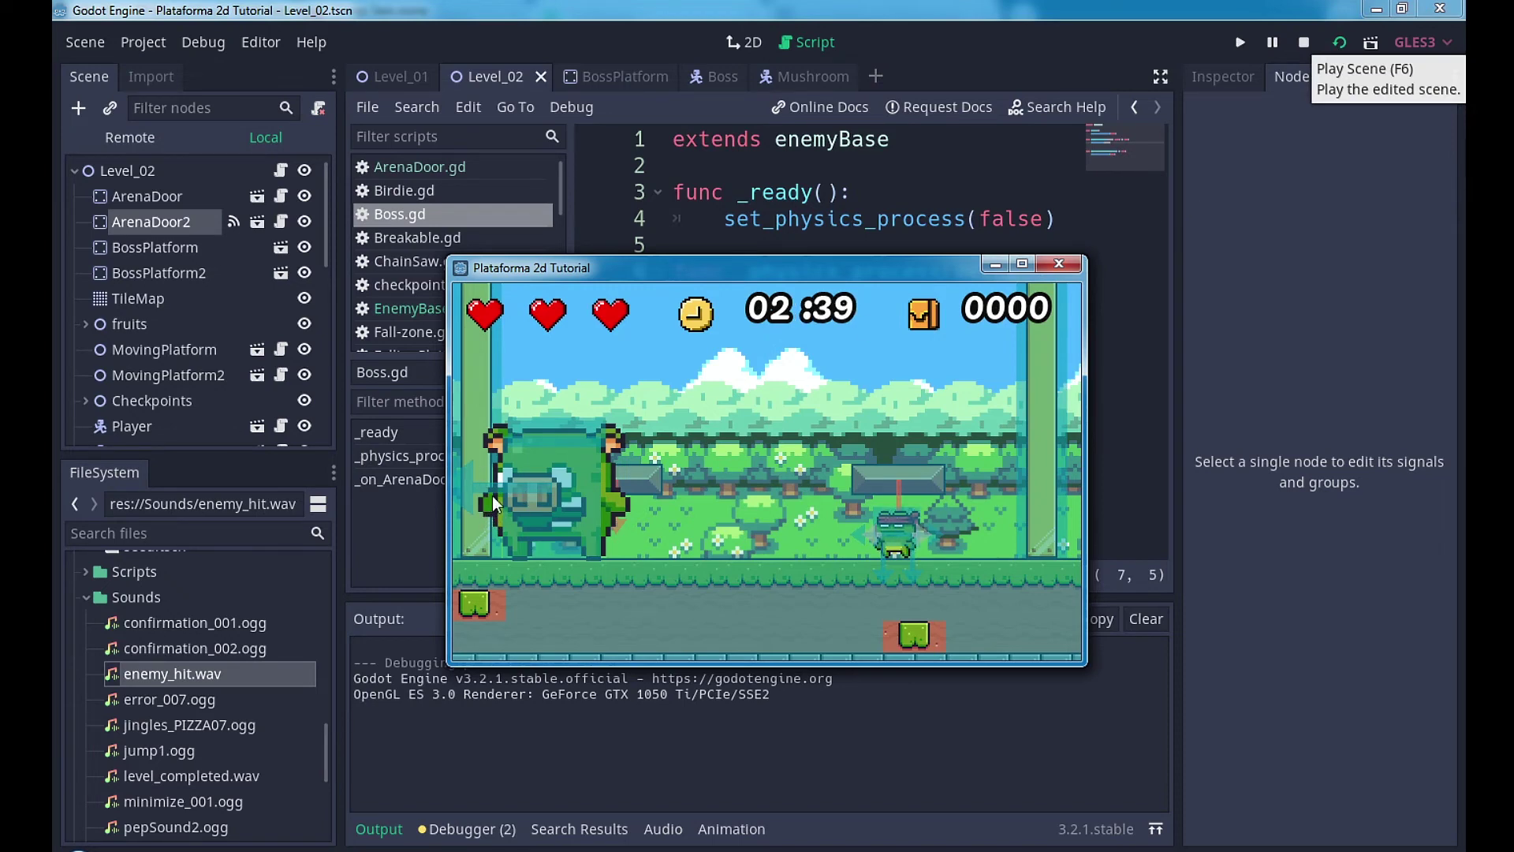
click(1056, 265)
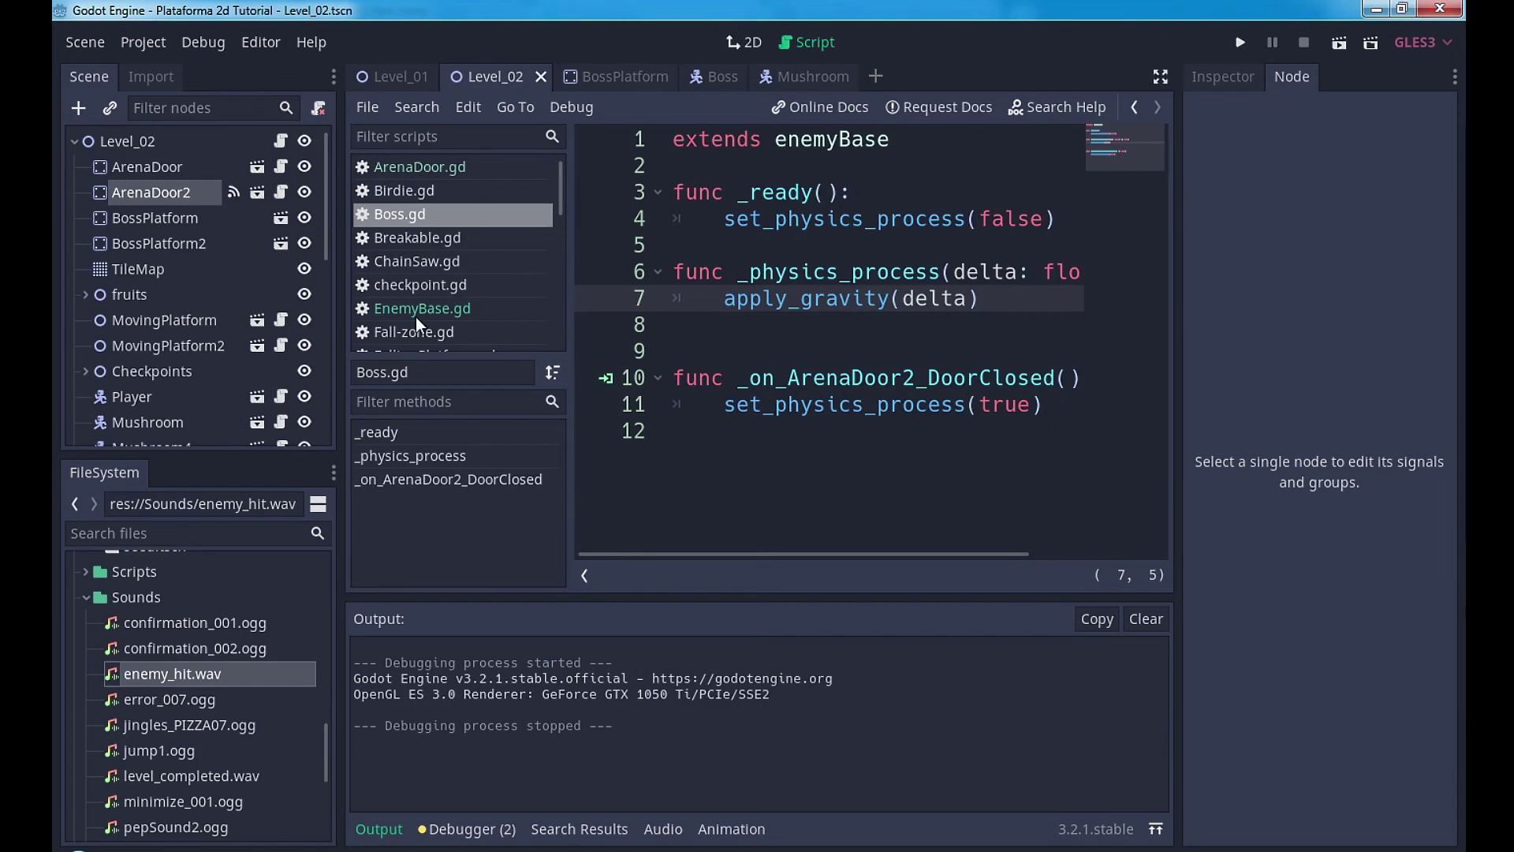
Step: Copy set_animation() from EnemyBase.gd into Boss.gd after apply_gravity(delta), then run the scene
click(427, 310)
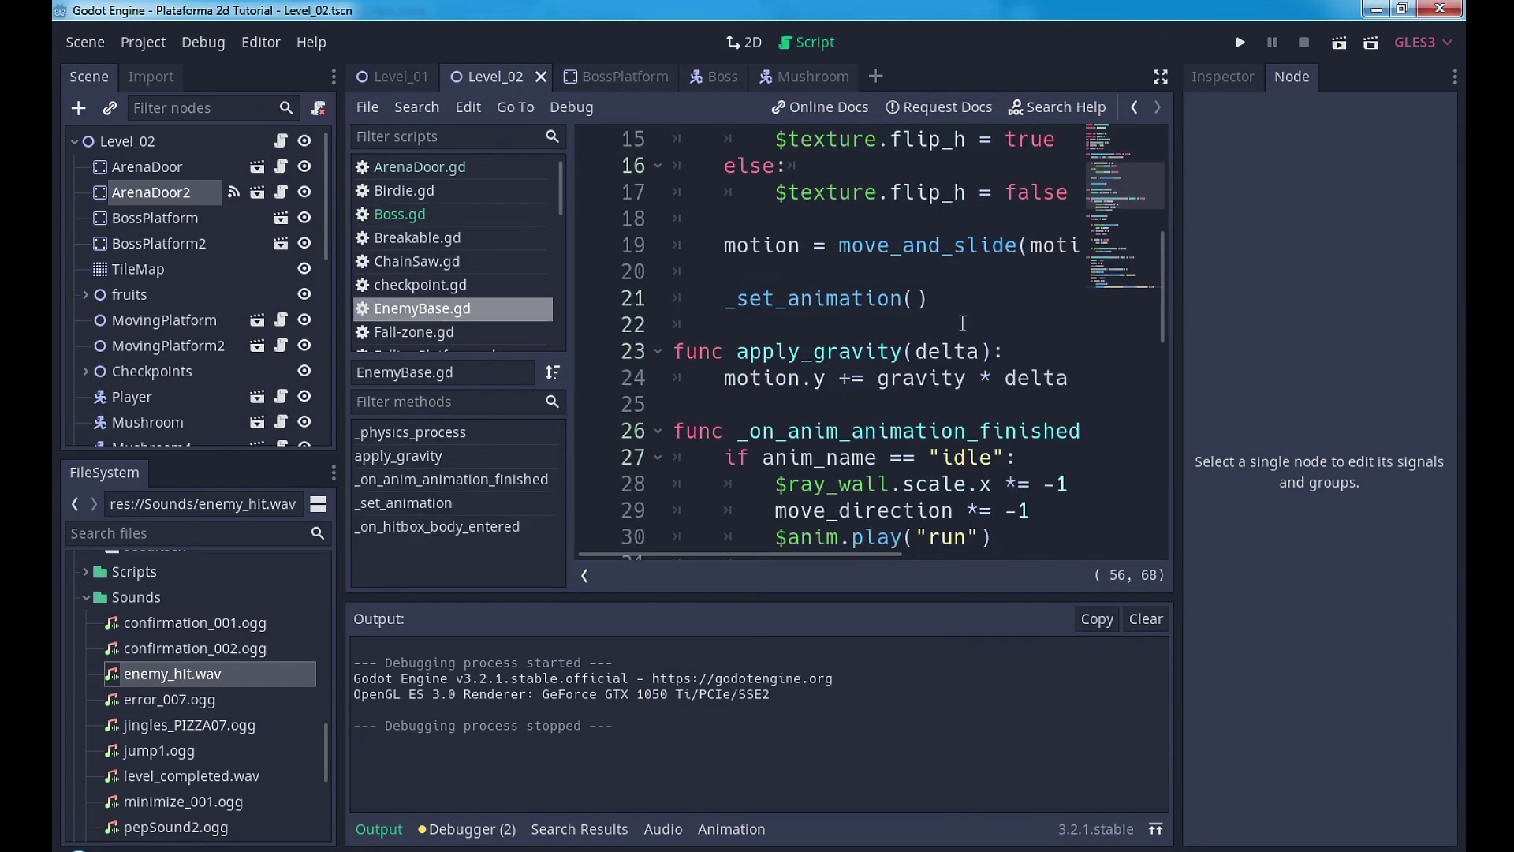
drag(931, 300, 735, 306)
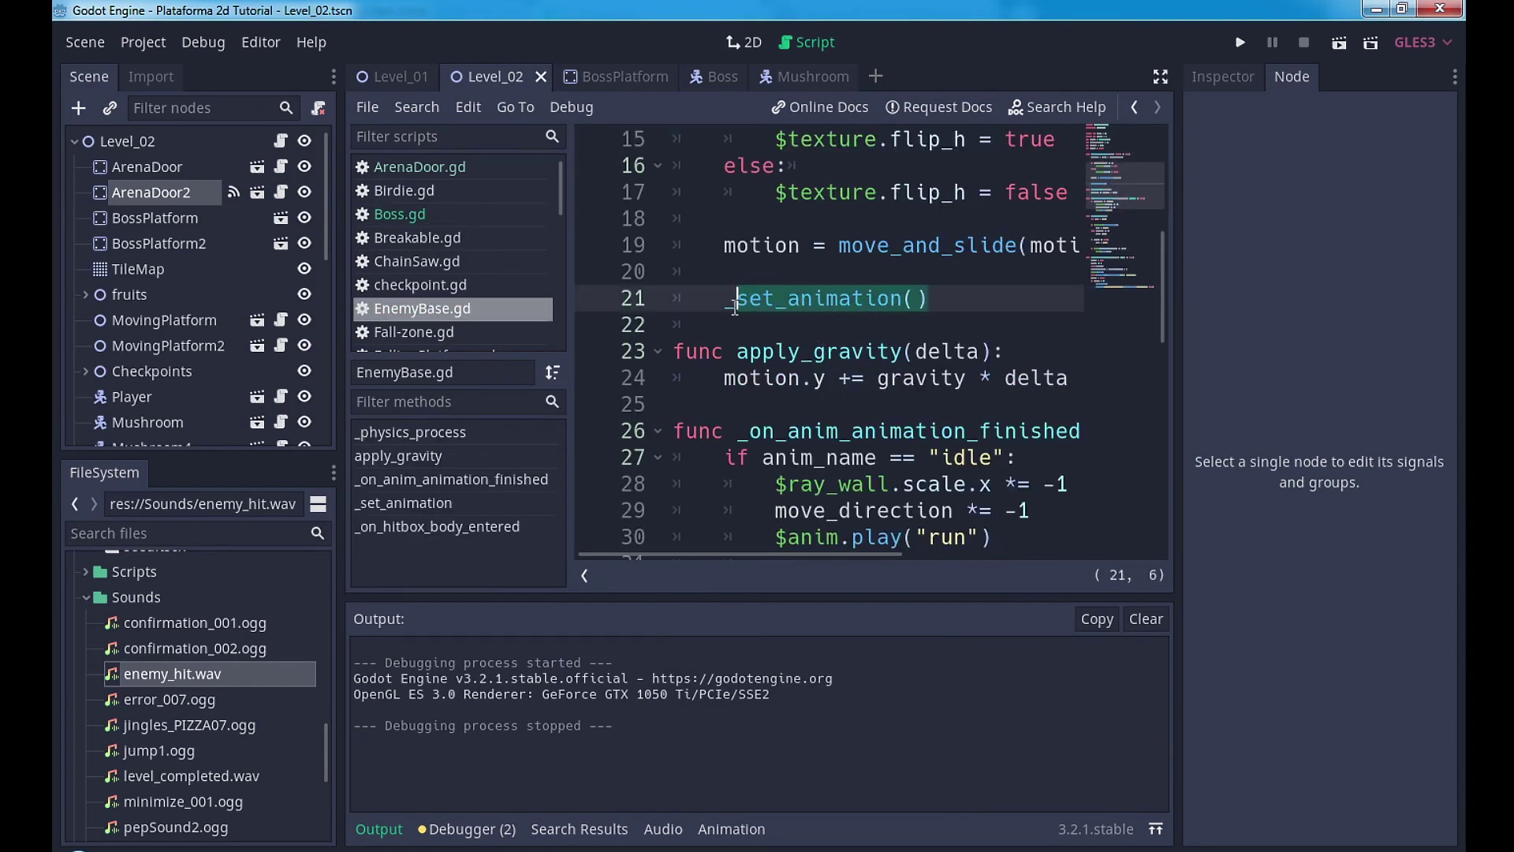
click(430, 217)
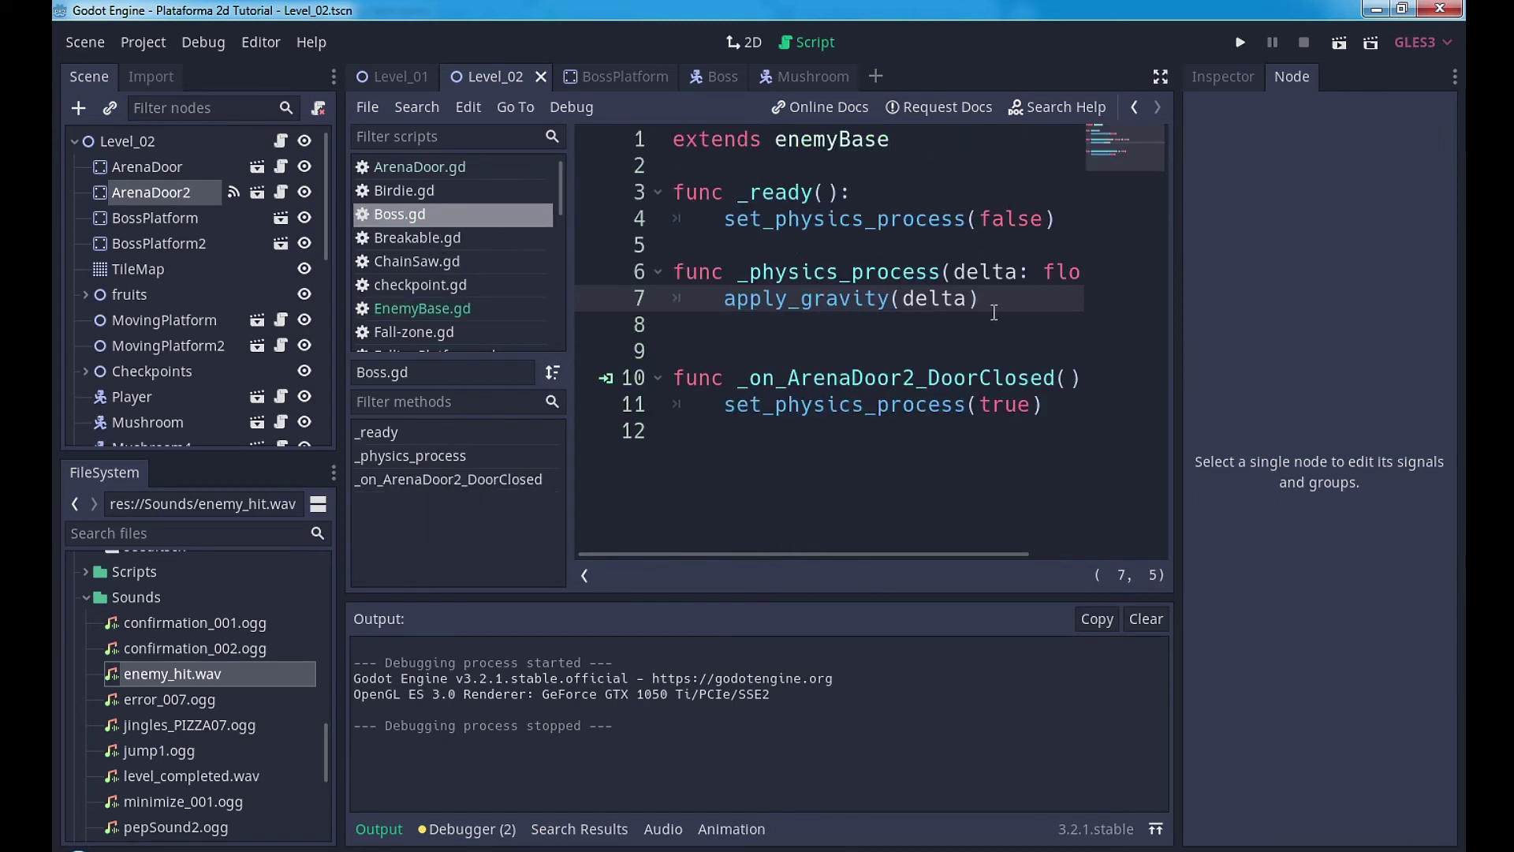
key(Return)
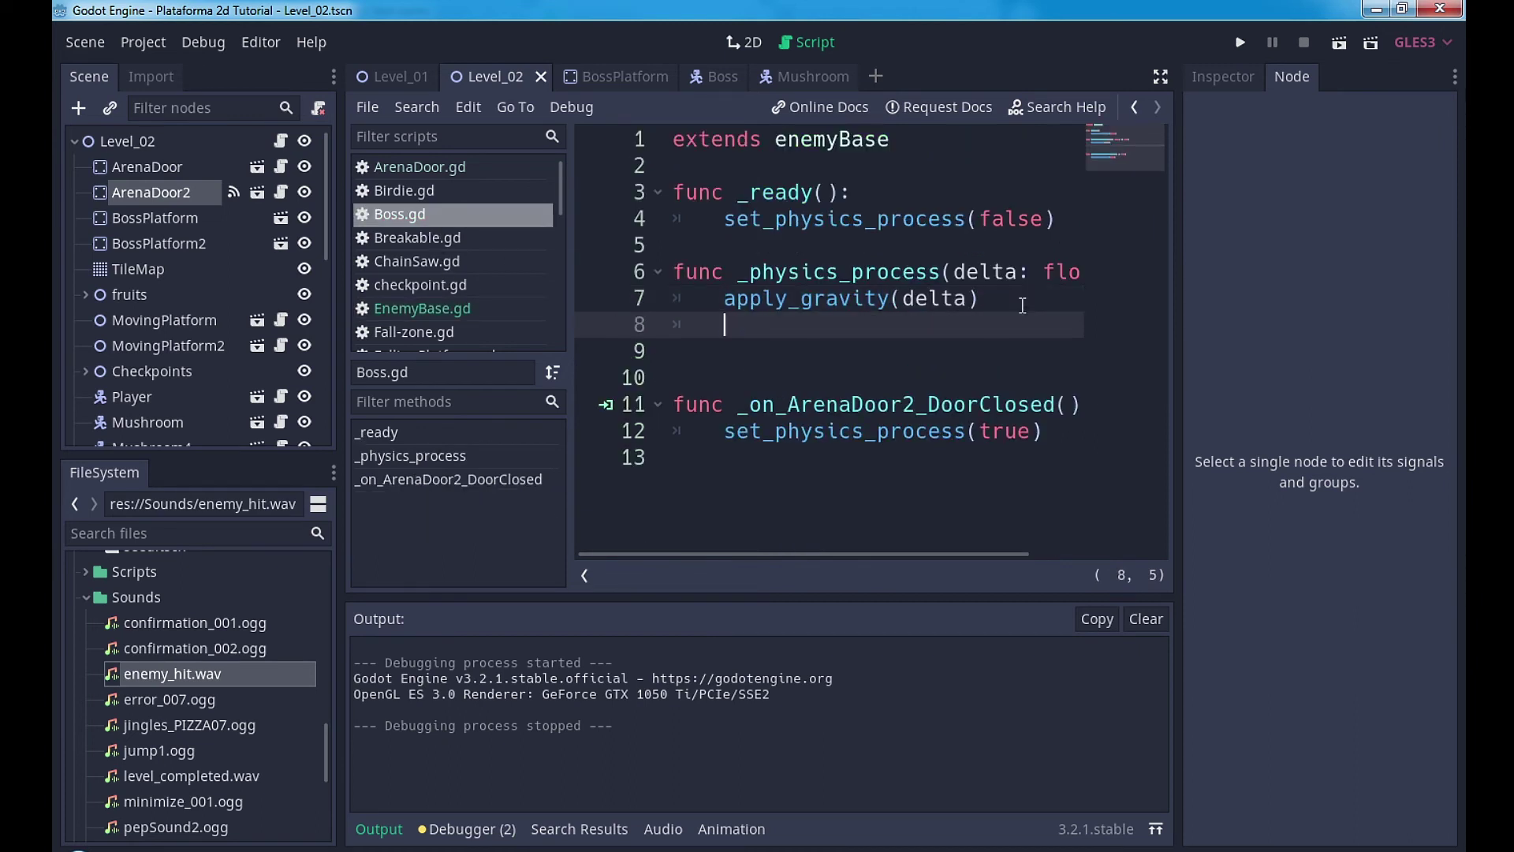
text(_set_animation())
click(1337, 43)
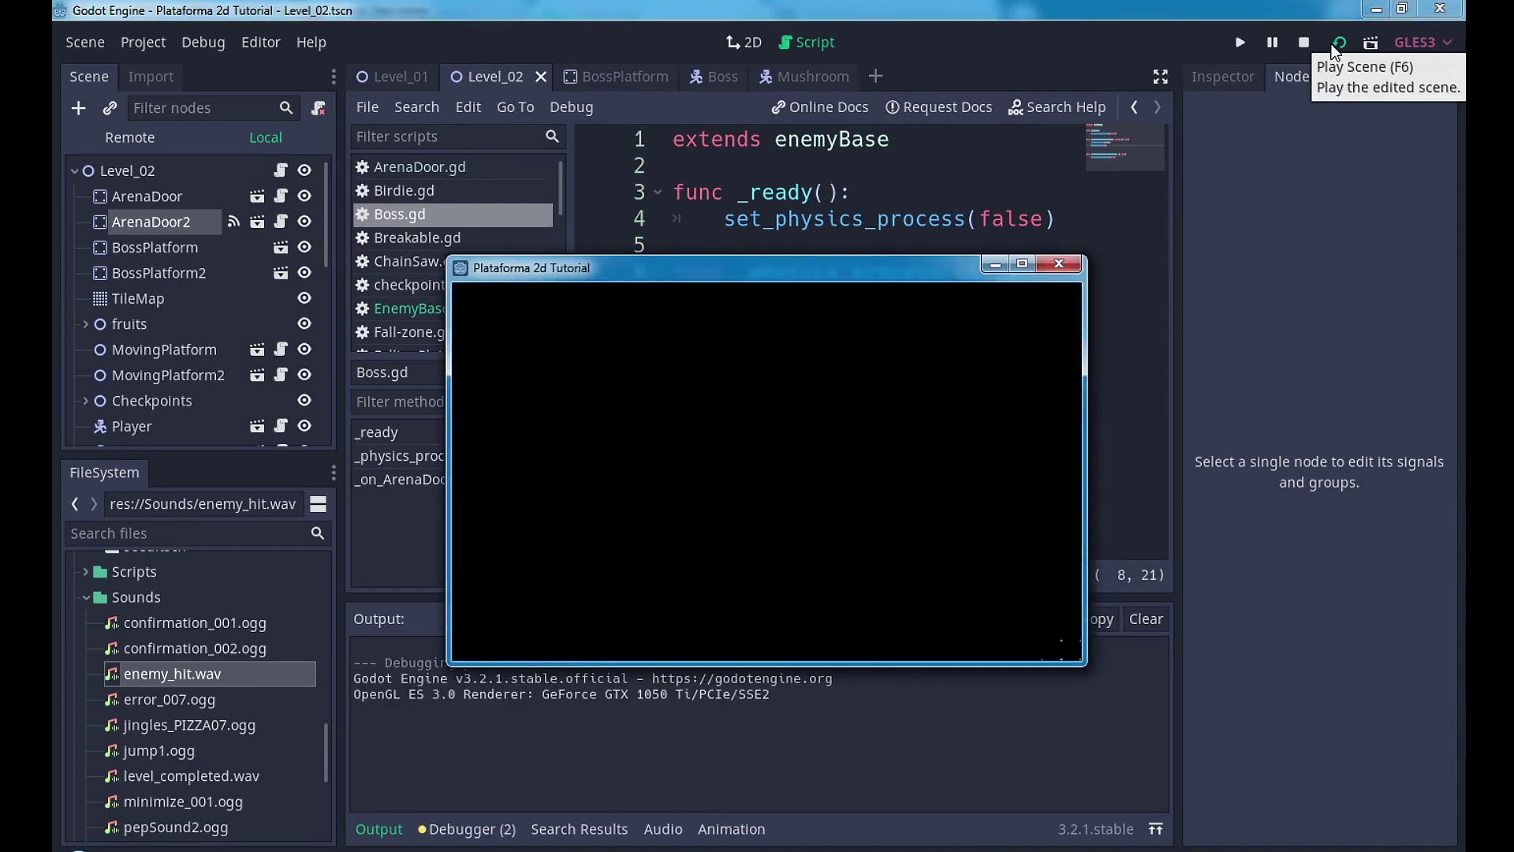
Step: Walk the player right into the arena to watch the boss land, then stop the game
key(Right)
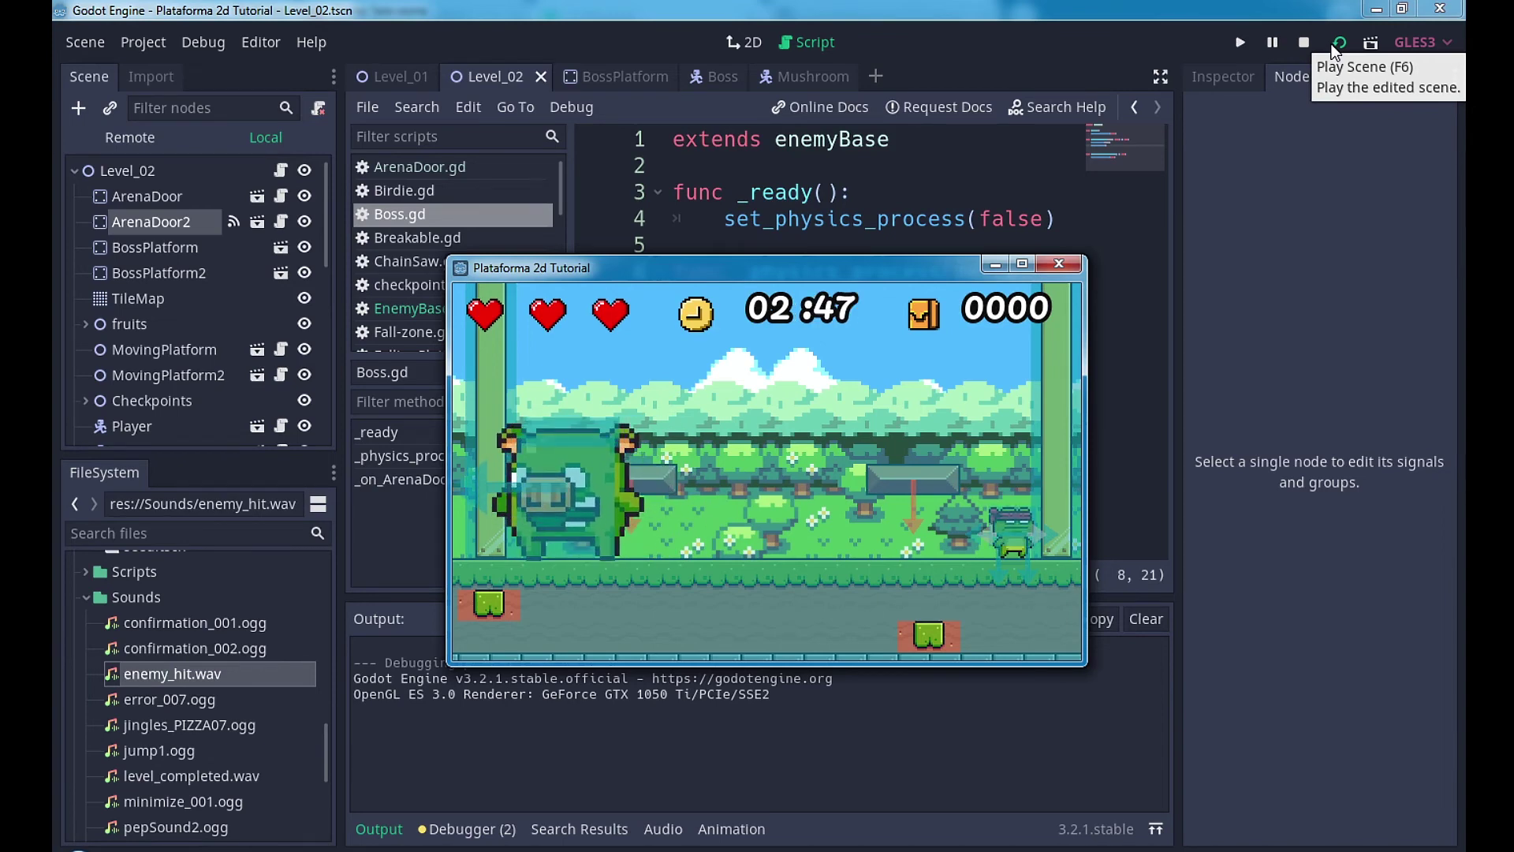
click(1067, 262)
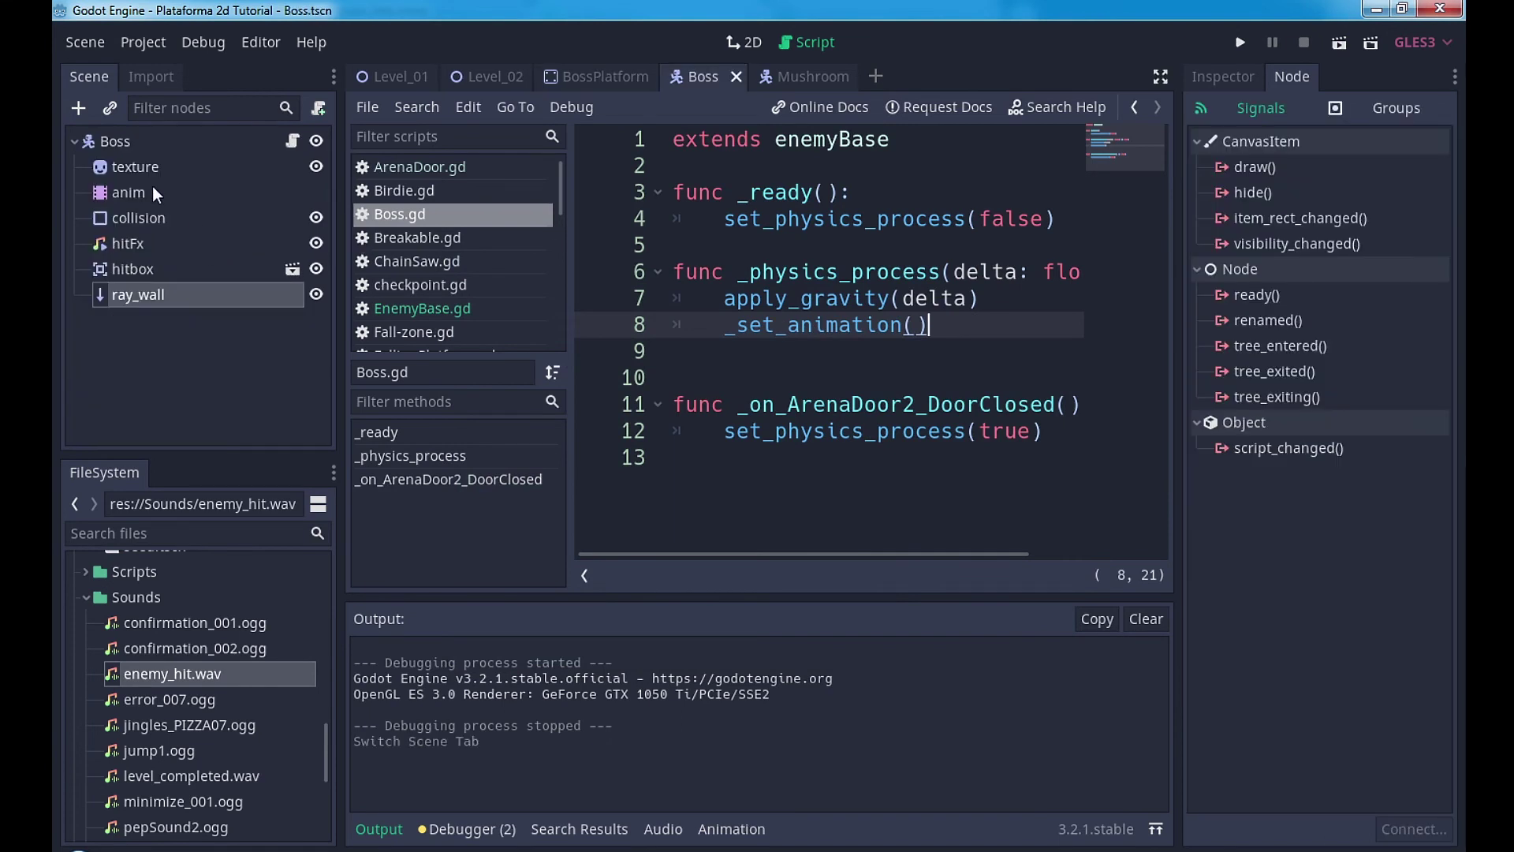
Step: Connect the anim node's animation_finished signal to _on_anim_animation_finished and save the Boss scene
click(129, 195)
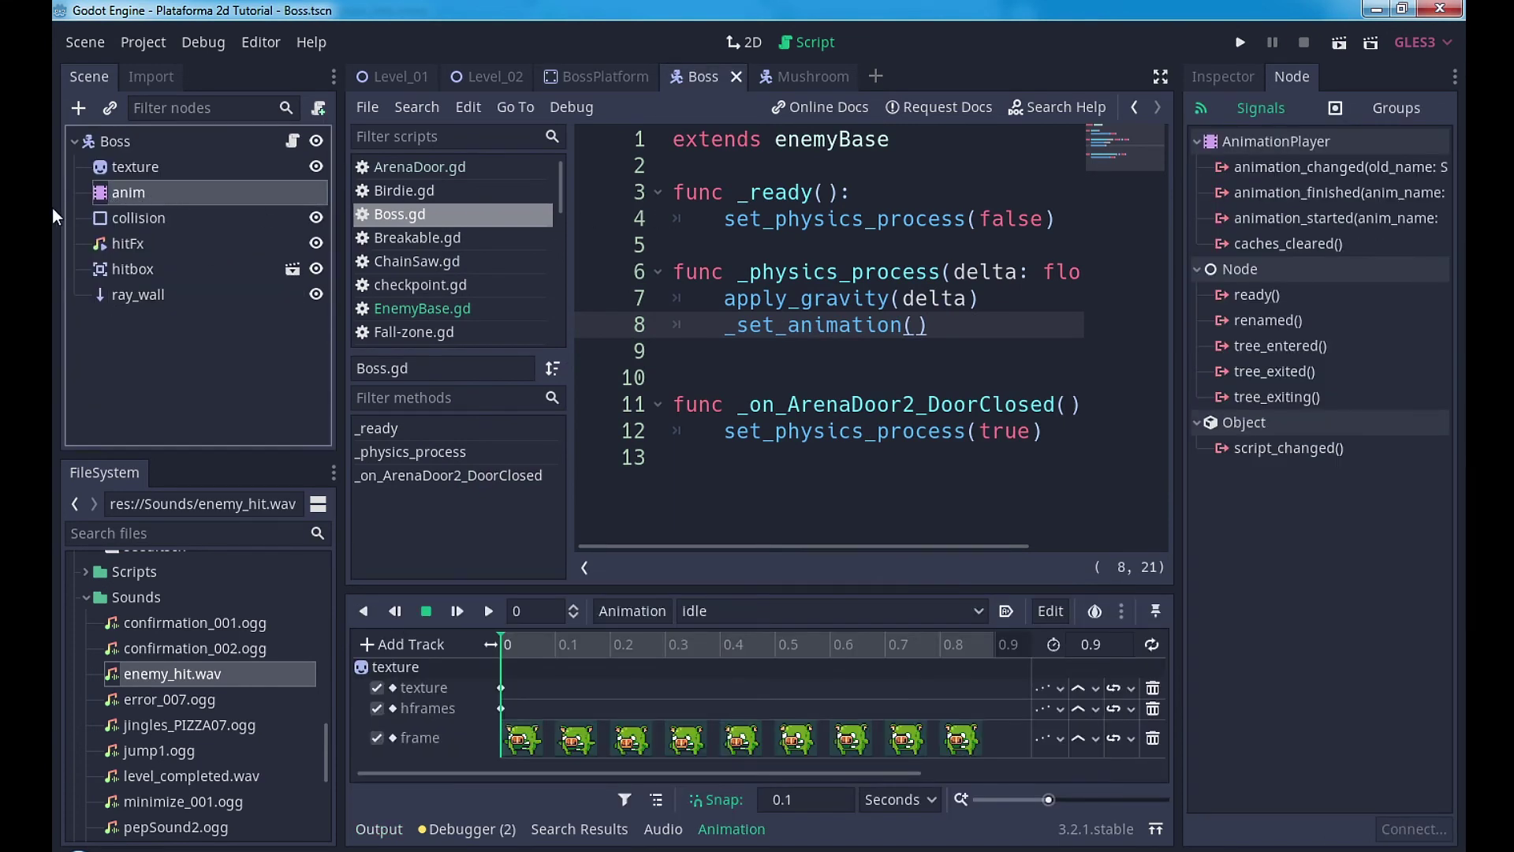
double_click(1296, 194)
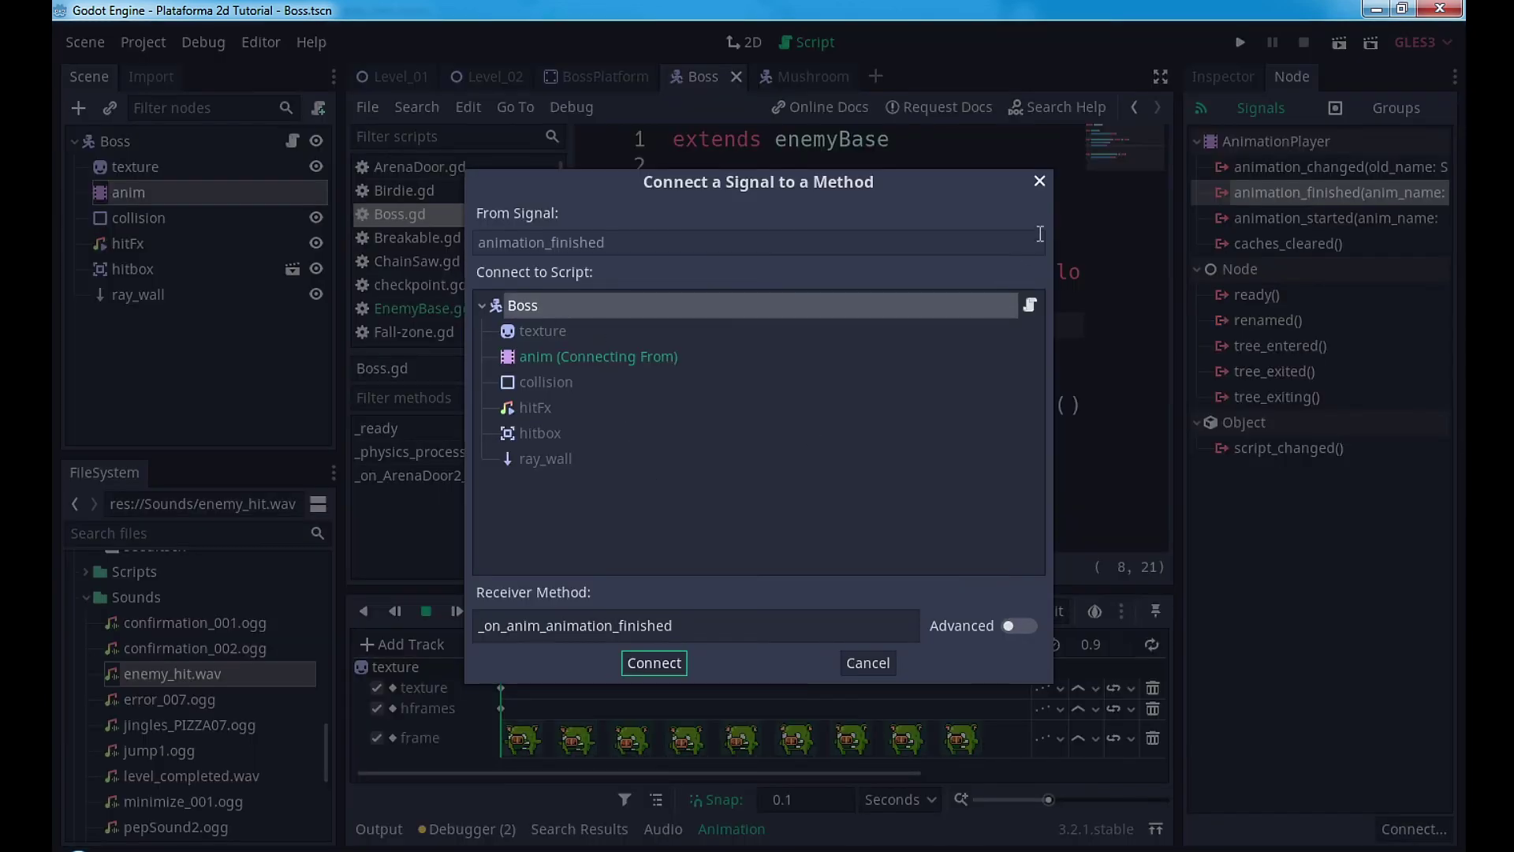
click(660, 665)
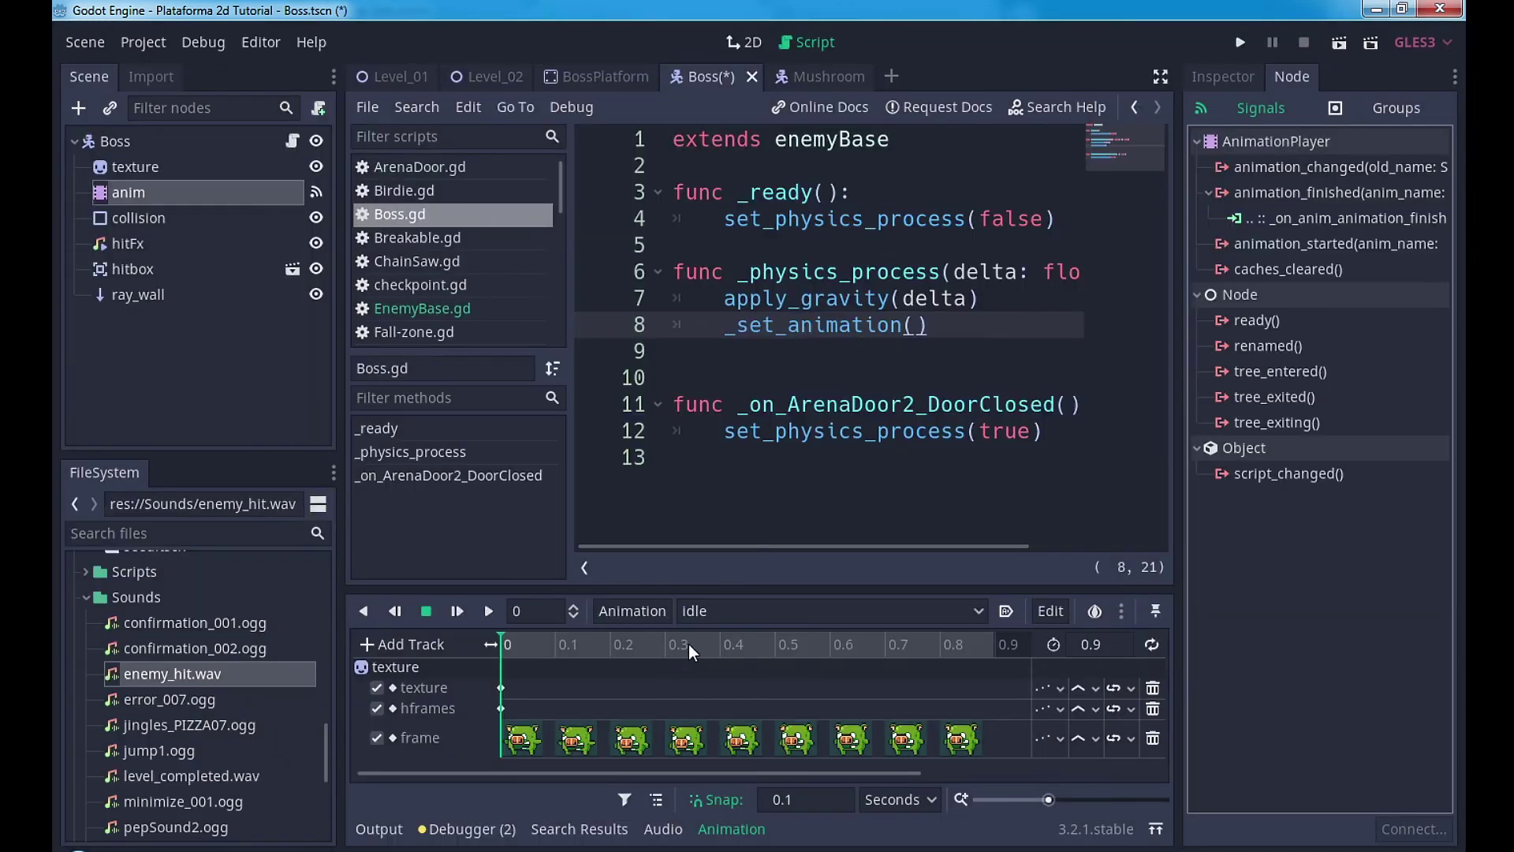
key(ctrl+s)
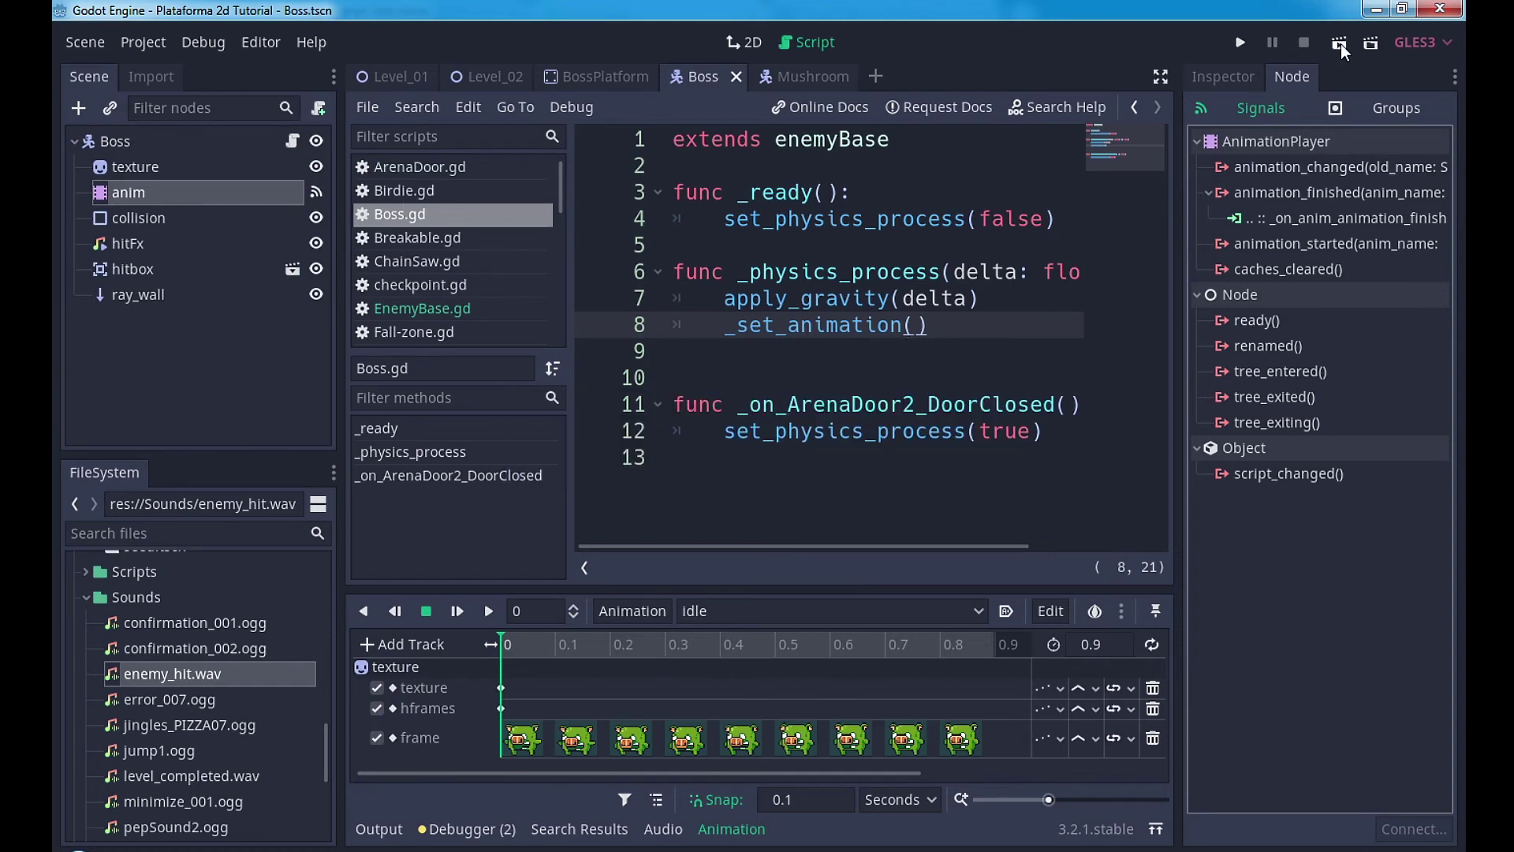
Step: Run Level_02 and move the player right, jumping onto the upper platform
click(487, 76)
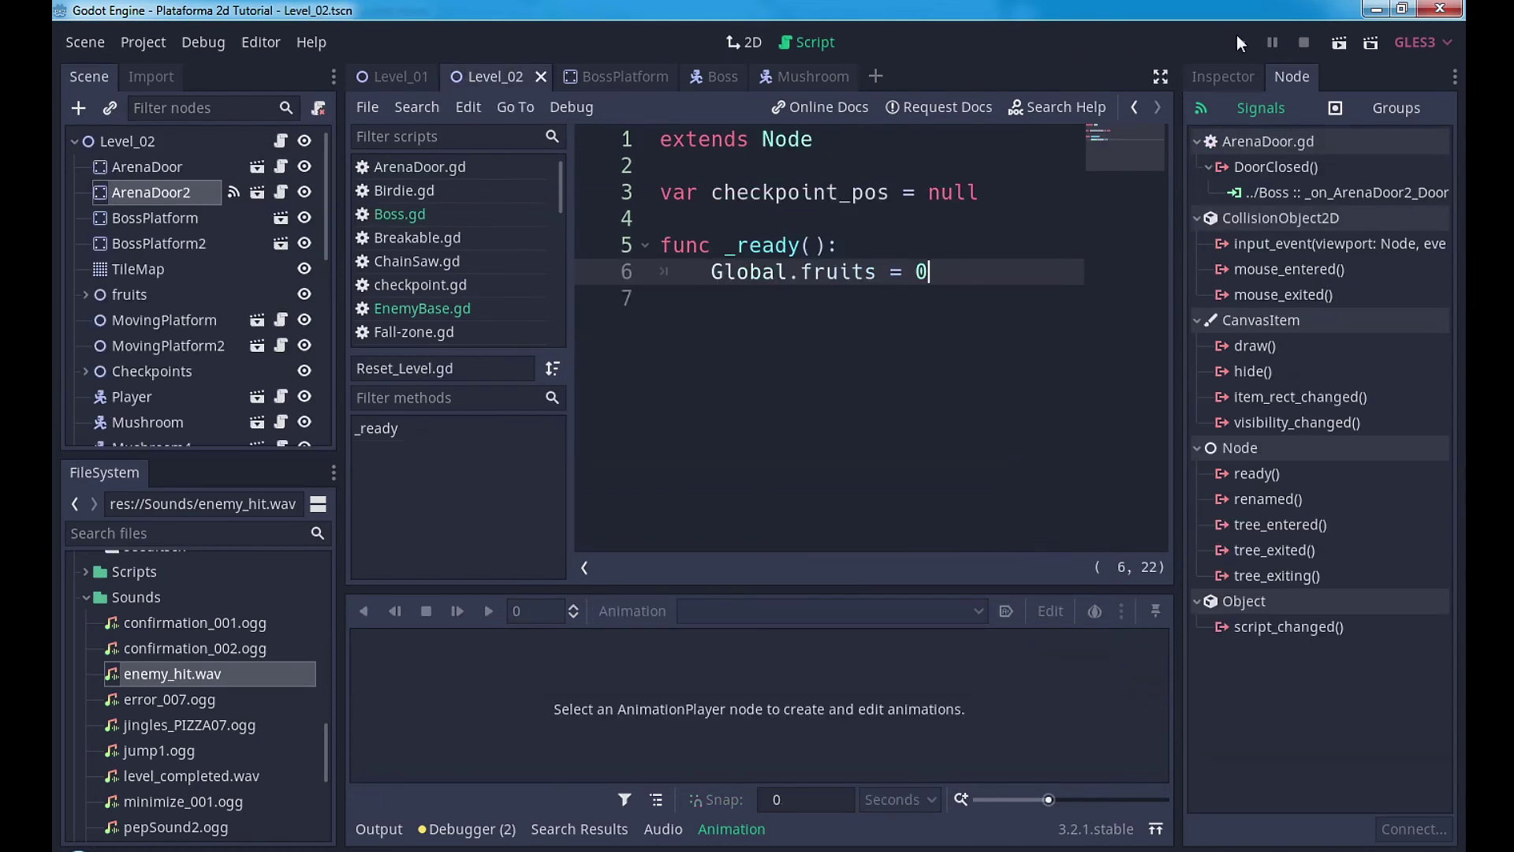
click(1336, 45)
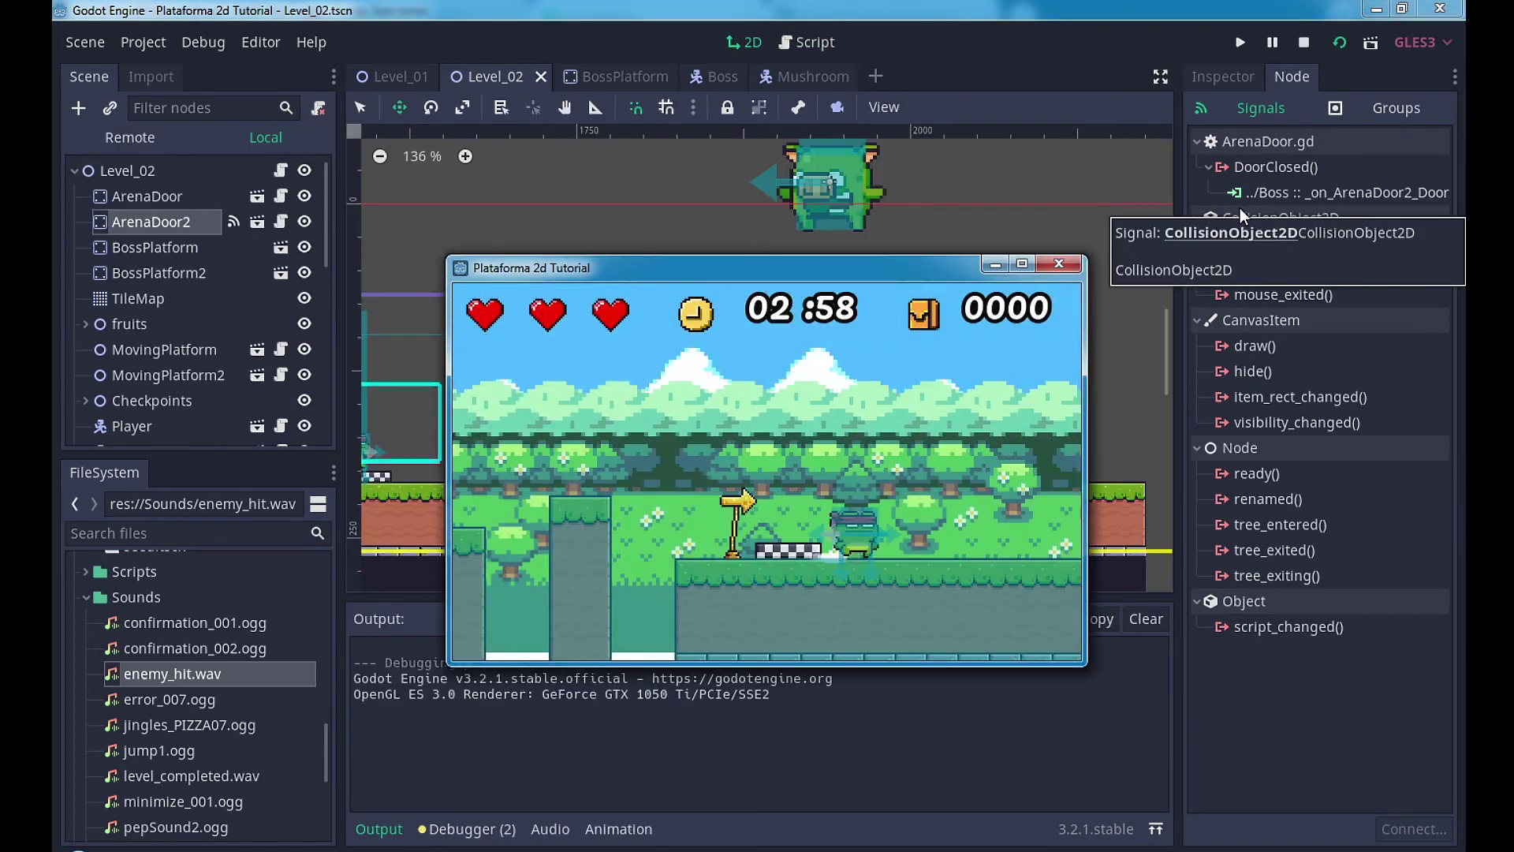
key(Right)
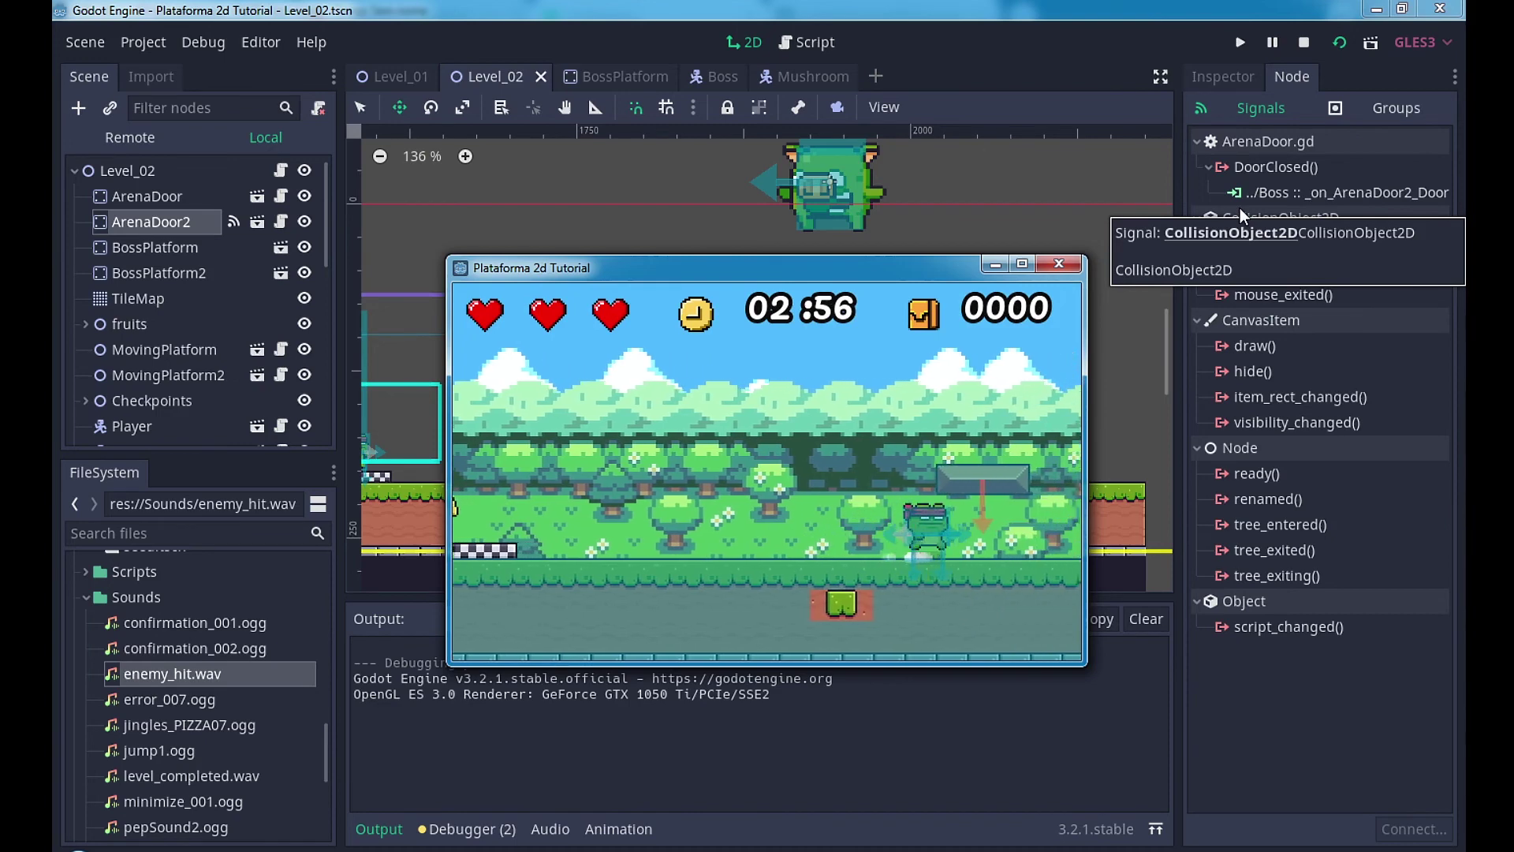
key(Right)
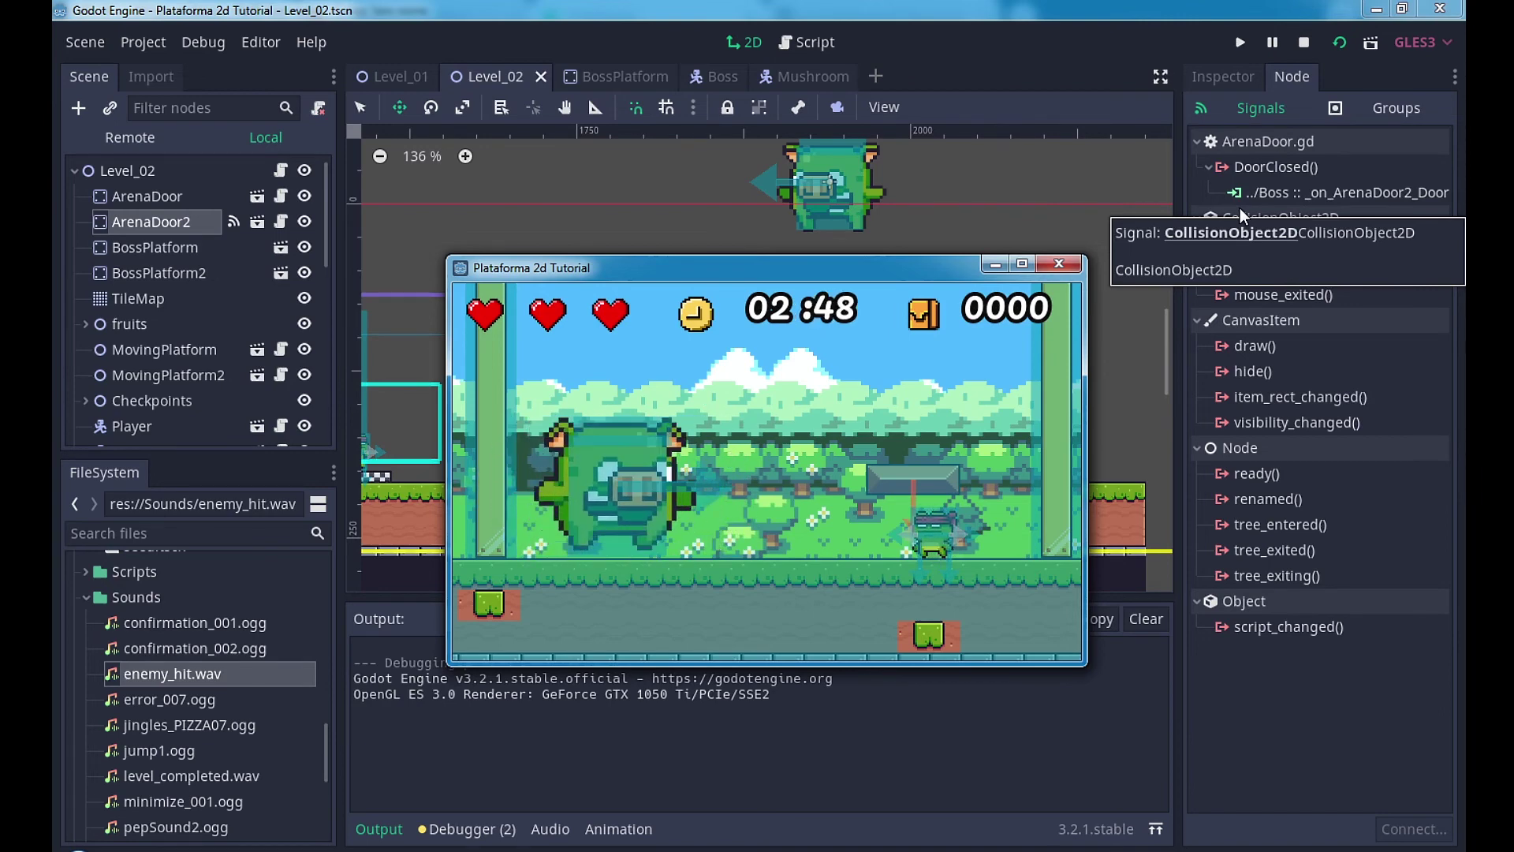
key(space)
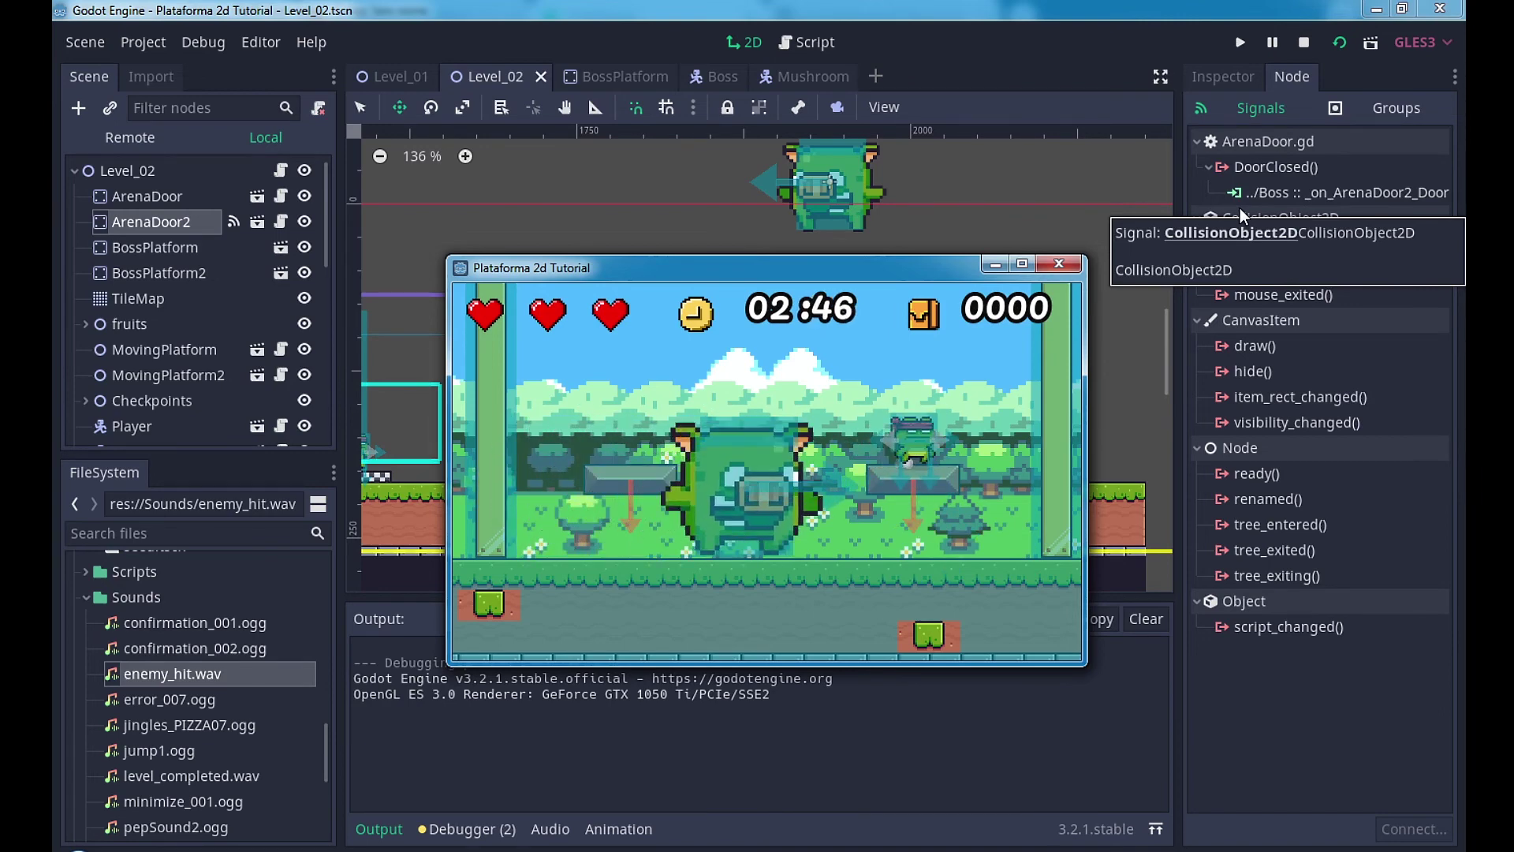
Step: Move left toward the boss, jump back over it to the right, and stop the game
key(Left)
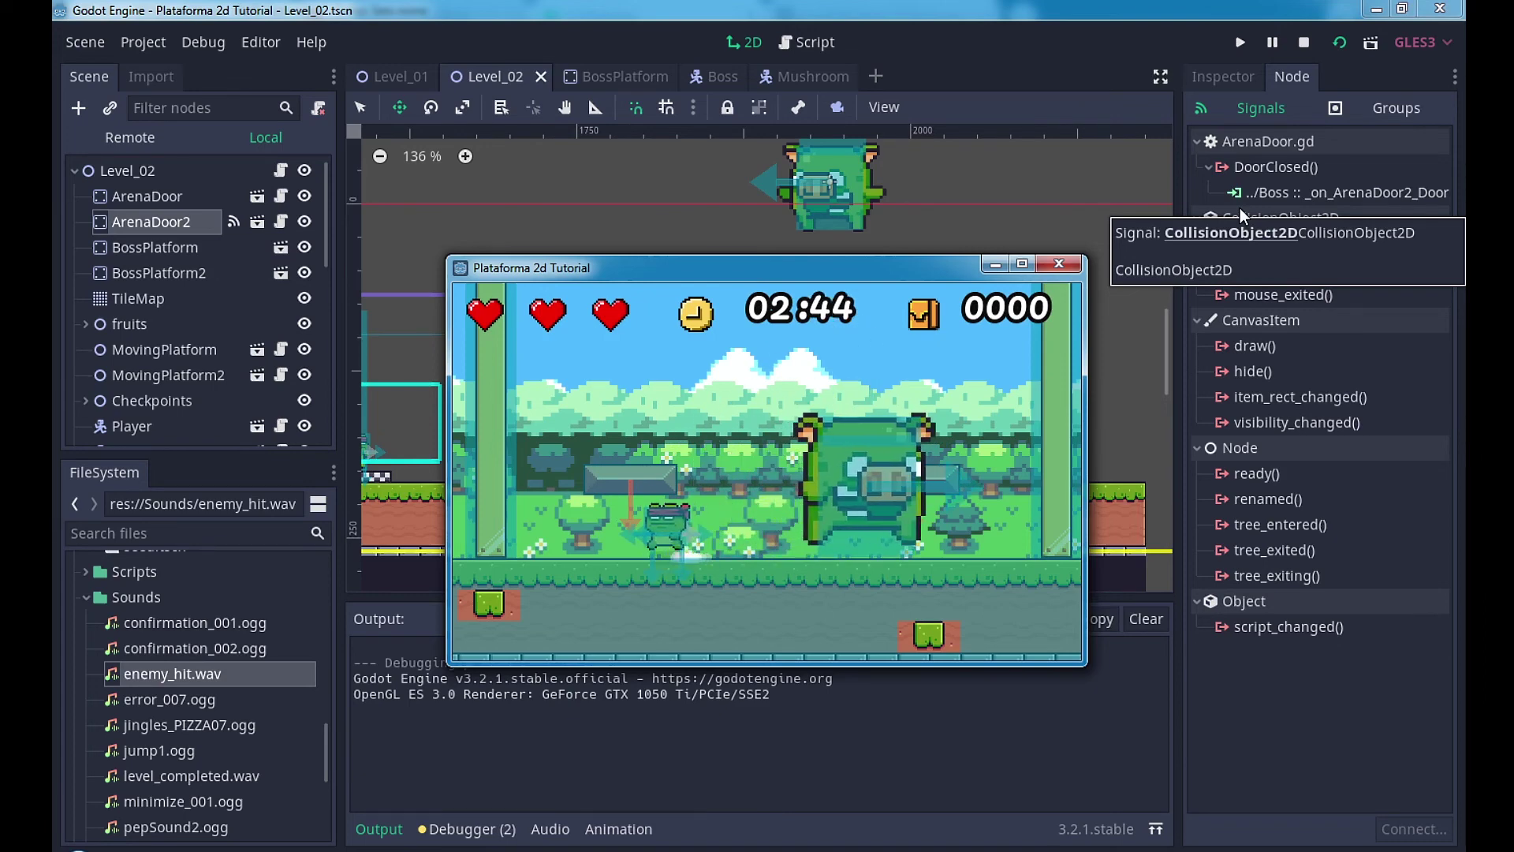
key(Left)
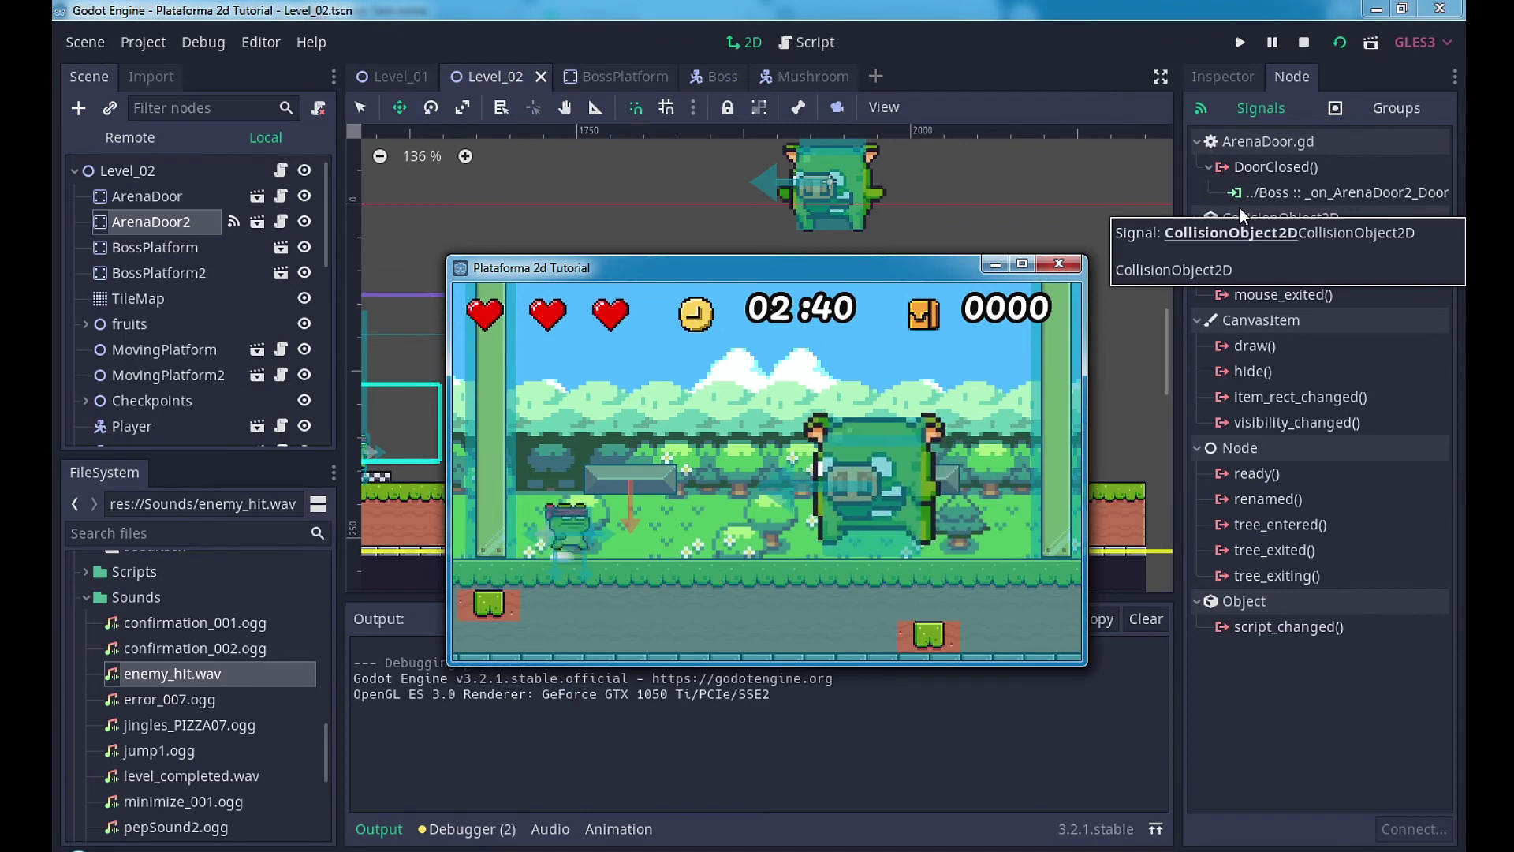
key(Right)
key(space)
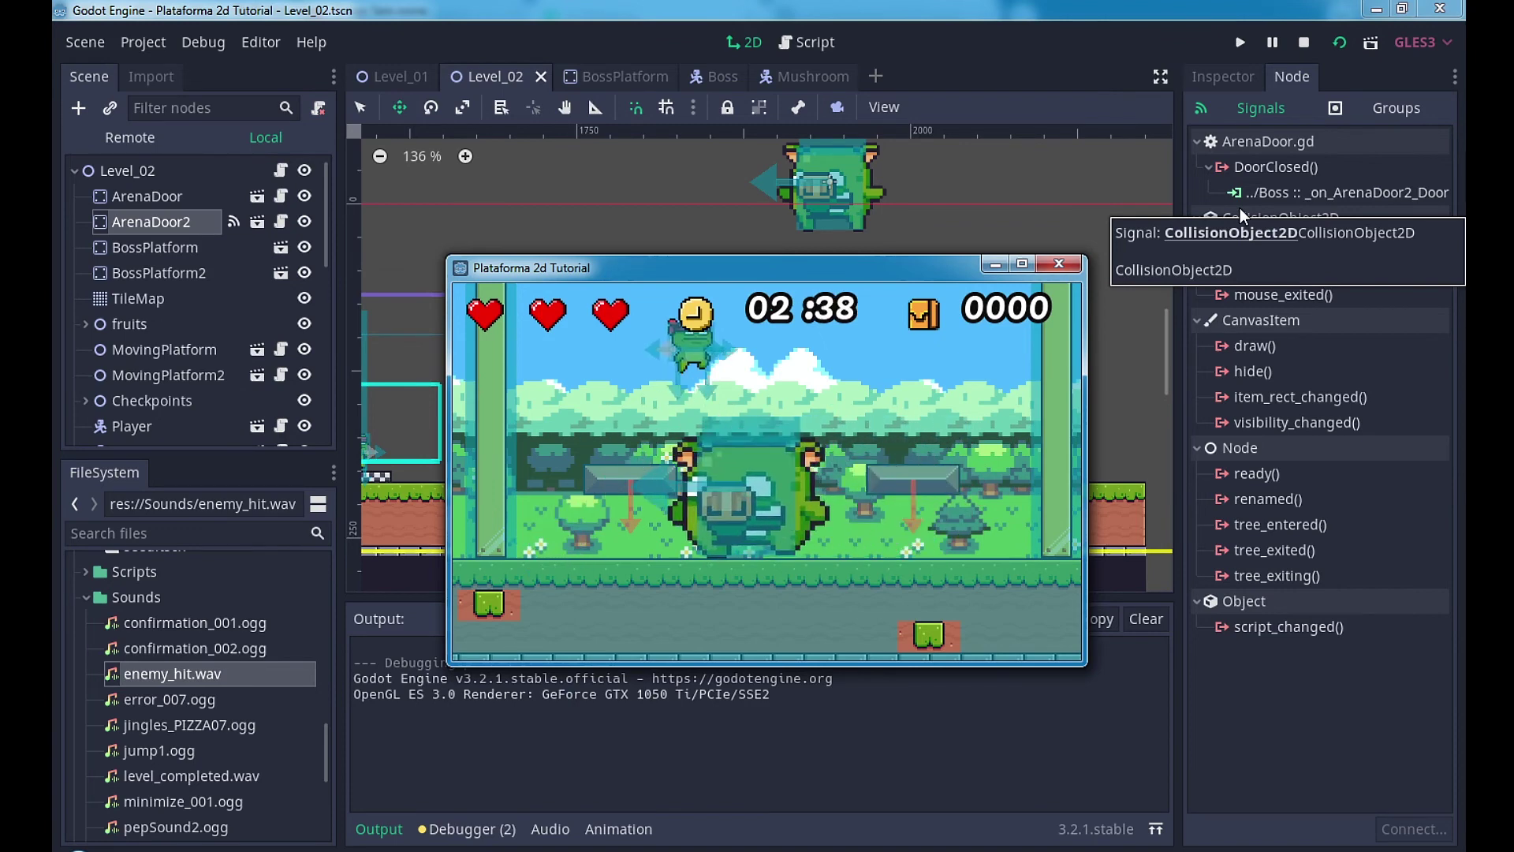
click(1055, 268)
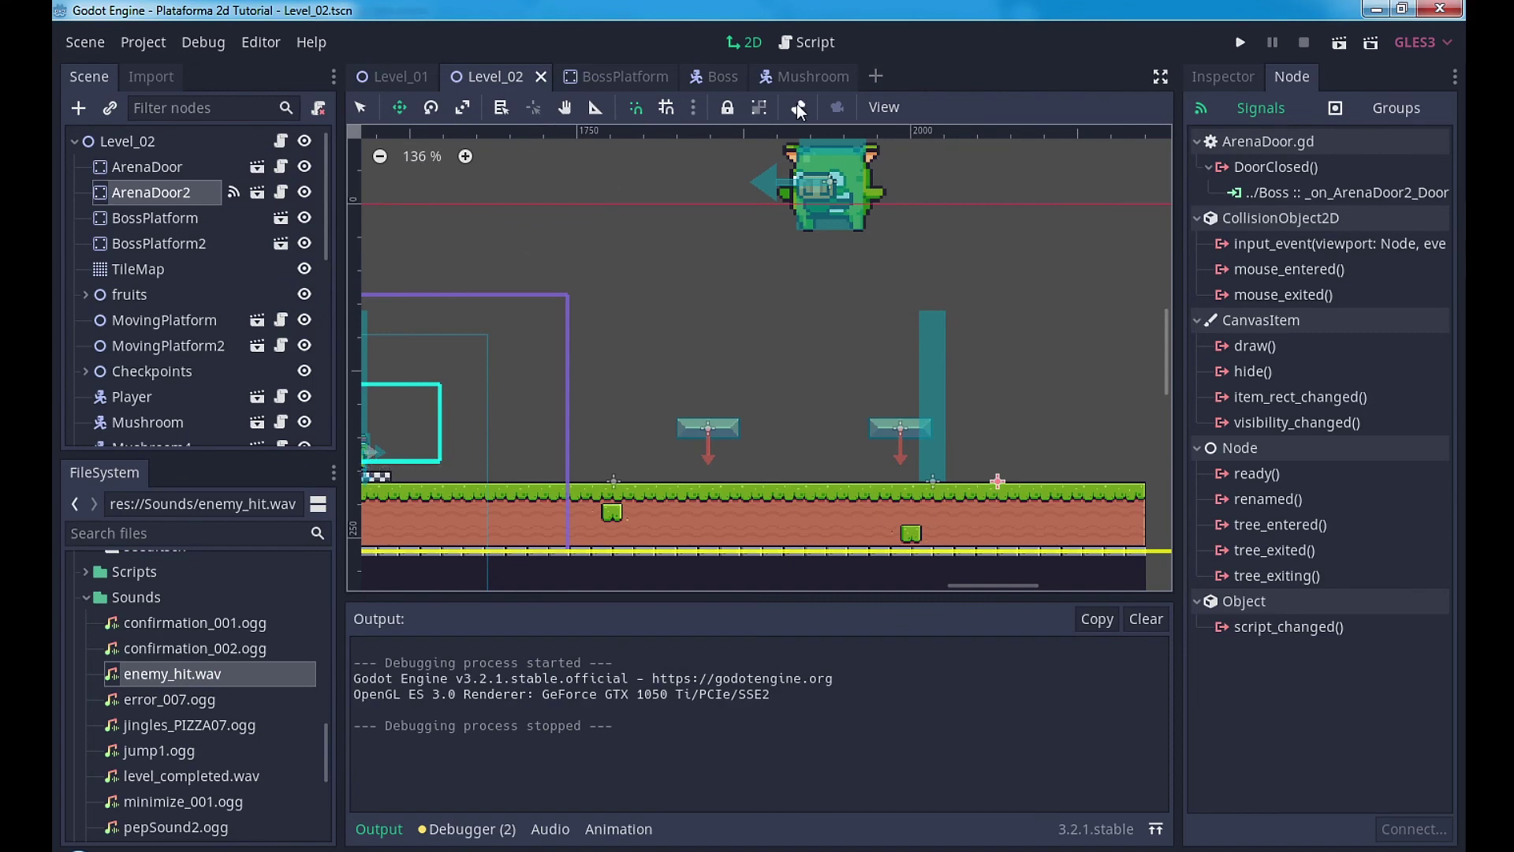
Step: Connect the hitbox's body_entered signal to _on_hitbox_body_entered, save the Boss scene, and review the script
click(714, 77)
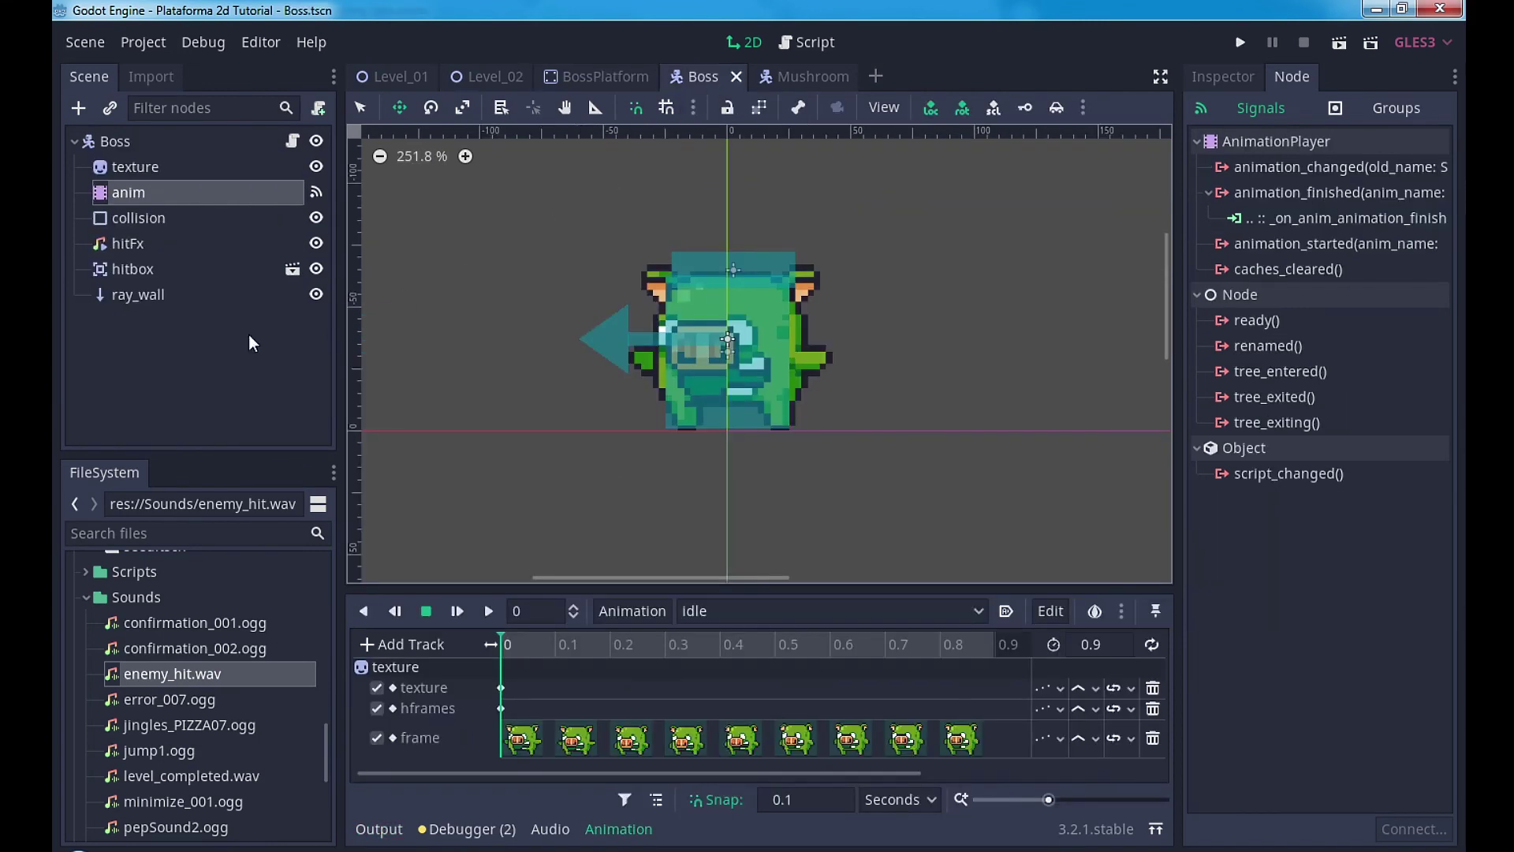
click(146, 270)
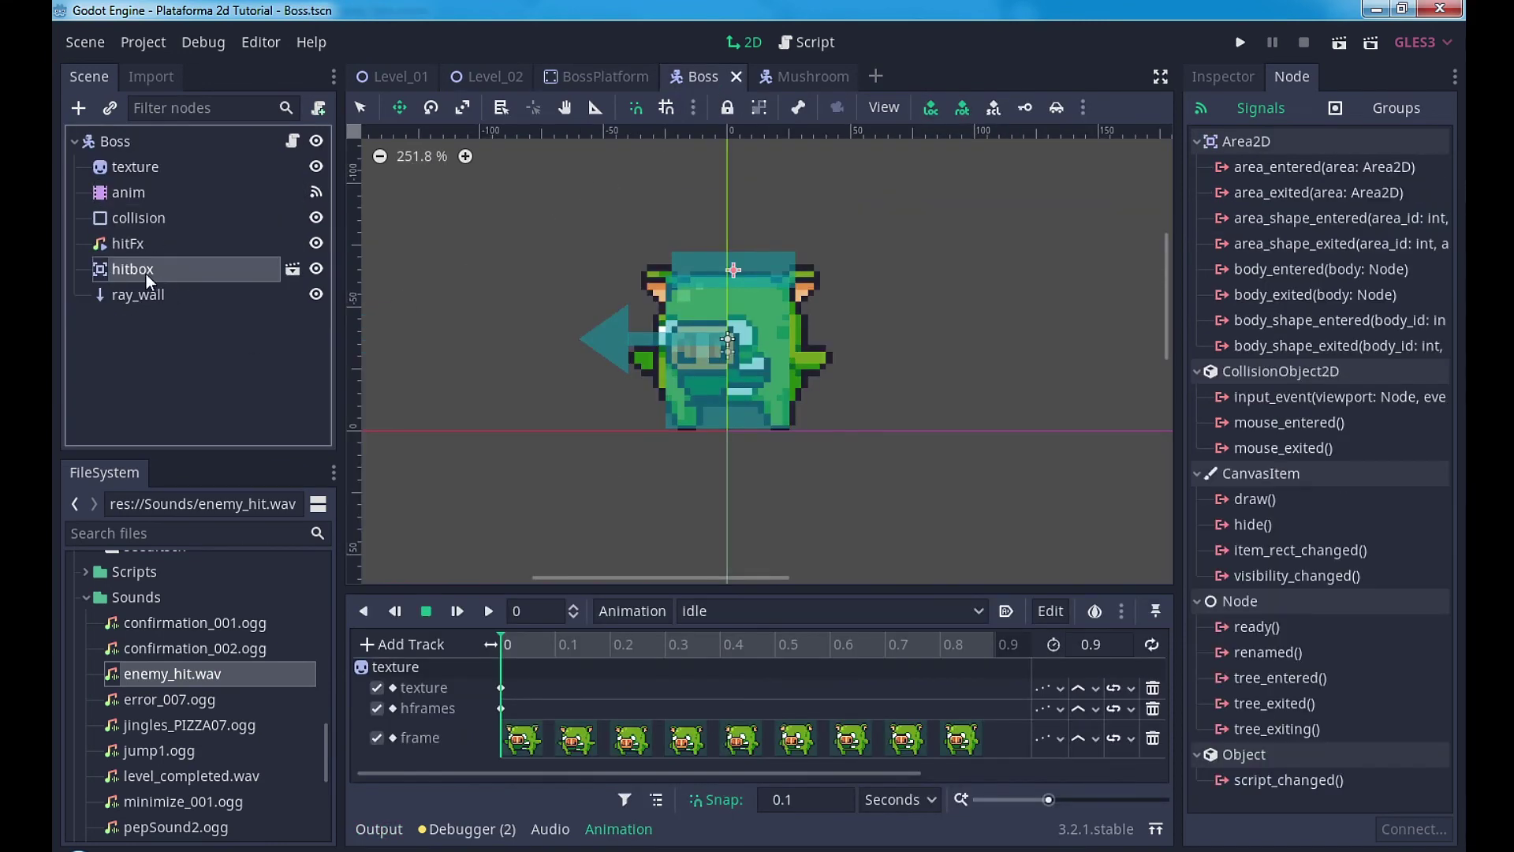
click(1304, 270)
click(1410, 830)
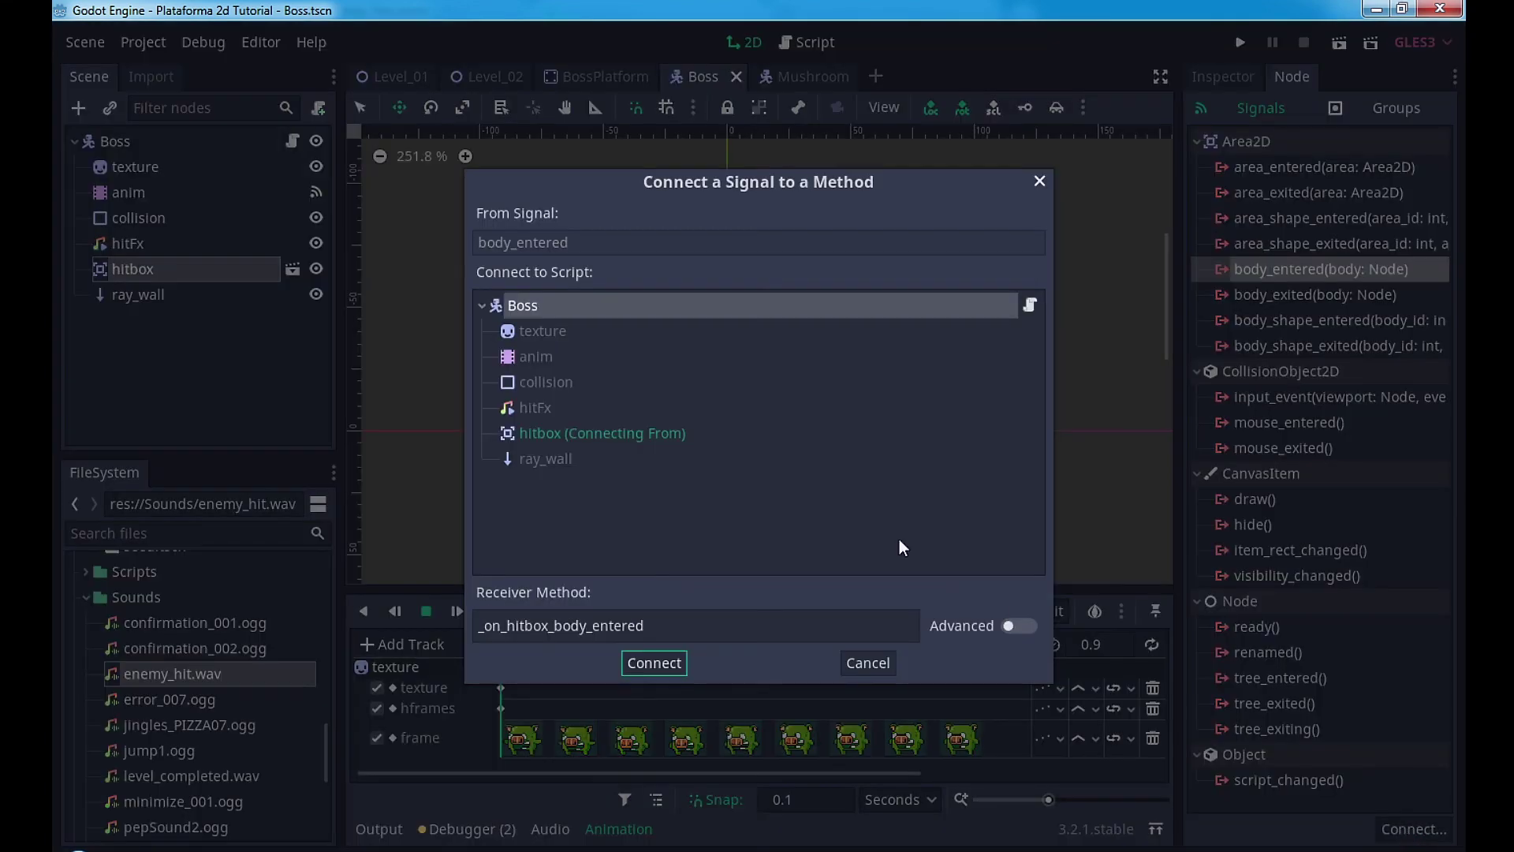
click(676, 660)
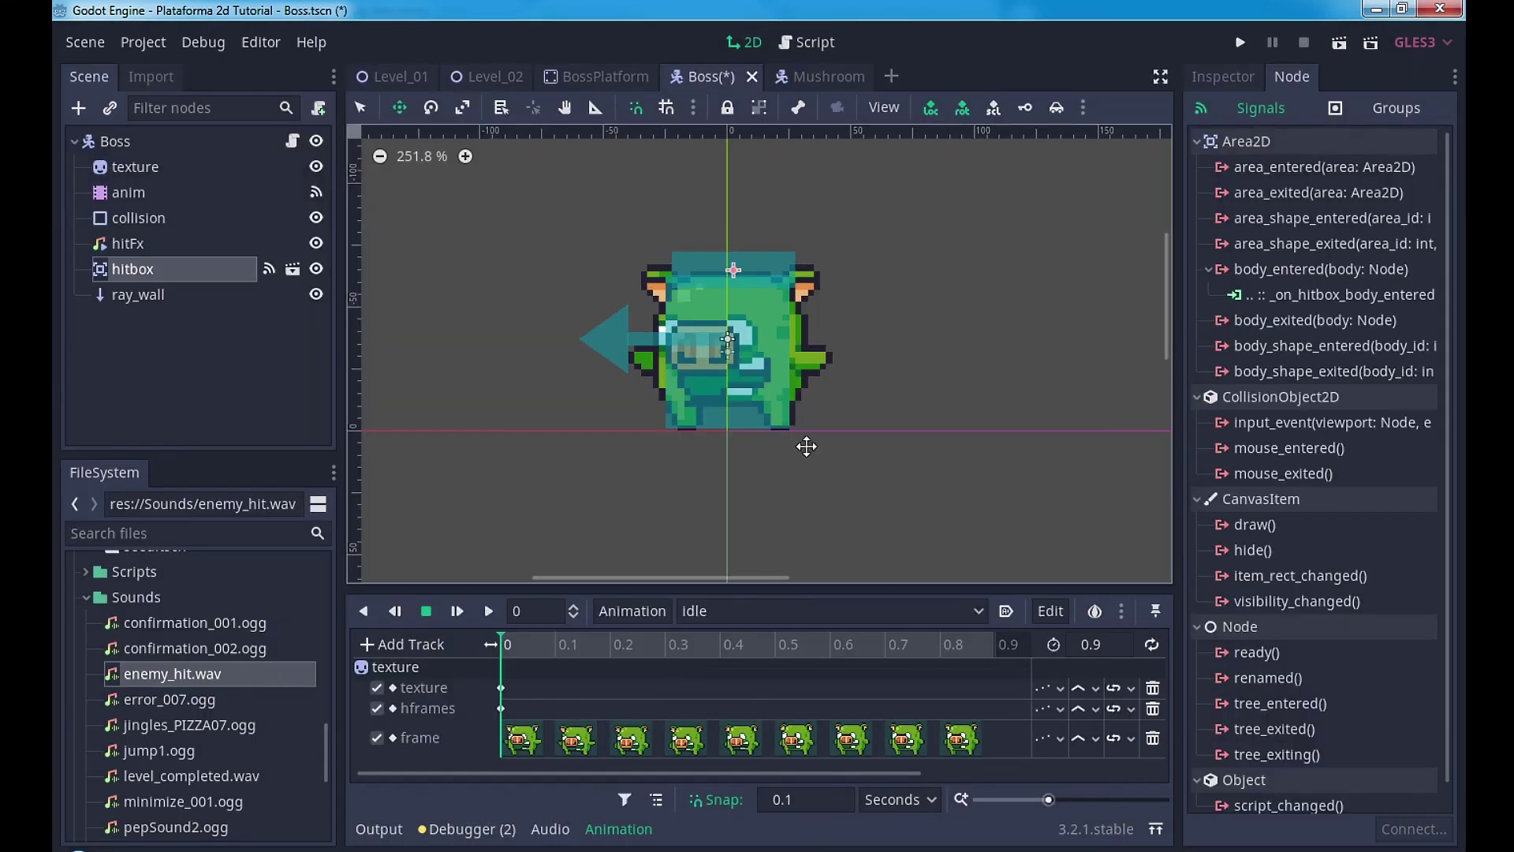
key(ctrl+s)
click(821, 46)
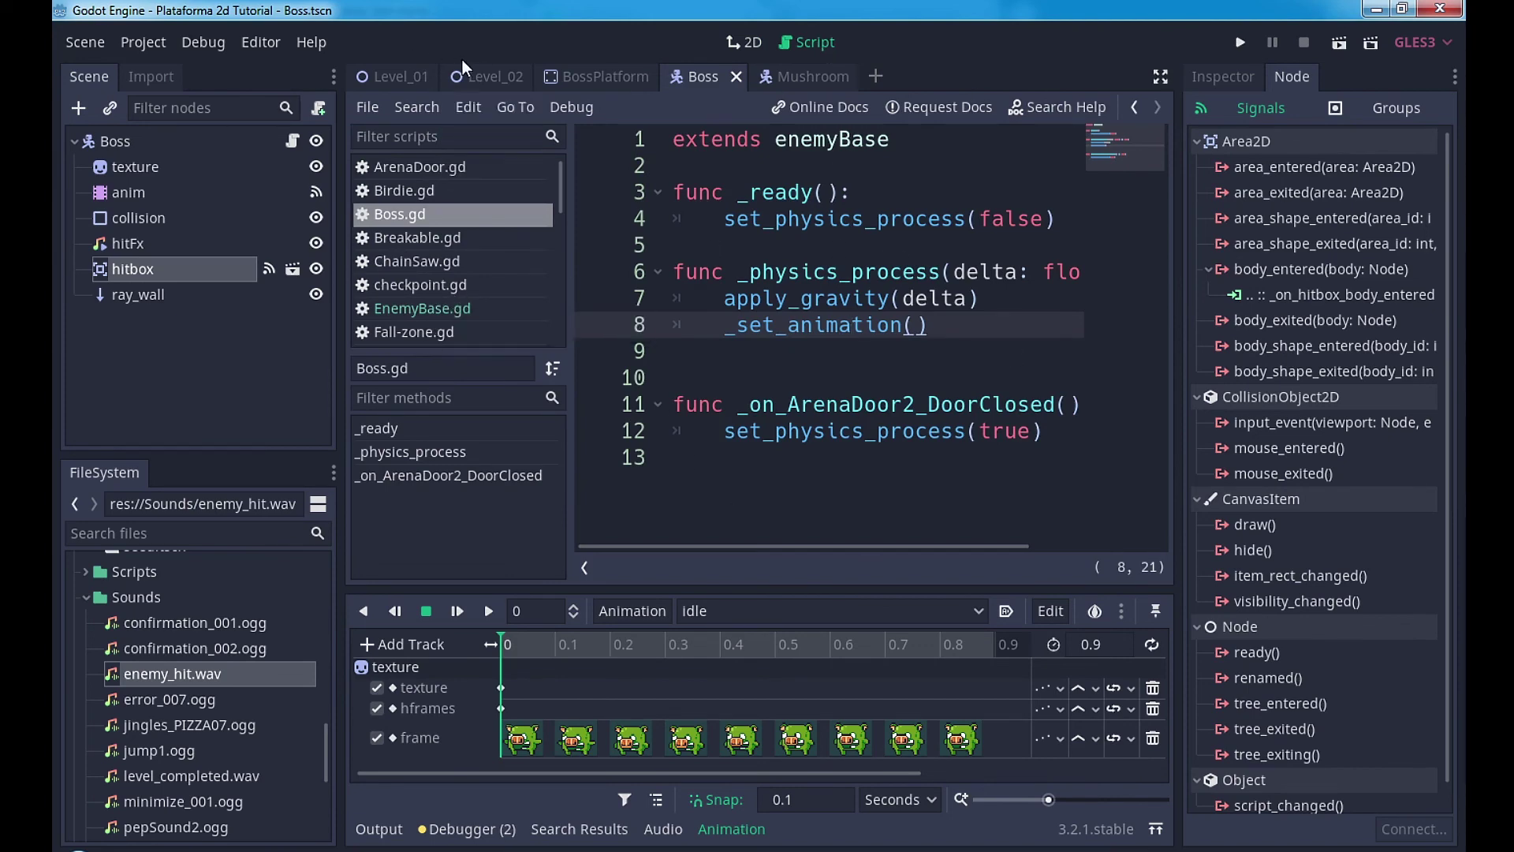
click(483, 76)
Step: Run Level_02, walk into the arena to trigger the doors and boss, jump on it, then stop
click(1338, 50)
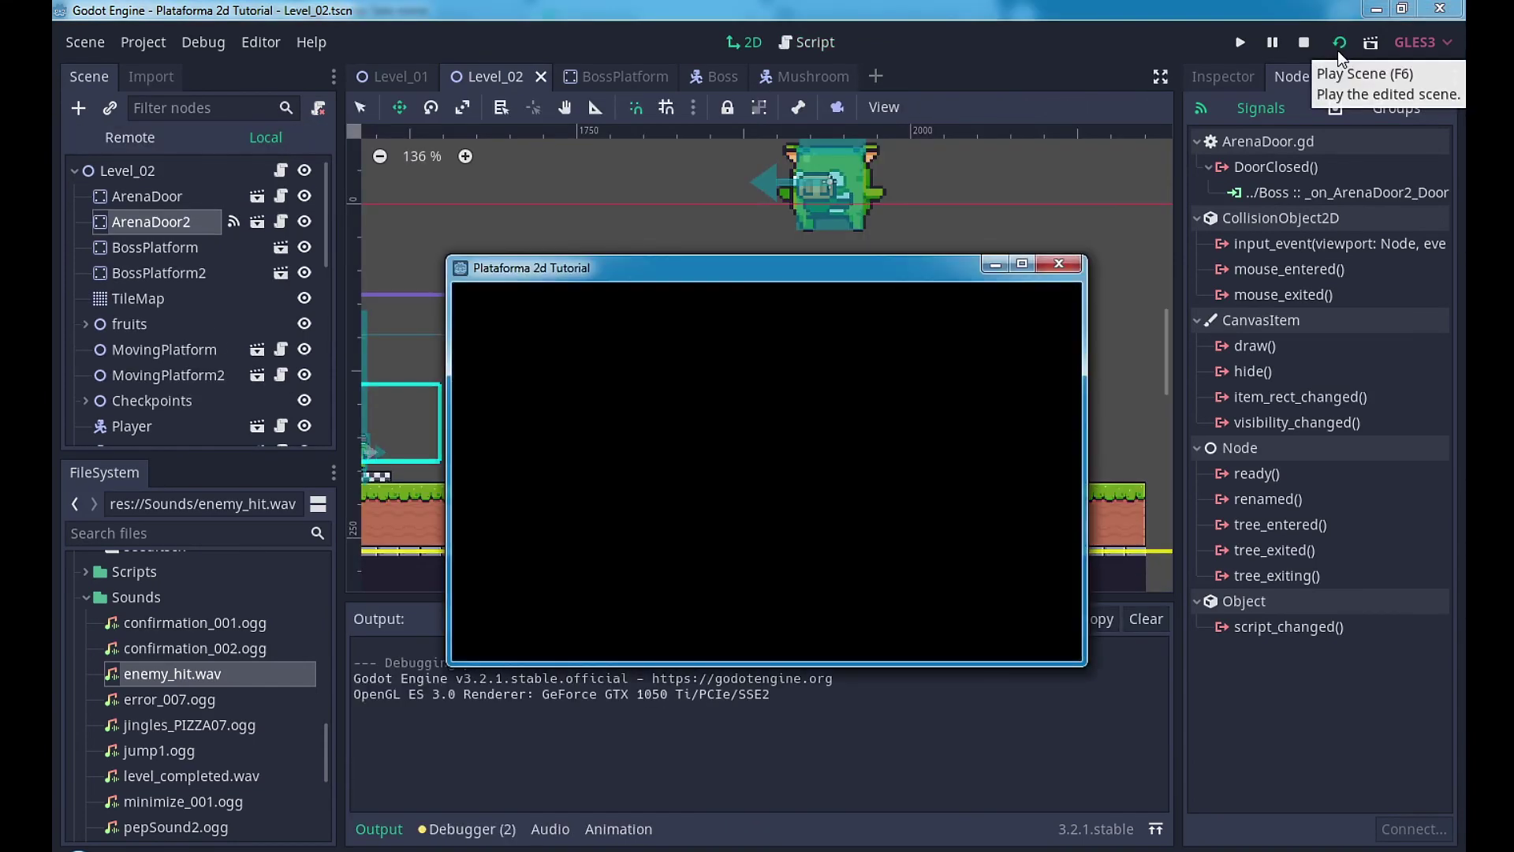
key(Right)
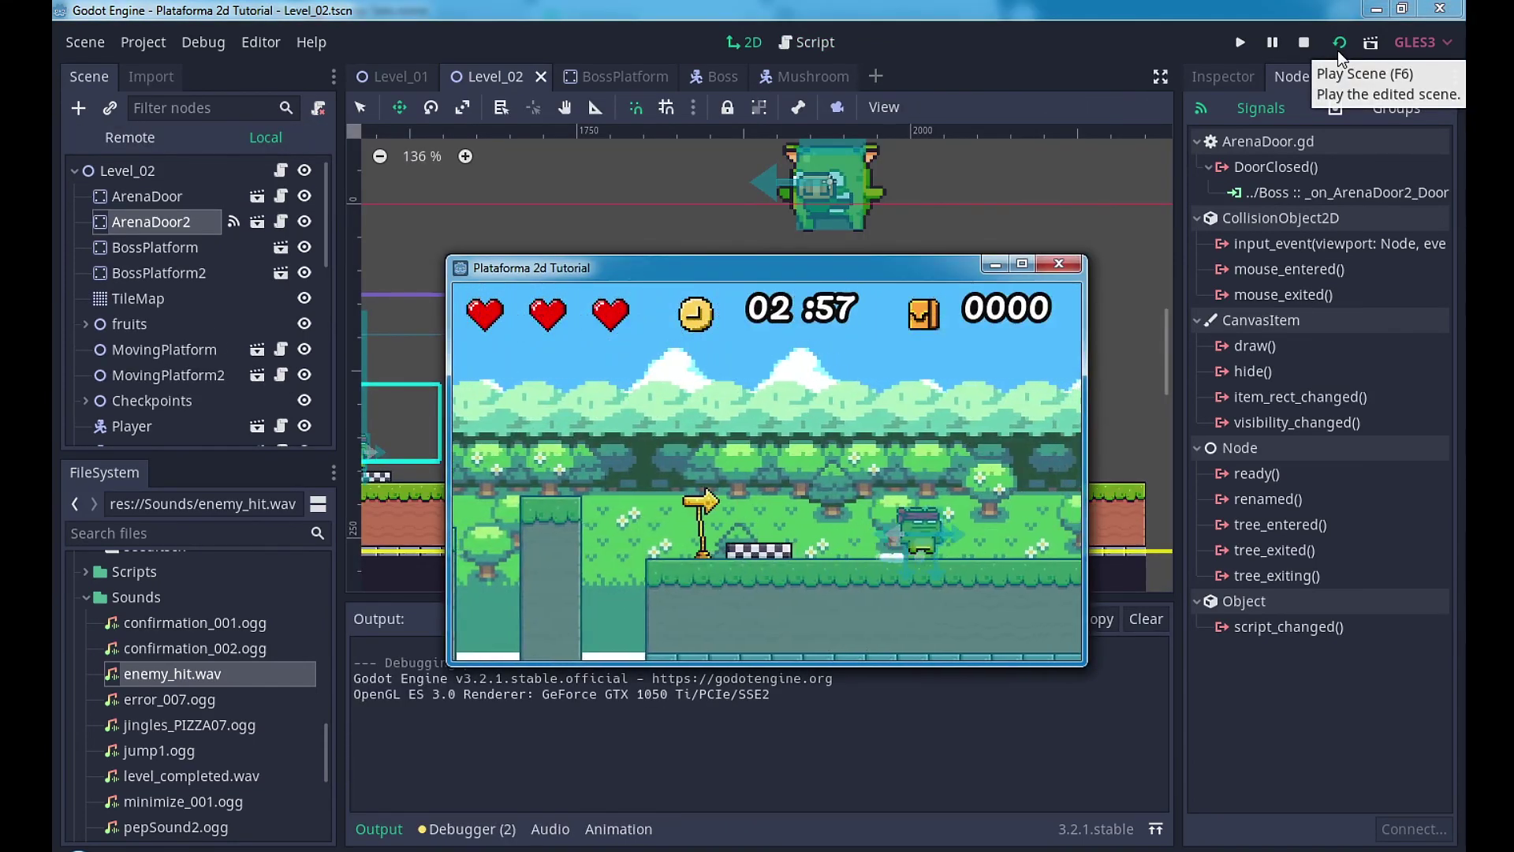
key(Right)
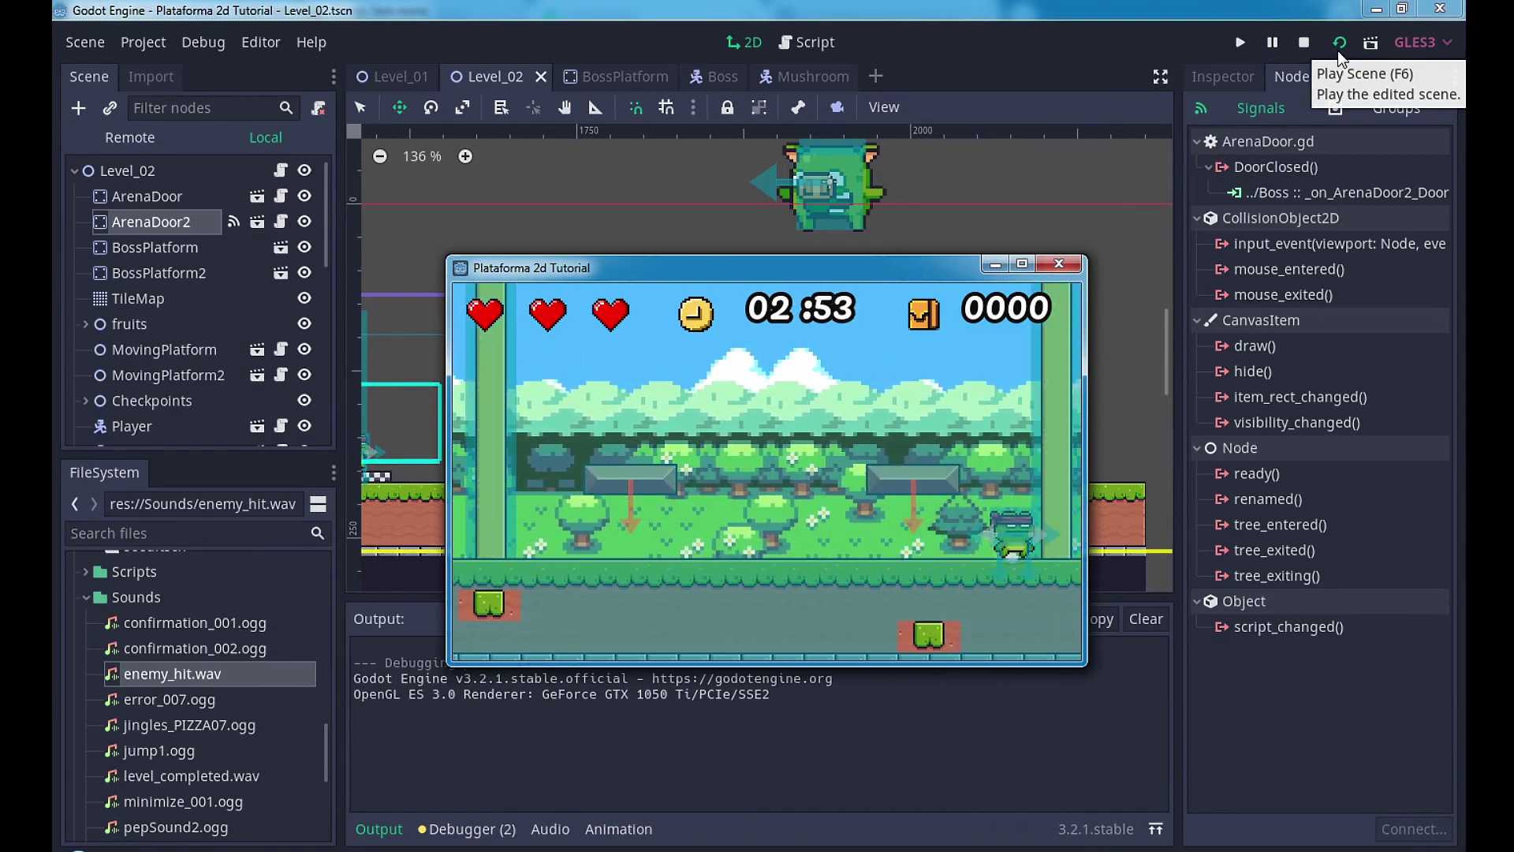
key(space)
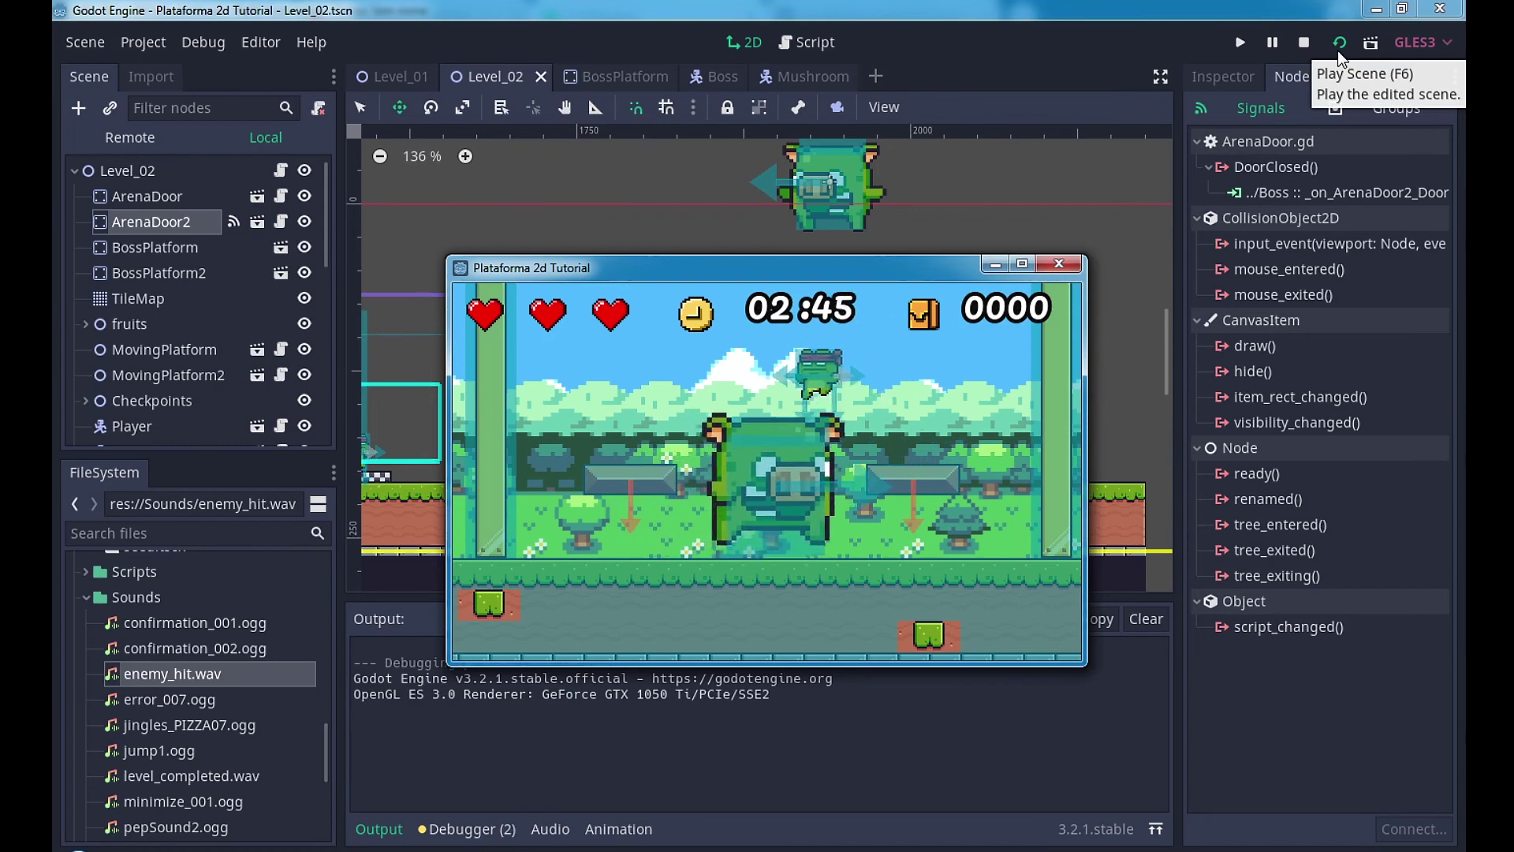
key(Left)
key(space)
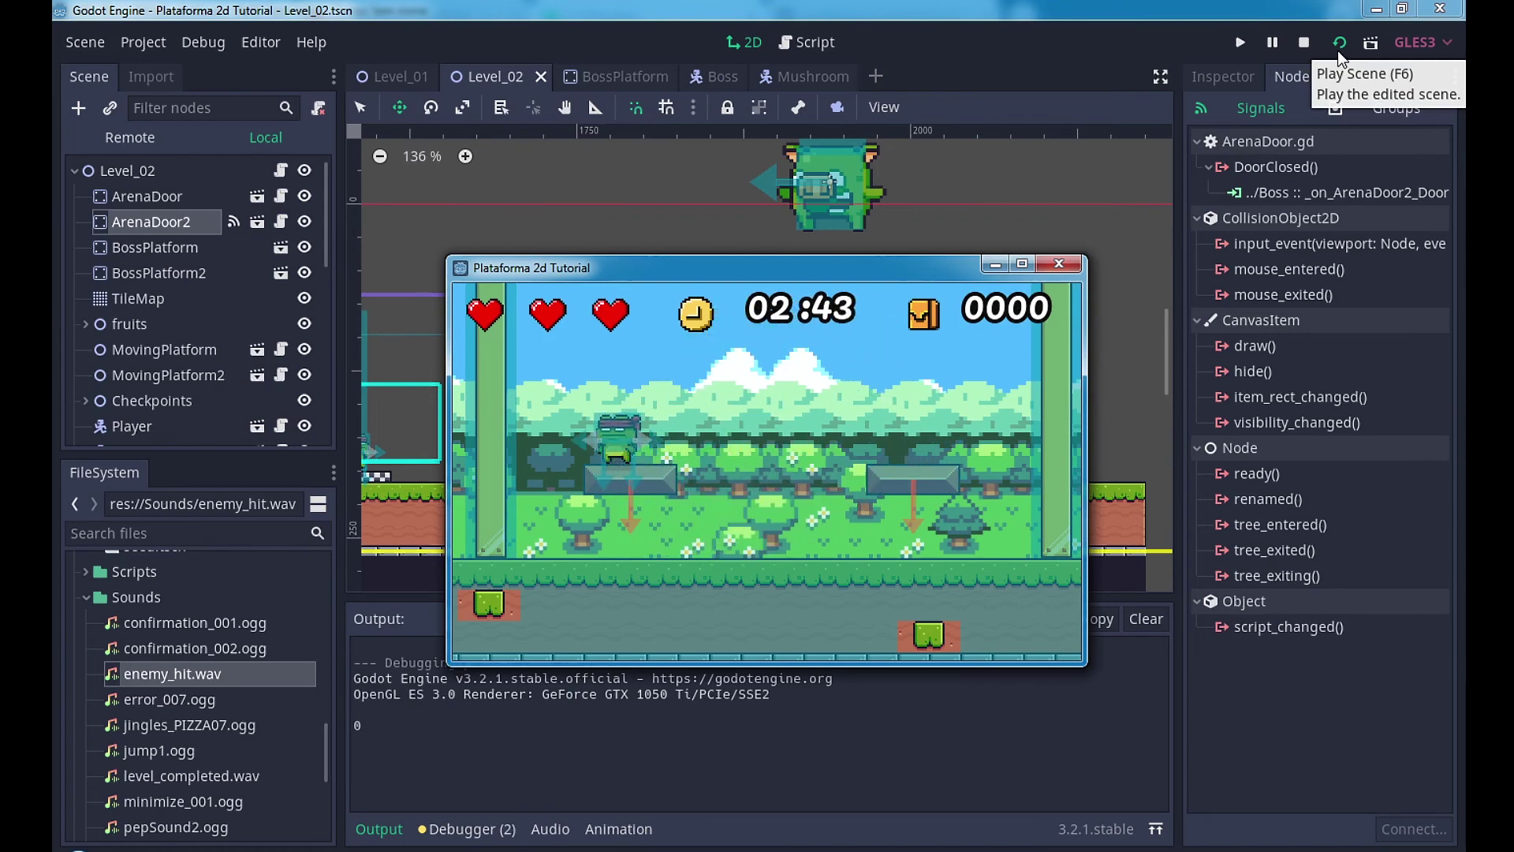
click(1072, 266)
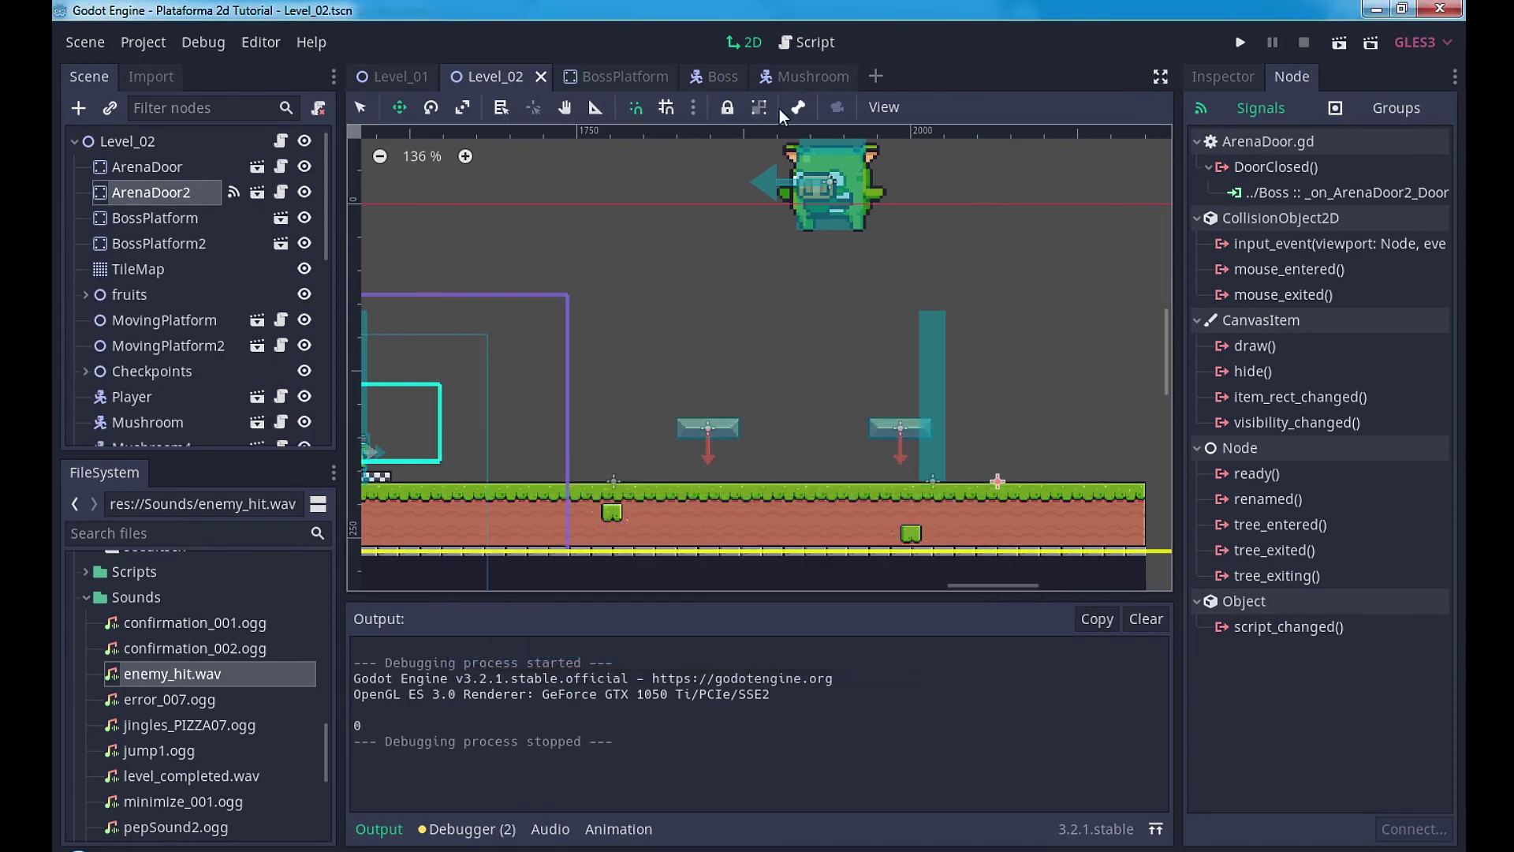
Step: Select the Boss instance in Level_02 and show its properties in the Inspector
click(719, 77)
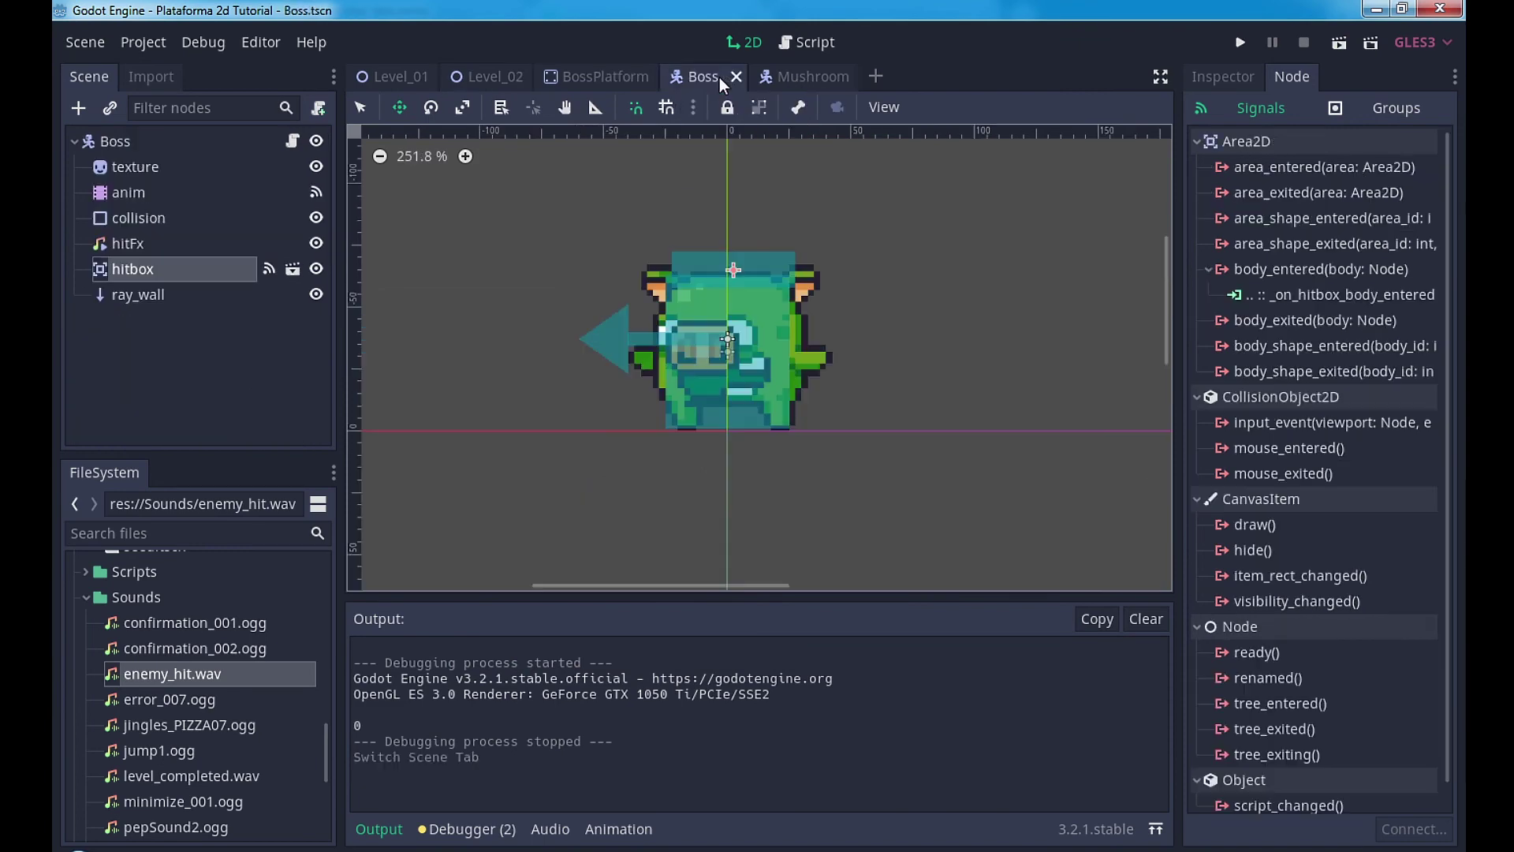
click(211, 141)
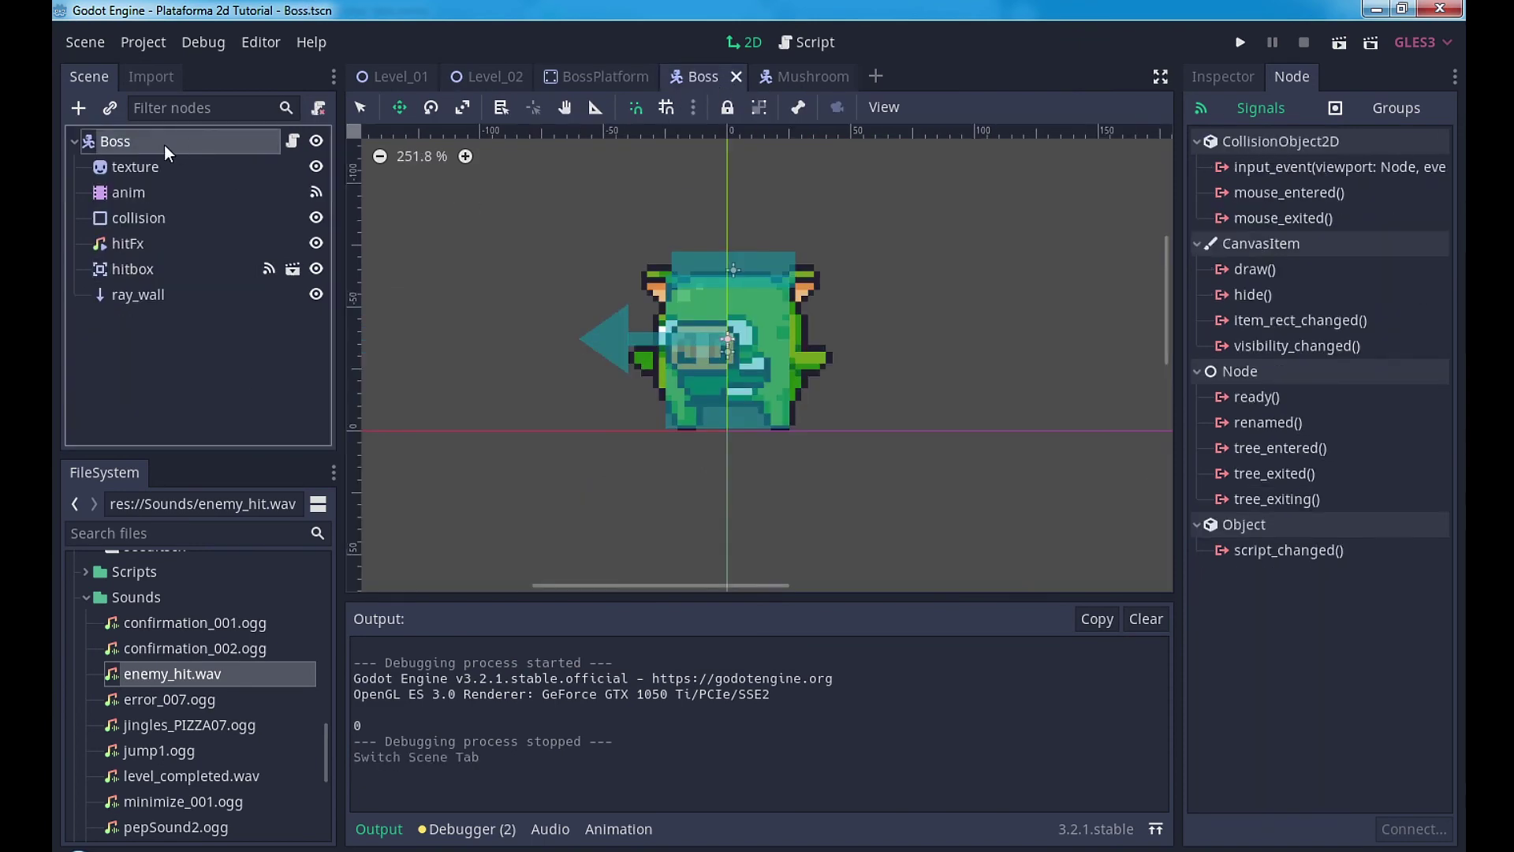
click(566, 79)
click(475, 70)
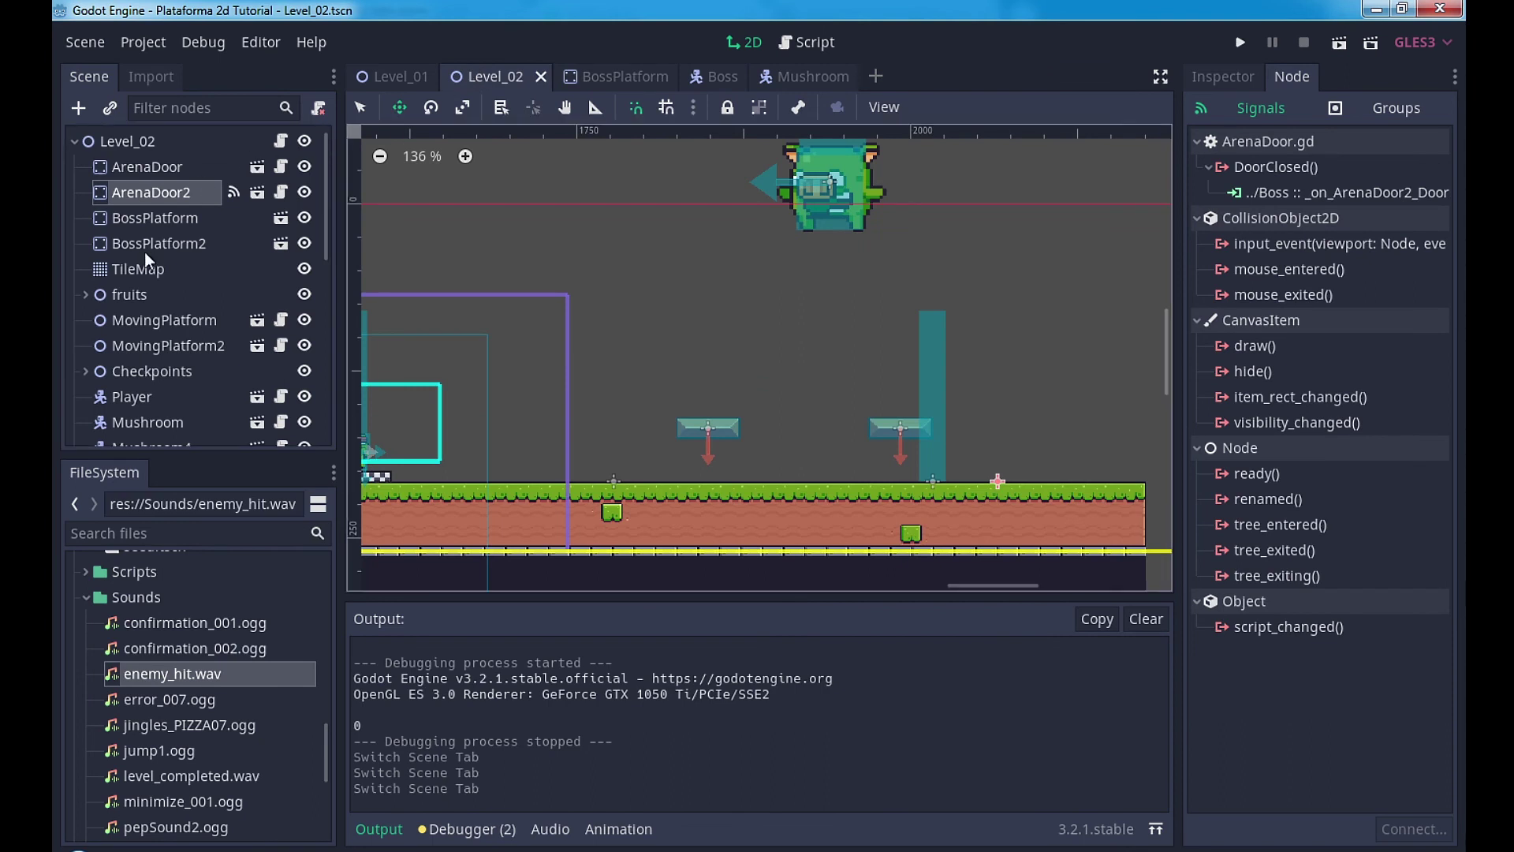
scroll(186, 366, down, 3)
scroll(186, 366, down, 5)
click(156, 418)
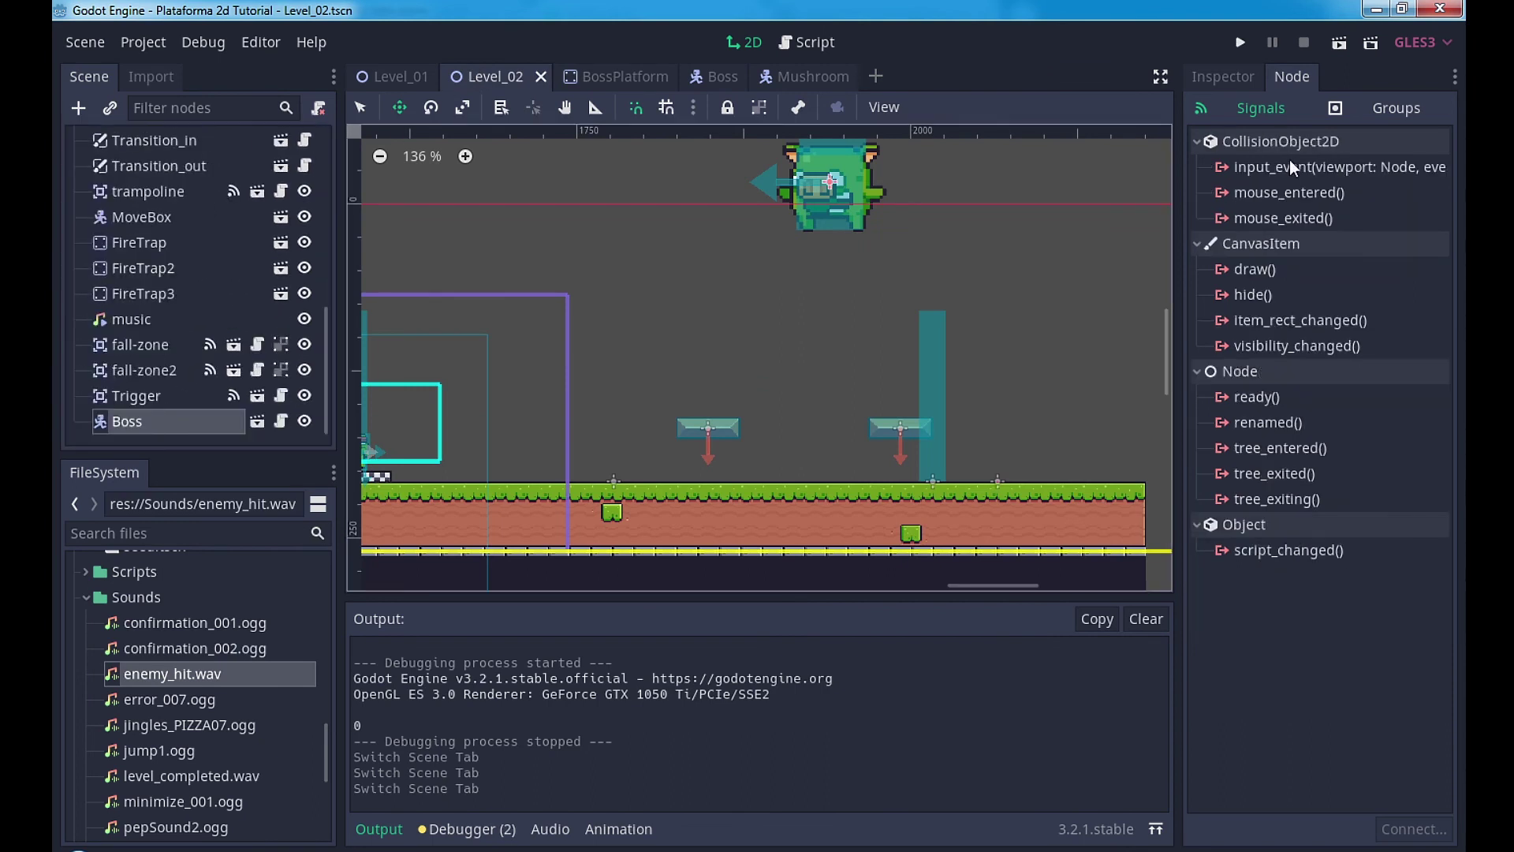
click(1224, 77)
Step: Set the Boss's Health to 6 and Speed to 48, save Level_02, and run it
click(1342, 251)
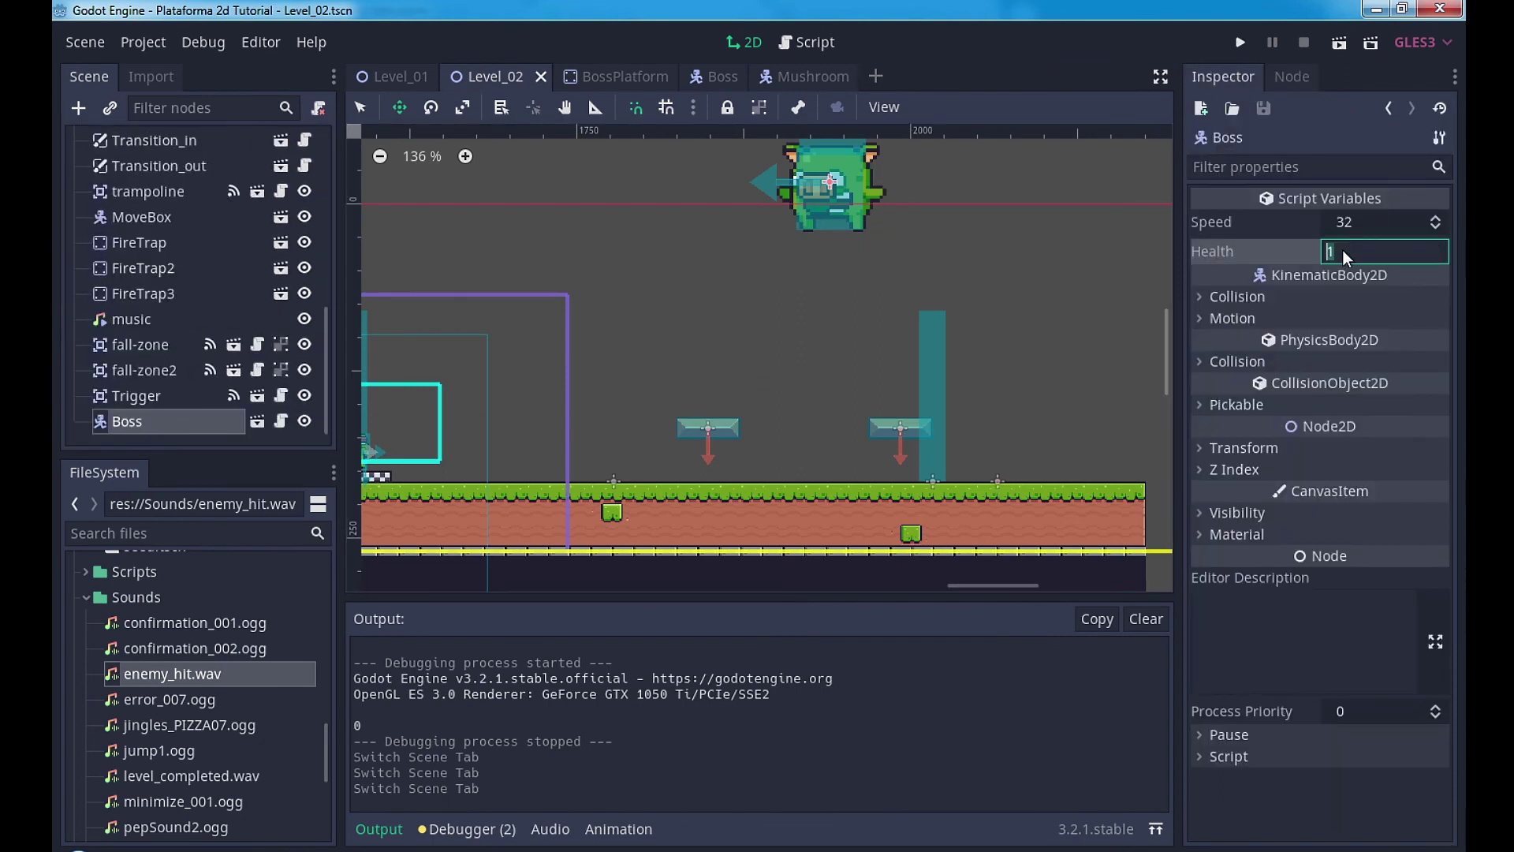
text(6)
key(Return)
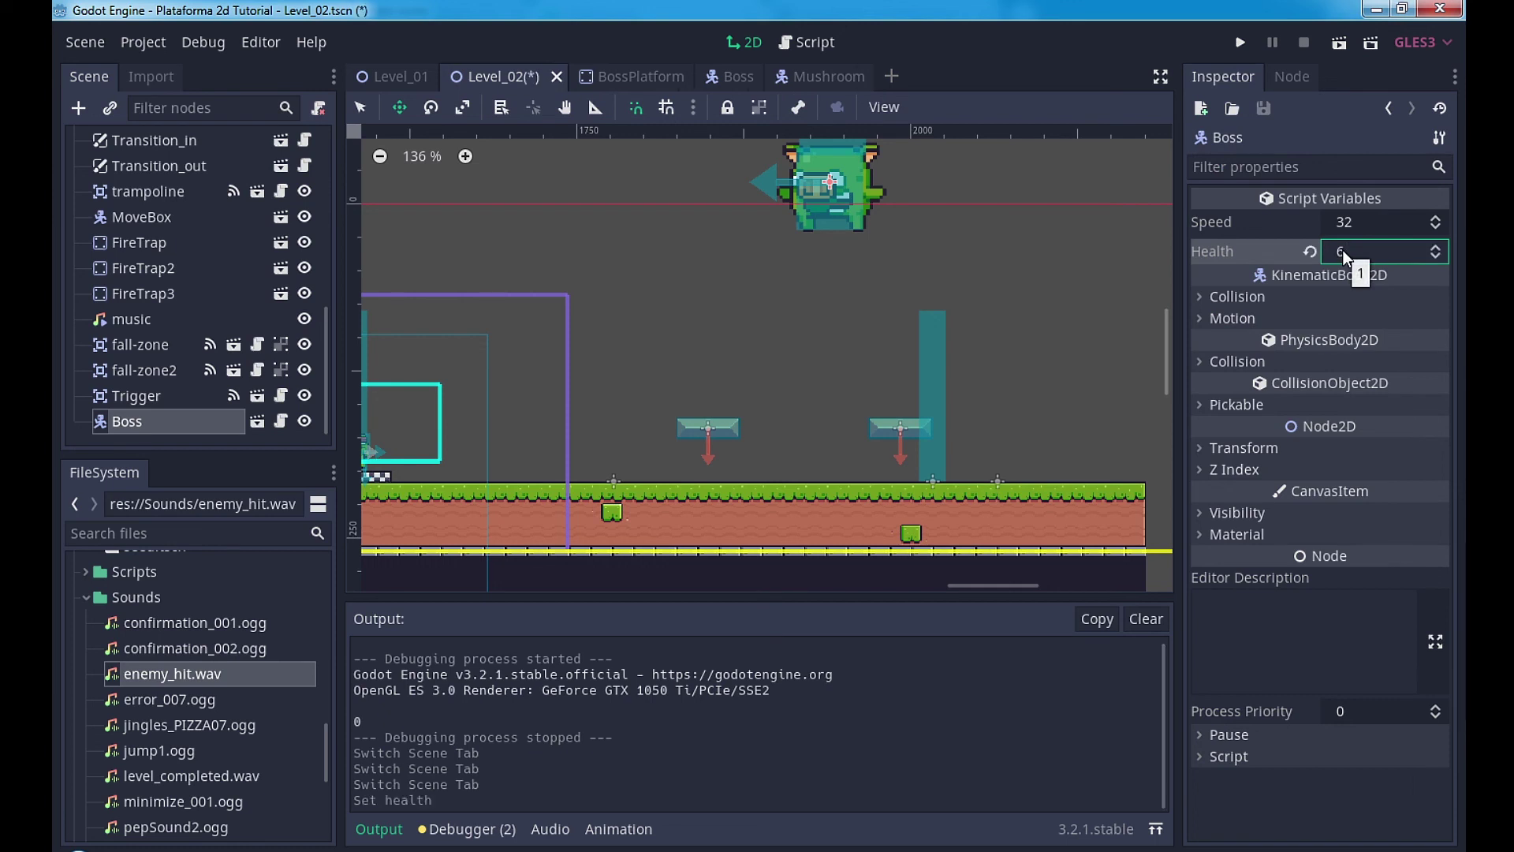
key(ctrl+s)
click(1363, 233)
text(48)
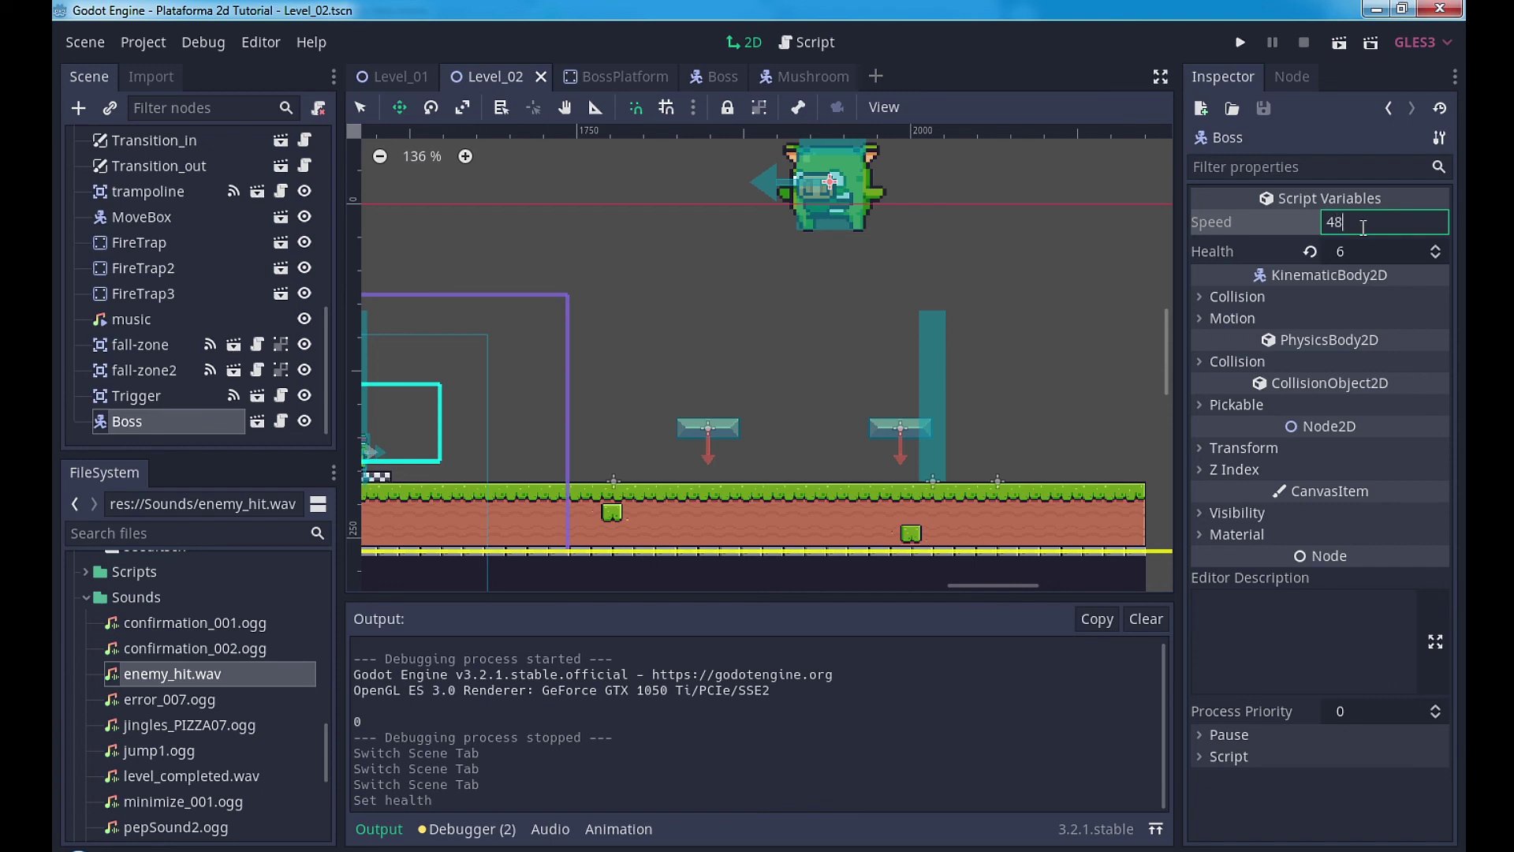
key(Return)
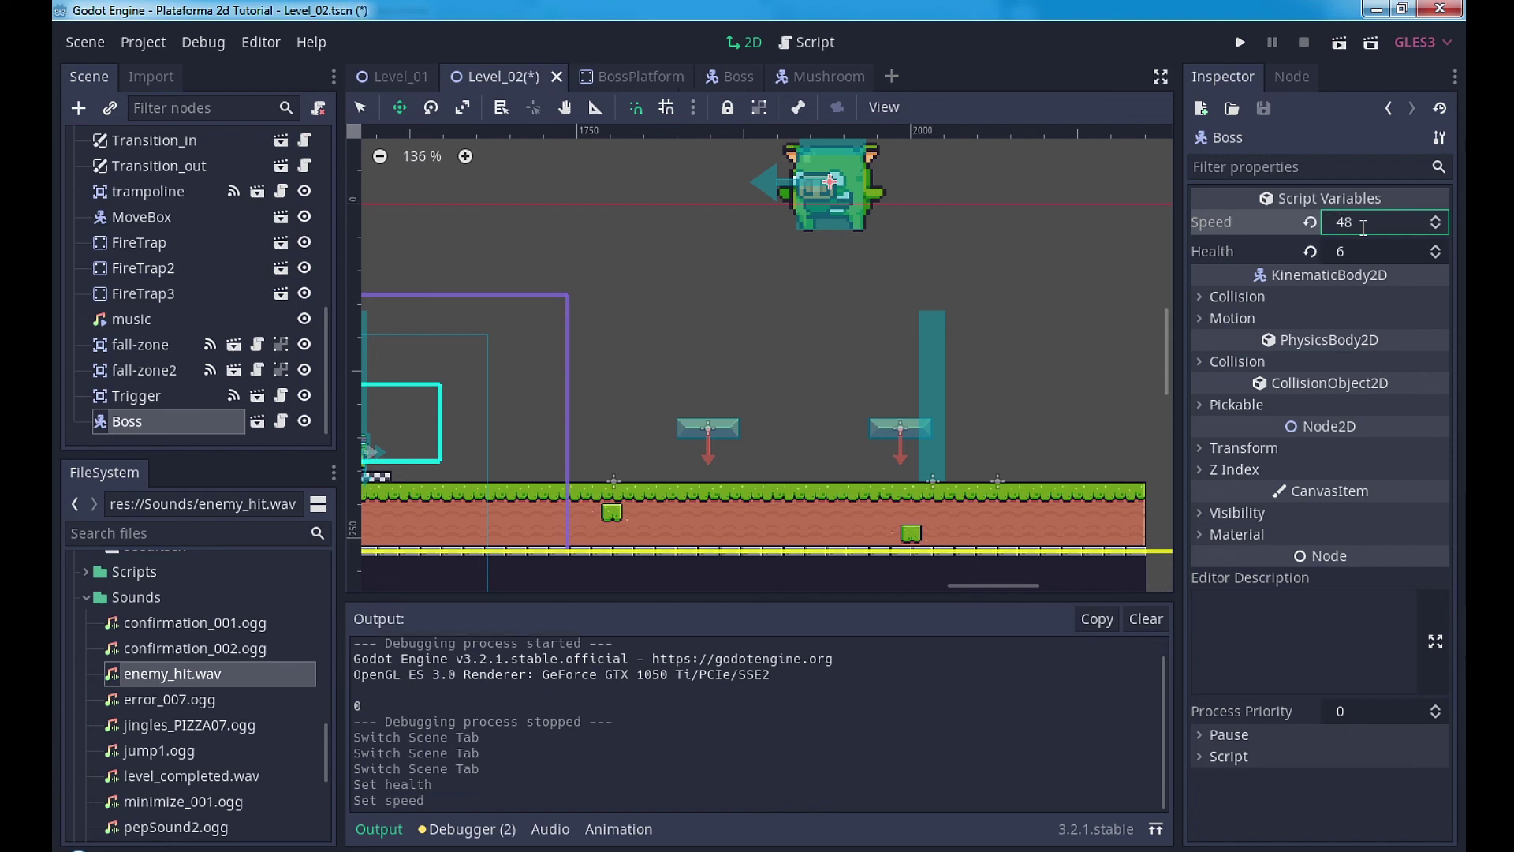
click(1338, 43)
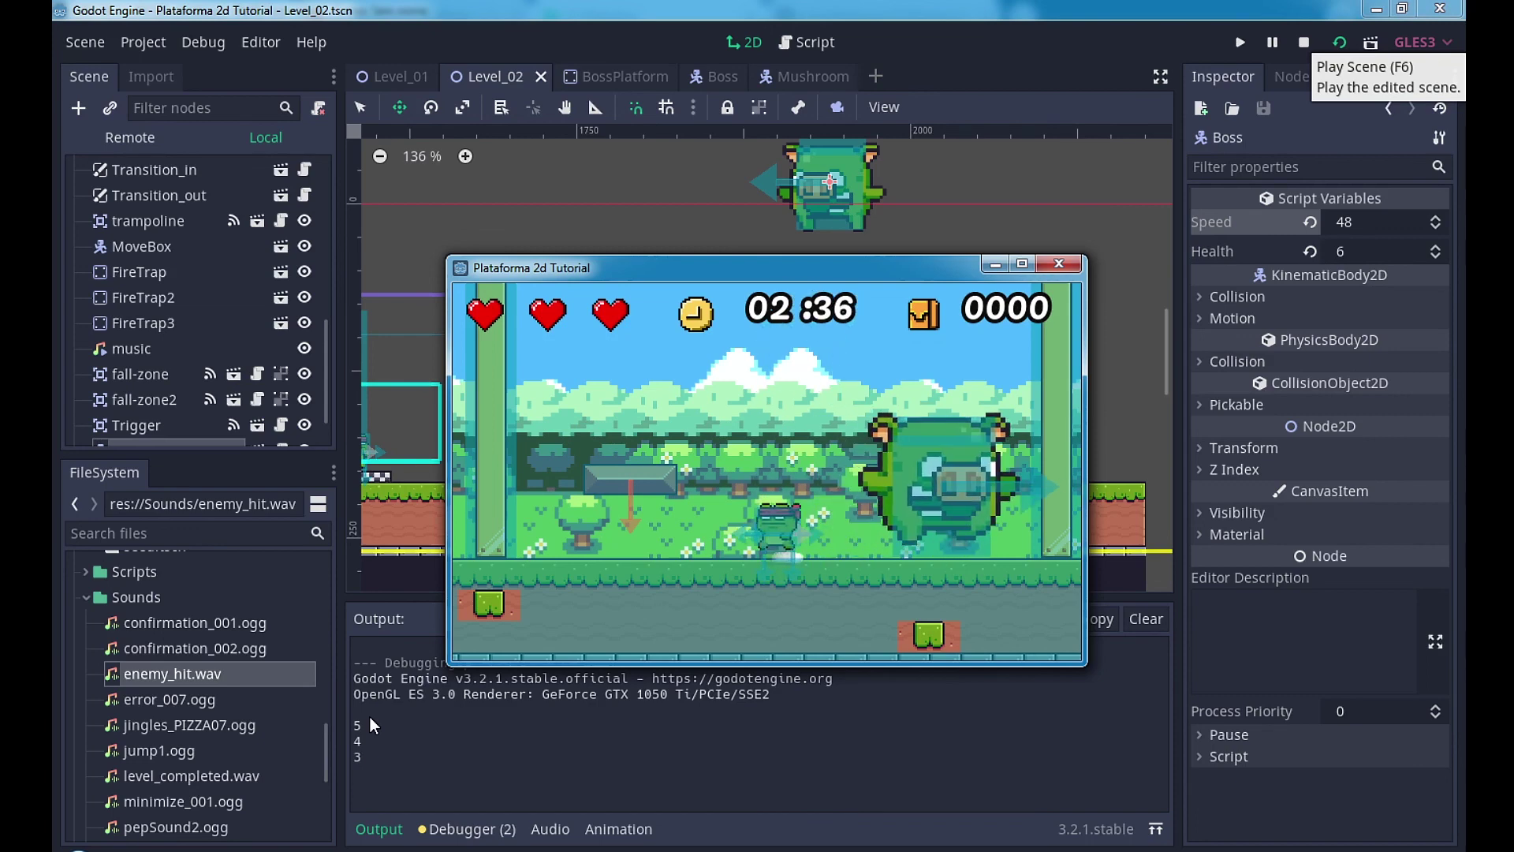
Step: Stop the test run after the boss's health drops to 5, 4, 3 in the output
click(1057, 263)
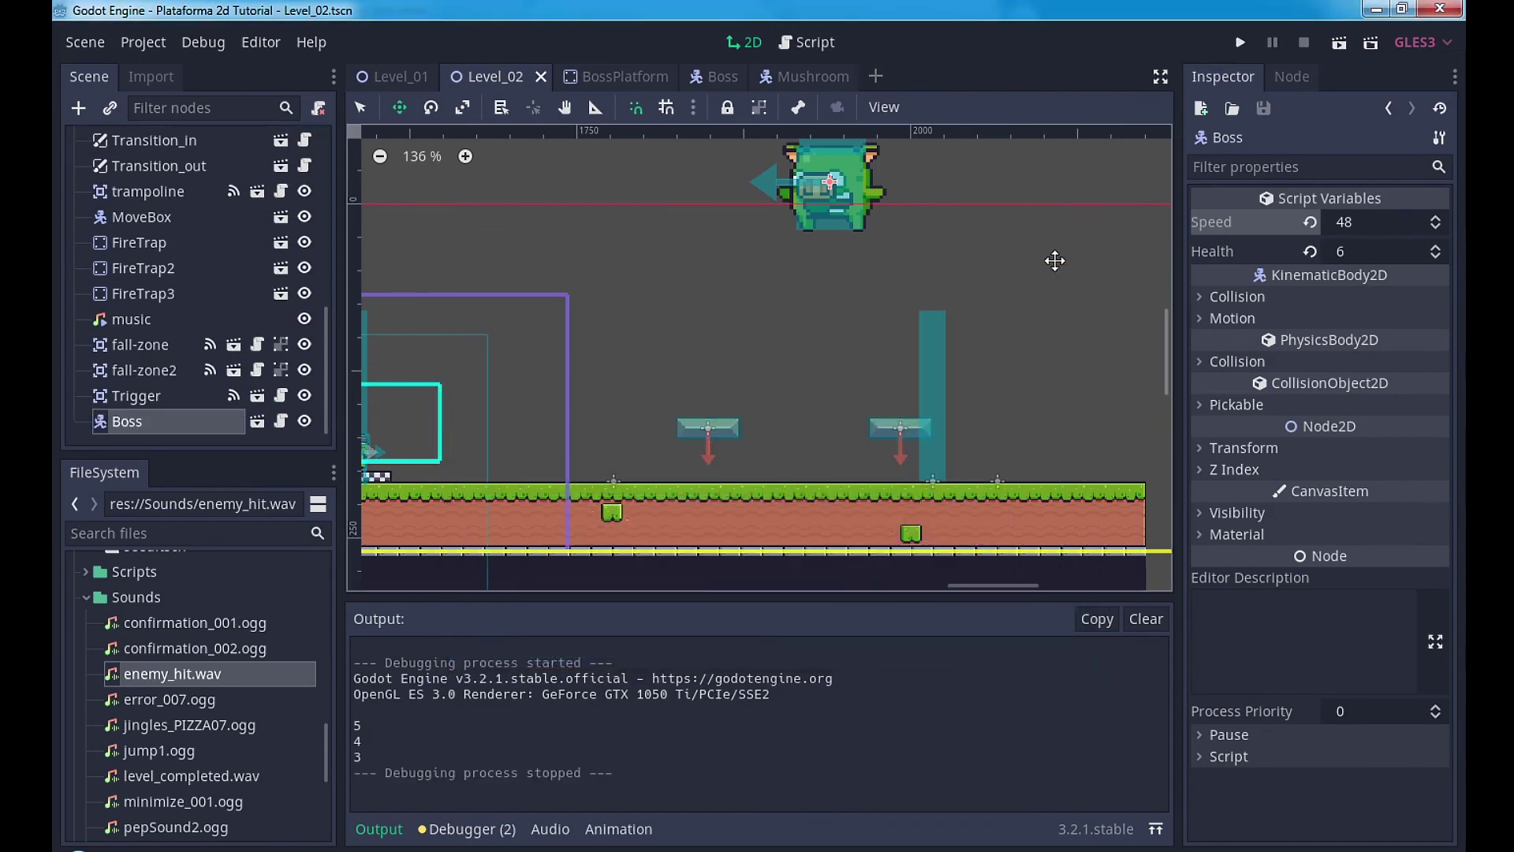